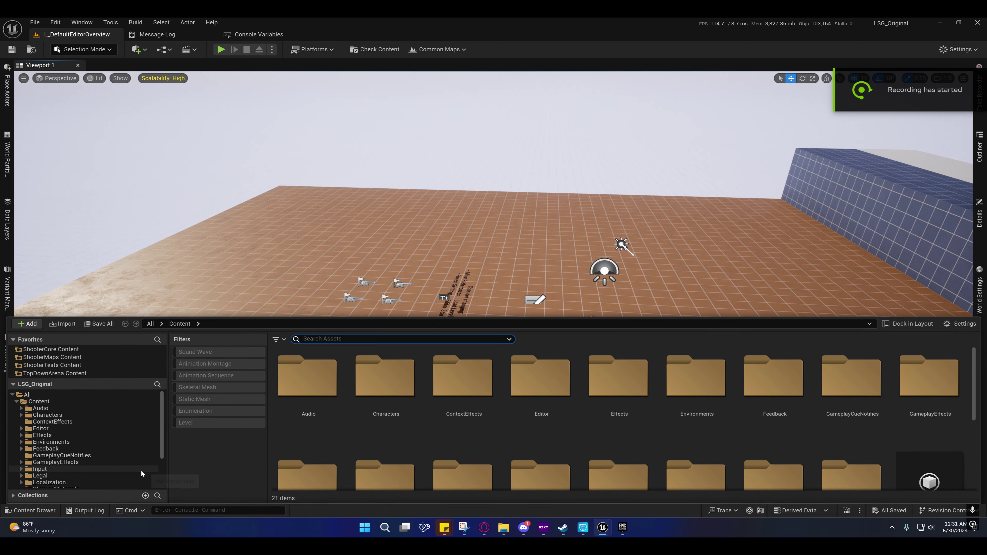
- Open the Mesh folder of the Rifle weapon inside the project's Weapons content
scroll(46, 459, down, 3)
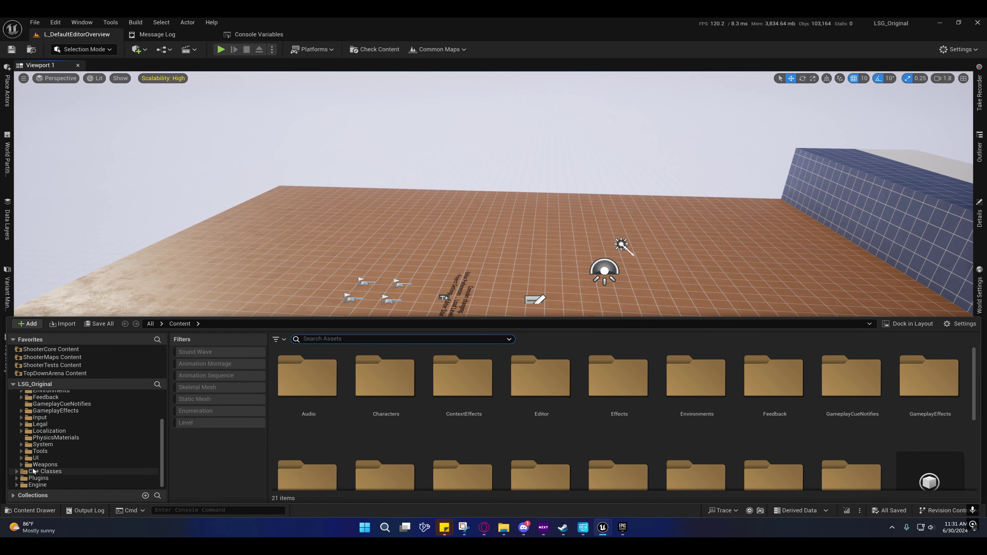
click(41, 465)
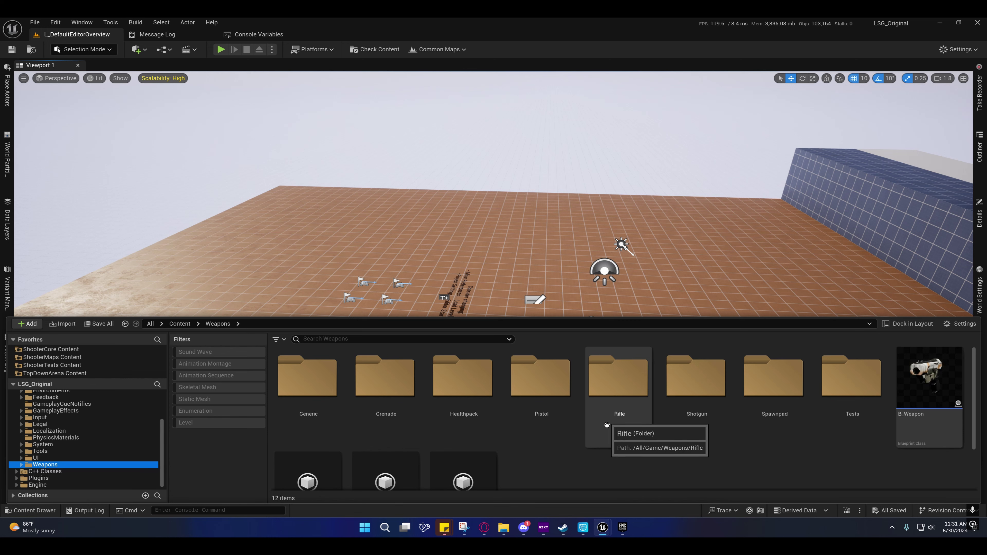
double_click(609, 389)
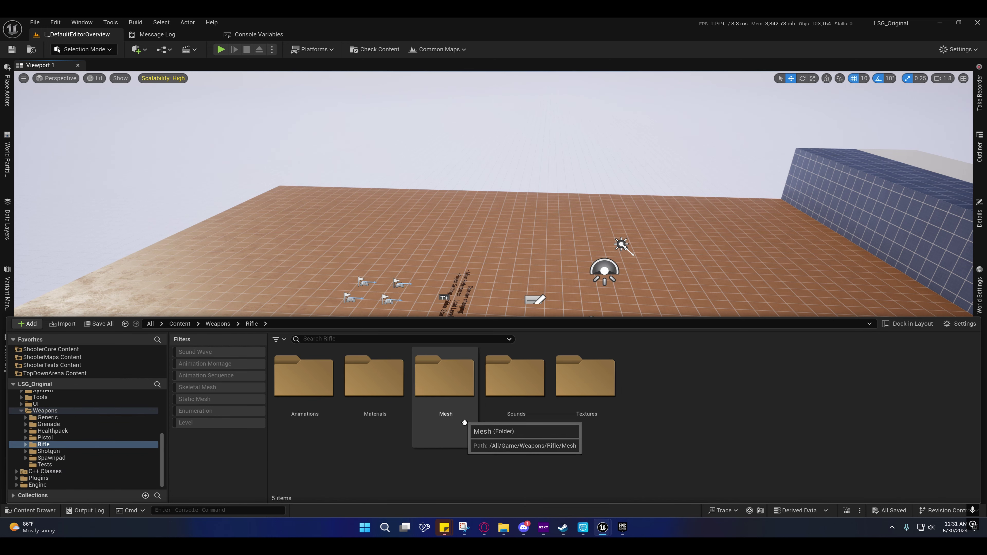
double_click(453, 398)
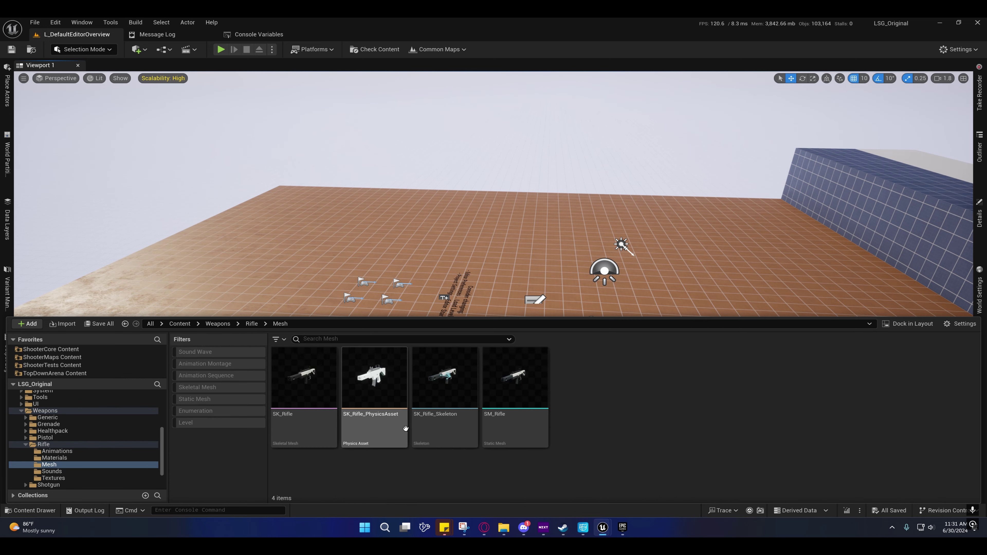
click(307, 393)
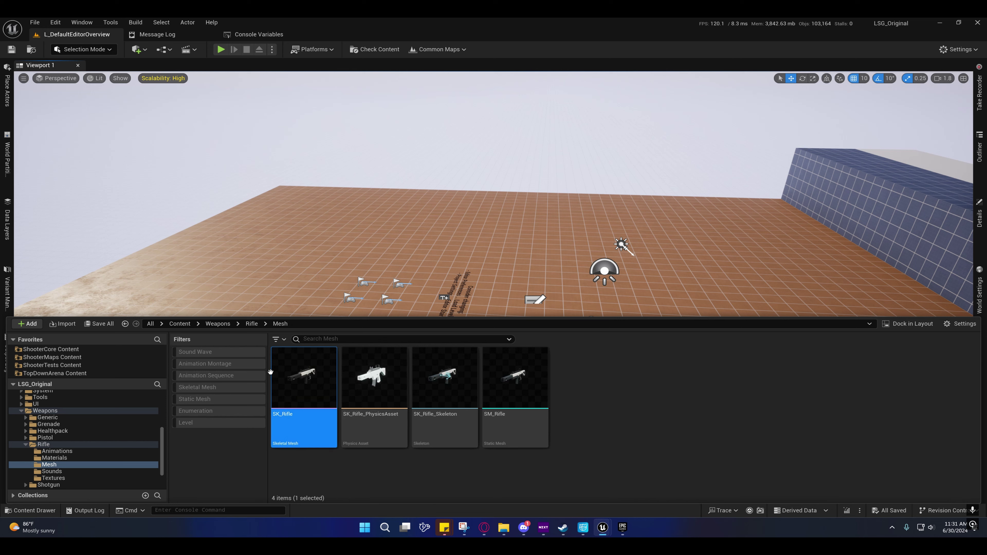
right_click(304, 416)
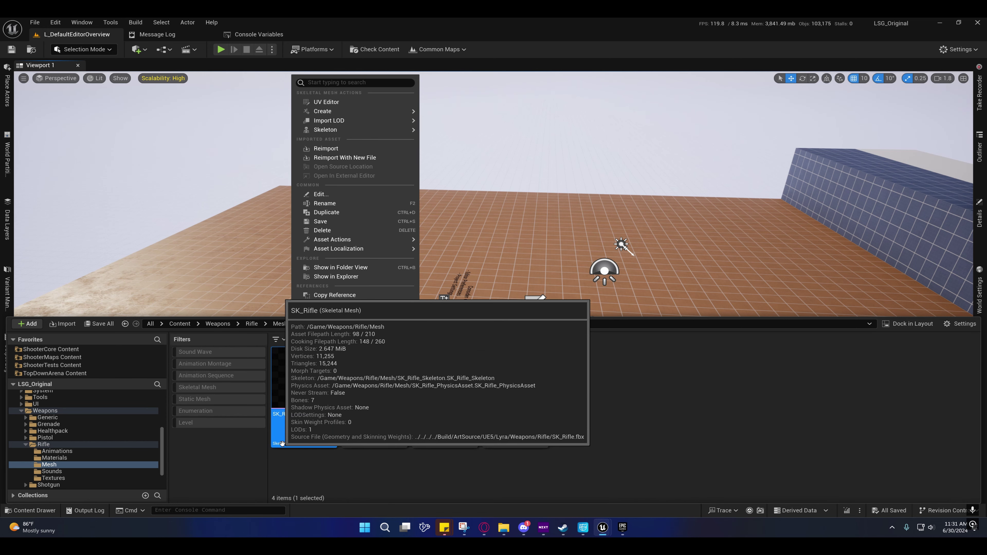
click(418, 464)
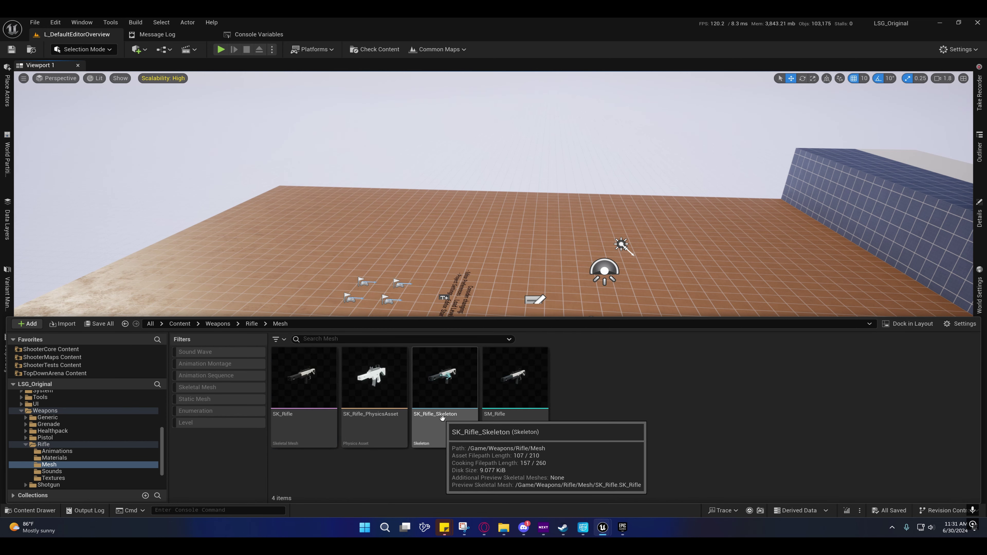
click(424, 428)
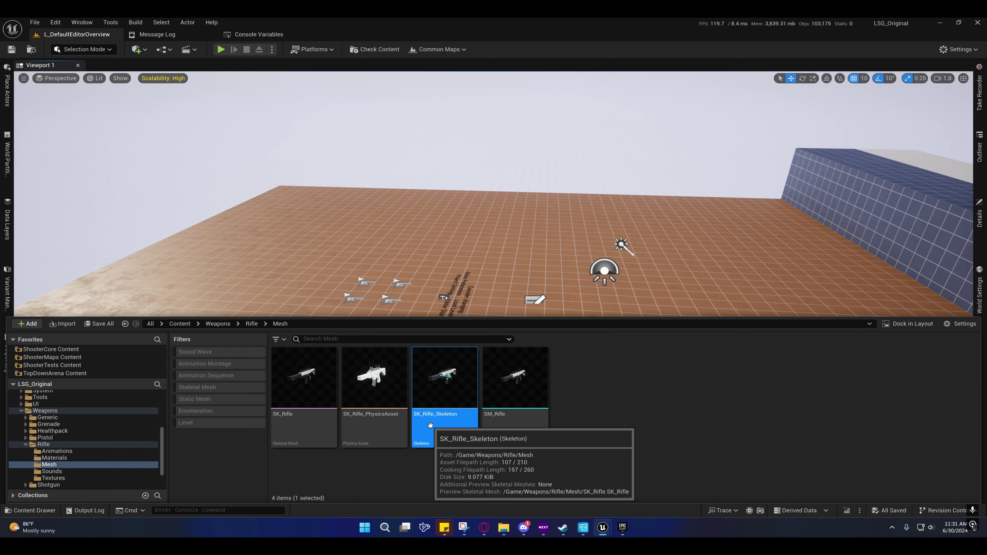
click(299, 411)
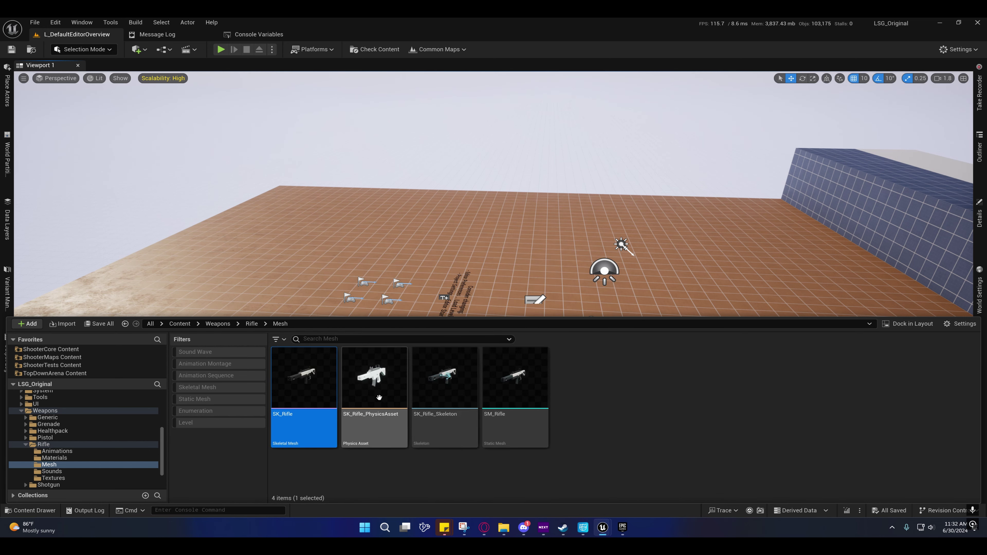
right_click(316, 397)
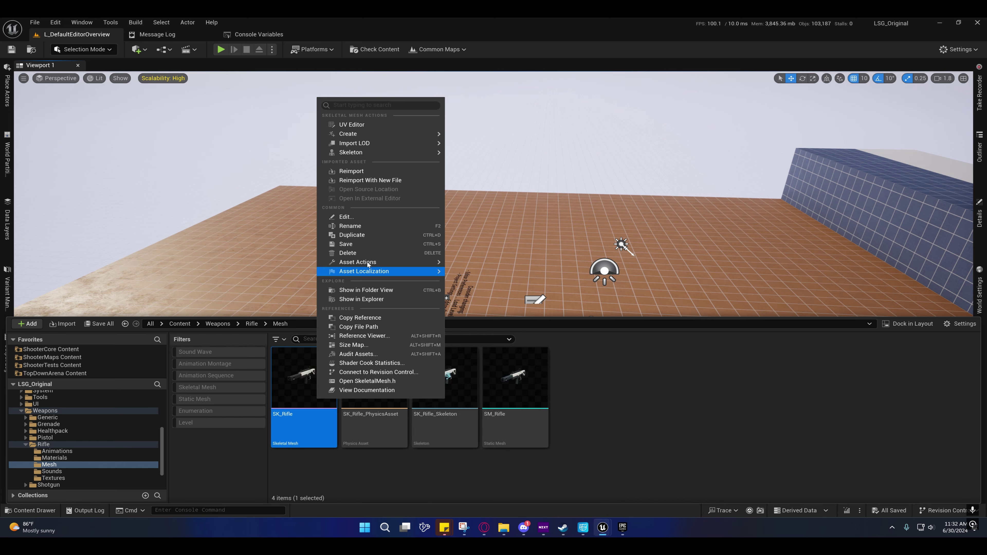
click(451, 397)
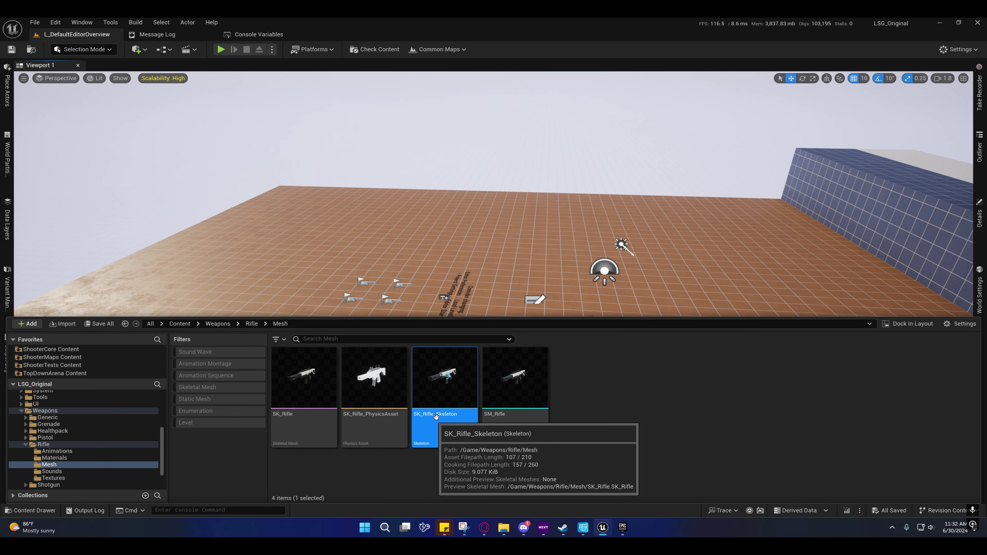
right_click(305, 388)
mouse_move(371, 230)
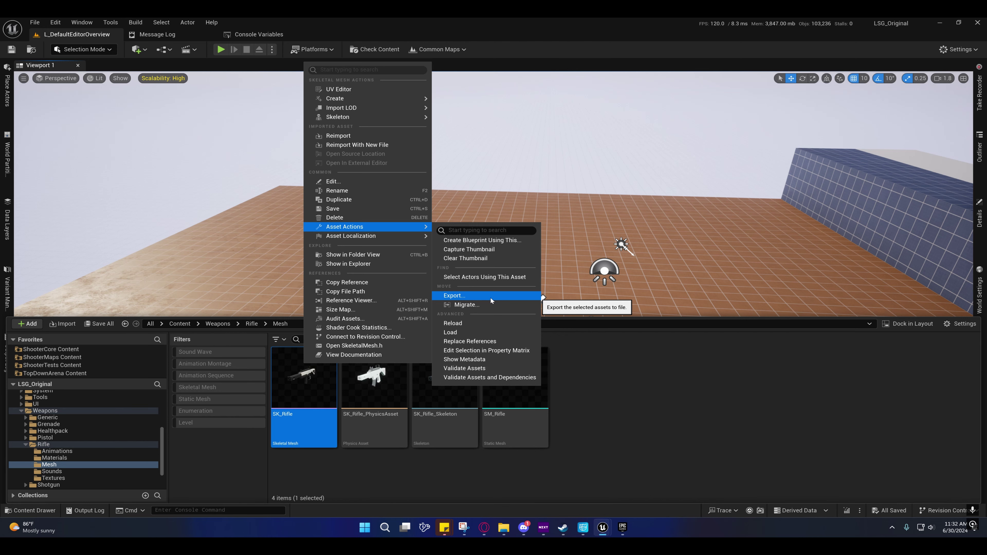
click(454, 403)
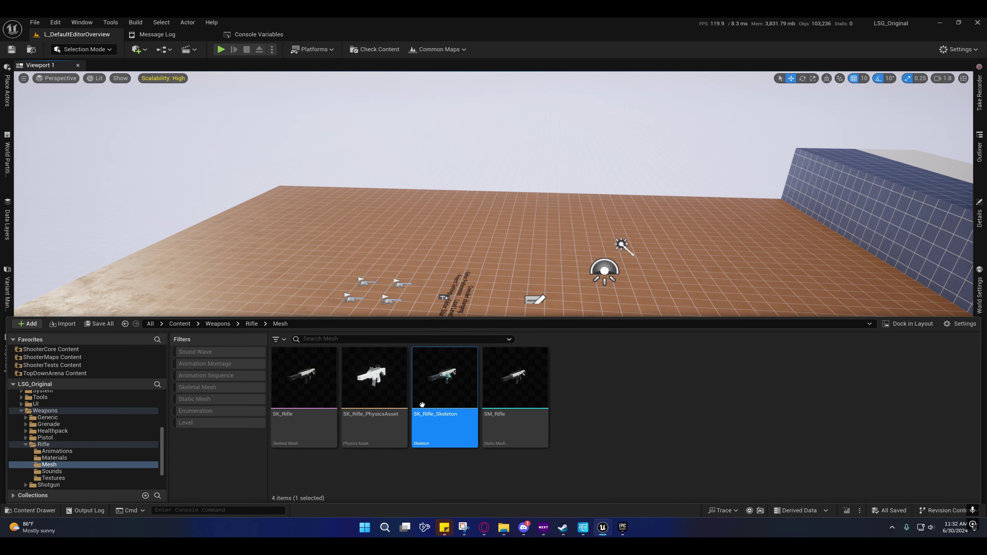
- Export the SK_Rifle skeletal mesh as an FBX file named SK_Rifle into the AYT_MakingAPose desktop folder
right_click(299, 379)
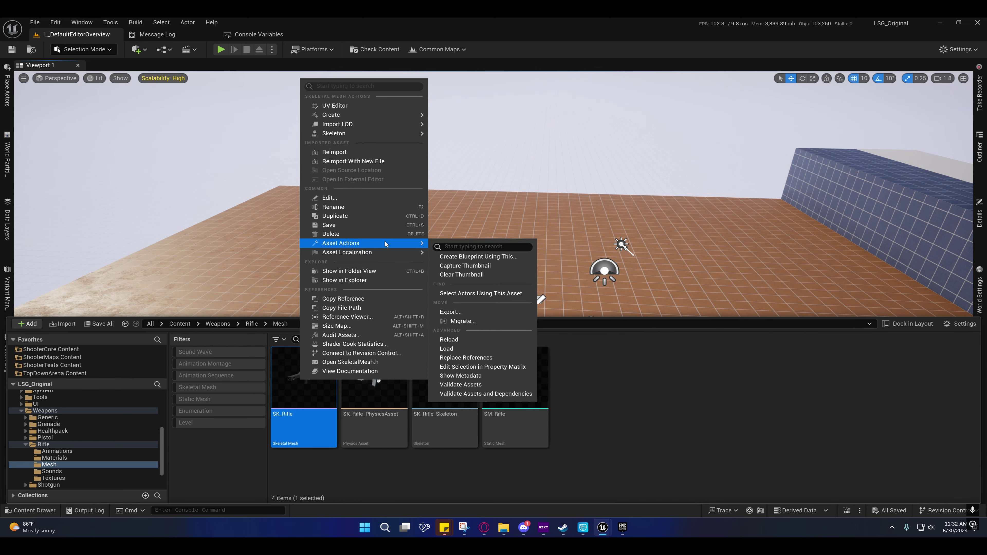
click(466, 311)
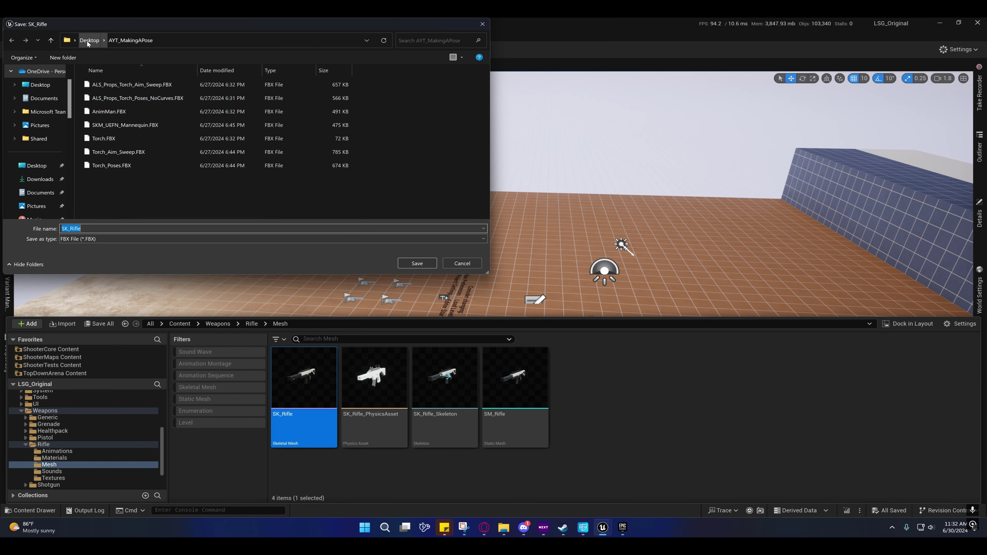
click(405, 264)
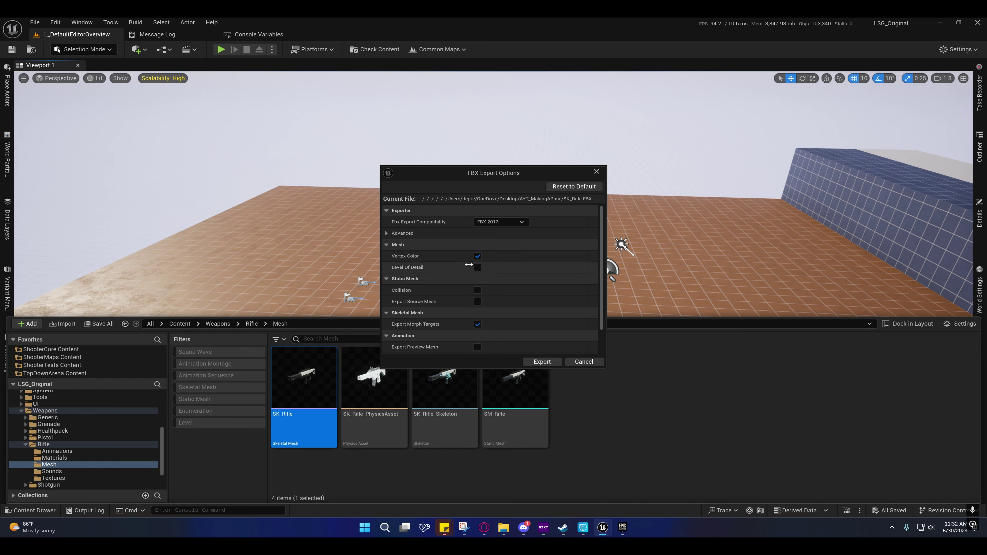
click(542, 362)
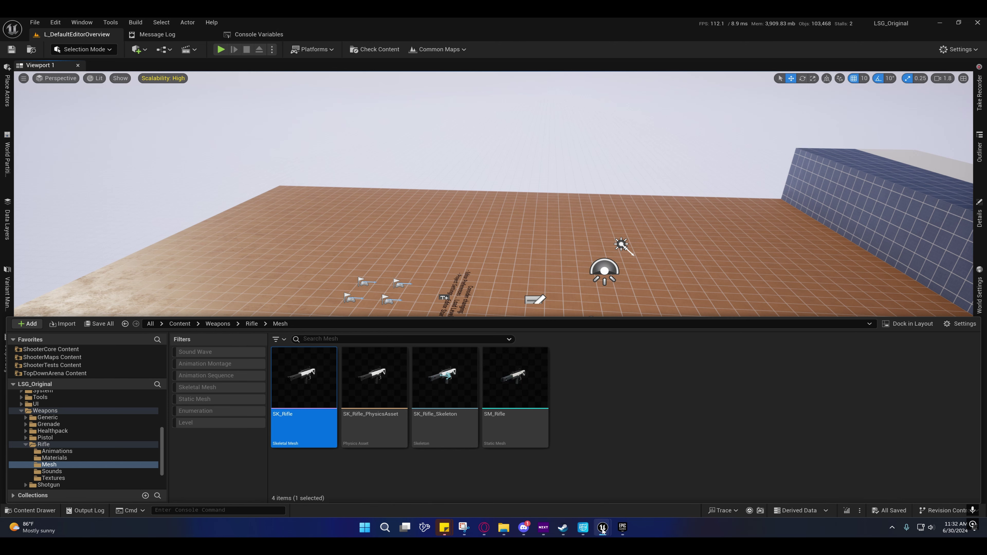
- Open the SK_Rifle skeletal mesh, show its collision and inspect the rifle from the side
mouse_move(603, 528)
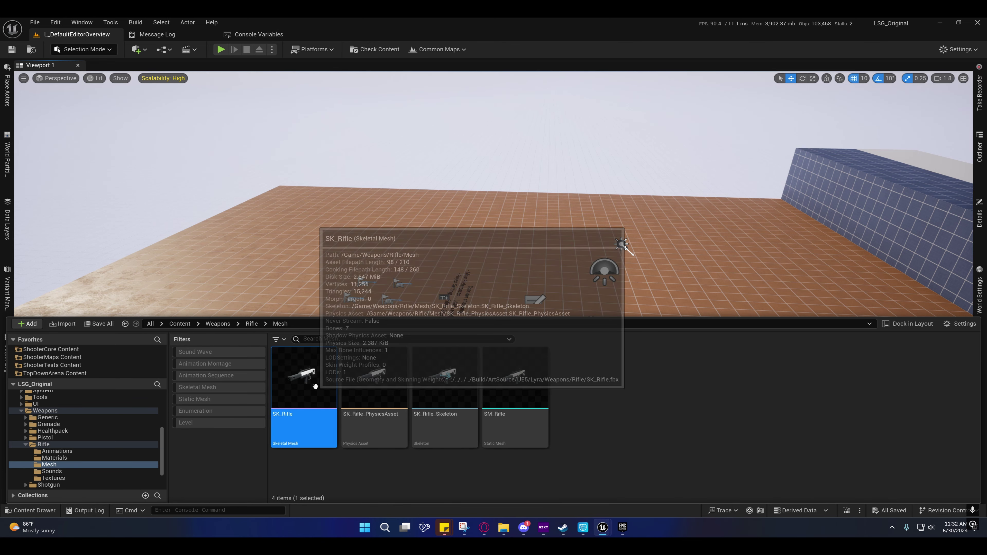
double_click(315, 386)
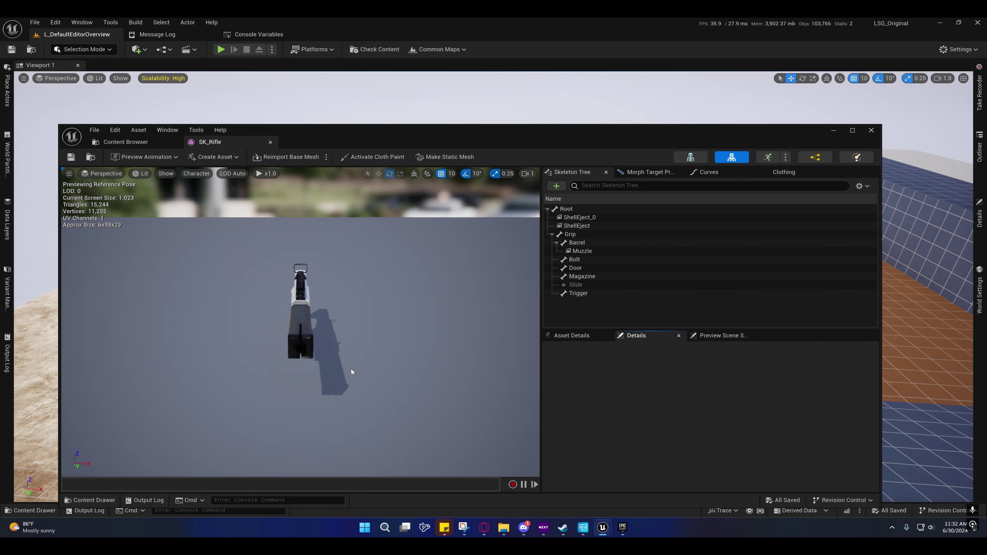
click(196, 173)
click(166, 173)
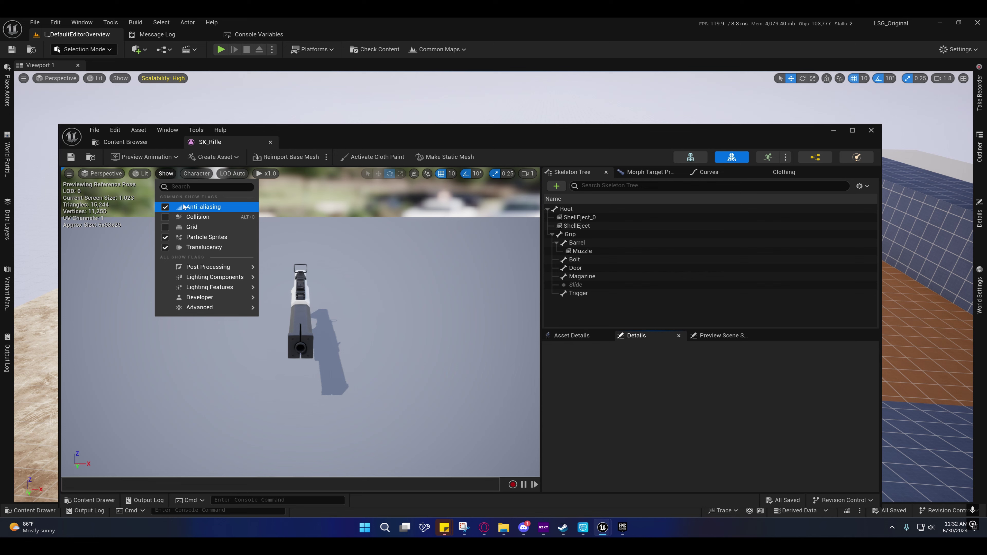
click(179, 218)
right_drag(361, 267, 261, 272)
key(d)
scroll(264, 272, down, 1)
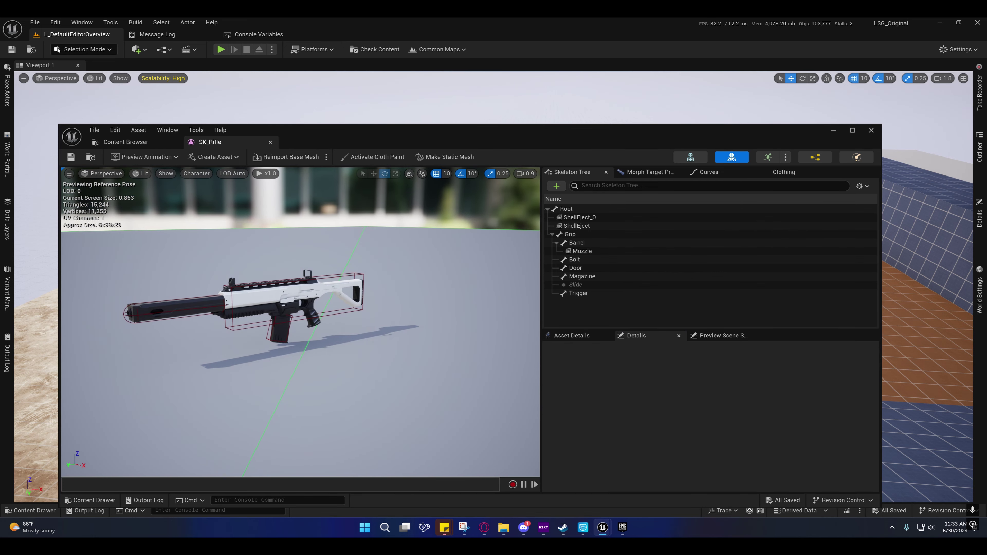
click(833, 131)
- Export the SK_Rifle skeletal mesh again over SK_Rifle.FBX in AYT_MakingAPose, with FBX 2013 compatibility and Collision enabled
click(50, 509)
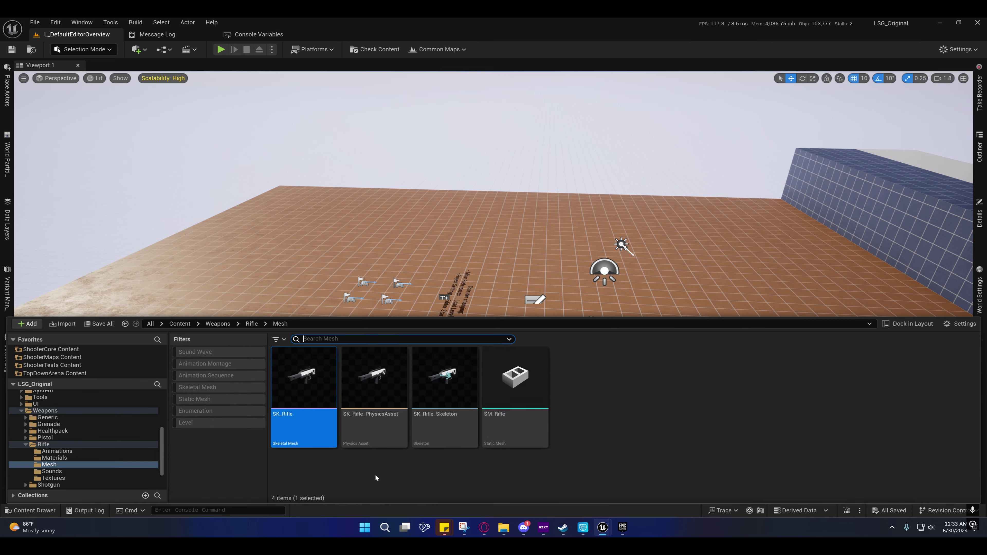
right_click(296, 427)
mouse_move(393, 247)
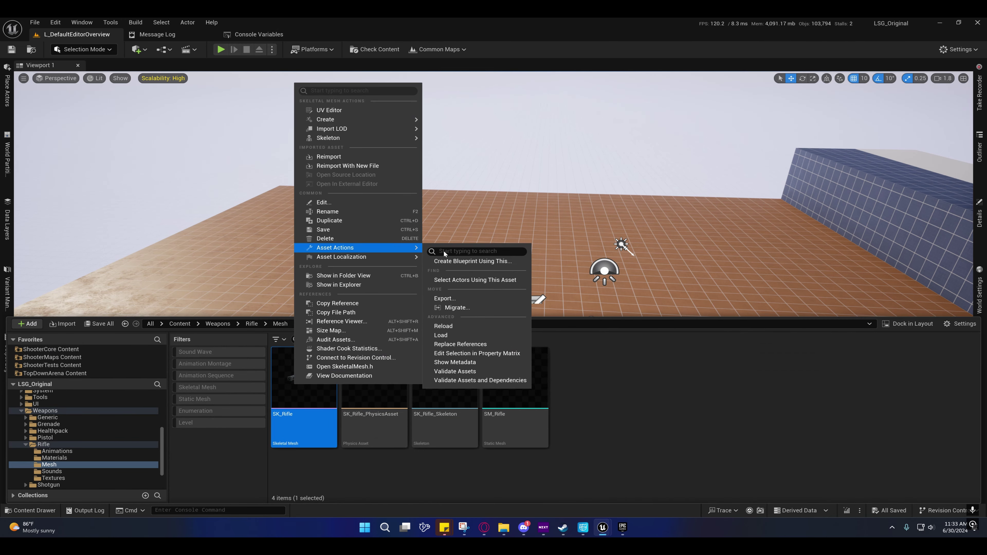
click(462, 297)
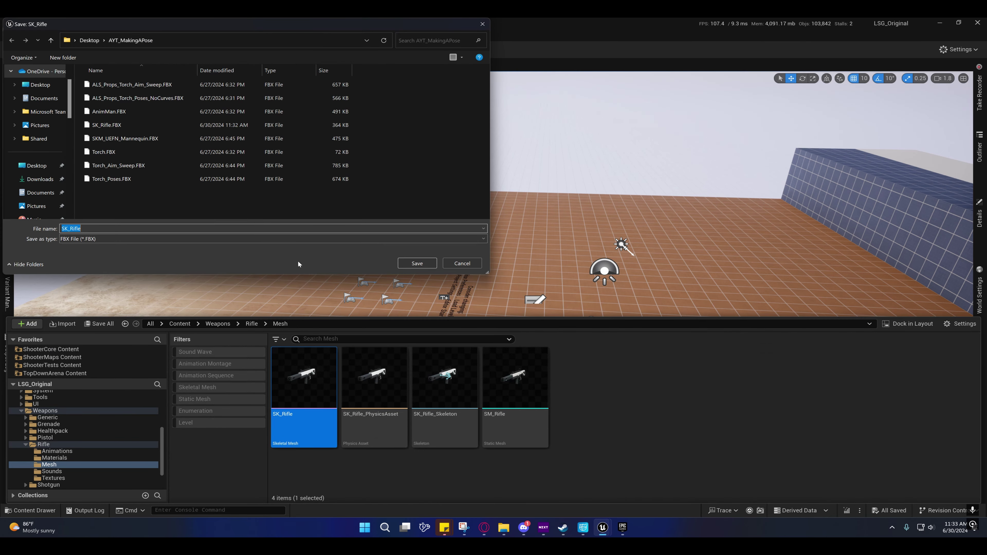
click(417, 263)
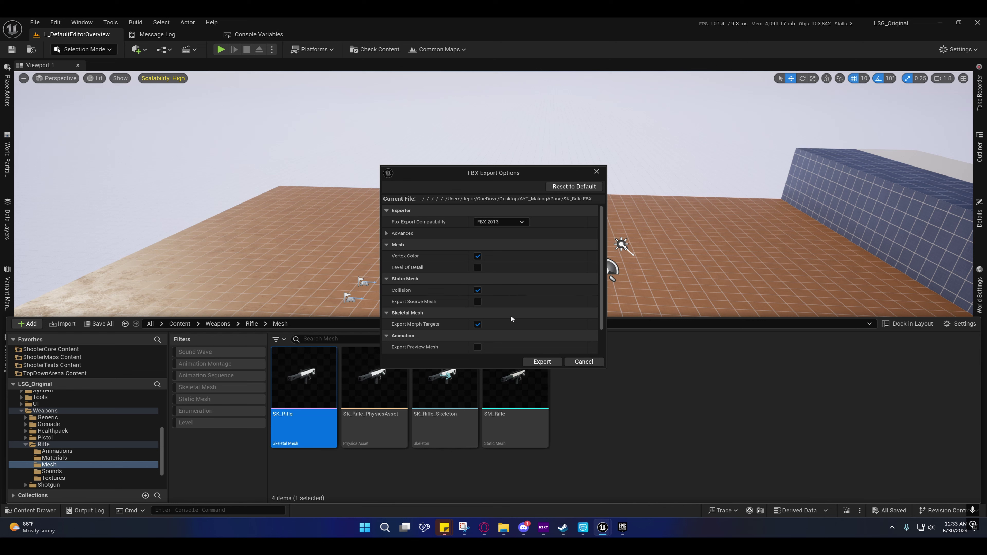
click(542, 362)
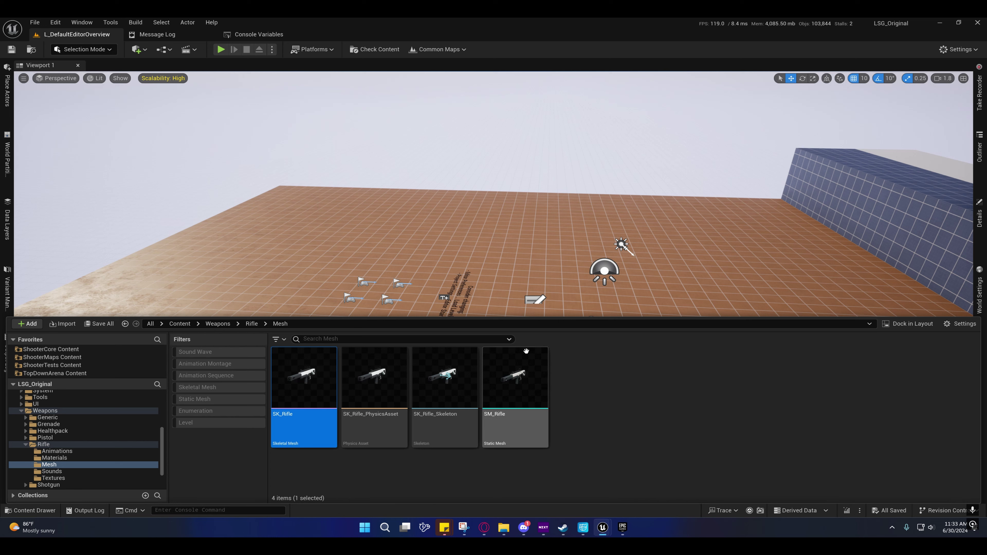
- Switch to the GASP_DynamicAdditiveOverlay project and open the Weapons folder under Blueprints
mouse_move(372, 361)
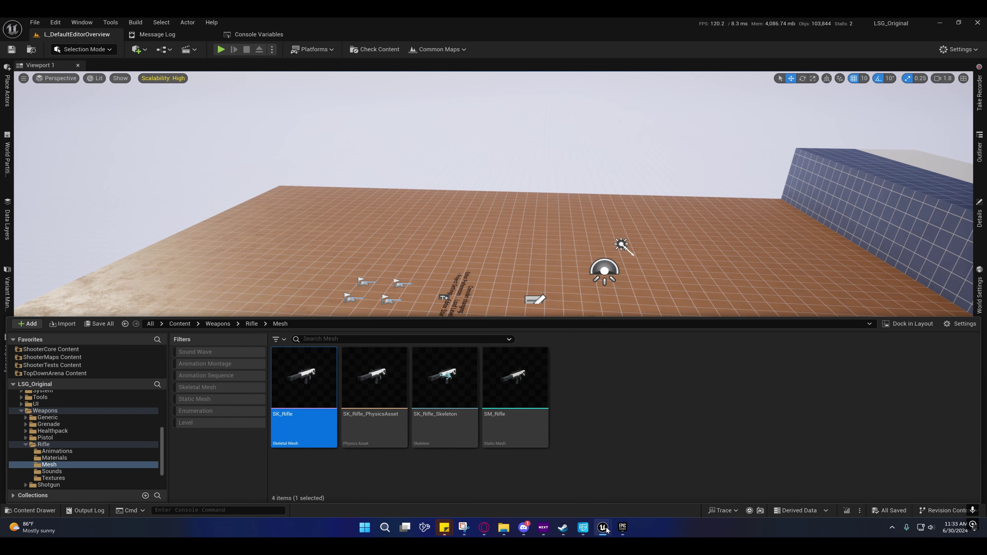
mouse_move(605, 530)
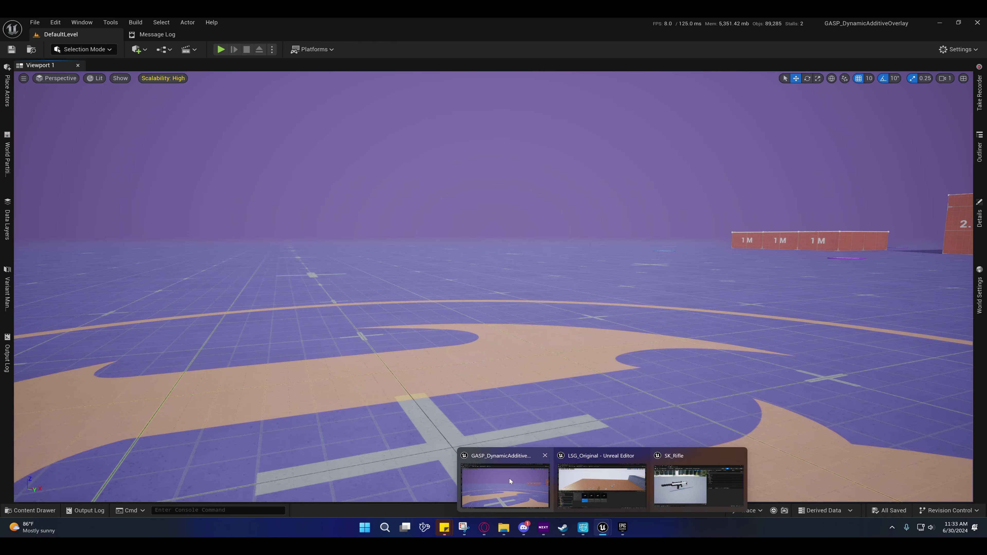
click(509, 478)
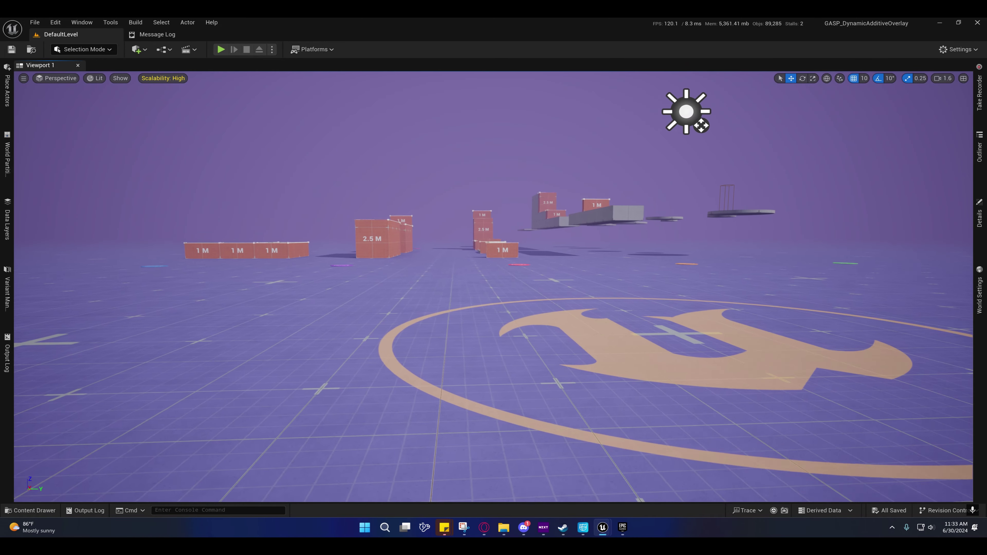
click(30, 510)
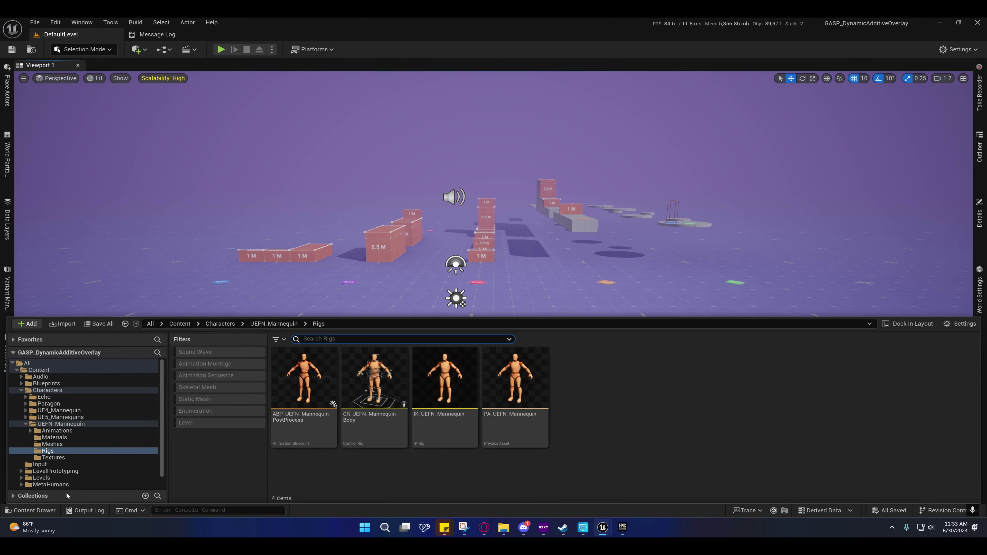
scroll(35, 426, down, 1)
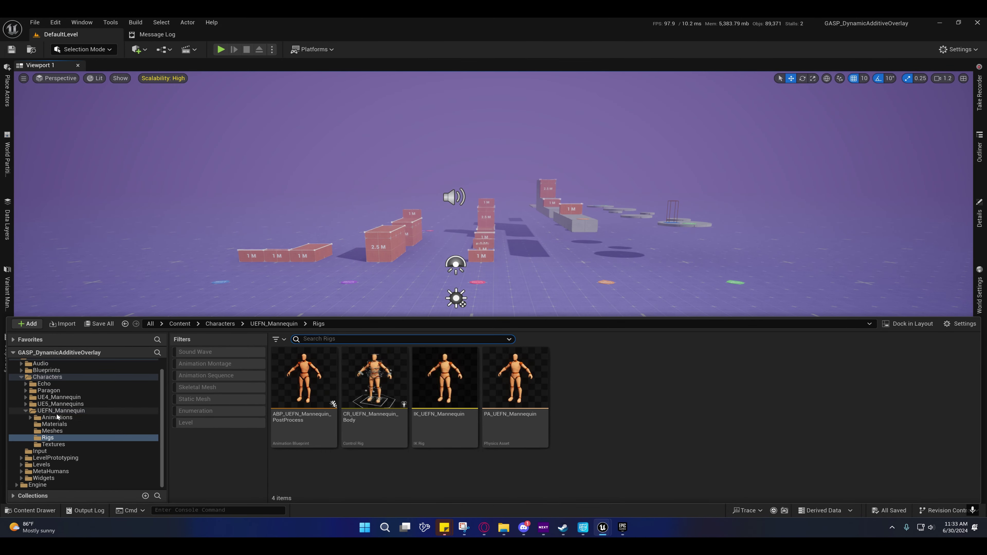
scroll(34, 377, up, 1)
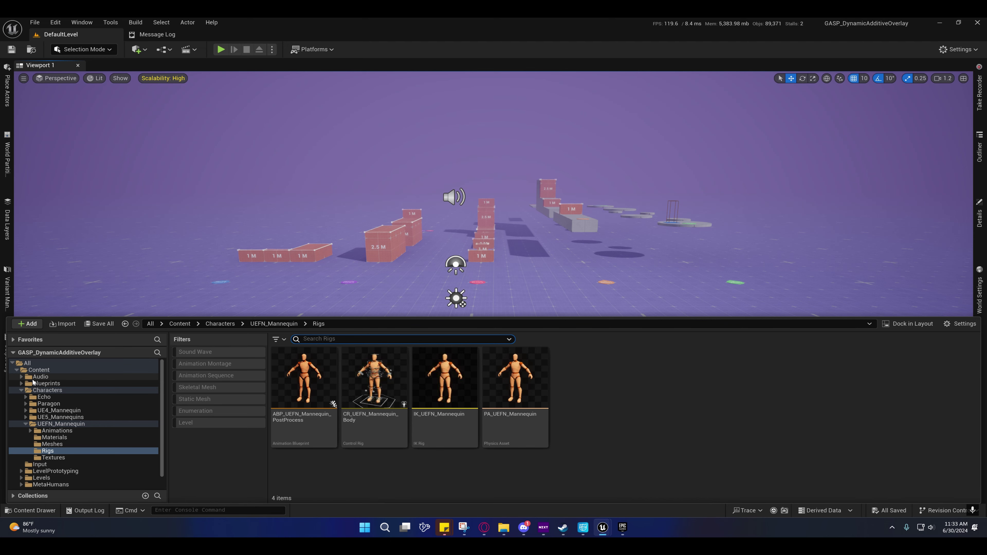
click(39, 383)
click(21, 384)
click(48, 417)
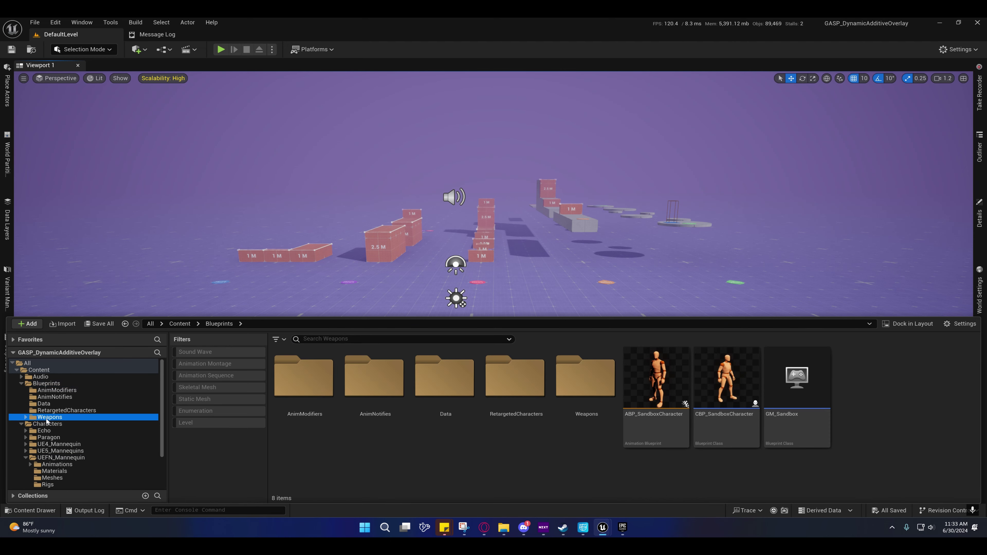
- Create a folder named Lyra_Rifle inside the Weapons folder under Blueprints
right_click(47, 419)
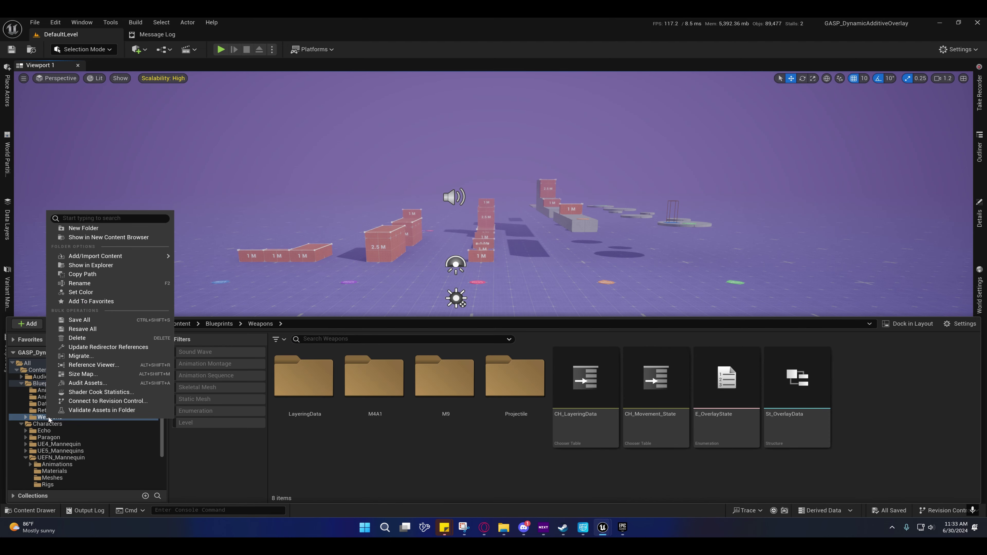
click(76, 228)
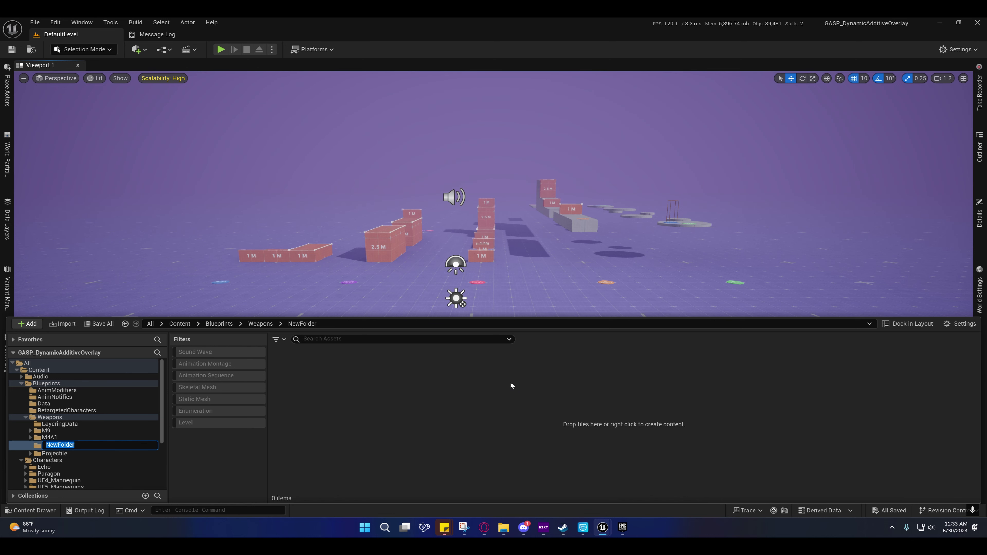
text(Lyra_Rifle)
key(Return)
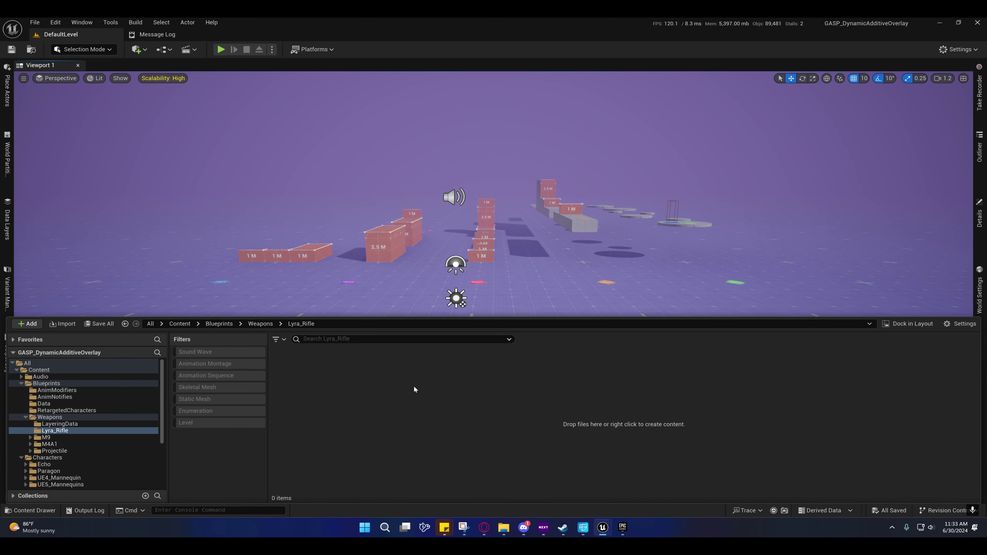
- Import SK_Rifle.FBX from the AYT_MakingAPose desktop folder into Lyra_Rifle as a skeletal mesh with no skeleton assigned, and return to DefaultLevel
right_click(413, 389)
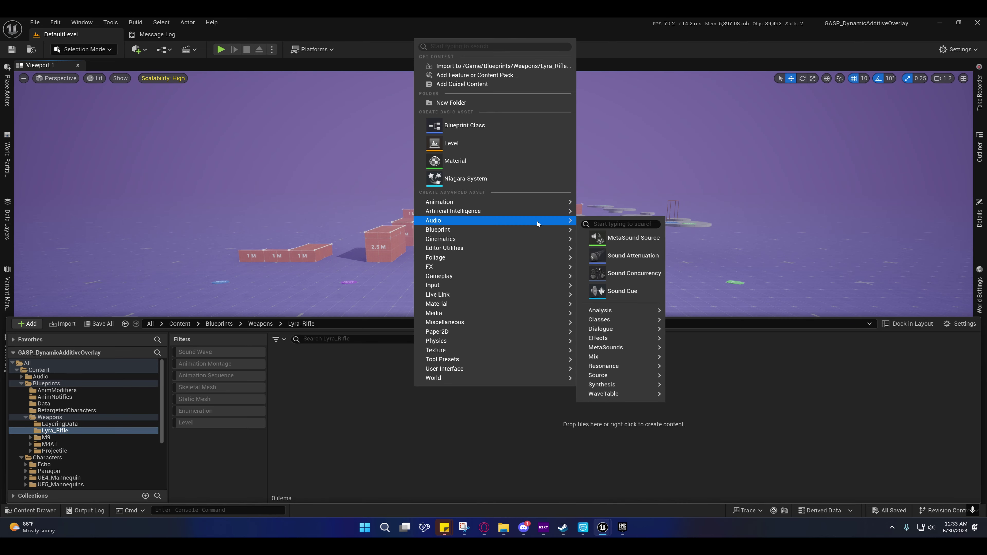
click(459, 66)
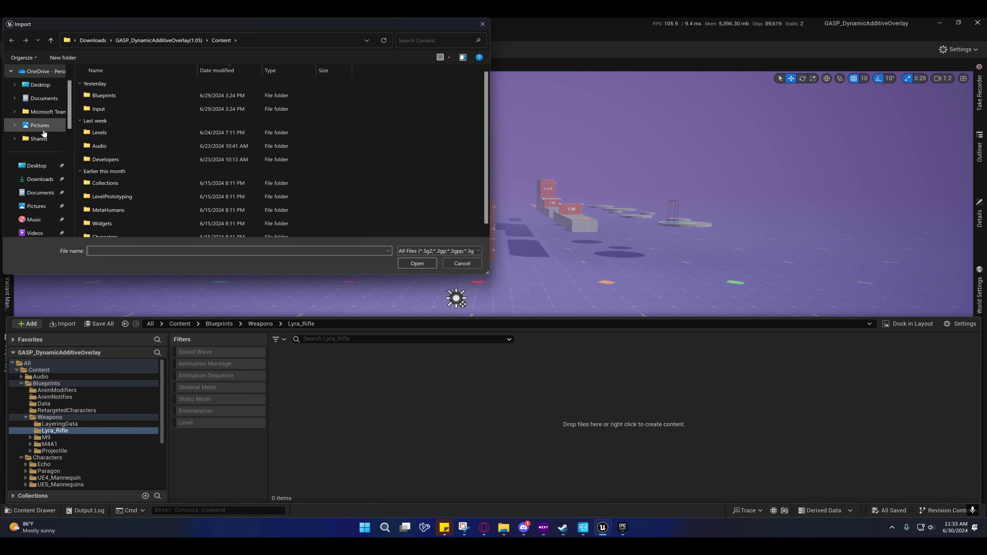
click(35, 165)
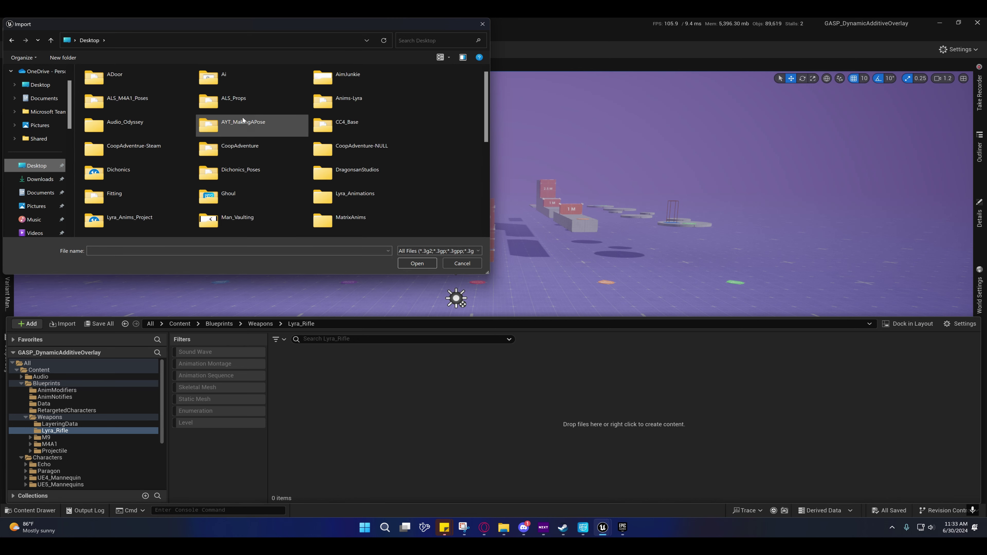
scroll(249, 128, up, 3)
double_click(234, 117)
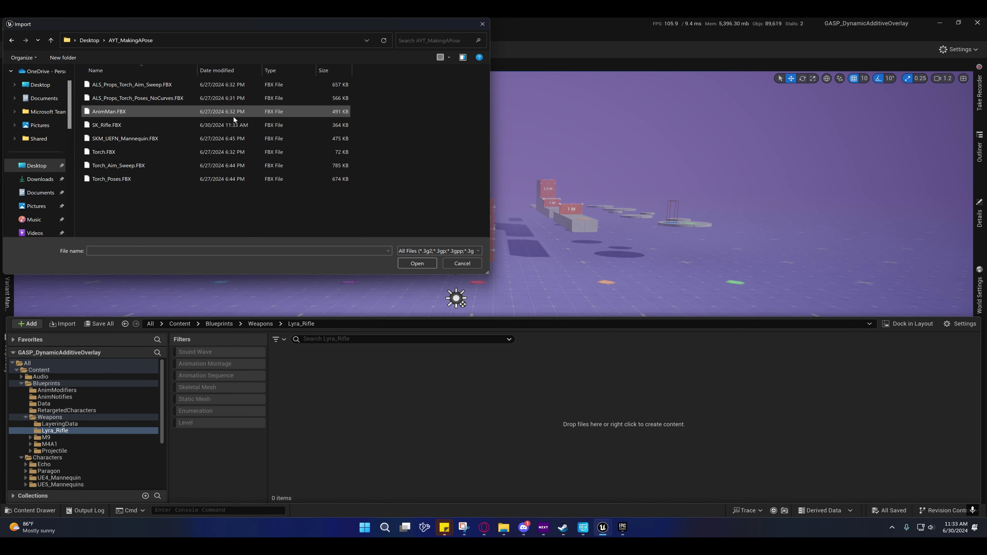
click(109, 125)
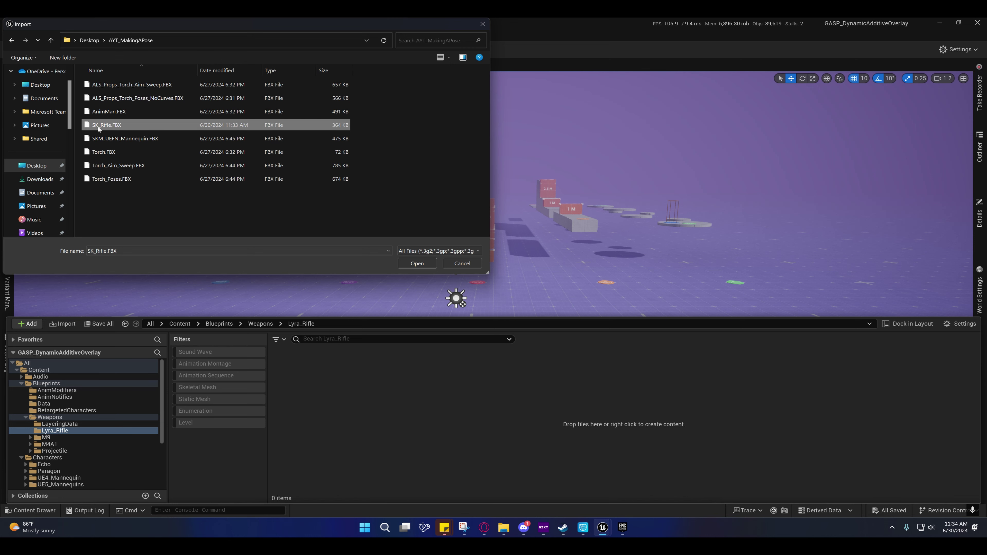
double_click(107, 125)
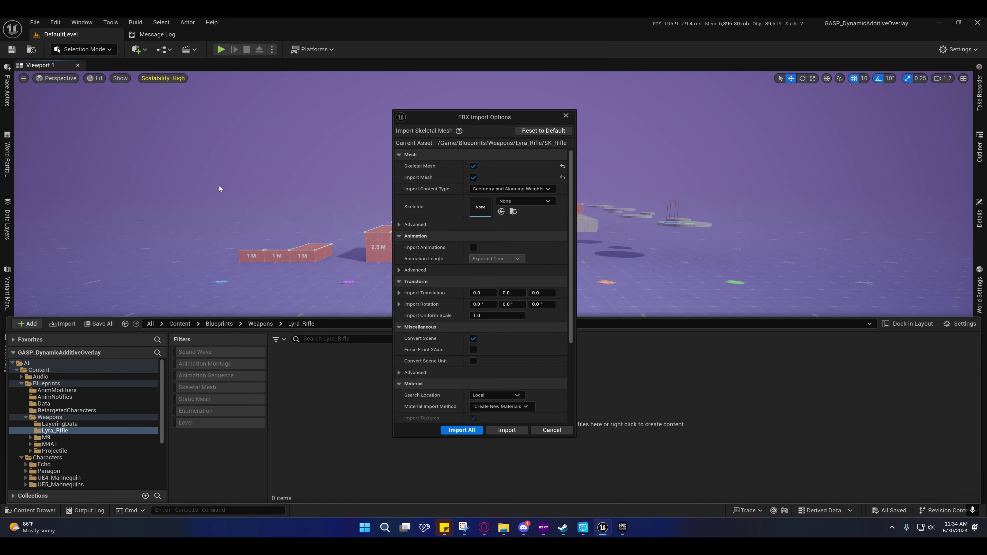
click(399, 223)
scroll(400, 225, down, 3)
click(470, 429)
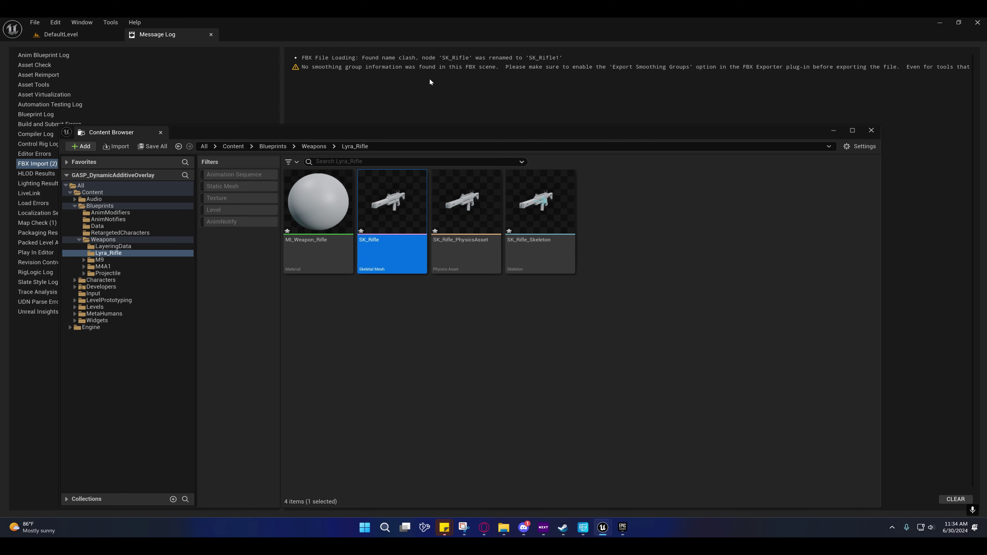
mouse_move(387, 215)
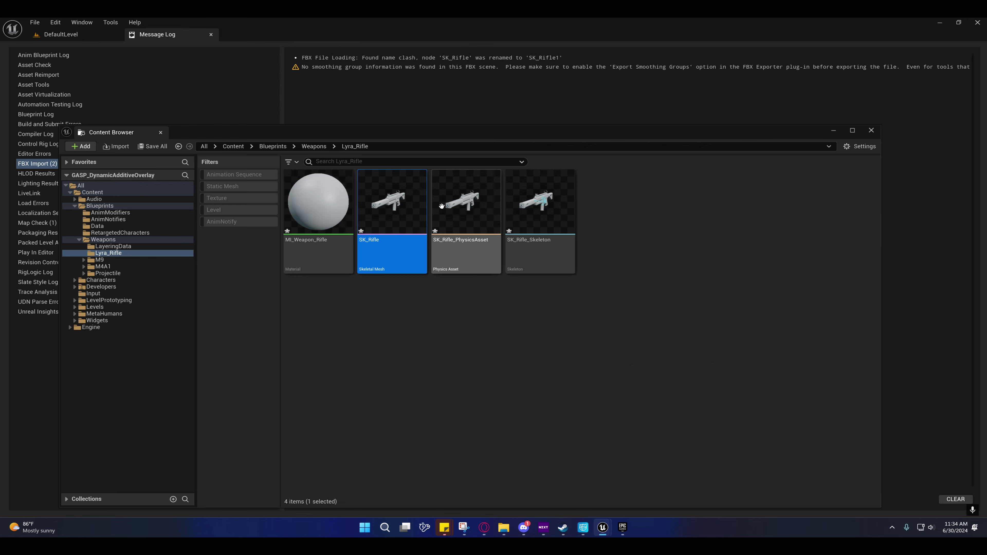
click(62, 35)
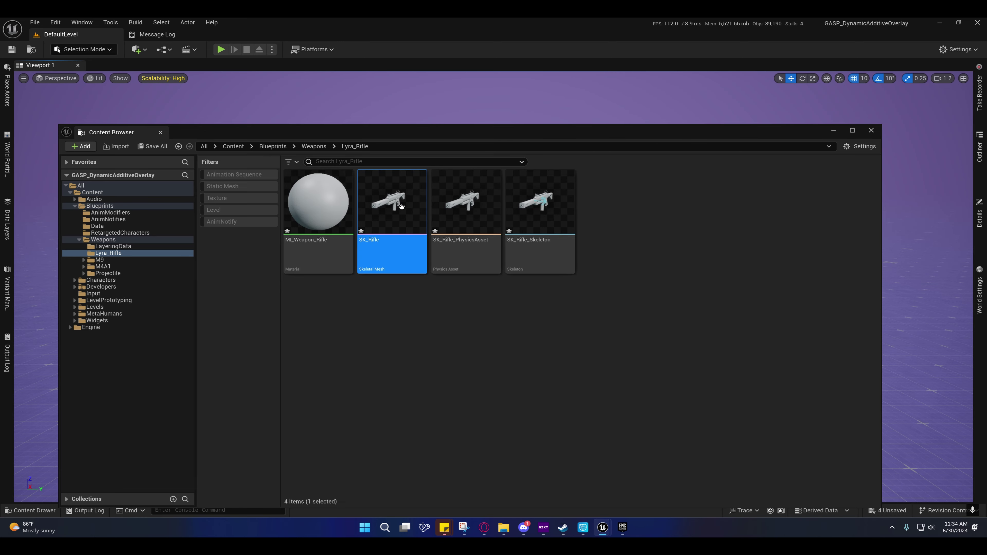
- Open the imported SK_Rifle mesh, view the rifle from the side, and compare it with the original SK_Rifle in the LSG_Original project
double_click(392, 205)
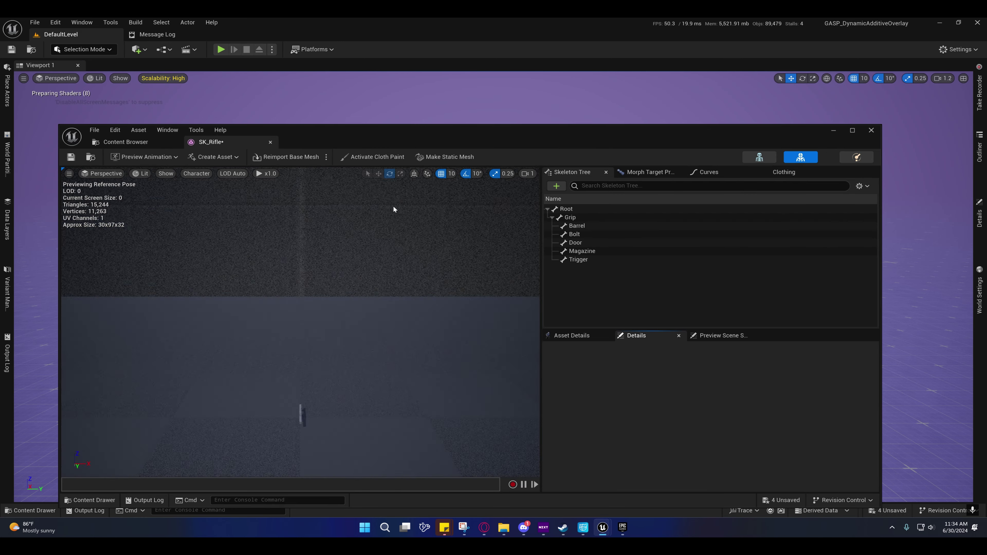
key(d)
right_drag(300, 304, 244, 278)
key(s)
scroll(300, 305, down, 3)
key(w)
key(s)
scroll(300, 304, down, 1)
mouse_move(603, 527)
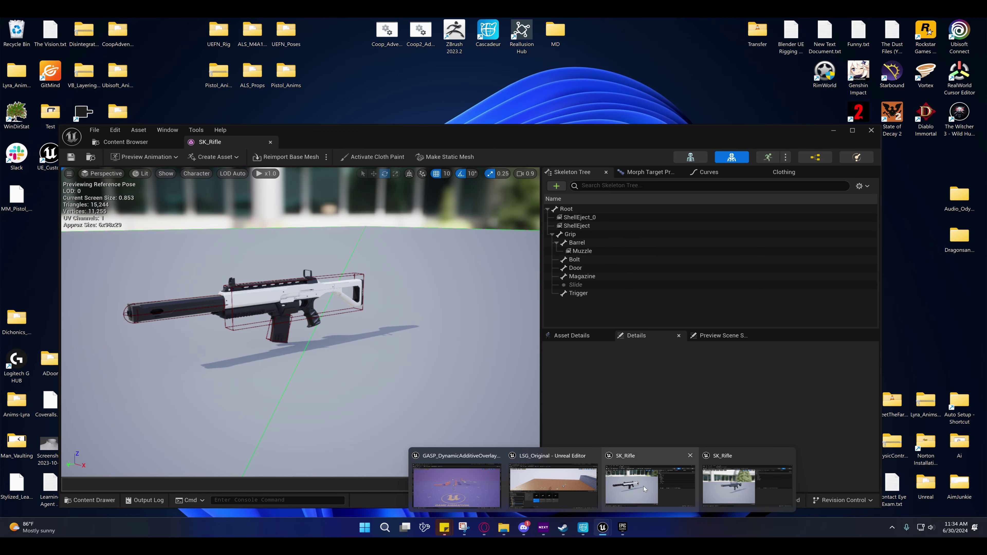
click(643, 486)
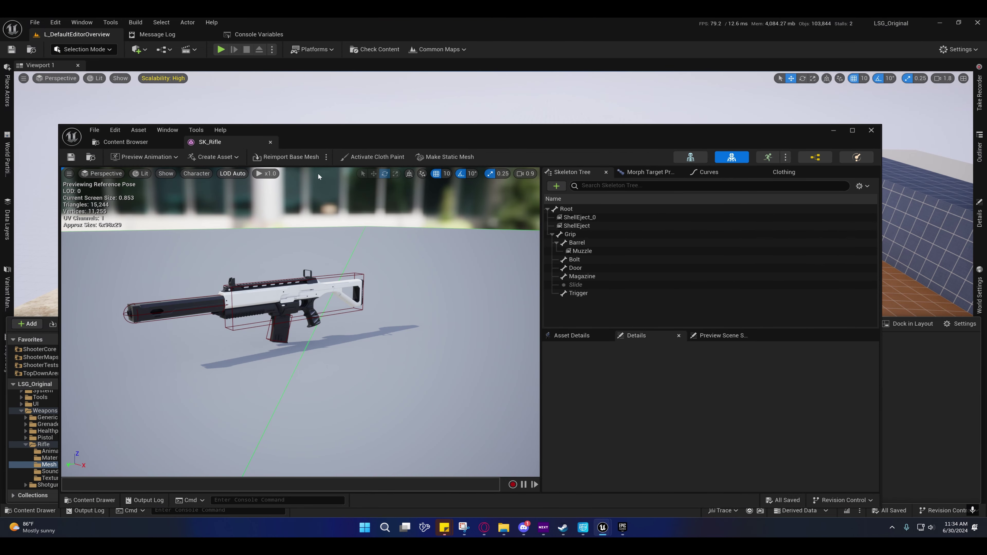
- Switch back to the GASP_DynamicAdditiveOverlay project and save all unsaved assets
click(947, 21)
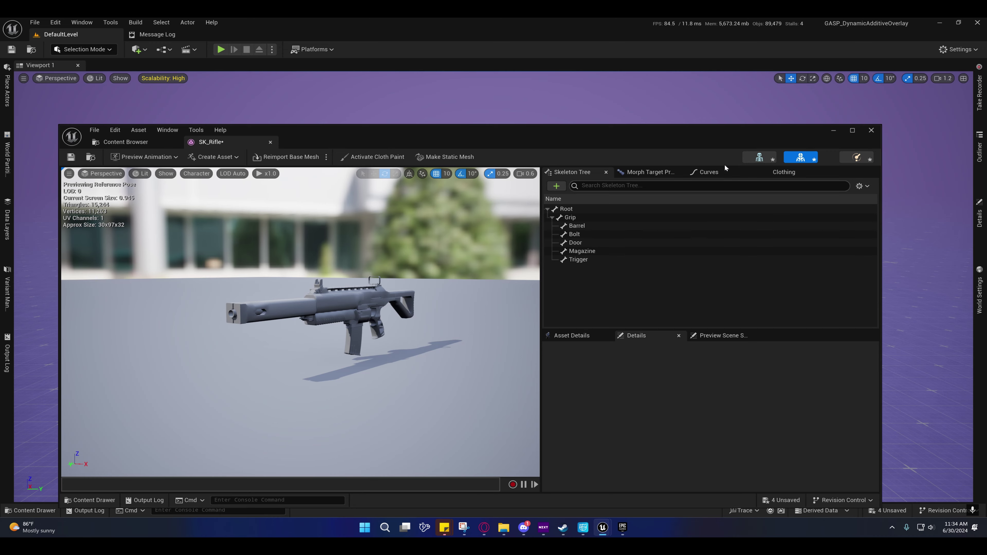
click(833, 131)
key(ctrl+shift+s)
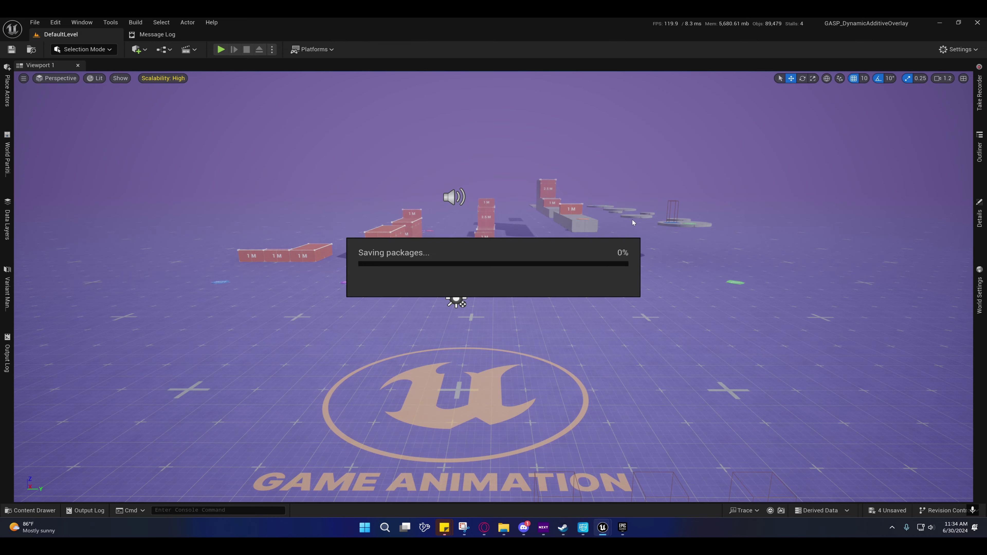
- Browse the M4A1 folder under Weapons and examine the rows of the CH_M4A1_Idle chooser table
click(31, 510)
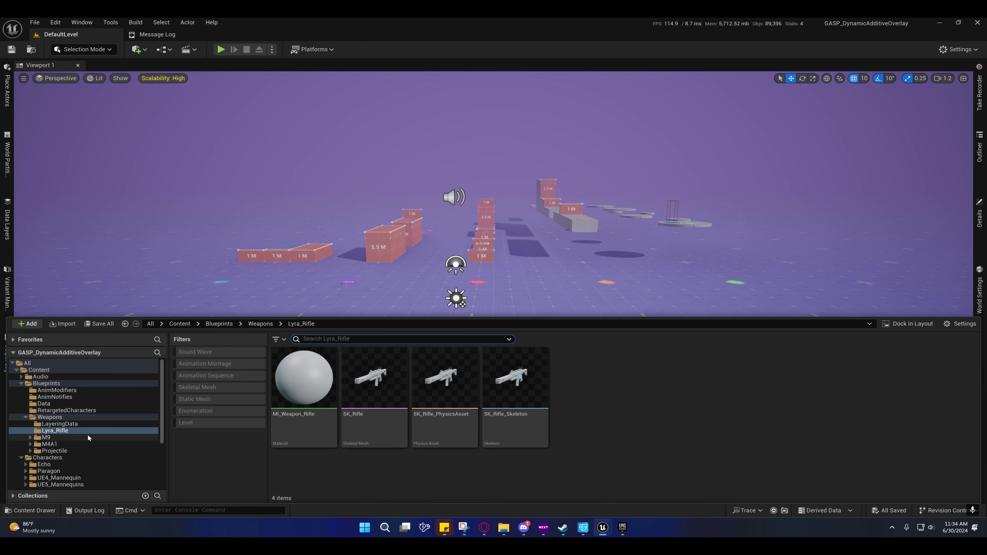
scroll(80, 433, down, 2)
scroll(72, 424, down, 1)
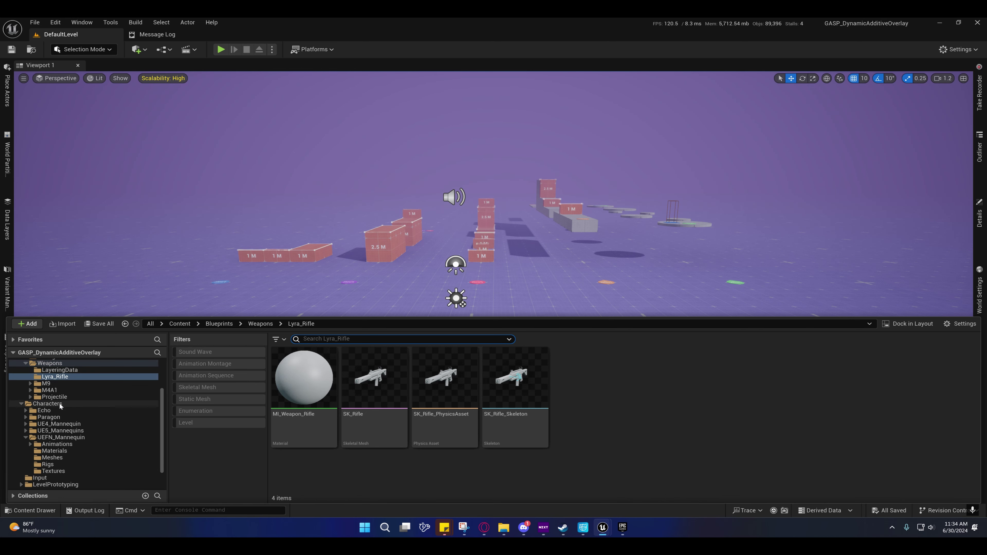
click(49, 390)
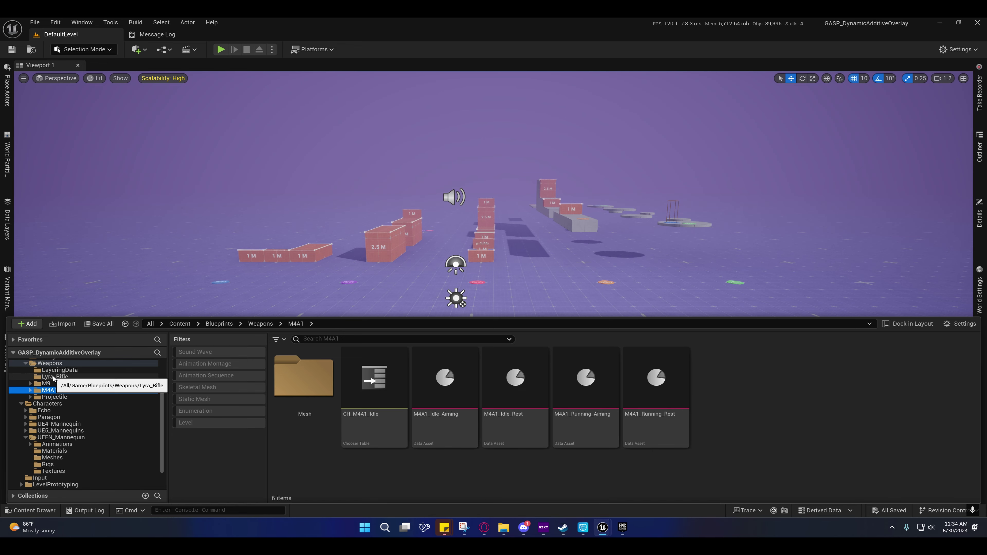
click(53, 377)
click(50, 391)
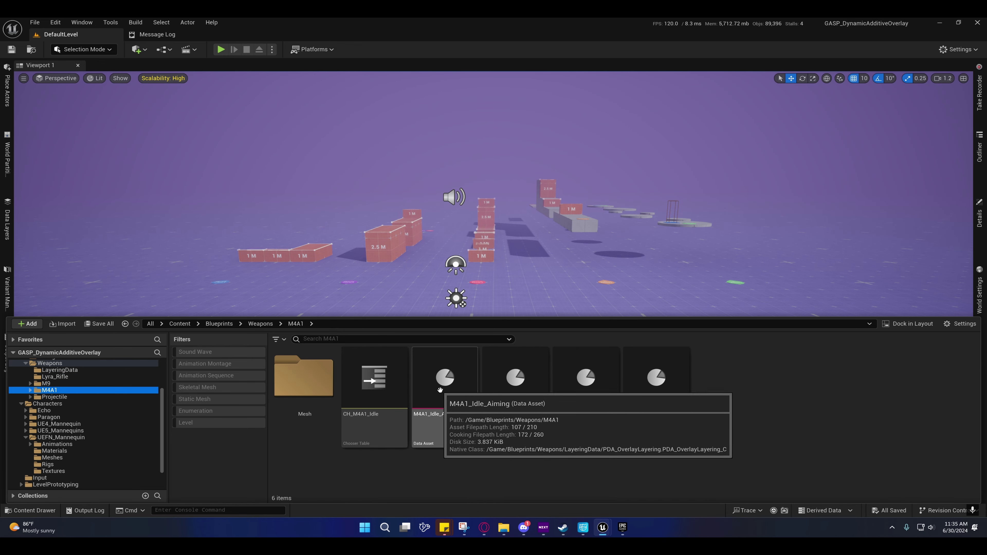
double_click(387, 380)
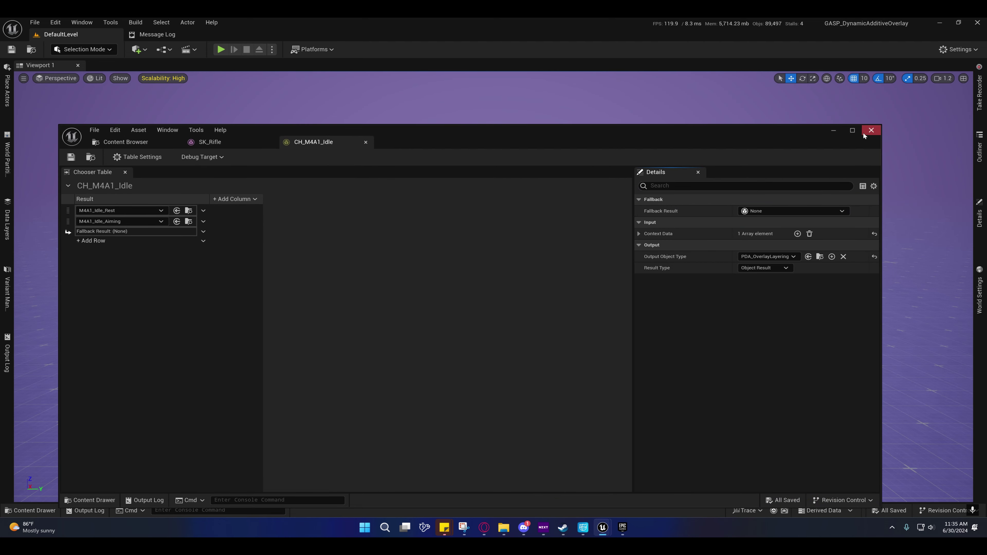
click(835, 130)
- Copy the M4A1_Idle_Aiming, M4A1_Idle_Rest, M4A1_Running_Aiming and M4A1_Running_Rest data assets into the Lyra_Rifle weapon folder
click(31, 510)
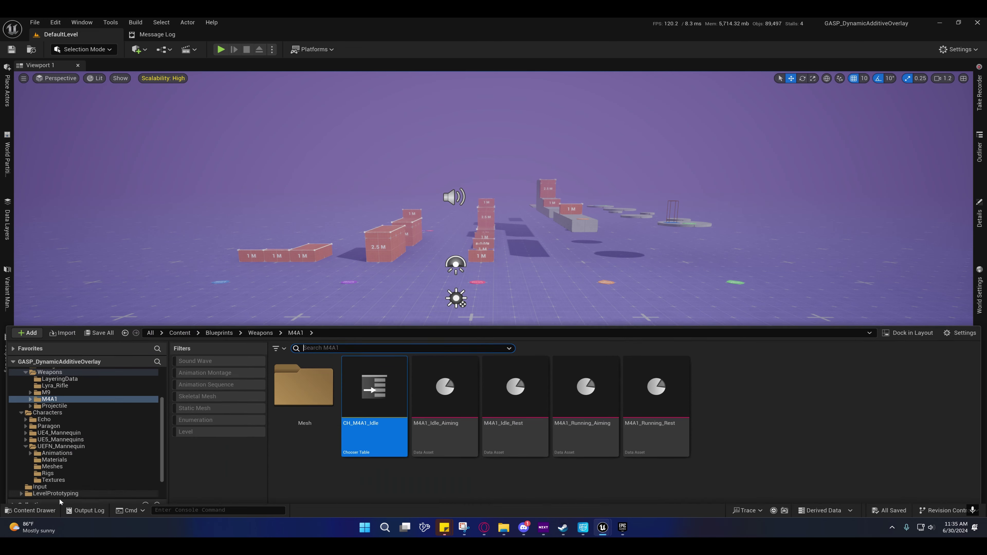
click(445, 389)
shift+click(656, 388)
drag(615, 401, 52, 380)
click(102, 405)
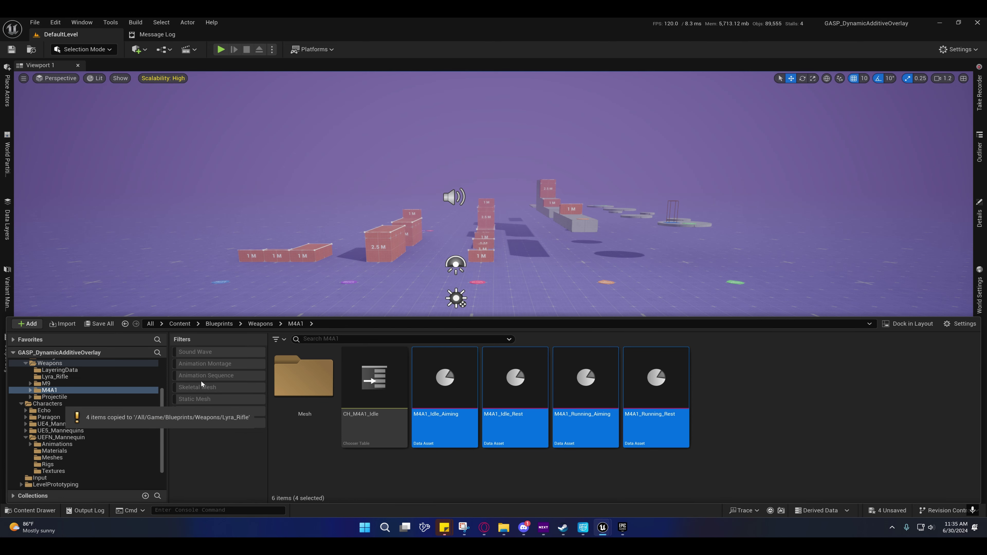
- Start renaming the copied M4A1_Idle_Aiming data asset in the Lyra_Rifle weapon folder, selecting its M4A1 prefix for replacement
click(124, 376)
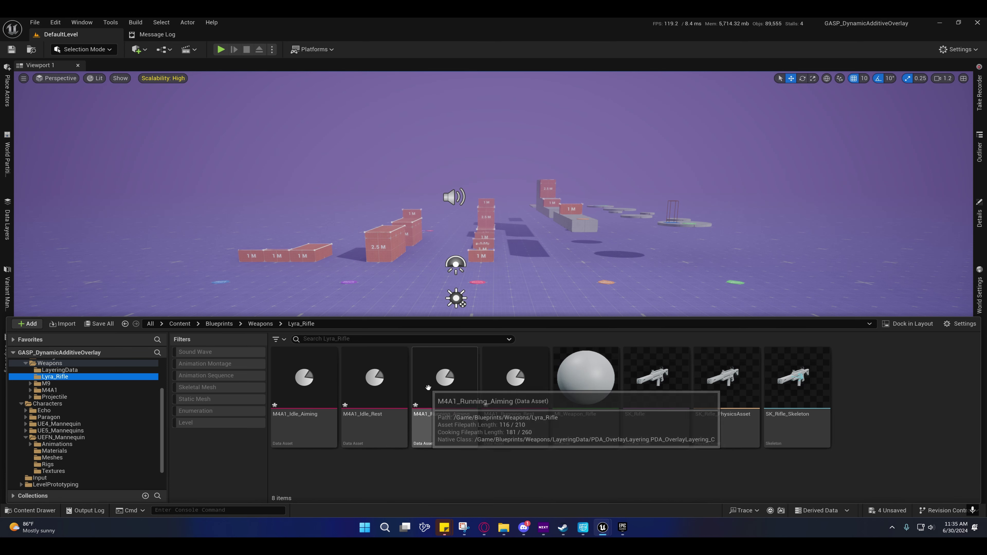
click(277, 420)
key(F2)
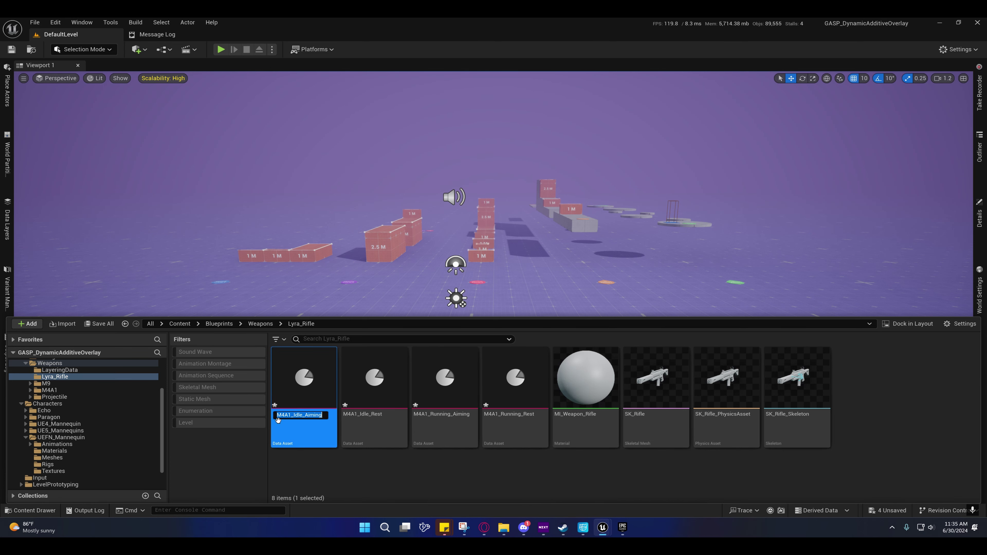
key(shift+Home)
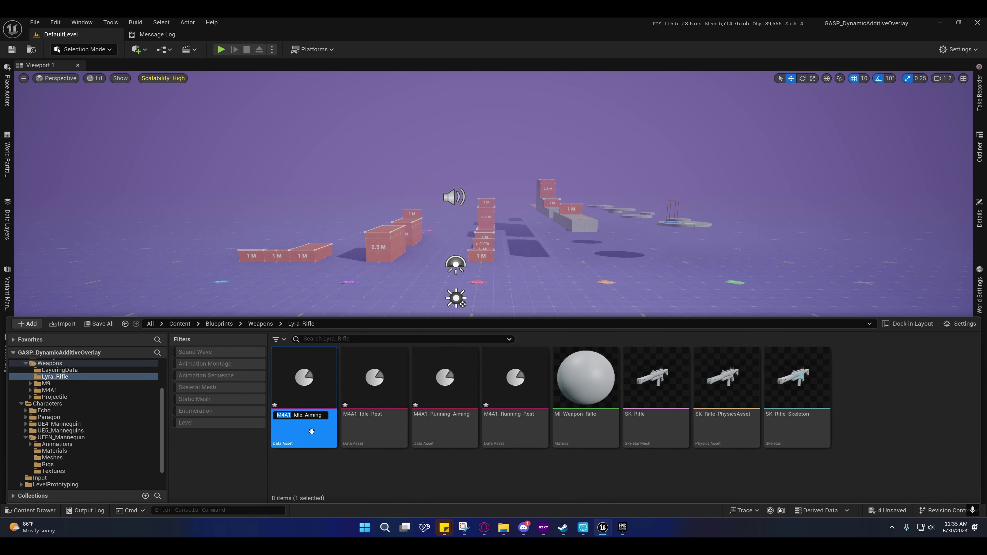
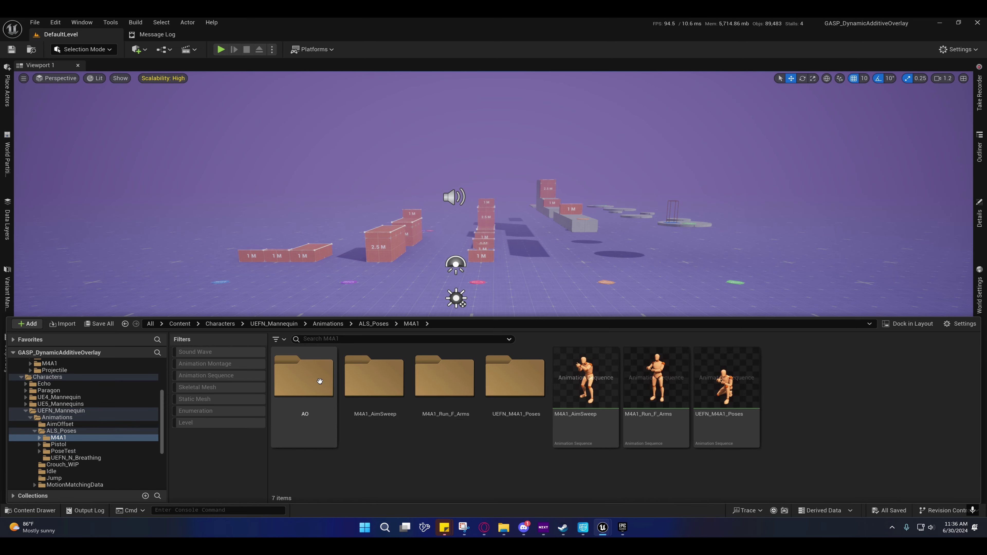
- Create a folder named Lyra_Rifle inside ALS_Poses under the UEFN_Mannequin animations
click(35, 430)
right_click(63, 430)
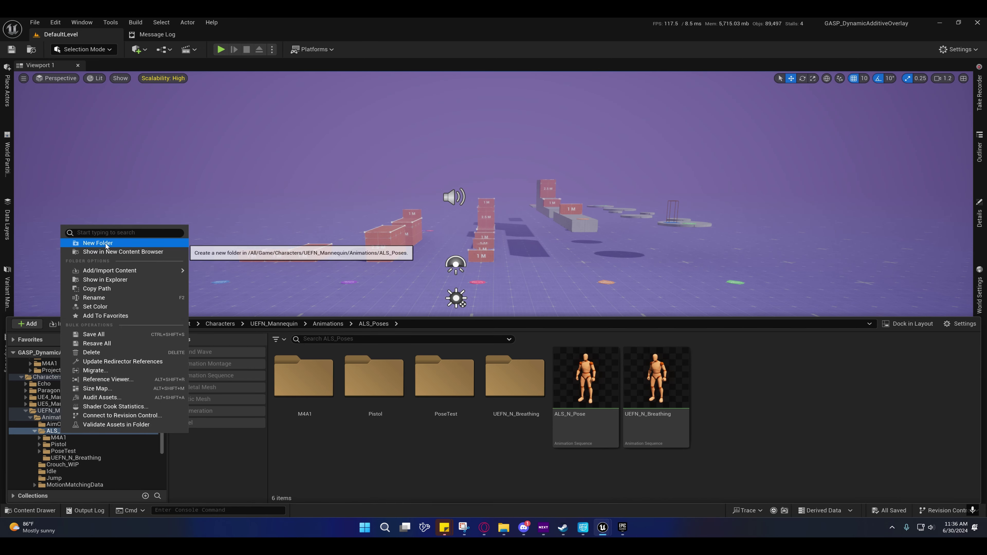
click(98, 243)
text(Lyra)
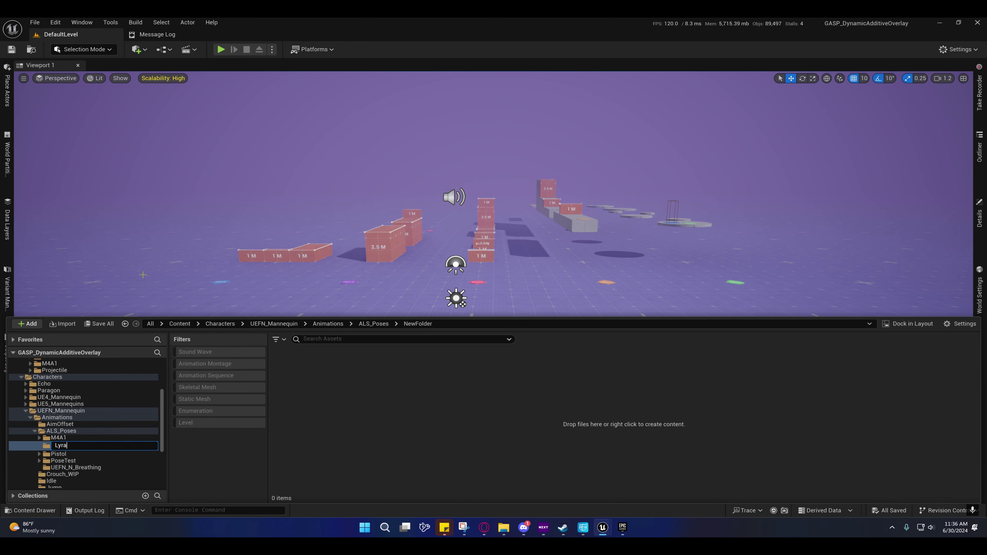
text(_Rifle)
key(Return)
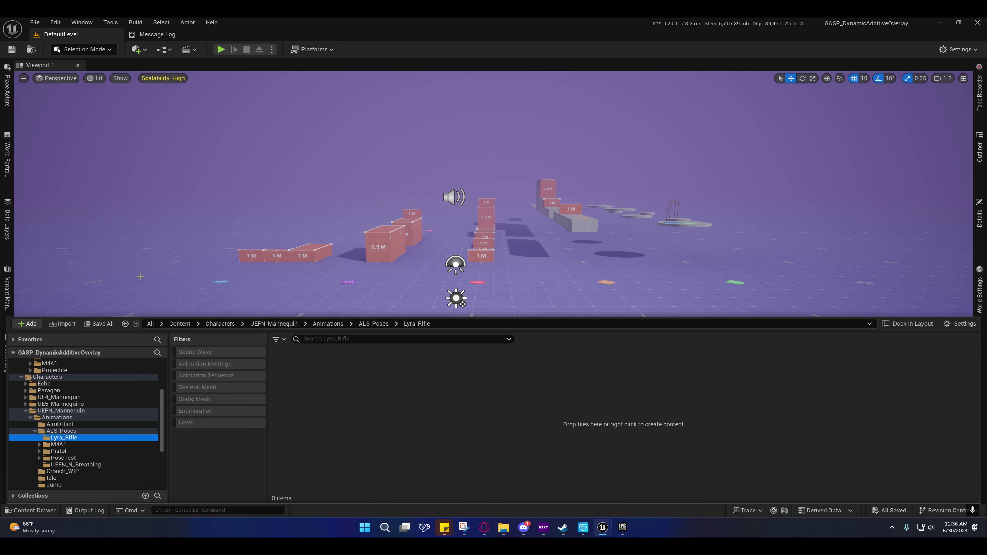
- Copy the M4A1_AimSweep, M4A1_Run_F_Arms and UEFN_M4A1_Poses animation sequences from the M4A1 poses folder into the ALS_Poses Lyra_Rifle folder
click(58, 444)
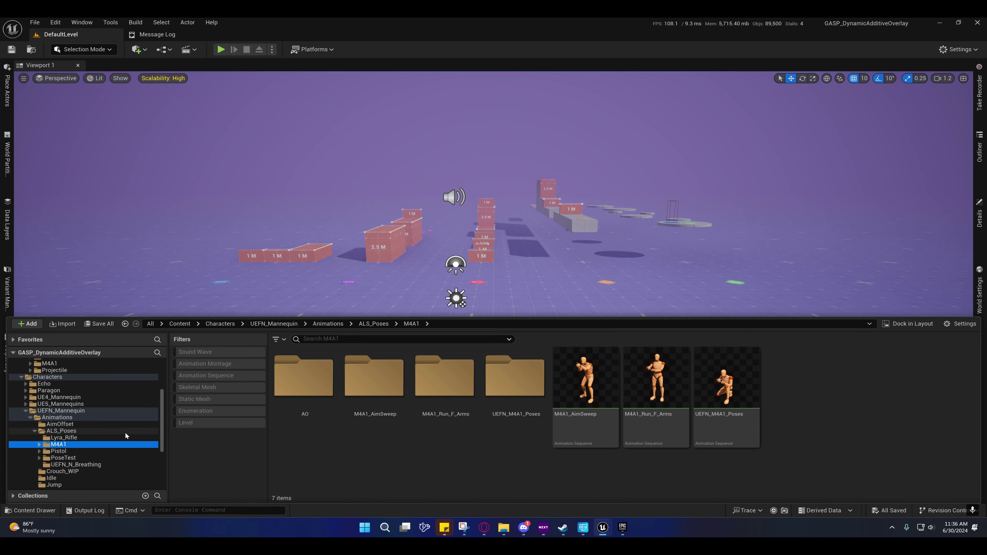
click(606, 378)
shift+click(725, 379)
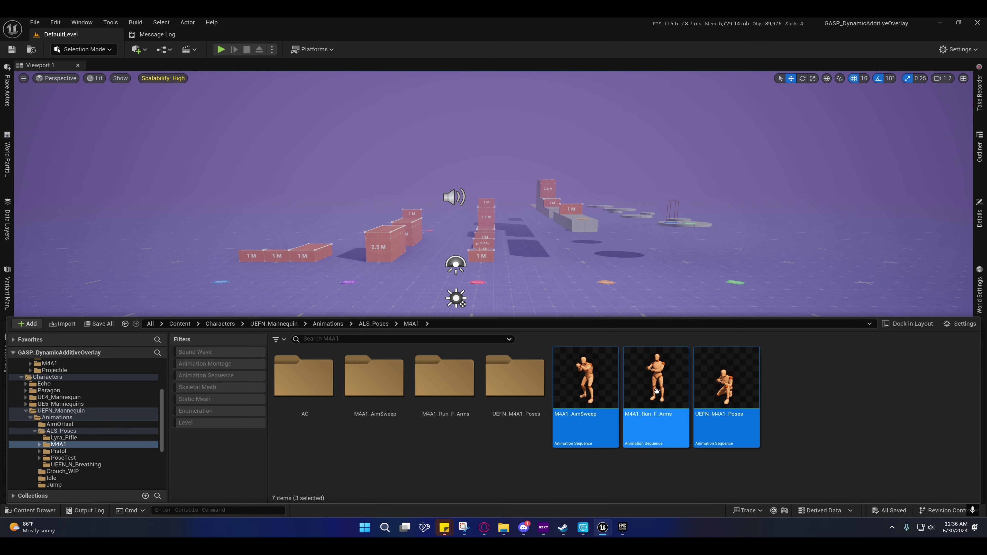
drag(656, 391, 57, 438)
click(68, 459)
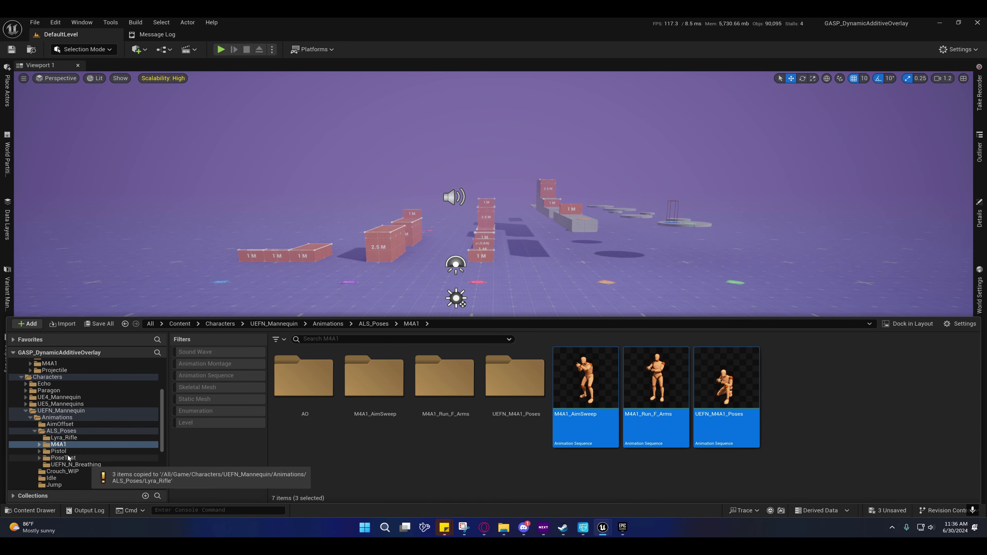
- Rename the M4A1_AimSweep copy in the ALS_Poses Lyra_Rifle folder to Rifle_AimSweep
click(64, 437)
click(296, 401)
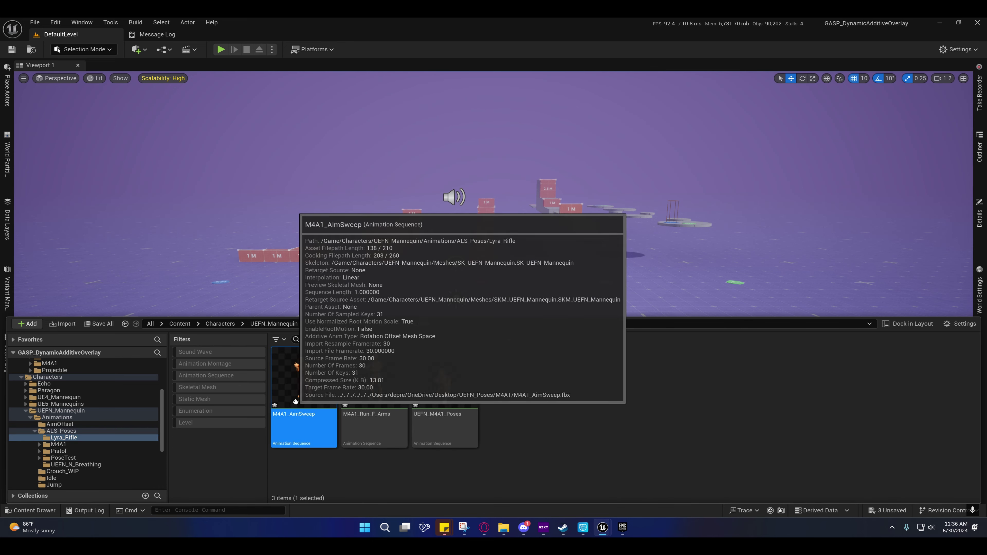
key(F2)
drag(291, 415, 274, 414)
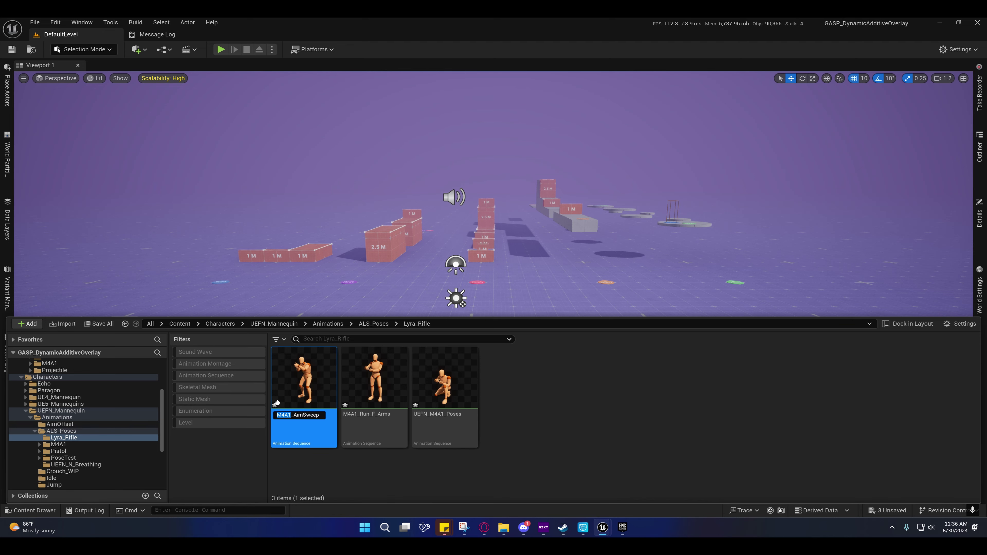
text(Rifle)
key(Return)
- Rename the M4A1_Run_F_Arms copy in the Lyra_Rifle folder to Rifle_Run_F_Arms
click(278, 407)
key(F2)
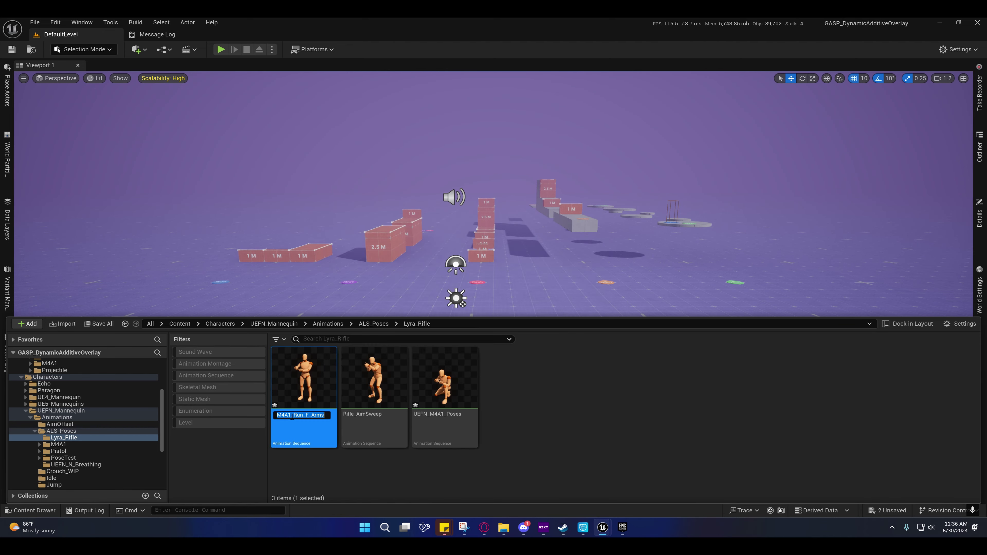
drag(291, 415, 241, 415)
text(Rifle)
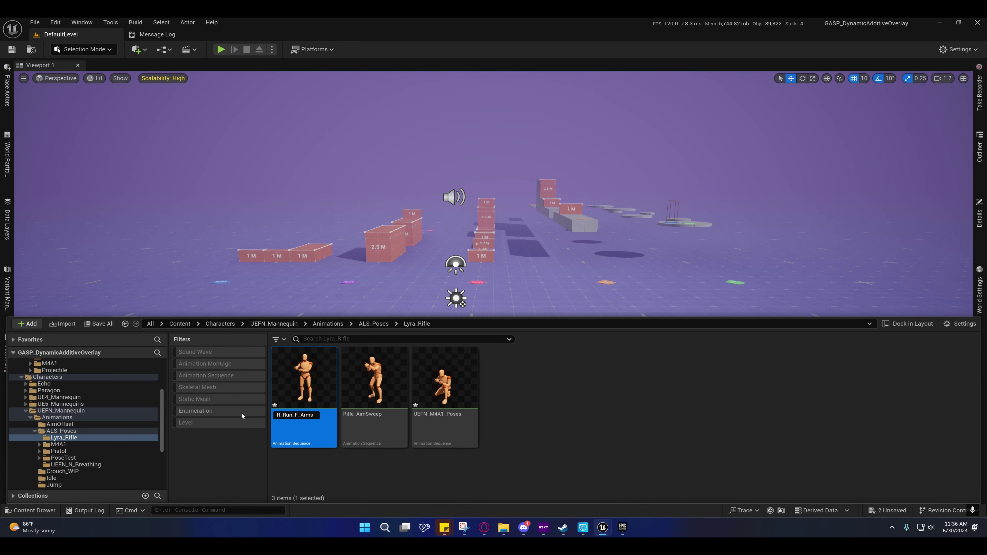
key(Return)
- Rename the UEFN_M4A1_Poses copy in the Lyra_Rifle folder to Rifle_M4A1_Poses
click(445, 385)
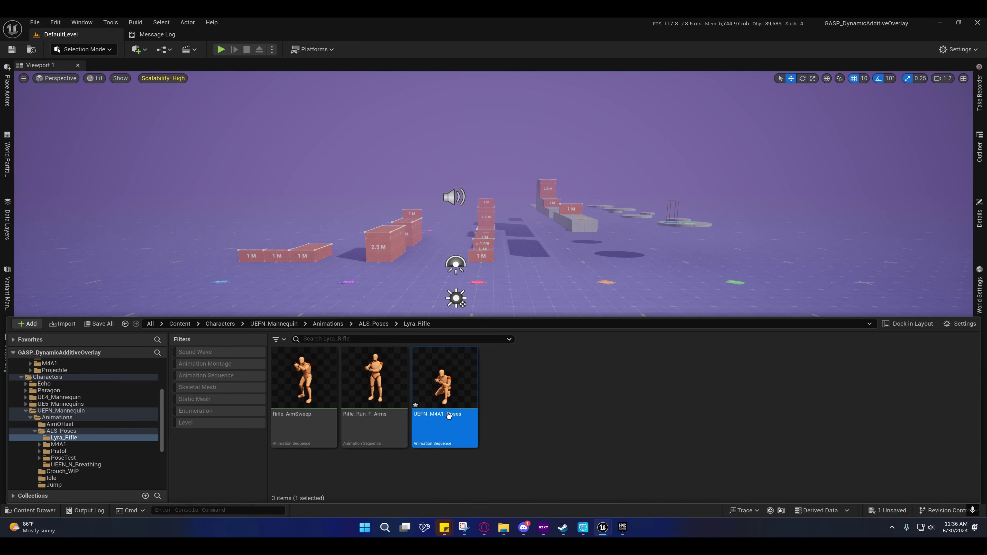
key(F2)
click(433, 414)
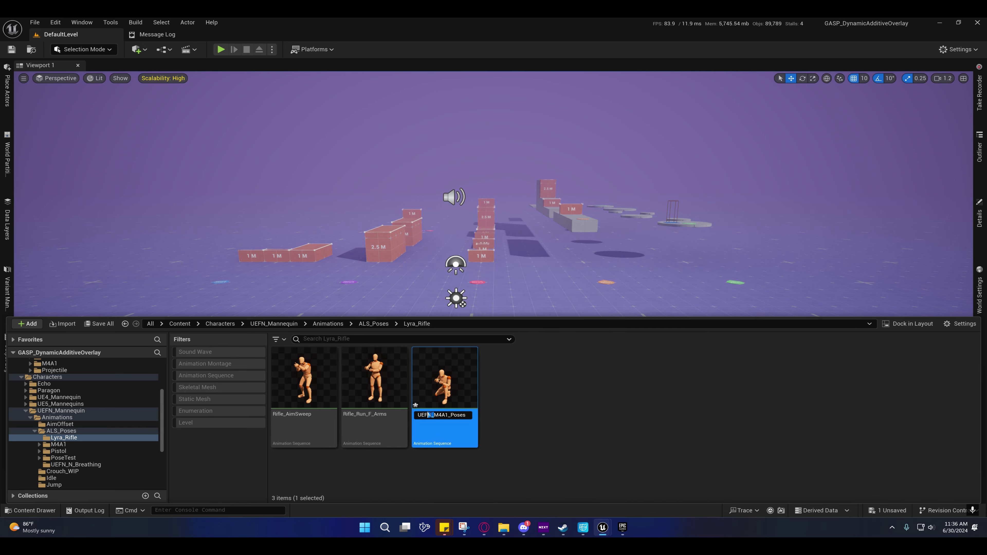
key(BackSpace)
key(BackSpace)
key(BackSpace)
key(BackSpace)
text(Rifle)
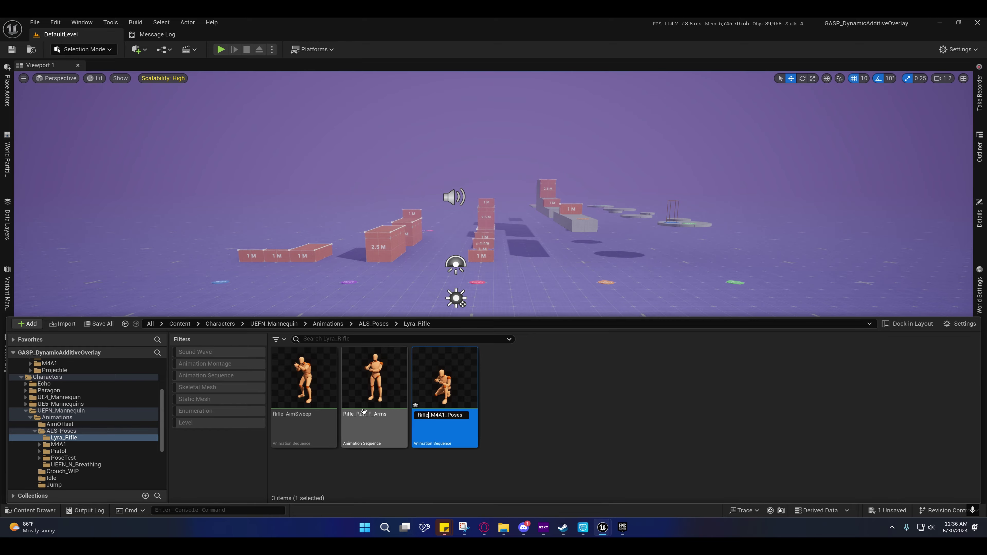
key(Return)
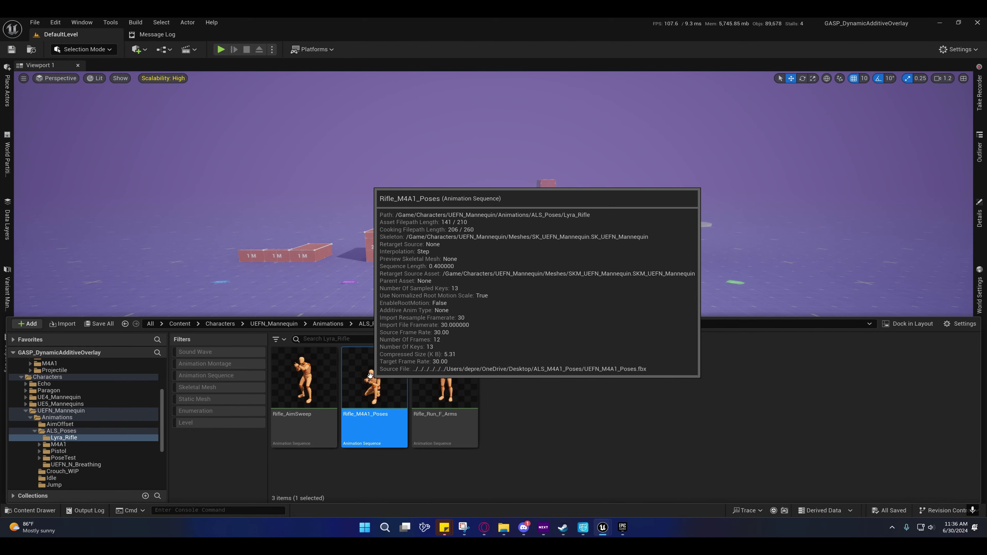
- Open the Rifle_AimSweep animation and bake it to the CR_UEFN_Mannequin_Body control rig for editing in Sequencer
double_click(302, 374)
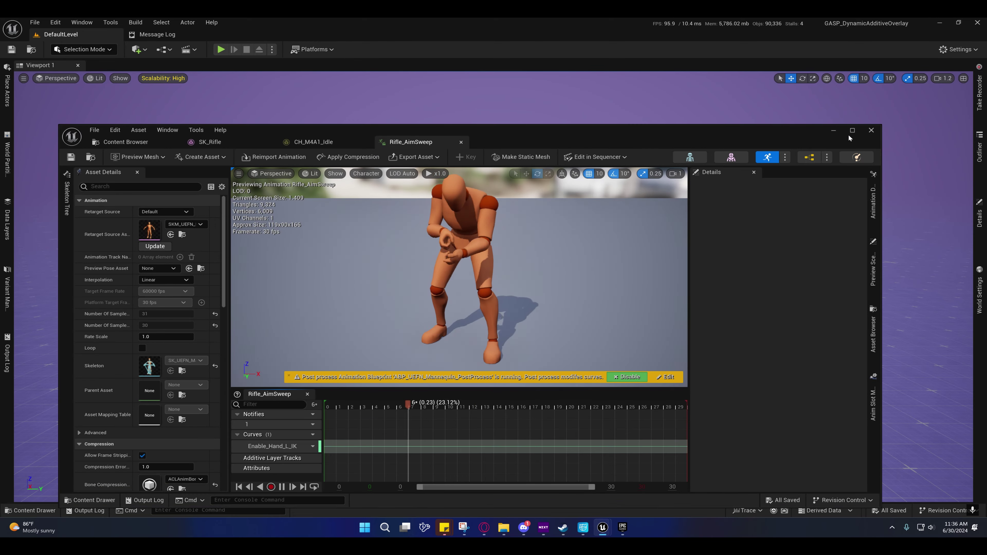
click(852, 131)
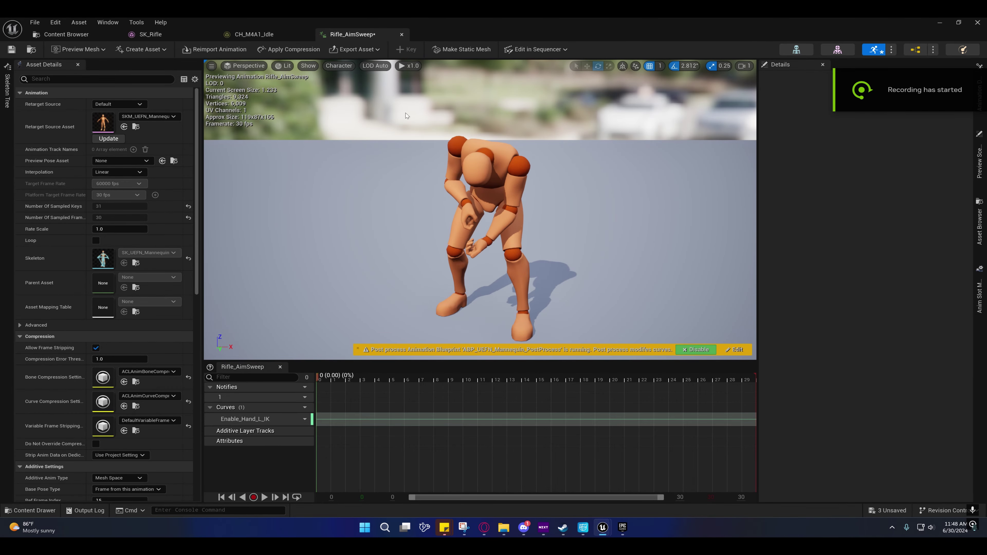
click(536, 49)
mouse_move(548, 96)
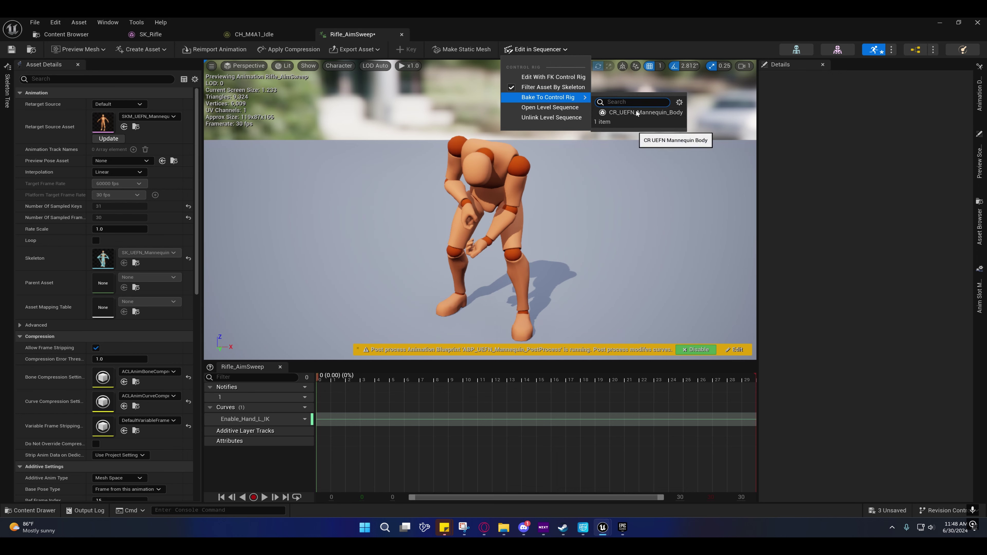
click(629, 112)
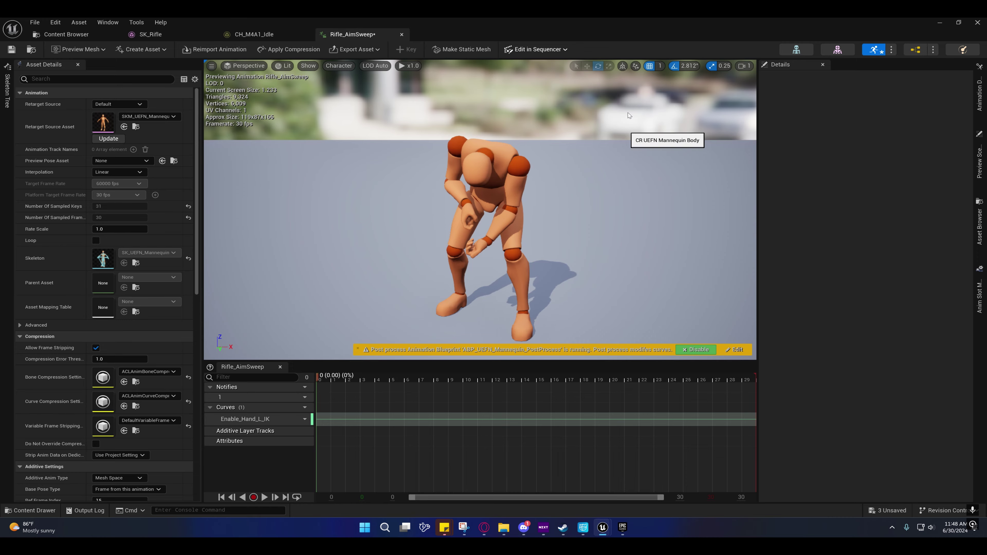
click(544, 308)
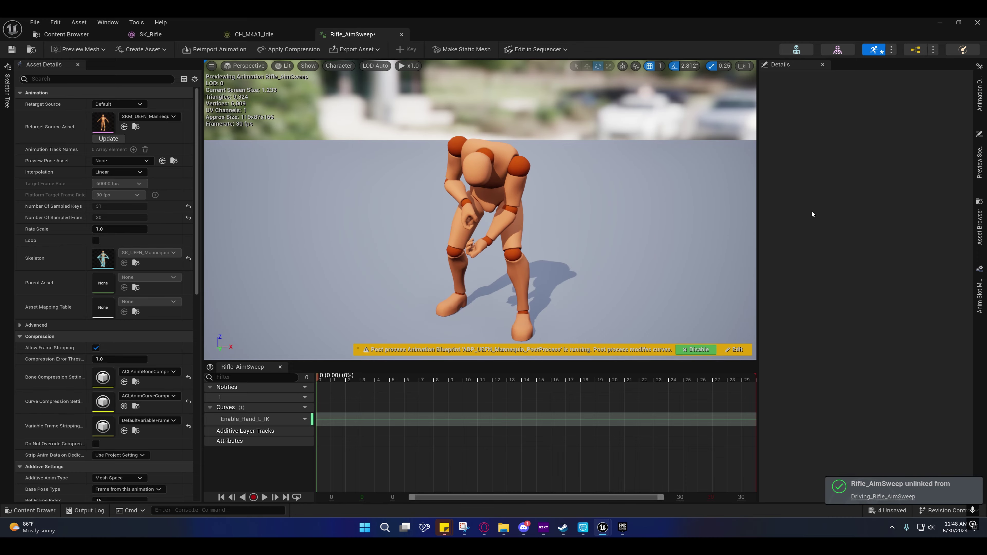
- Place the SK_Rifle skeletal mesh from the Lyra_Rifle weapon folder in the level at the mannequin's feet
click(939, 23)
right_drag(576, 176, 652, 180)
scroll(715, 186, up, 1)
key(s)
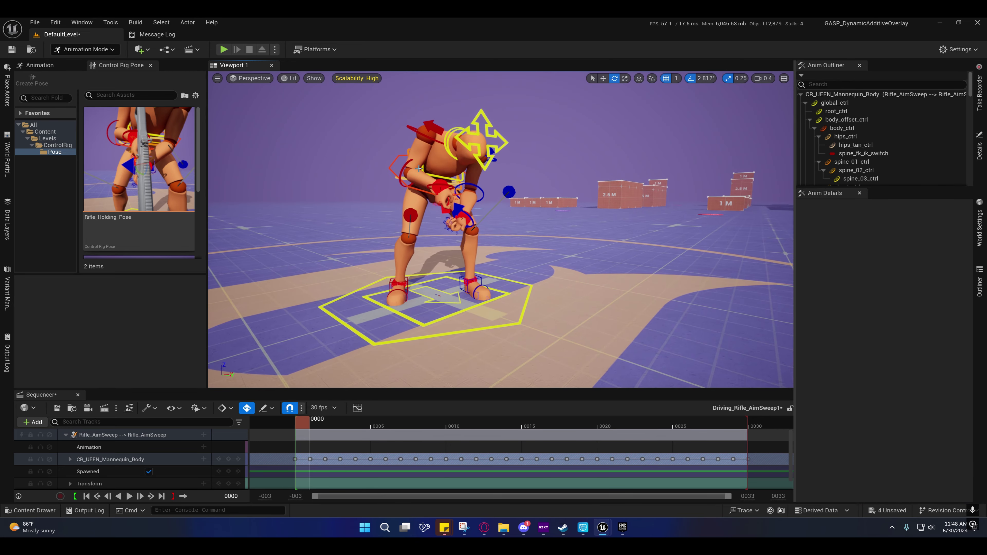
click(30, 510)
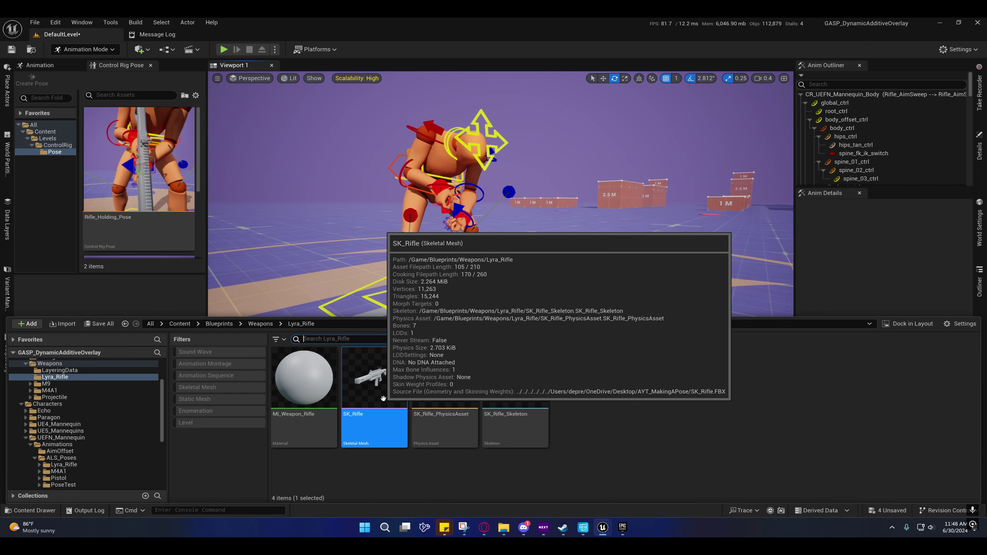
drag(382, 398, 481, 307)
- Add the SK_Rifle actor to the Rifle_AimSweep level sequence and convert it to a spawnable
click(33, 421)
mouse_move(93, 272)
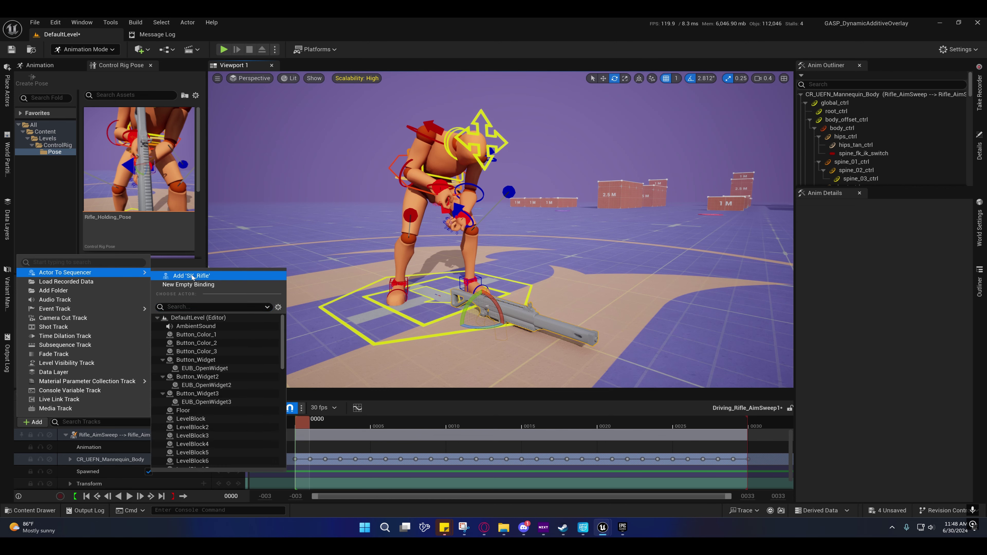
click(192, 275)
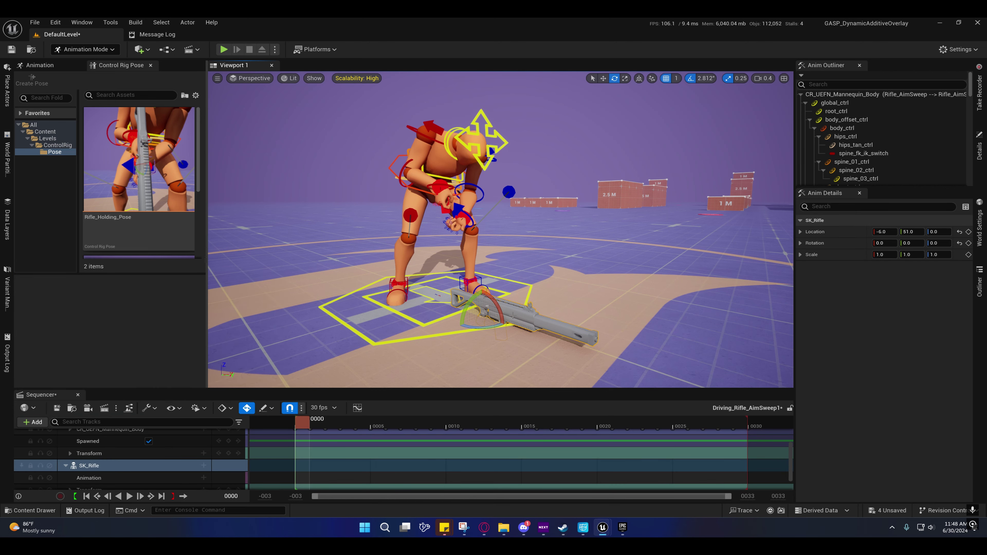
click(33, 422)
mouse_move(92, 272)
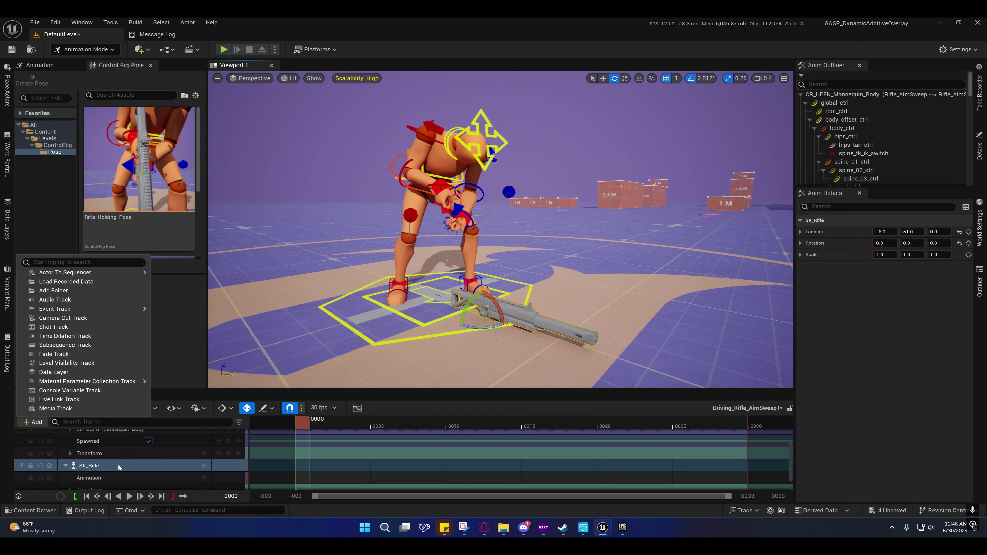
right_click(100, 468)
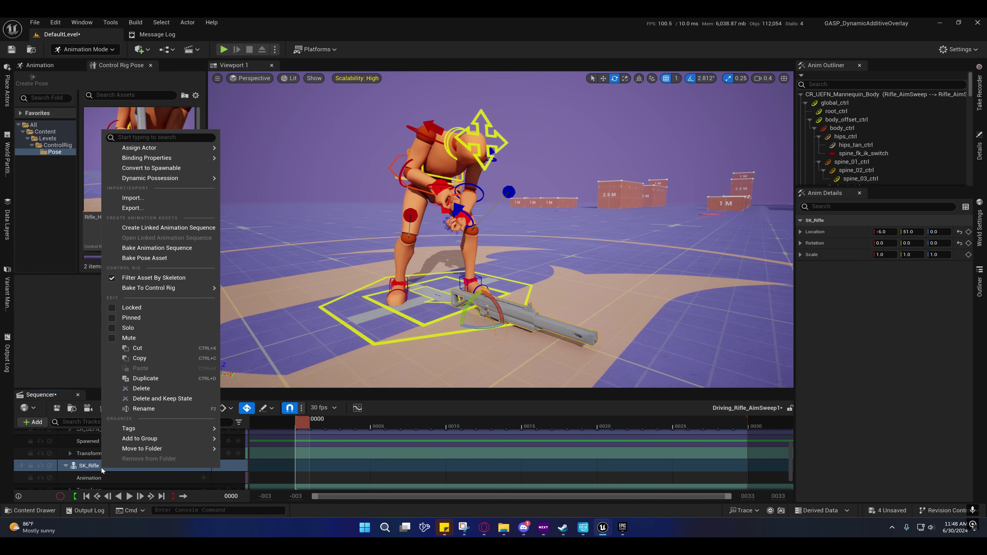
click(159, 169)
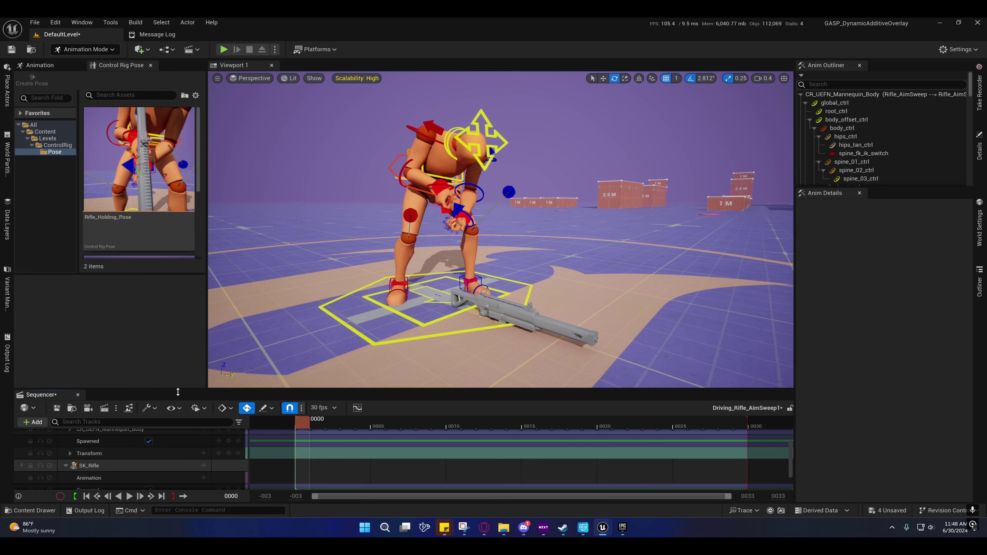
- Attach the SK_Rifle track to the Rifle_AimSweep mannequin at the weapon_r bone
click(201, 466)
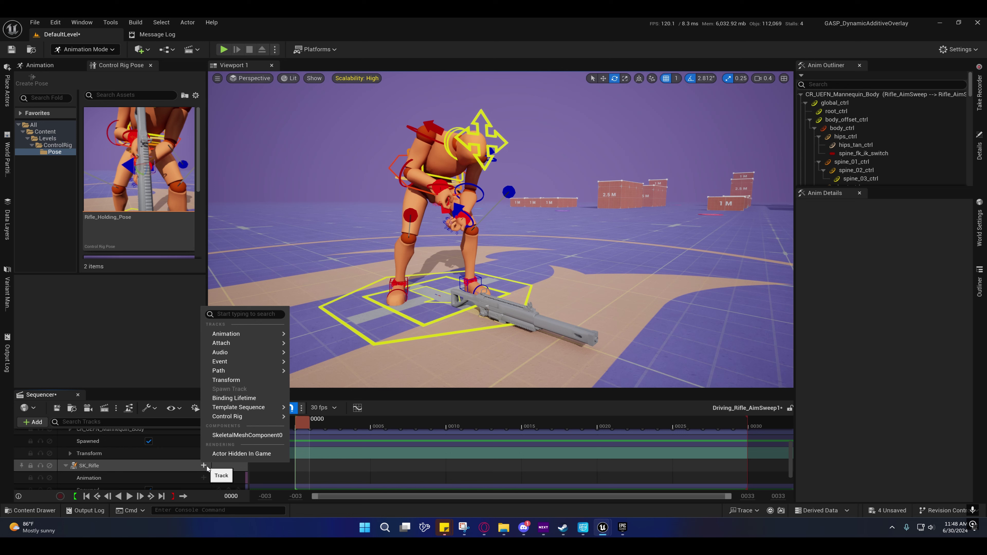
mouse_move(266, 342)
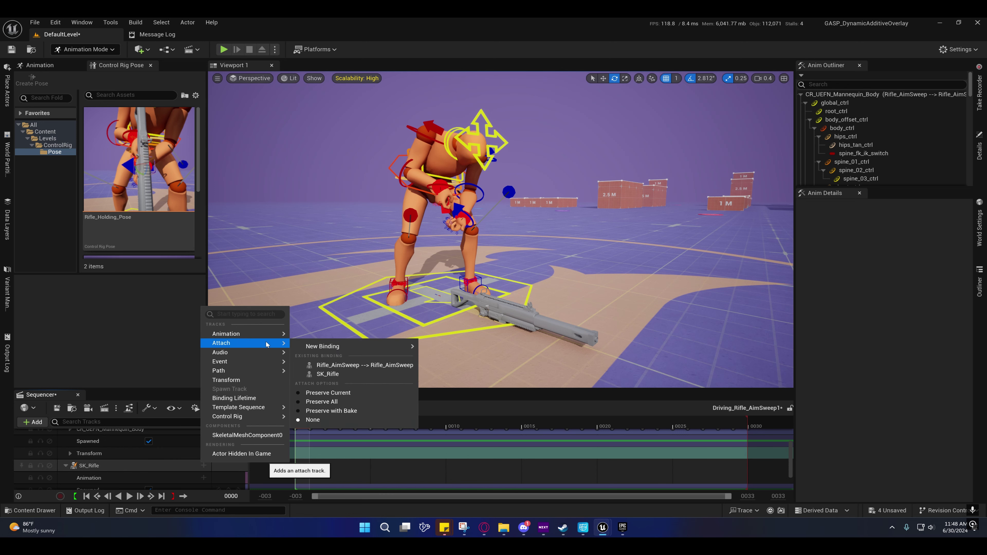
click(347, 365)
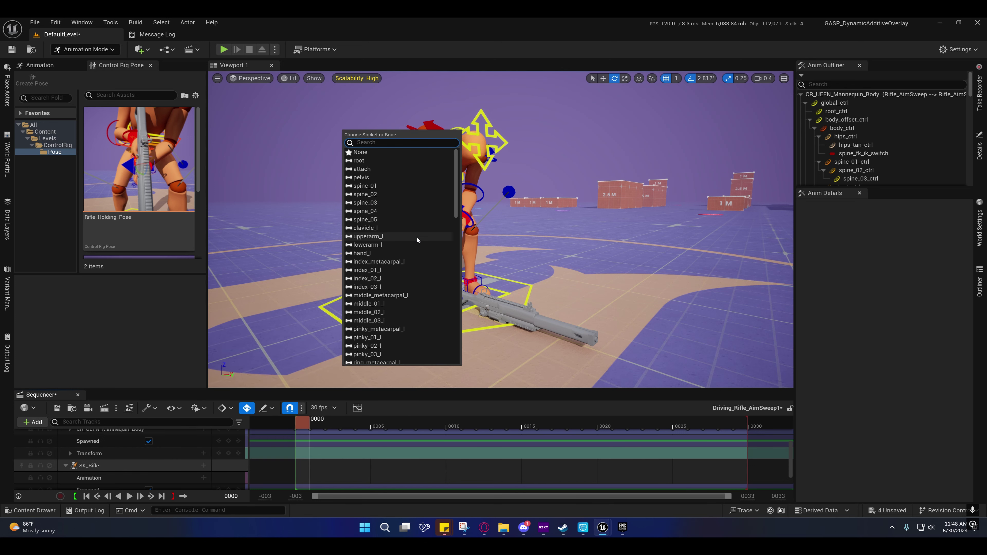
text(weapon)
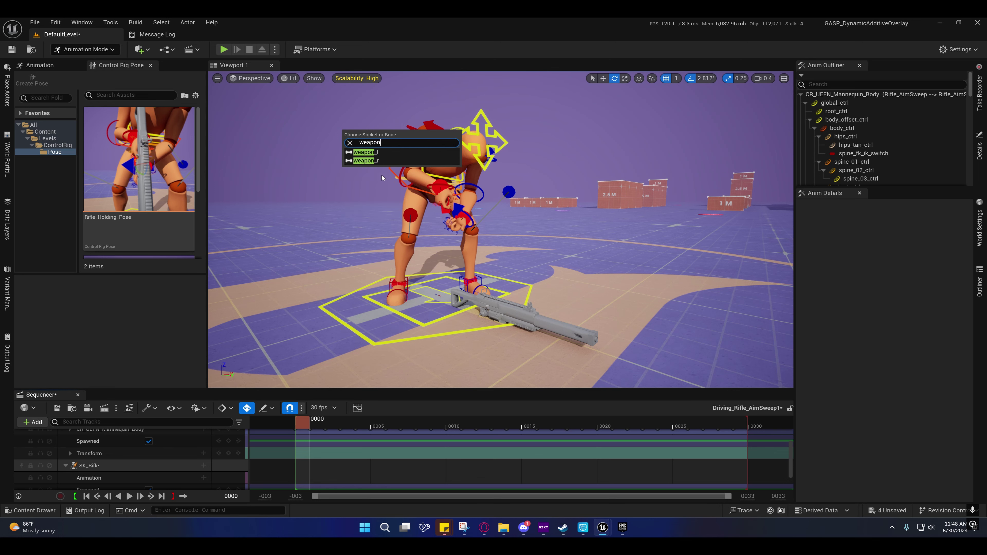
click(365, 160)
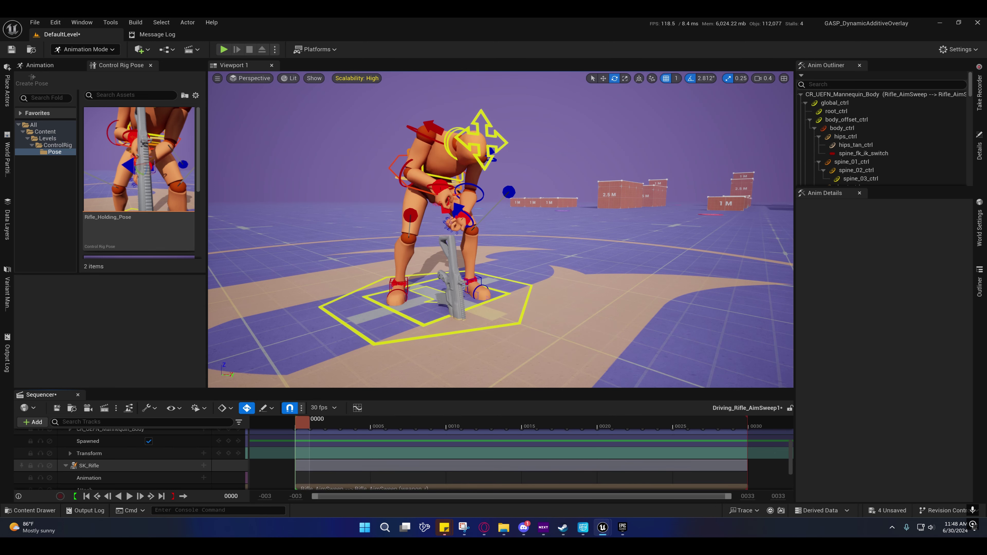
- Reset the attached rifle's location and rotation to their default zero values
click(461, 280)
right_drag(462, 280, 496, 281)
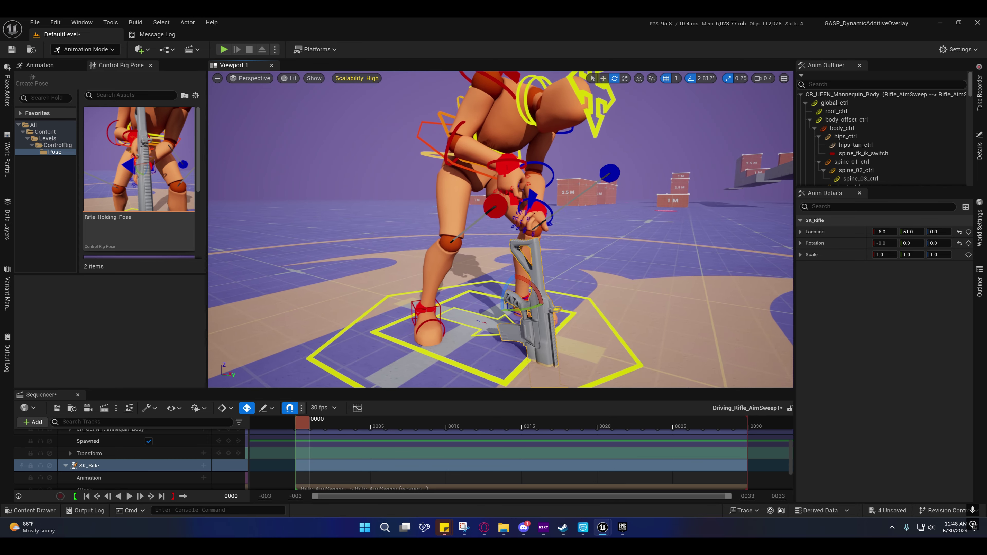
click(959, 232)
click(959, 244)
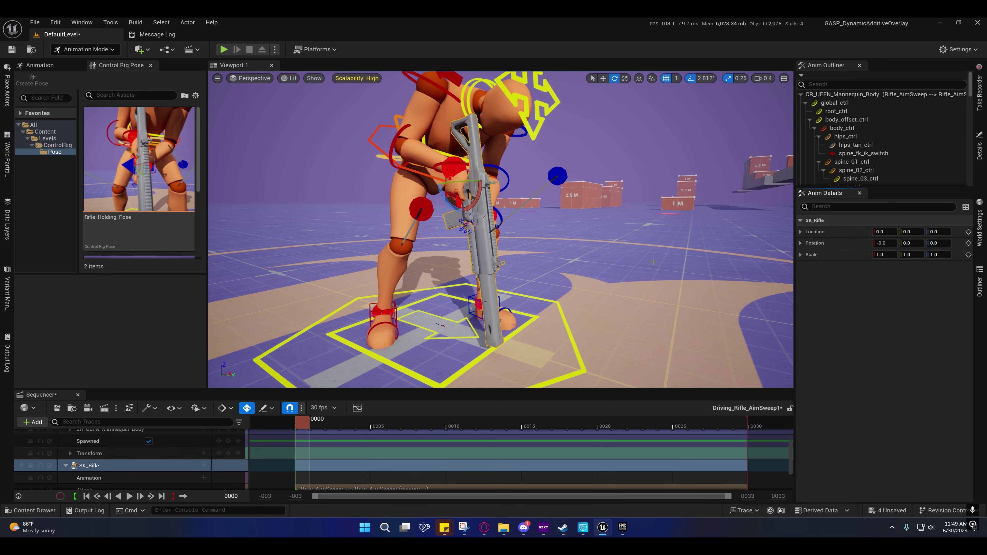
- Examine how the attached rifle sits in the mannequin's hands from several angles at frame 0, and check the pose at frame 30
right_drag(653, 262, 634, 250)
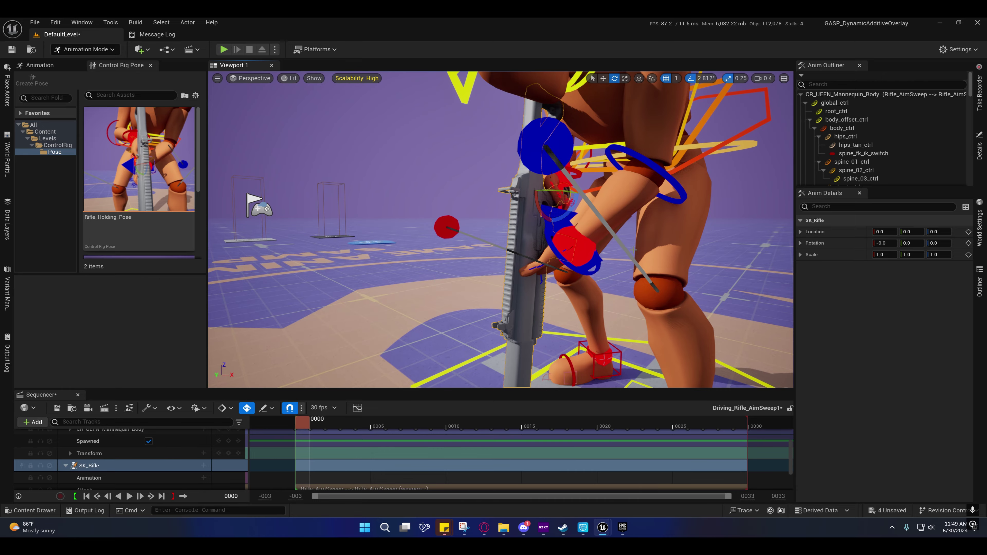
right_drag(570, 241, 691, 274)
scroll(661, 257, down, 2)
scroll(680, 272, down, 1)
right_drag(515, 248, 511, 248)
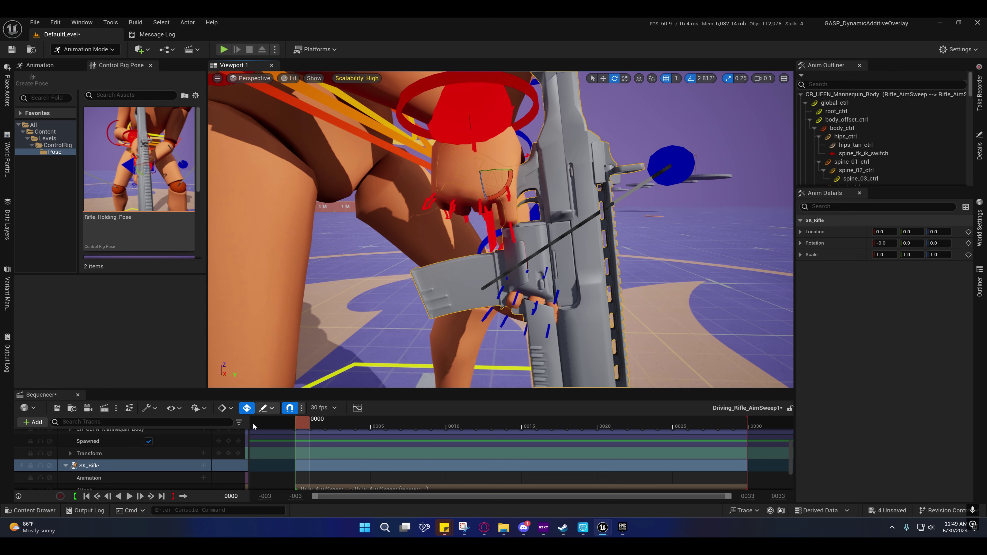
scroll(354, 478, down, 2)
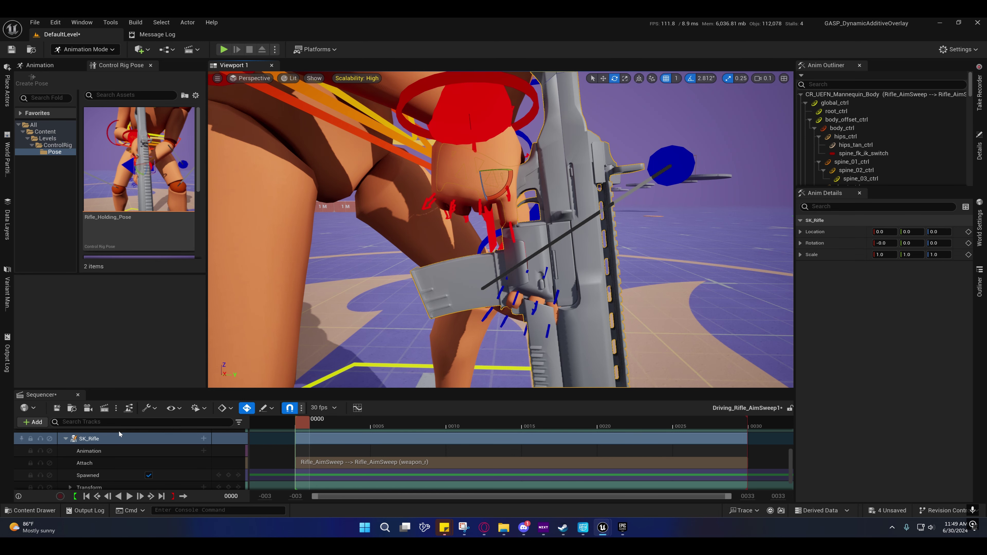
scroll(188, 459, up, 2)
scroll(189, 458, down, 1)
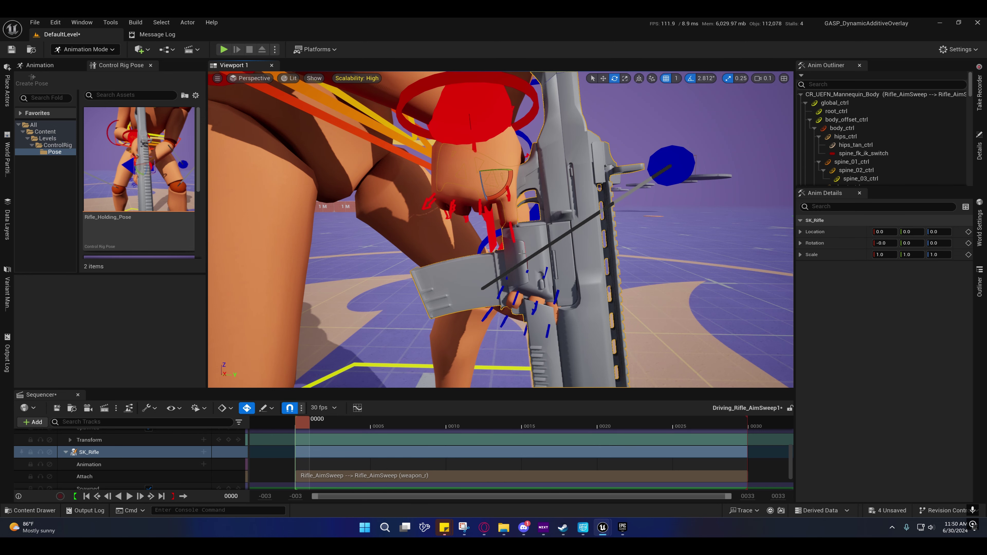
right_drag(507, 265, 483, 255)
key(s)
scroll(507, 265, up, 1)
key(s)
key(w)
scroll(507, 265, down, 1)
key(s)
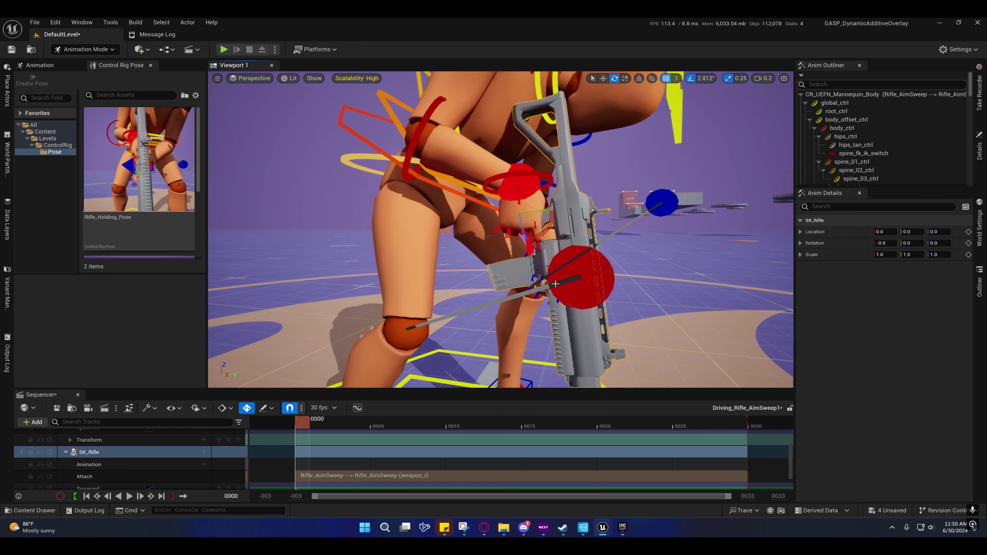
right_drag(483, 256, 466, 249)
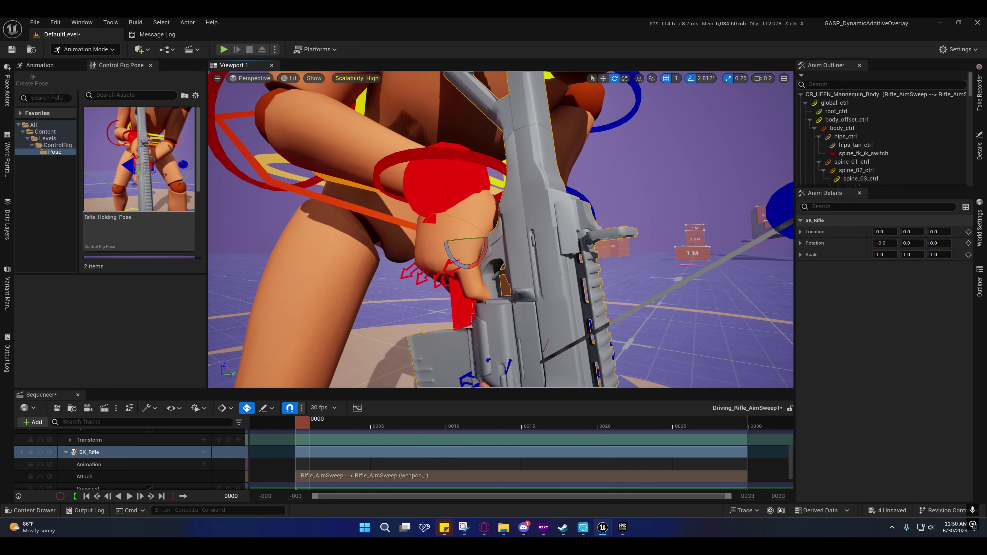
right_drag(561, 274, 526, 273)
key(s)
key(d)
scroll(561, 273, up, 1)
key(w)
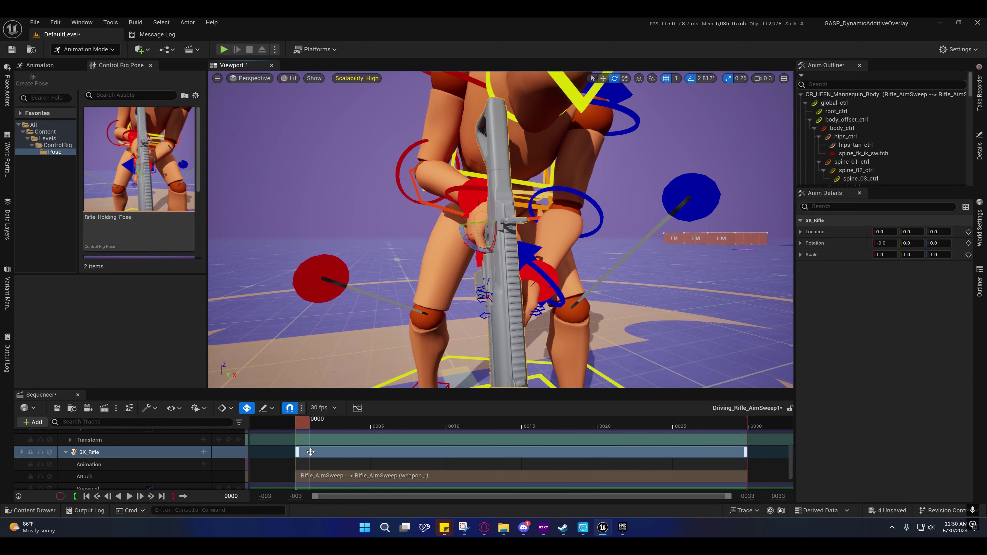
click(742, 421)
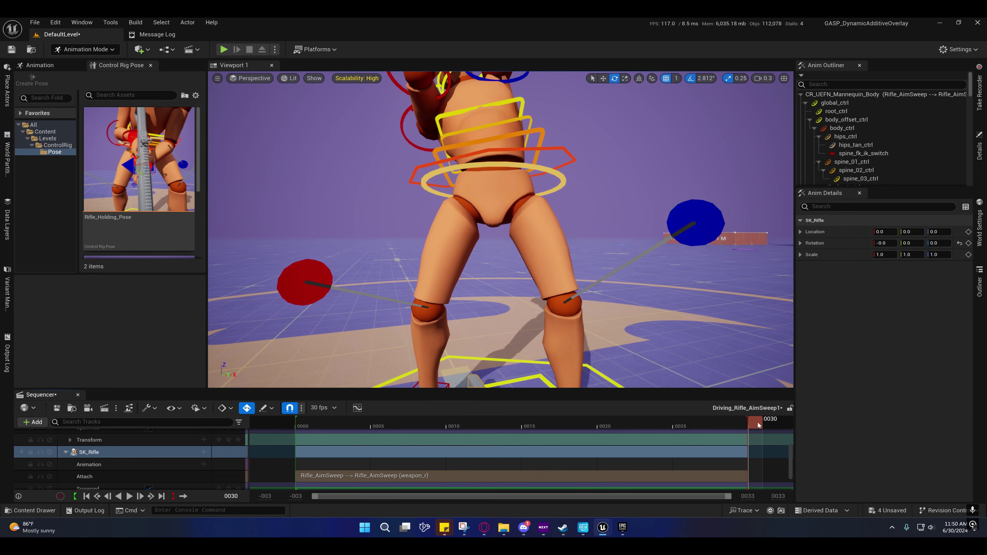
- Extend the SK_Rifle section in the sequence a little past frame 30
click(751, 425)
click(740, 422)
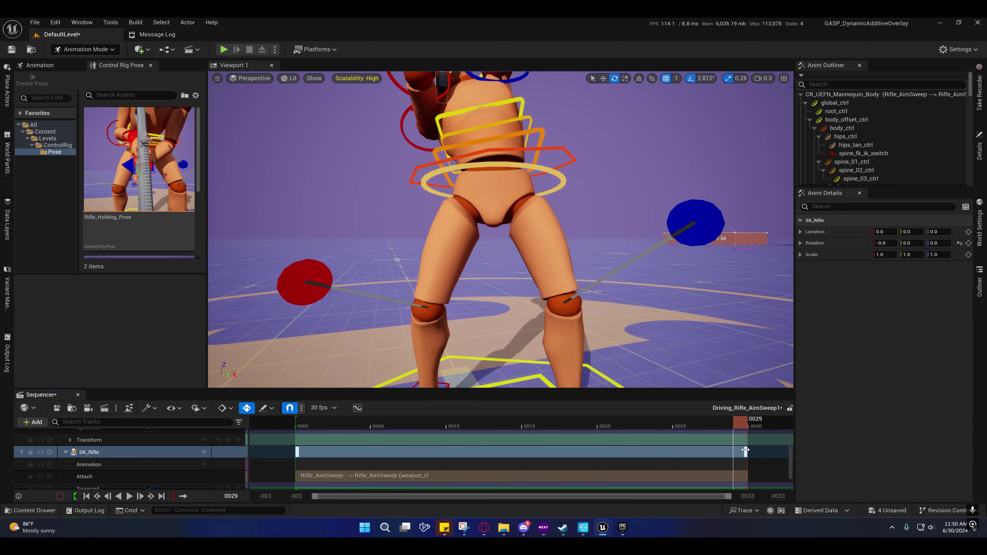
drag(747, 451, 771, 450)
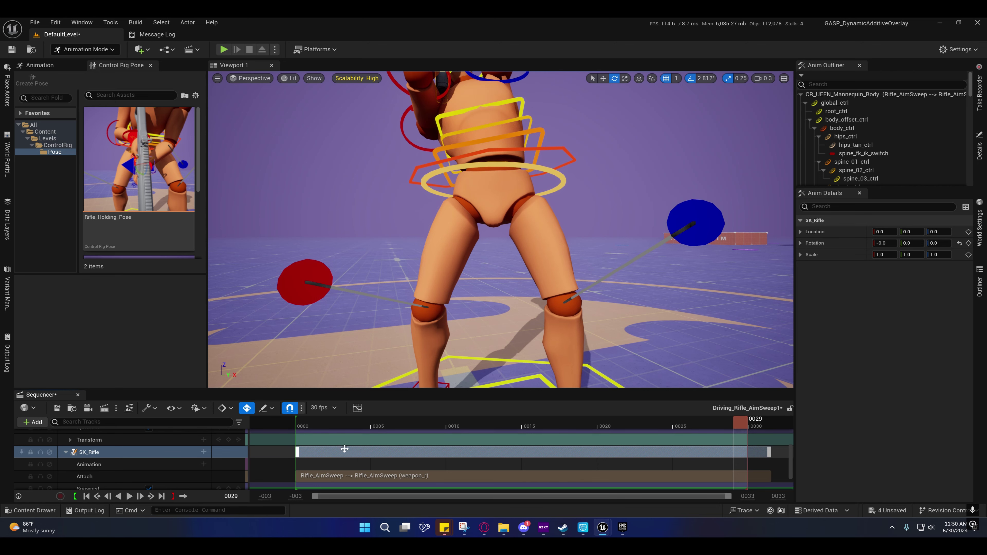
- Try to add an additive section to the CR_UEFN_Mannequin_Body track at frame 29
scroll(342, 449, up, 3)
right_click(115, 461)
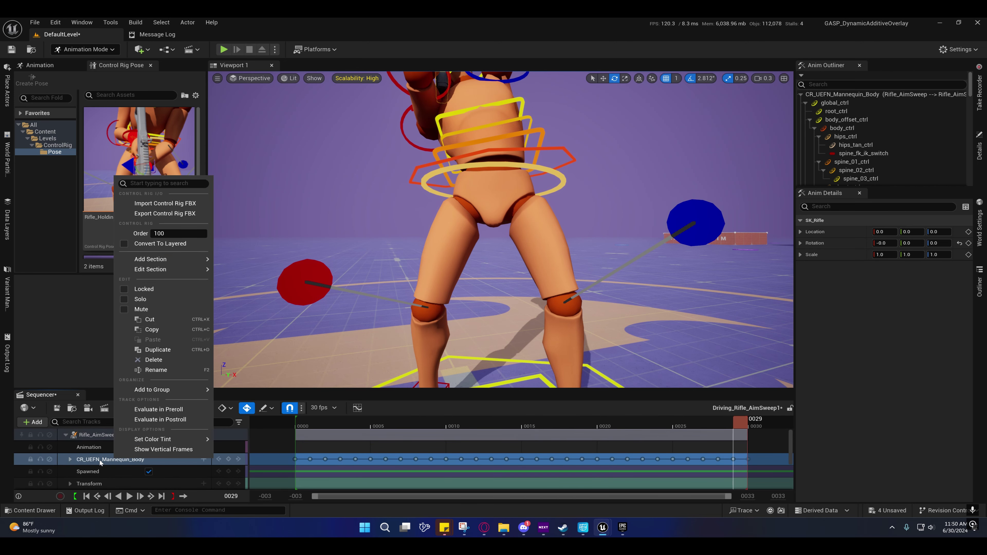
click(152, 462)
drag(281, 456, 660, 457)
click(128, 460)
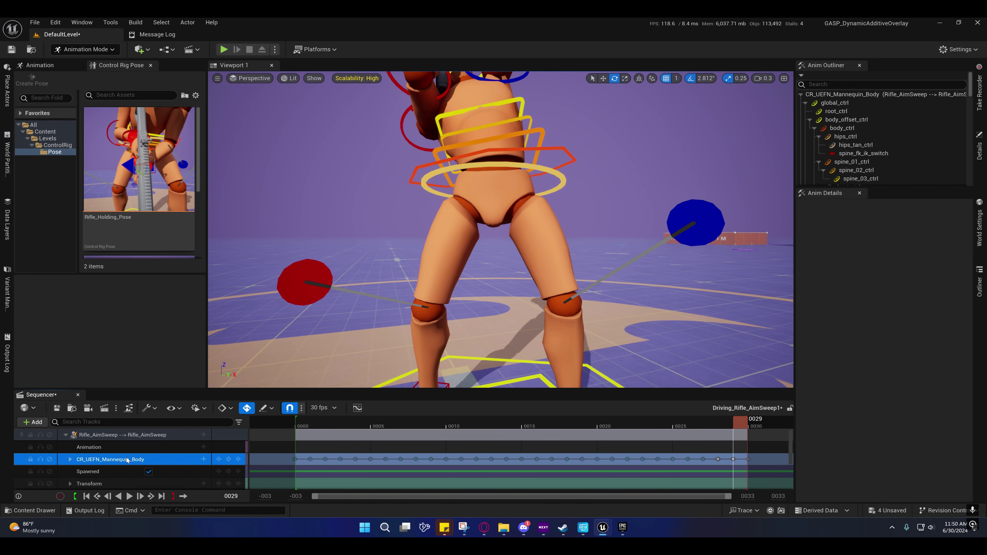
click(293, 460)
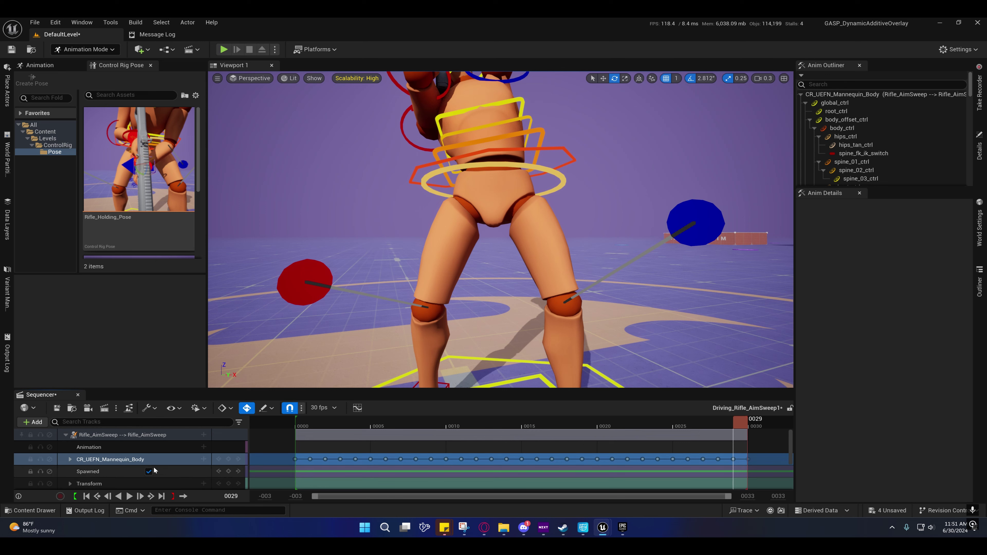
right_click(134, 458)
mouse_move(212, 265)
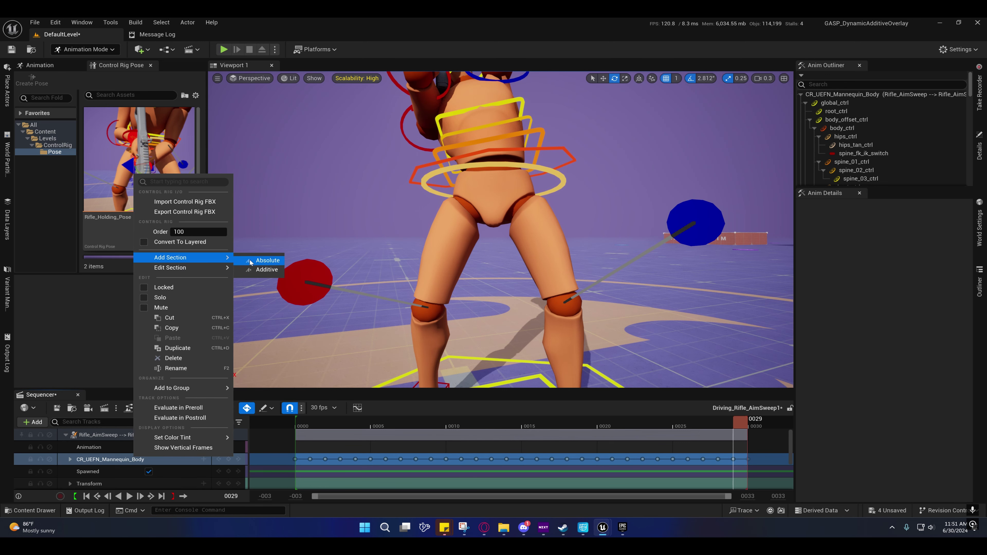
click(264, 270)
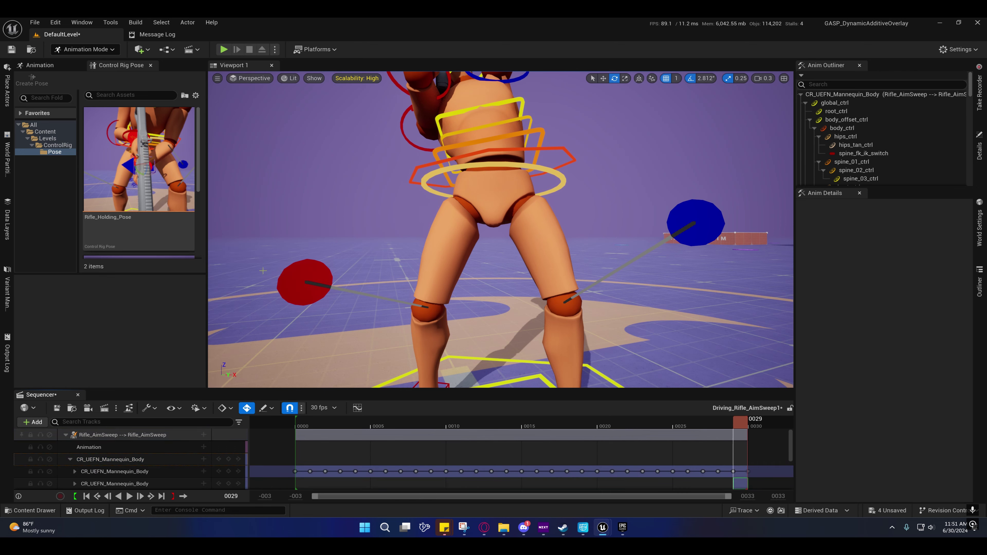
scroll(635, 457, down, 1)
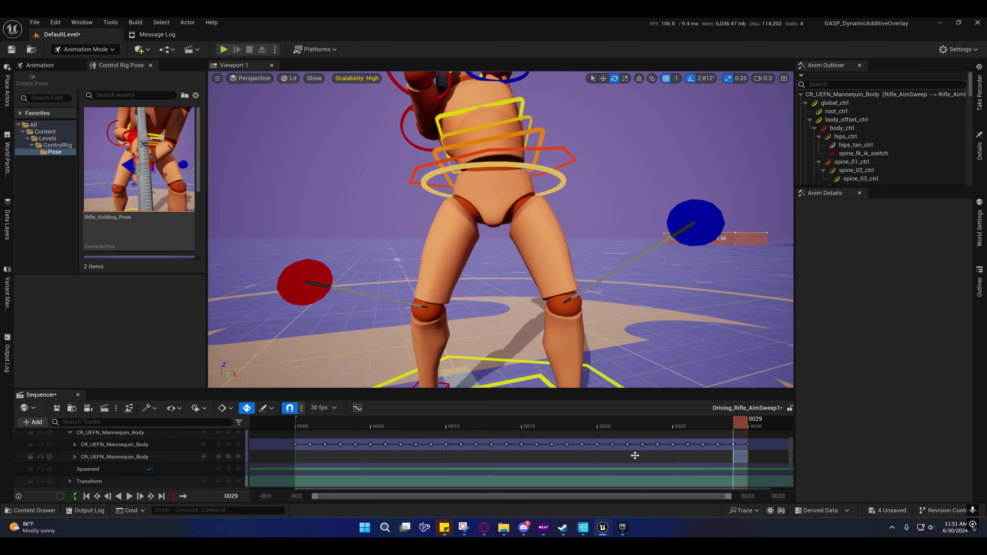
scroll(630, 446, down, 1)
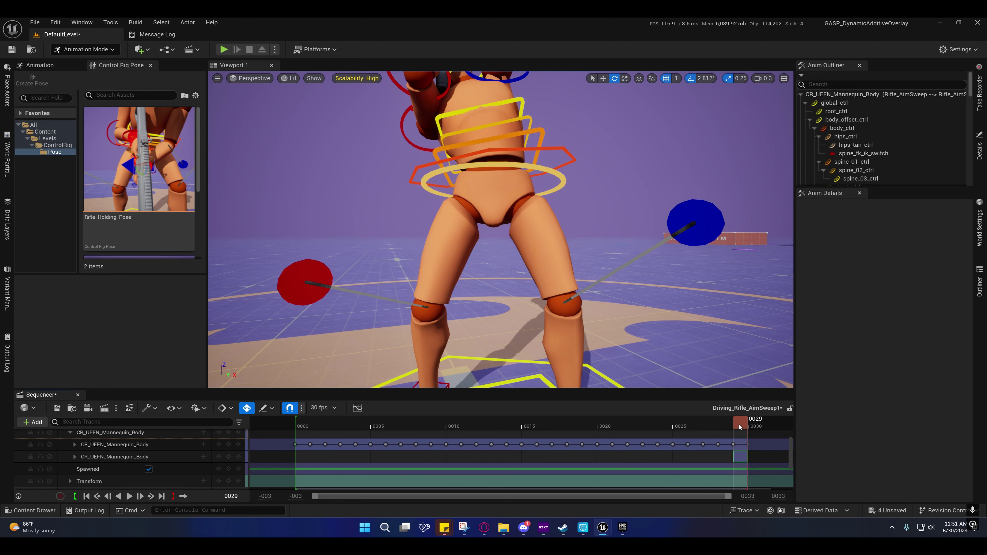
drag(740, 423, 573, 424)
key(ctrl+z)
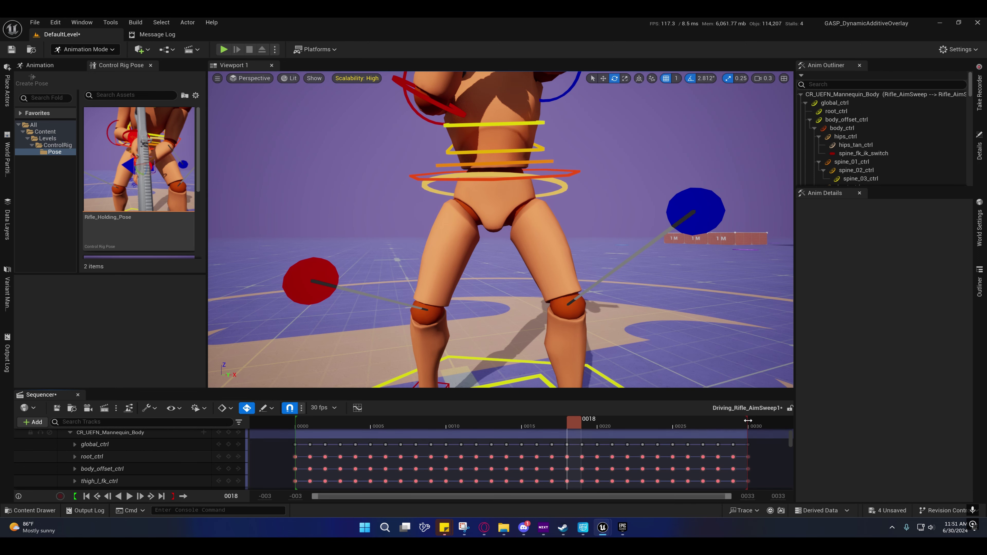
- Collapse the CR_UEFN_Mannequin_Body track and add an additive section to it at frame 0
scroll(166, 449, up, 2)
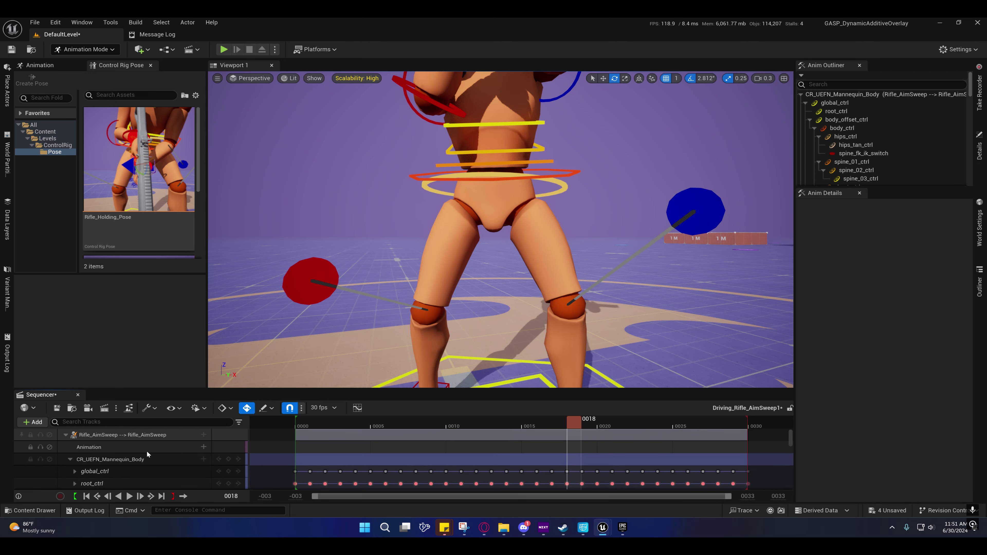
double_click(78, 464)
click(292, 425)
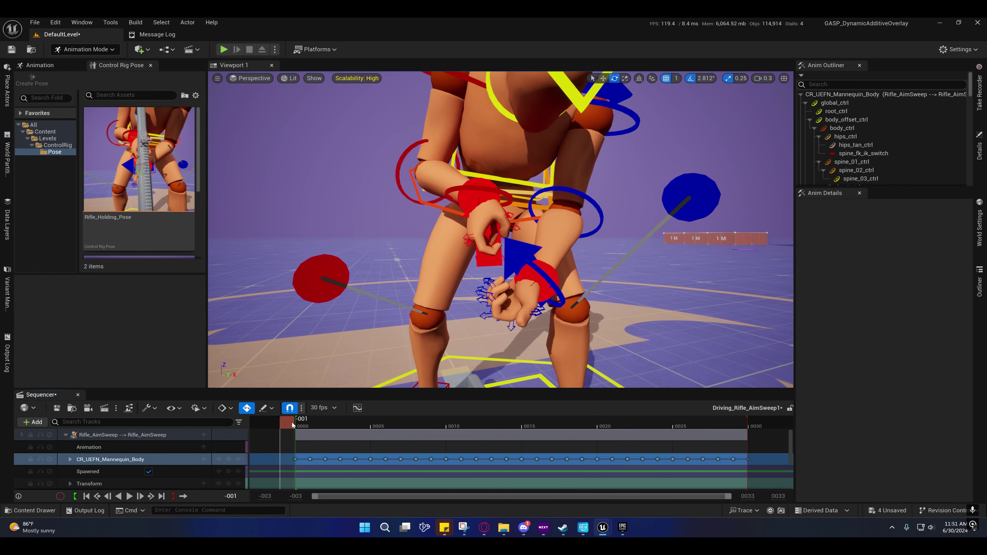
drag(292, 425, 296, 425)
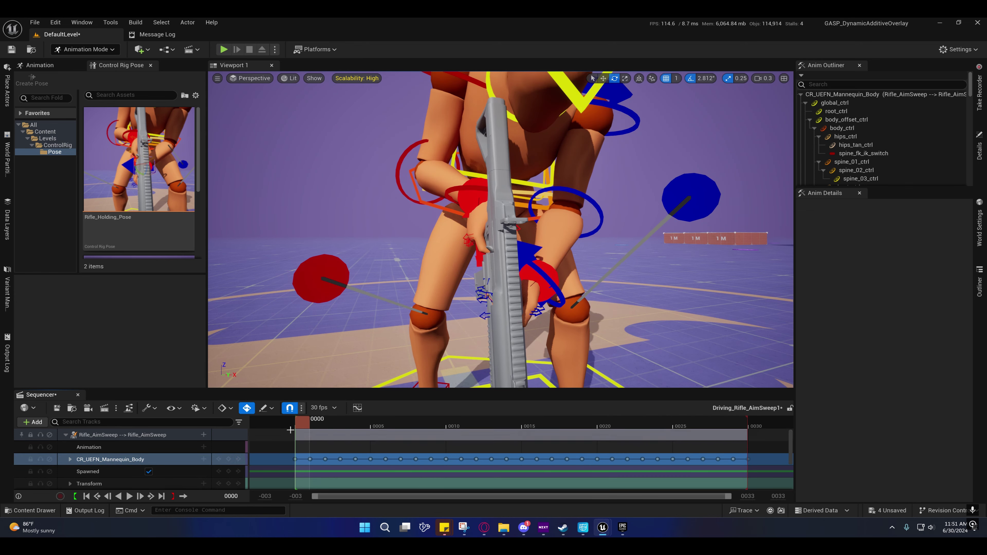
right_click(121, 462)
mouse_move(194, 261)
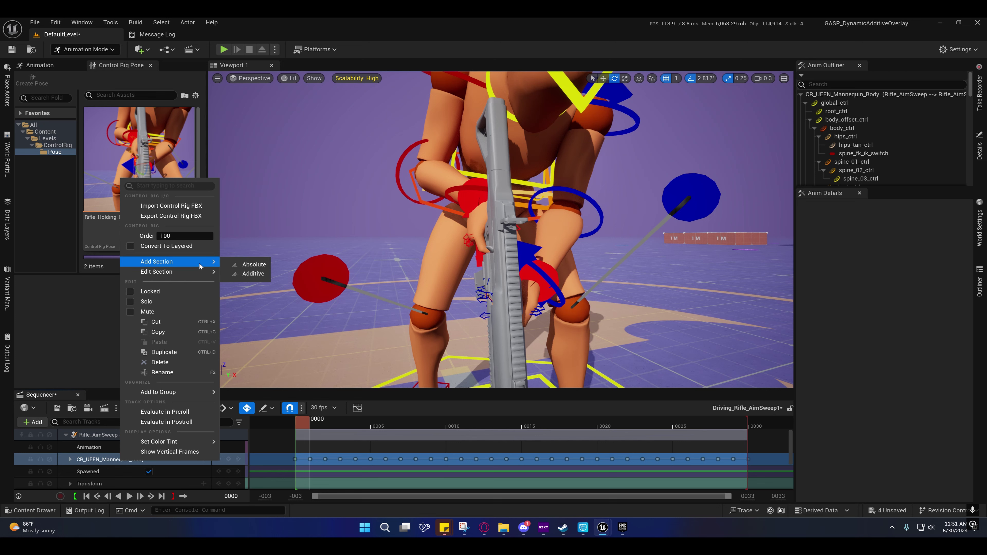
click(245, 274)
scroll(354, 458, down, 1)
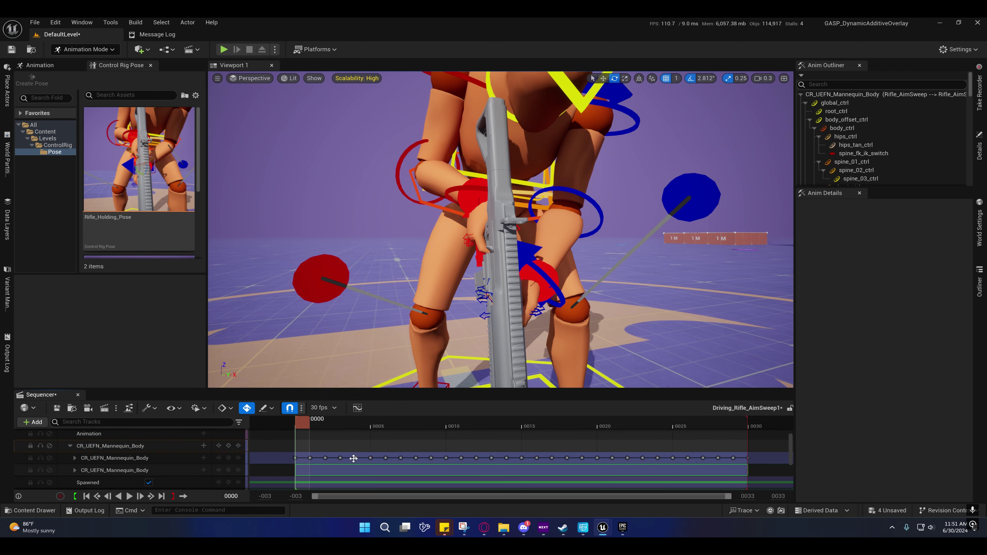
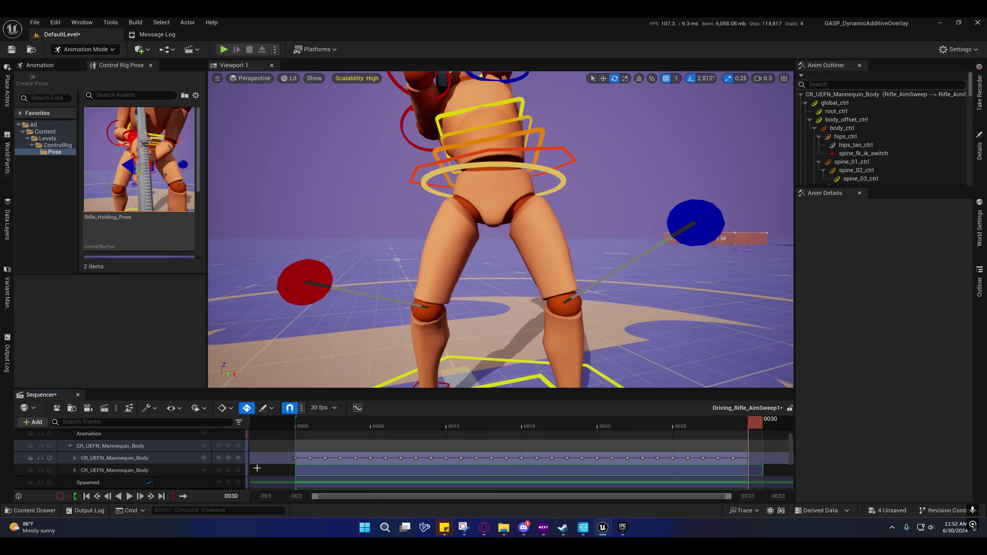
- Rename the new additive section CorrectiveHandPose and leave the Control Rig Pose library for the animation settings
double_click(138, 471)
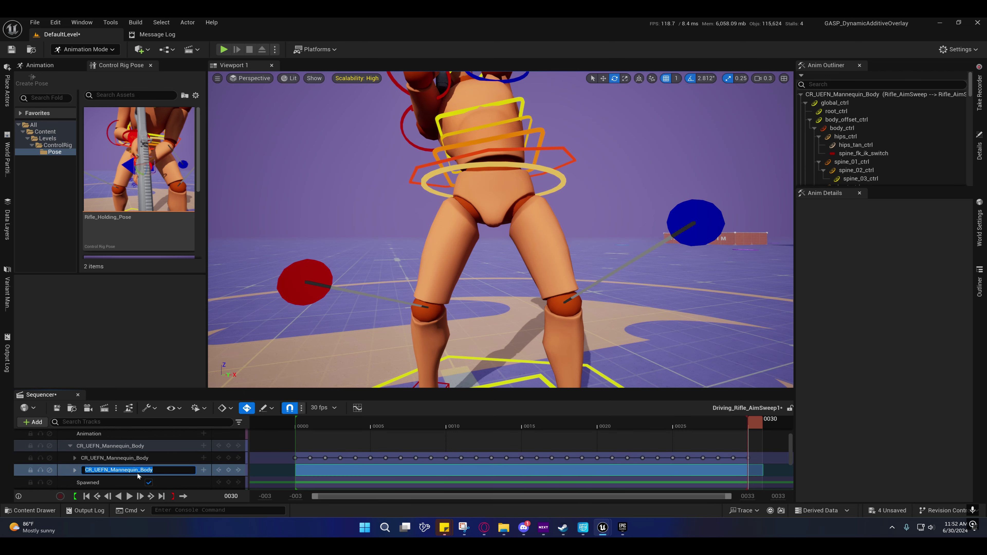
text(CorrectiveHandPose)
key(Return)
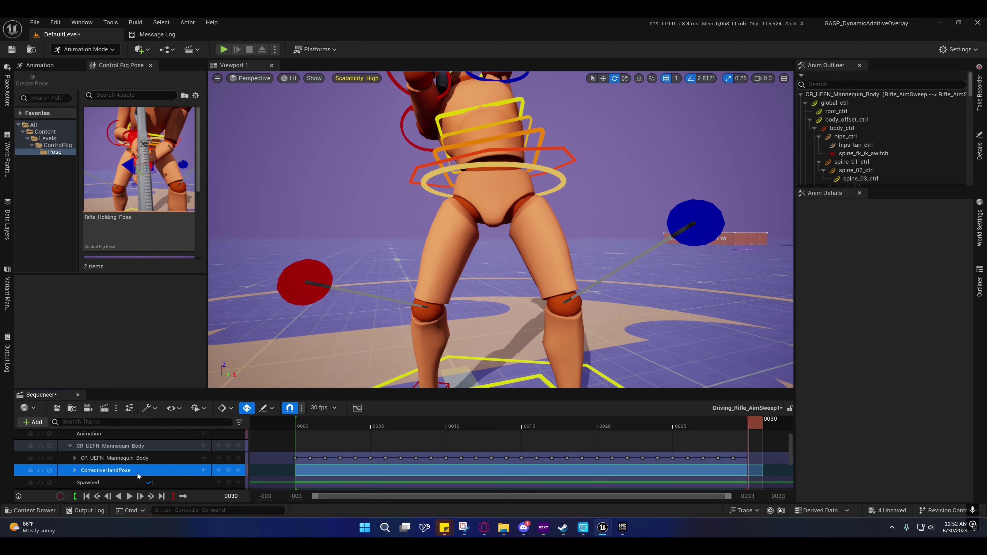
click(151, 65)
- Go to frame 0 and select the weapon_r_ctrl control at the mannequin's right hand
key(a)
right_drag(500, 229, 524, 273)
key(w)
key(s)
scroll(500, 229, down, 1)
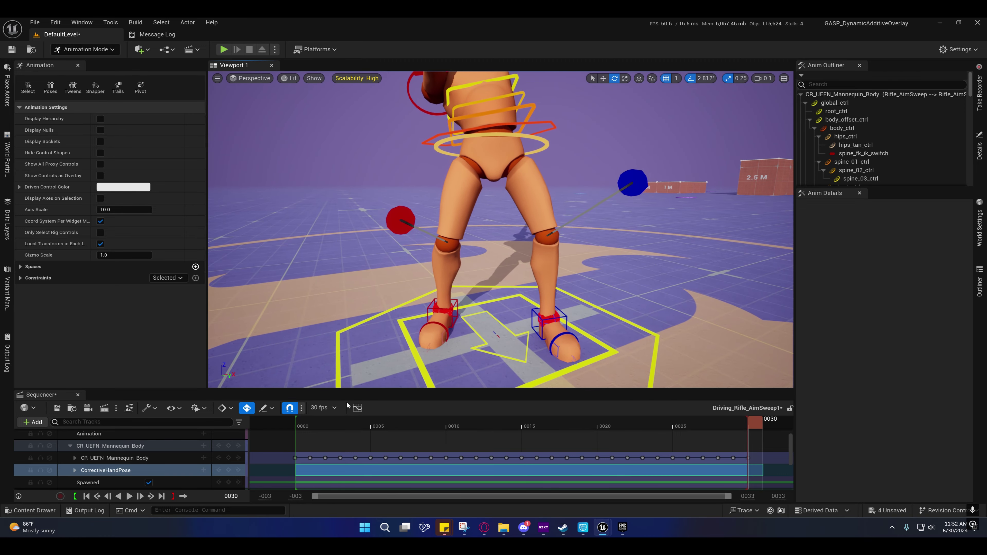
click(300, 425)
right_drag(342, 365, 501, 342)
key(w)
scroll(404, 354, up, 1)
key(a)
key(s)
scroll(493, 330, down, 1)
key(w)
key(d)
right_drag(502, 255, 503, 257)
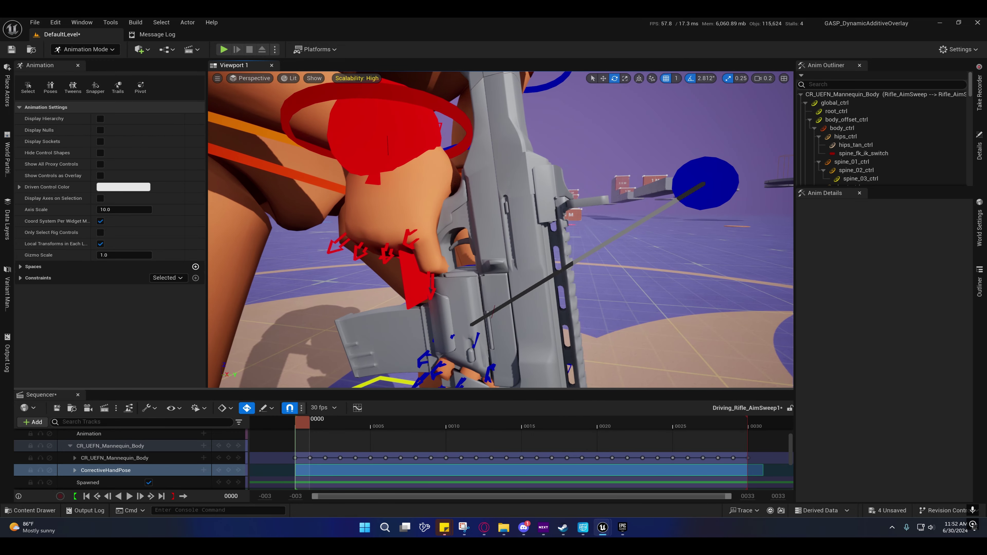
click(407, 280)
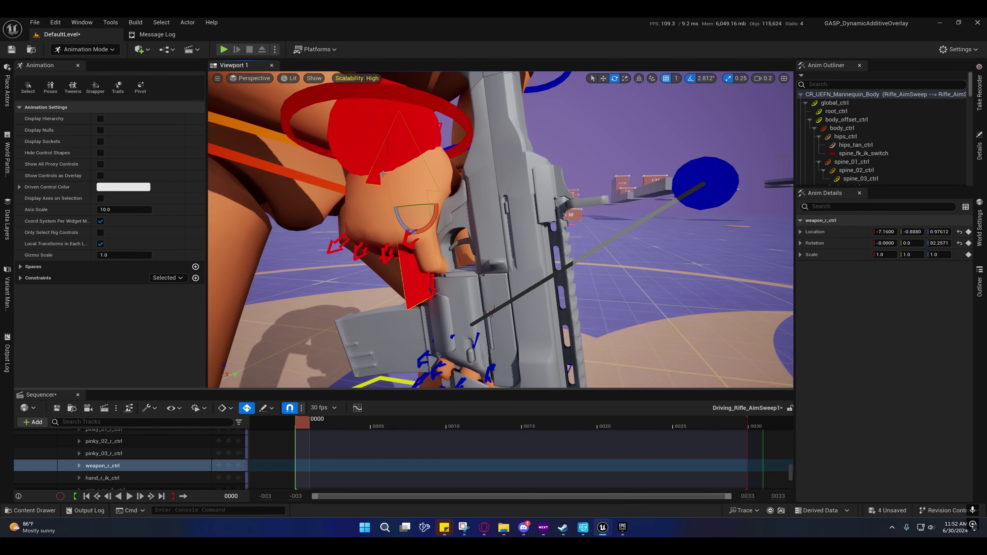
- Switch the transform gizmo of weapon_r_ctrl to move mode with world-space axes
key(s)
right_drag(401, 161, 524, 180)
key(w)
key(a)
key(w)
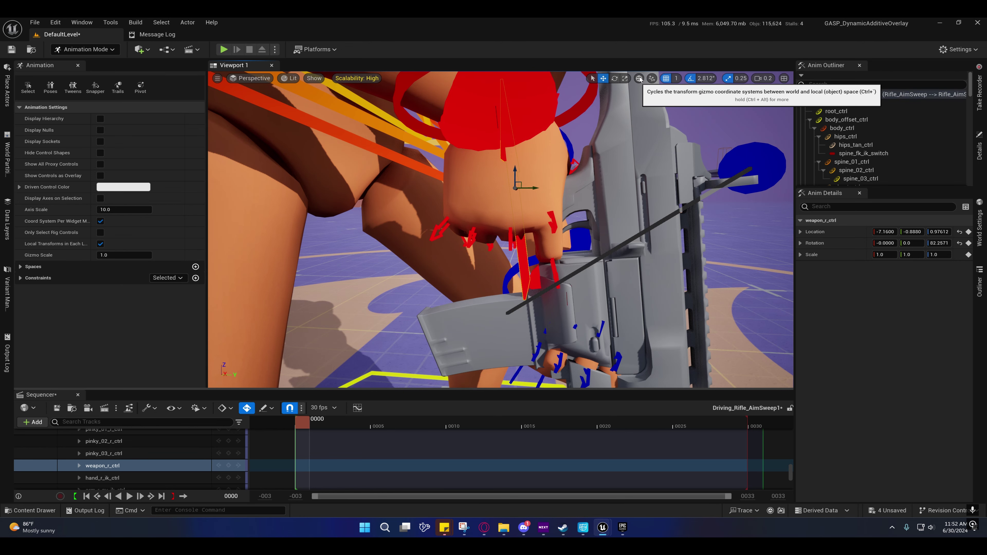
- Try a position snap of 10 and rotation snaps of 5° and 10°, restoring the snaps to 1 and 2.812°
click(676, 78)
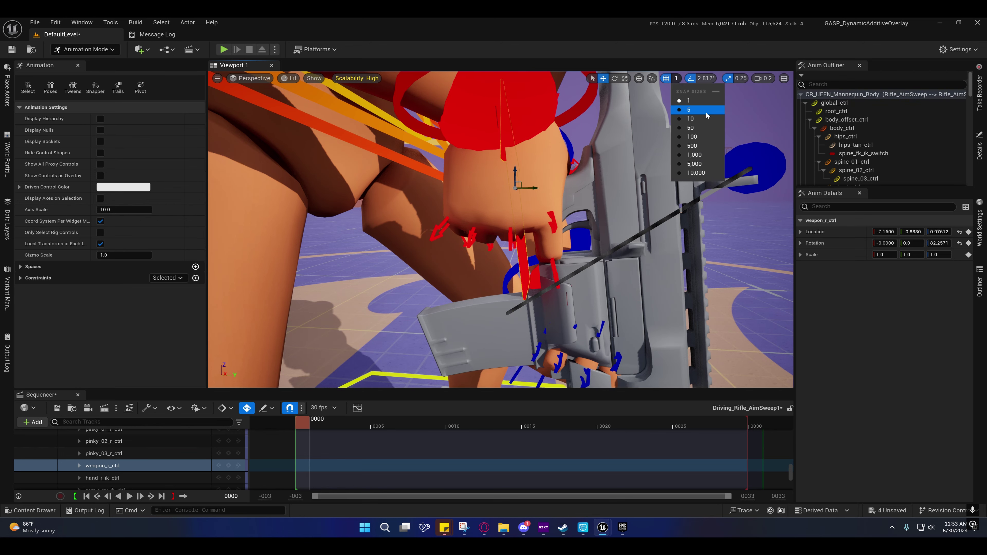
click(690, 118)
click(702, 78)
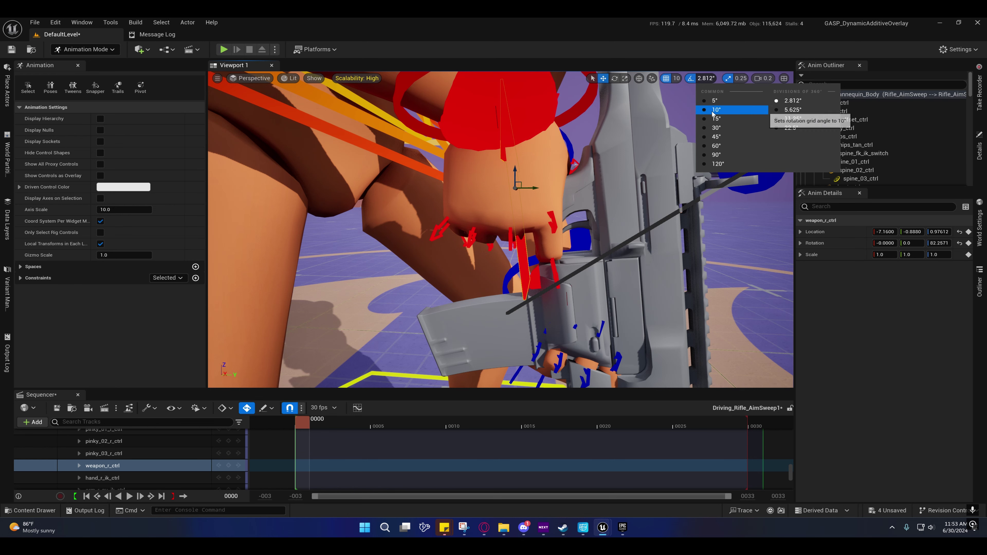
click(715, 100)
click(708, 78)
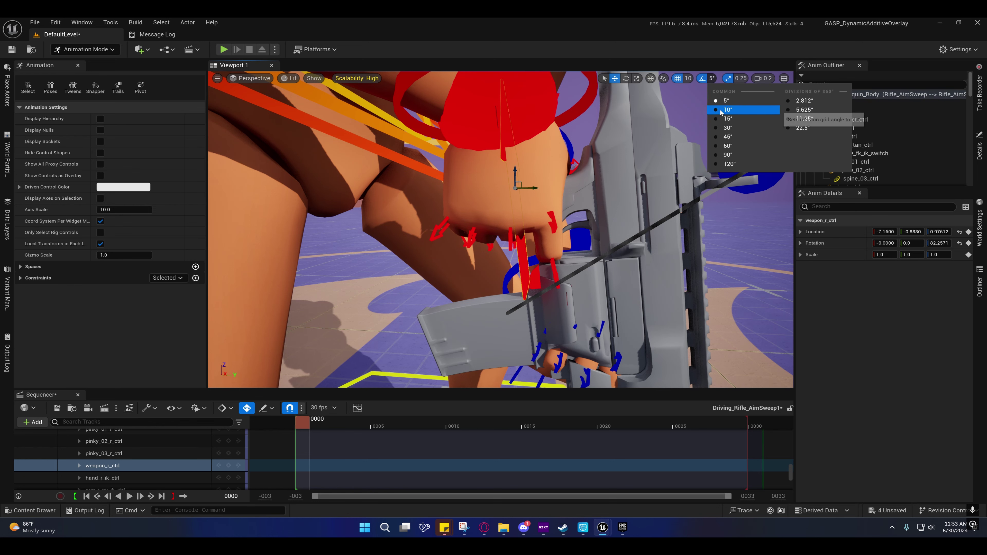
click(721, 111)
click(709, 78)
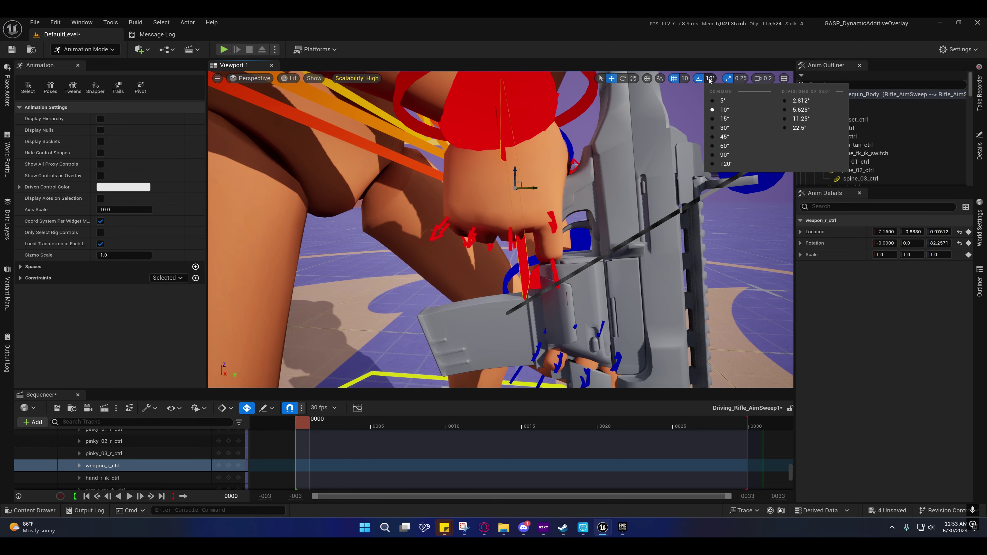
click(714, 100)
click(711, 80)
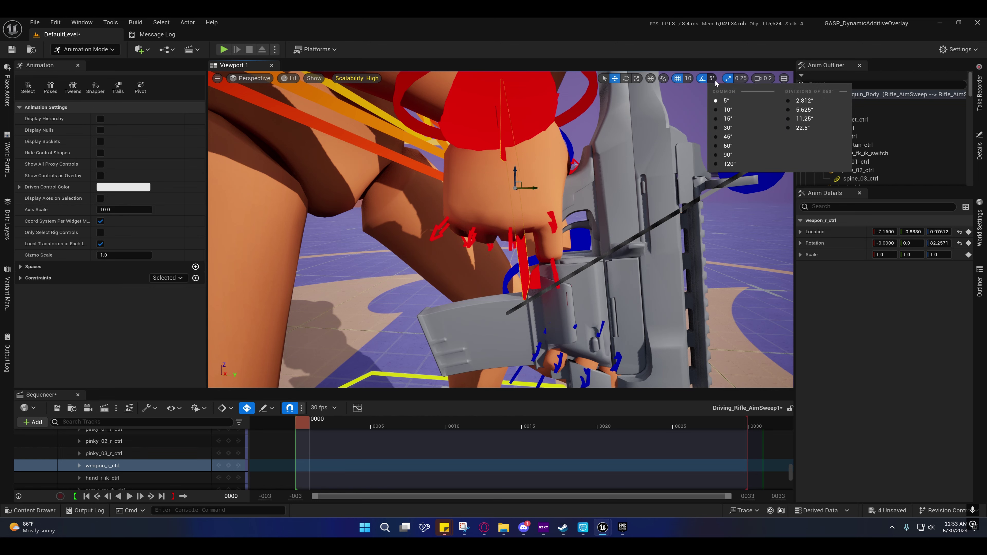
click(799, 102)
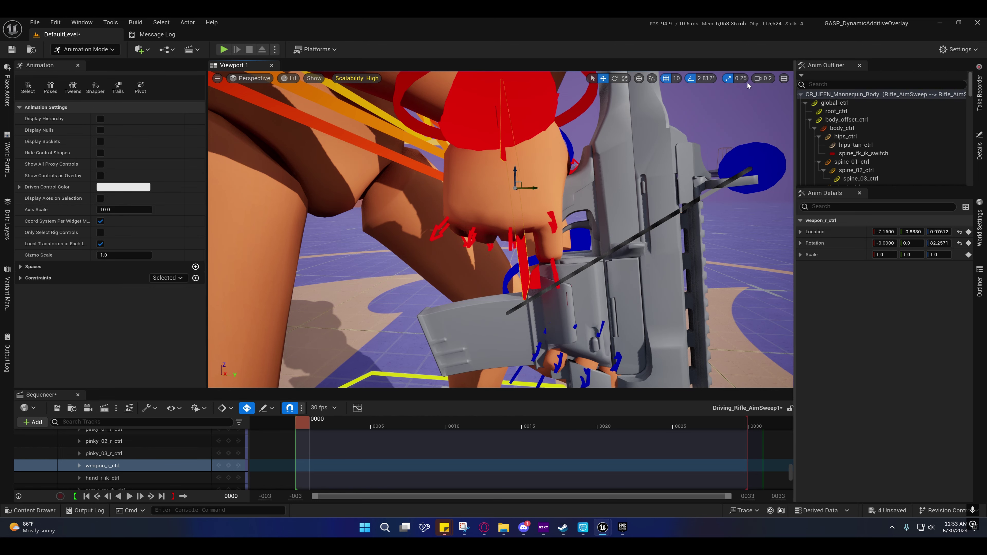
click(700, 80)
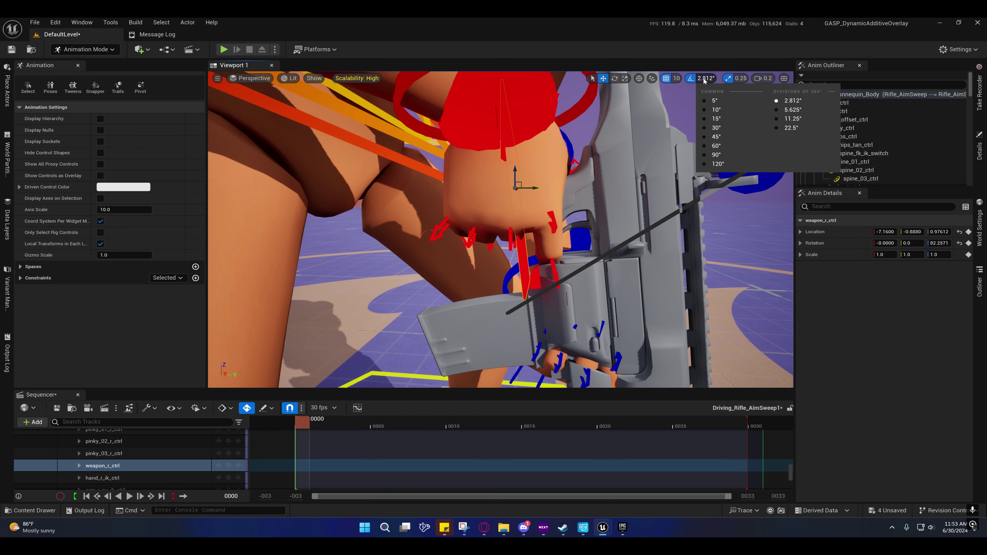
click(677, 79)
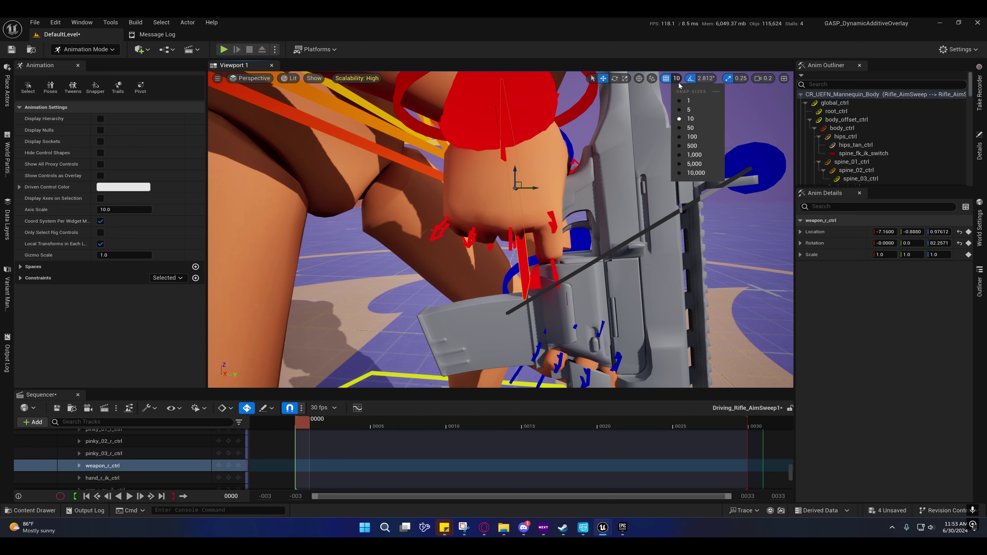
click(688, 101)
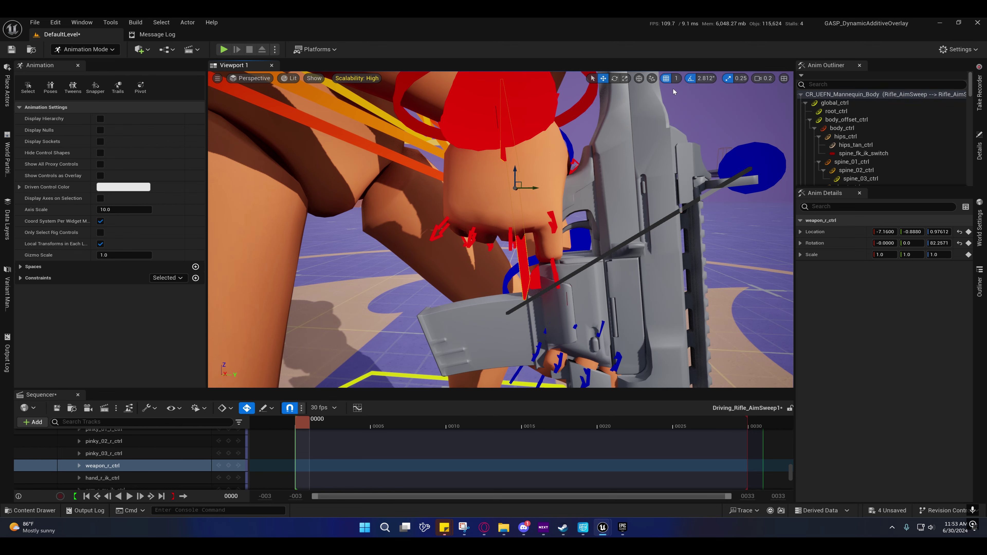
- Switch the weapon_r_ctrl gizmo to local space and examine its axes against the right hand and rifle grip
right_drag(585, 164, 629, 196)
scroll(585, 164, down, 1)
key(w)
key(s)
key(w)
right_drag(560, 191, 554, 196)
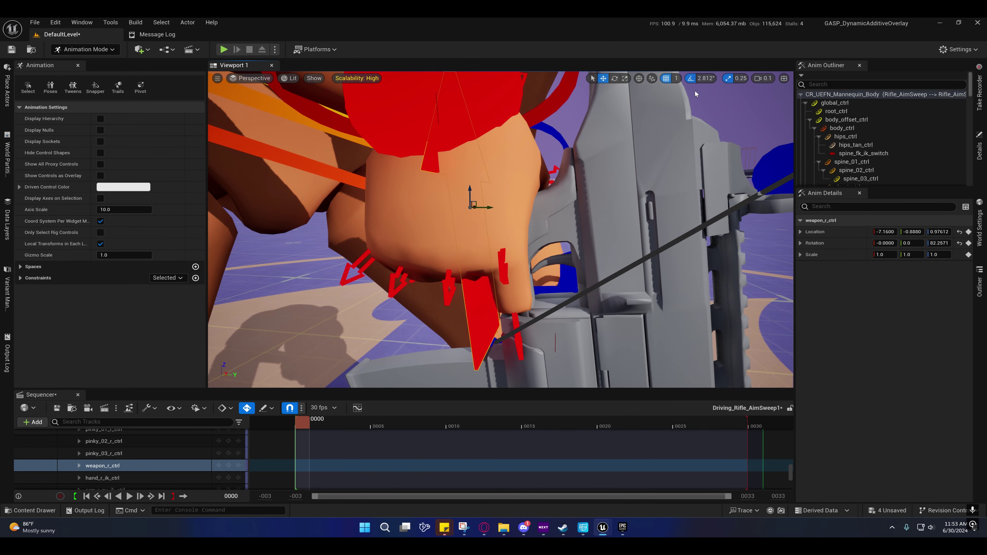
click(690, 79)
right_drag(470, 222, 471, 222)
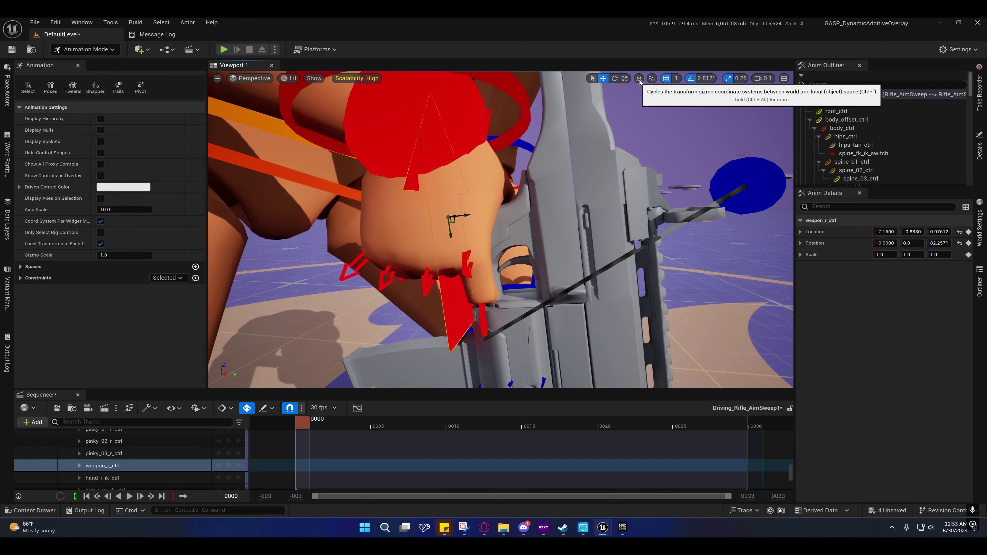
mouse_move(468, 186)
right_down()
mouse_move(457, 186)
mouse_move(471, 188)
right_up()
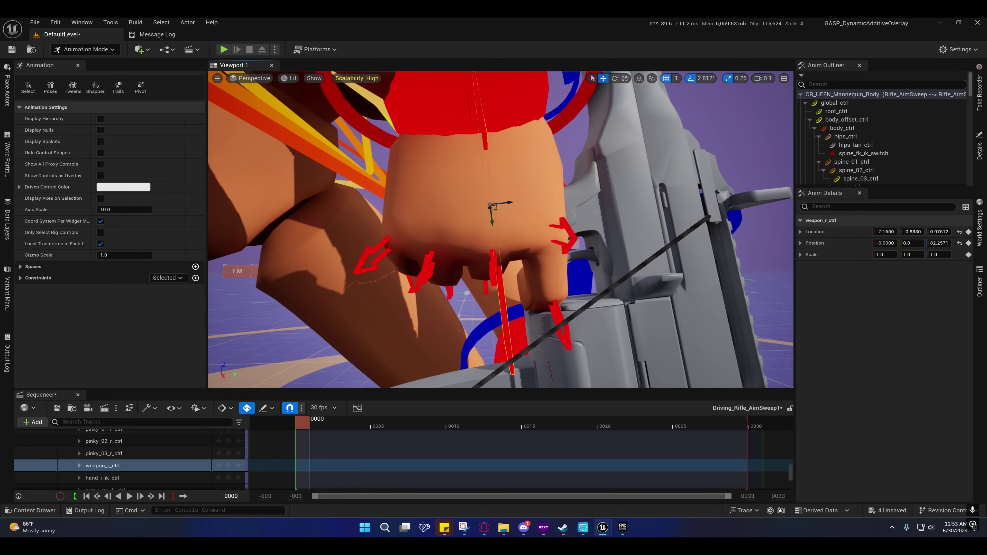
right_drag(492, 232, 492, 232)
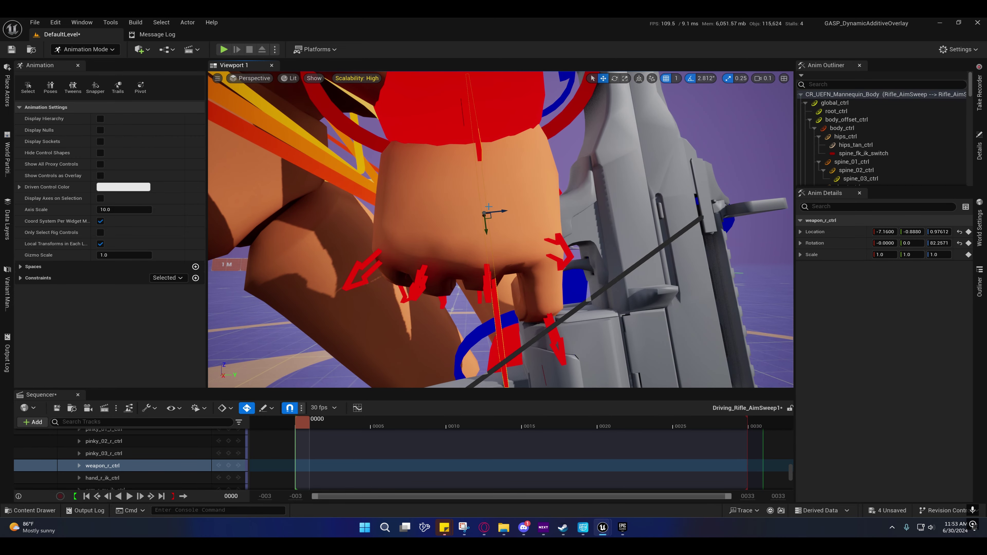
- Move weapon_r_ctrl along its local Z axis to about -0.02 to reposition the rifle in the right hand
drag(501, 212, 472, 207)
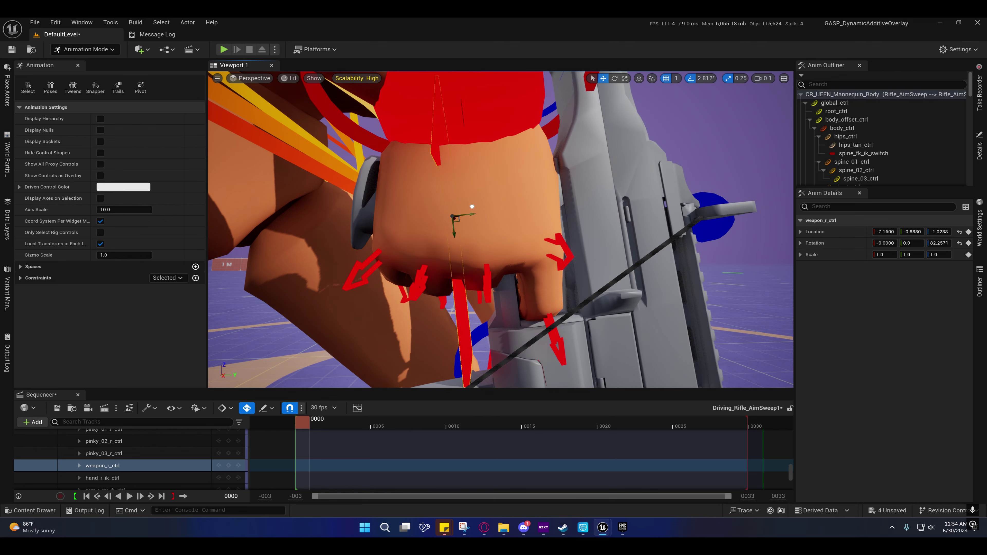
right_drag(407, 221, 408, 222)
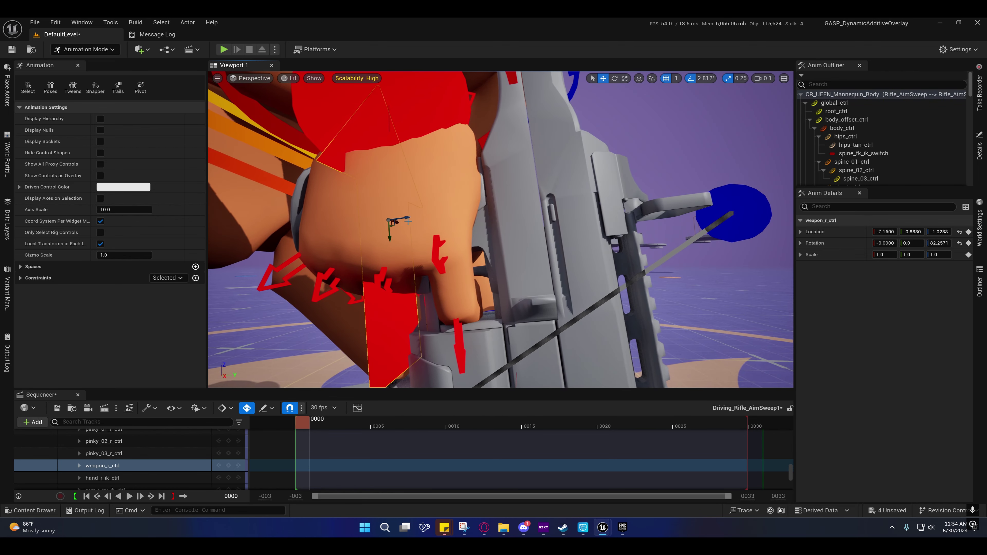
mouse_move(407, 217)
mouse_down()
mouse_move(416, 216)
mouse_move(407, 214)
mouse_up()
drag(403, 219, 480, 233)
right_drag(474, 199, 481, 205)
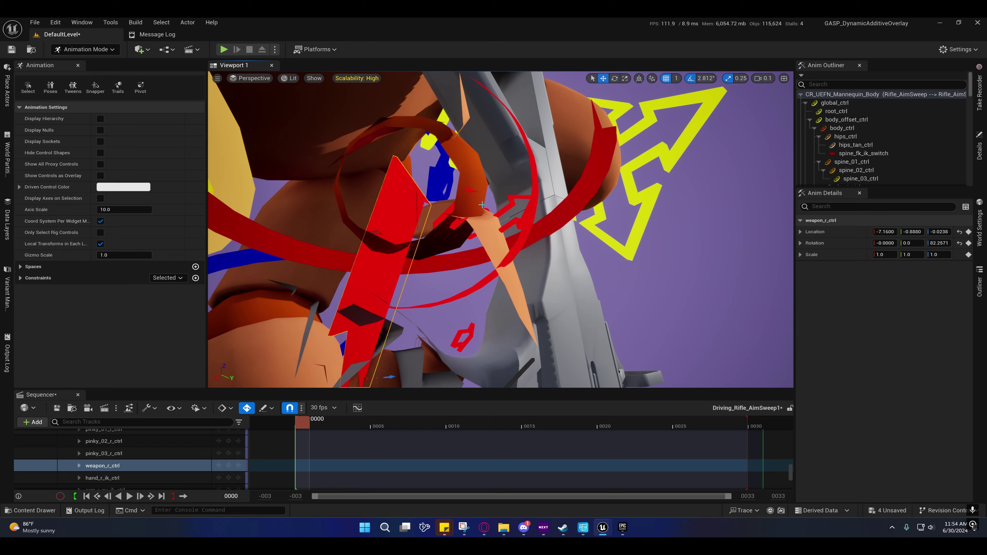
- Rotate index_metacarpal_r_ctrl to about -5.63° in both pitch and yaw, bringing the right index finger toward the rifle
click(506, 206)
alt+drag(505, 206, 505, 214)
right_drag(504, 214, 491, 247)
scroll(540, 209, up, 1)
scroll(559, 216, down, 1)
scroll(517, 237, up, 1)
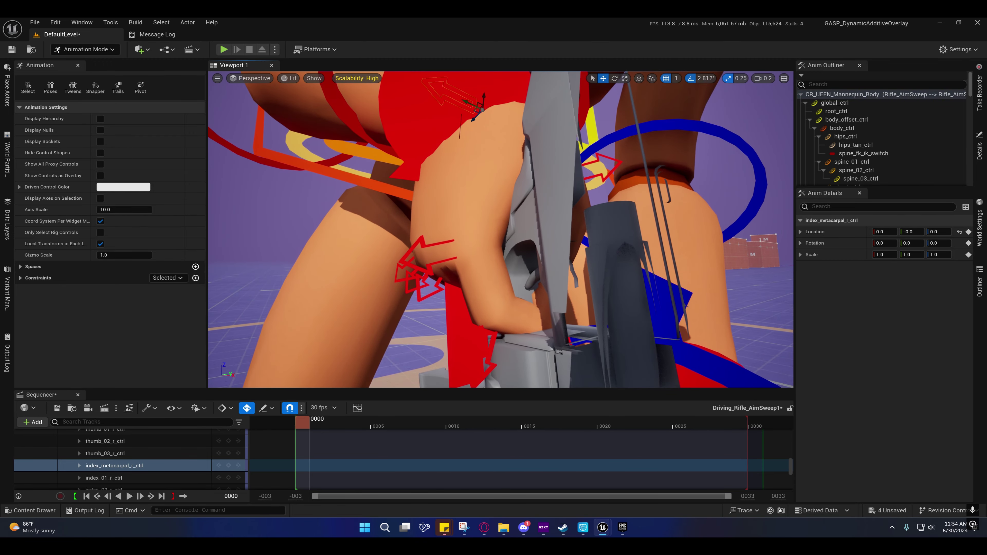
right_drag(473, 130, 472, 121)
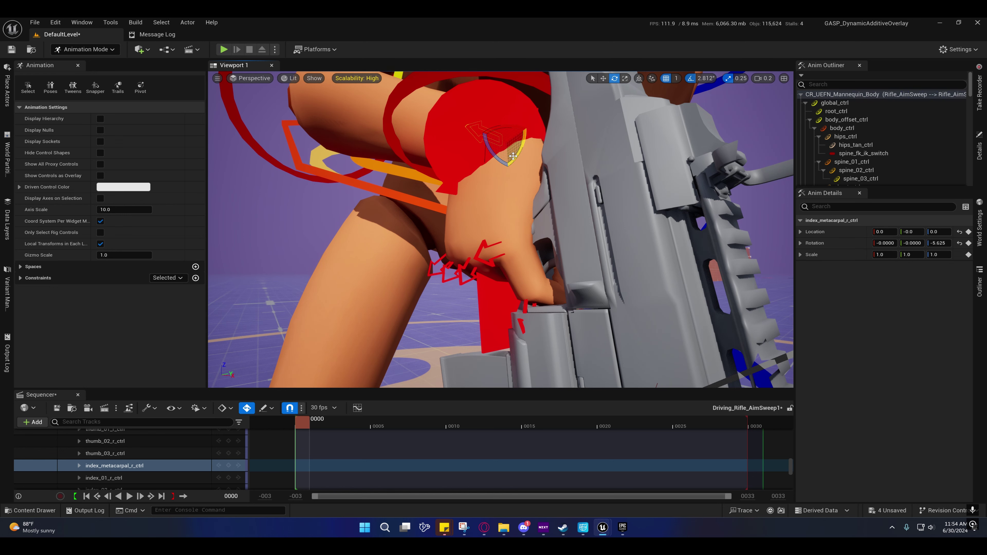
drag(517, 148, 504, 120)
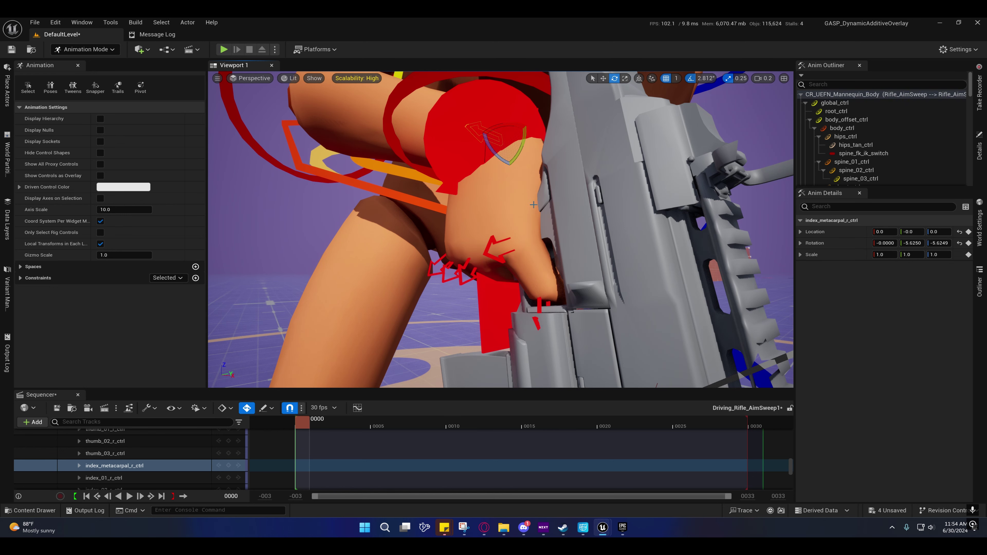
right_drag(534, 204, 578, 198)
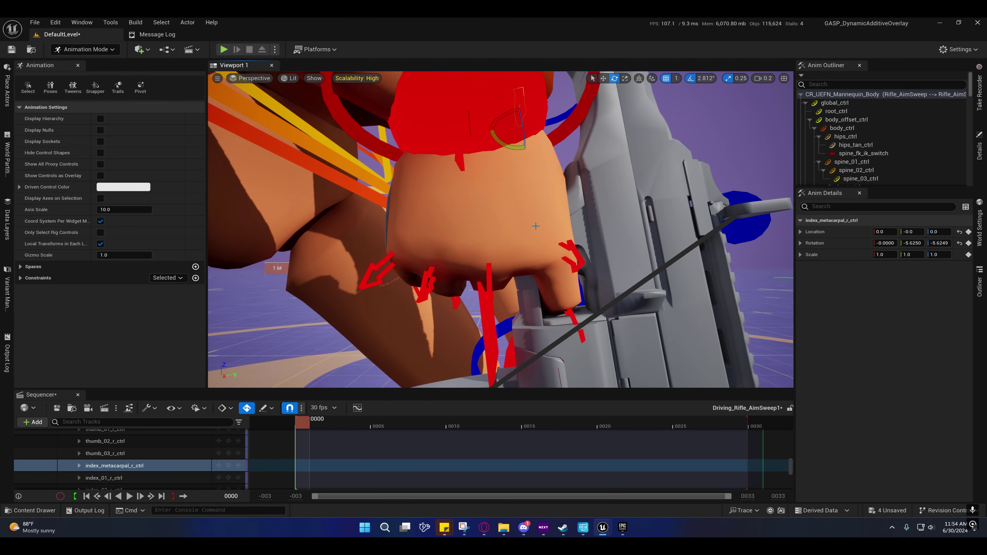
alt+drag(535, 226, 532, 222)
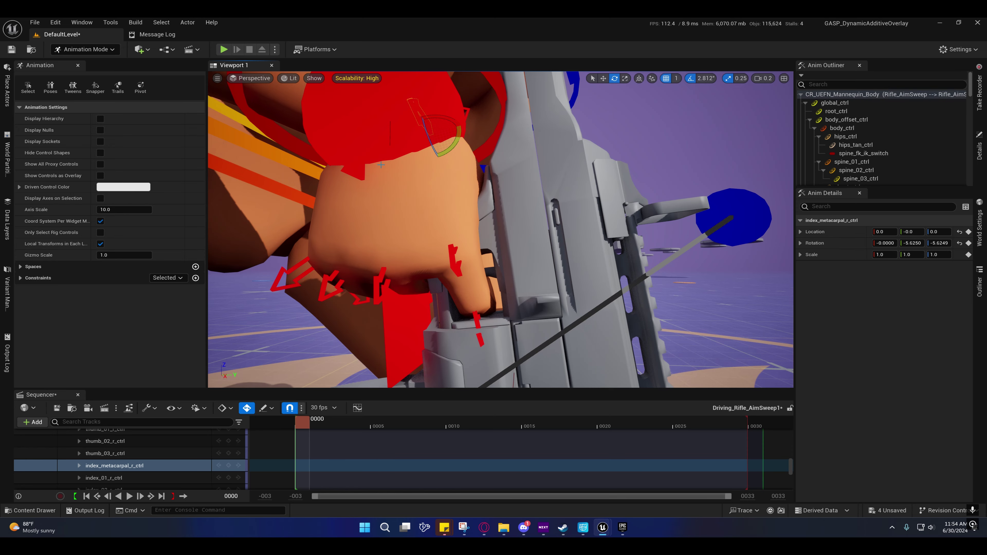
mouse_move(381, 165)
right_down()
mouse_move(369, 167)
mouse_move(391, 163)
mouse_move(370, 166)
right_up()
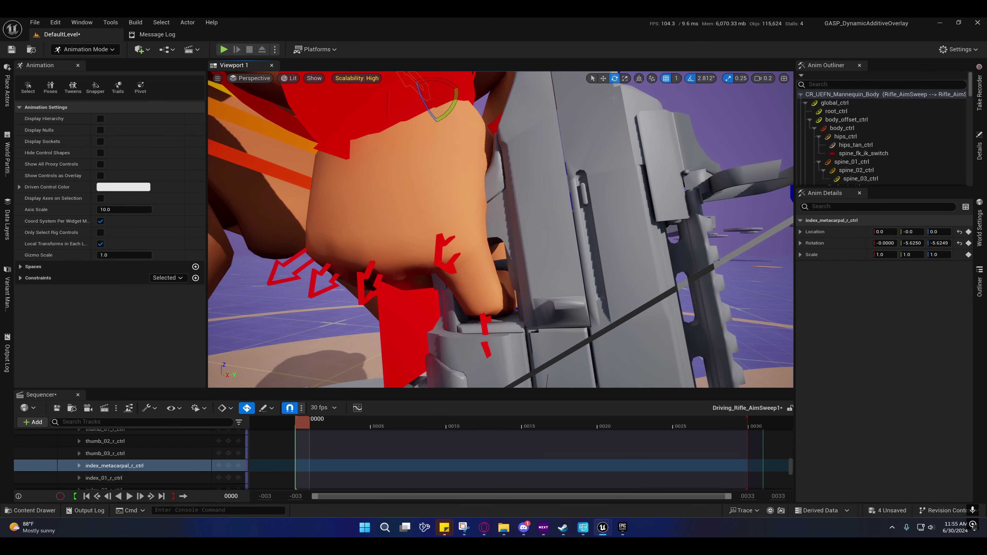
- Try the world-space gizmo and an extra 2.81° pitch rotation on index_metacarpal_r_ctrl, restoring local space and the previous rotation
click(639, 78)
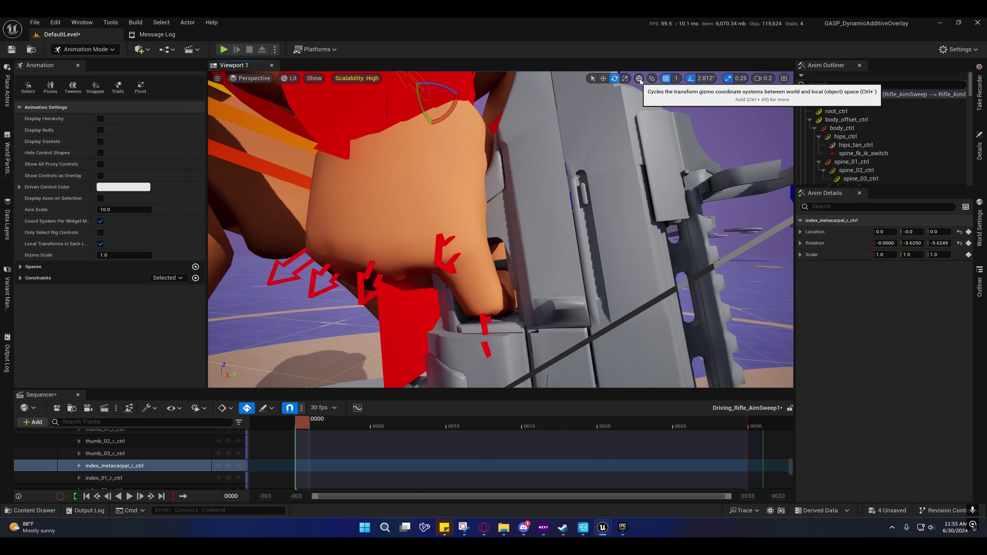
click(638, 79)
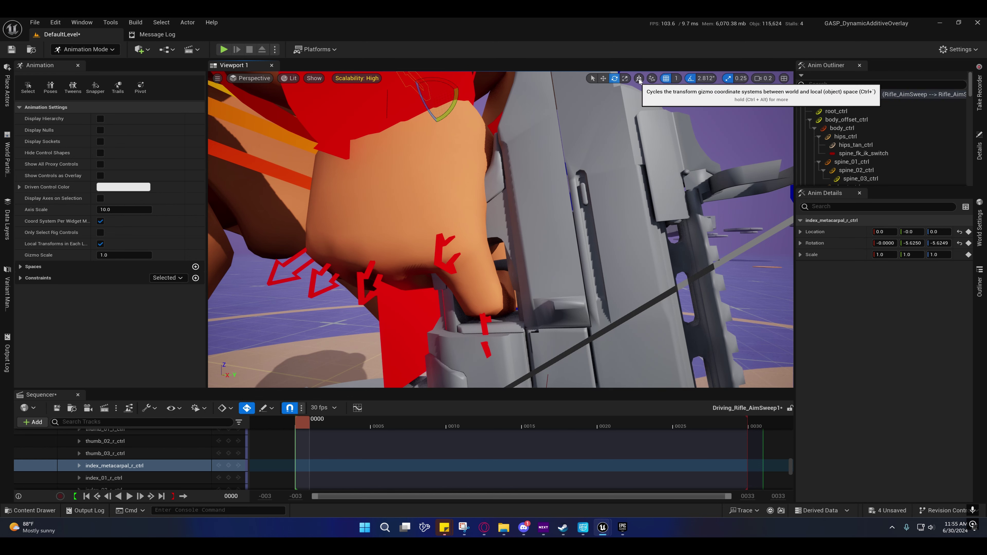
mouse_move(500, 229)
right_down()
mouse_move(512, 229)
mouse_move(513, 249)
mouse_move(486, 245)
mouse_move(500, 229)
right_up()
scroll(512, 249, down, 1)
right_drag(529, 139, 529, 138)
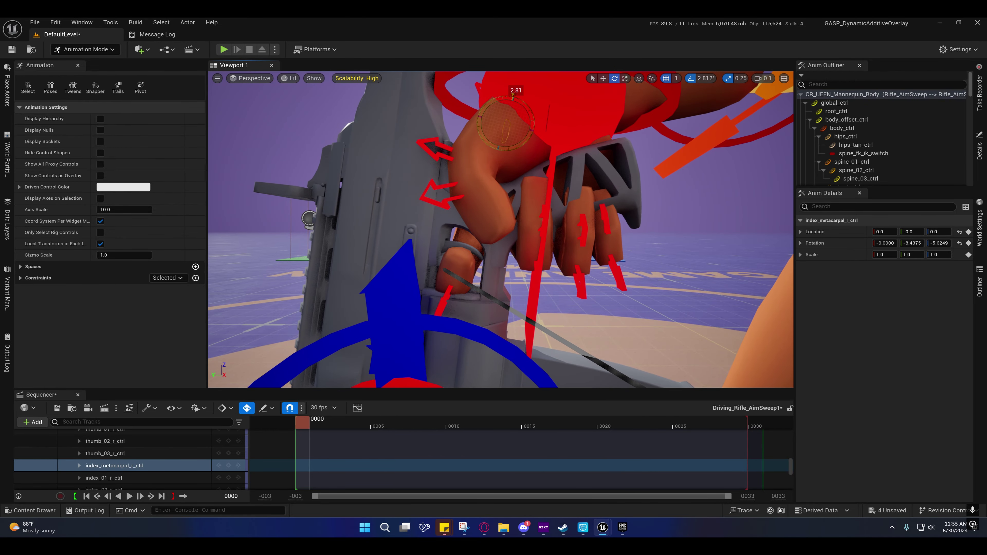
drag(512, 95, 512, 95)
right_drag(512, 96, 520, 140)
- Key the rotation of index_metacarpal_r_ctrl at frame 0
scroll(512, 95, up, 1)
key(s)
key(w)
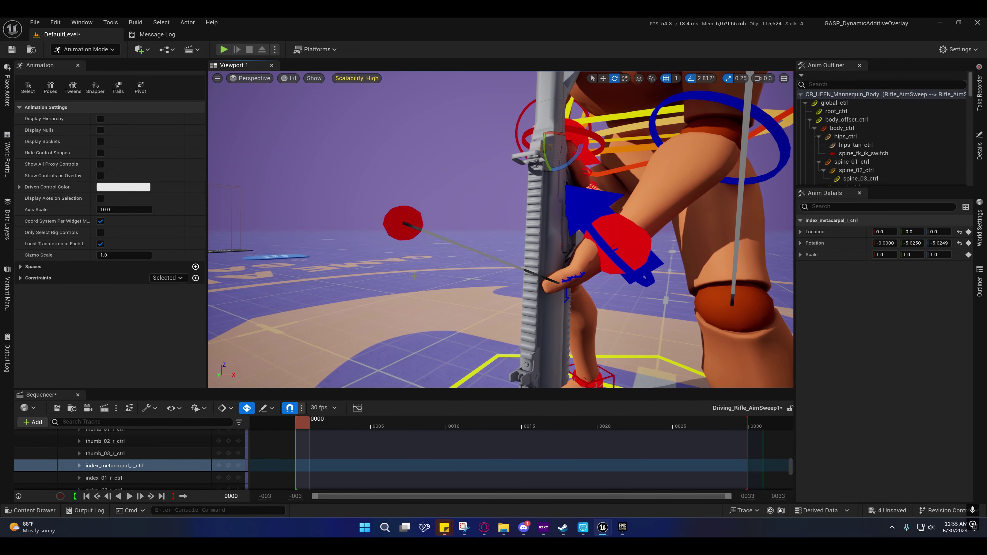
click(968, 243)
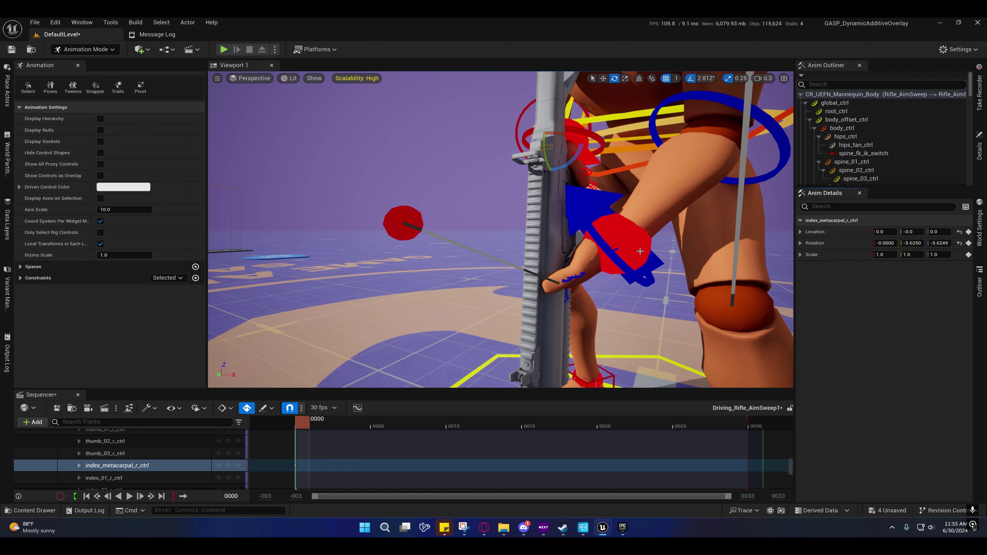
- Select global_ctrl and enable arm_l_fk_ik_switch, leaving arm_r_fk_ik_switch off
right_drag(528, 263, 528, 263)
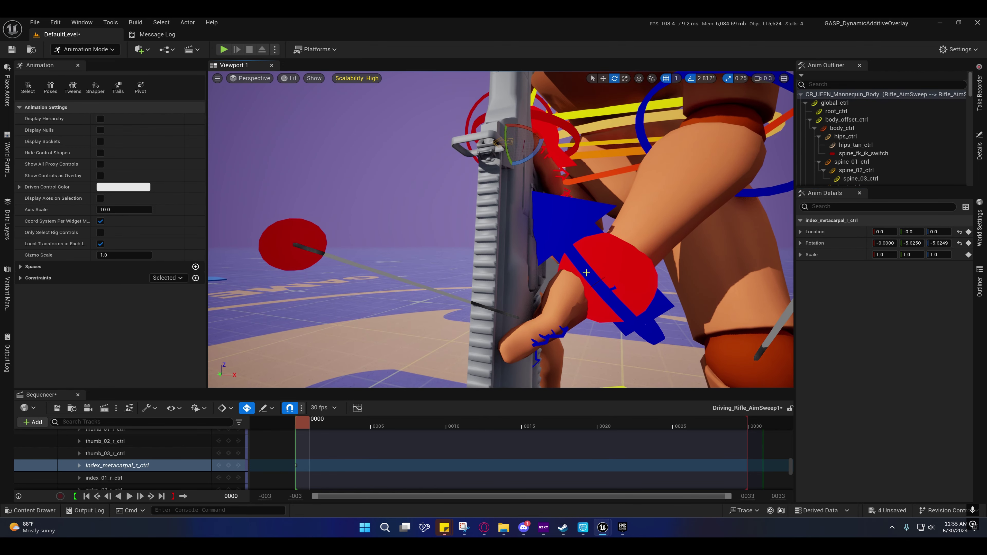
click(812, 103)
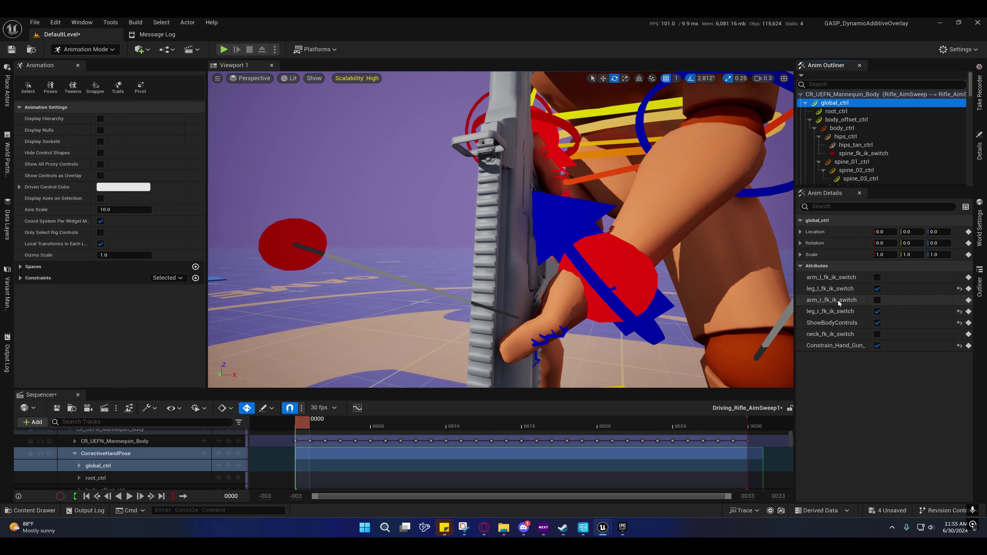
click(877, 299)
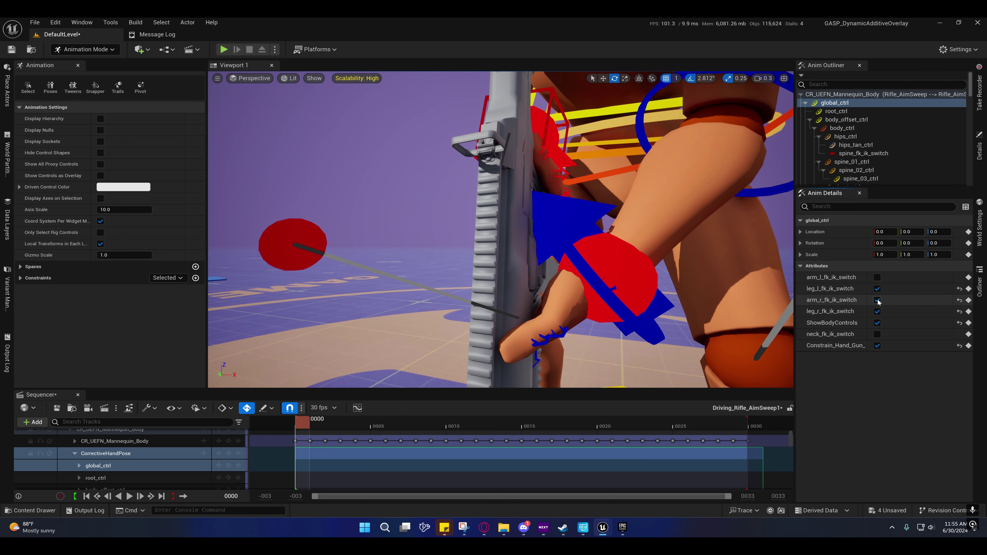
click(877, 299)
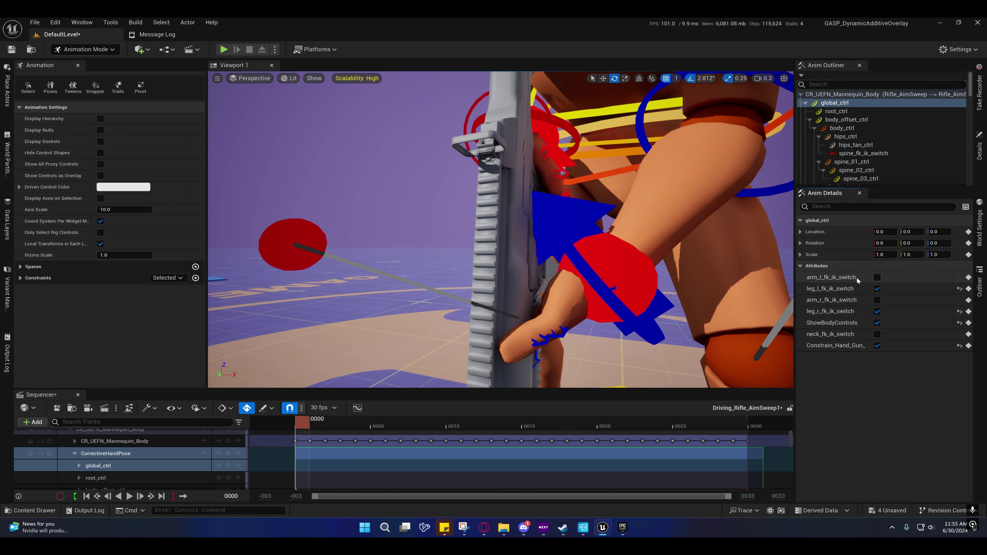
click(877, 278)
right_drag(738, 279, 834, 279)
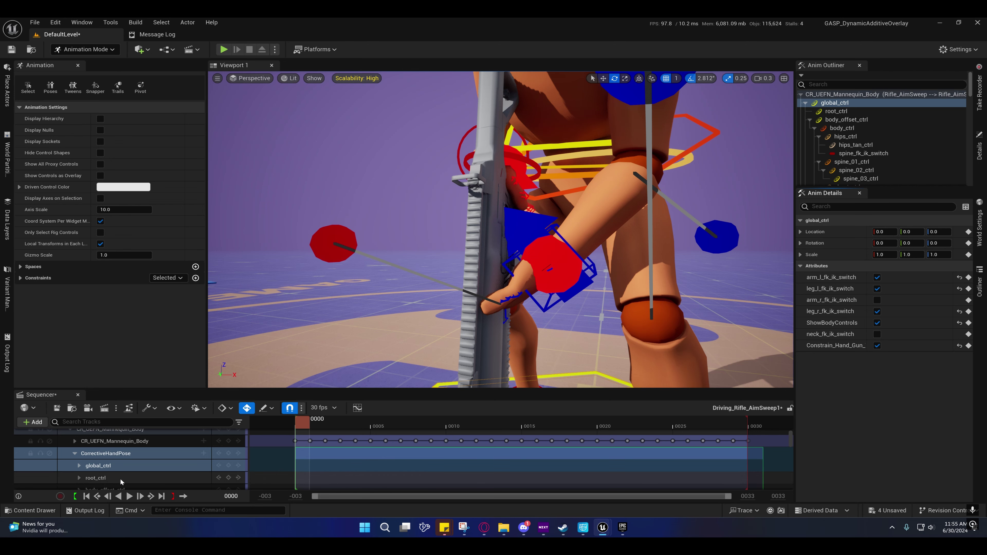
- Examine the transform channels of global_ctrl in the CorrectiveHandPose layer, and collapse them again
click(79, 466)
scroll(84, 473, down, 8)
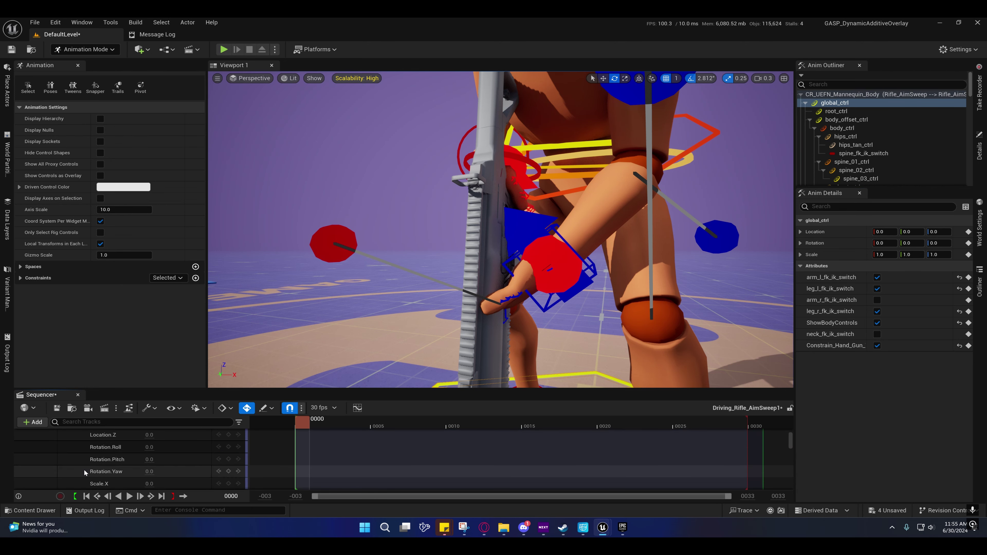
scroll(83, 468, up, 5)
click(79, 451)
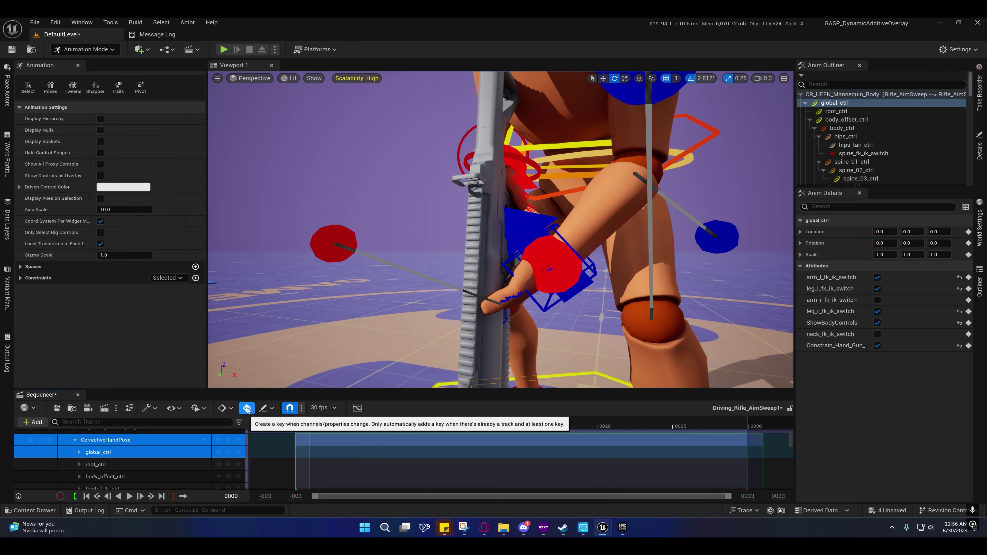
- Select hand_l_ik_ctrl at the left hand and set its gizmo to move mode with world-space axes
mouse_move(551, 307)
right_down()
mouse_move(629, 322)
mouse_move(551, 307)
right_up()
alt+drag(551, 307, 607, 294)
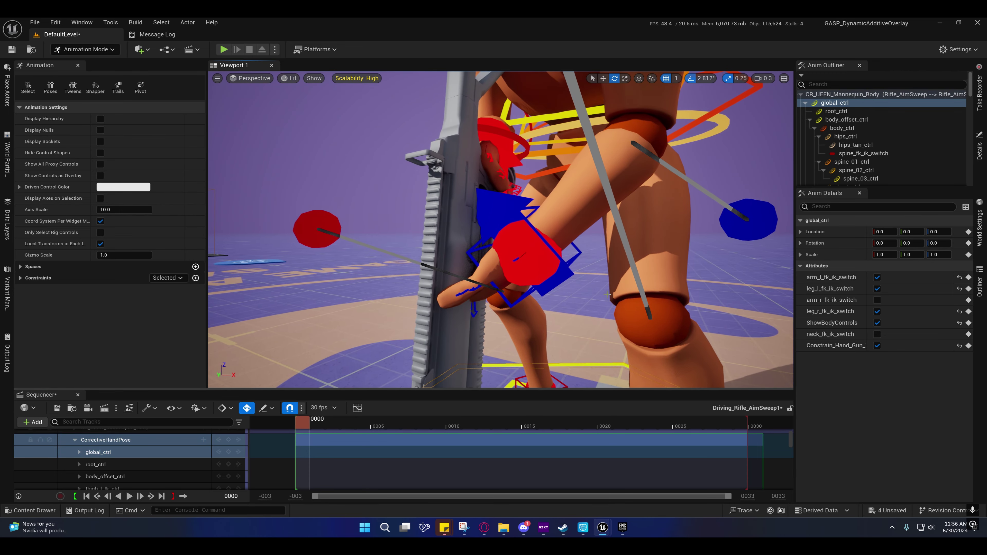
click(571, 260)
alt+drag(571, 260, 561, 268)
right_drag(561, 268, 551, 211)
key(w)
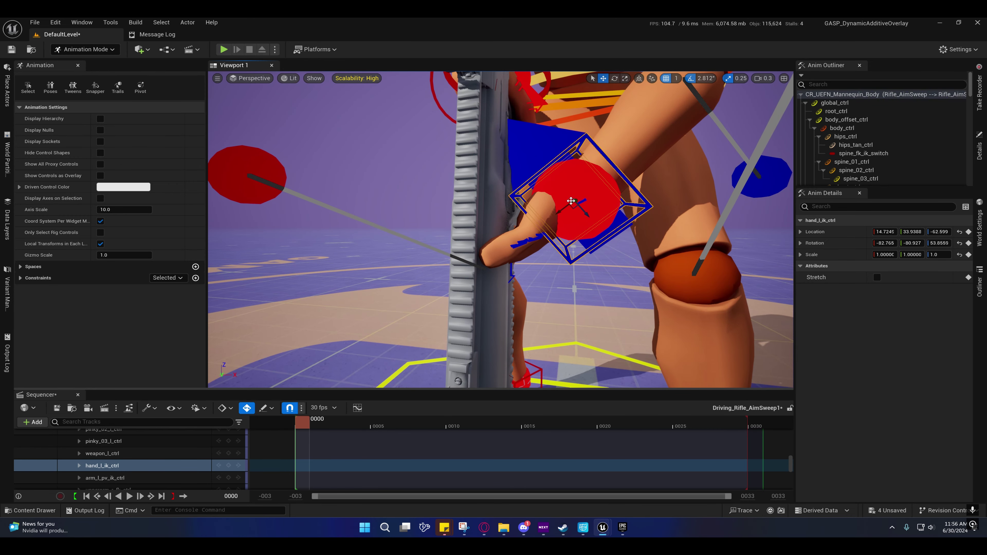
alt+drag(504, 241, 503, 120)
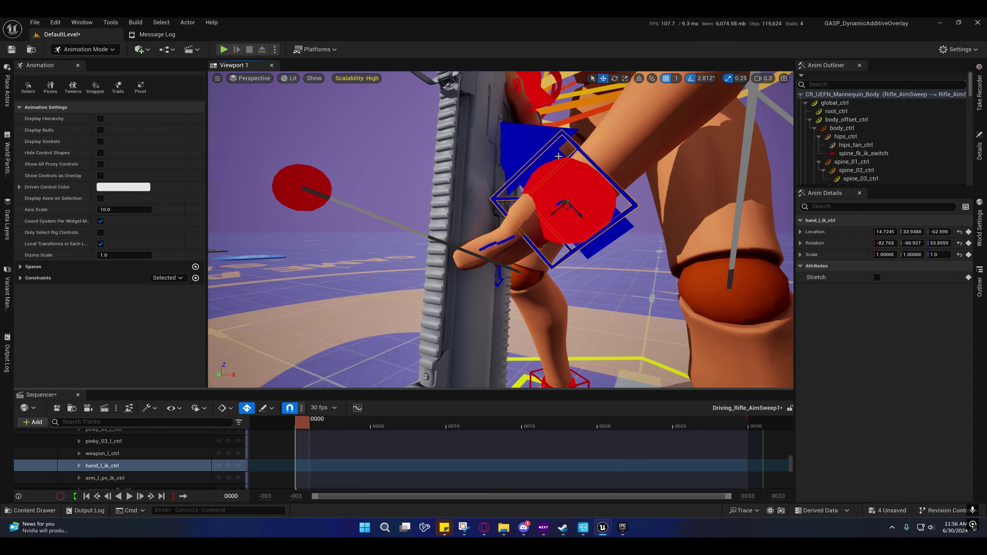
click(639, 78)
- Move hand_l_ik_ctrl to about 13.2, 26.7, -57.3 and rotate it to about -12, -43, -20°
right_drag(482, 193, 541, 228)
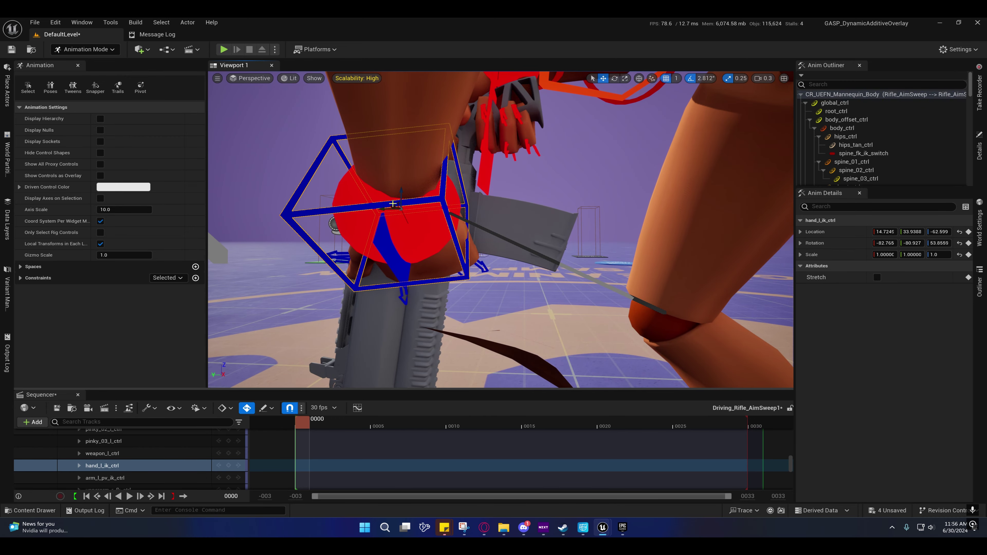
drag(393, 204, 489, 234)
right_drag(489, 240, 563, 222)
drag(469, 264, 510, 271)
key(e)
key(w)
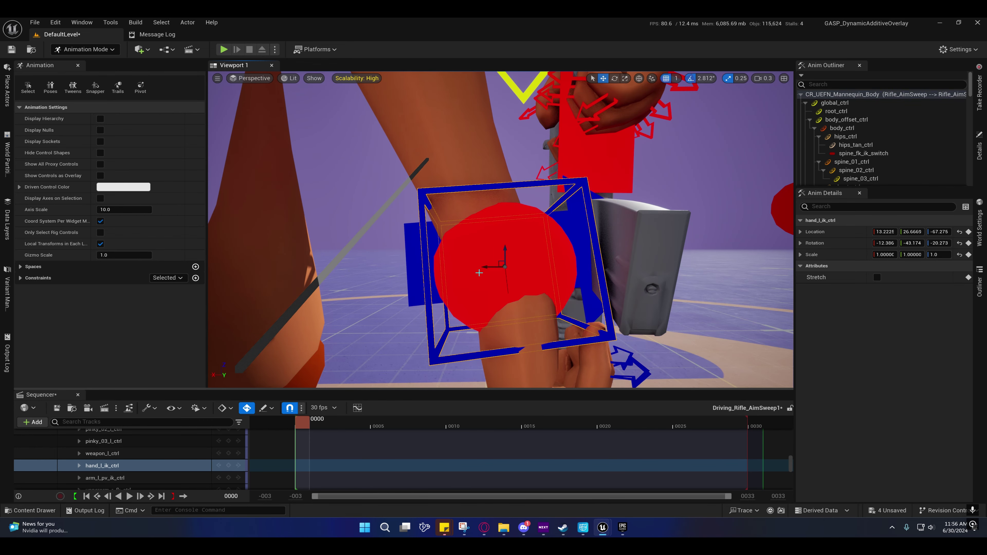
- Bring the left hand closer to the rifle's handguard by moving hand_l_ik_ctrl to about 12.5, 27.5, -70.2
key(d)
right_drag(510, 272, 502, 289)
scroll(505, 275, down, 1)
key(s)
key(a)
key(d)
scroll(501, 284, up, 5)
key(w)
key(a)
key(d)
scroll(502, 284, down, 5)
key(a)
key(s)
right_drag(393, 229, 393, 229)
drag(392, 226, 441, 209)
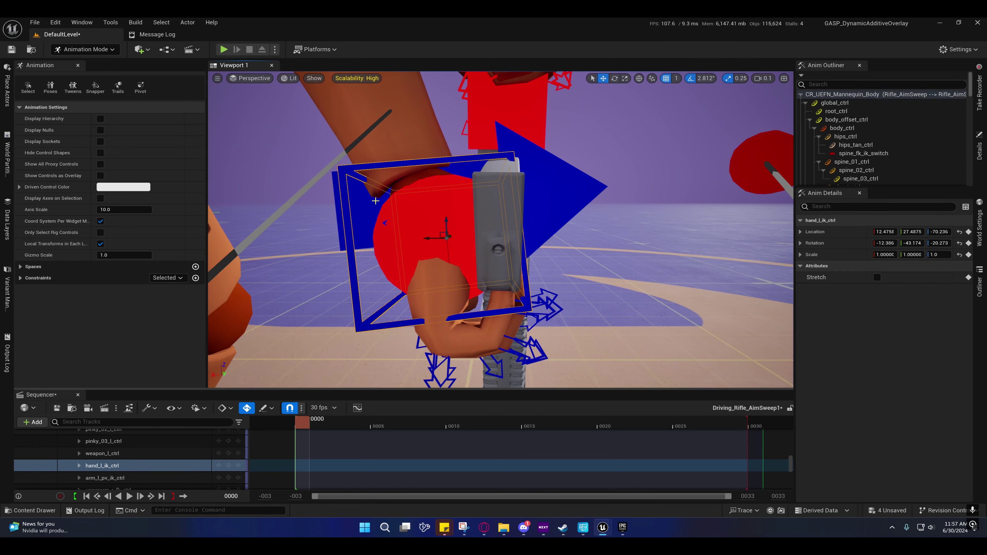
- Try pulling hand_l_ik_ctrl down near the left foot, and move it back beside the rifle
key(d)
right_drag(436, 283, 260, 280)
scroll(435, 283, up, 2)
key(s)
right_drag(470, 229, 471, 224)
key(w)
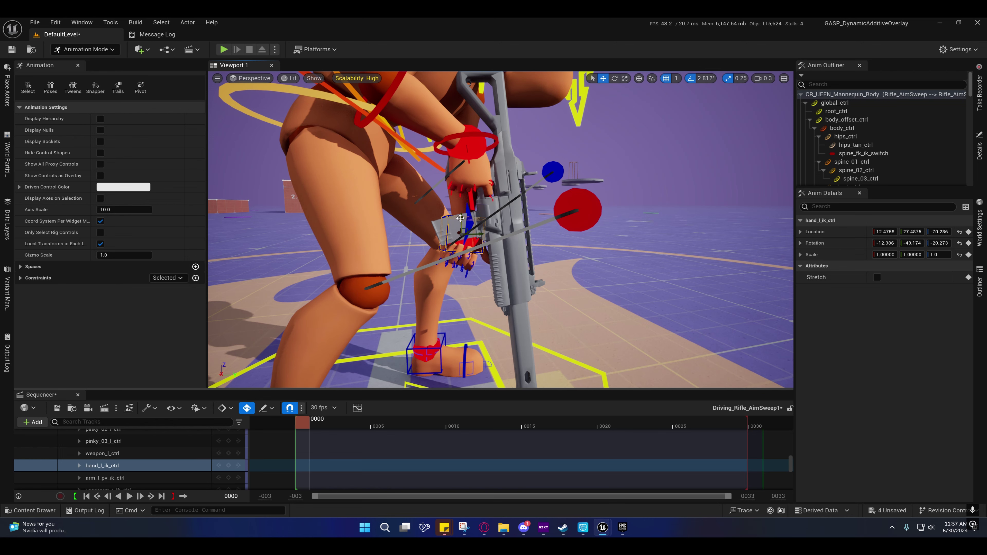
drag(460, 218, 464, 350)
key(s)
right_drag(464, 349, 455, 356)
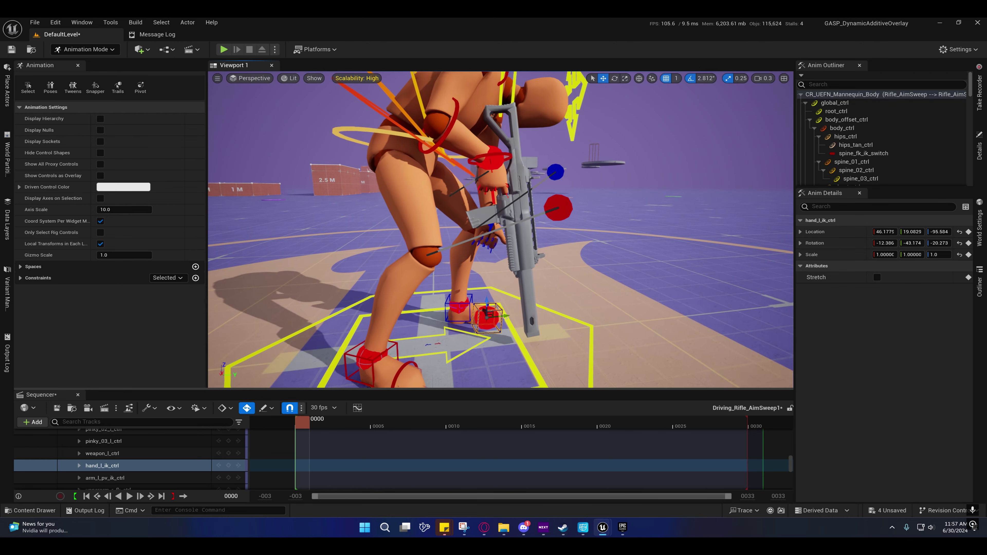
right_drag(497, 224, 497, 225)
key(s)
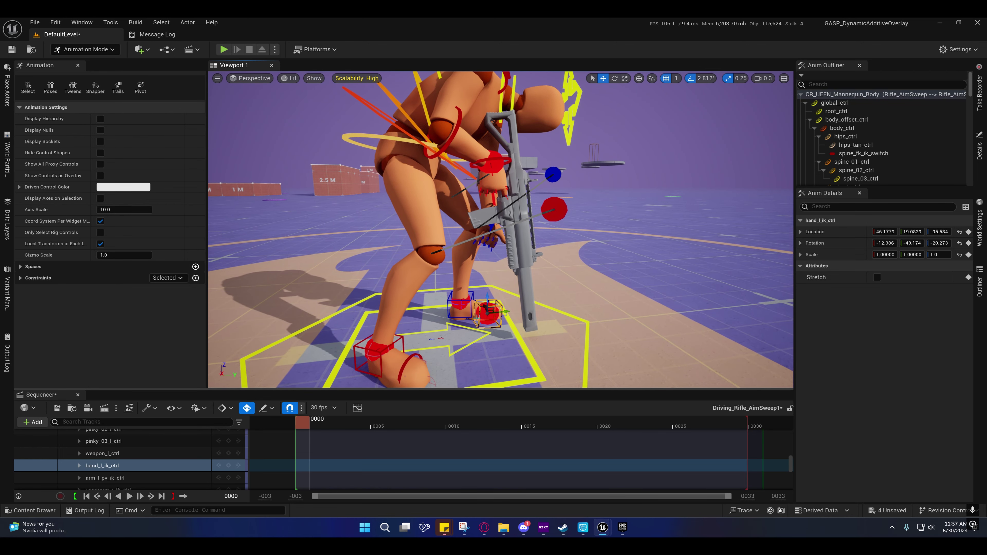
drag(489, 227, 486, 205)
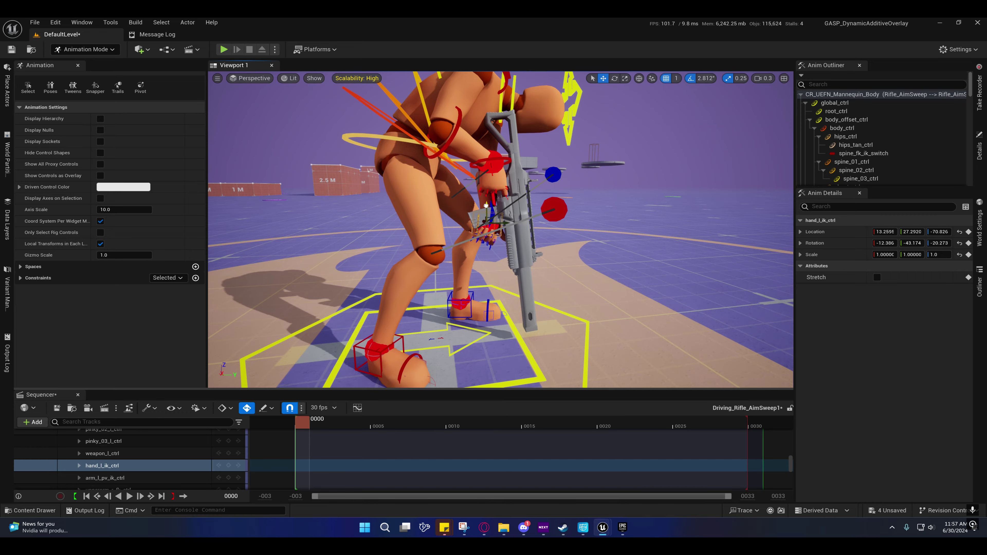
- Shift hand_l_ik_ctrl to about 7.8, 28.7, -66.7 beside the rifle
key(w)
right_drag(486, 211, 551, 211)
key(a)
scroll(505, 211, down, 1)
right_drag(474, 323, 474, 323)
right_drag(432, 223, 432, 223)
drag(431, 224, 422, 195)
right_drag(421, 195, 421, 195)
scroll(421, 195, up, 1)
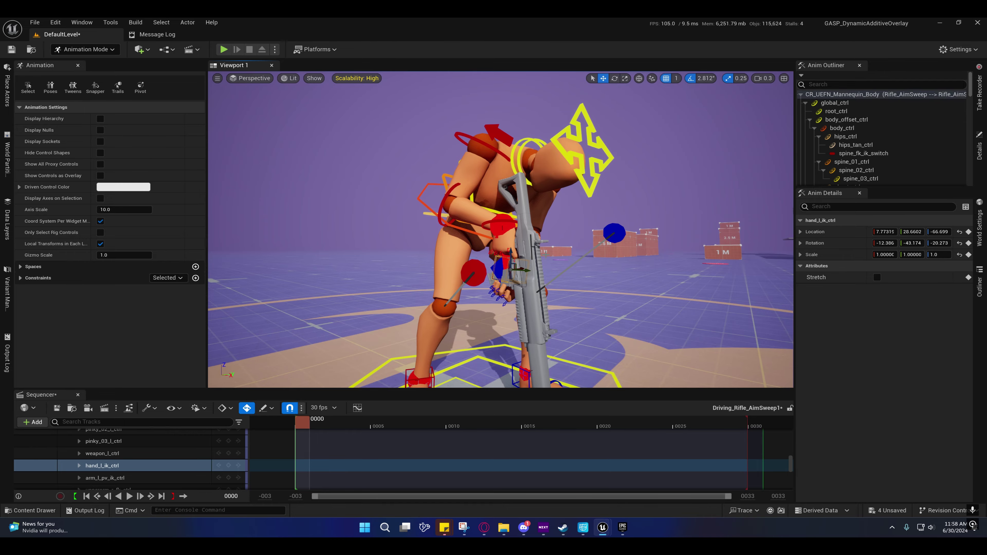
- Rotate hand_l_ik_ctrl to about -33, -32, 12.6° to turn the left hand around the rifle
mouse_move(547, 263)
right_down()
mouse_move(447, 269)
mouse_move(404, 252)
mouse_move(381, 260)
mouse_move(393, 264)
mouse_move(385, 252)
mouse_move(357, 253)
mouse_move(553, 263)
right_up()
key(w)
scroll(385, 253, down, 1)
key(s)
scroll(552, 263, down, 1)
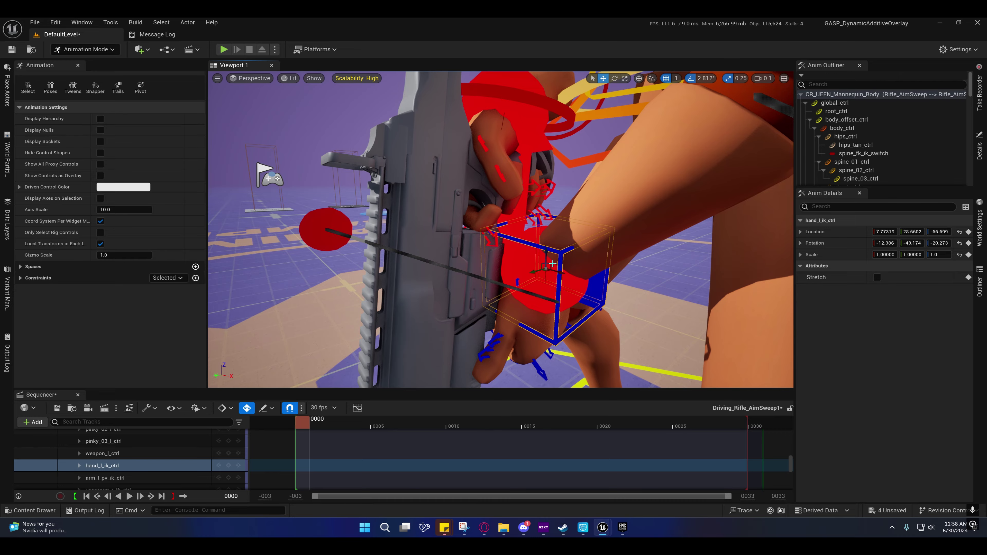
right_drag(552, 264, 493, 297)
scroll(552, 264, up, 1)
scroll(553, 263, down, 1)
key(d)
key(s)
right_drag(633, 266, 552, 263)
key(e)
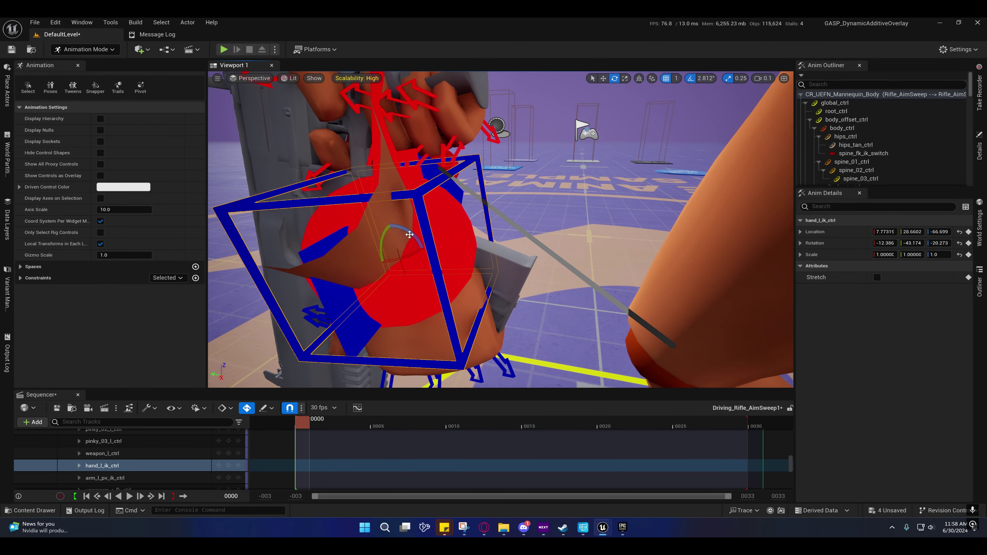
drag(398, 268, 375, 273)
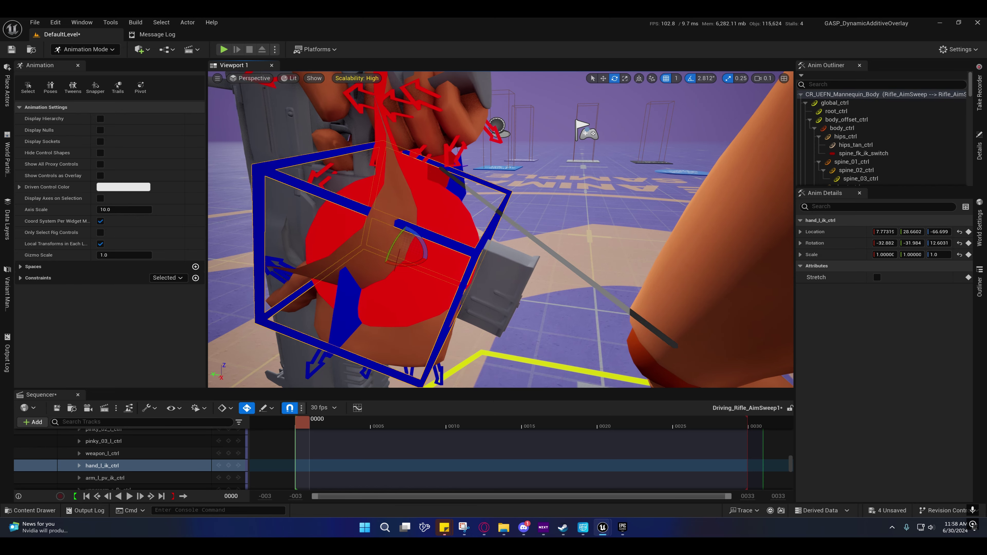
- Shift hand_l_ik_ctrl to about 7.1, 26.8, -67.0 beside the rifle
mouse_move(375, 273)
right_down()
mouse_move(415, 241)
mouse_move(367, 268)
right_up()
key(s)
key(w)
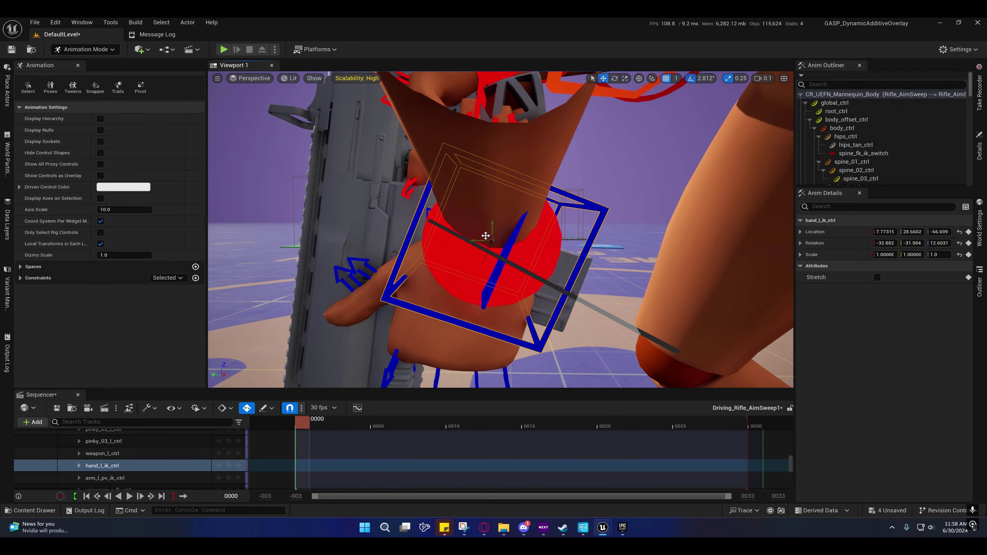
drag(485, 236, 515, 233)
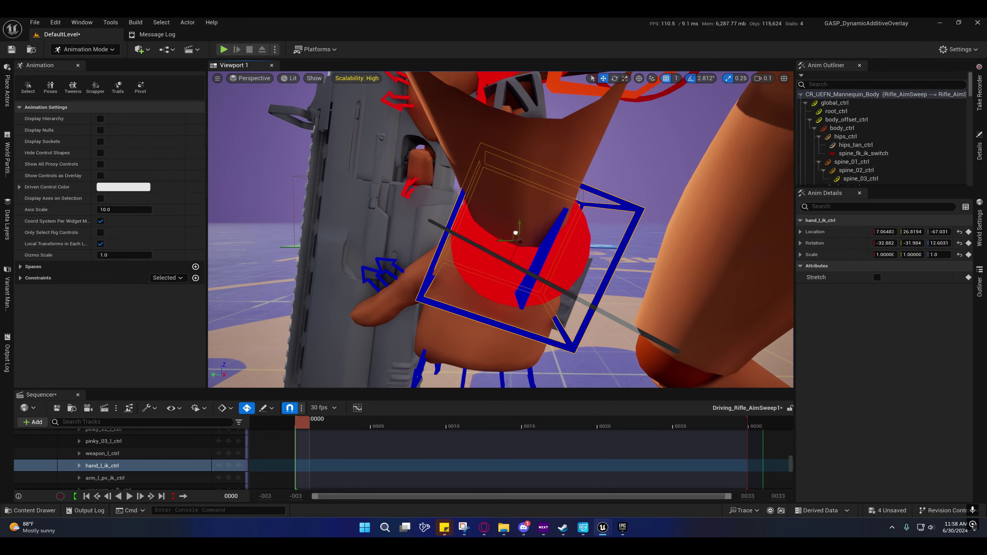
- Move hand_l_ik_ctrl to about 6.6, 27.2, -67.8 to bring the left palm closer to the rifle
key(s)
mouse_move(515, 233)
right_down()
mouse_move(478, 233)
mouse_move(563, 239)
mouse_move(520, 234)
mouse_move(532, 235)
right_up()
scroll(497, 232, up, 3)
key(w)
scroll(540, 236, down, 2)
key(s)
key(w)
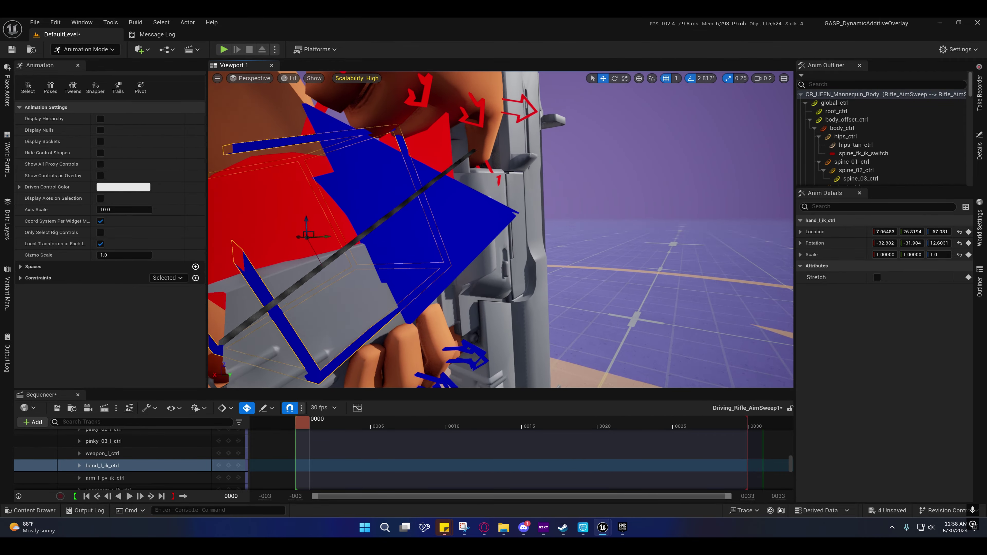
mouse_move(358, 243)
right_down()
mouse_move(342, 244)
mouse_move(358, 243)
right_up()
key(s)
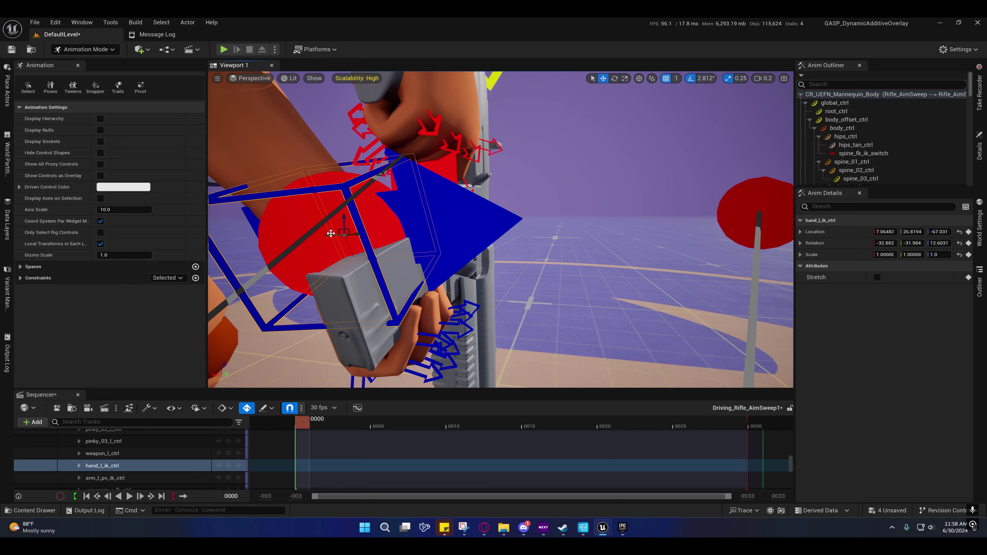
drag(334, 235, 340, 236)
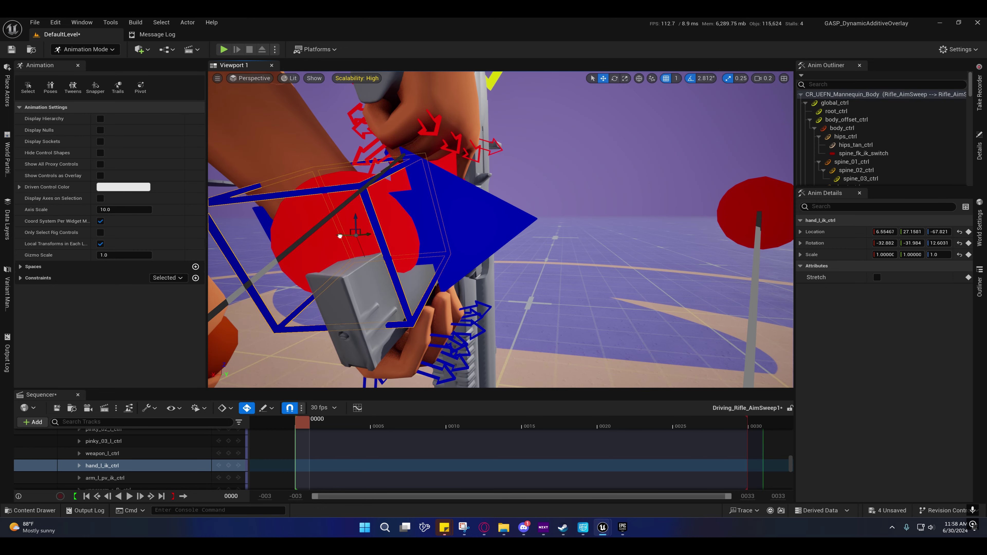
- Fine-tune hand_l_ik_ctrl to about 5.4, 26.4, -67.4 so the left hand fits the rifle
right_drag(339, 236, 395, 218)
drag(384, 217, 392, 217)
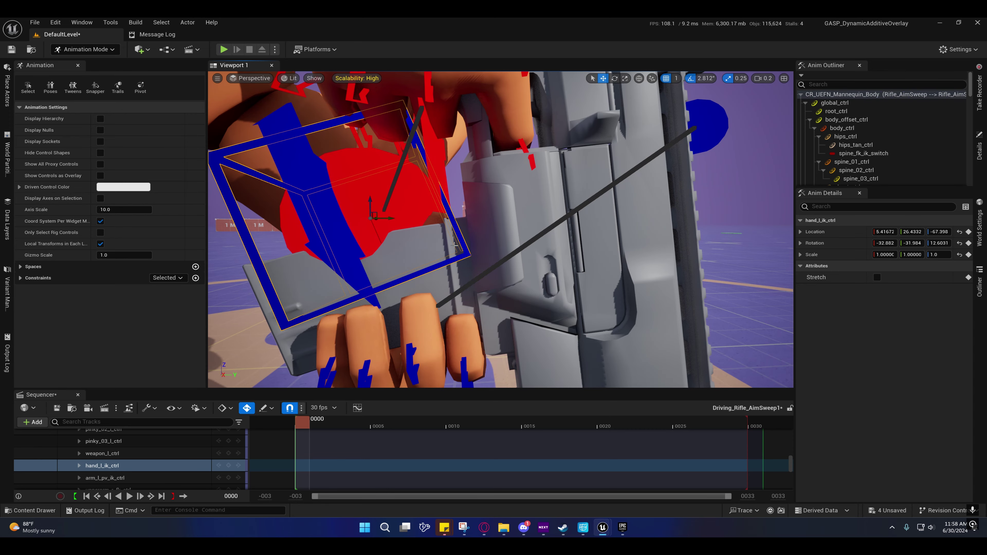
- Keyframe the location and rotation of hand_l_ik_ctrl at frame 0
right_drag(454, 245, 808, 223)
scroll(454, 246, down, 1)
scroll(684, 247, up, 1)
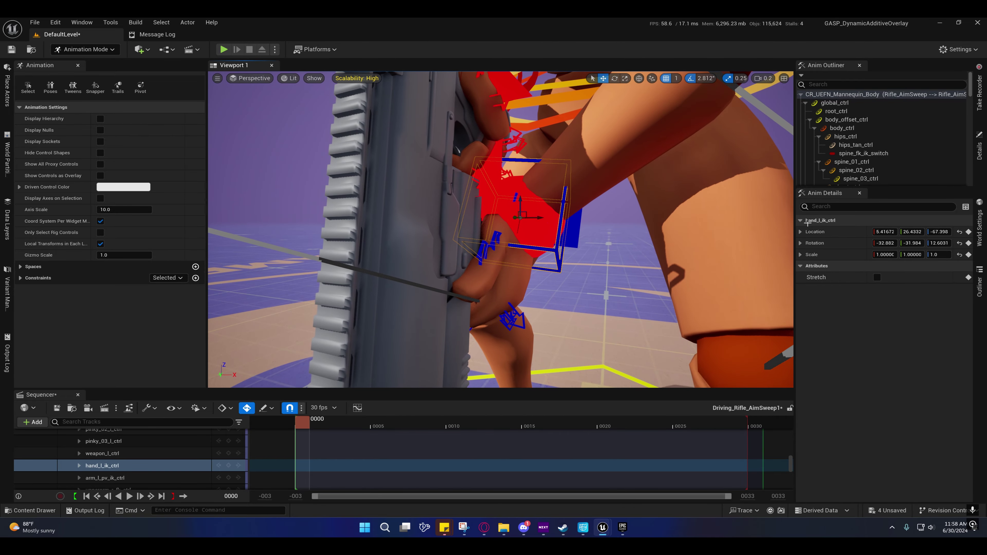
click(968, 231)
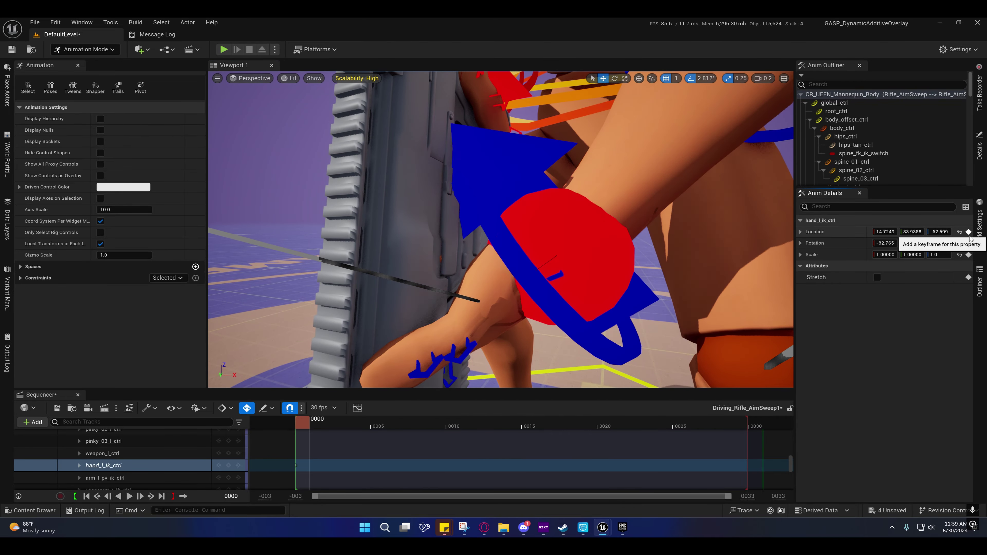
click(967, 243)
- Examine the left hand, the arm and the rifle from several sides at frame 0
key(s)
right_drag(630, 253, 529, 225)
key(s)
scroll(539, 198, up, 1)
key(w)
right_drag(500, 230, 345, 241)
right_drag(567, 225, 575, 225)
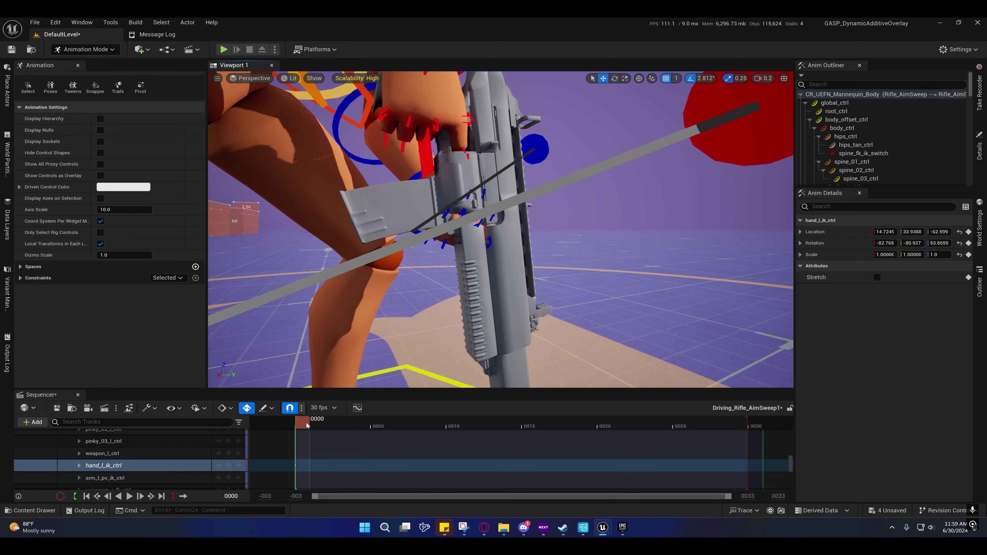
mouse_move(306, 425)
mouse_down()
mouse_move(330, 424)
mouse_move(282, 425)
mouse_move(302, 424)
mouse_up()
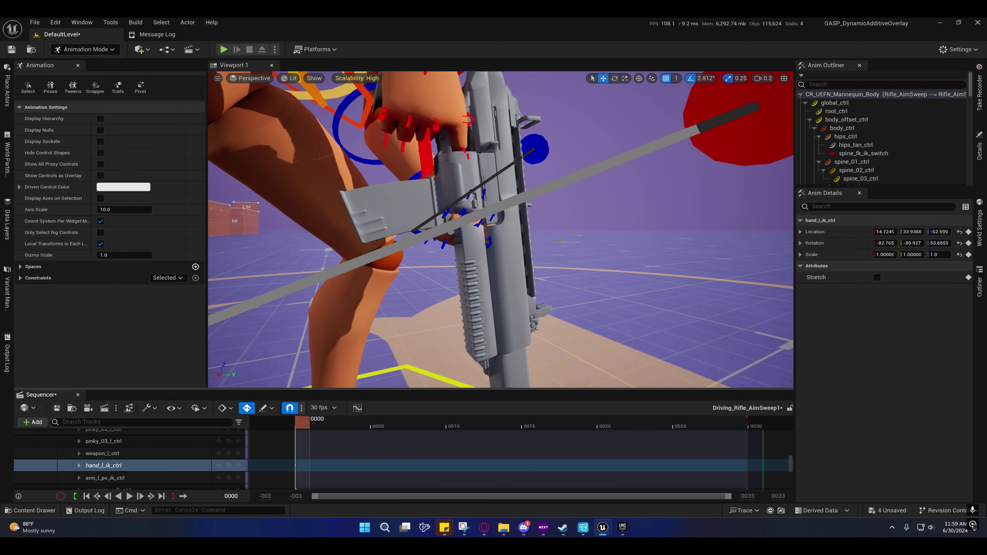
right_drag(559, 240, 534, 240)
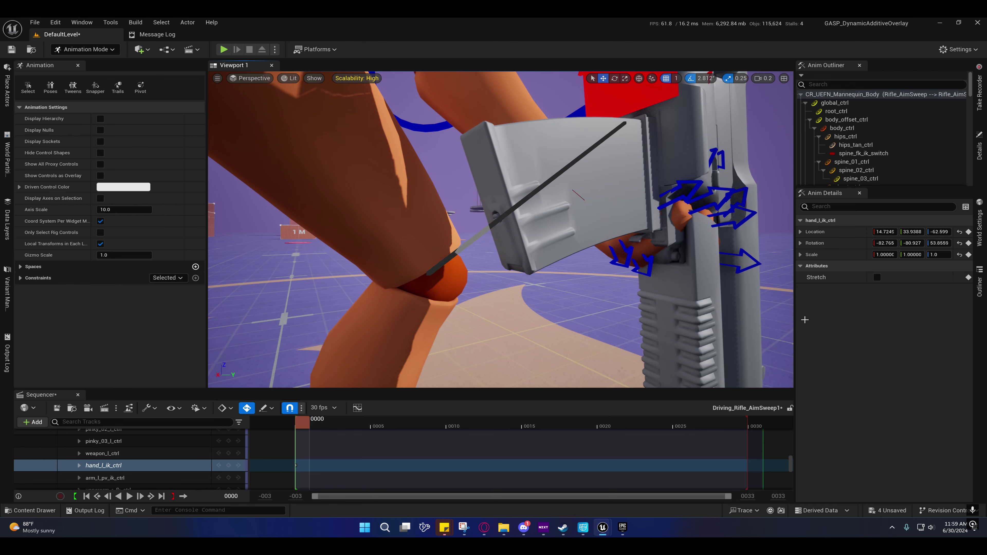
- Turn on arm_l_fk_ik_switch for global_ctrl and look through its channels in the CorrectiveHandPose layer
click(835, 103)
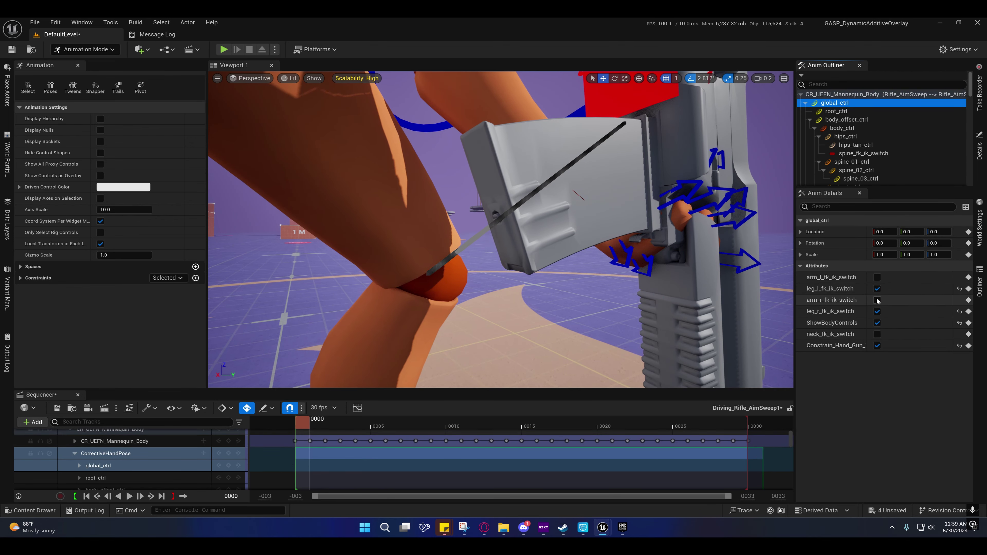
click(877, 277)
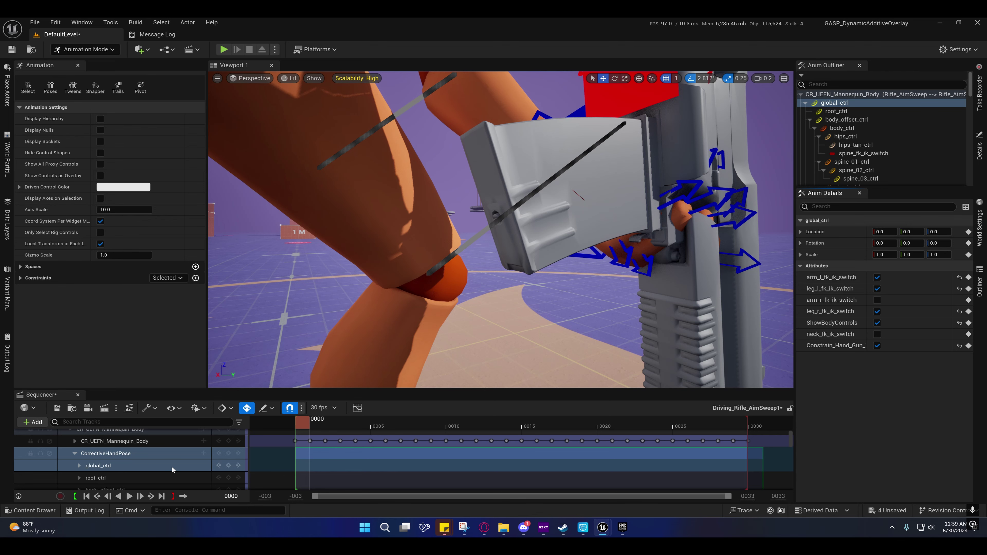
click(78, 465)
scroll(117, 465, down, 7)
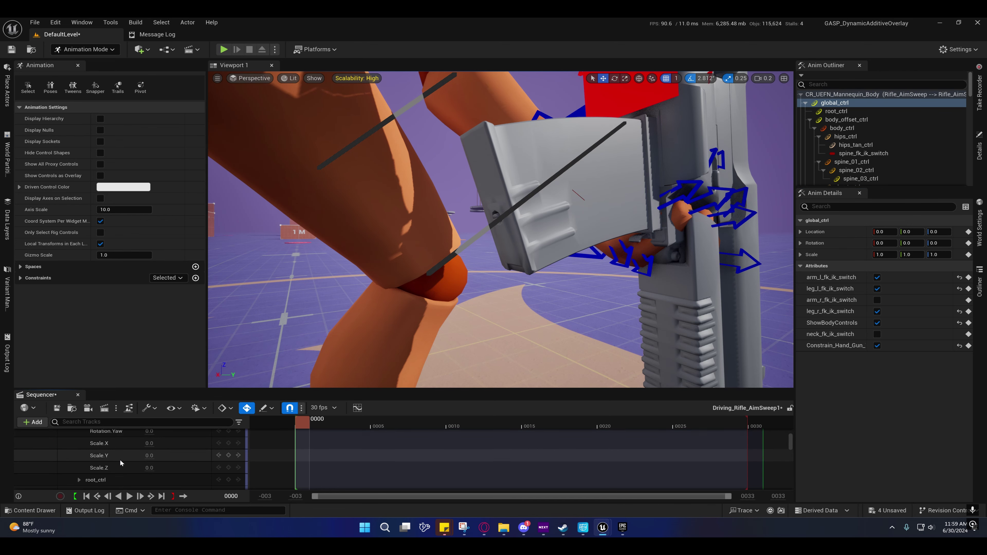
scroll(121, 463, down, 1)
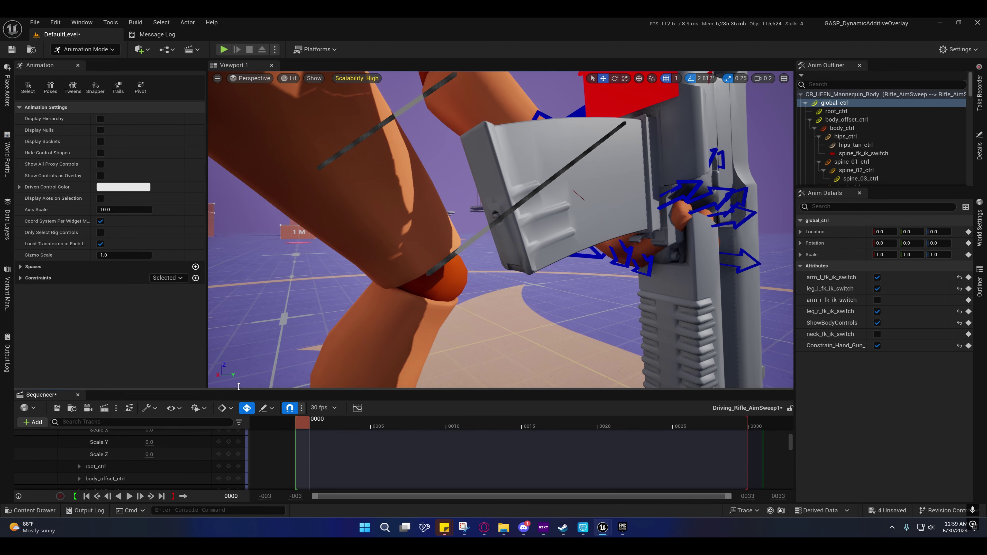
- Enlarge the Sequencer and delete all switch keys after frame 0 on global_ctrl in the base CR_UEFN_Mannequin_Body layer
drag(235, 389, 234, 321)
scroll(170, 398, up, 3)
scroll(170, 398, up, 3)
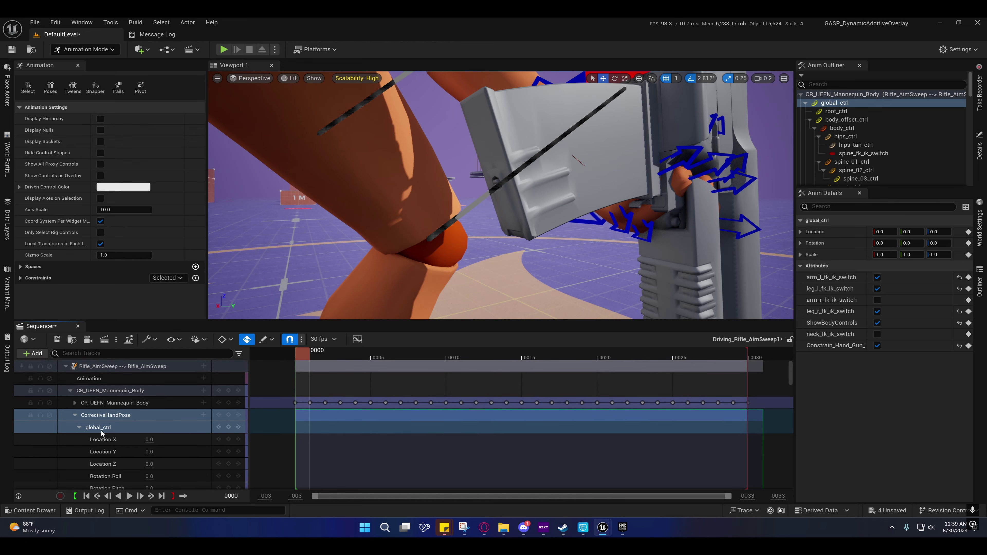
click(75, 403)
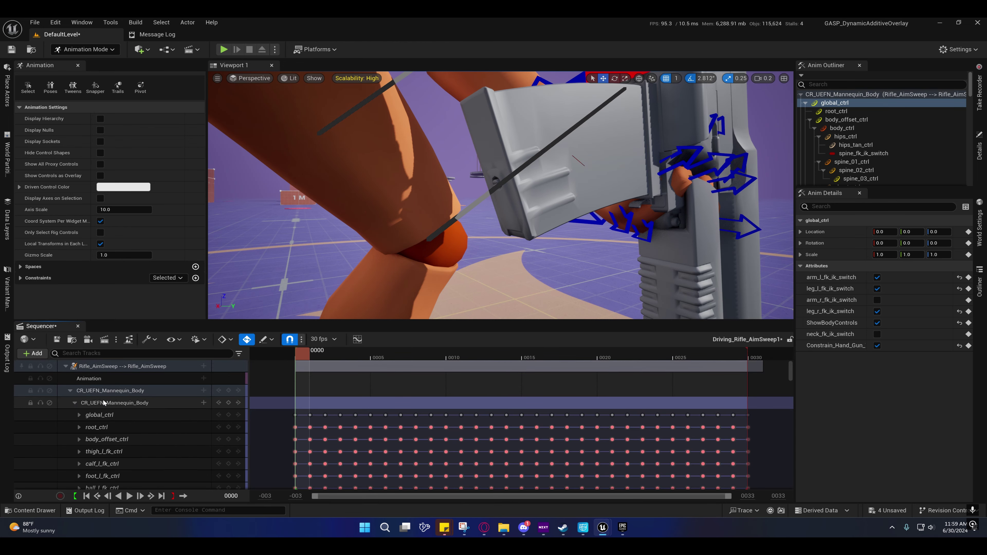
click(104, 403)
click(79, 415)
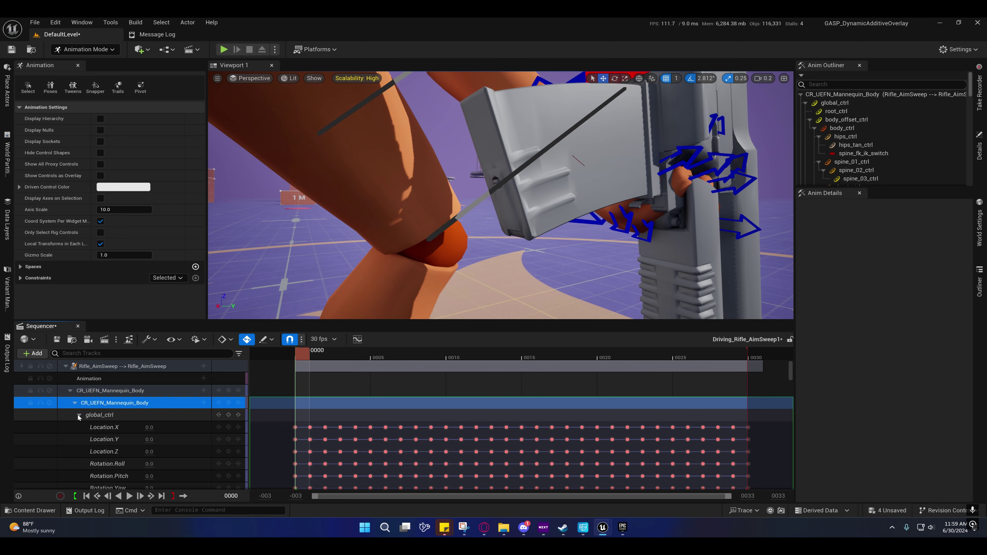
scroll(101, 428, down, 5)
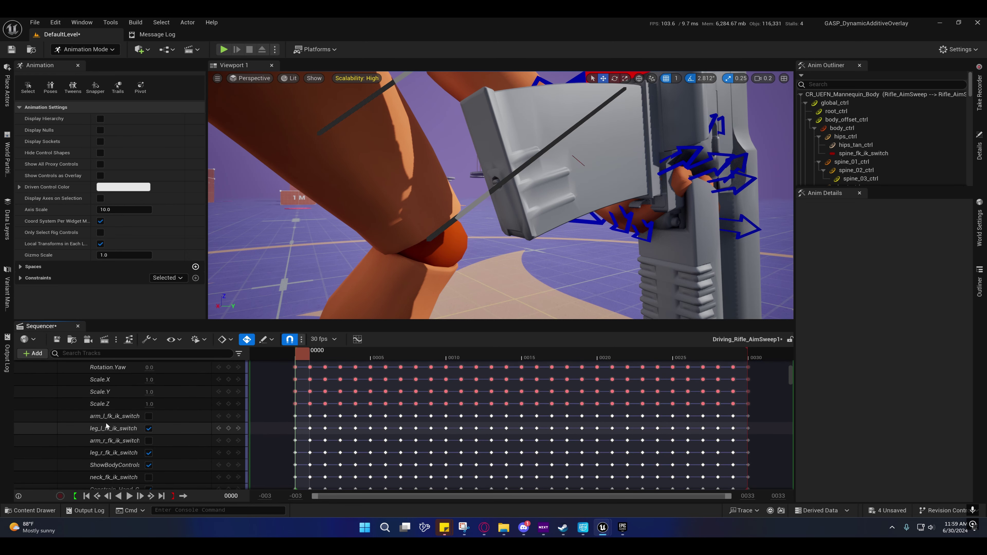
scroll(108, 415, down, 2)
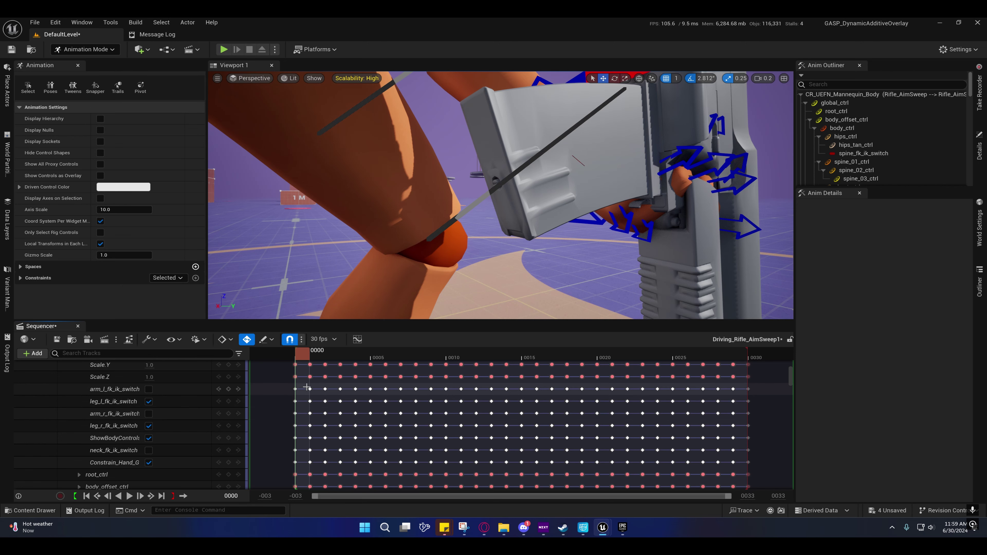
drag(327, 400, 765, 461)
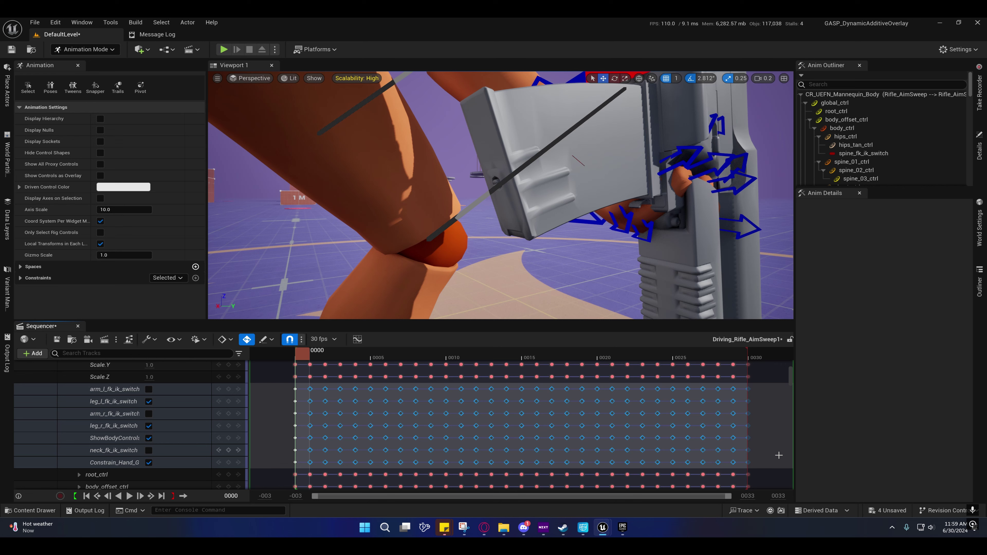
key(Delete)
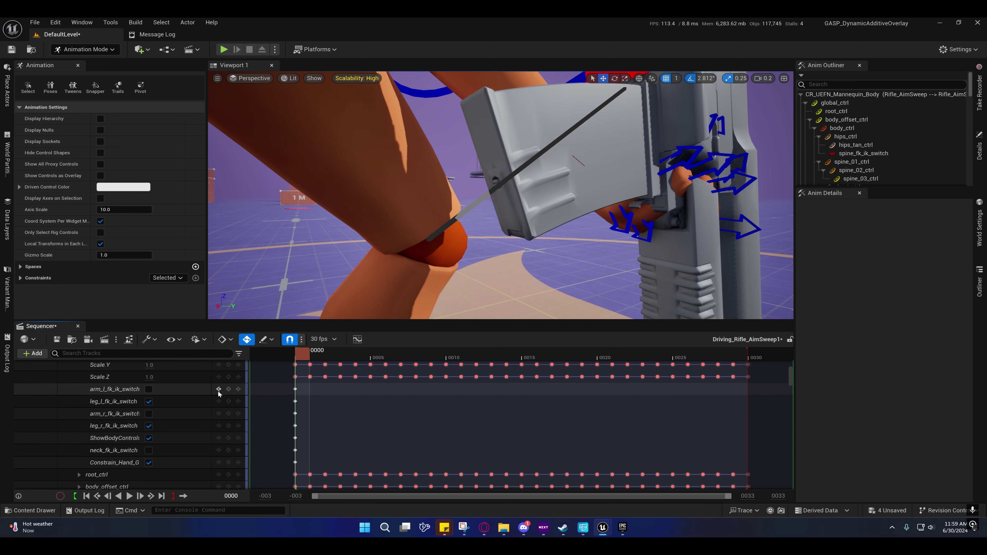
- Turn on arm_l_fk_ik_switch in the base layer's global_ctrl channels, save the sequence, and collapse that layer
click(148, 389)
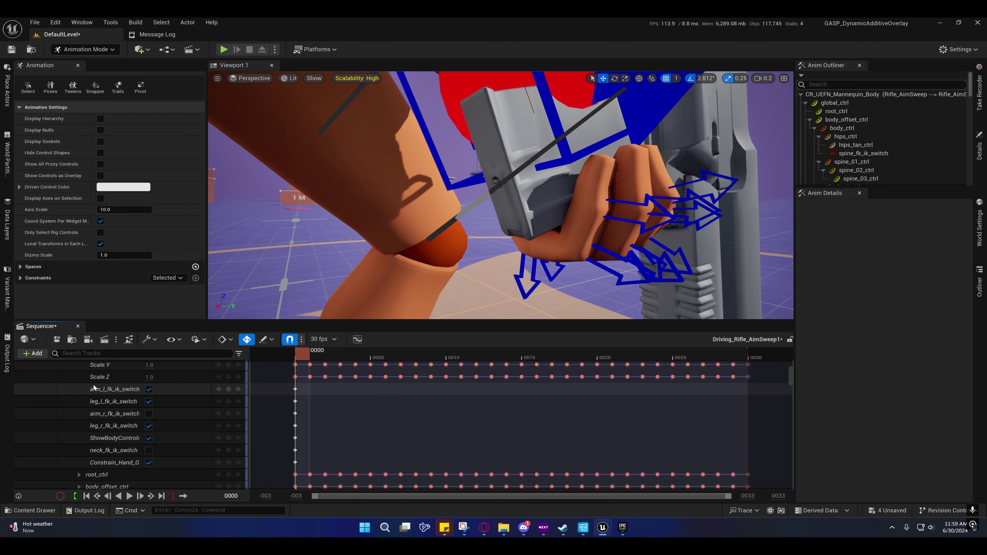
click(56, 339)
scroll(279, 389, up, 5)
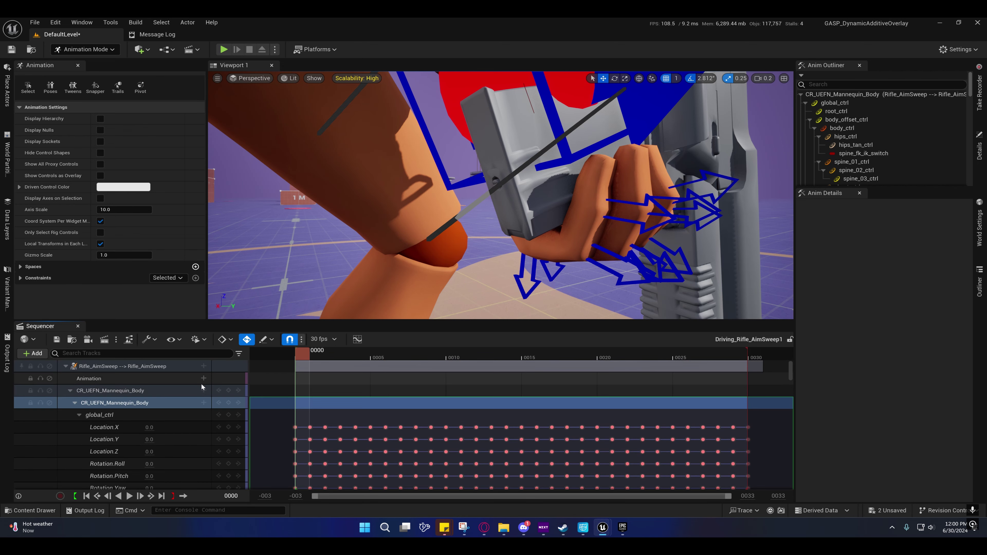
click(75, 404)
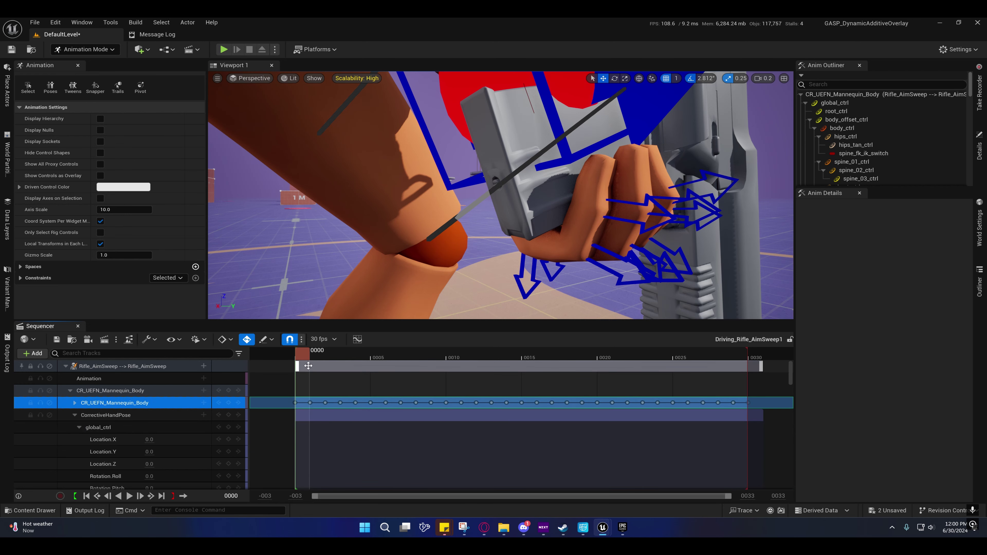
- Scrub through the first half of the animation and back to frame 0 to examine the left hand on the rifle
mouse_move(307, 356)
mouse_down()
mouse_move(318, 355)
mouse_move(305, 357)
mouse_up()
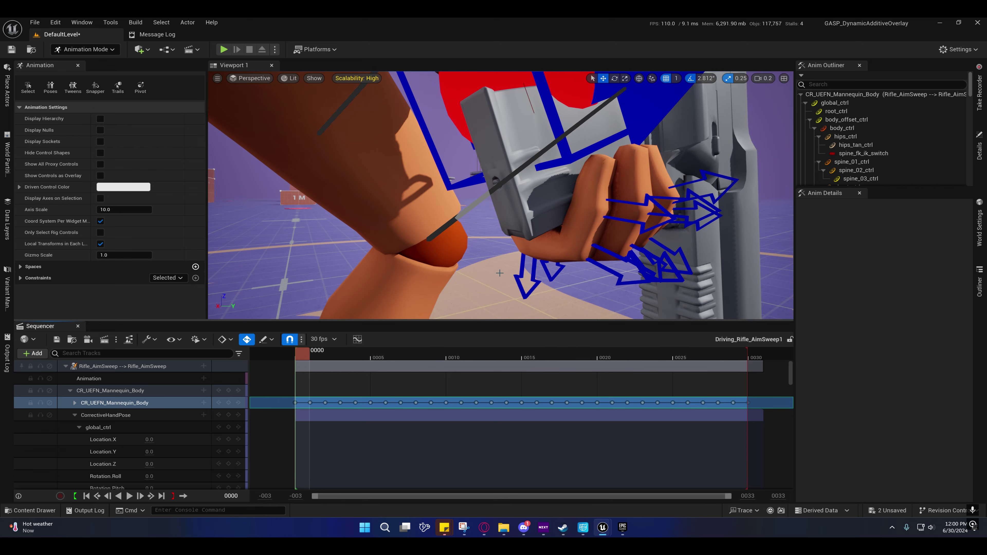
right_drag(500, 273, 618, 261)
scroll(500, 195, up, 3)
key(s)
key(d)
key(a)
right_drag(528, 247, 517, 252)
drag(310, 356, 498, 357)
key(d)
mouse_move(501, 241)
right_down()
mouse_move(466, 217)
mouse_move(424, 230)
mouse_move(486, 252)
right_up()
drag(494, 359, 318, 386)
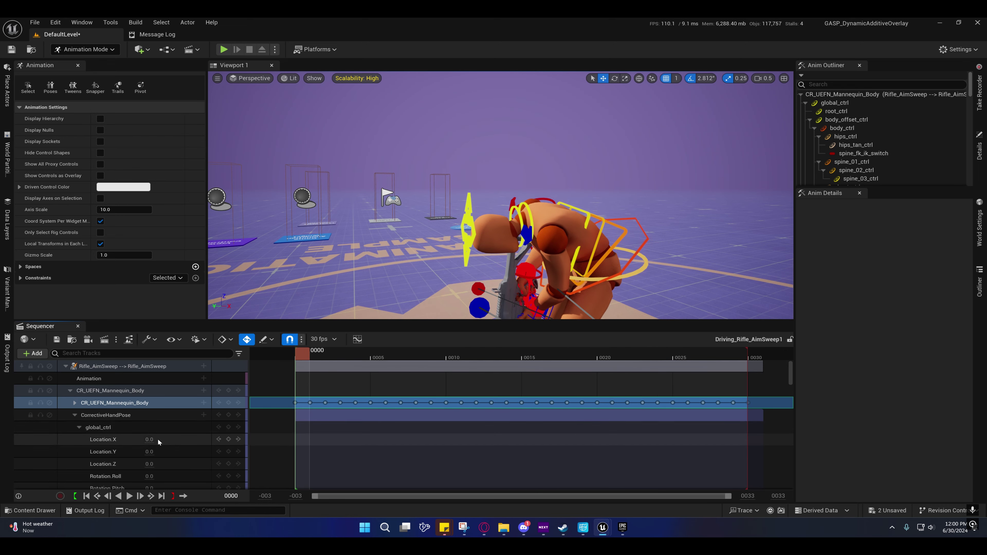
- Collapse the CorrectiveHandPose layer and select hand_l_ik_ctrl at the left wrist to review its pose
click(108, 415)
click(74, 415)
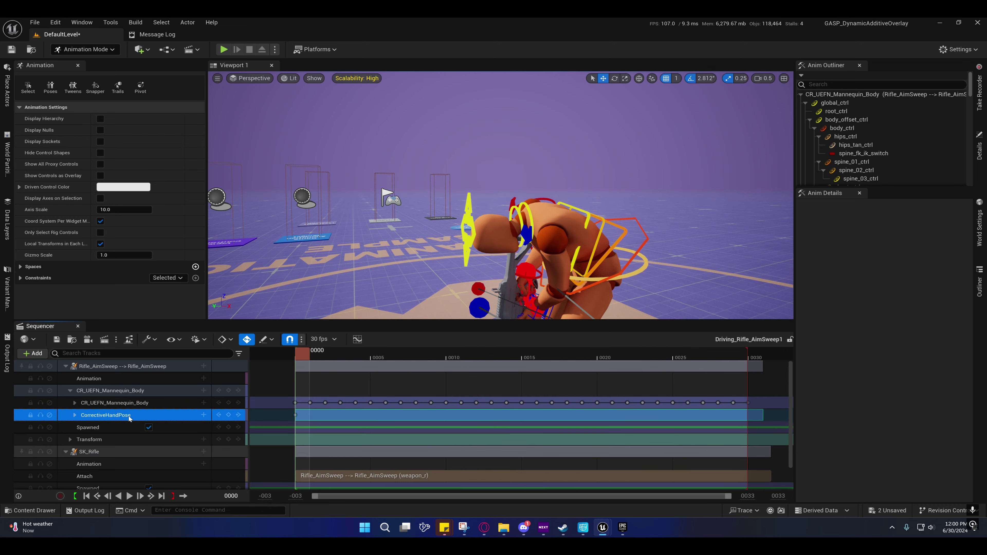
key(w)
right_drag(500, 218, 472, 255)
scroll(509, 273, down, 2)
key(s)
key(w)
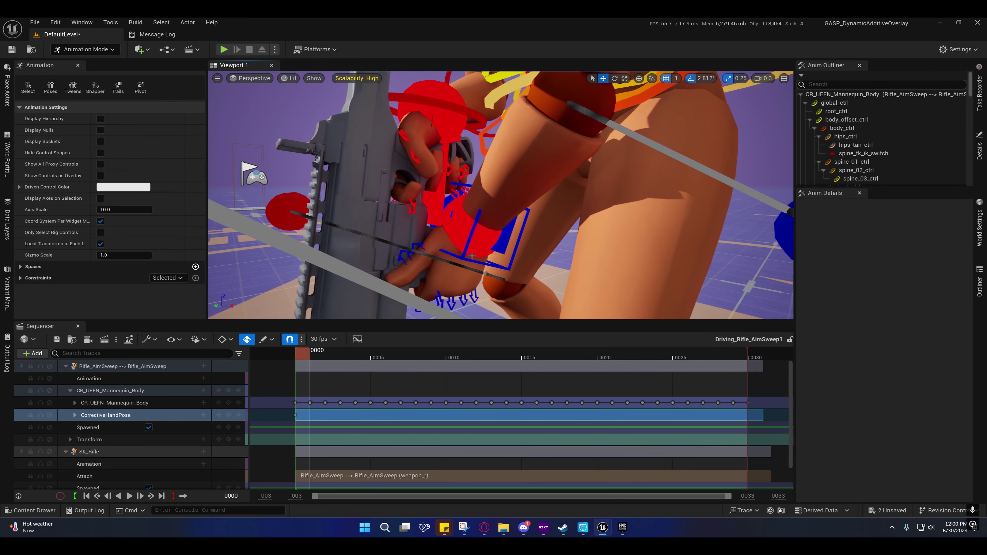
click(463, 241)
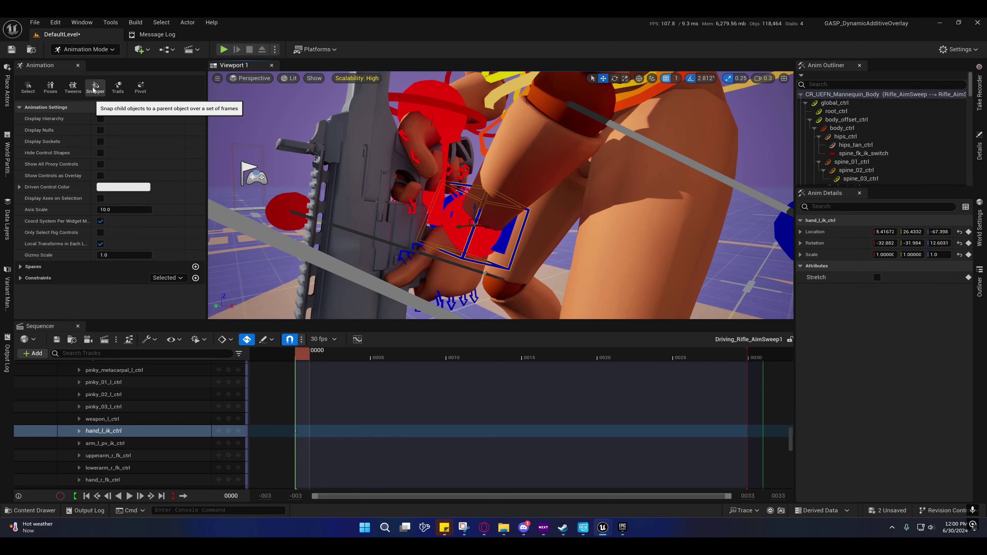
- Add an additive section to the CR_UEFN_Mannequin_Body track, collapse the CorrectiveHandPose layer, and select the new section
scroll(125, 413, down, 10)
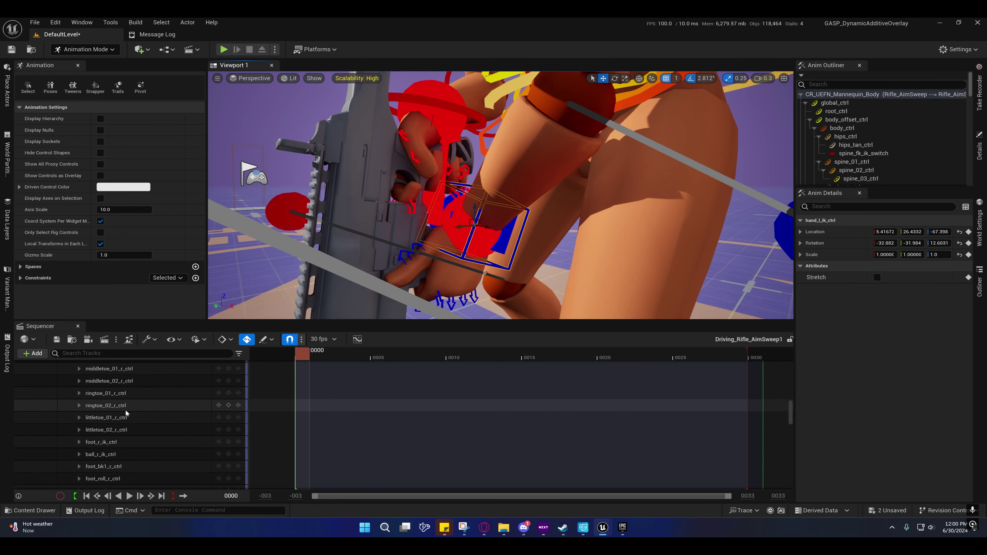
scroll(126, 413, up, 15)
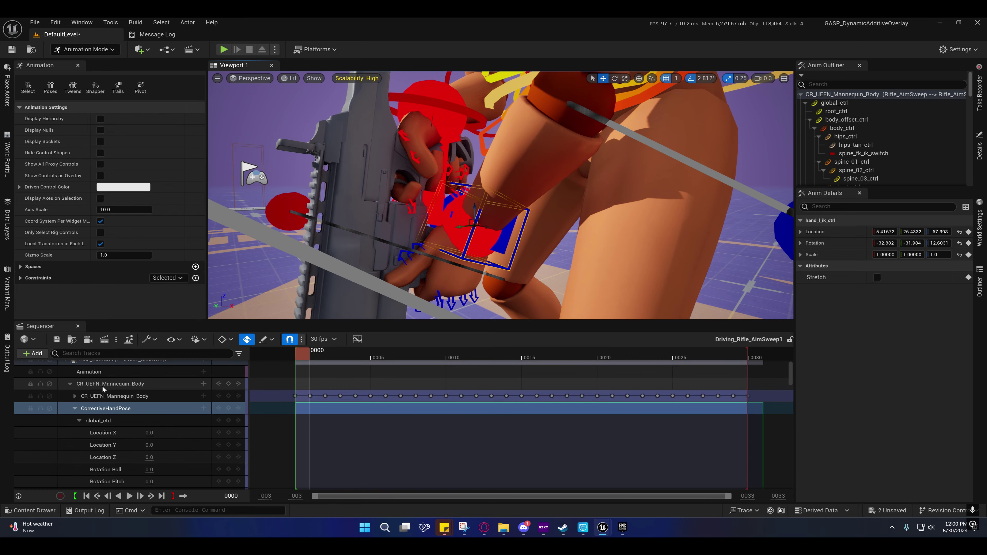
scroll(103, 389, up, 1)
right_click(100, 415)
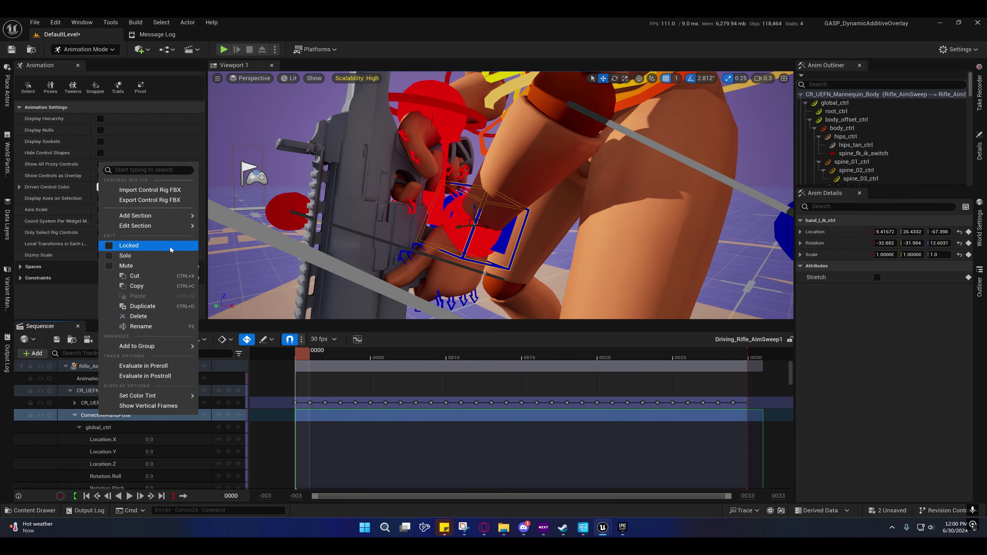
click(97, 417)
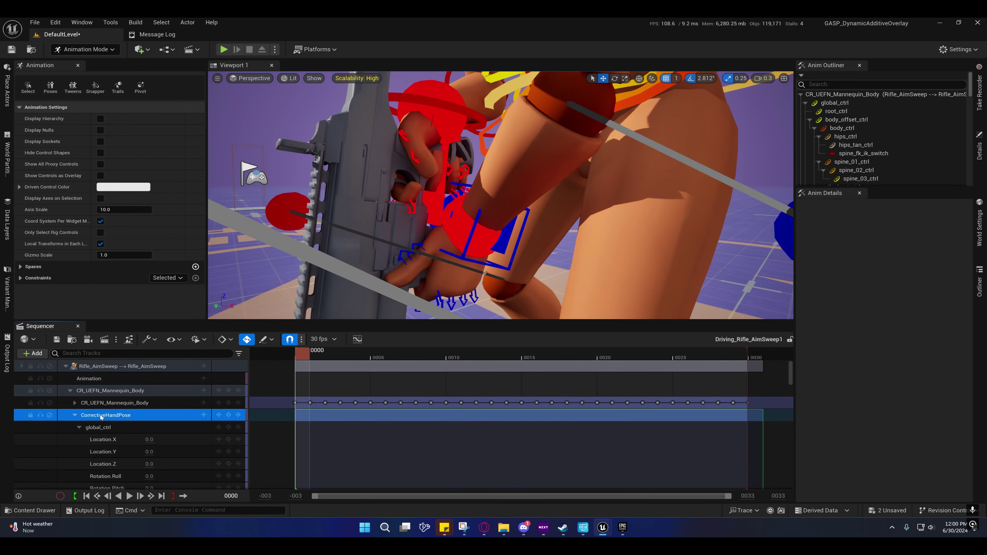
right_click(101, 417)
mouse_move(153, 217)
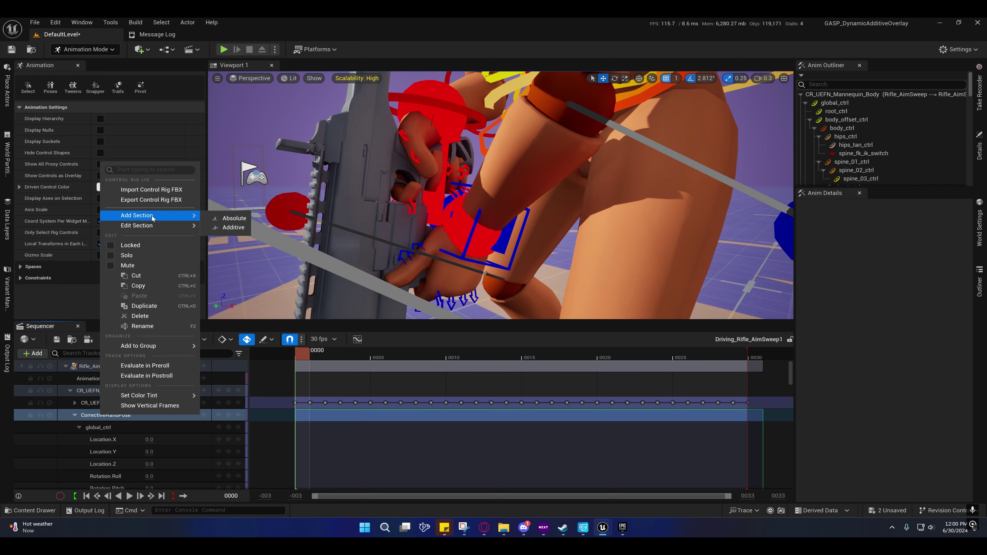
click(230, 228)
click(75, 415)
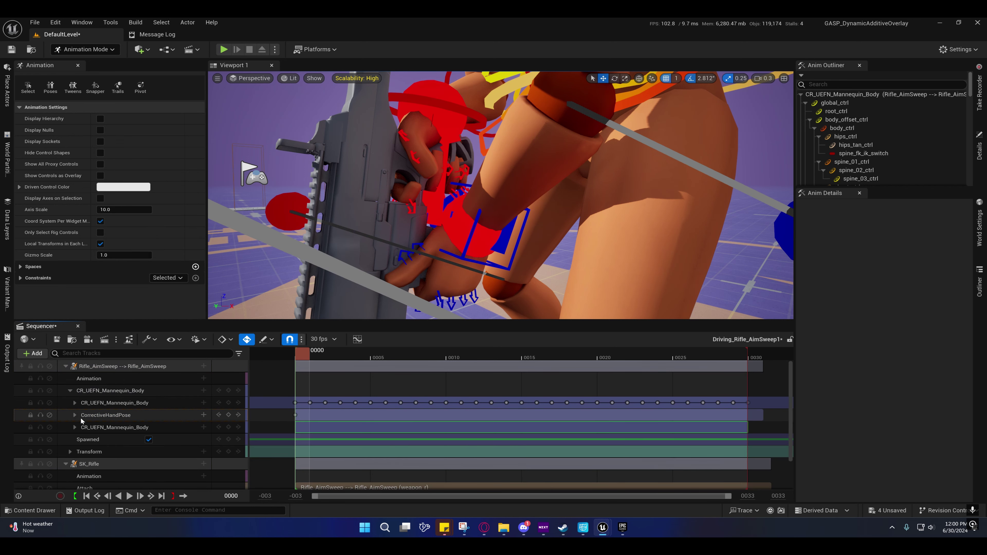
click(122, 428)
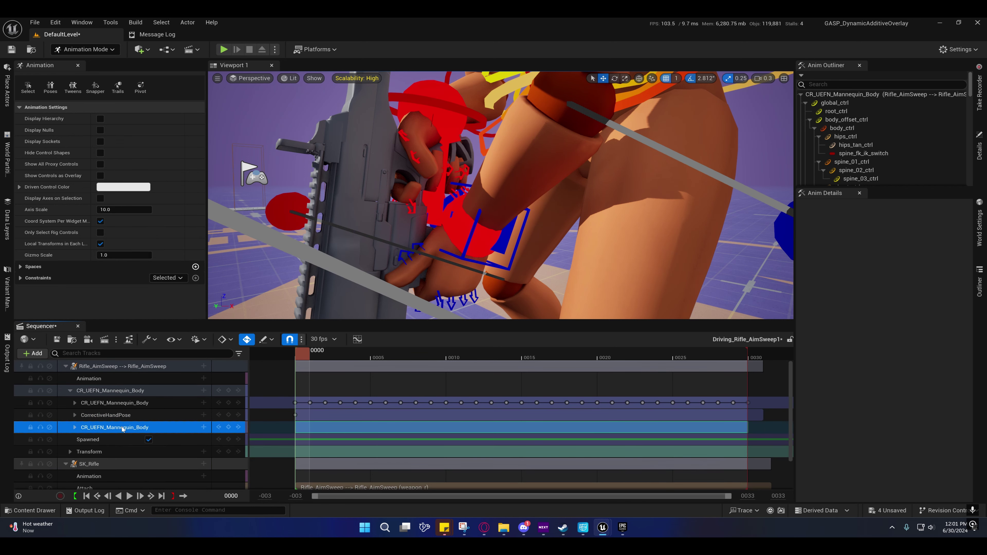
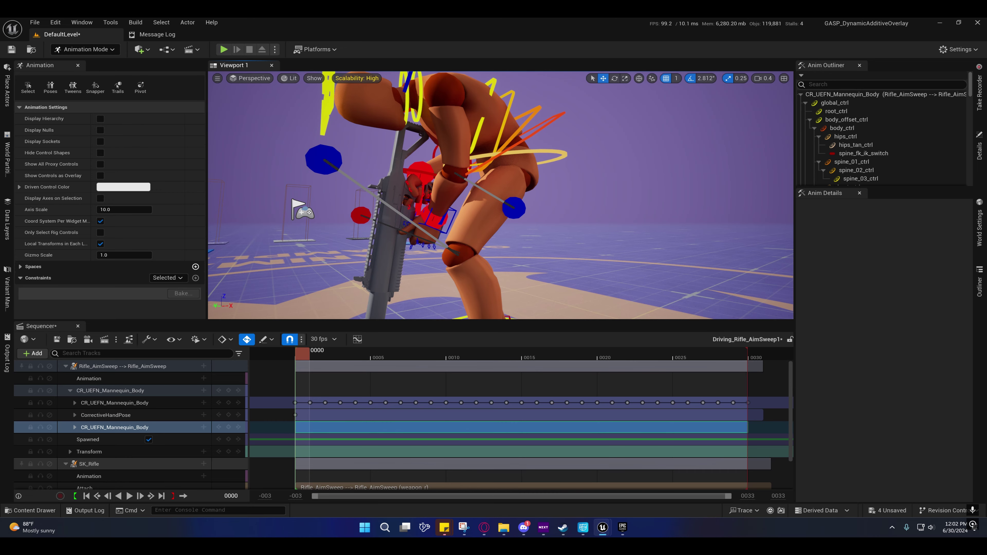
- Try a Parent constraint that attaches hand_l_ik_ctrl to the hand_r bone of Rifle_AimSweep
alt+drag(350, 186, 505, 187)
right_drag(428, 195, 427, 195)
right_drag(359, 228, 359, 228)
scroll(359, 228, up, 1)
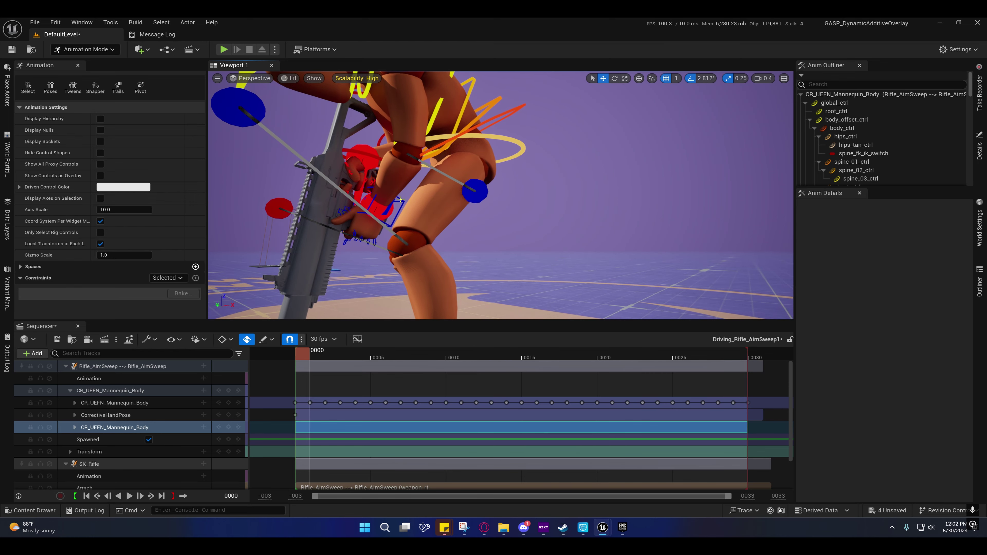
click(390, 205)
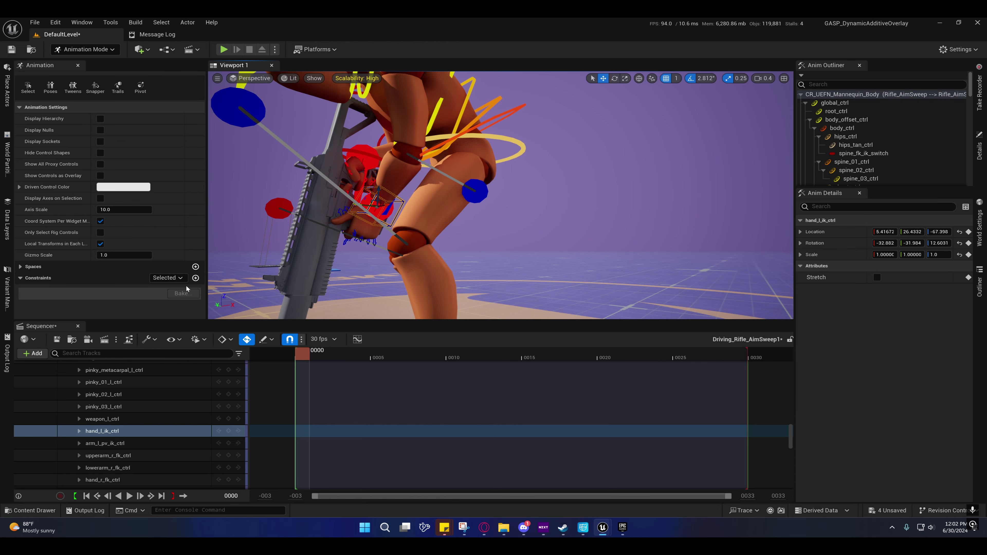
click(196, 278)
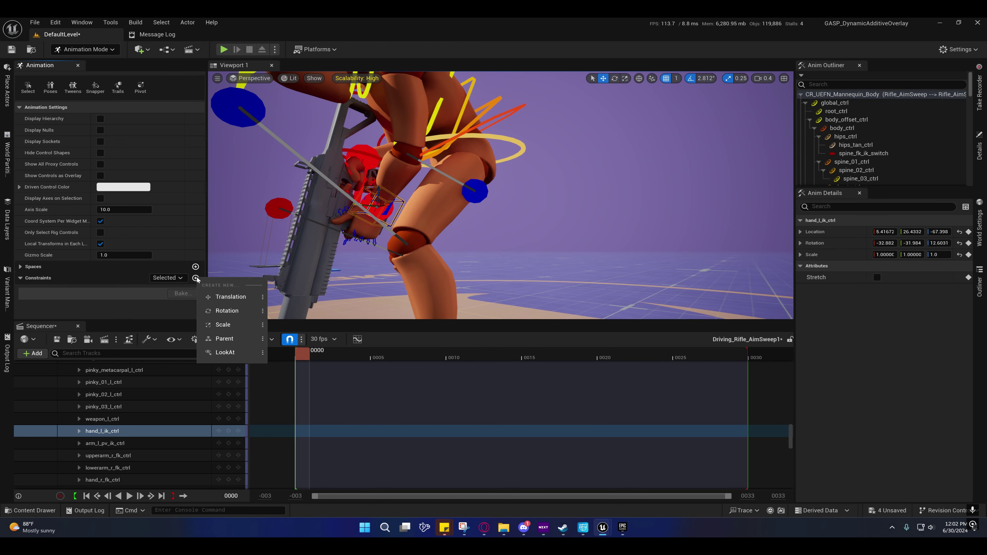
click(226, 340)
alt+drag(363, 283, 304, 256)
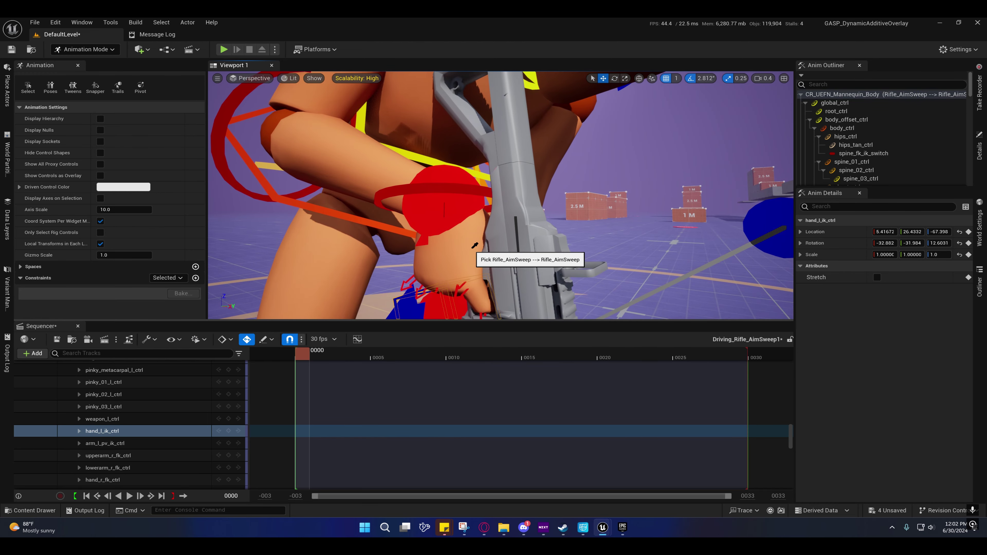
click(320, 268)
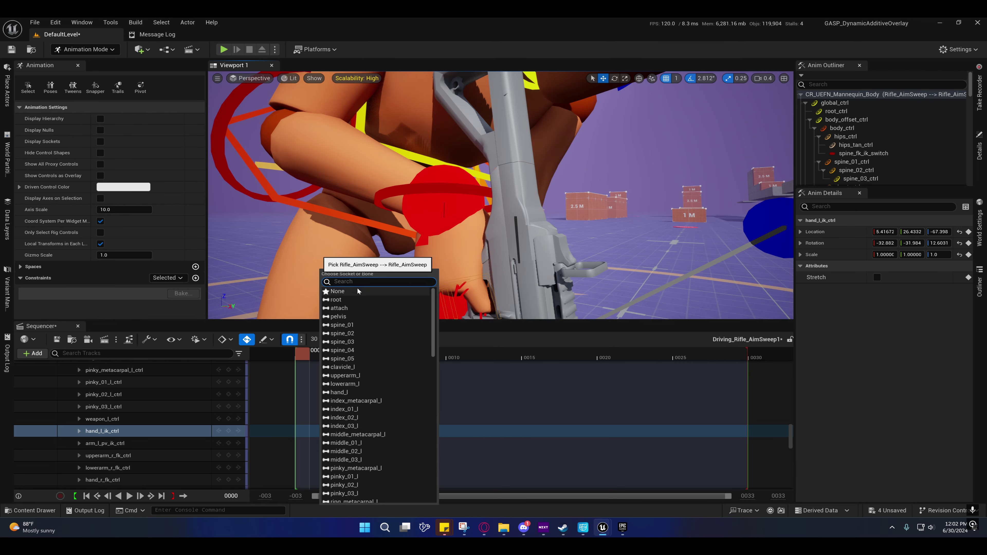
scroll(349, 367, down, 2)
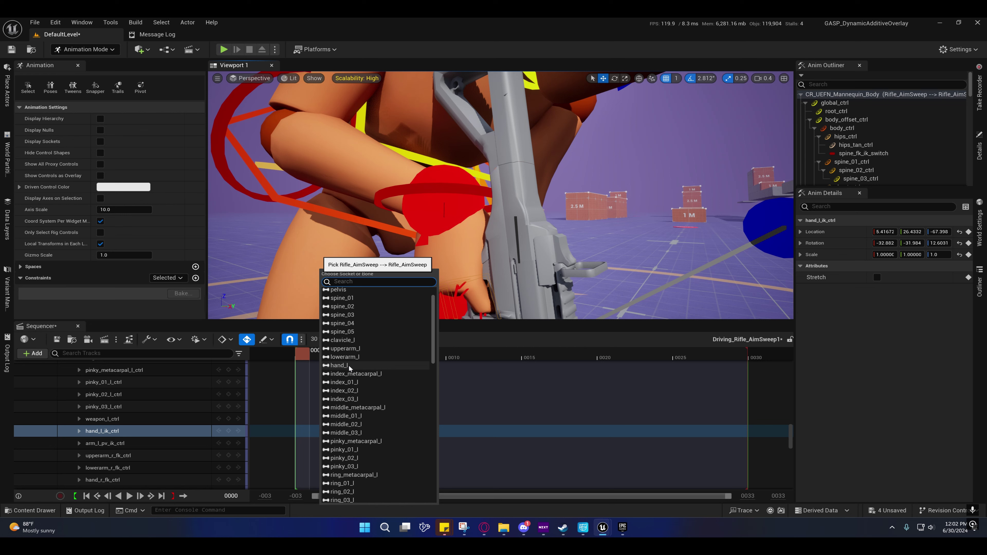
scroll(350, 369, down, 5)
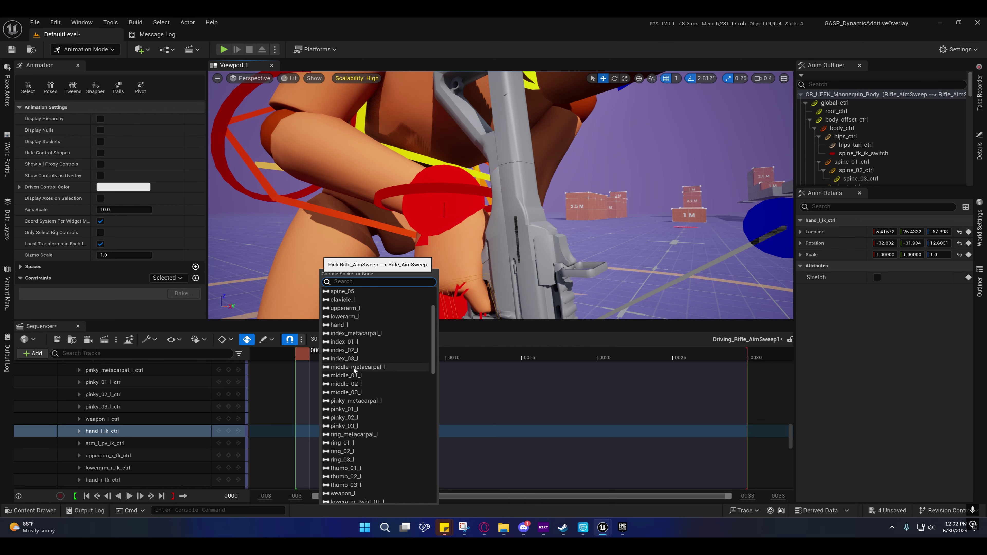
scroll(352, 370, down, 4)
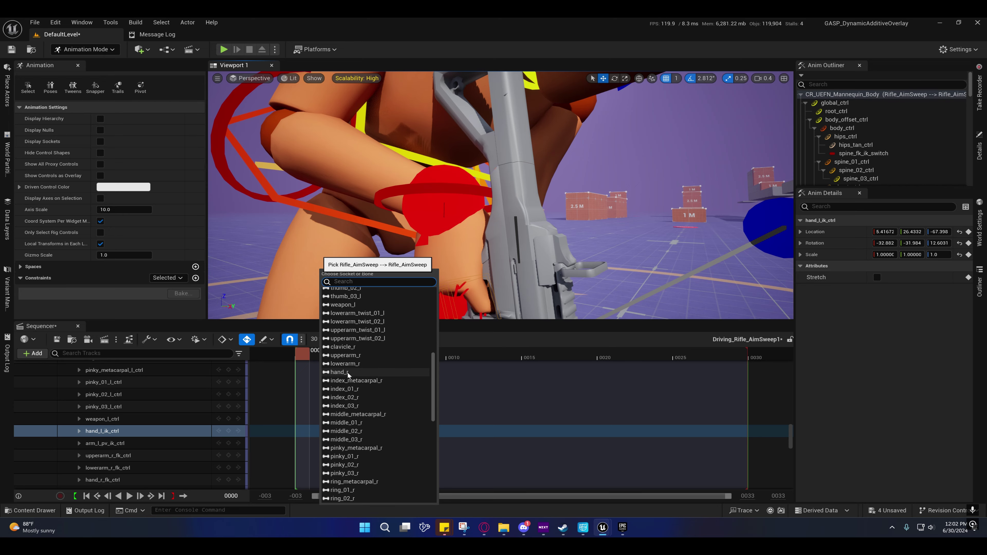
click(345, 372)
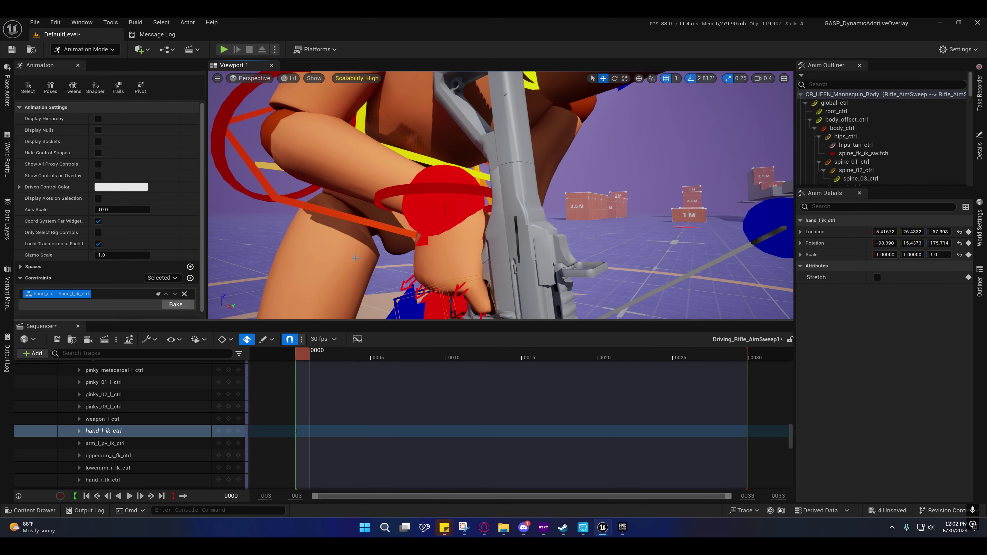
- Examine the left hand up close and review the new constraint's offset and property options
right_drag(500, 195, 450, 195)
scroll(399, 195, down, 1)
scroll(473, 195, down, 2)
key(w)
mouse_move(533, 204)
right_down()
mouse_move(552, 209)
mouse_move(508, 217)
mouse_move(521, 216)
right_up()
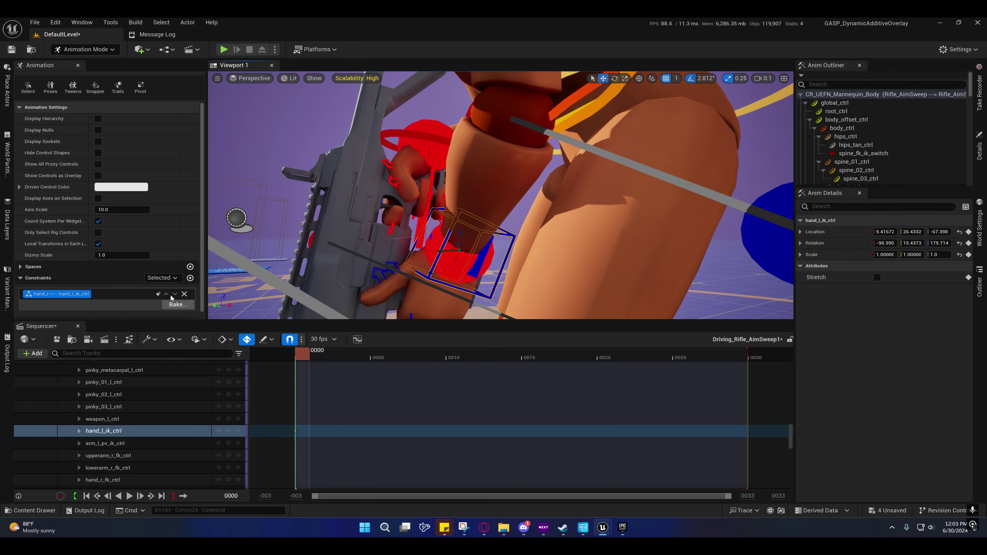
mouse_move(272, 272)
right_down()
mouse_move(289, 276)
mouse_move(271, 272)
right_up()
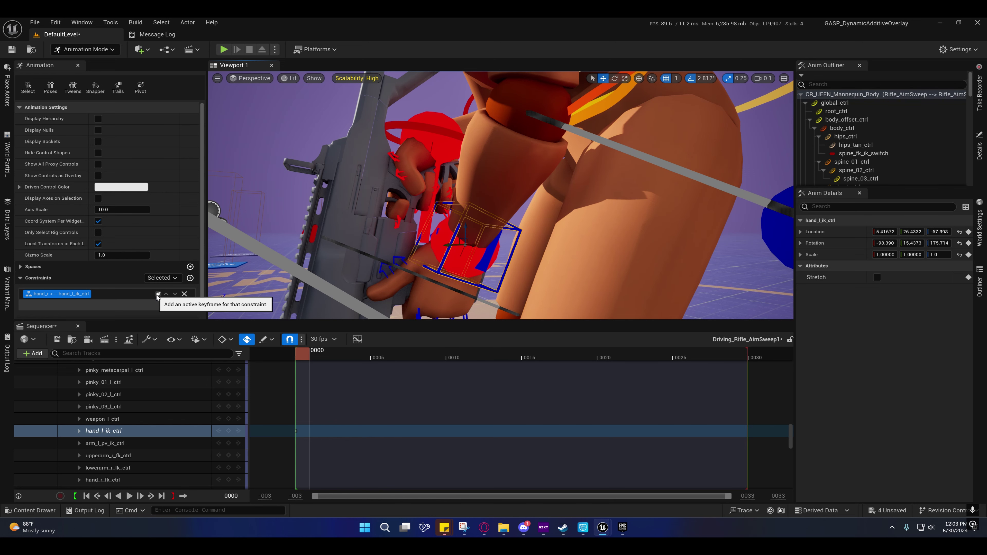
right_click(81, 297)
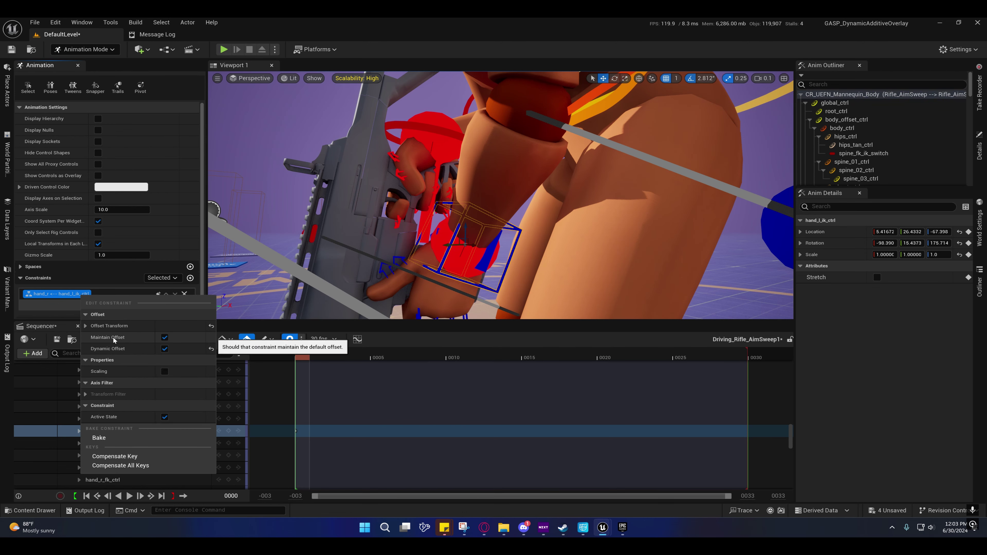
click(39, 293)
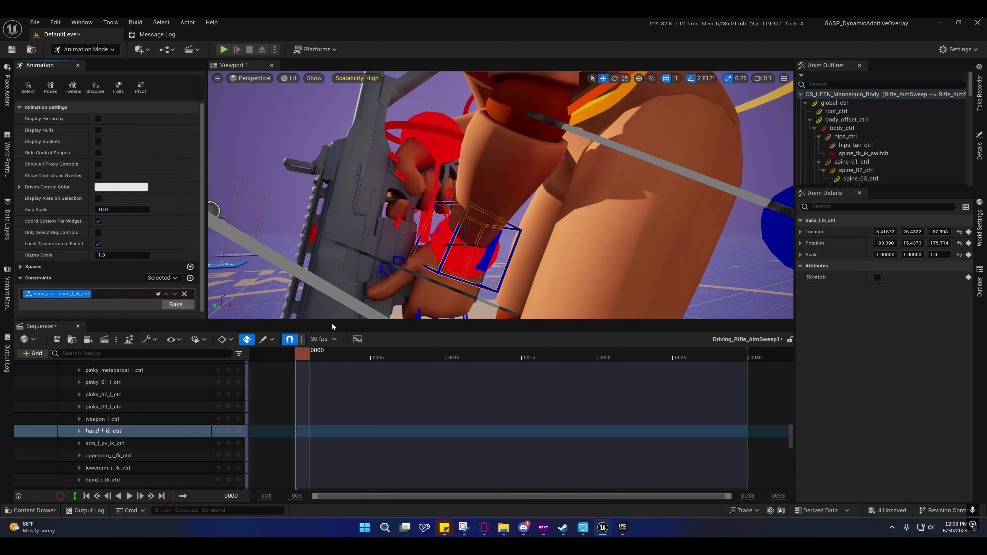
key(s)
right_drag(334, 313, 336, 312)
scroll(335, 312, up, 1)
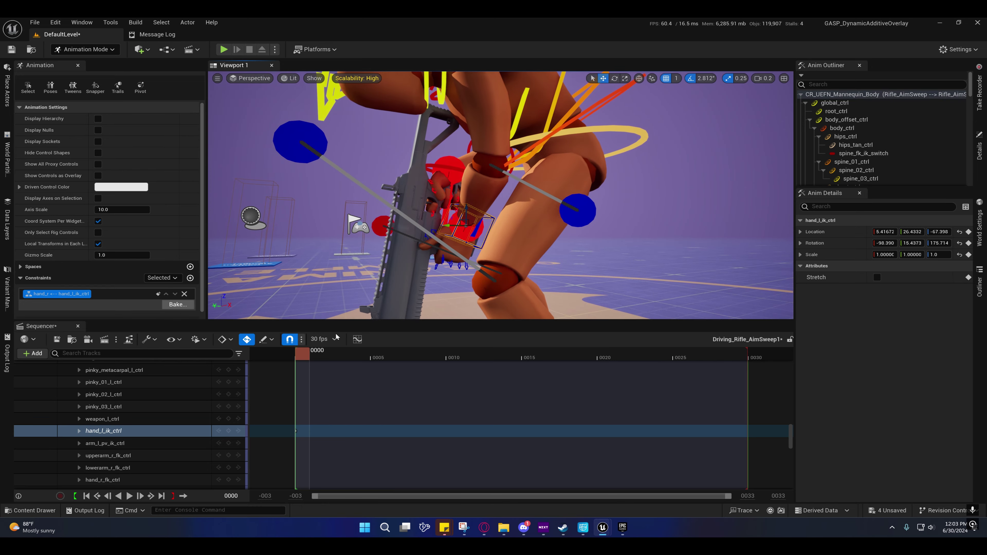
- Scrub to frame 9 and back to frame 0 to check the constrained hand, and delete the parent constraint
drag(301, 359, 435, 344)
key(s)
scroll(435, 305, up, 1)
right_drag(434, 311, 414, 290)
key(a)
key(d)
key(w)
key(s)
key(w)
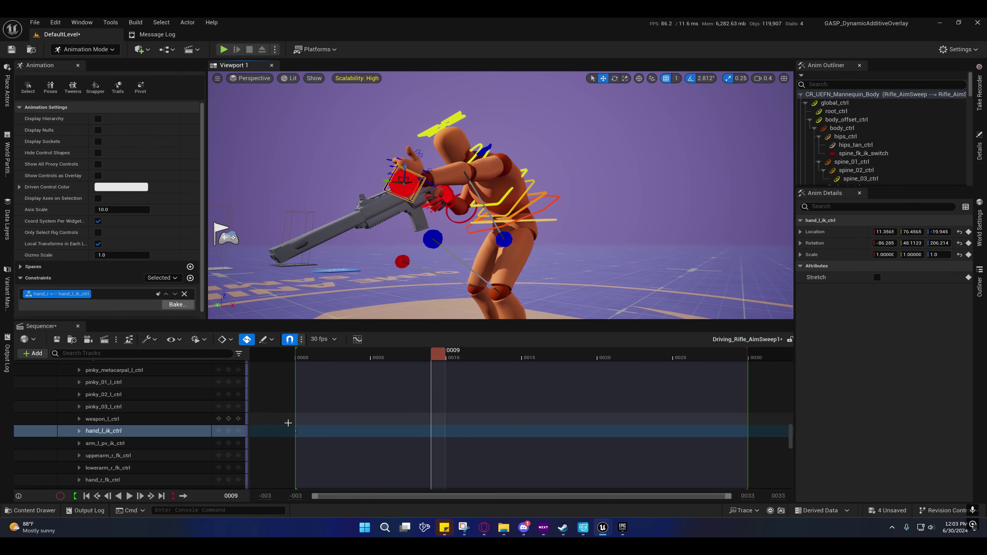
drag(428, 359, 302, 358)
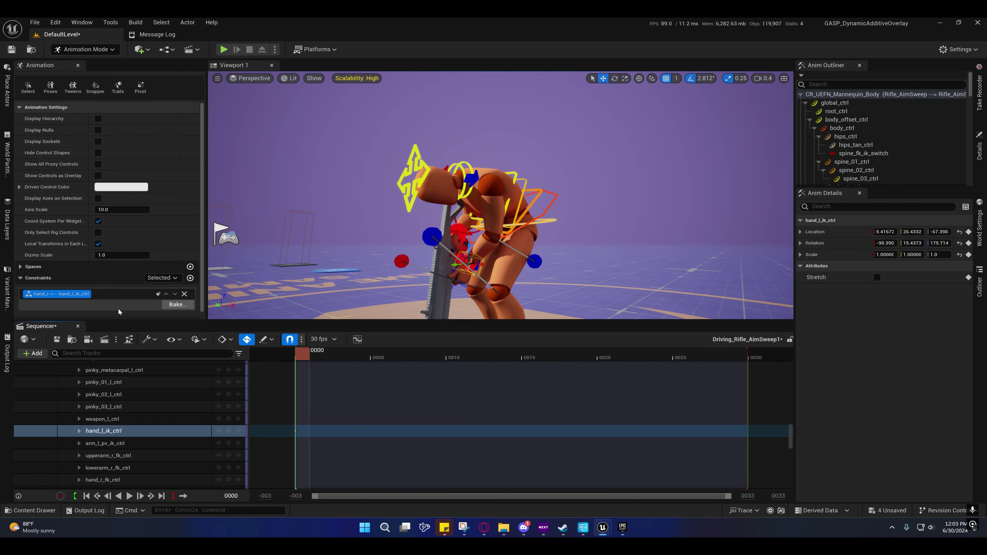
click(184, 294)
key(f)
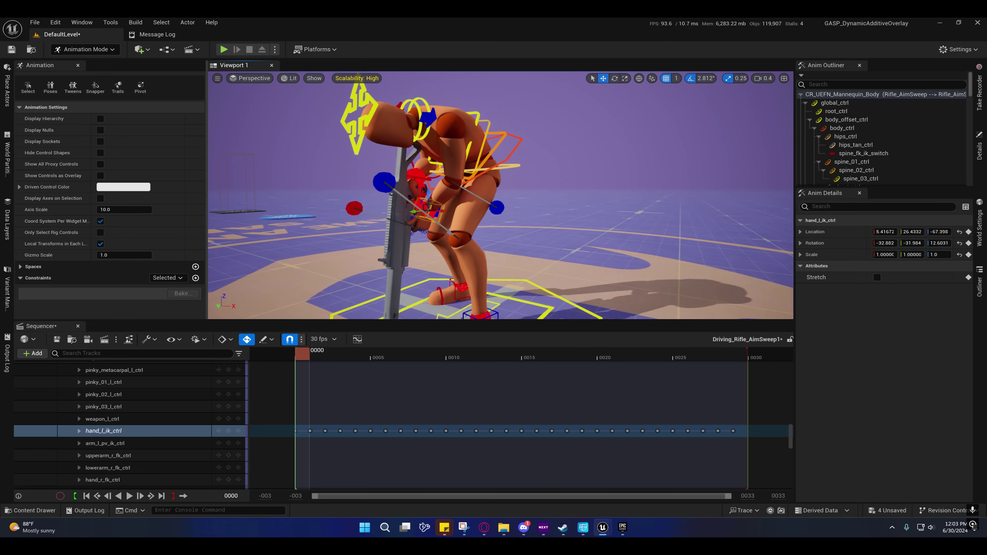
- Open the Snapper, dock it beside the Animation settings, and assign hand_l_ik_ctrl as the child
click(95, 87)
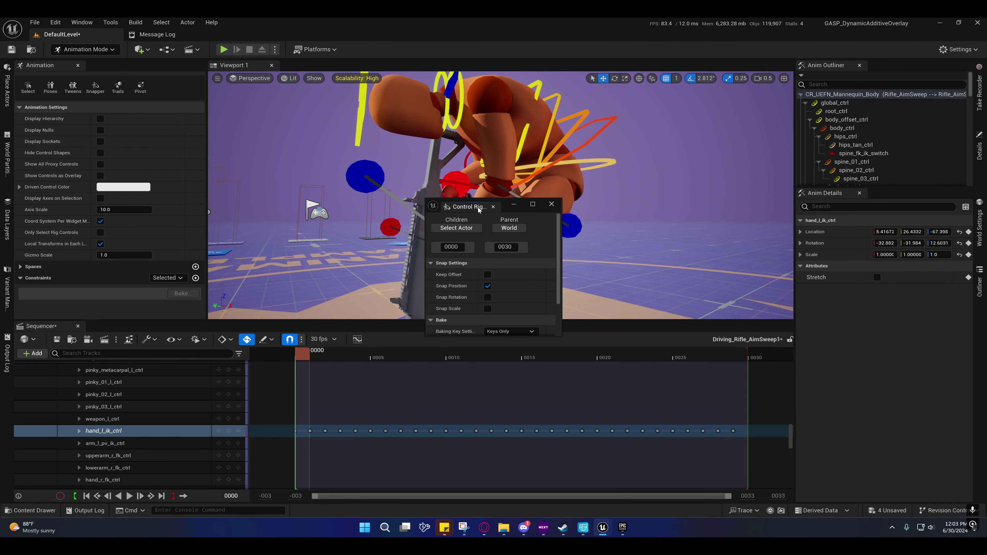
drag(478, 210, 127, 68)
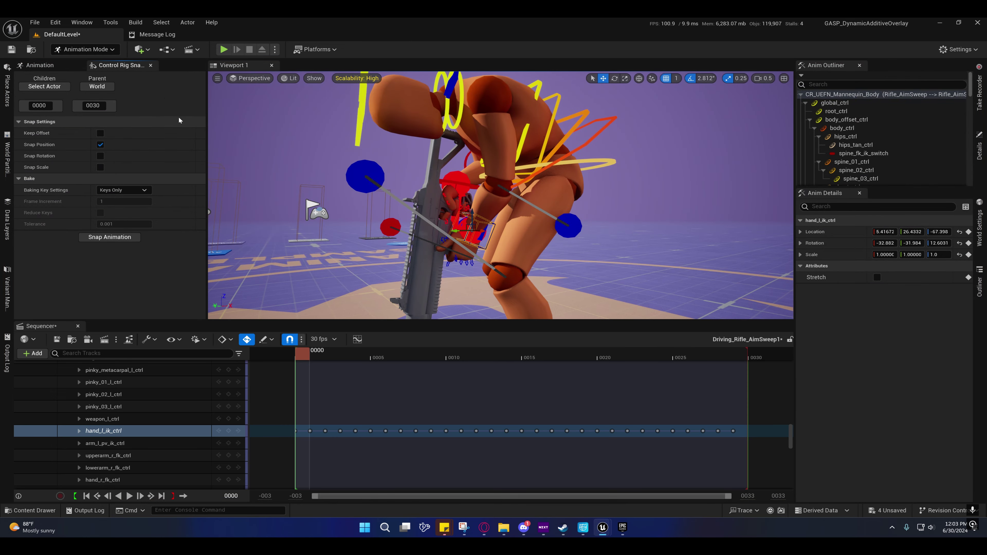
click(53, 87)
key(f)
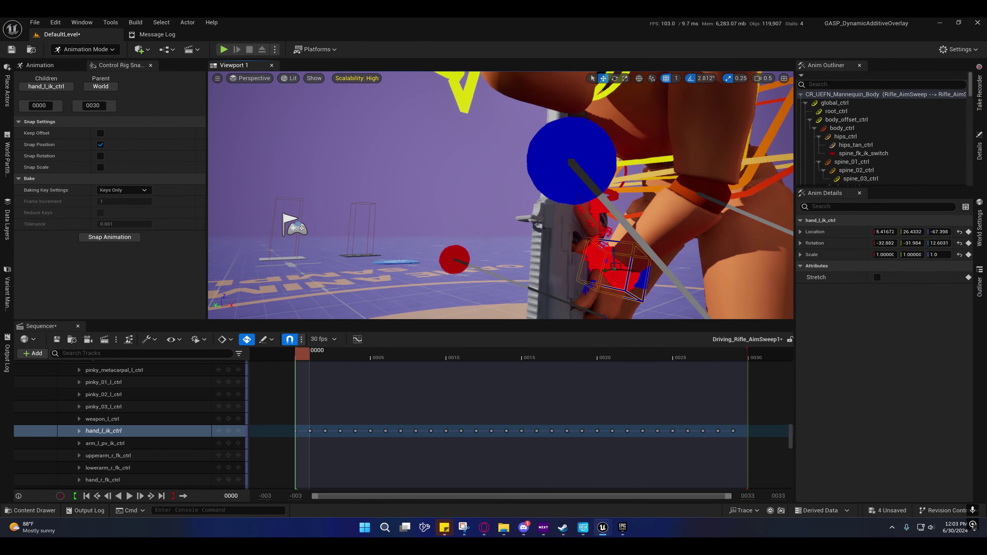
- Select hand_r_fk_ctrl at the right wrist and assign it as the snap parent
key(s)
right_drag(500, 195, 559, 194)
key(w)
scroll(500, 195, down, 1)
key(d)
key(a)
key(s)
key(w)
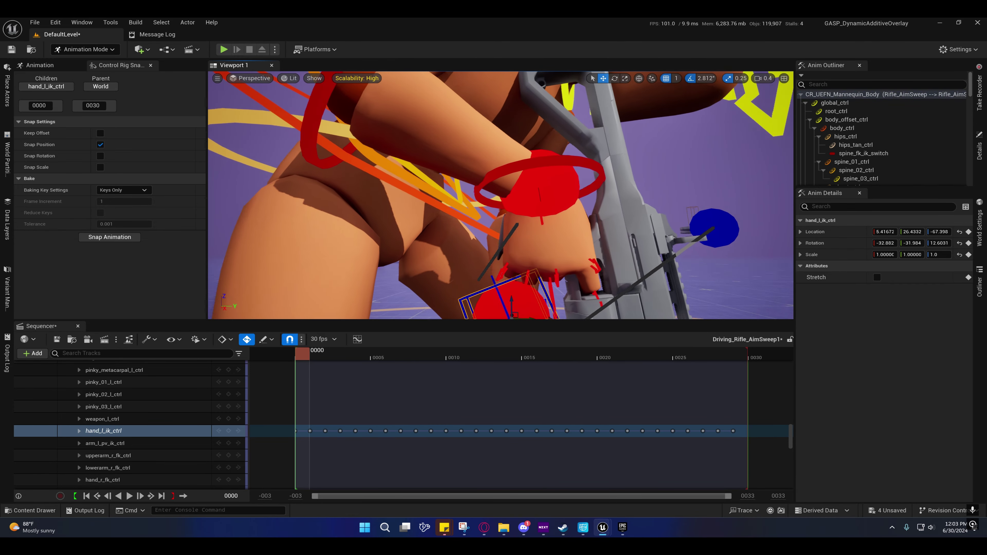
alt+drag(372, 206, 408, 196)
click(521, 168)
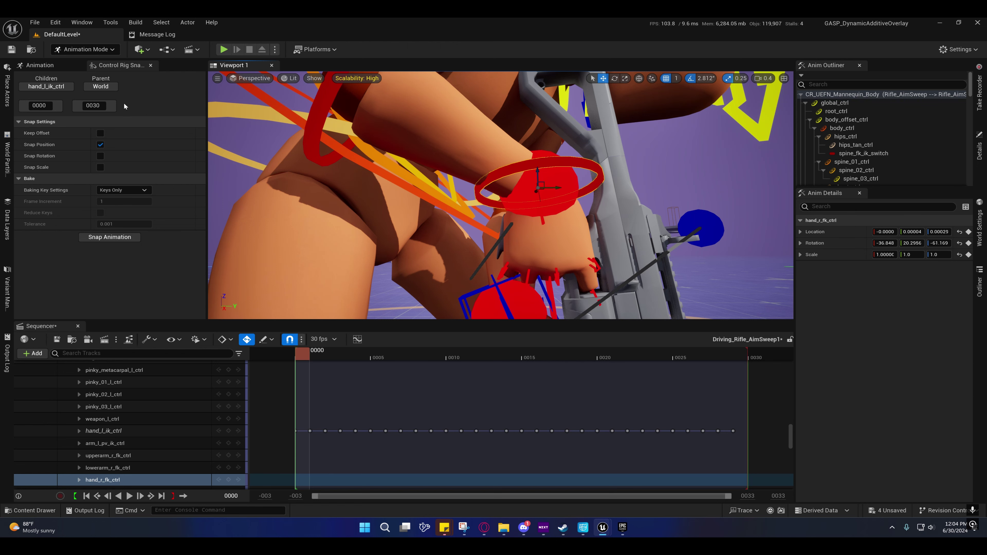
click(110, 86)
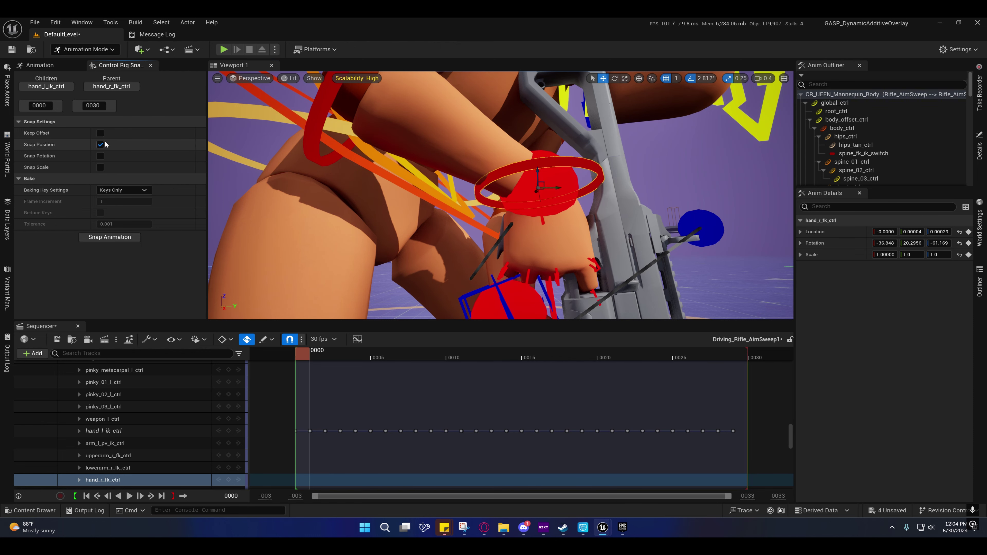
- Enable Keep Offset and Snap Rotation, set baking to All Frames, and snap the animation over frames 0 to 30
click(100, 156)
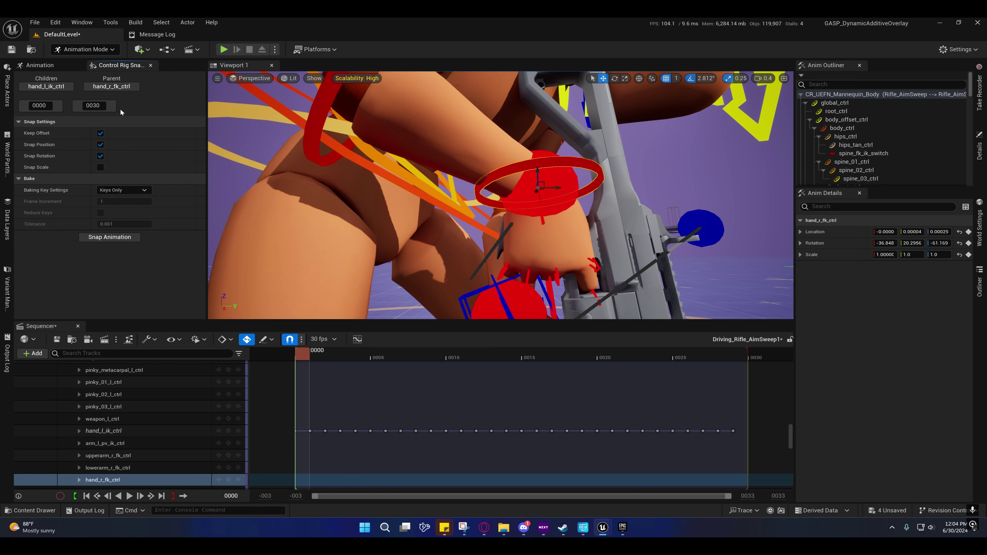
click(121, 190)
click(113, 206)
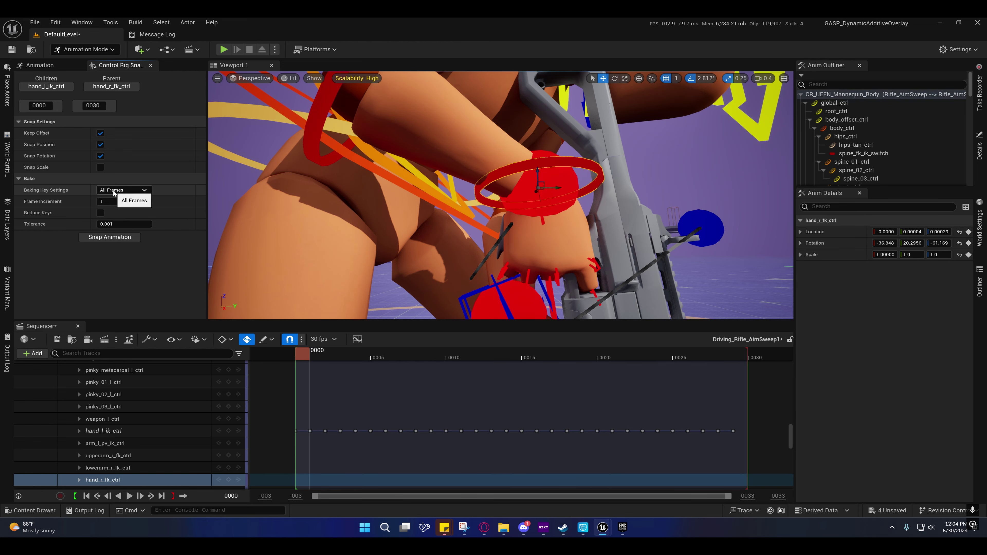
click(108, 237)
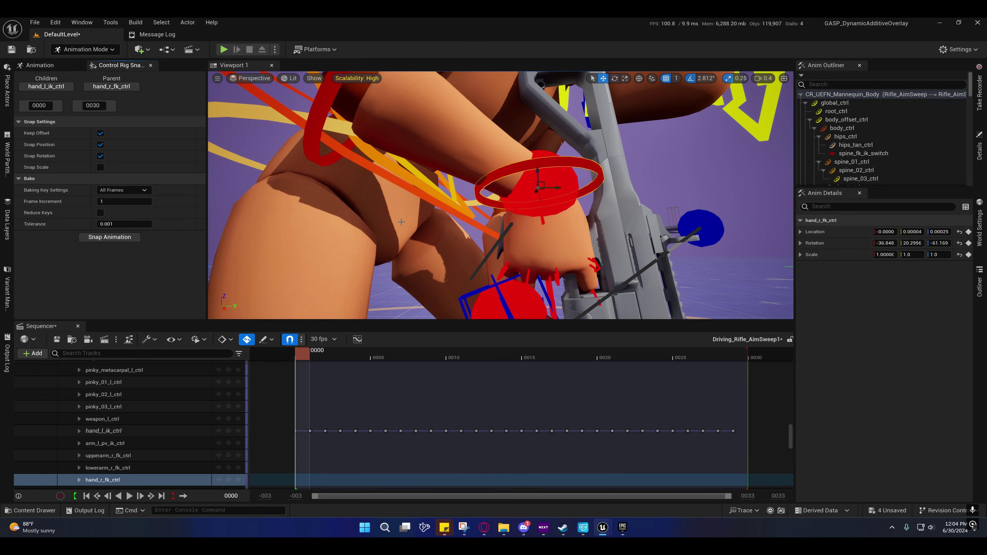
right_drag(500, 195, 358, 188)
scroll(500, 195, down, 2)
key(s)
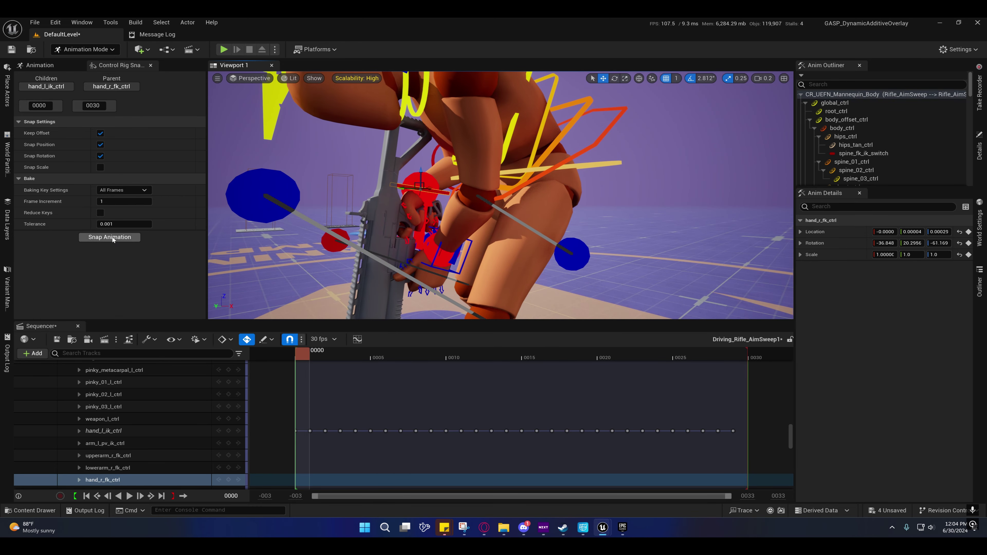
- Snap hand_l_ik_ctrl to hand_r_fk_ctrl over frames 0 to 30, and check the hands at frame 29
click(113, 237)
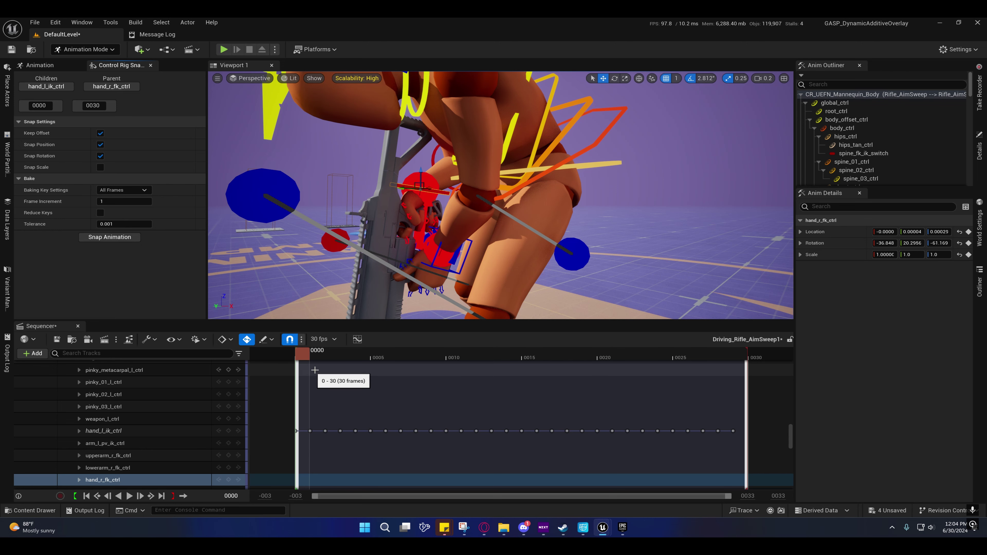
click(449, 270)
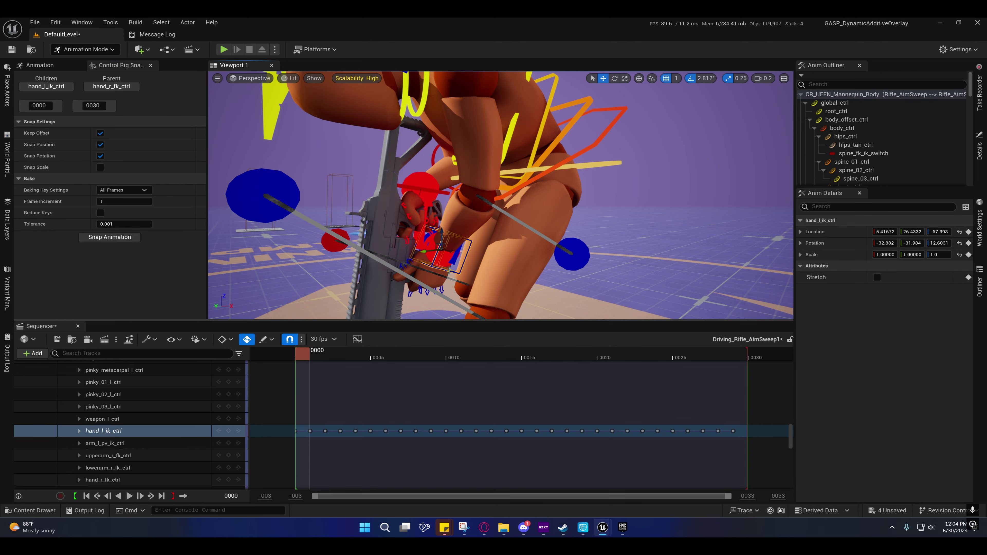
click(744, 384)
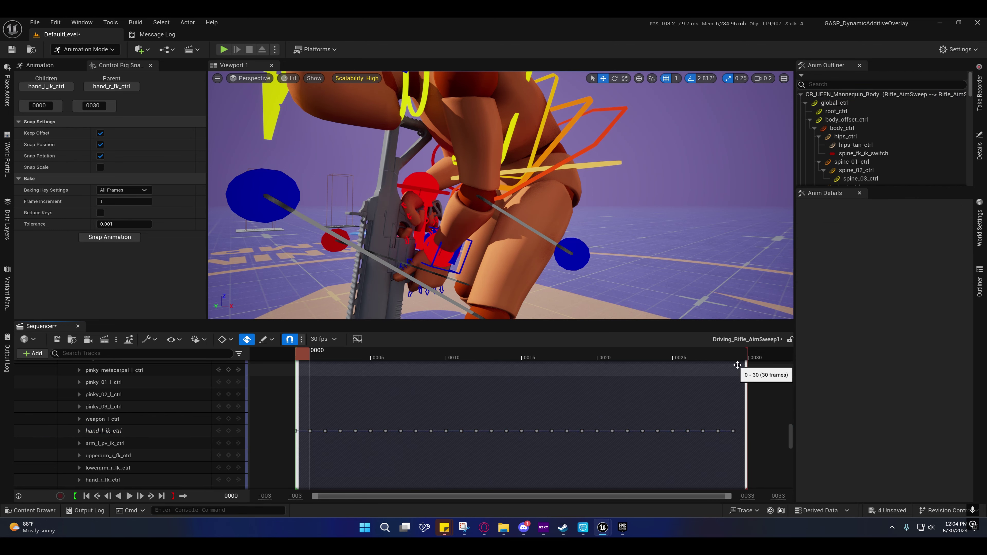
click(737, 354)
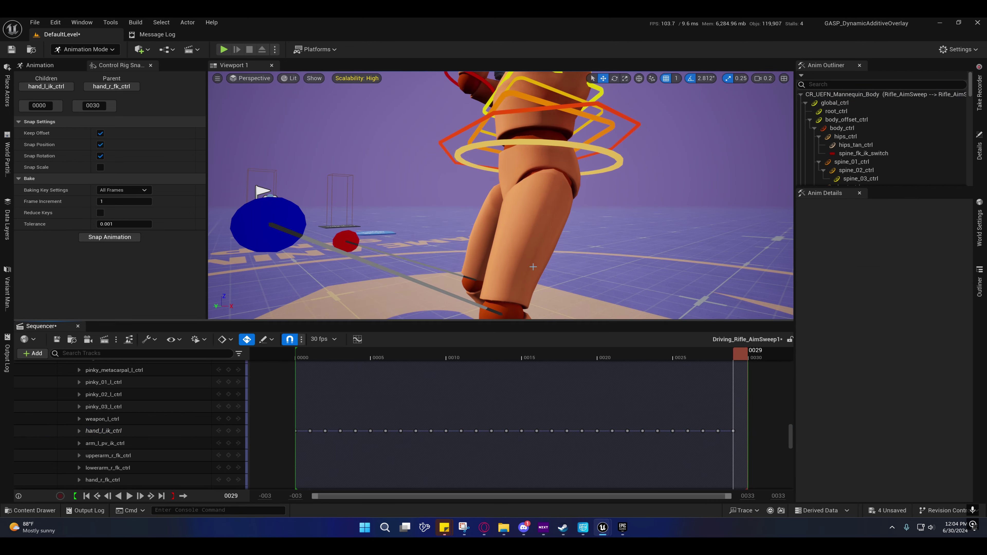
right_drag(532, 267, 583, 226)
scroll(532, 233, up, 1)
- Undo the accidental section move, and scrub to frames 20 and 30 to examine the left hand's grip on the rifle
drag(725, 363, 734, 380)
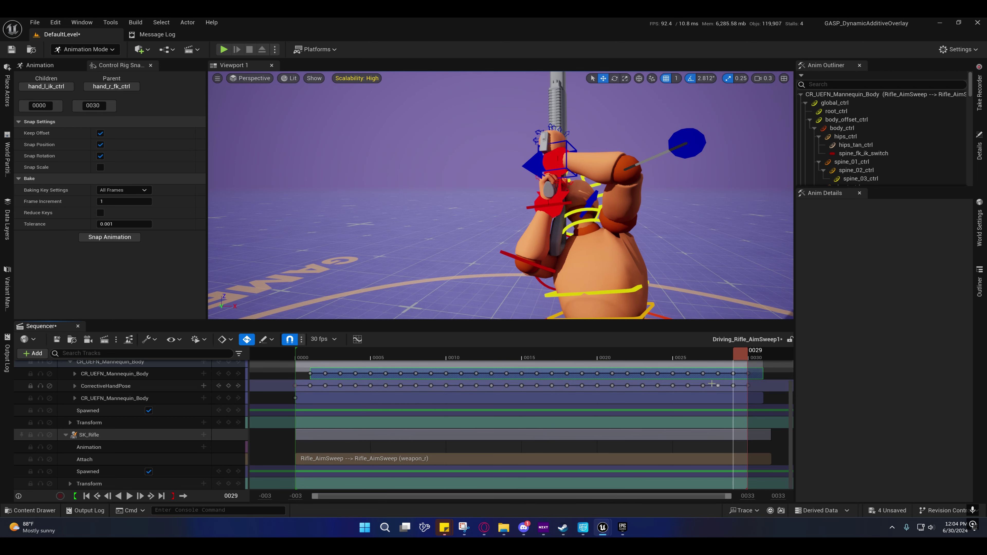
key(ctrl+z)
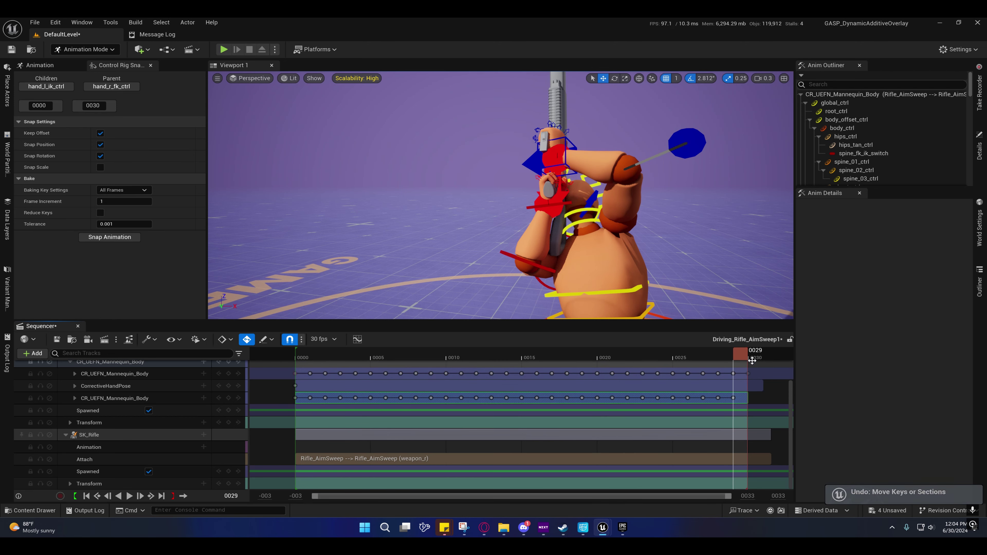
drag(740, 357, 607, 365)
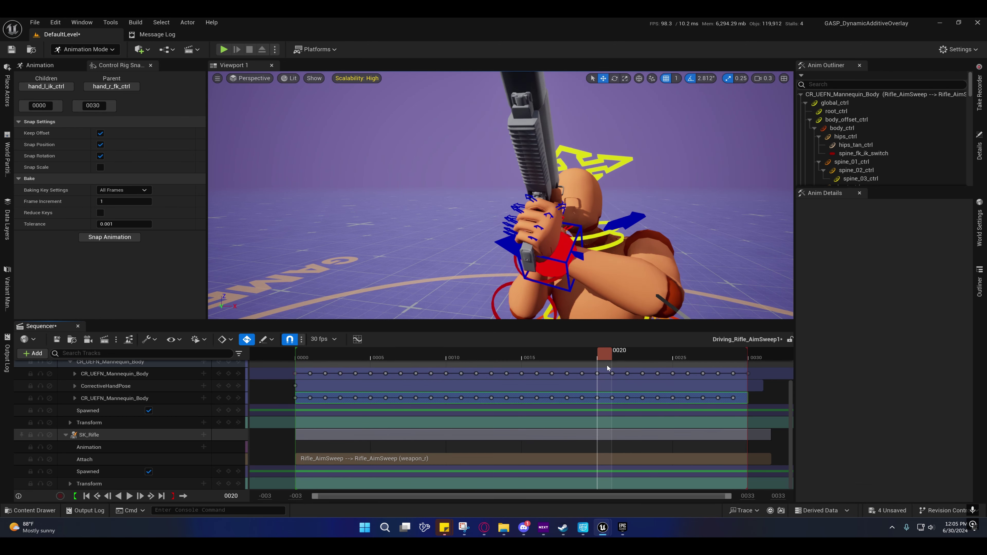
alt+drag(530, 107, 661, 111)
right_drag(447, 198, 427, 199)
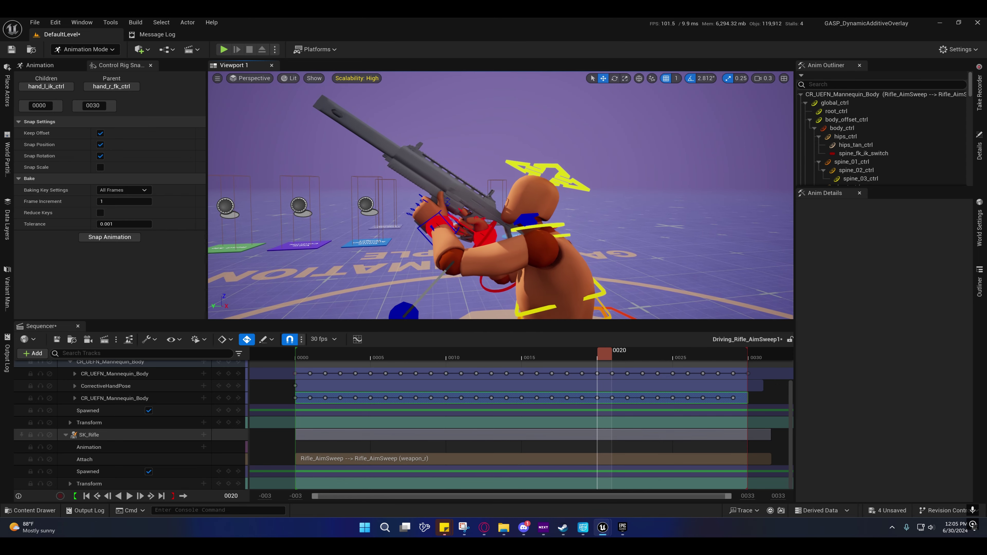
drag(604, 356, 754, 364)
right_drag(622, 264, 524, 245)
scroll(536, 249, down, 1)
right_drag(500, 195, 521, 190)
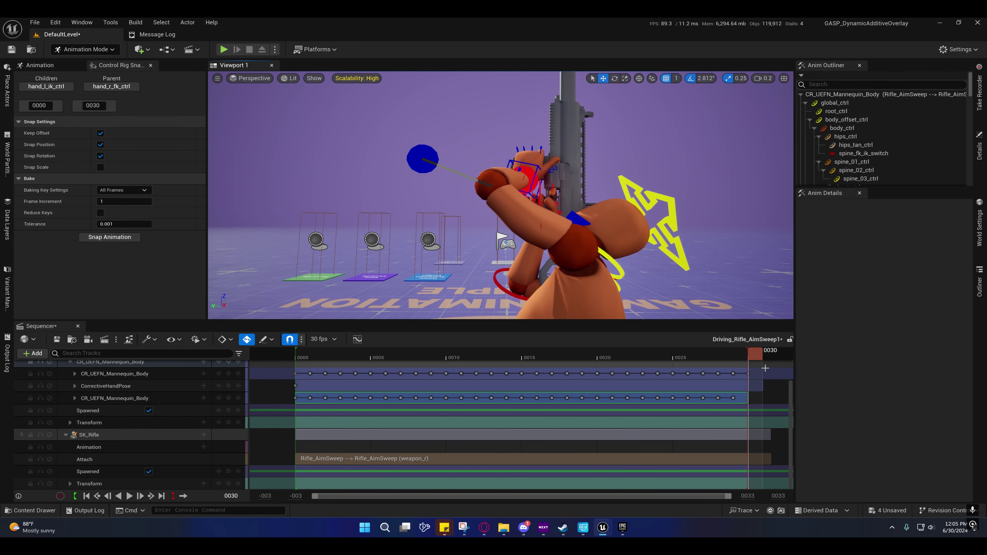
- Extend the additive CR_UEFN_Mannequin_Body section to frame 31, return to frame 0, and snap the left hand again
drag(749, 399, 765, 399)
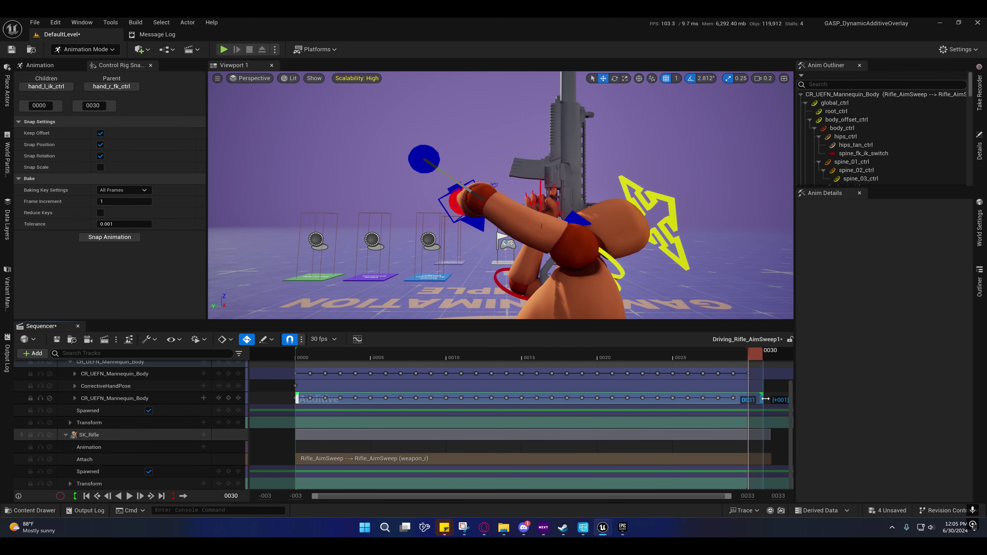
drag(756, 356, 303, 358)
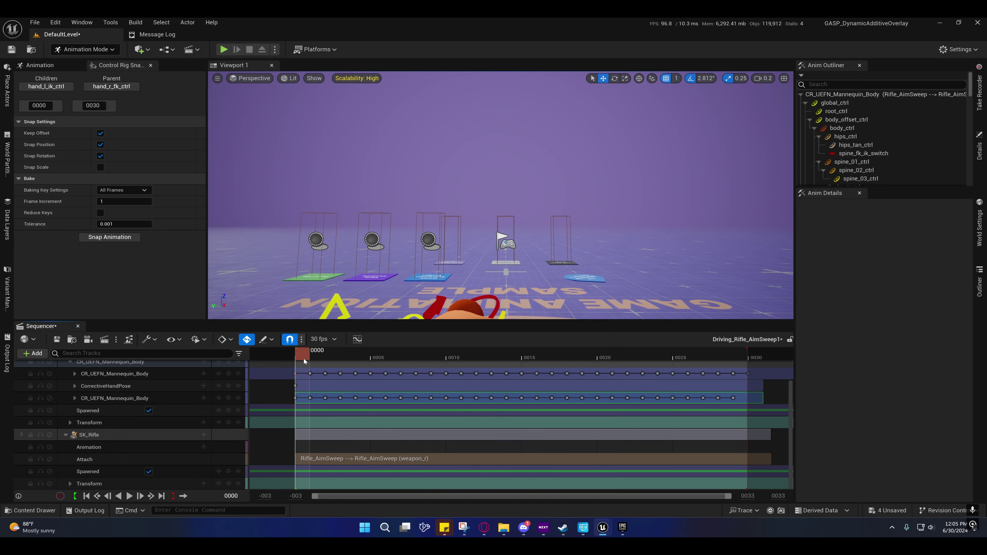
right_drag(381, 256, 358, 262)
scroll(381, 256, up, 1)
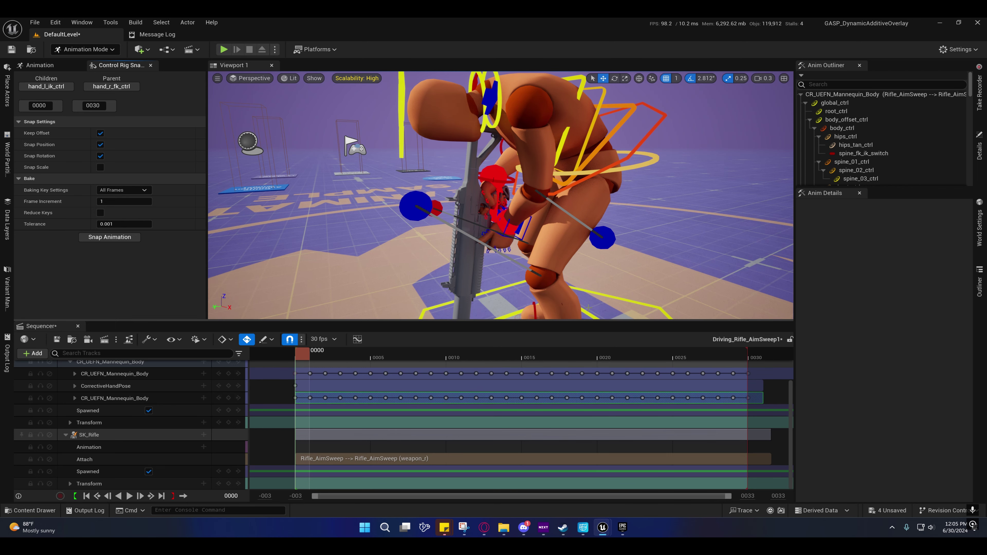
- Scrub to frame 30 and back to frame 0 to check the left hand over the whole animation
drag(318, 353, 754, 352)
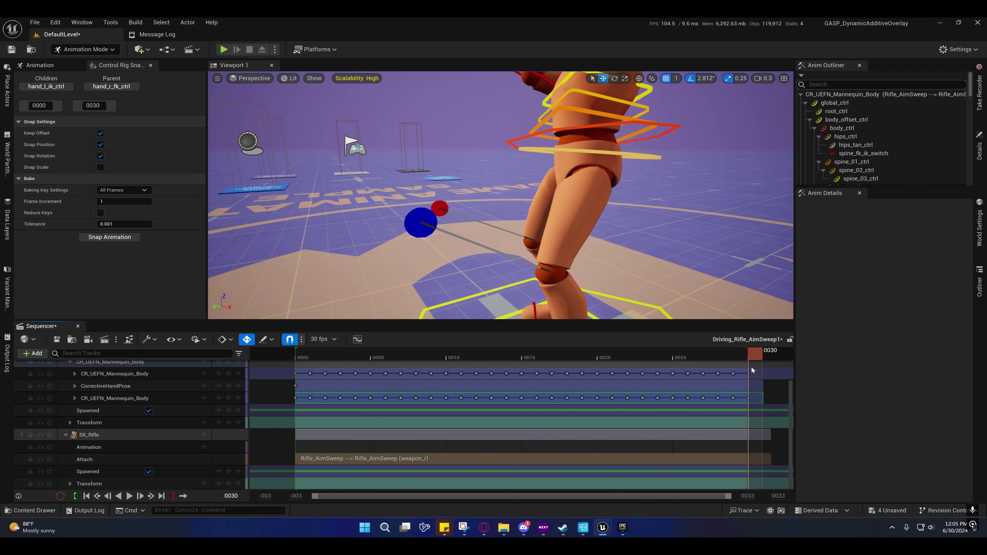
right_drag(500, 195, 501, 255)
key(w)
key(s)
key(s)
drag(757, 356, 149, 368)
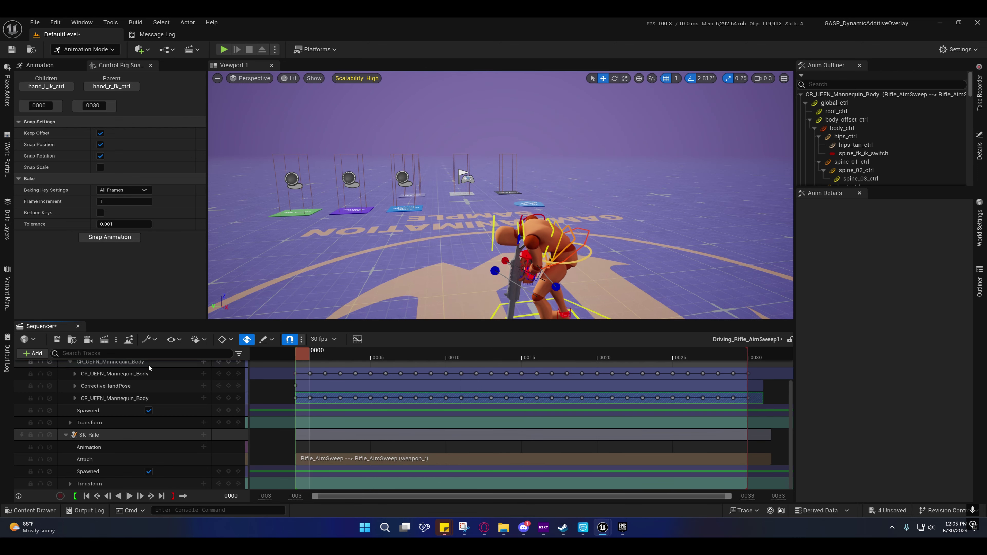
- Close the Rifle_AimSweep sequence and open Rifle_M4A1_Poses from the ALS_Poses/Lyra_Rifle animation folder
click(79, 327)
click(12, 512)
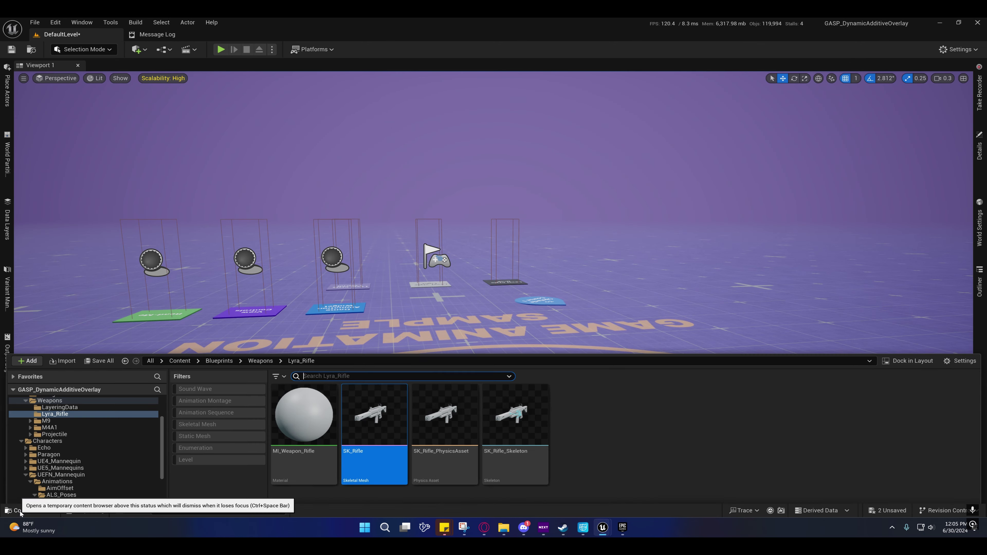
scroll(87, 478, down, 5)
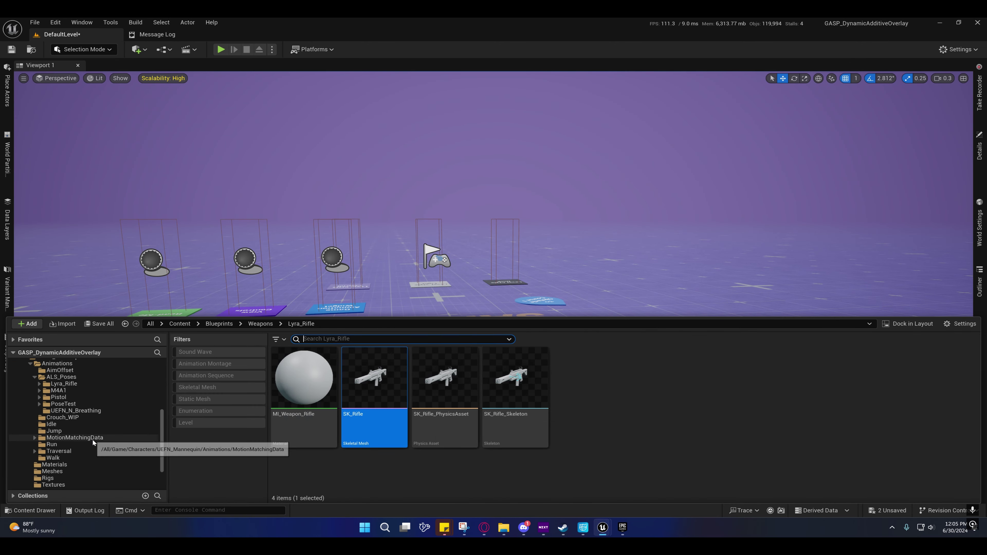
click(64, 383)
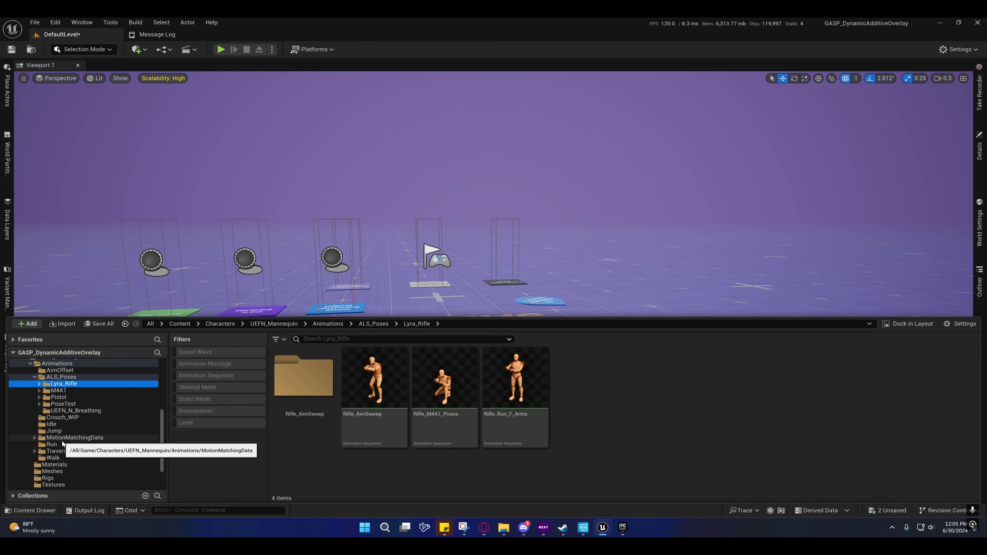
double_click(446, 387)
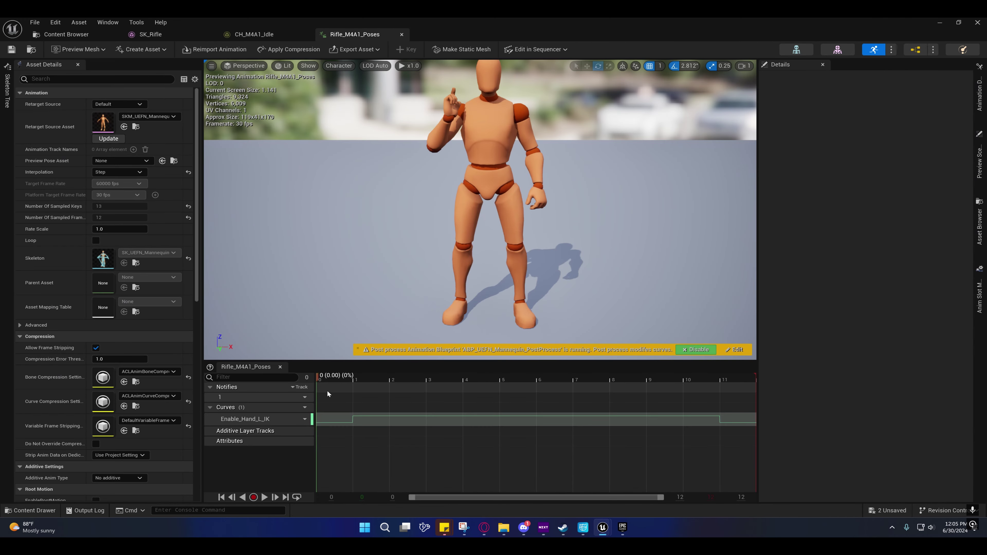
- Rename the Rifle_M4A1_Poses animation in the Lyra_Rifle folder as Rifle_Poses
scroll(408, 287, down, 5)
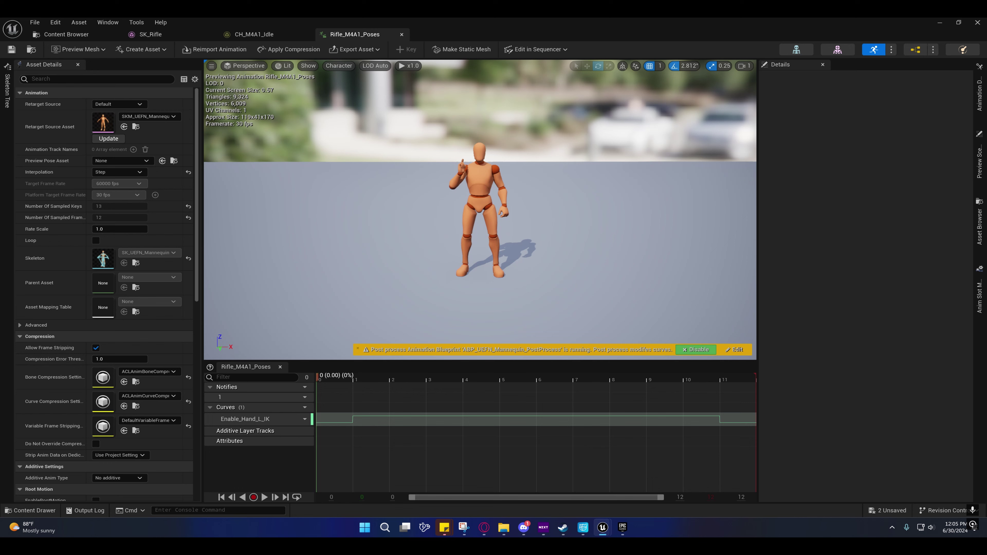
click(44, 511)
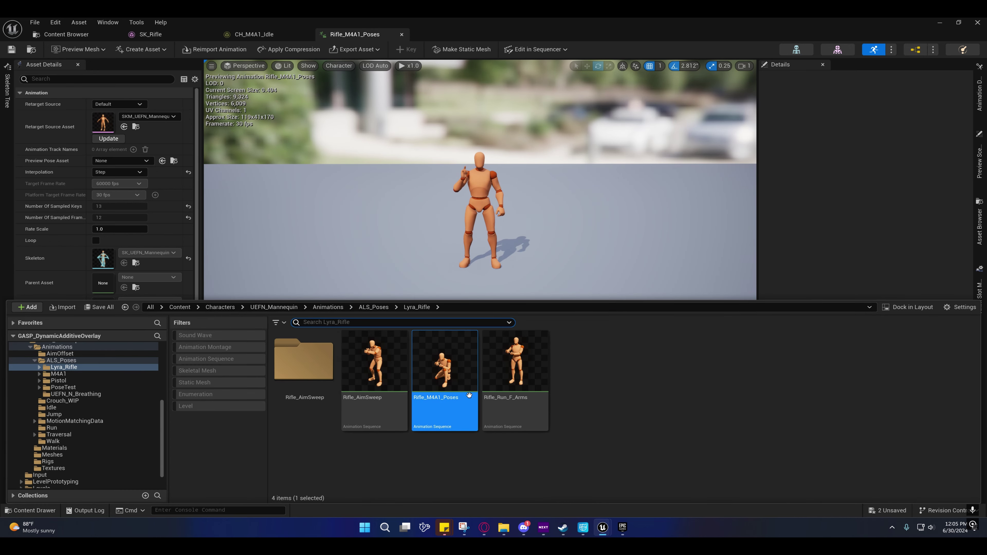
click(445, 400)
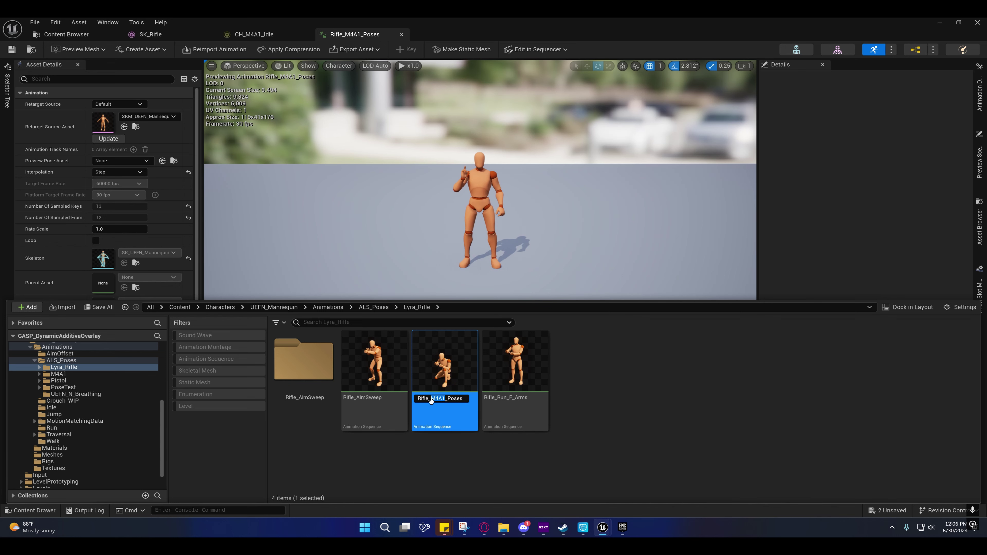
key(Return)
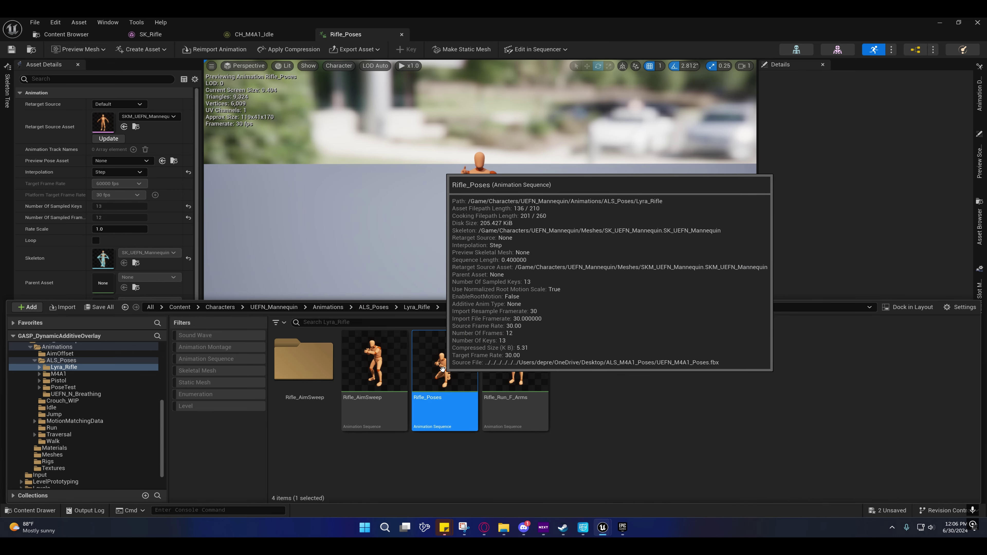
- Bake Rifle_Poses to the CR_UEFN_Mannequin_Body control rig without reducing keys, and return to the level's sequence
click(531, 49)
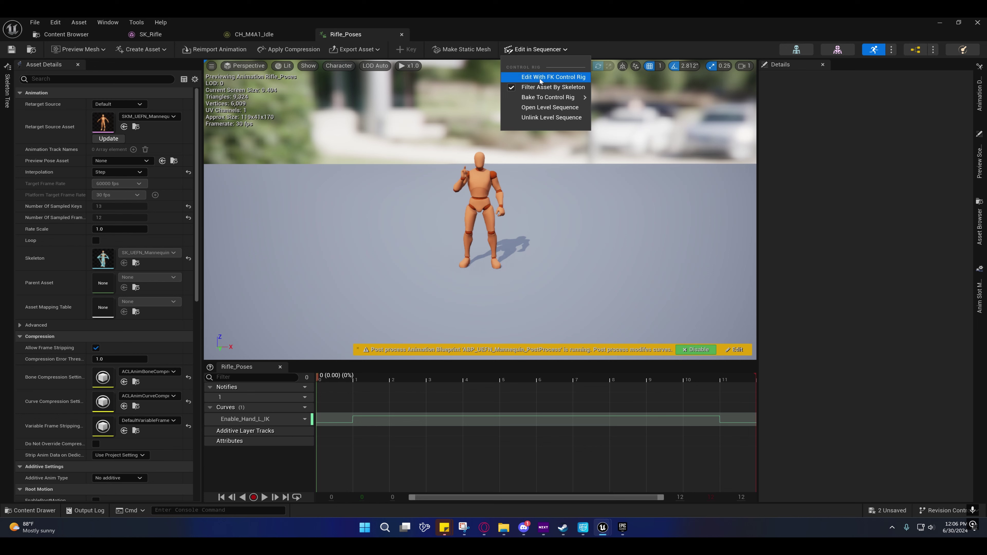
mouse_move(553, 101)
click(617, 112)
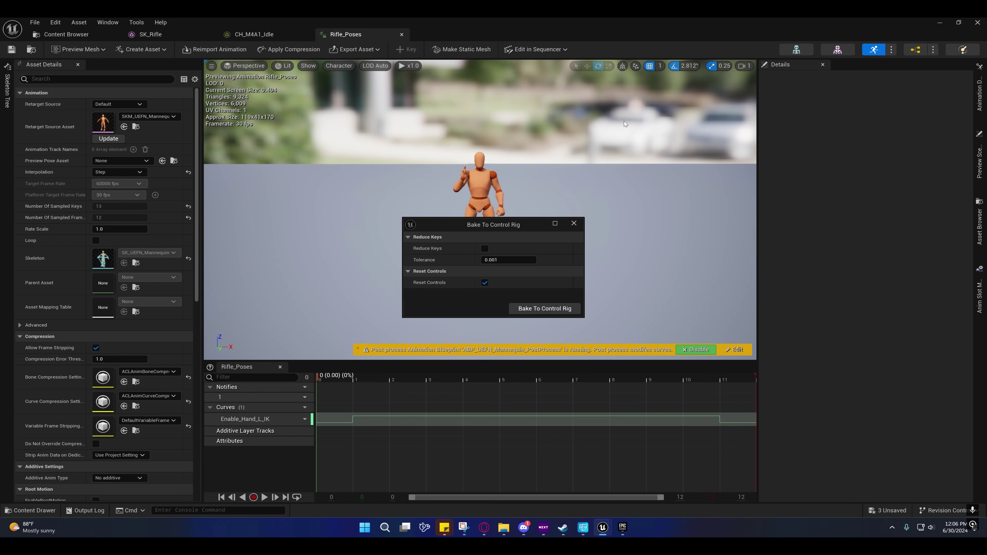
click(536, 308)
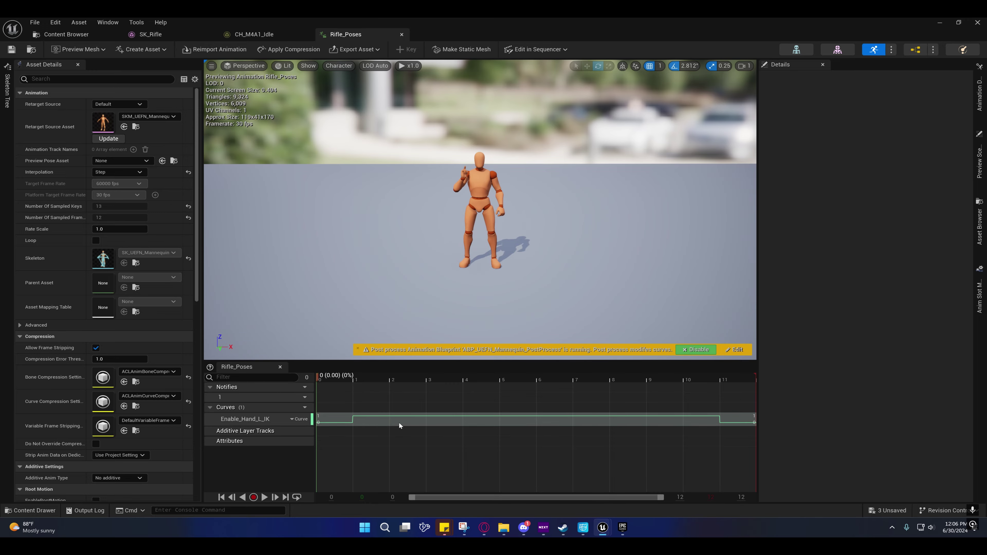
click(939, 22)
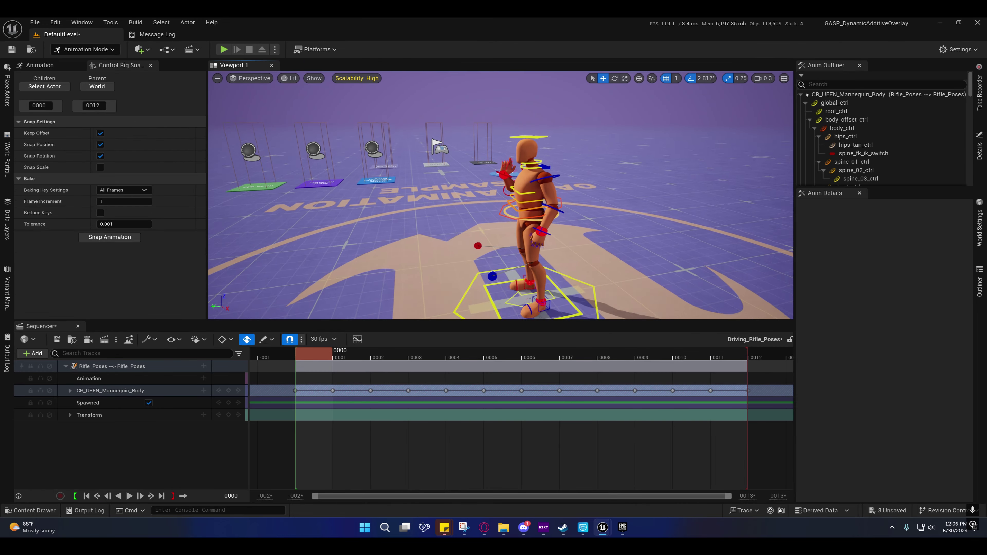
- Place the SK_Rifle skeletal mesh from the Weapons/Lyra_Rifle folder on the floor beside the mannequin
key(s)
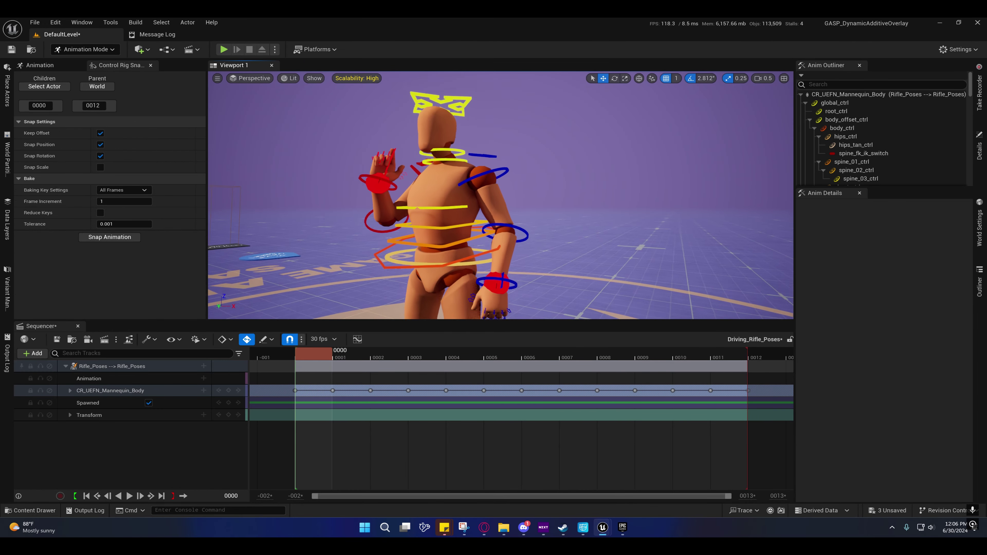
scroll(501, 195, down, 1)
key(w)
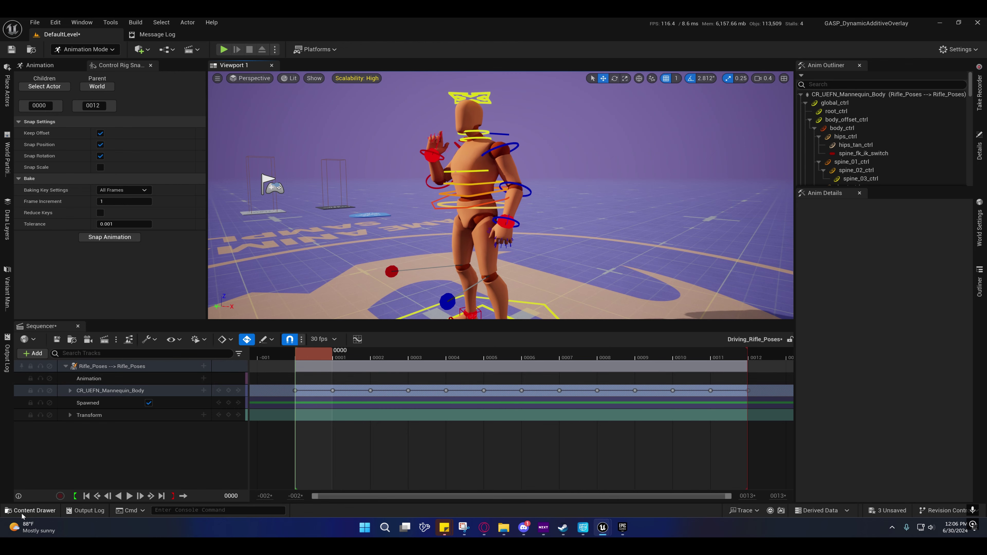
click(34, 511)
scroll(68, 416, up, 2)
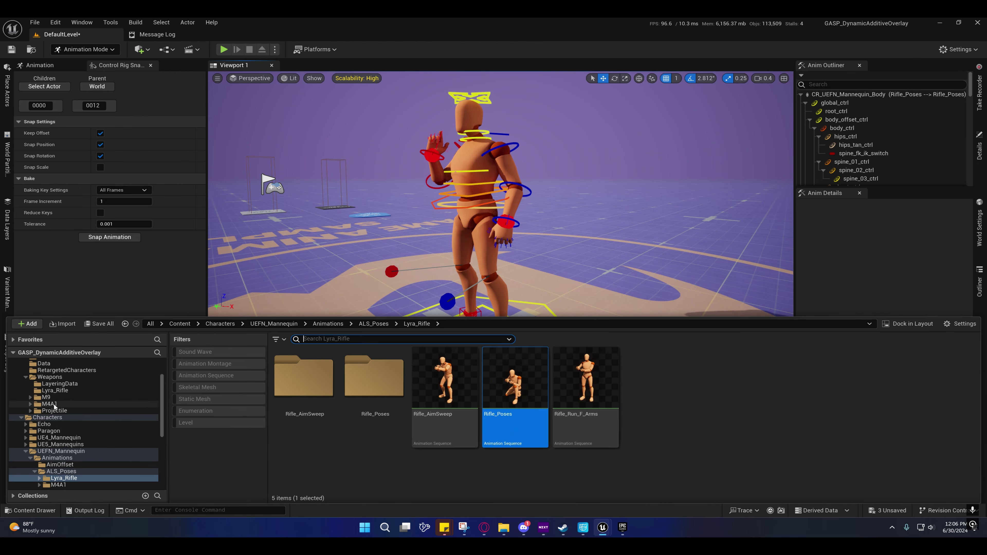
click(54, 390)
drag(374, 379, 393, 280)
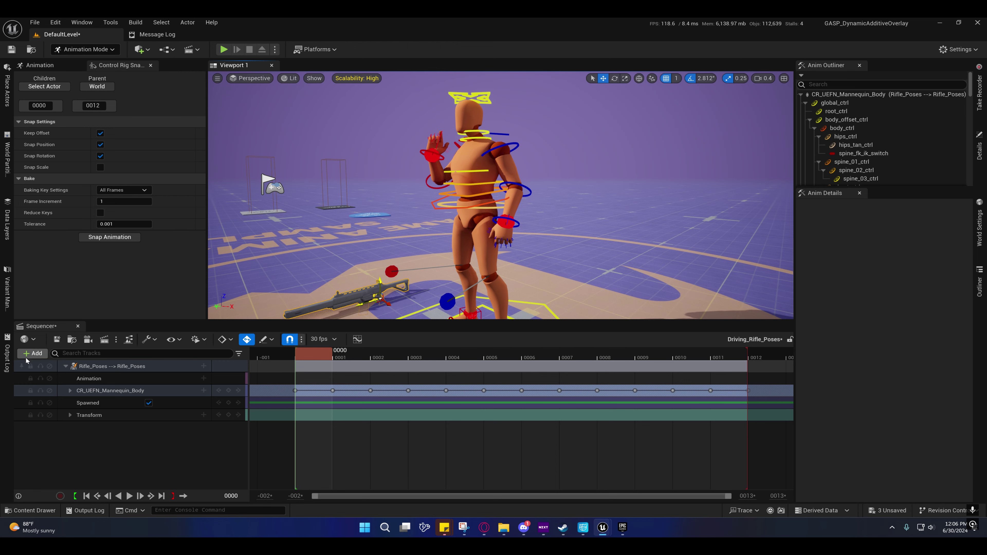
- Add the SK_Rifle actor to the Rifle_Poses sequence and convert it to a spawnable
click(33, 353)
mouse_move(66, 200)
click(183, 205)
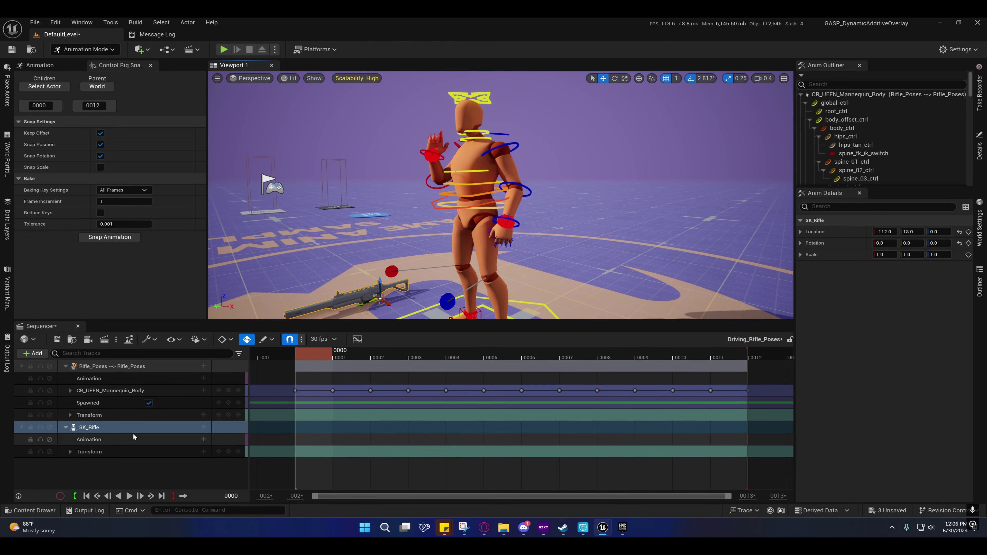
right_click(95, 428)
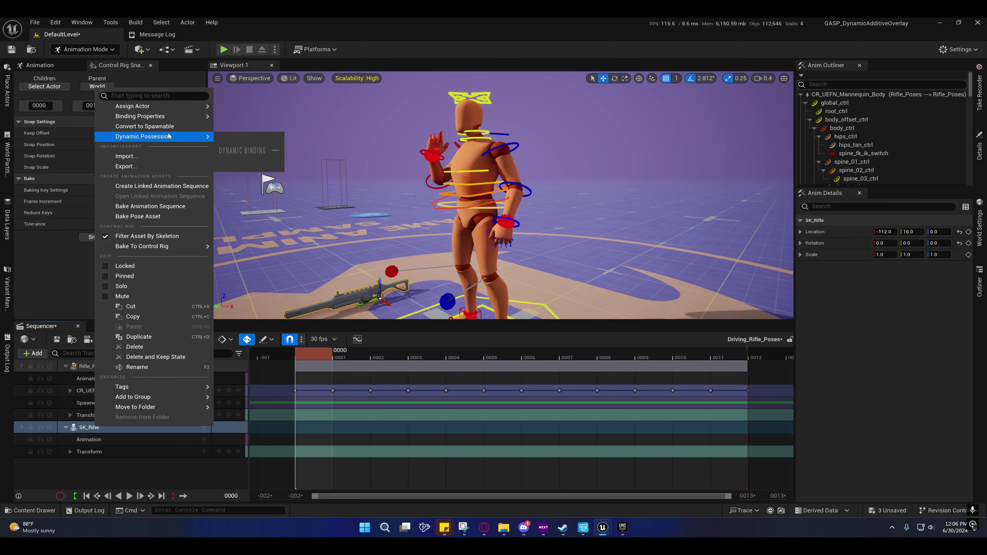
click(145, 126)
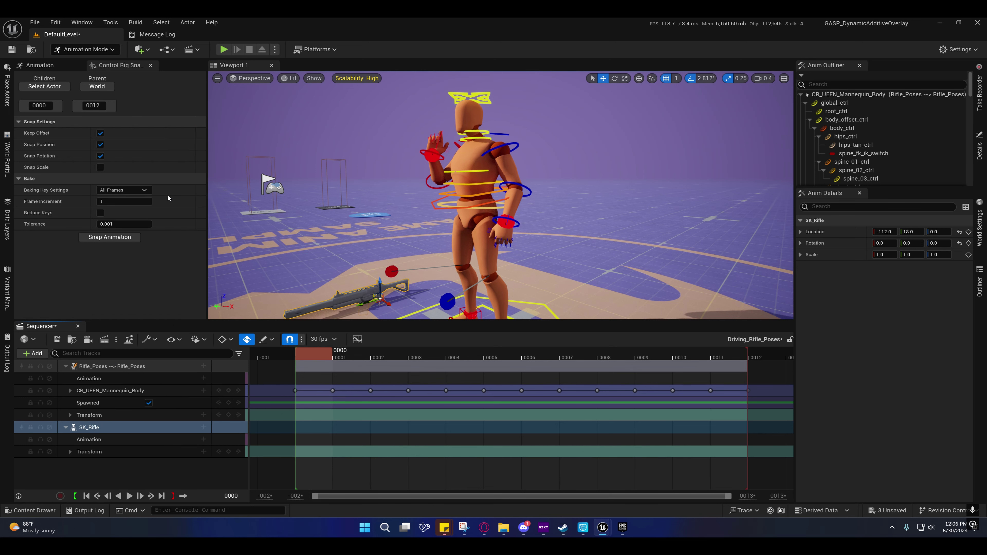
- Attach SK_Rifle to the weapon_r bone of Rifle_Poses and reset the rifle's location and rotation to zero
click(204, 427)
mouse_move(287, 308)
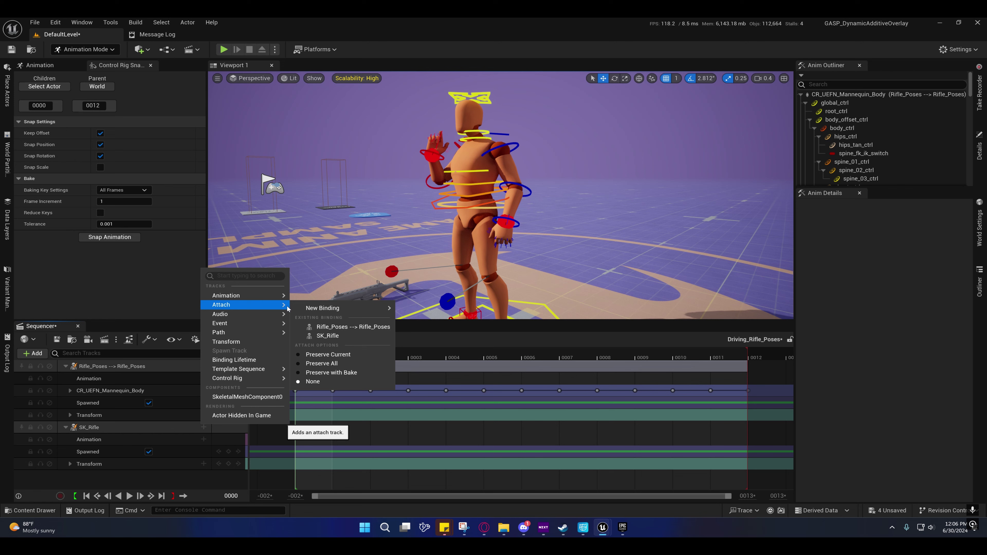
click(343, 328)
text(wea)
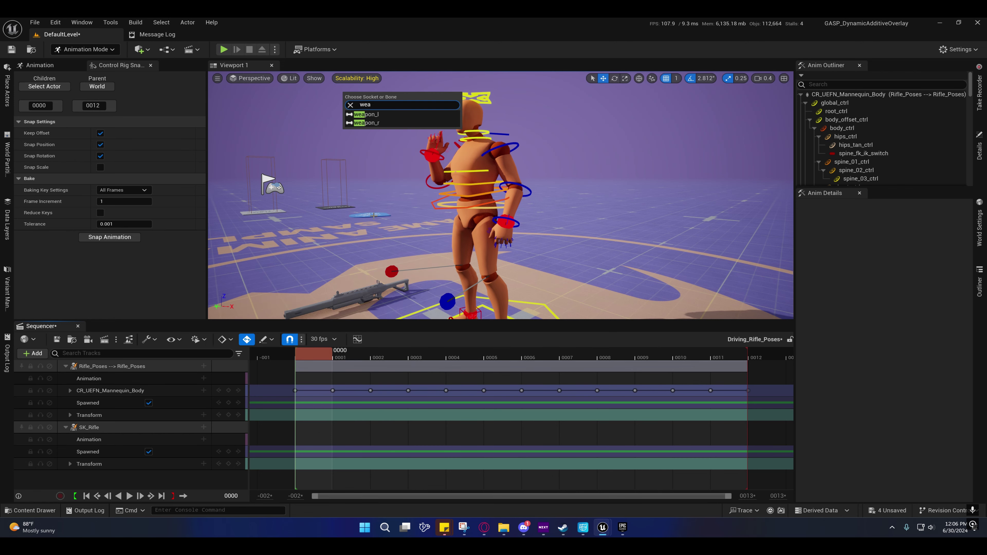
click(373, 123)
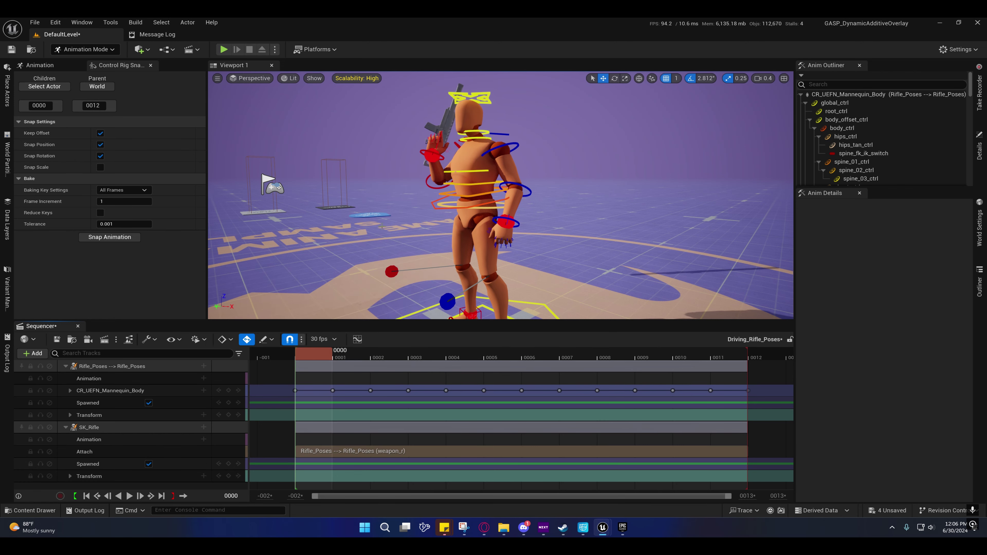
click(446, 125)
click(958, 232)
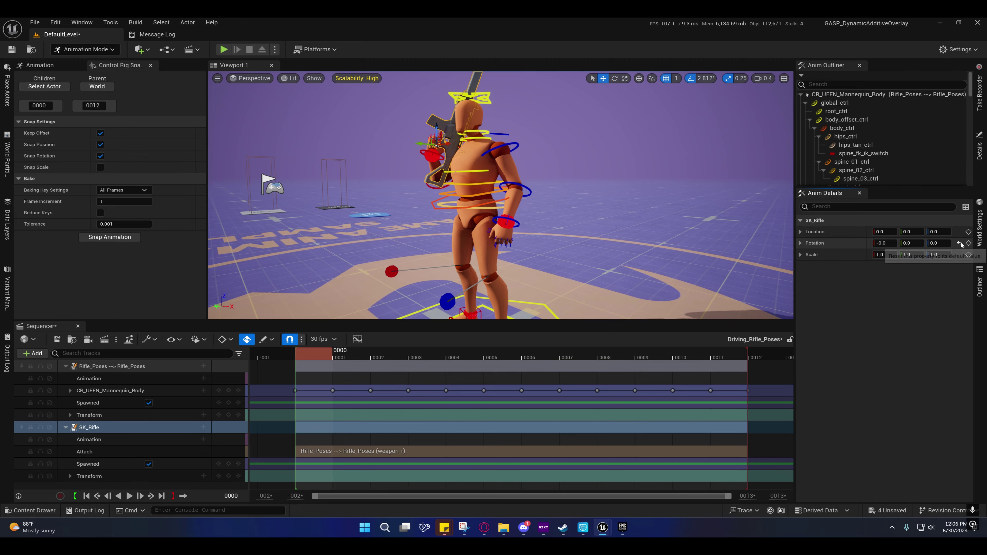
- Examine how the attached rifle sits in the mannequin's right hand from the side and the front
key(a)
right_drag(500, 195, 468, 197)
scroll(500, 195, up, 1)
key(w)
key(w)
key(e)
key(a)
scroll(501, 195, down, 2)
key(d)
key(s)
key(d)
key(w)
key(w)
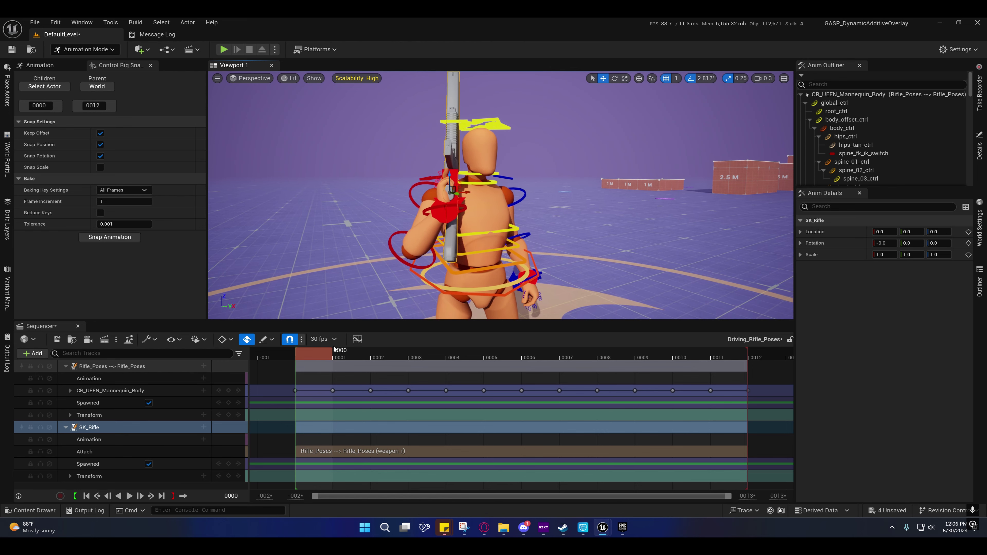
- Turn on Disable Post Process Blueprint for the Rifle_Poses mannequin actor
click(114, 367)
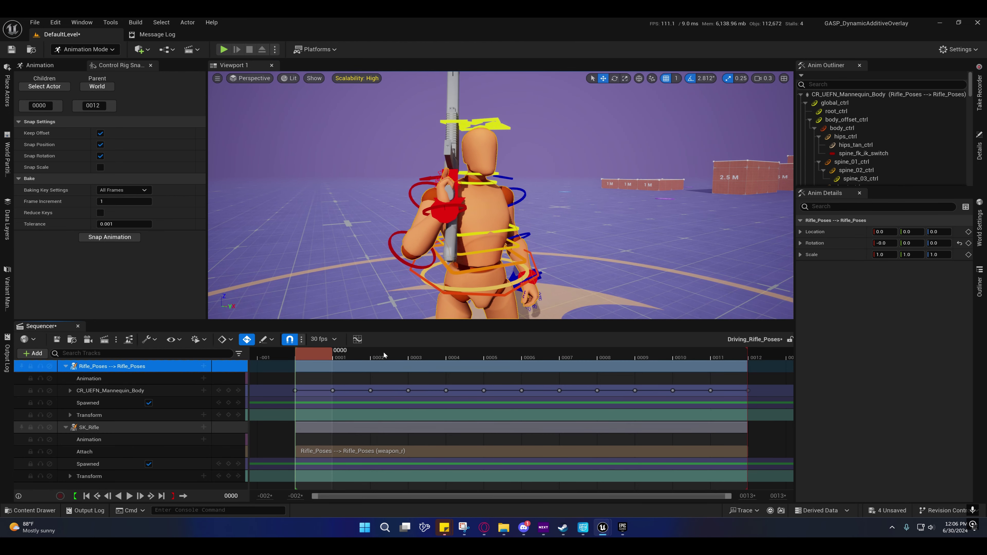
click(95, 390)
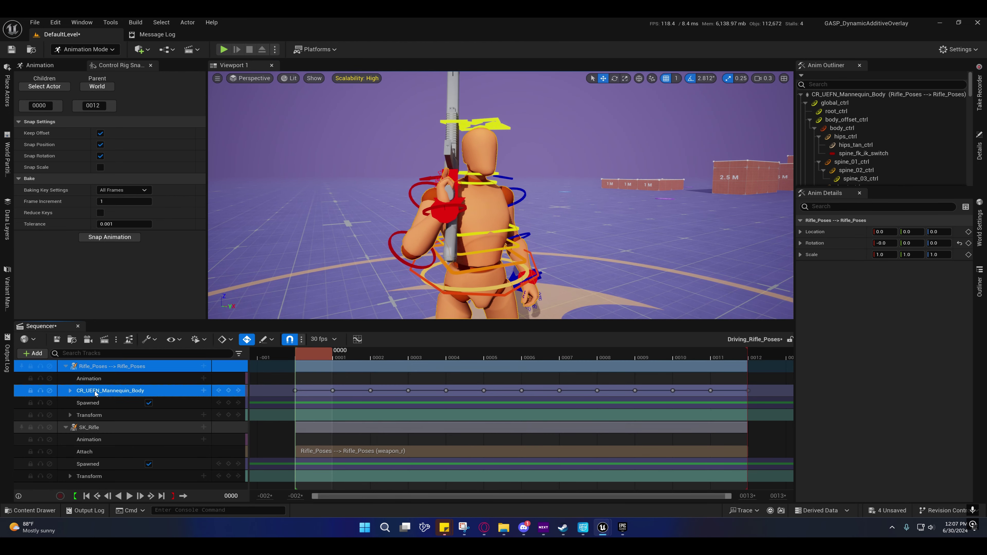
click(103, 367)
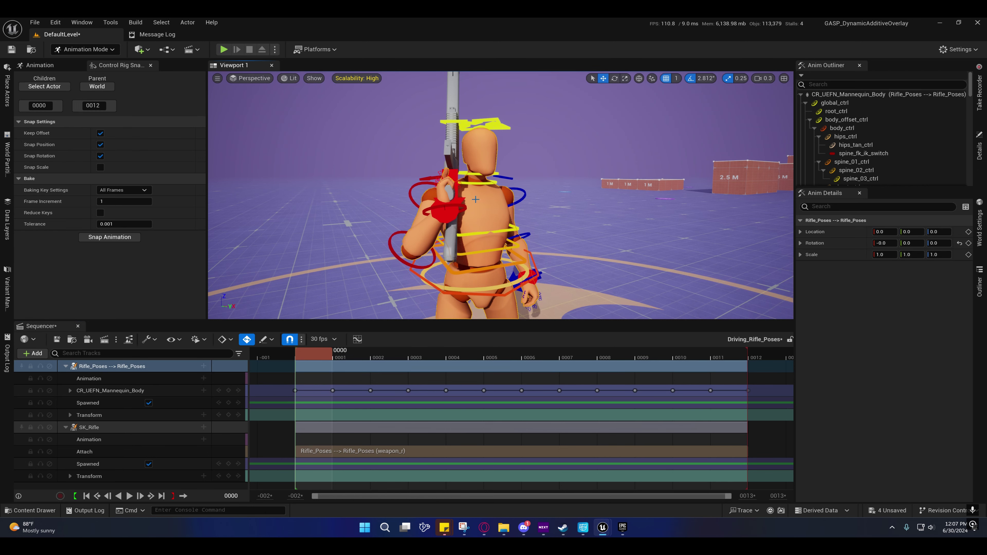
click(979, 159)
click(979, 190)
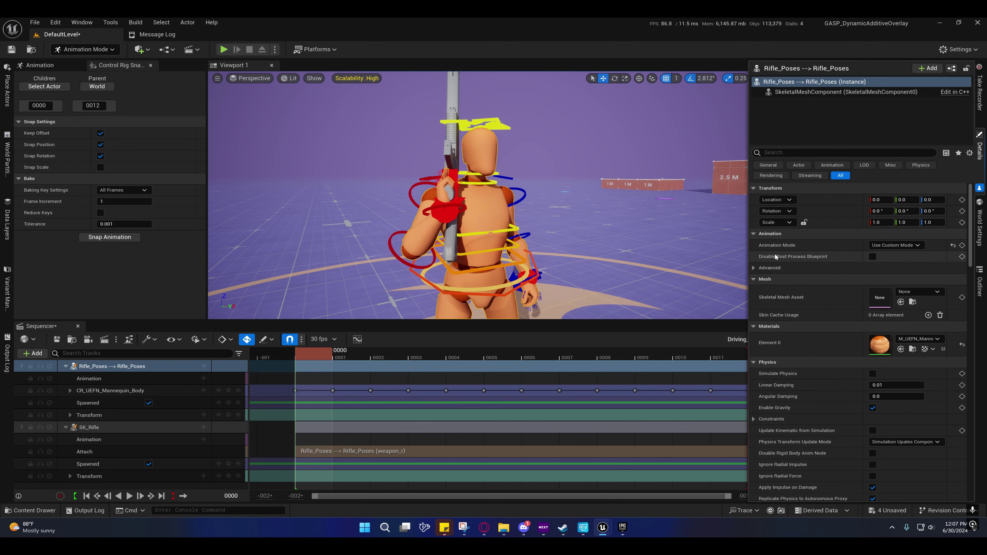
click(873, 256)
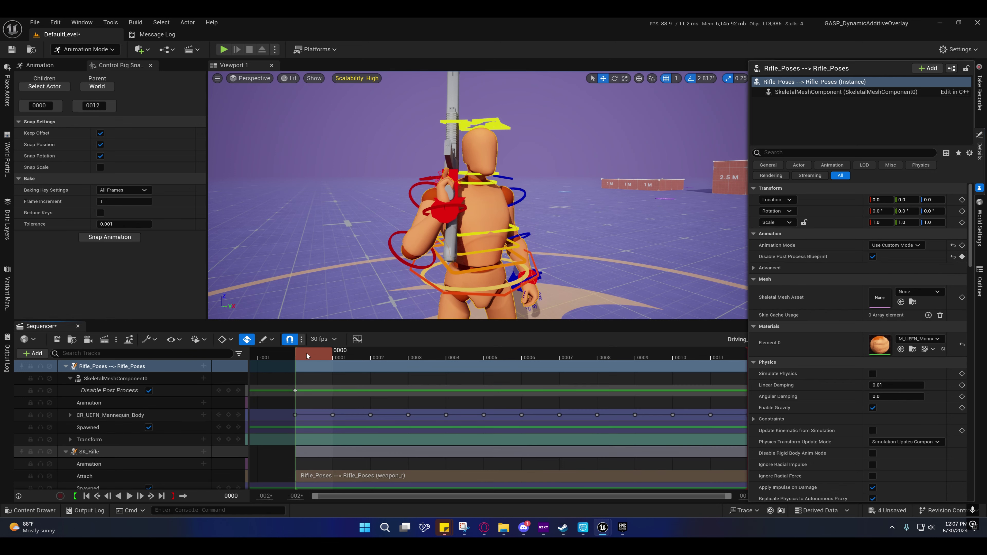
- Inspect the mannequin's legs and feet and the right hand's grip on the rifle at the first frame
mouse_move(306, 354)
mouse_down()
mouse_move(338, 351)
mouse_move(312, 354)
mouse_up()
right_drag(452, 310, 432, 296)
right_drag(265, 299, 261, 297)
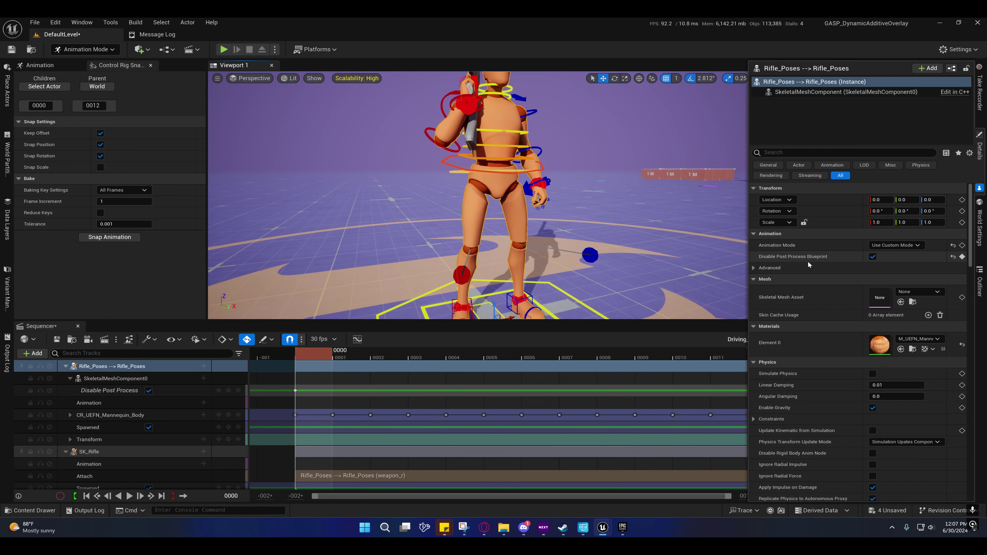
alt+drag(583, 233, 563, 210)
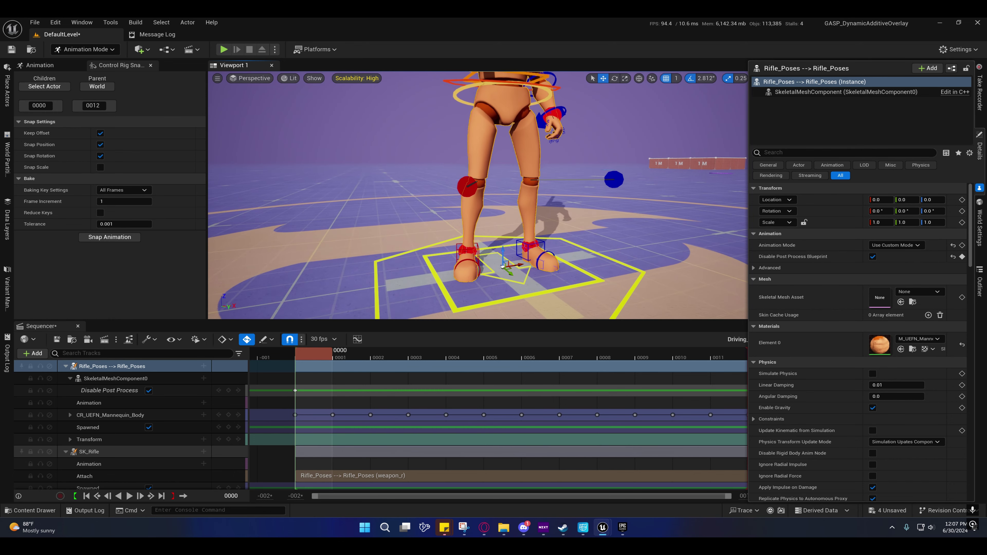
right_drag(563, 210, 587, 200)
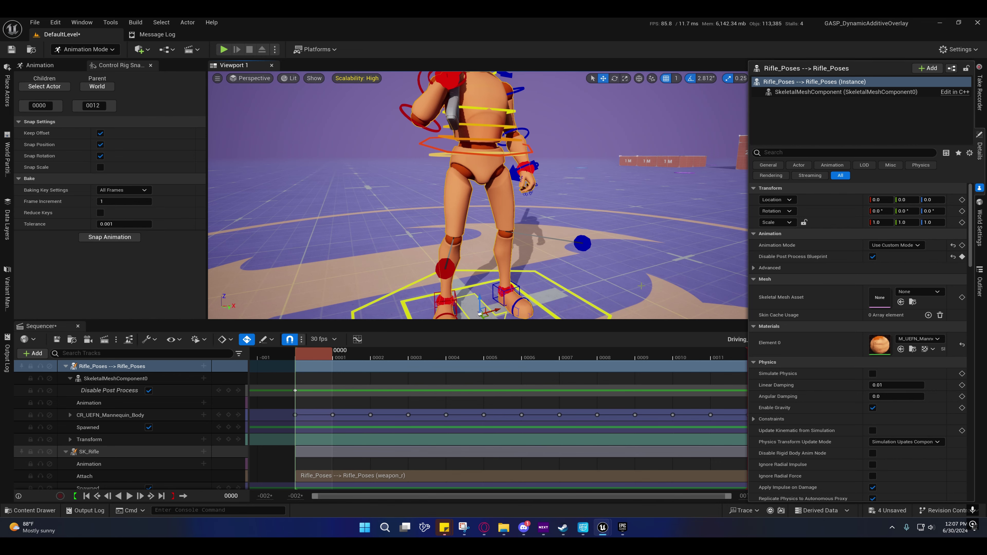
mouse_move(543, 261)
right_down()
mouse_move(563, 274)
mouse_move(554, 284)
mouse_move(546, 255)
mouse_move(552, 260)
right_up()
right_drag(478, 194, 478, 194)
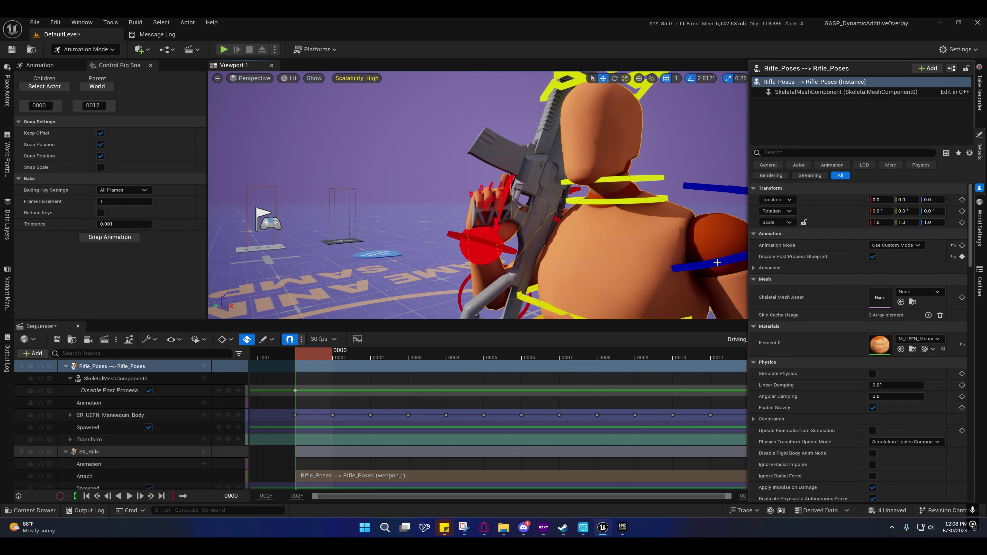
right_drag(562, 257, 598, 257)
right_drag(531, 207, 553, 221)
alt+drag(528, 227, 488, 183)
- Add an additive section to the CR_UEFN_Mannequin_Body track and extend it one frame past the animation's end, to frame 13
click(486, 182)
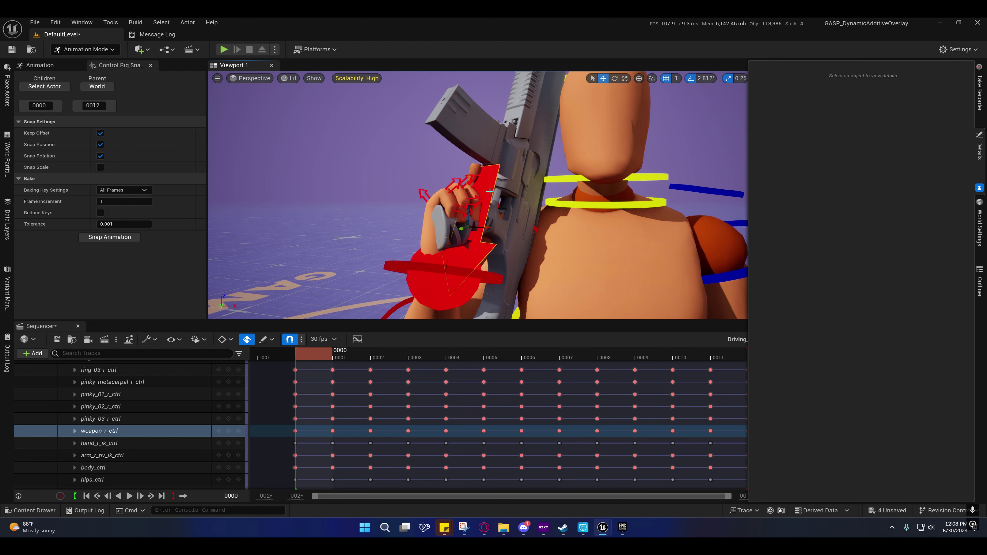
scroll(128, 404, up, 5)
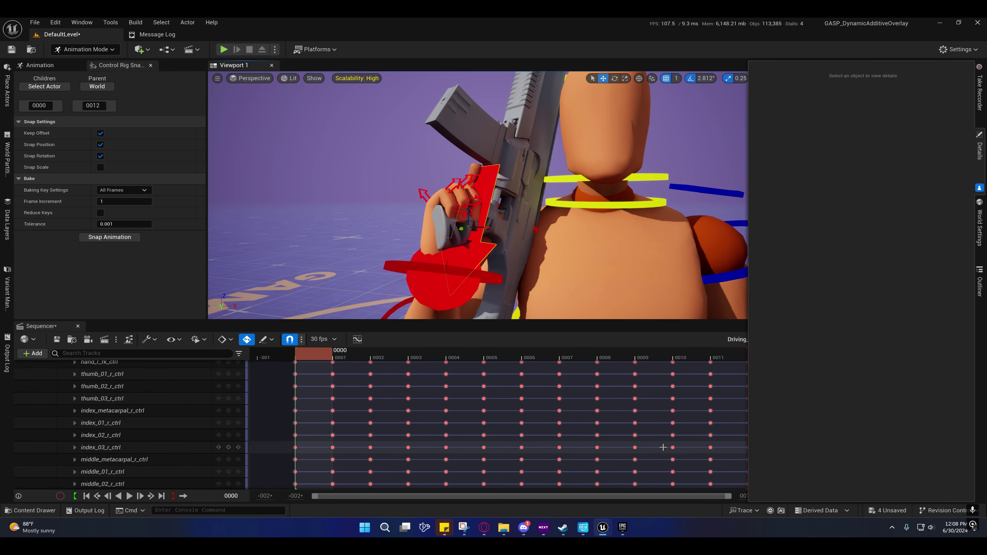
click(979, 189)
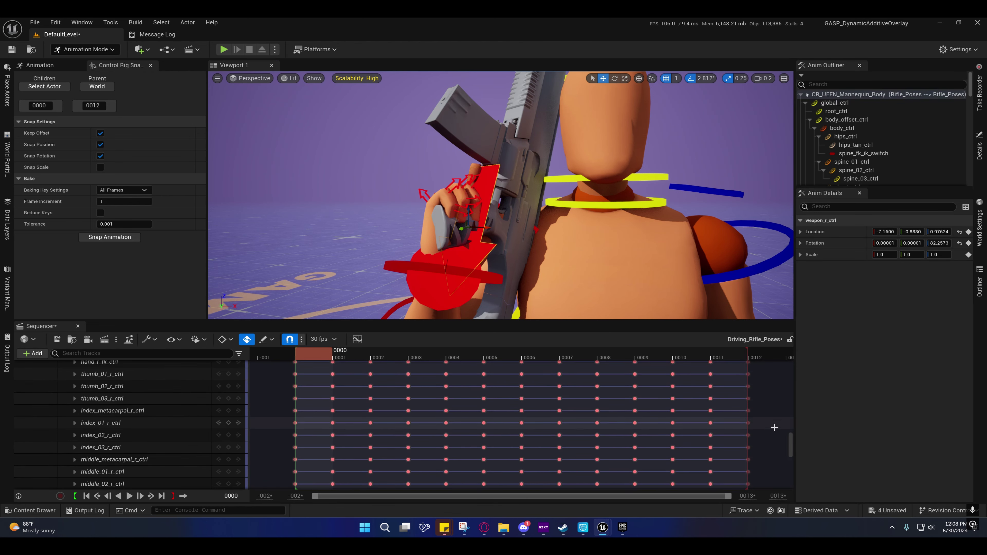
drag(793, 440, 791, 369)
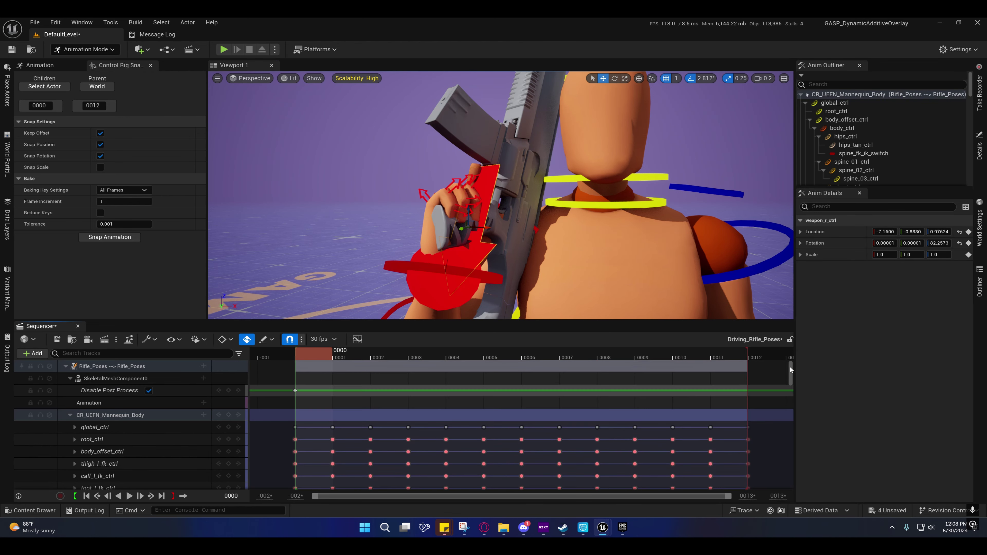
click(117, 418)
right_click(99, 415)
mouse_move(177, 216)
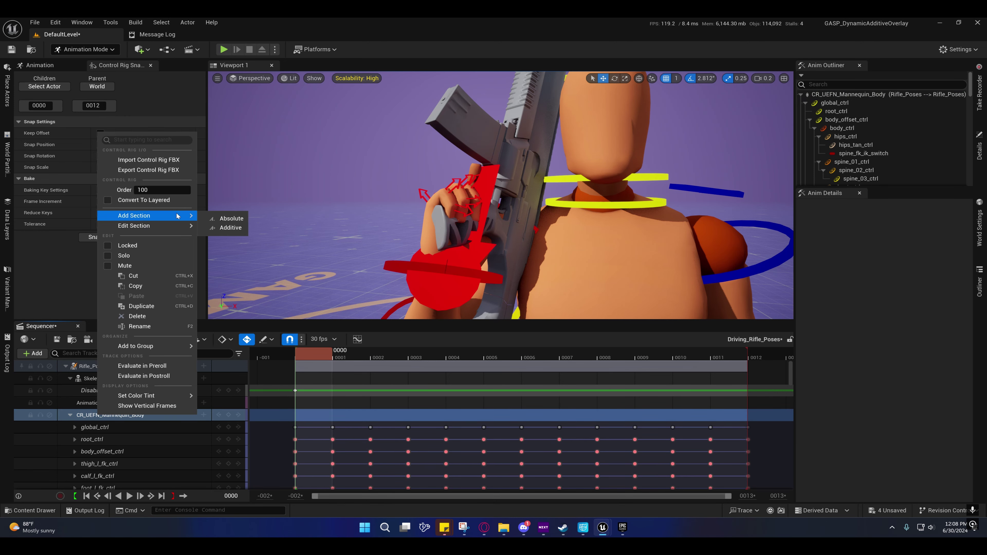
click(229, 228)
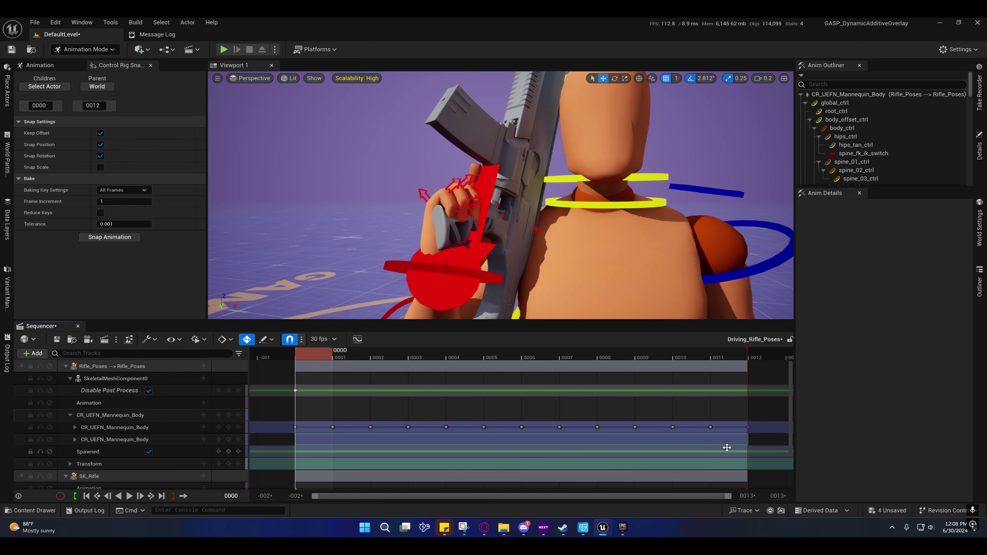
drag(746, 439, 784, 439)
ctrl+scroll(452, 433, down, 1)
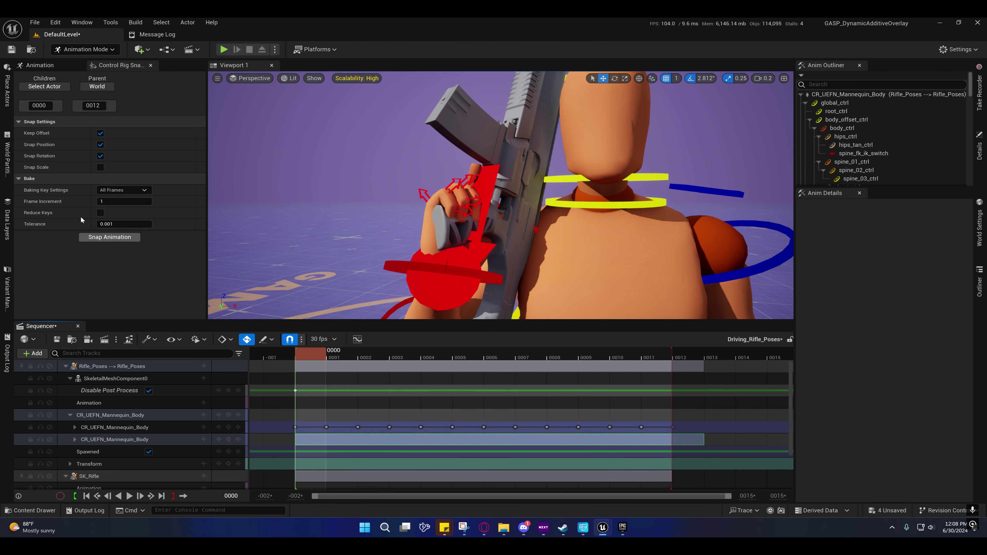
- Open the control rig pose library and look through the saved poses, selecting Rifle_Holding_Pose
click(53, 68)
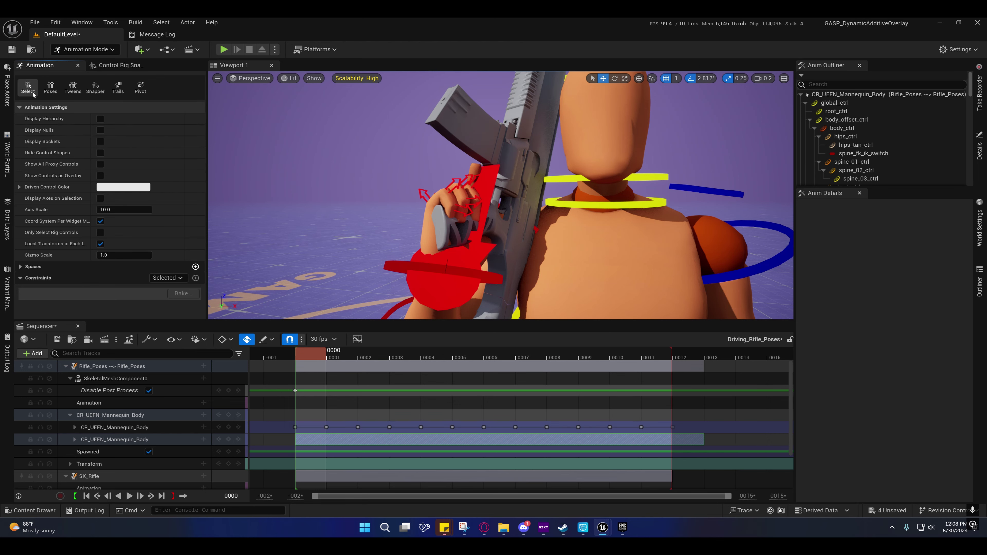
scroll(411, 235, down, 3)
scroll(423, 235, up, 2)
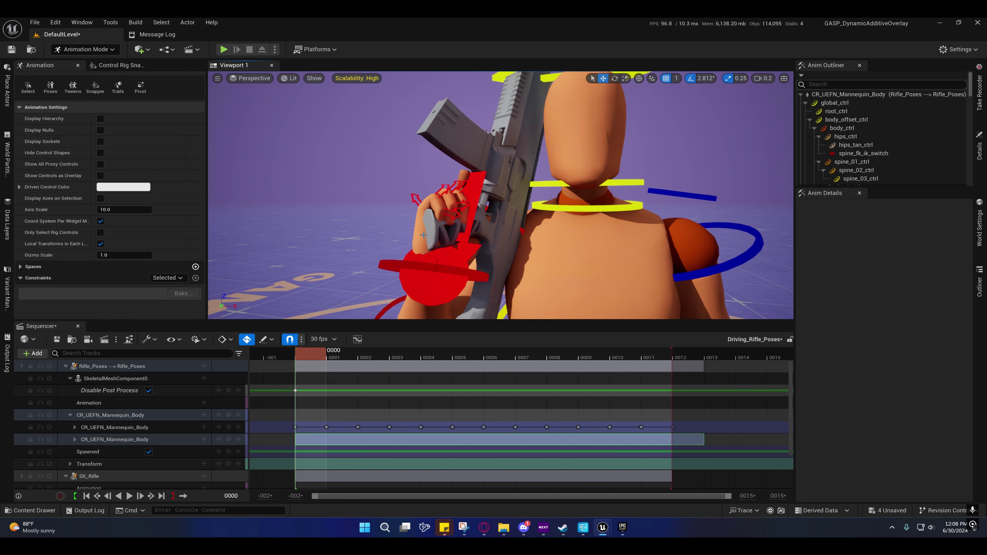
right_drag(423, 235, 423, 235)
click(51, 88)
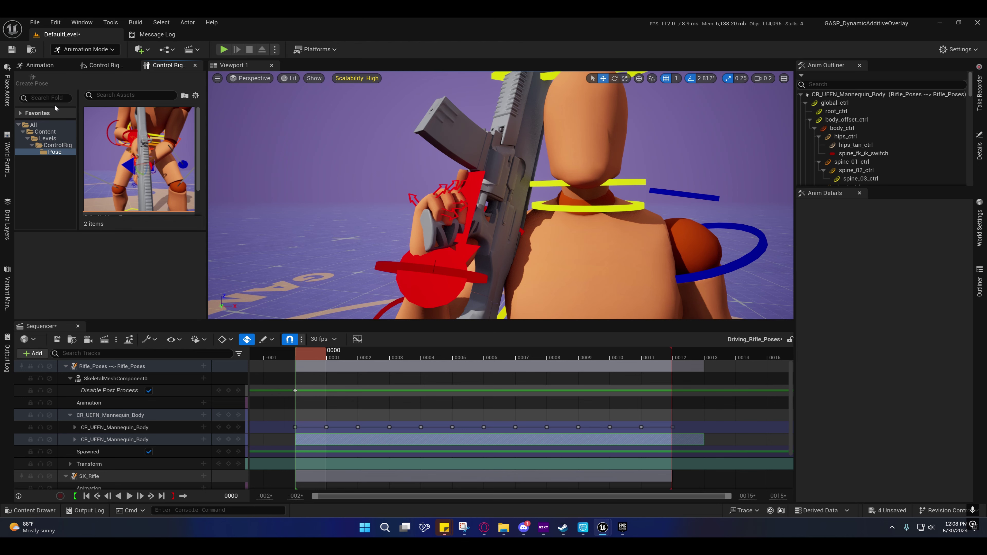
click(161, 193)
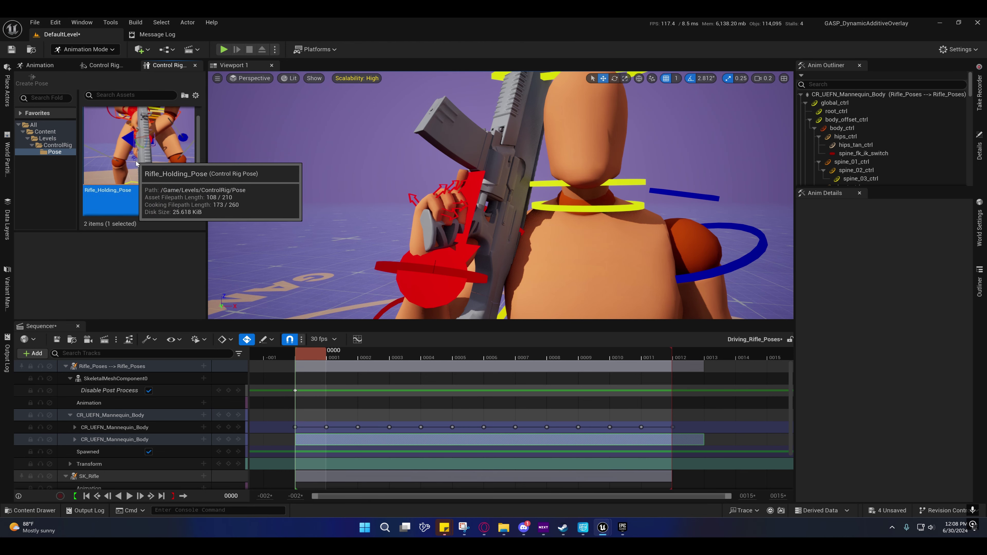
scroll(160, 190, down, 2)
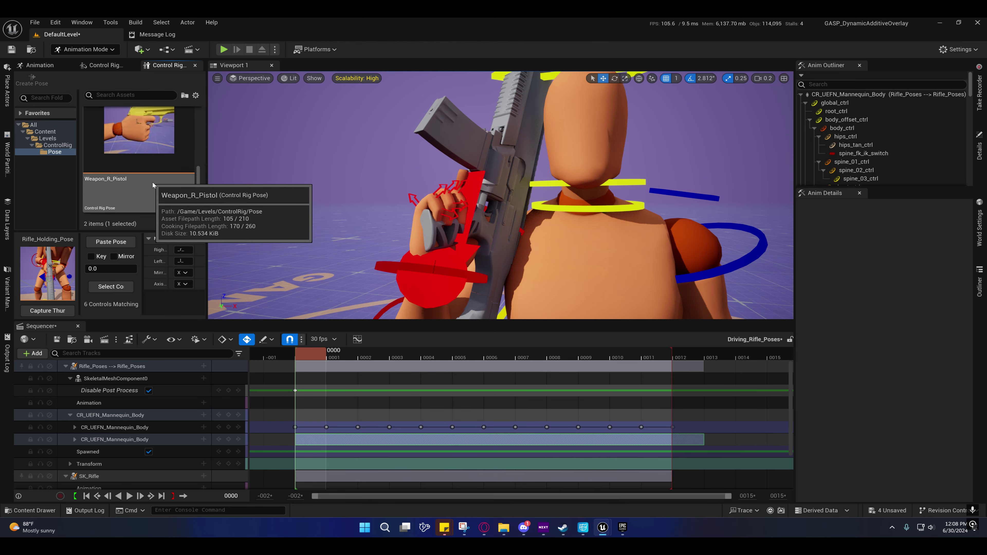
scroll(152, 180, up, 2)
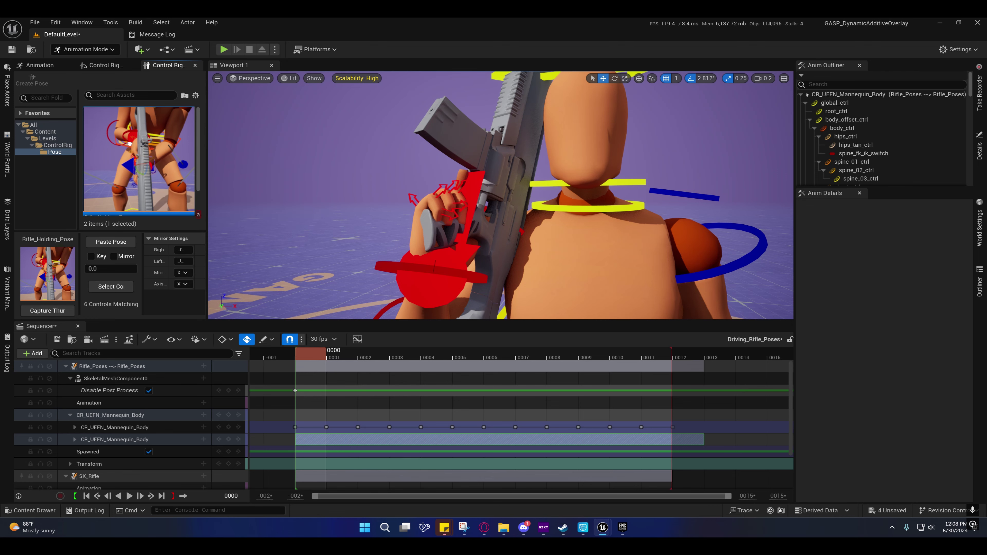
- Leave the Rifle_Poses sequence, open the Rifle_AimSweep animation from the Lyra_Rifle folder, and open its level sequence
click(67, 342)
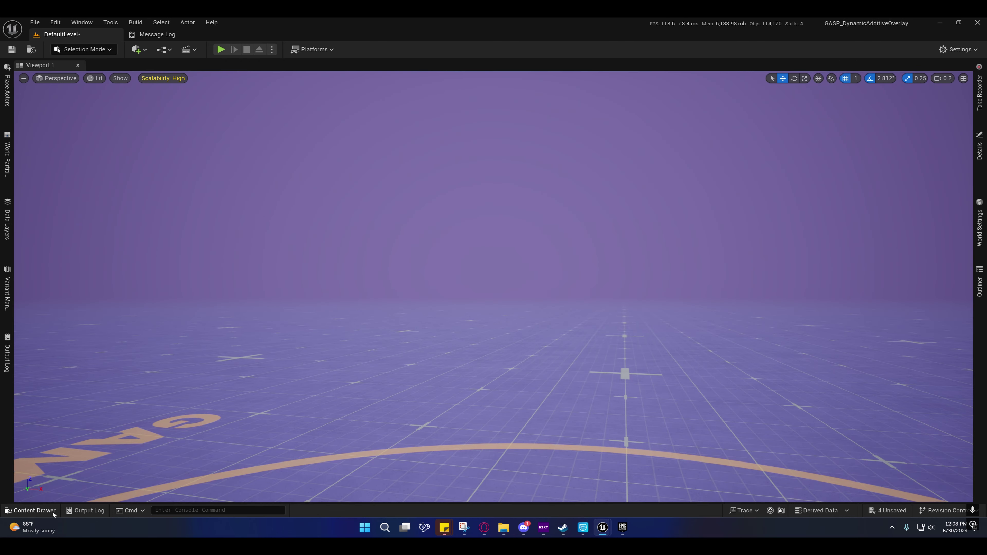
click(46, 510)
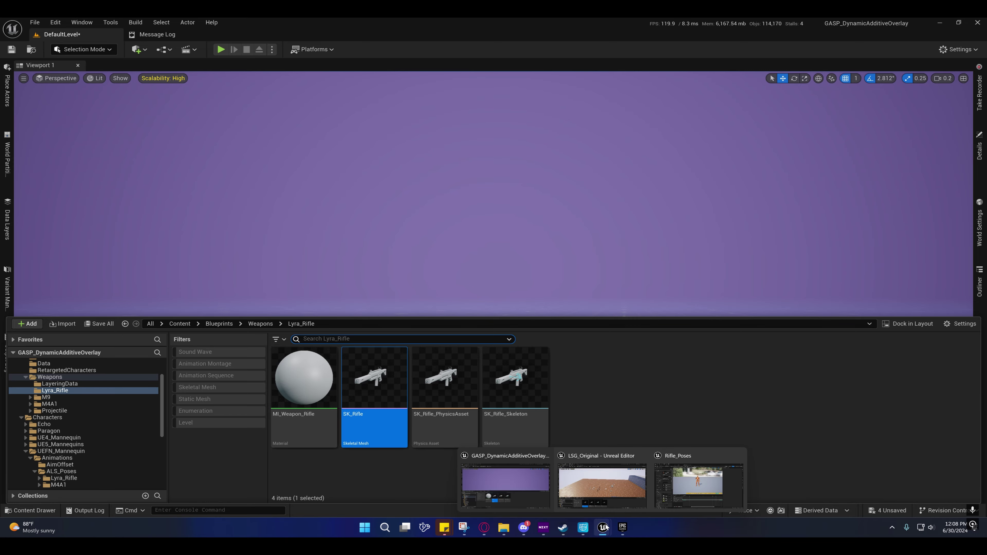
click(602, 482)
key(ctrl+space)
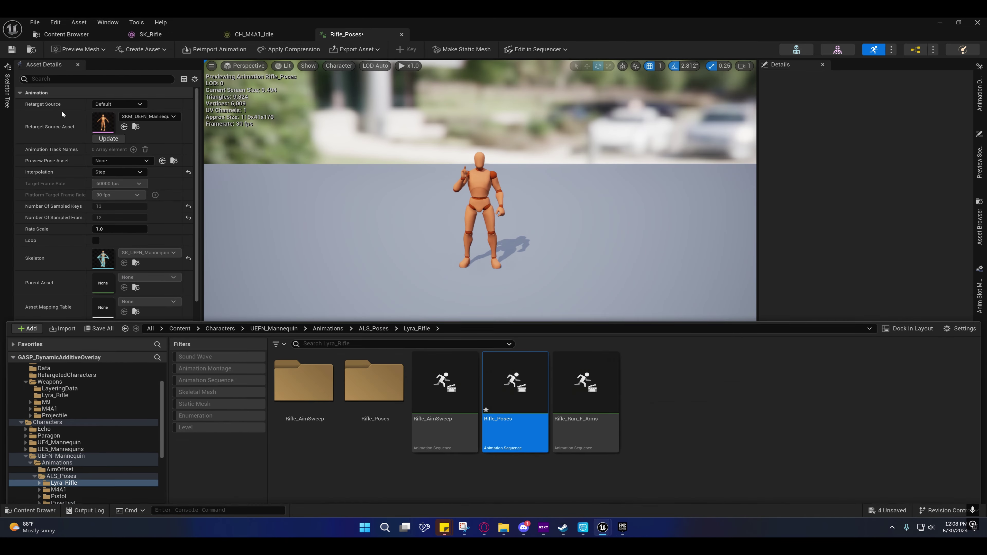
click(462, 380)
double_click(462, 380)
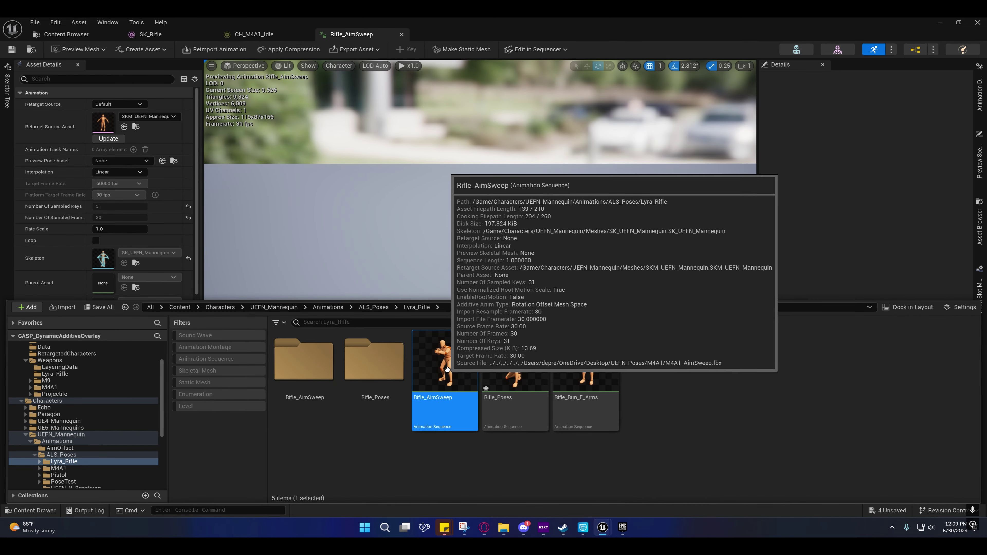
click(522, 49)
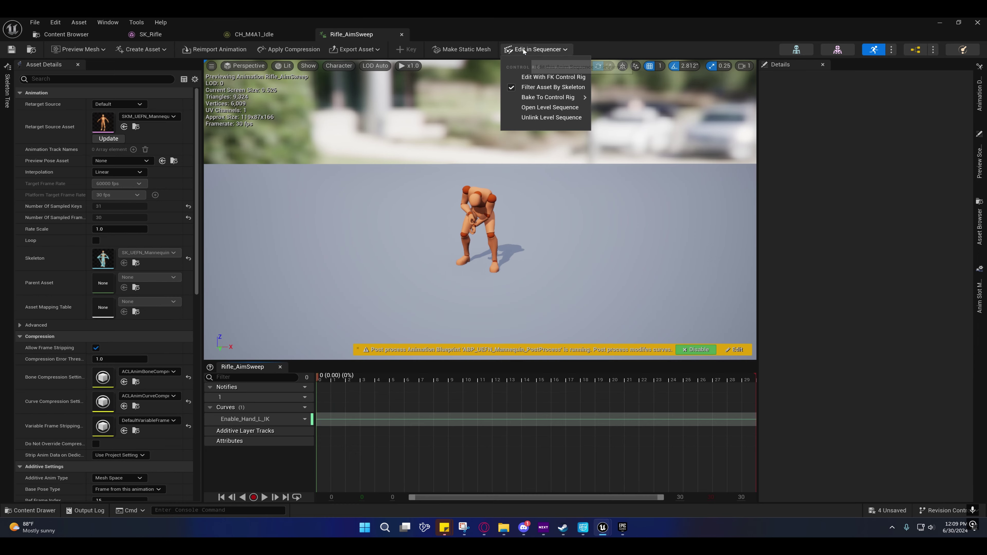
click(543, 109)
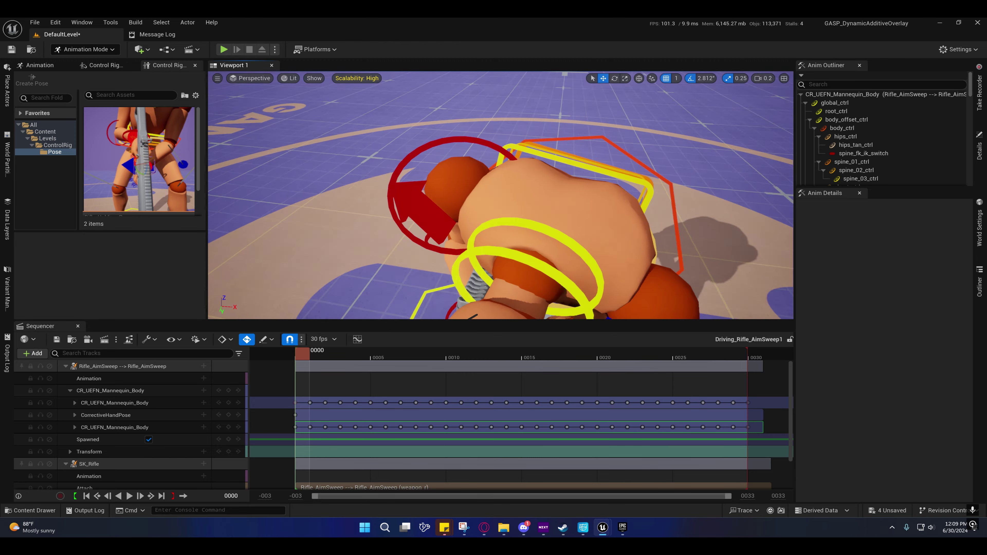
- Turn on Disable Post Process Blueprint for the Rifle_AimSweep mannequin actor
right_drag(561, 179, 561, 179)
click(560, 179)
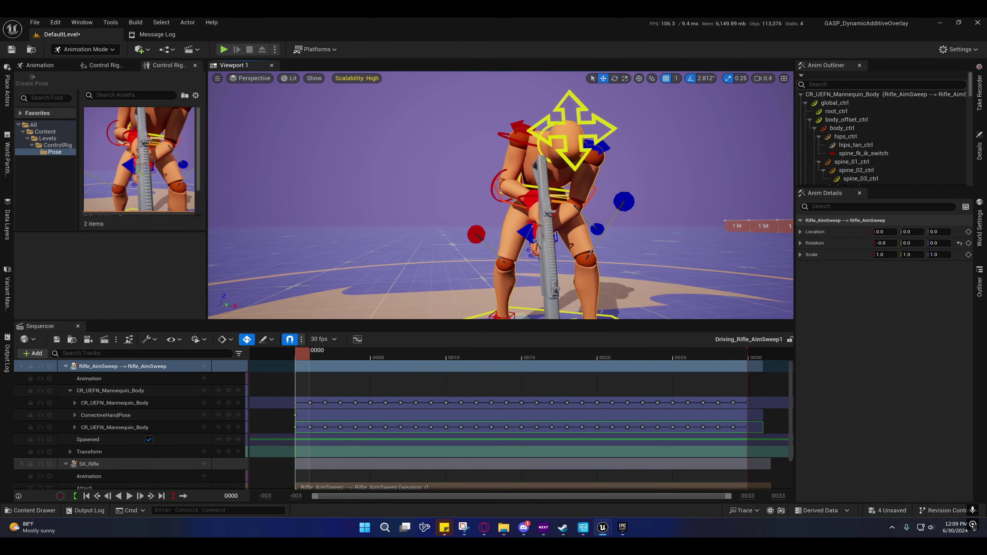
click(979, 148)
click(872, 257)
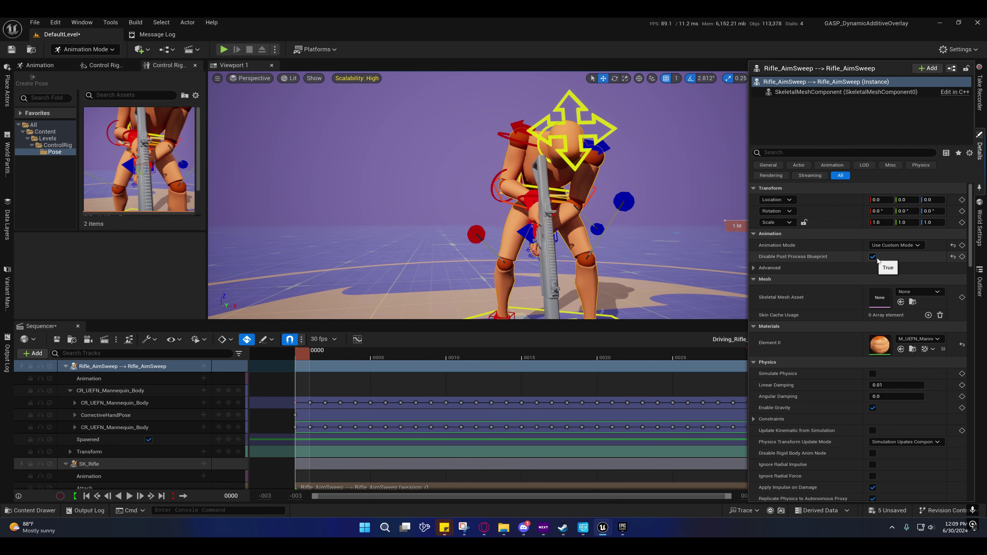
- Key Disable Post Process Blueprint for the Rifle_AimSweep actor at frame 0 and save the sequence
click(962, 256)
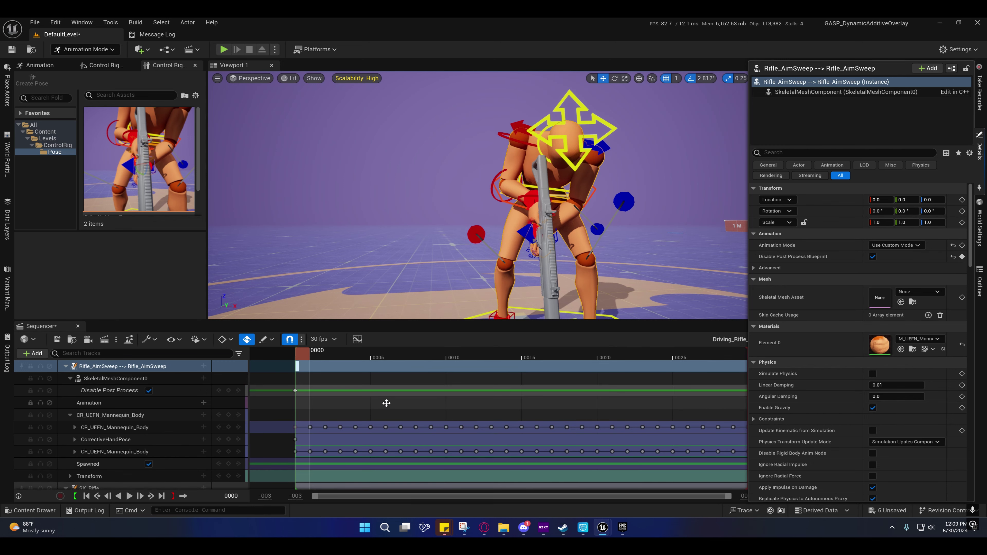
click(56, 339)
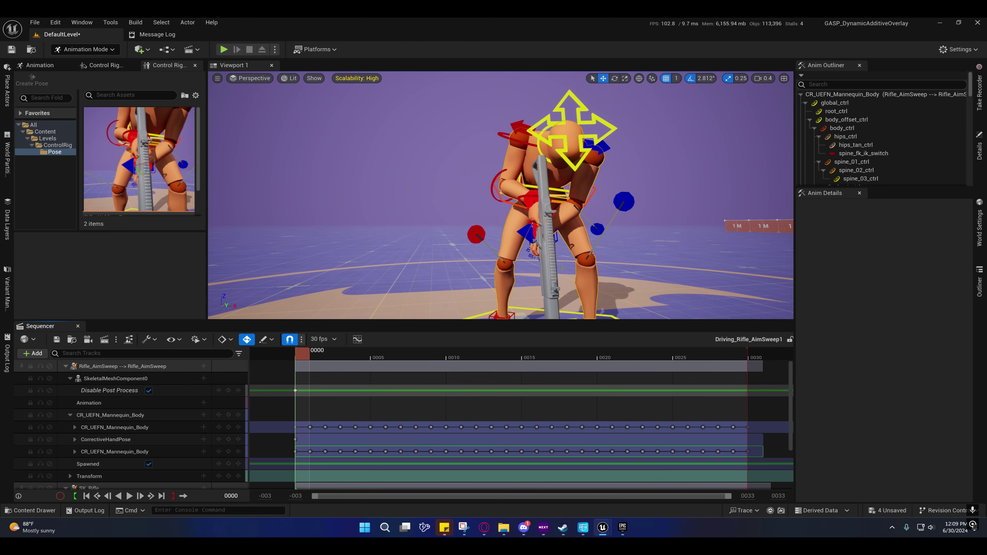
- Select the mannequin controls stored in Rifle_Holding_Pose and focus on them
key(d)
right_drag(483, 278, 482, 243)
key(a)
key(w)
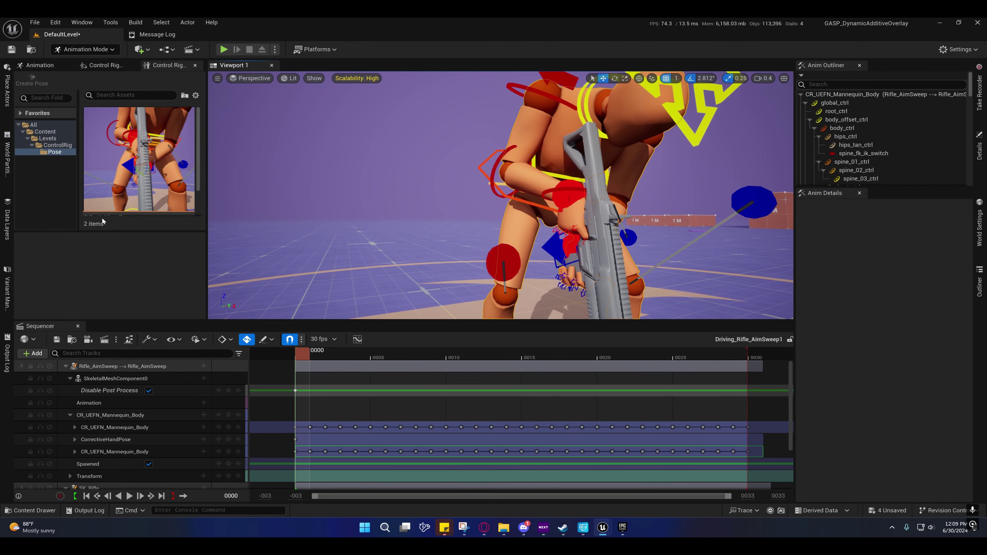
scroll(150, 126, down, 2)
click(150, 126)
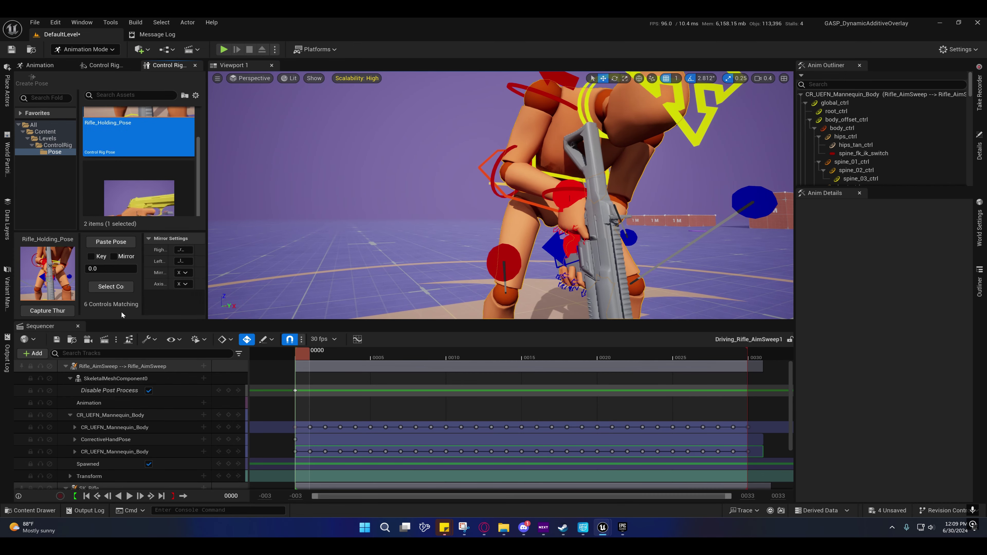
click(110, 287)
key(f)
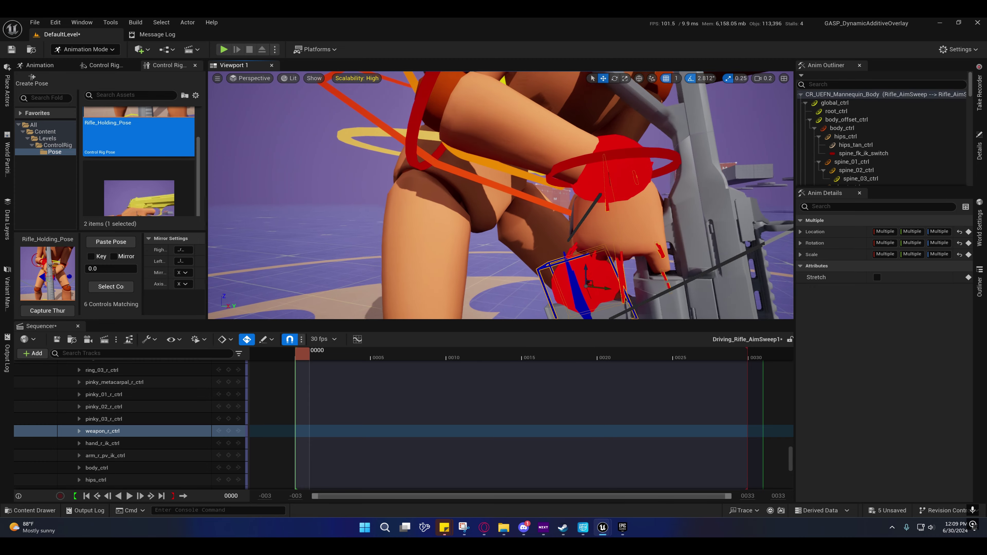
- Examine from several angles how both of the mannequin's hands sit on the rifle, with the pose's controls selected
mouse_move(500, 195)
right_down()
mouse_move(583, 195)
mouse_move(500, 194)
right_up()
scroll(559, 195, down, 1)
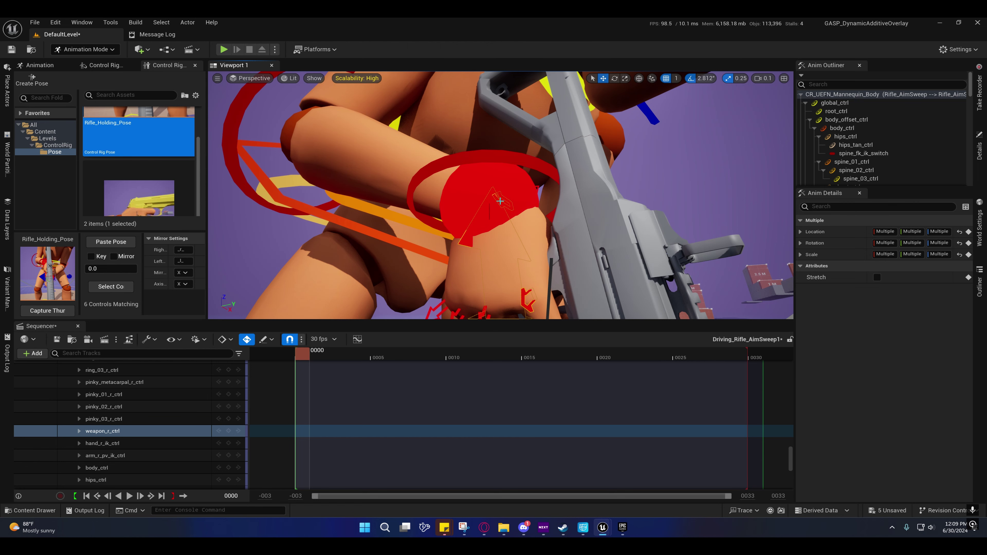
right_drag(498, 196, 498, 196)
right_drag(473, 263, 468, 237)
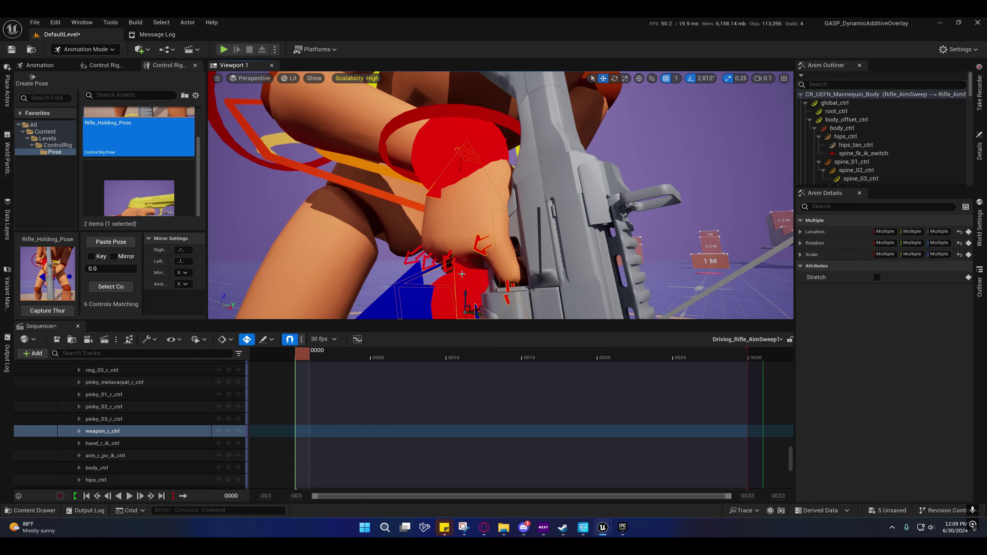
right_drag(461, 274, 433, 218)
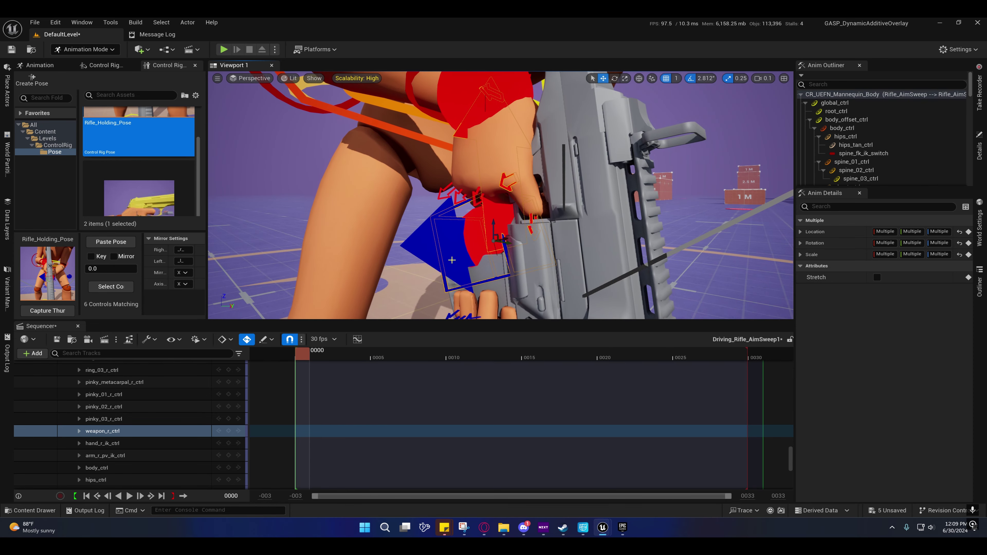
right_drag(452, 260, 427, 213)
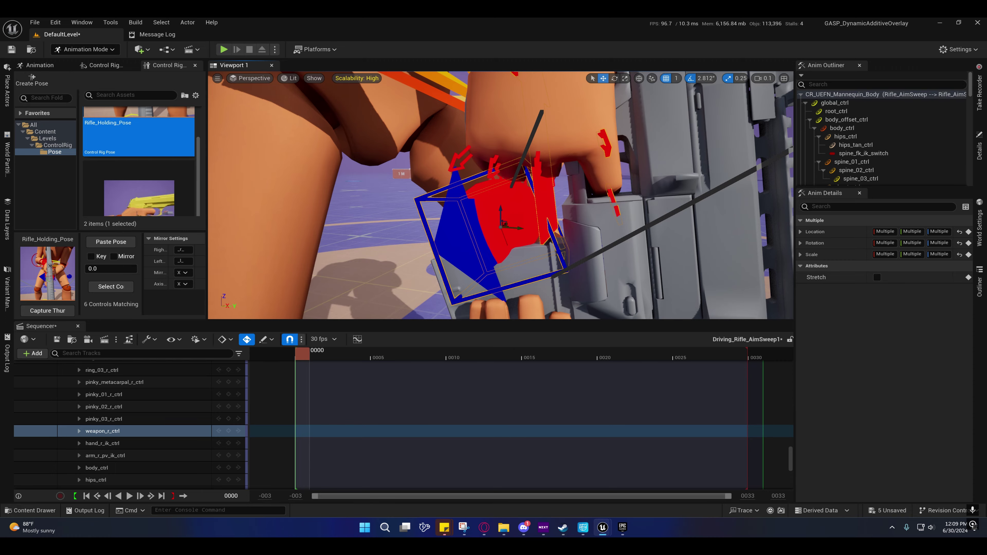
key(s)
key(d)
right_drag(501, 195, 396, 195)
scroll(500, 195, up, 3)
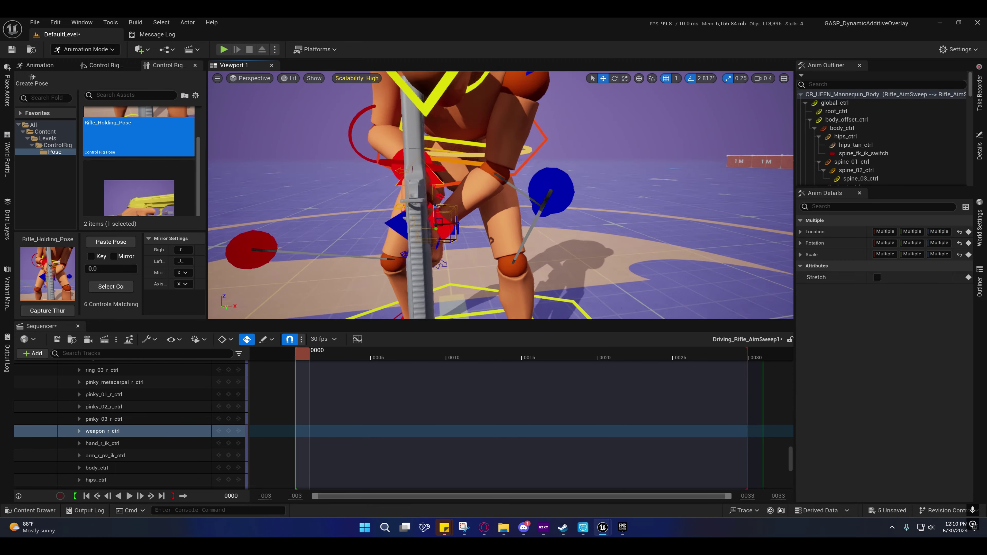
key(d)
mouse_move(503, 231)
right_down()
mouse_move(447, 224)
mouse_move(503, 231)
right_up()
key(a)
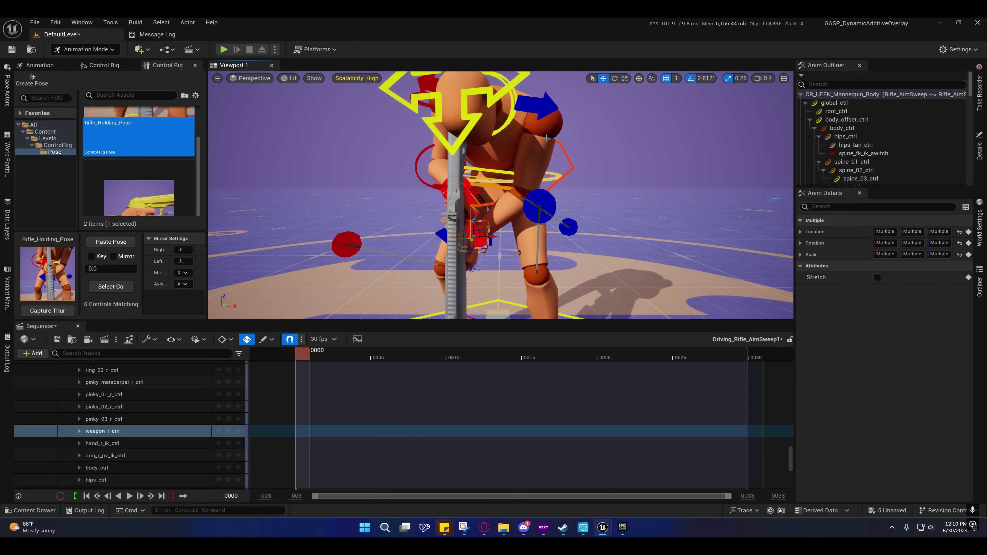
key(s)
right_drag(448, 157, 473, 171)
scroll(444, 154, up, 1)
key(a)
key(d)
key(a)
key(w)
scroll(509, 171, down, 2)
key(d)
key(q)
right_drag(416, 155, 396, 178)
key(e)
key(w)
scroll(408, 180, down, 1)
key(s)
key(s)
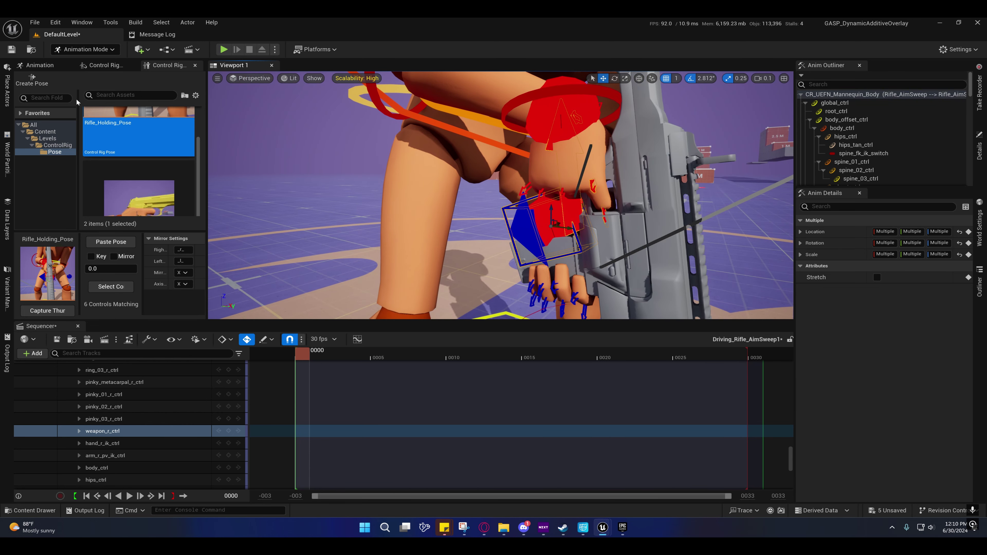
- Delete the existing Rifle_Holding_Pose asset from the Pose folder of the control rig pose library
click(32, 80)
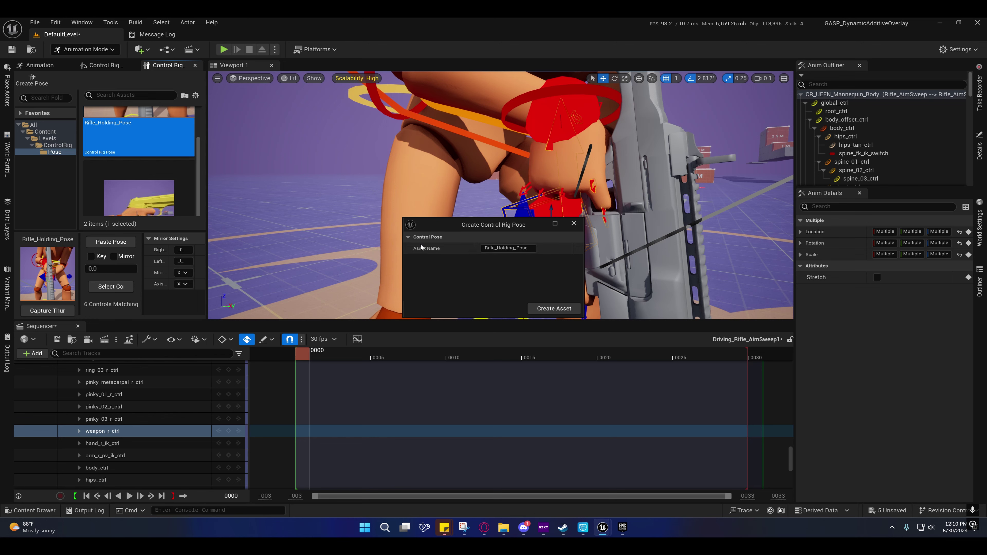
click(574, 224)
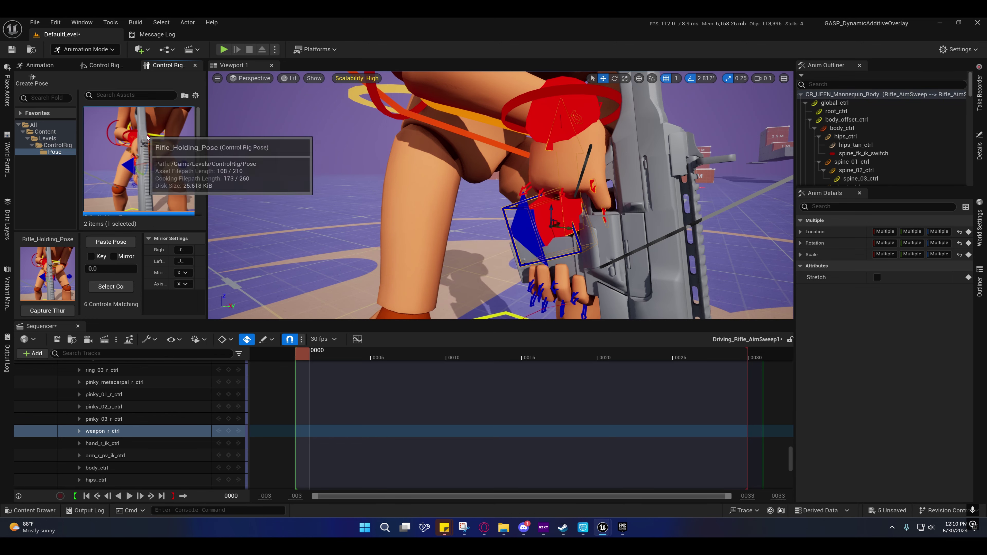
right_click(147, 136)
click(171, 170)
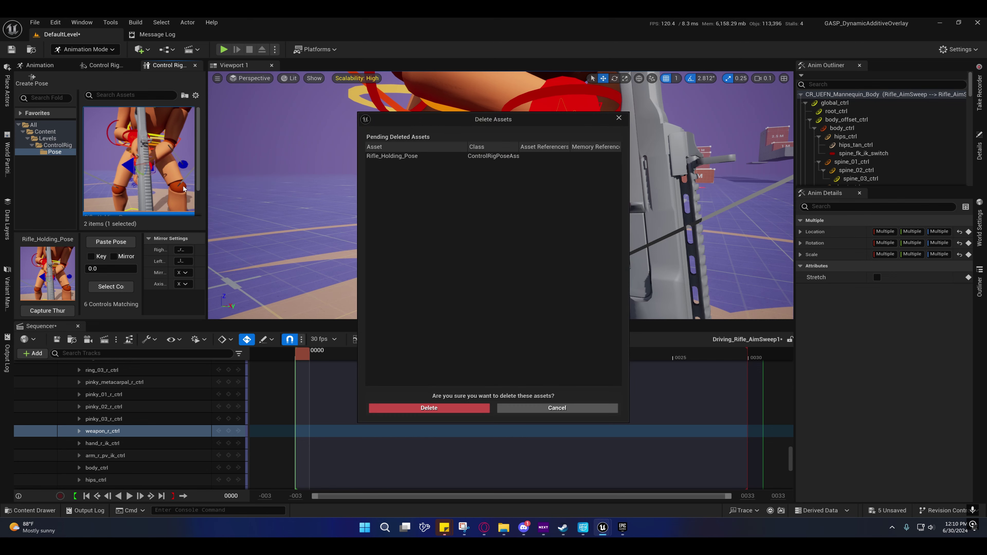
click(446, 407)
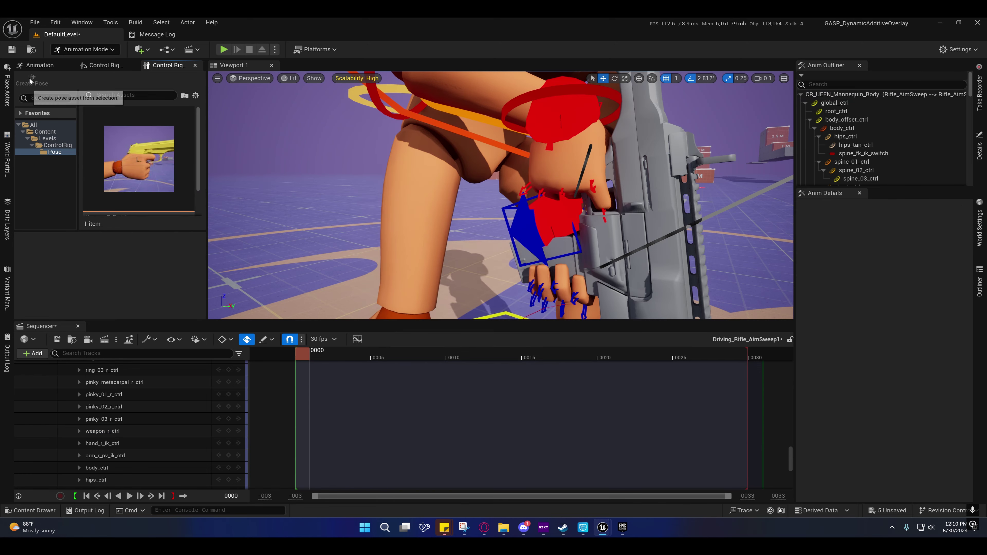
- Create a control rig pose named Rifle_Holding_Pose from the selected hand controls, including thumb_01_r_ctrl, index_01_r_ctrl, index_02_r_ctrl and hand_l_ik_ctrl
right_drag(500, 195, 451, 203)
click(451, 203)
shift+click(451, 203)
scroll(378, 232, up, 1)
right_drag(378, 233, 378, 232)
ctrl+click(378, 233)
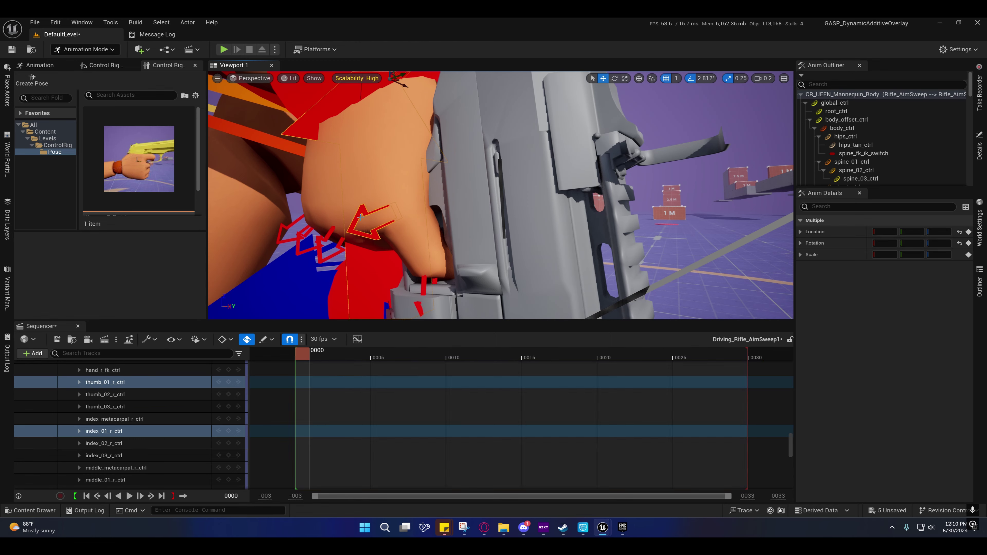
ctrl+click(423, 284)
right_drag(435, 215, 434, 215)
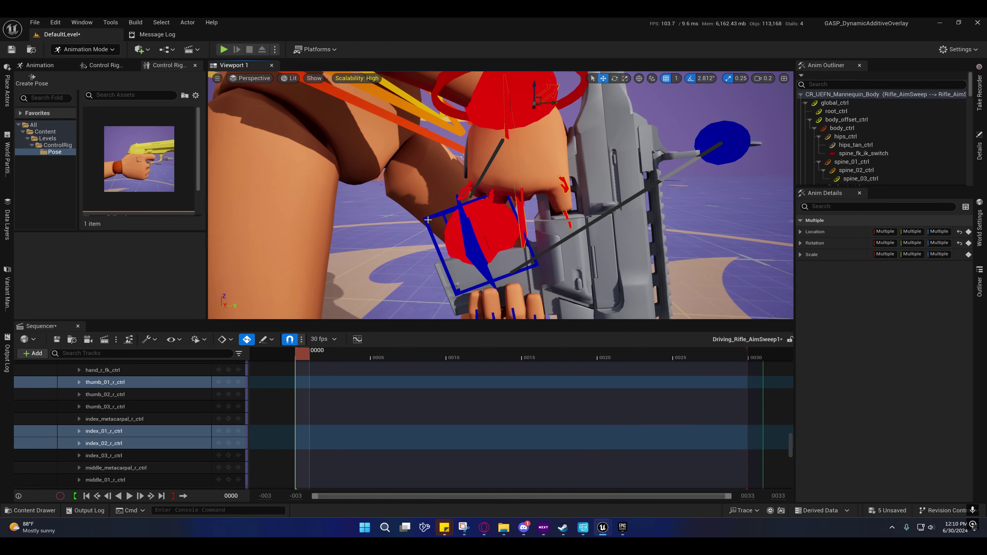
click(438, 215)
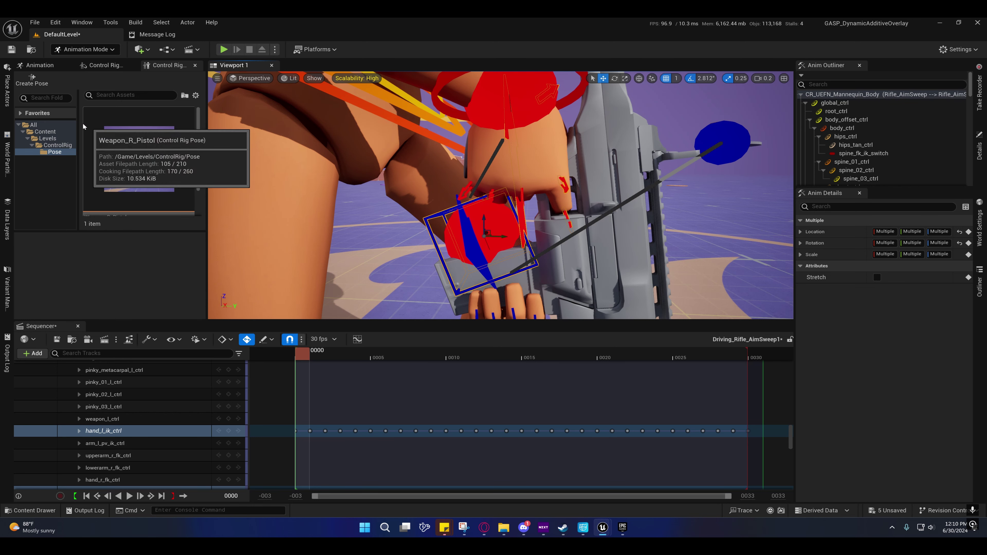
click(32, 79)
click(549, 308)
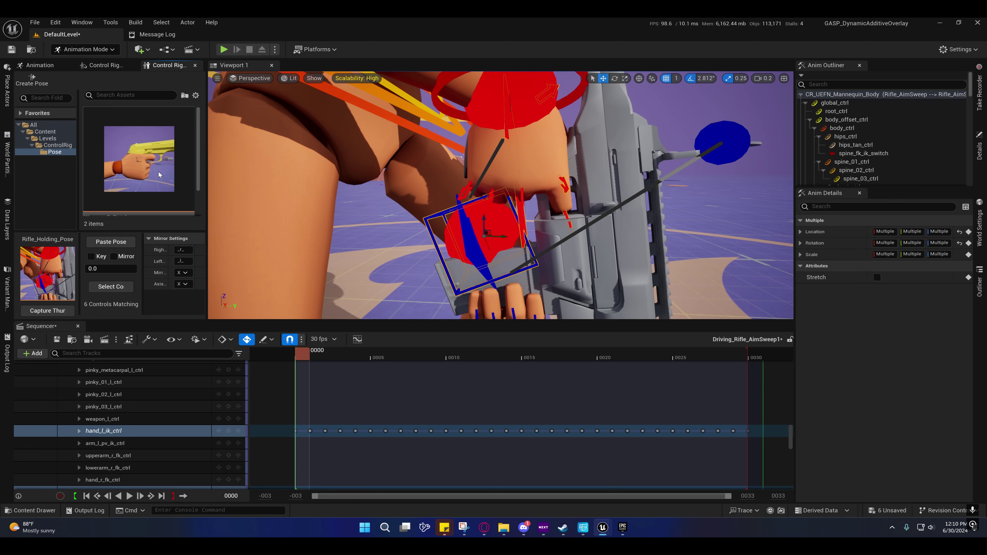
- Save the newly created Rifle_Holding_Pose asset in the pose library
scroll(159, 175, down, 3)
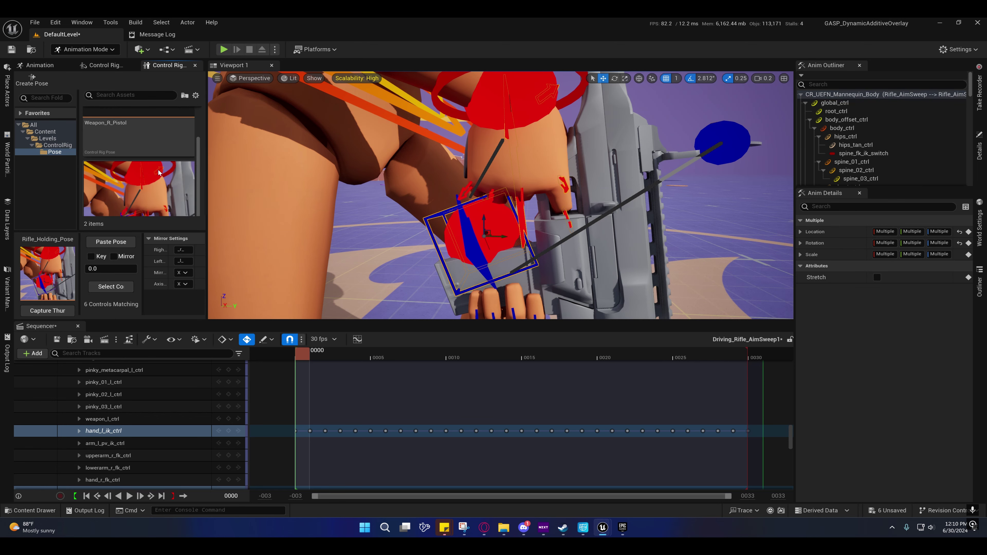
scroll(158, 173, down, 2)
right_click(142, 171)
click(170, 196)
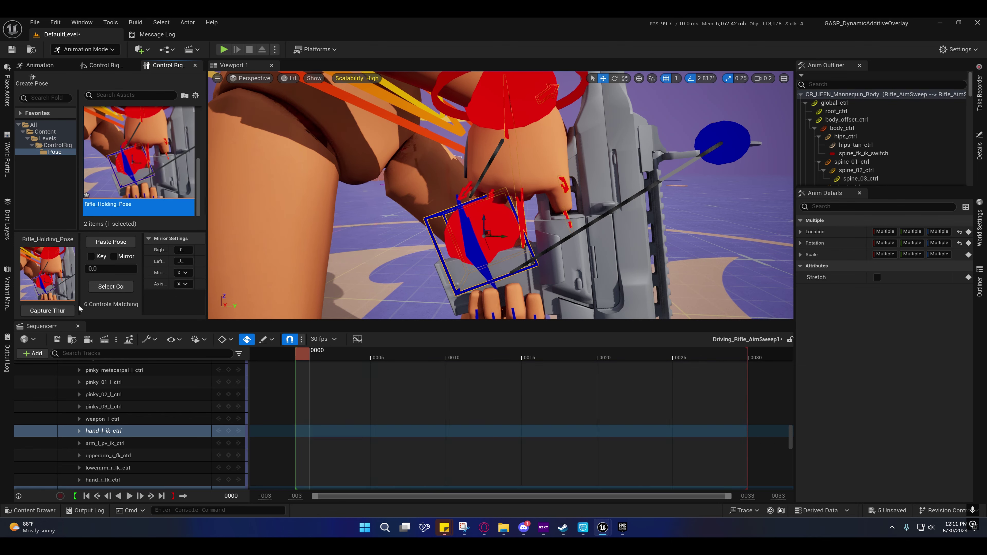
- Close the Rifle_AimSweep level sequence and save the level
click(77, 325)
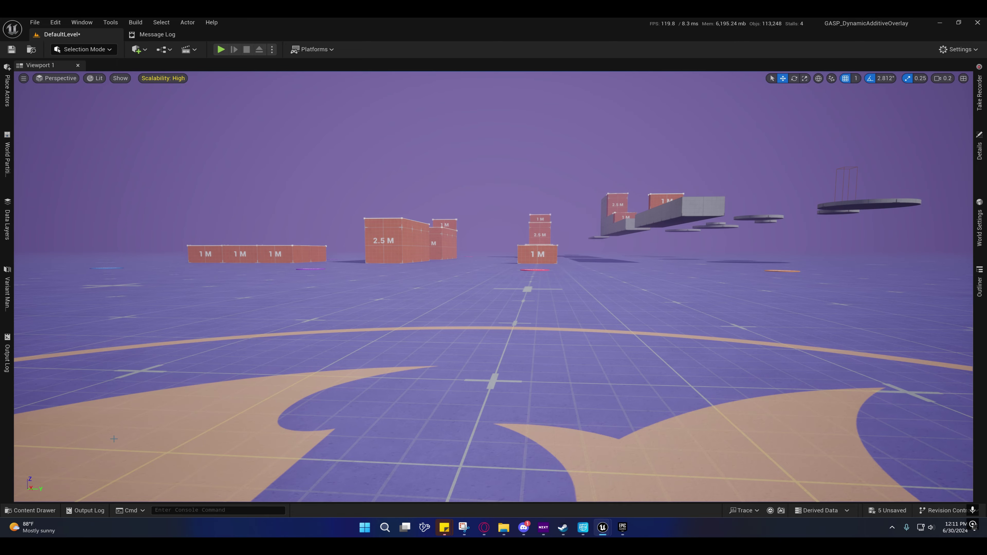
key(ctrl+s)
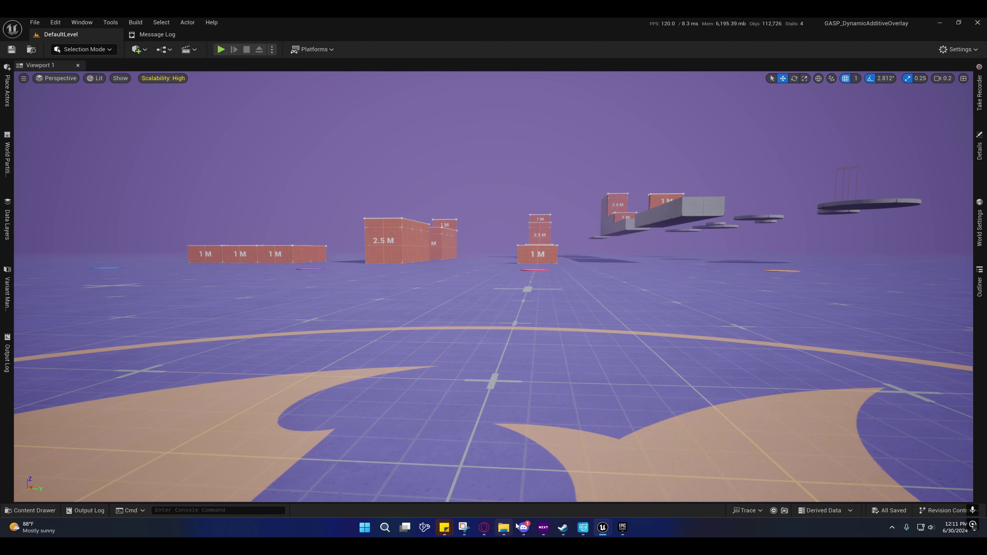
- Open the Rifle_Poses animation from the Lyra_Rifle folder and open its level sequence in the level editor
mouse_move(604, 533)
click(602, 484)
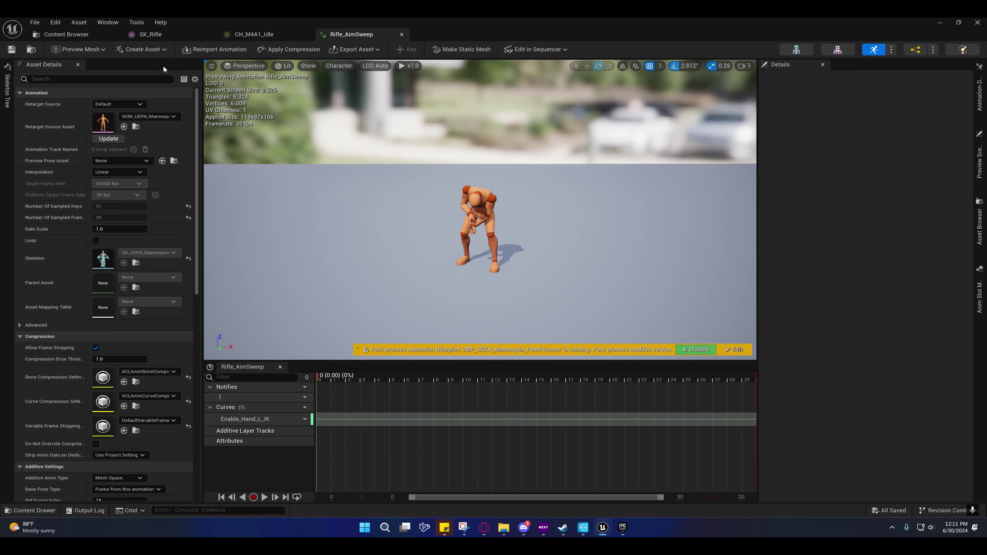
click(31, 49)
double_click(512, 358)
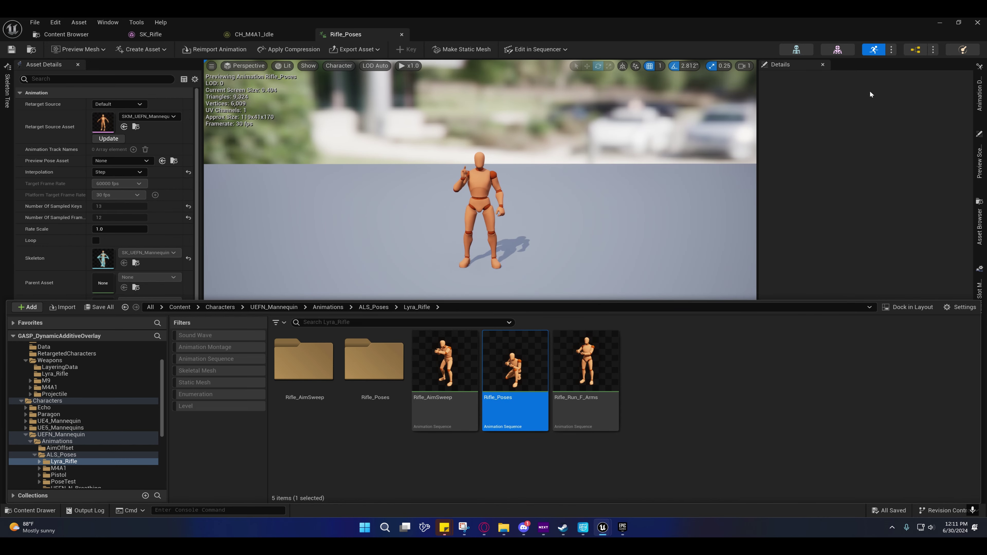
click(536, 49)
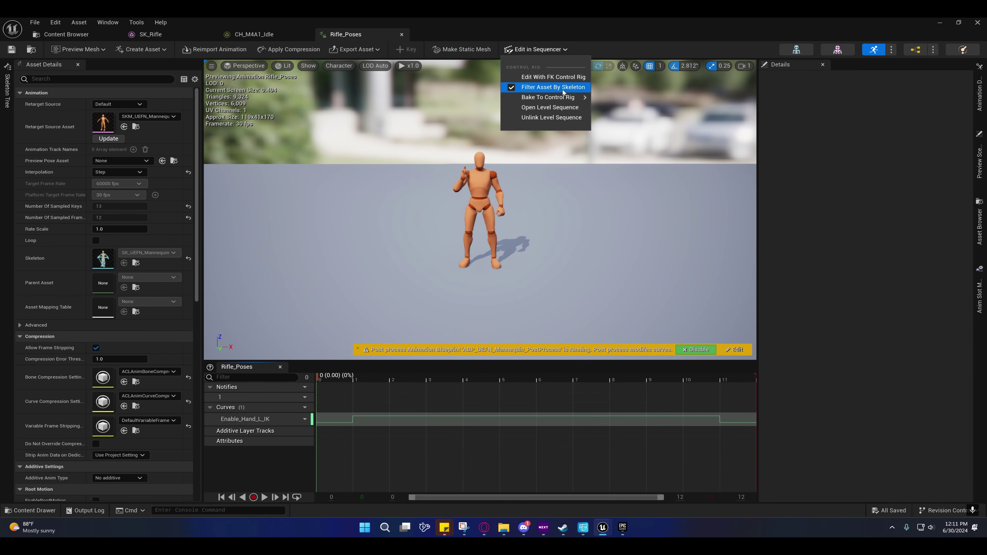
click(553, 110)
click(939, 30)
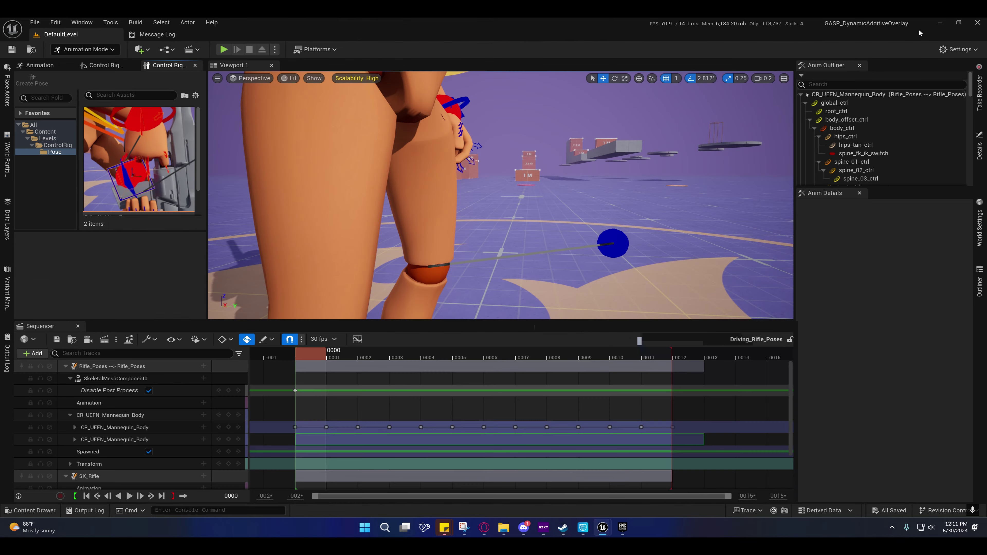
- Bring the mannequin's right hand on the rifle into view and select Rifle_Holding_Pose in the pose library
right_drag(501, 195, 500, 217)
scroll(500, 194, up, 1)
right_drag(500, 159, 560, 158)
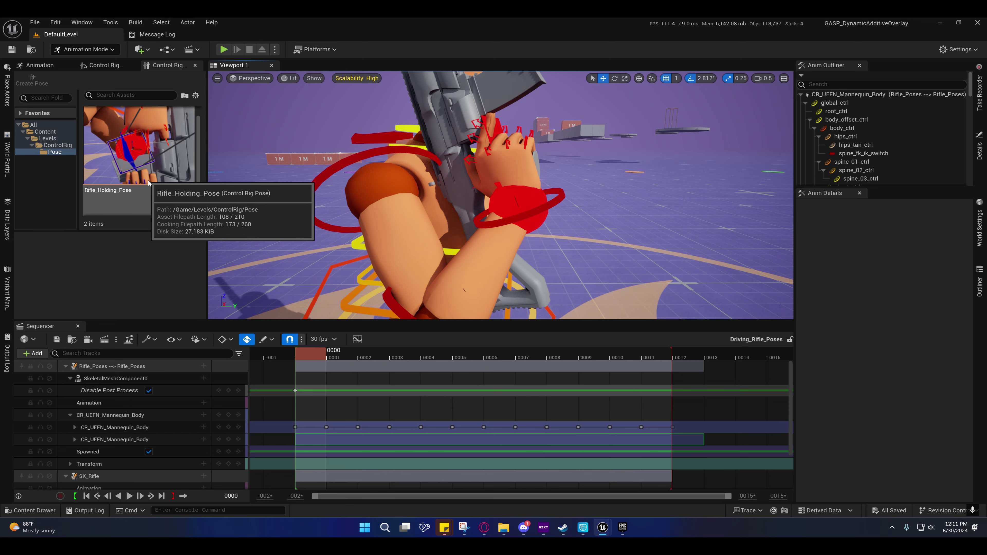
click(132, 194)
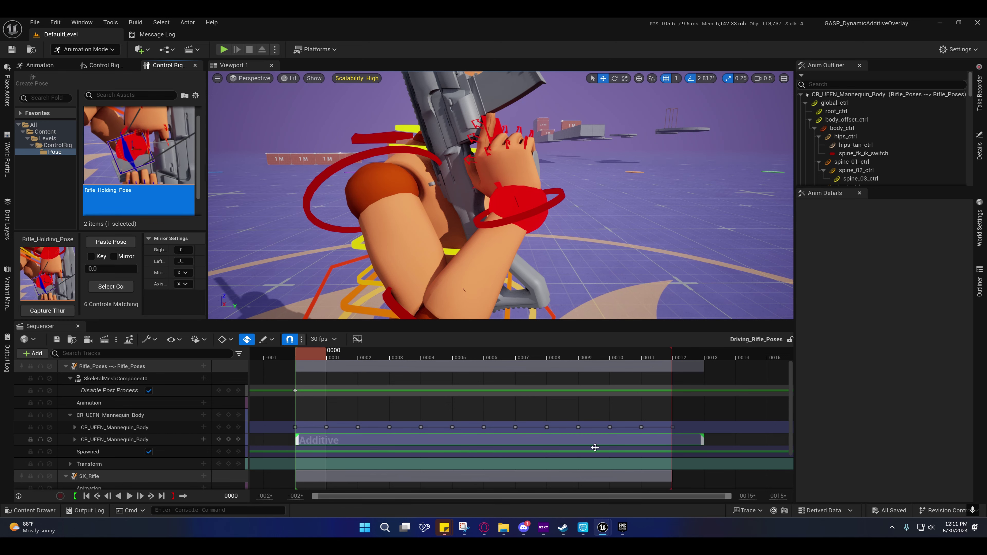
- Rename the additive section under CR_UEFN_Mannequin_Body in the Rifle_Poses sequence as CorrectiveHandTrack
click(320, 445)
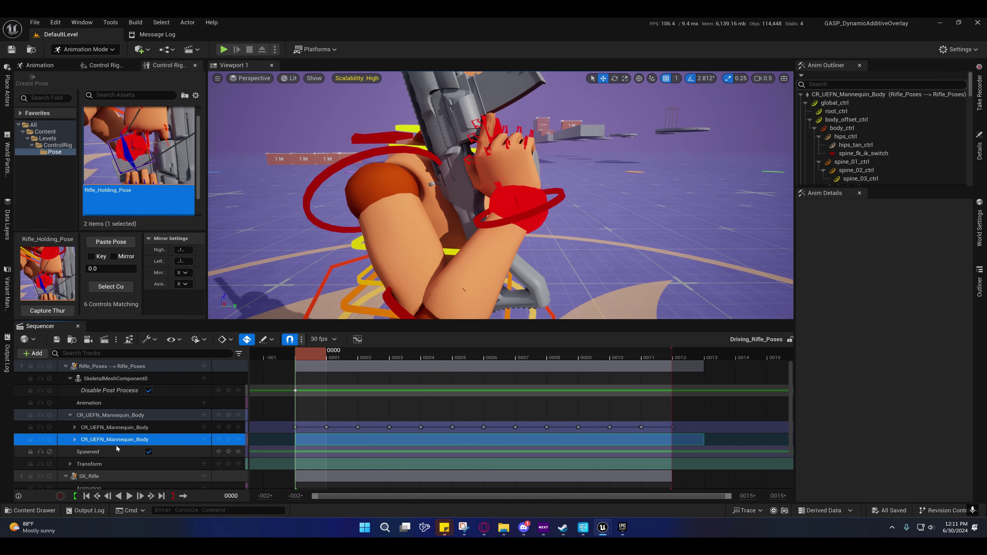
double_click(122, 439)
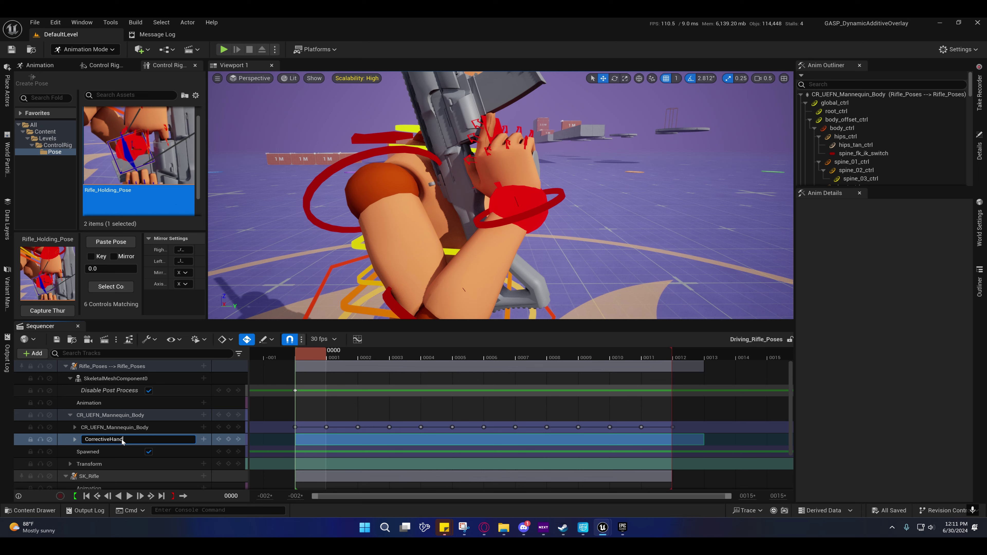
text(CorrectiveHandTrack)
key(Return)
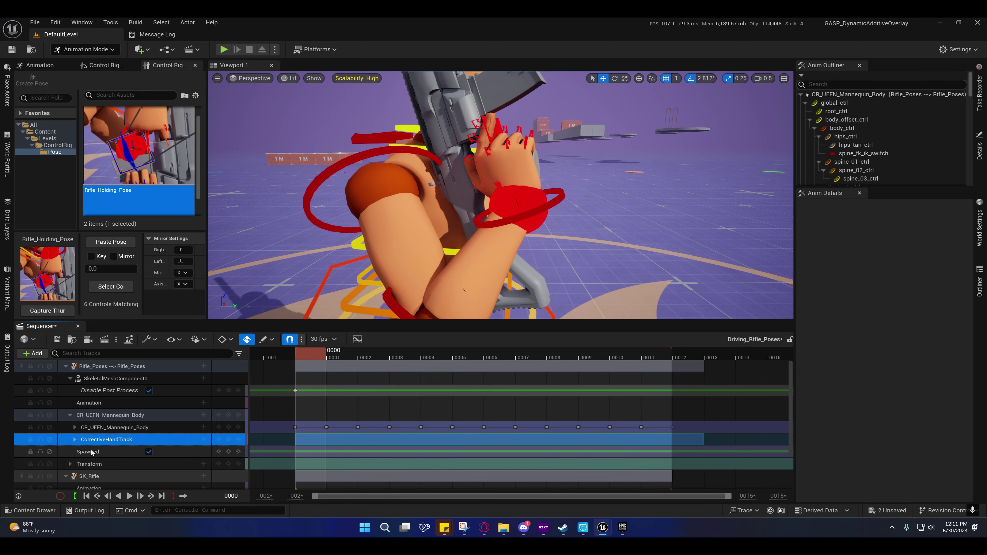
- Enable keying for Rifle_Holding_Pose's controls and delete global_ctrl's switch keys after frame 0 in the base CR_UEFN_Mannequin_Body section
click(104, 287)
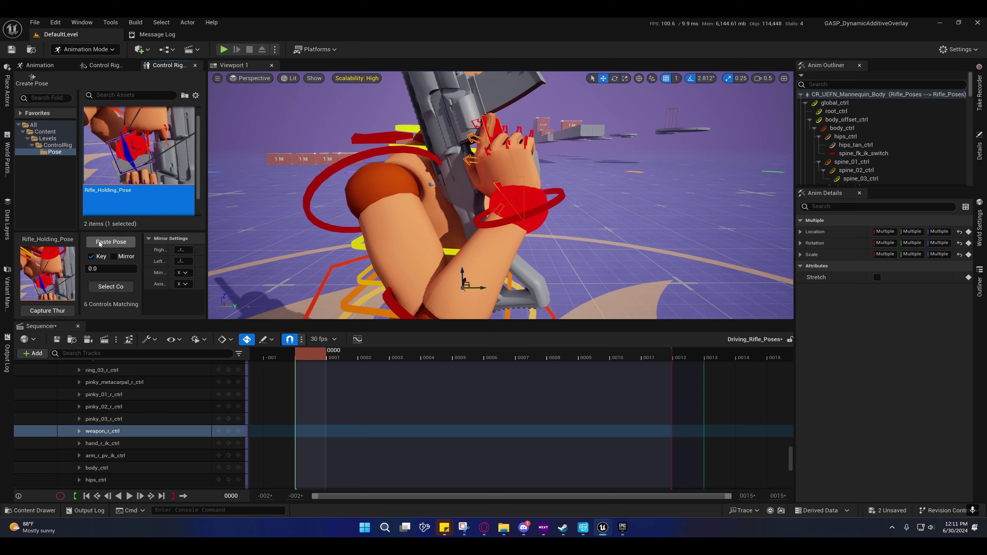
scroll(213, 408, up, 10)
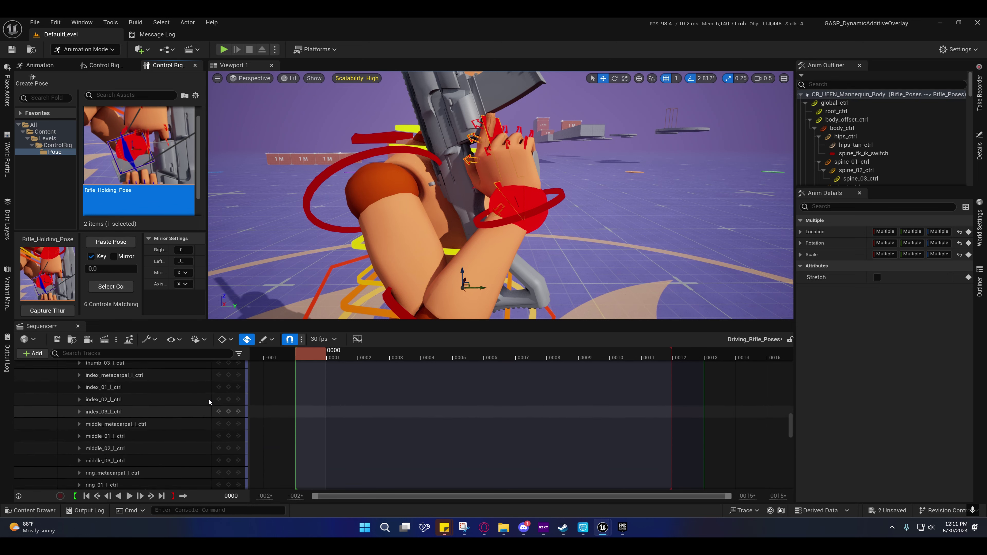
scroll(206, 397, up, 15)
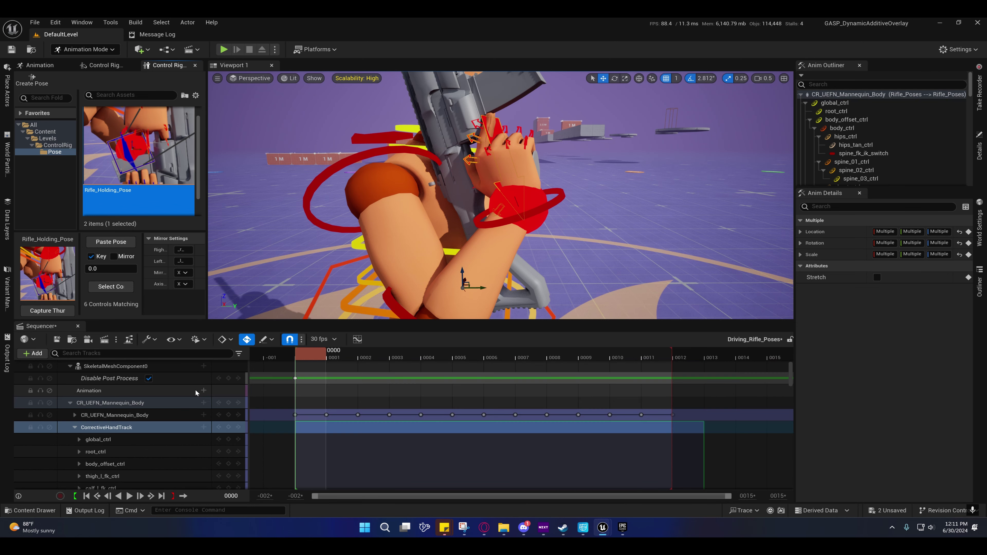
scroll(194, 392, up, 1)
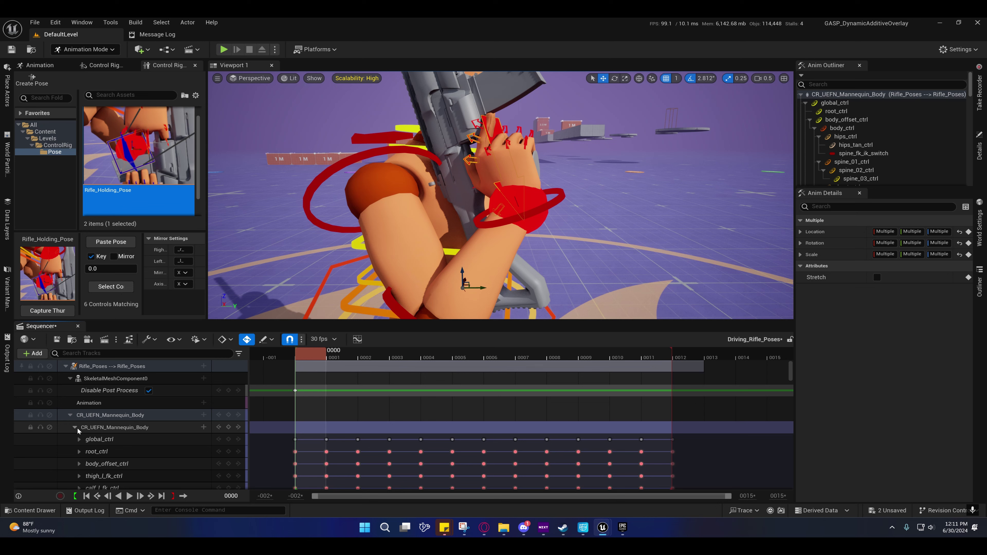
click(79, 440)
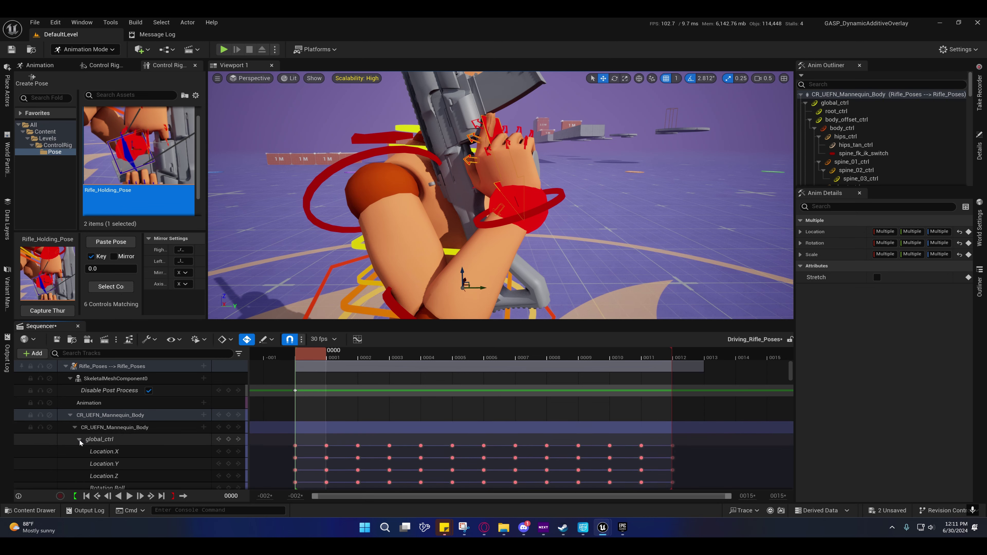
scroll(100, 440, down, 5)
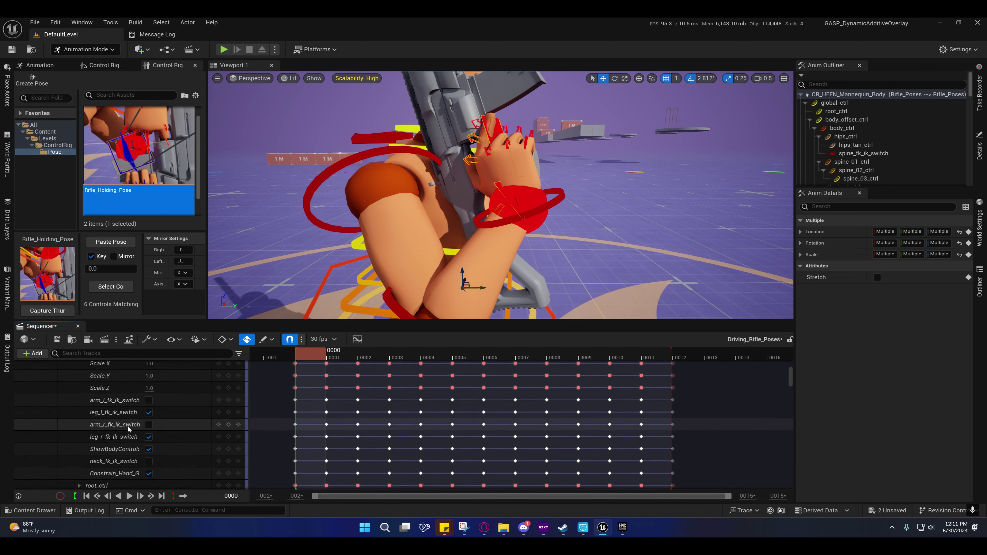
scroll(127, 426, down, 2)
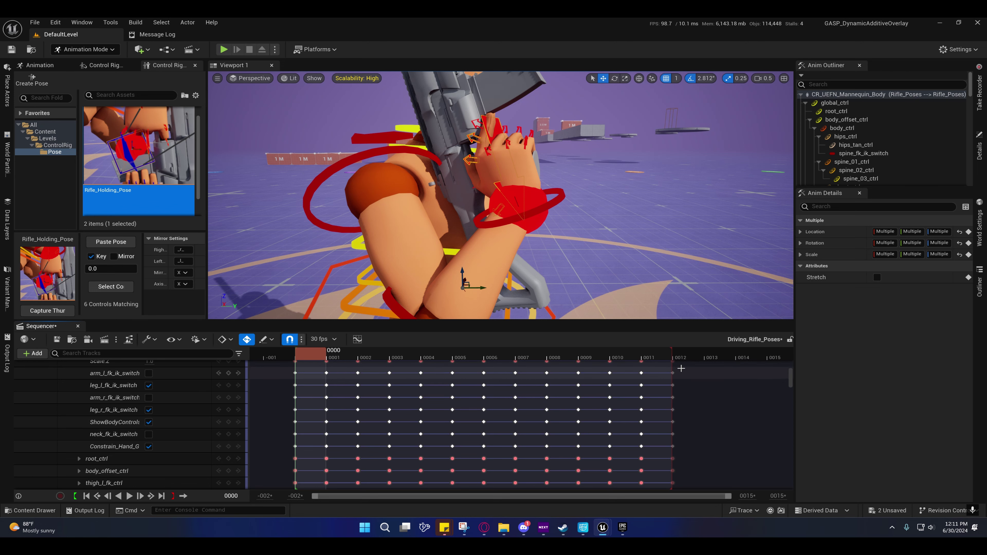
drag(680, 368, 464, 449)
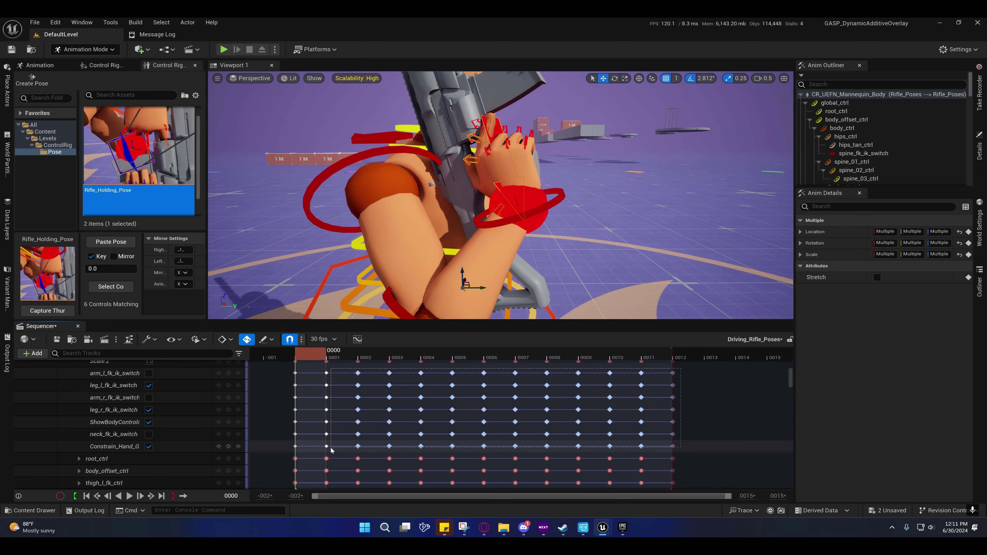
drag(322, 448, 324, 442)
key(Delete)
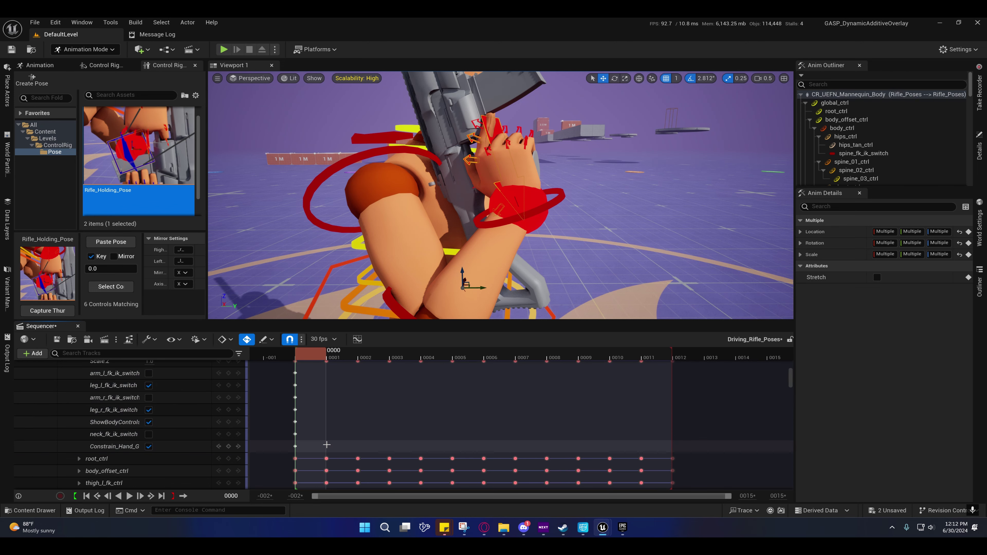
- Enable arm_l_fk_ik_switch at frame 0 in the base section, collapse that section and select CorrectiveHandTrack
scroll(324, 414, up, 2)
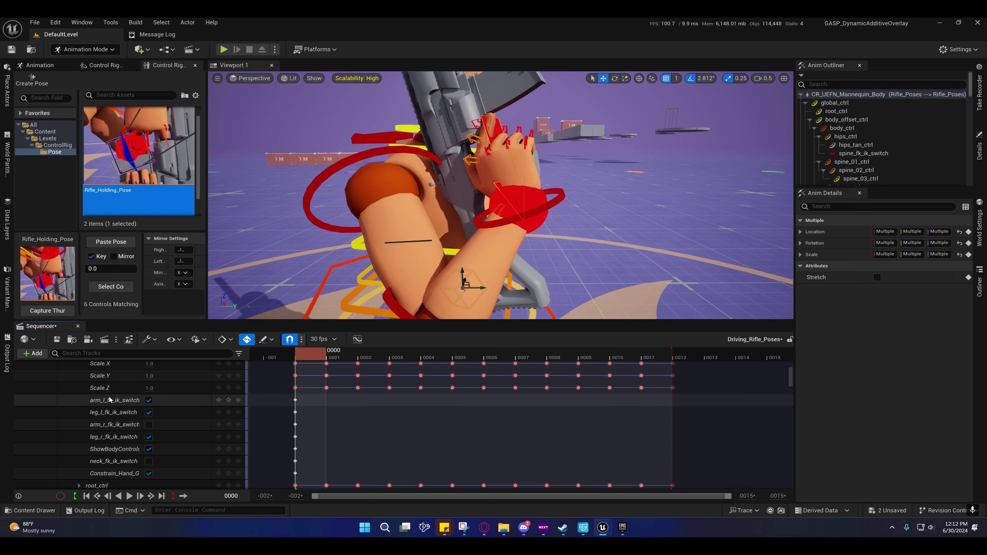
scroll(124, 394, up, 5)
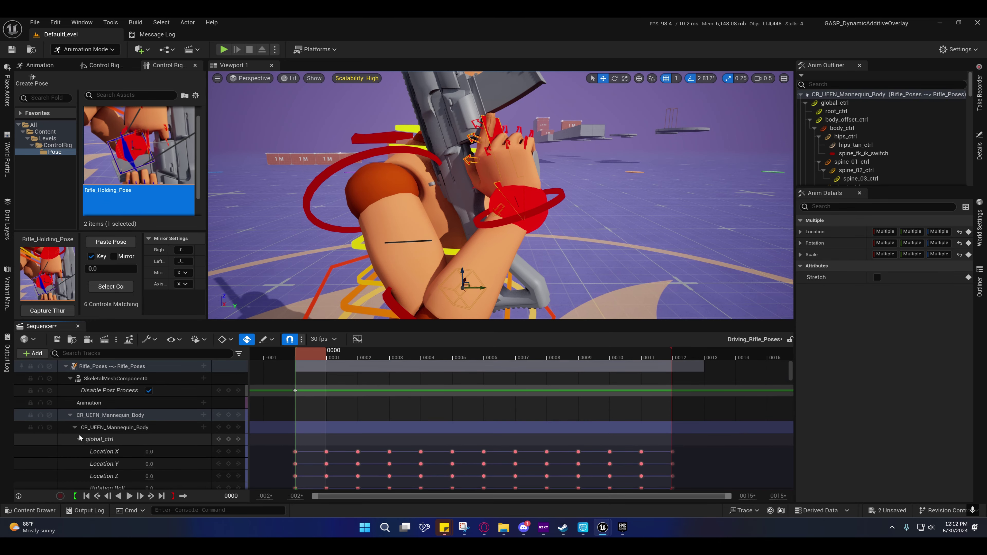
click(79, 439)
click(74, 428)
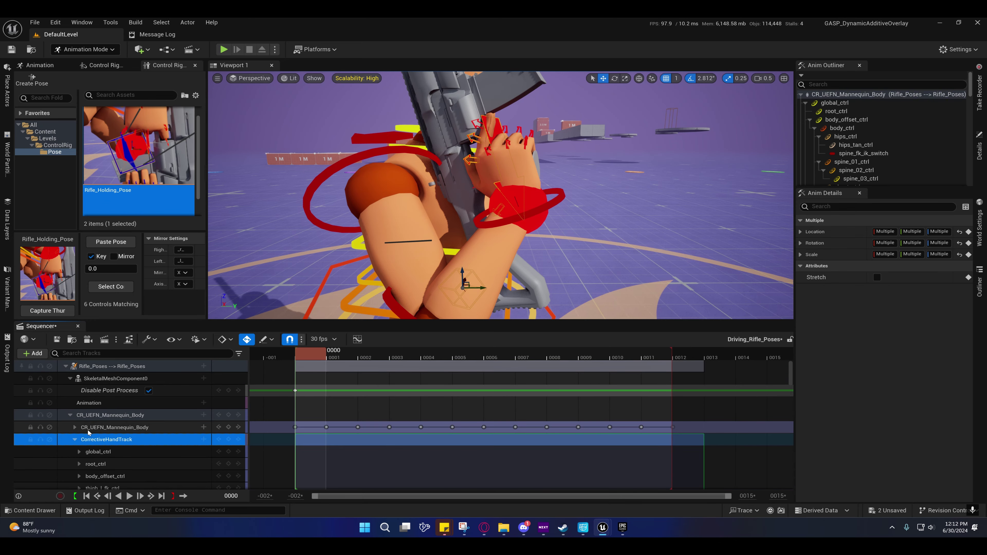
- Try to paste Rifle_Holding_Pose with keys at frame 0 of CorrectiveHandTrack, and undo the paste
click(108, 285)
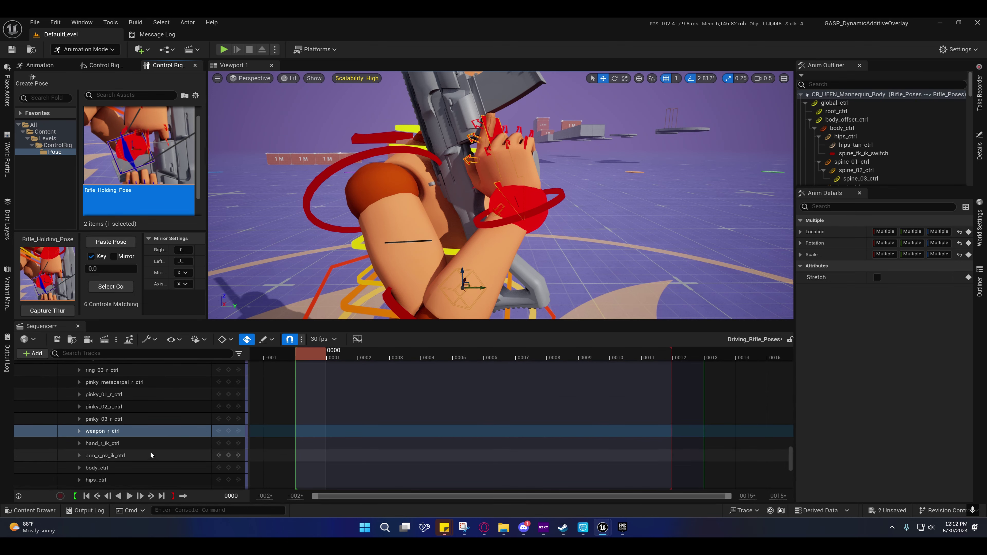
click(111, 241)
key(s)
key(d)
right_drag(460, 226, 303, 237)
scroll(326, 233, down, 1)
right_drag(525, 275, 509, 288)
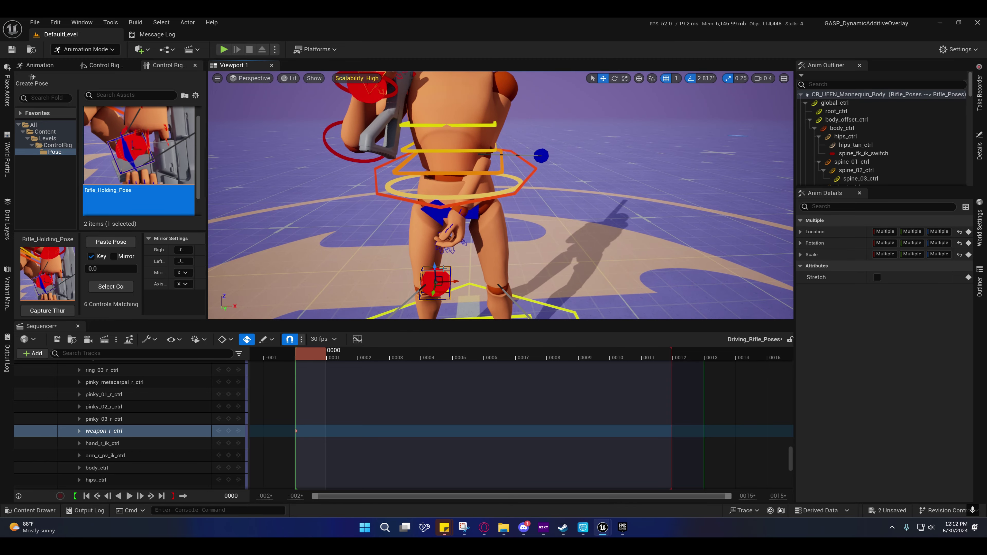
key(d)
right_drag(461, 266, 363, 299)
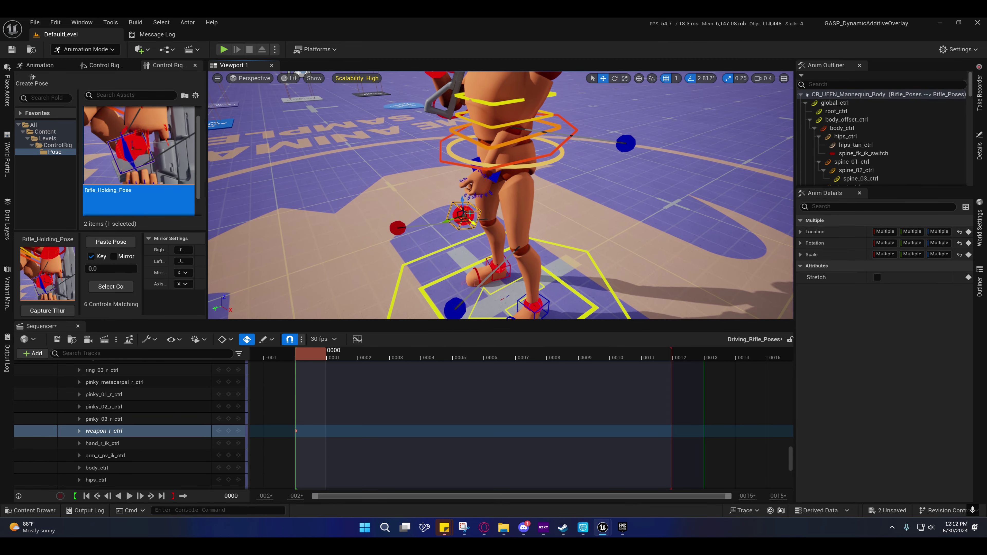
key(a)
right_drag(468, 212, 553, 195)
key(w)
right_drag(501, 243, 473, 237)
key(ctrl+z)
- Select the controls of Rifle_Holding_Pose and paste the pose with keys at frame 0 of CorrectiveHandTrack
click(109, 287)
key(d)
key(w)
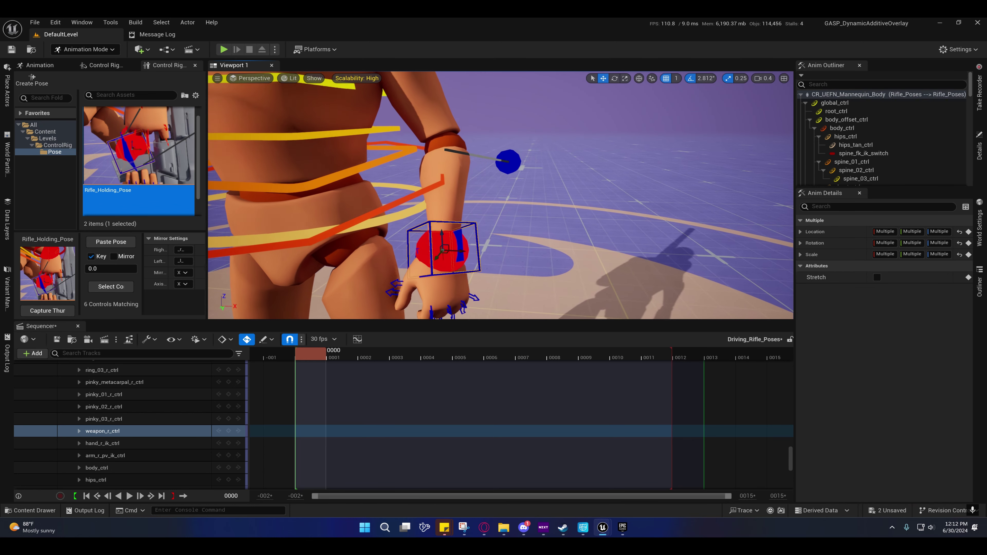
key(w)
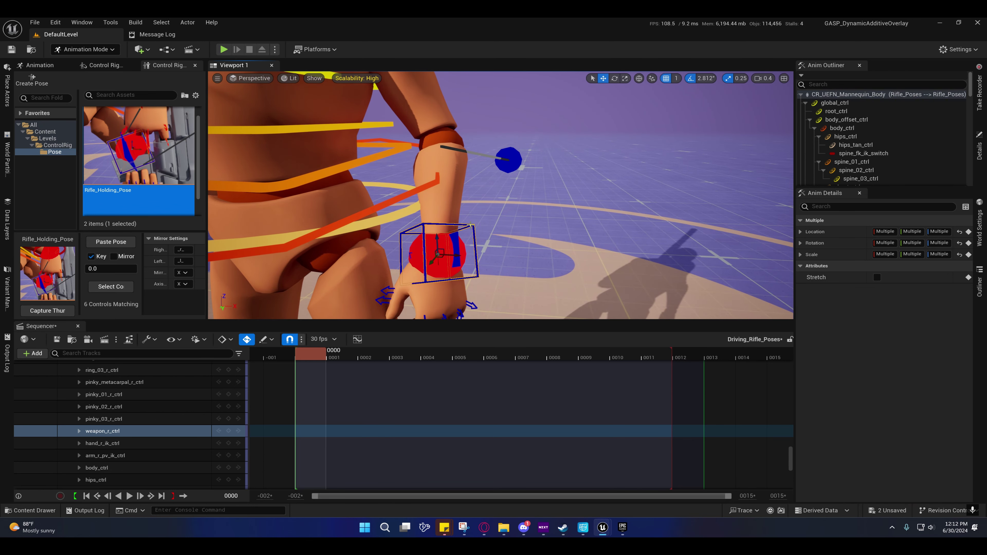
key(s)
key(a)
right_drag(403, 261, 392, 206)
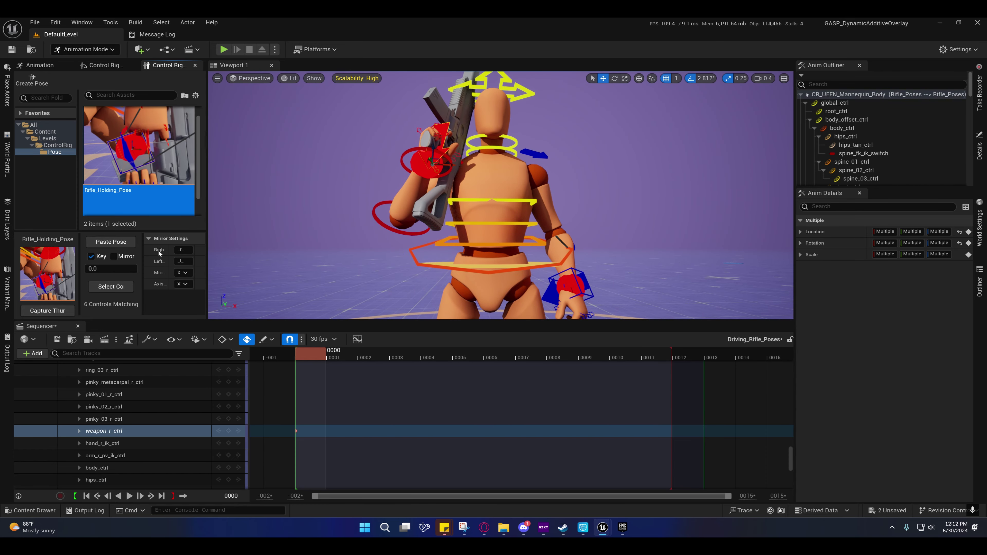
- Examine the right hand's grip on the rifle at frame 0 from both sides, and deselect the controls
right_drag(559, 243, 569, 265)
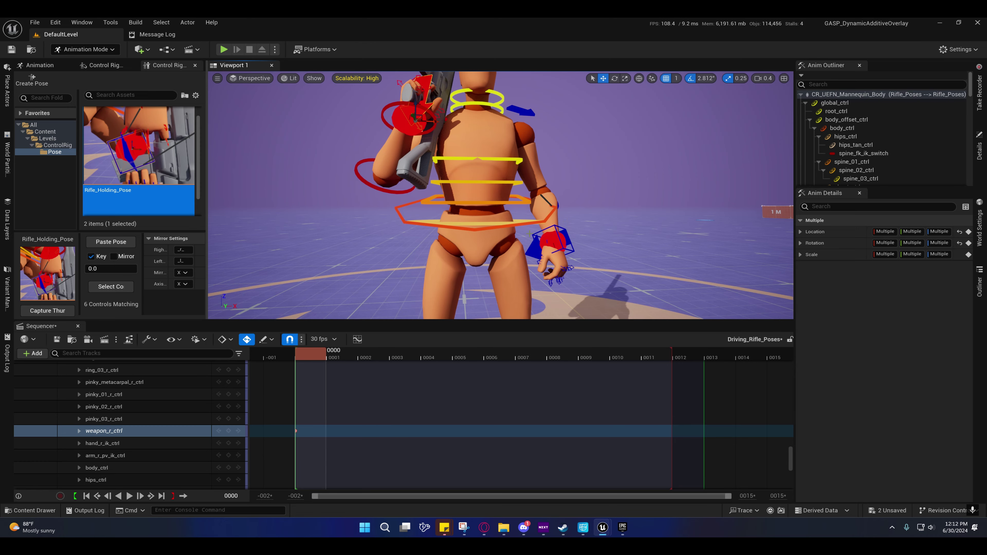
mouse_move(469, 190)
right_down()
mouse_move(462, 156)
mouse_move(469, 190)
right_up()
key(w)
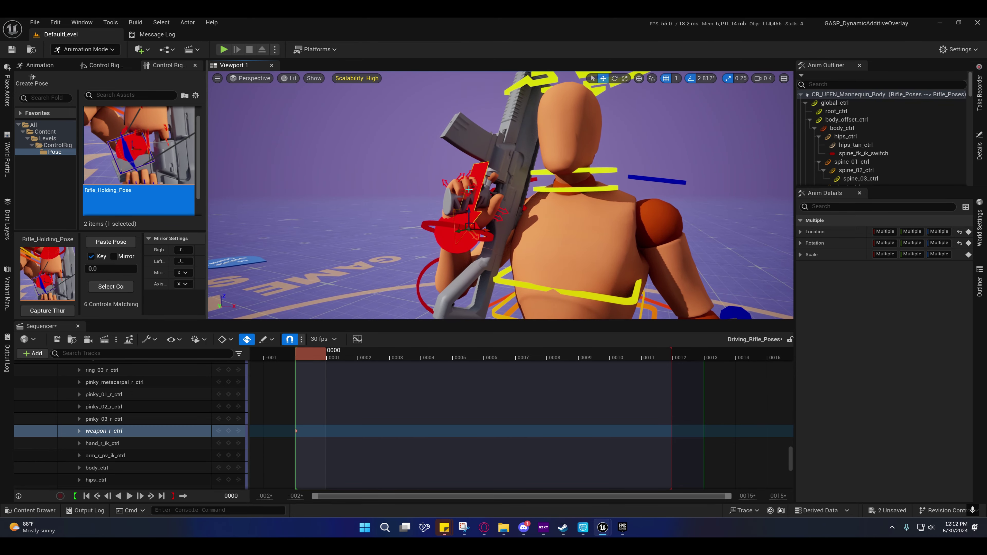
right_drag(473, 229, 398, 235)
key(w)
key(d)
scroll(404, 235, down, 1)
key(w)
scroll(388, 237, down, 1)
key(a)
right_drag(466, 208, 490, 205)
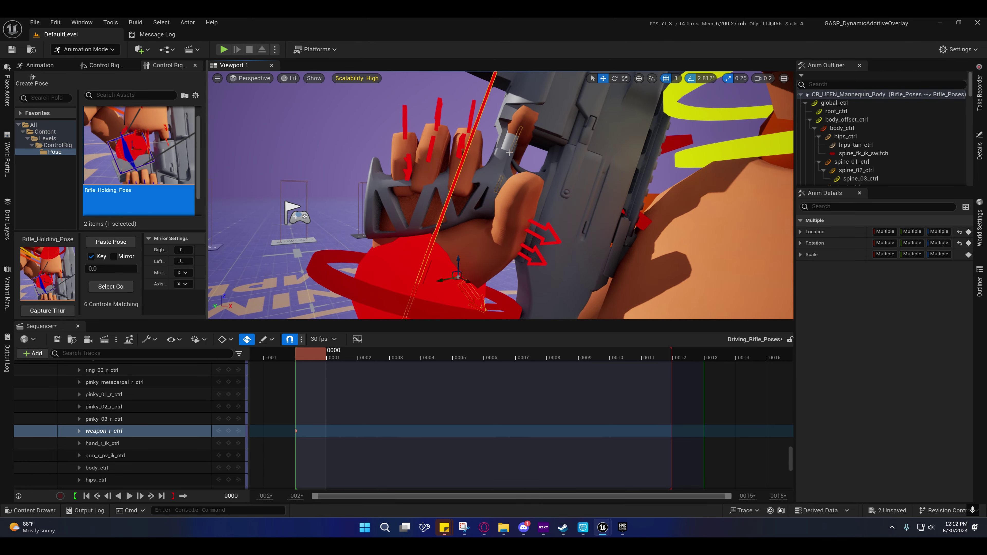
right_drag(509, 153, 463, 137)
key(s)
scroll(468, 173, down, 1)
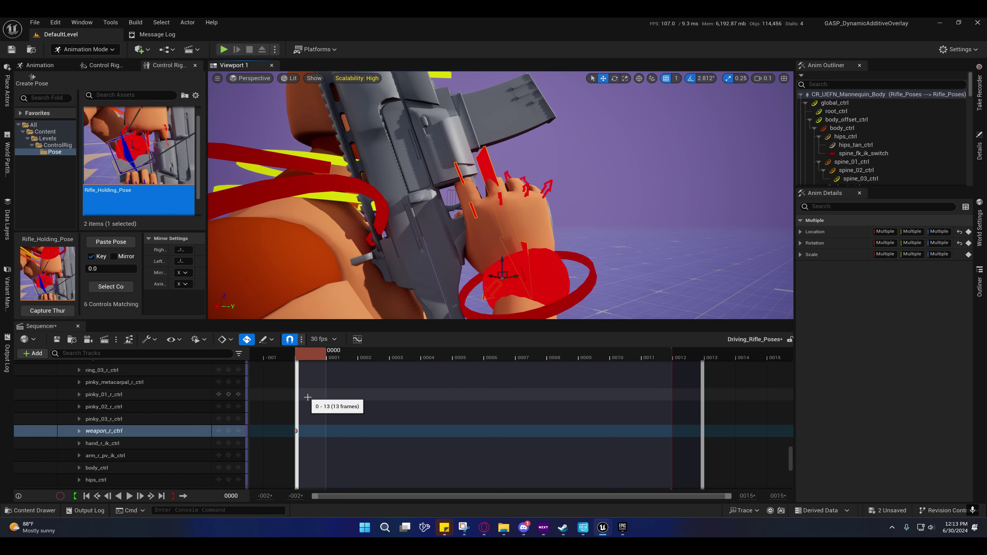
right_drag(465, 246, 455, 276)
drag(452, 288, 634, 297)
right_drag(601, 198, 657, 190)
click(601, 198)
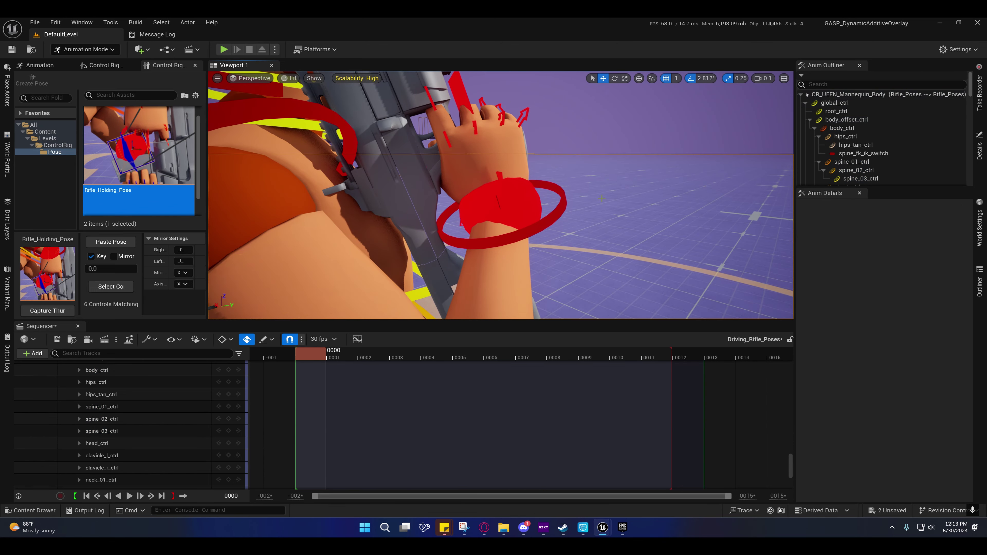
- Bring the whole mannequin into view and scrub the sequence to frame 4 to check the aiming pose
right_drag(576, 172, 319, 186)
click(577, 171)
scroll(472, 188, up, 1)
key(s)
key(d)
key(s)
key(w)
key(a)
key(d)
key(s)
key(d)
click(333, 358)
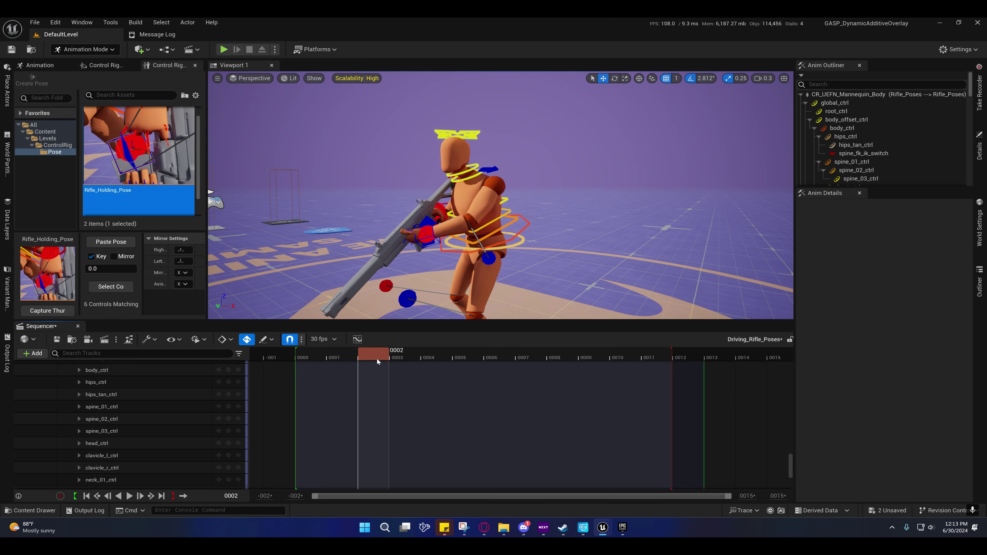
drag(457, 358, 443, 358)
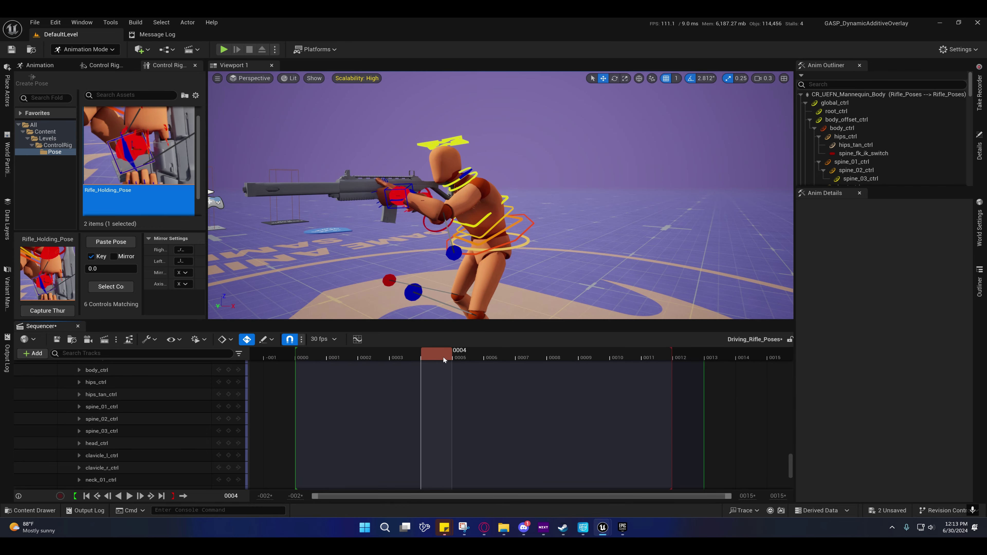
- Delete the frame 0 keys of index_01_r_ctrl and index_02_r_ctrl from CorrectiveHandTrack while viewing the right hand at frame 4
key(a)
mouse_move(500, 194)
right_down()
mouse_move(692, 204)
mouse_move(500, 194)
right_up()
key(w)
scroll(500, 194, up, 1)
key(w)
key(a)
scroll(500, 194, down, 3)
scroll(500, 194, up, 1)
right_drag(399, 221, 406, 221)
key(s)
right_drag(405, 272, 406, 272)
scroll(405, 272, up, 1)
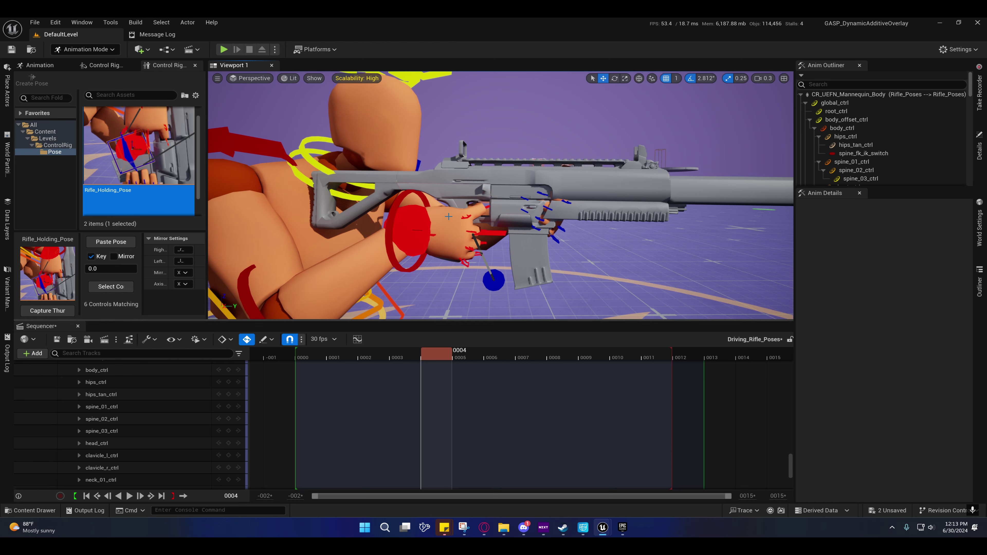
click(458, 222)
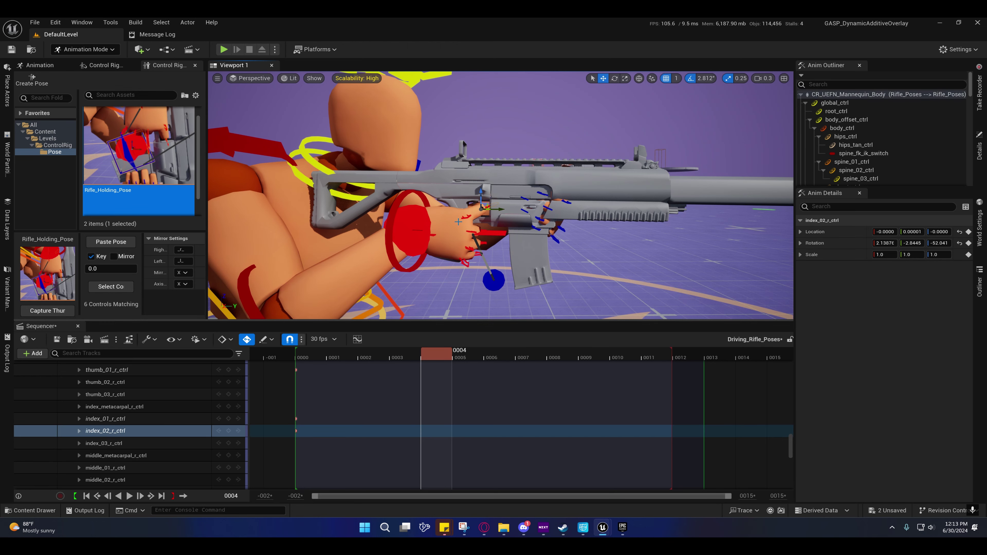
shift+click(466, 219)
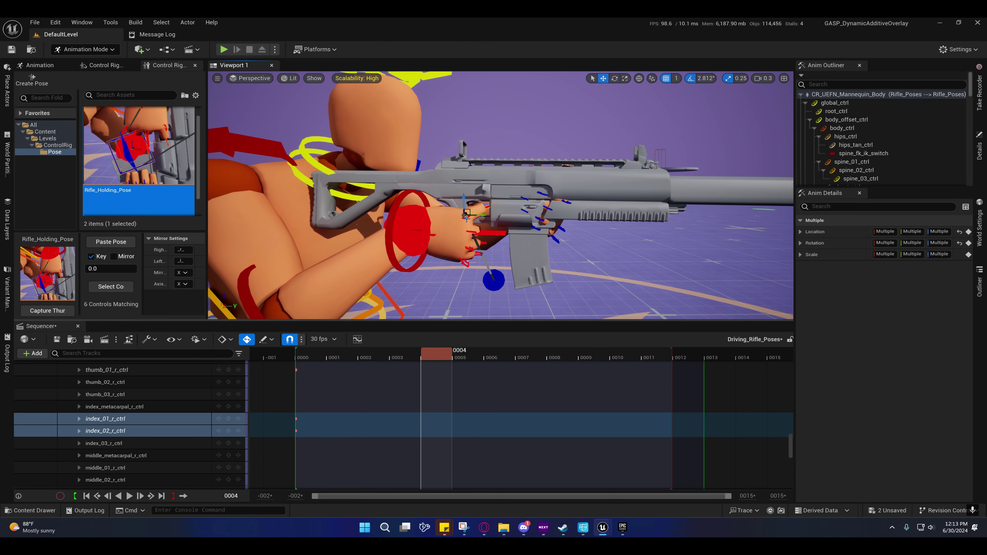
drag(310, 415, 285, 434)
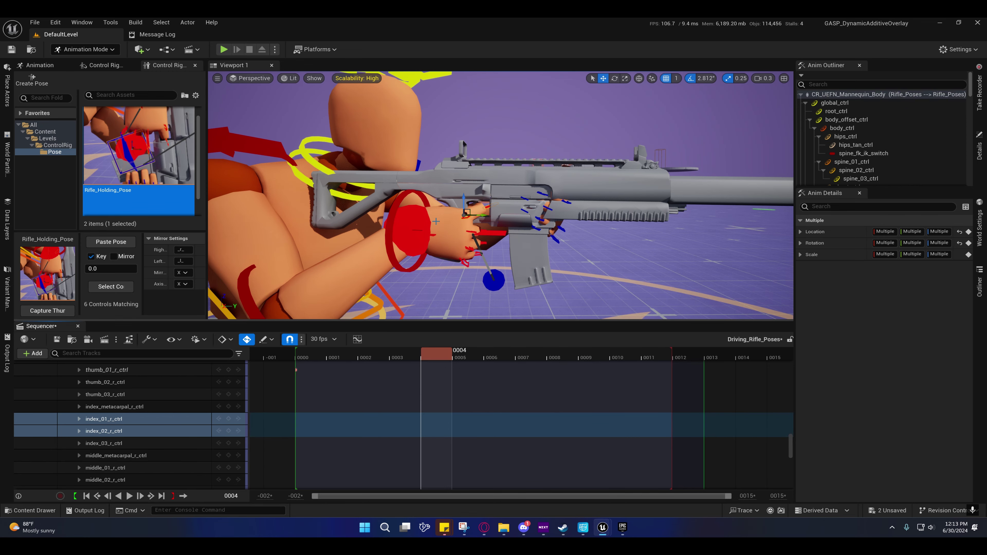
- Delete the frame 0 key of thumb_01_r_ctrl from CorrectiveHandTrack
mouse_move(425, 221)
right_down()
mouse_move(357, 222)
mouse_move(426, 219)
right_up()
key(w)
scroll(425, 221, down, 1)
key(w)
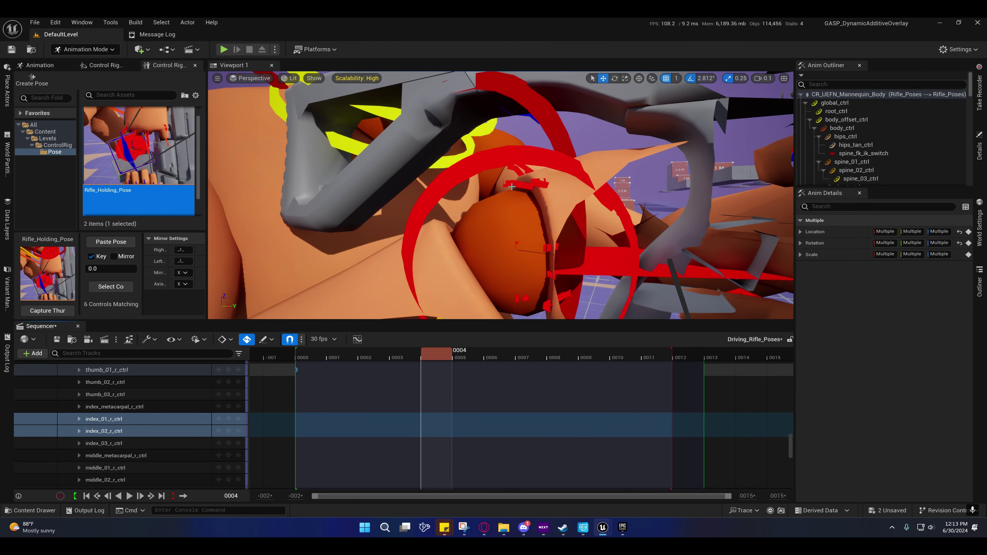
scroll(378, 402, up, 1)
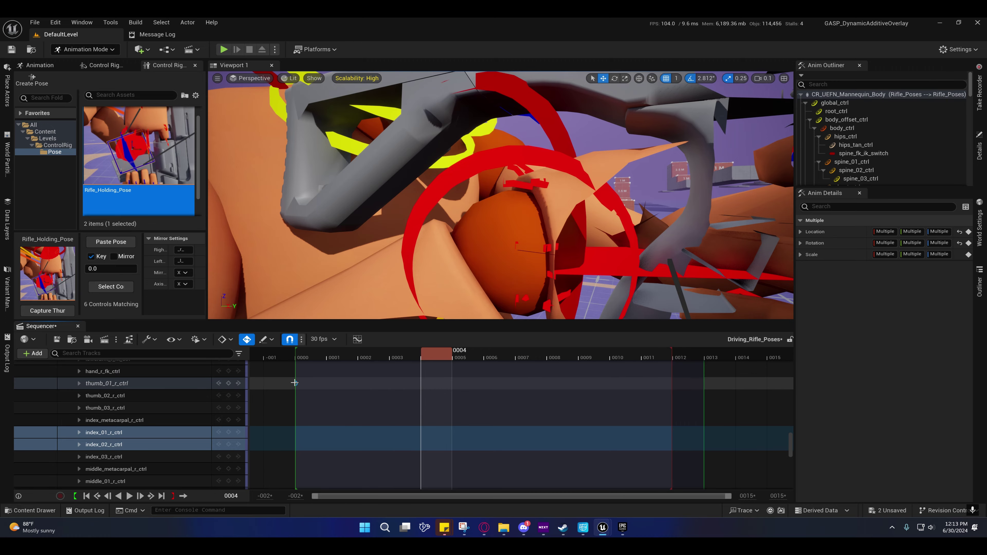
- Examine the right hand's fingers around the grip at frame 4 and select index_01_r_ctrl
right_drag(394, 272, 552, 253)
key(s)
scroll(489, 262, up, 1)
key(s)
scroll(497, 270, down, 1)
key(w)
right_drag(431, 275, 466, 269)
click(458, 266)
key(s)
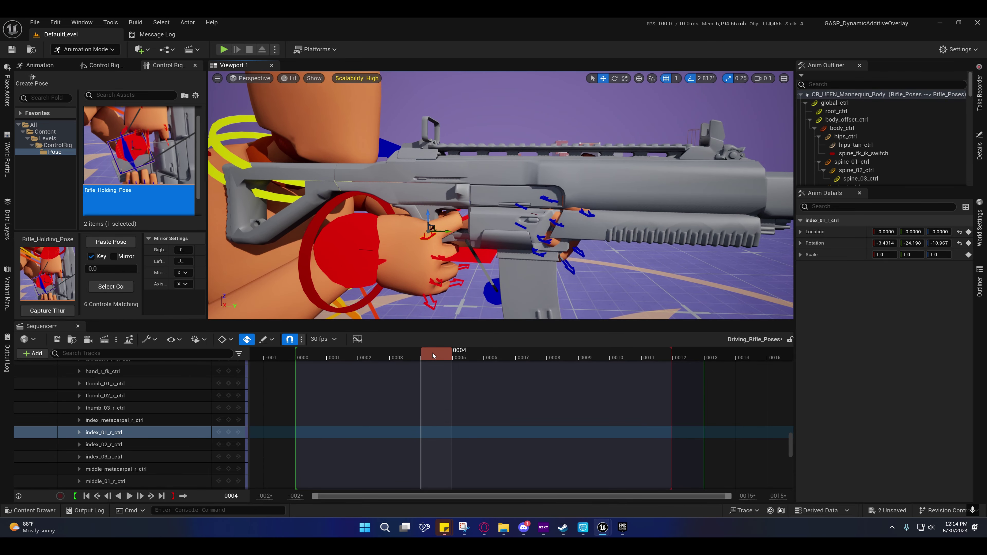
- Compare the right hand's hold on the rifle at frames 1 and 4, viewing the mannequin up close and from a distance
drag(433, 355, 339, 363)
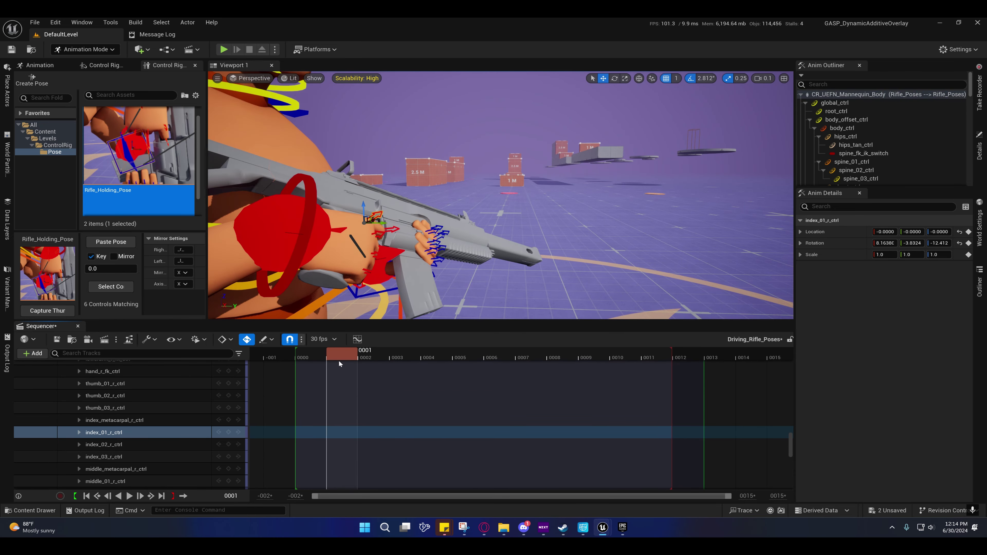
key(s)
right_drag(392, 272, 311, 275)
scroll(365, 272, up, 1)
key(d)
key(s)
drag(347, 358, 431, 366)
key(a)
right_drag(431, 272, 498, 272)
key(w)
key(a)
right_drag(404, 241, 432, 227)
key(s)
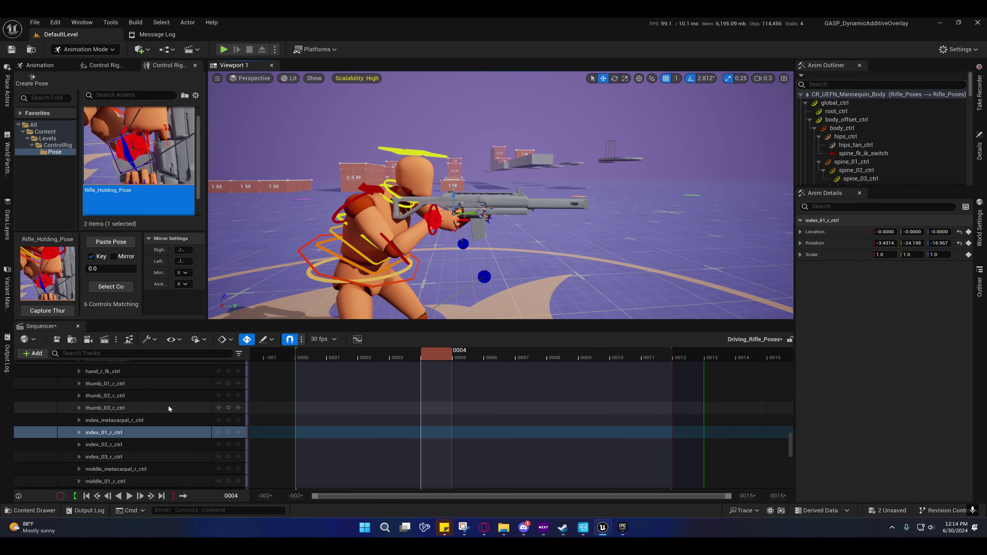
- Collapse CorrectiveHandTrack and add a key for the whole track at frame 12
scroll(170, 408, up, 1)
drag(791, 443, 791, 366)
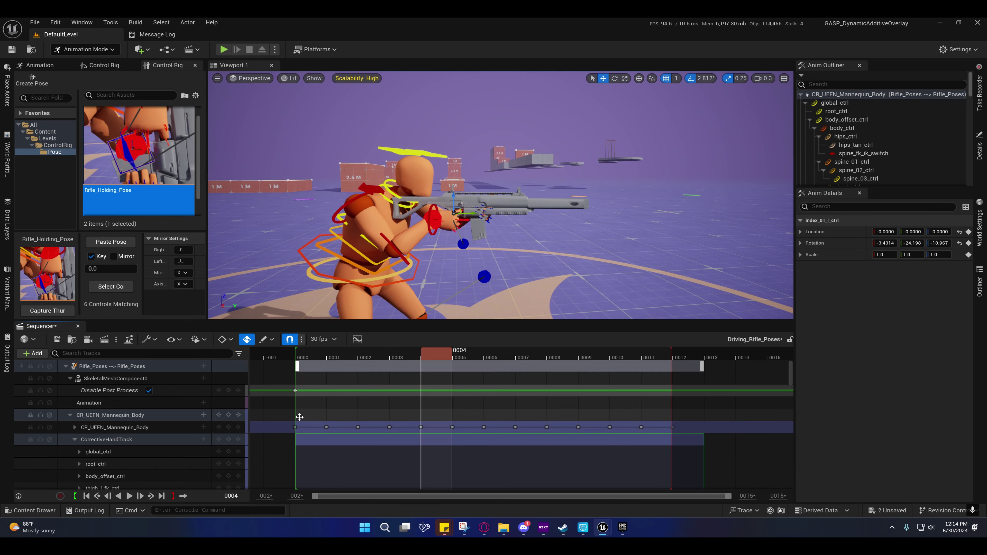
click(74, 440)
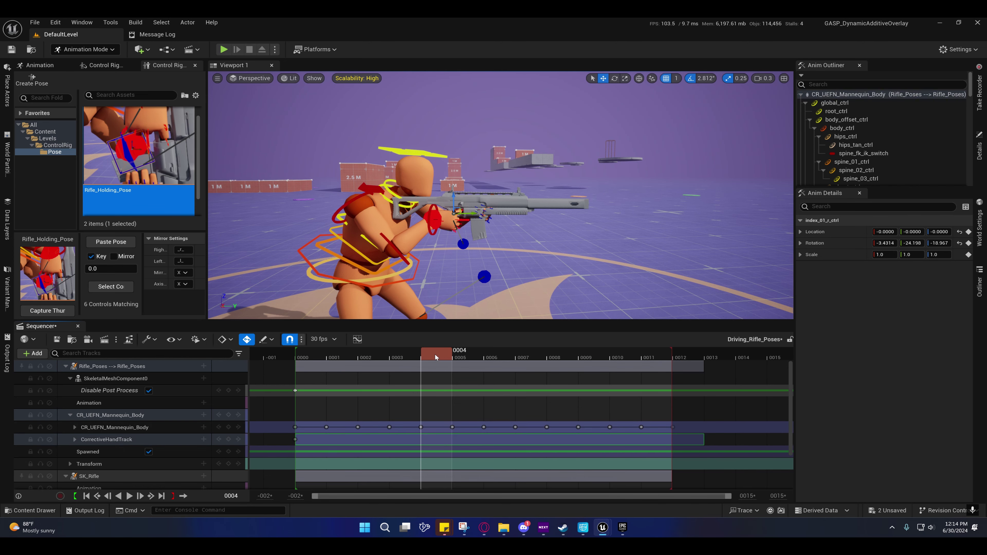
drag(435, 354, 664, 358)
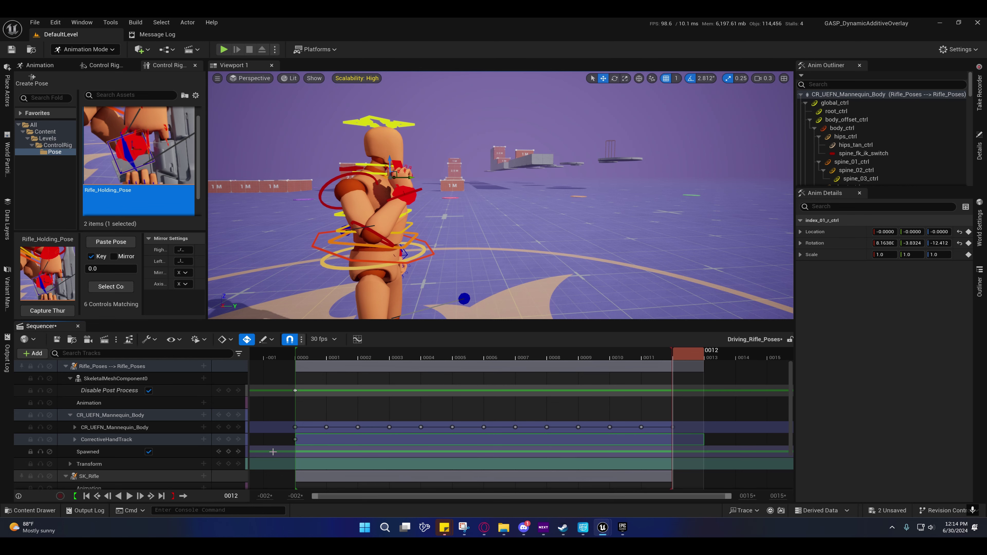
click(228, 440)
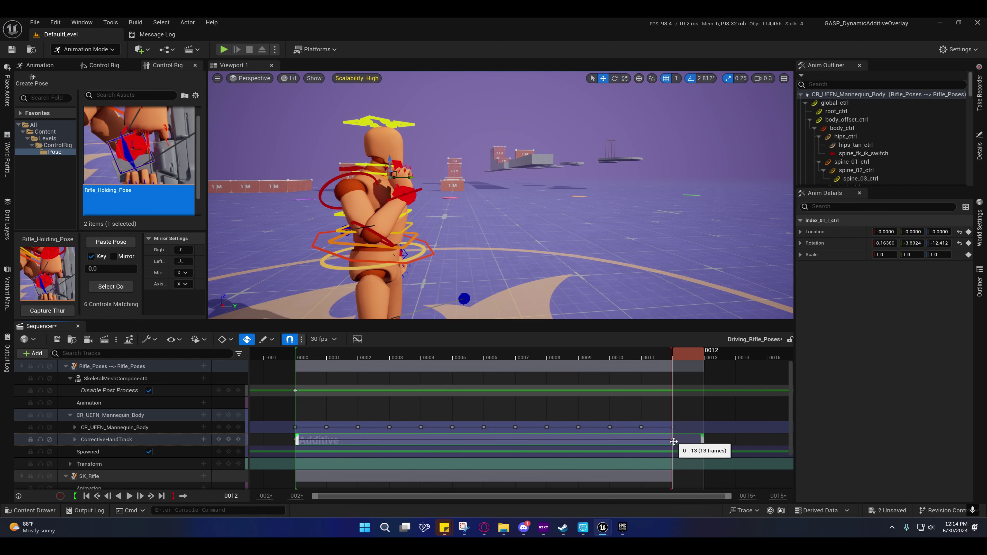
- Inspect the rifle hold at frame 9 and add a CorrectiveHandTrack key at frame 10
drag(694, 355, 580, 345)
right_drag(574, 272, 462, 261)
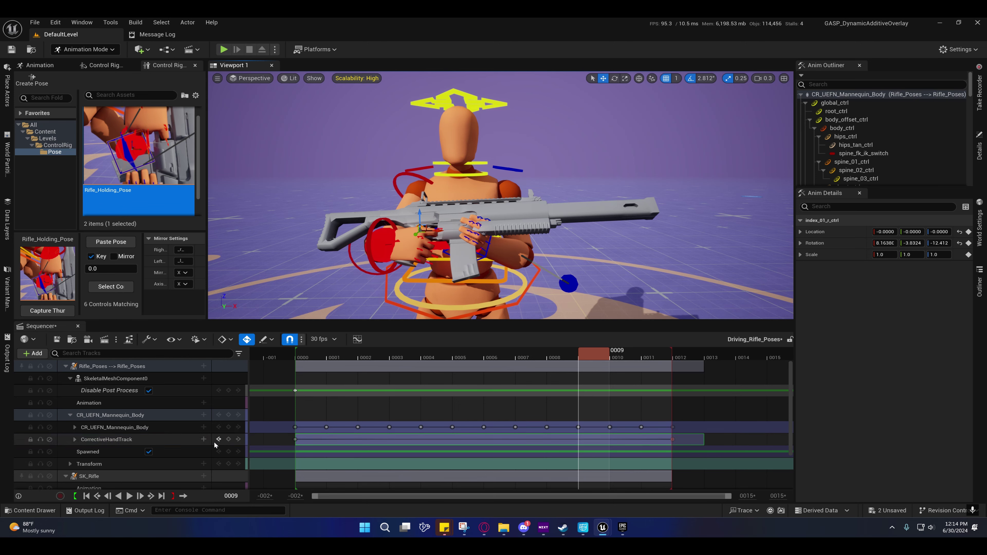
click(228, 439)
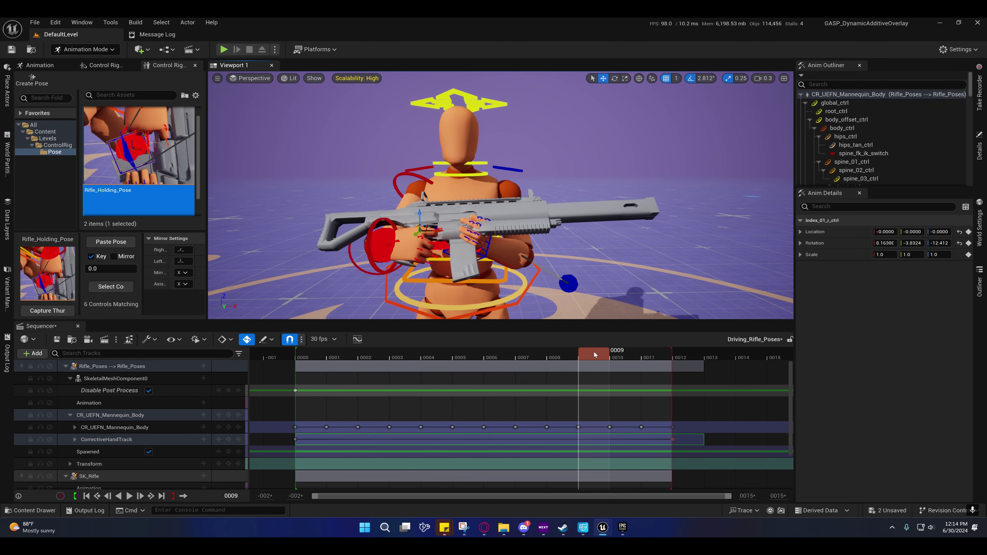
click(613, 353)
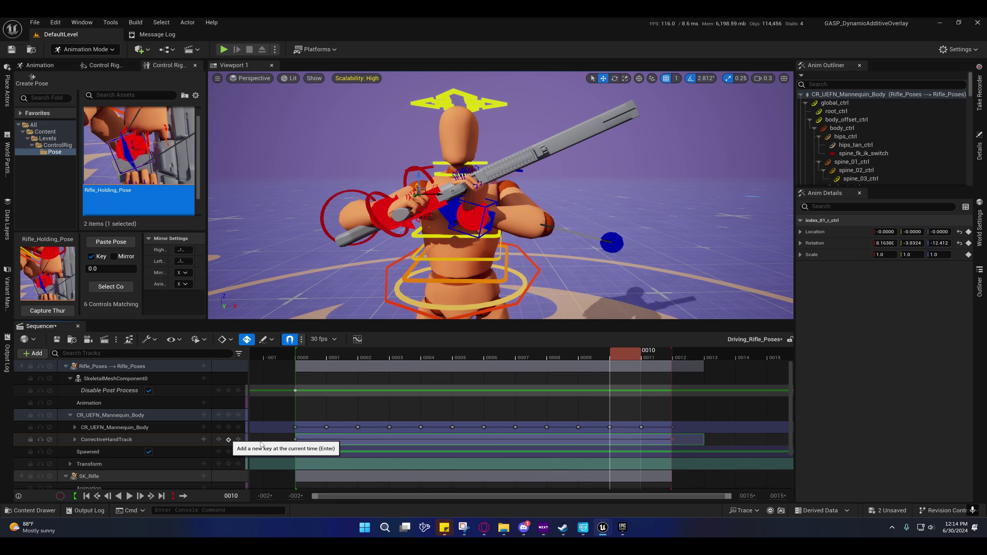
click(229, 439)
- Check the right hand's hold on the rifle at frames 7 to 9 and key CorrectiveHandTrack at frame 9
click(606, 356)
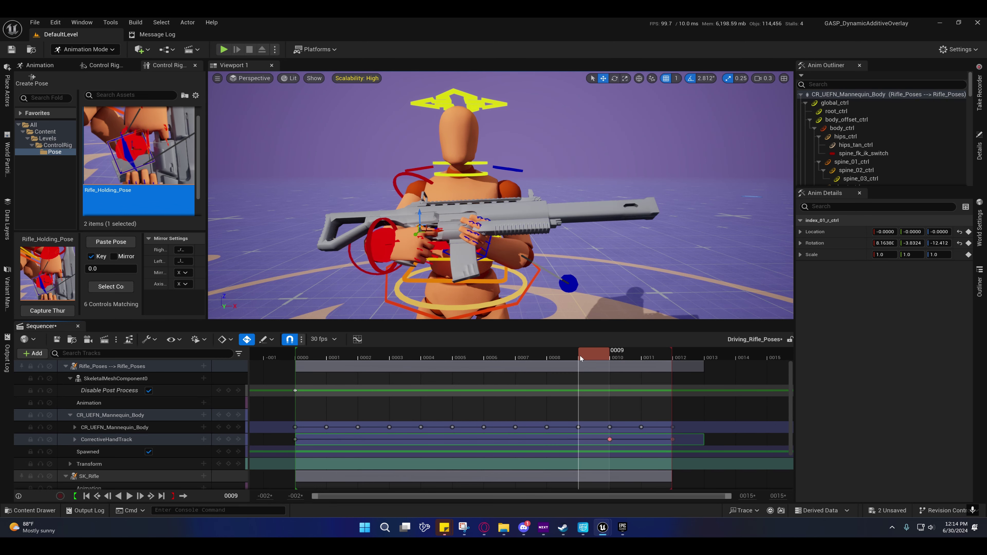
click(570, 355)
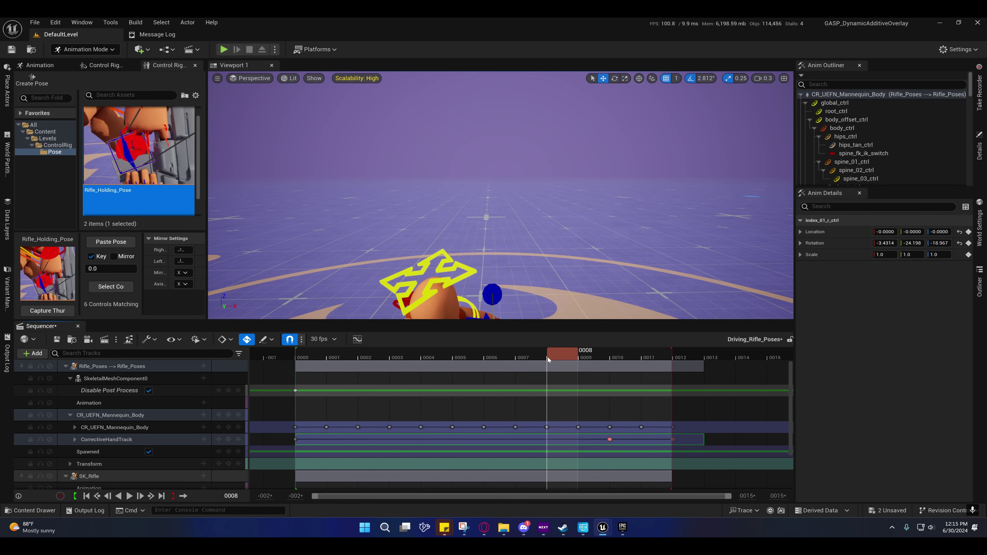
click(522, 353)
right_drag(517, 249, 568, 296)
scroll(525, 288, up, 1)
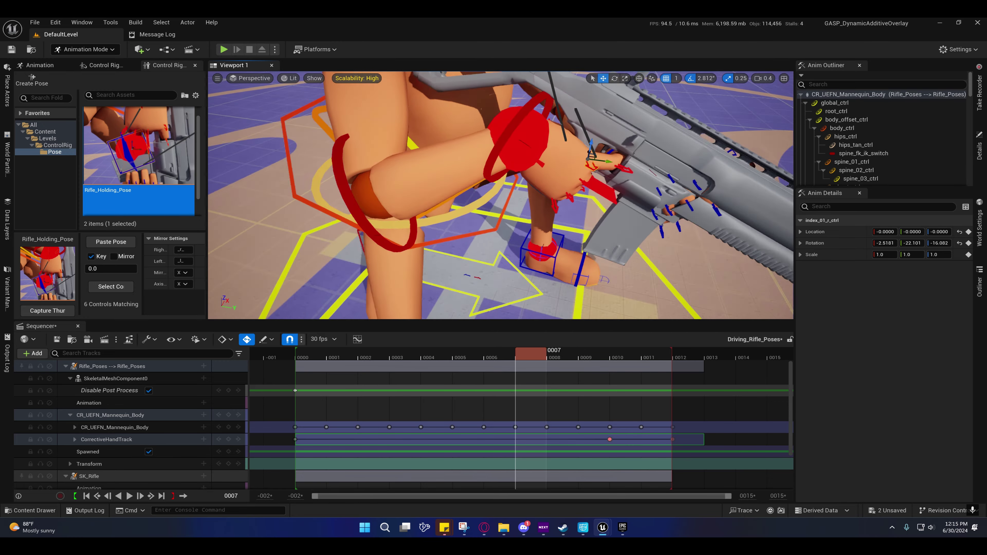
right_drag(501, 194, 490, 163)
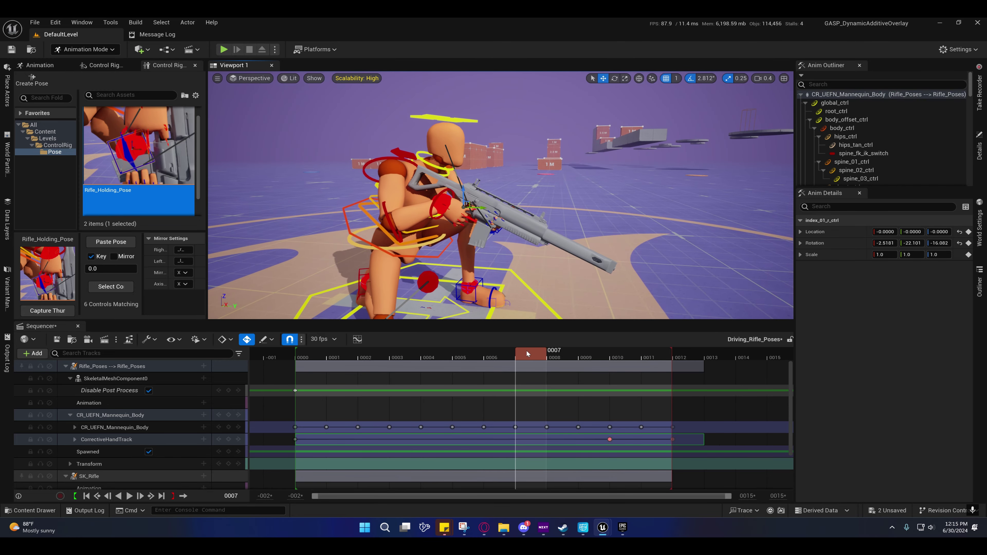
drag(527, 351, 585, 356)
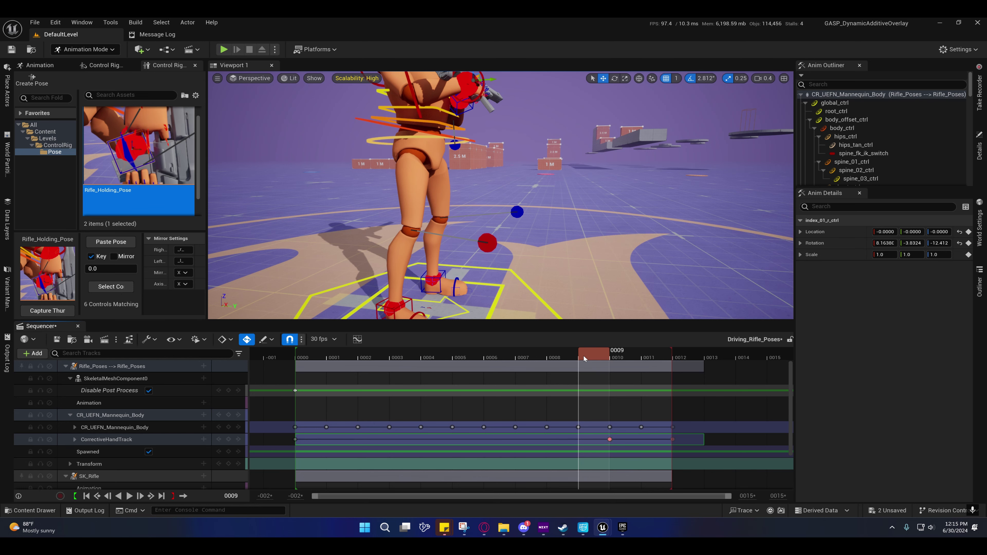
right_drag(533, 206, 462, 183)
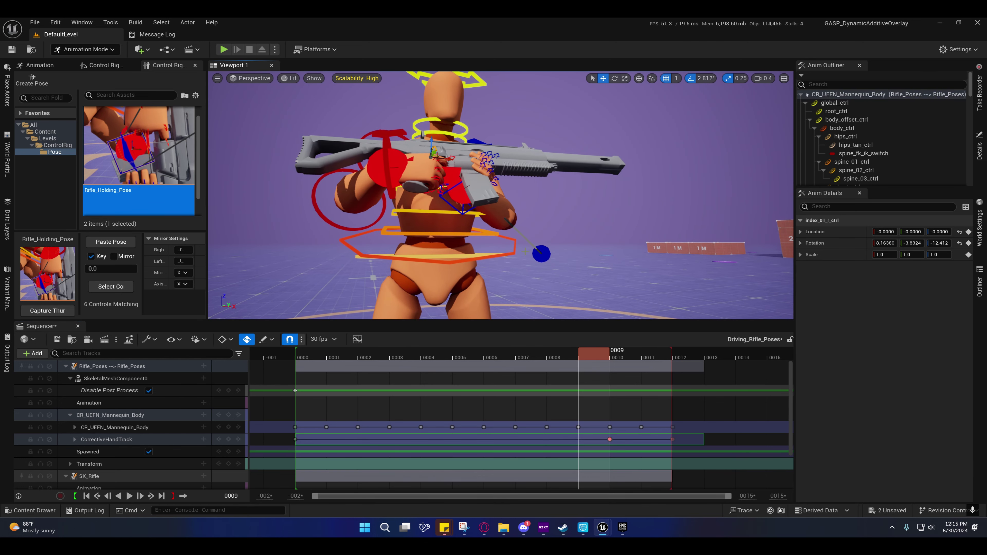
click(228, 440)
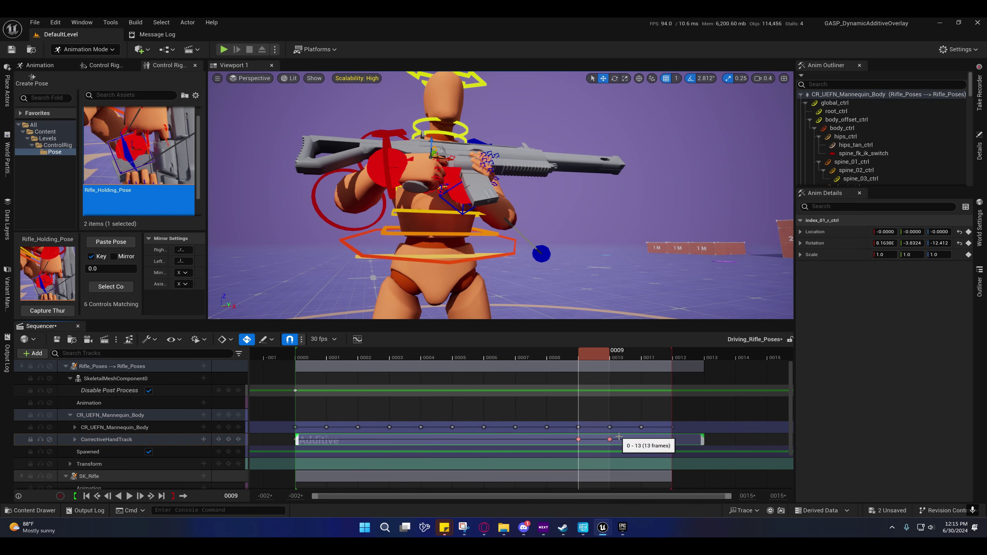
- On CorrectiveHandTrack, delete the key at frame 10 and add a new key at frame 8
click(609, 439)
key(Delete)
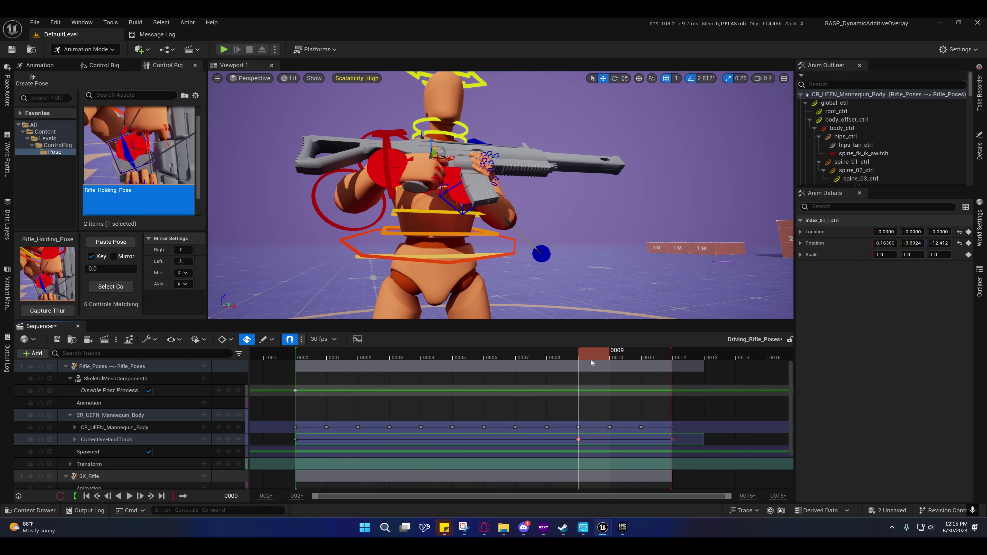
drag(591, 360, 546, 369)
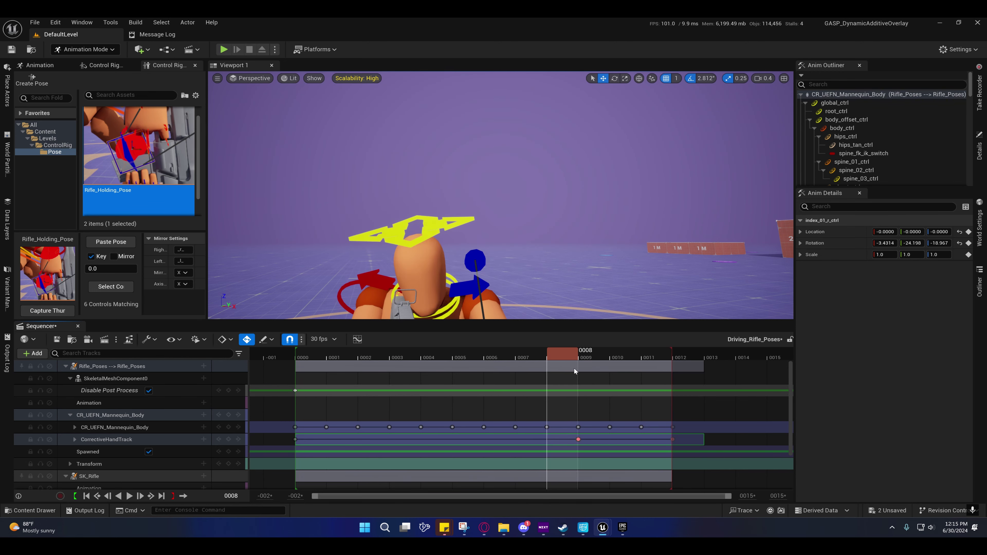
right_drag(500, 195, 381, 226)
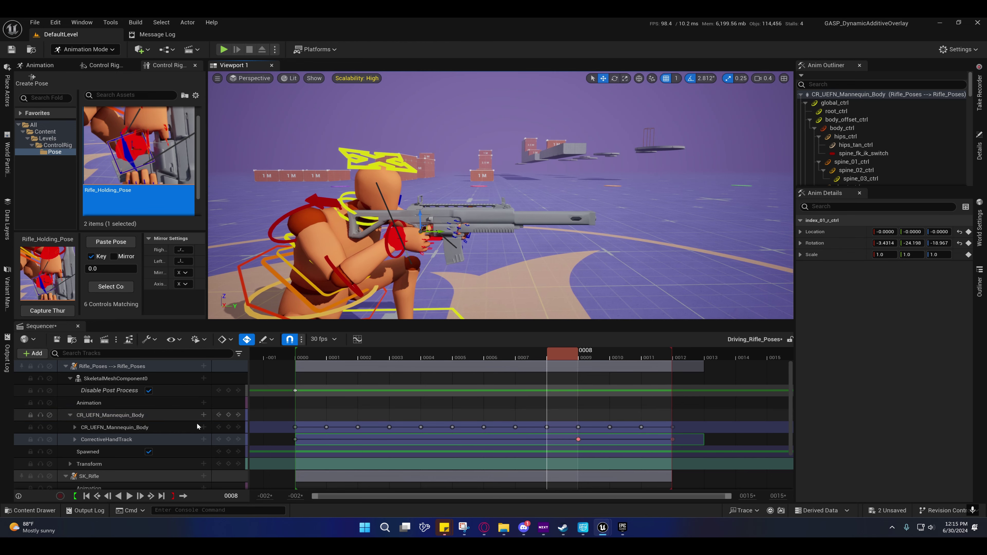
click(229, 439)
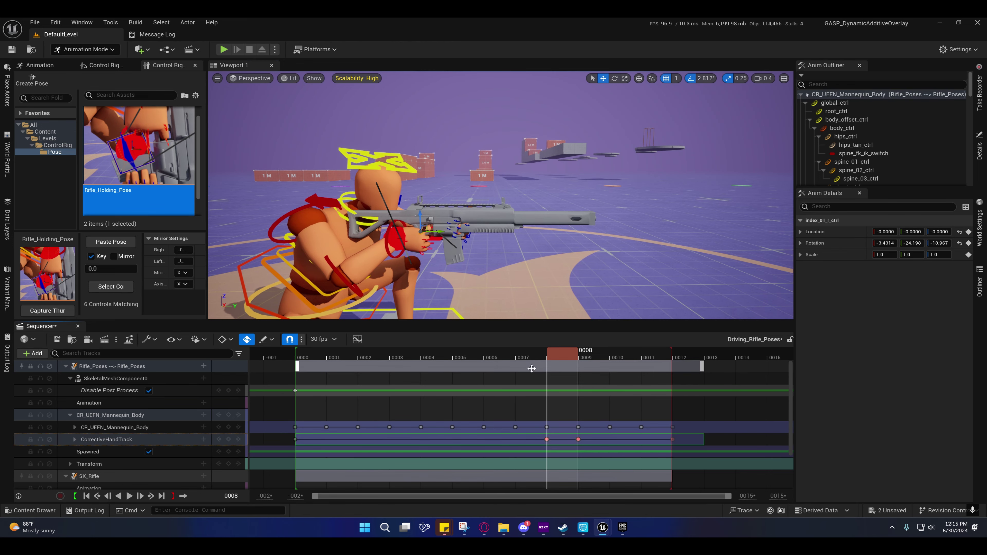
- Add new CorrectiveHandTrack keys at frames 6 and 4
drag(562, 356, 468, 364)
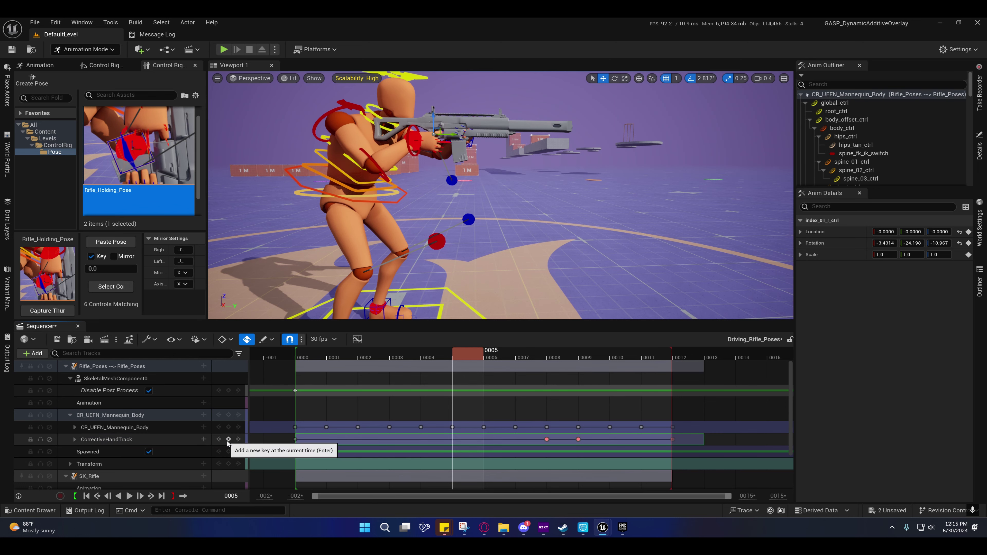
click(486, 356)
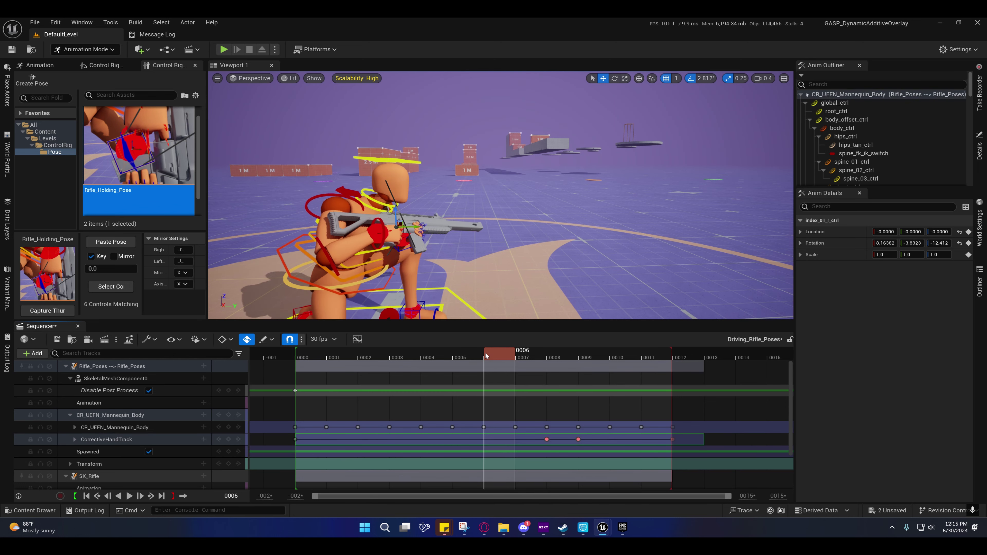
click(229, 441)
drag(501, 354, 449, 356)
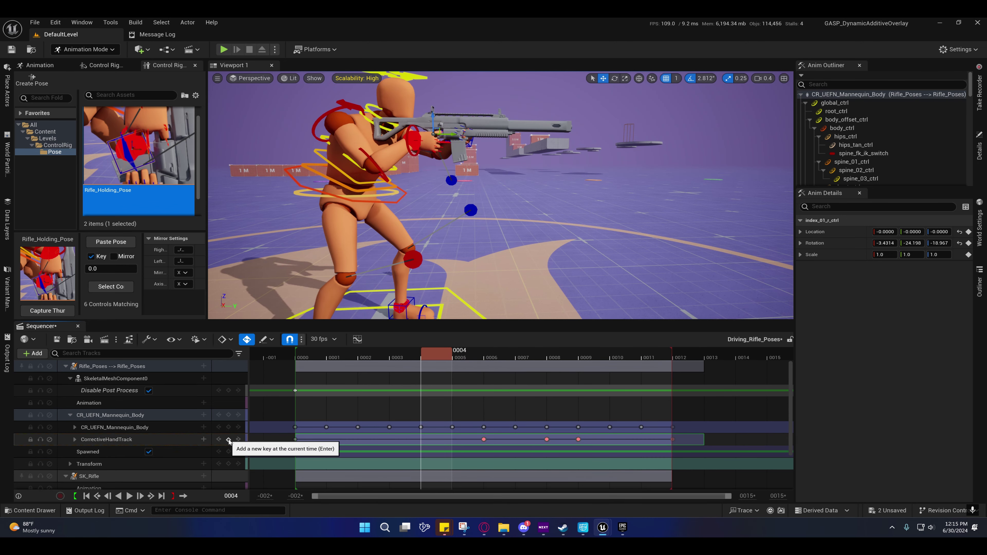
key(Return)
- Check the poses through frame 12 and extend the end of the SK_Rifle spawn section to frame 13
drag(425, 354, 308, 374)
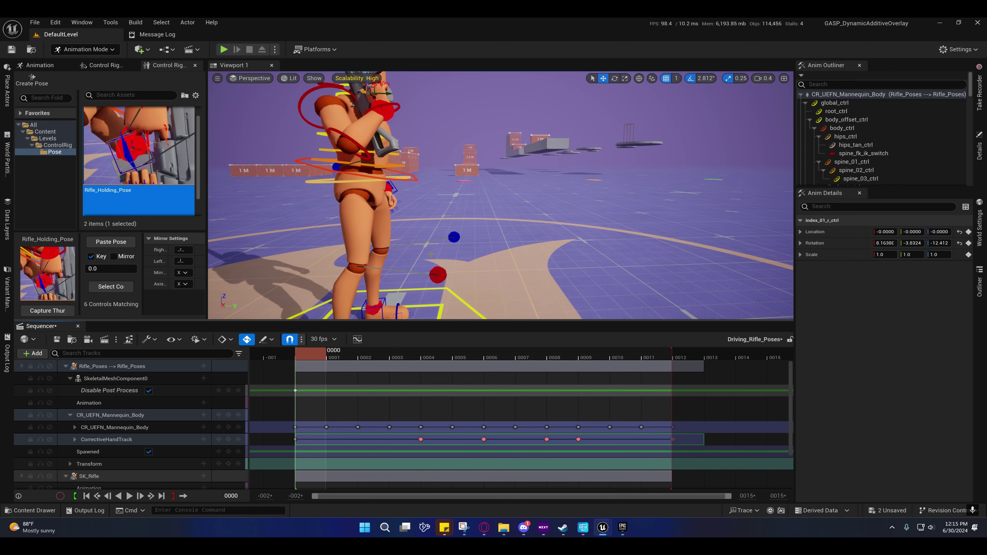
mouse_move(357, 189)
right_down()
mouse_move(355, 159)
mouse_move(369, 188)
right_up()
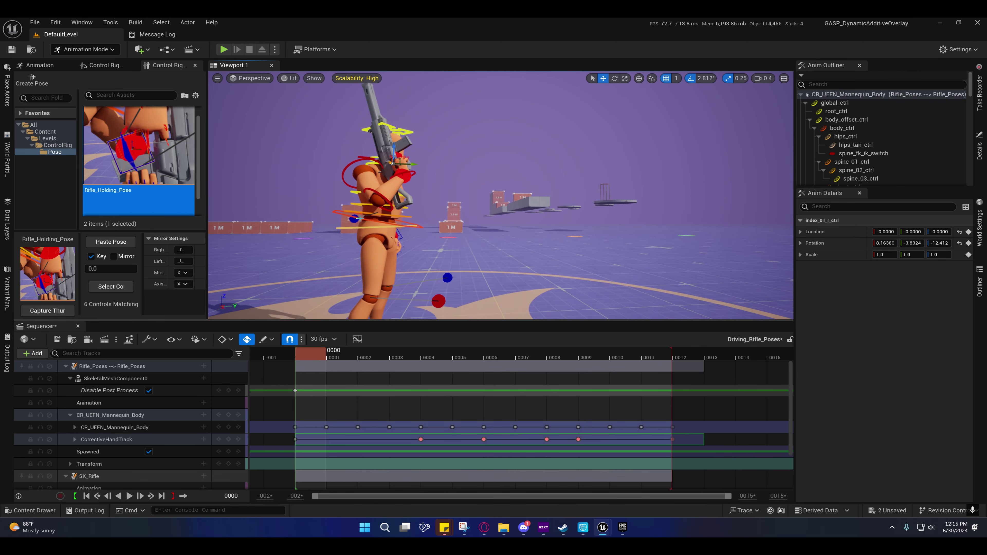
drag(314, 354, 429, 363)
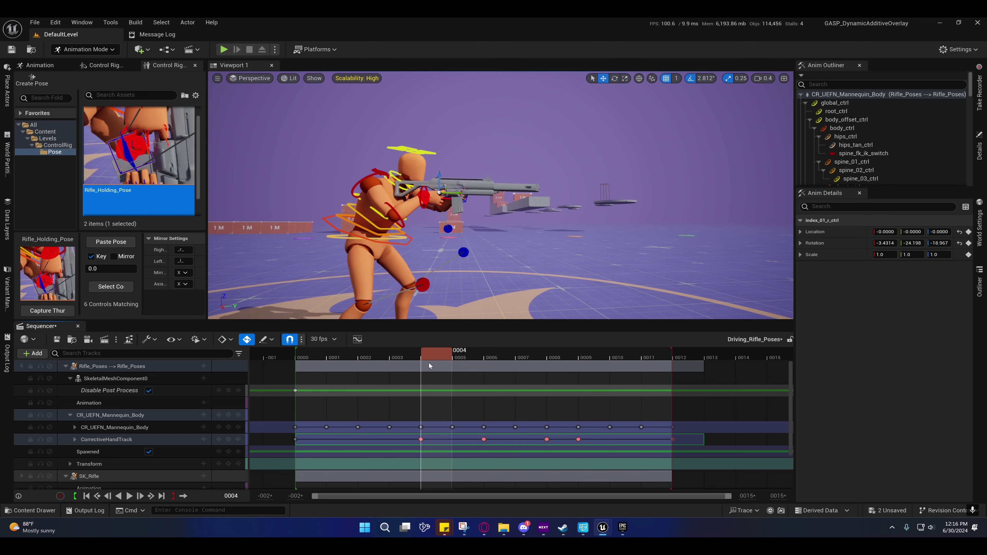
drag(451, 364, 676, 366)
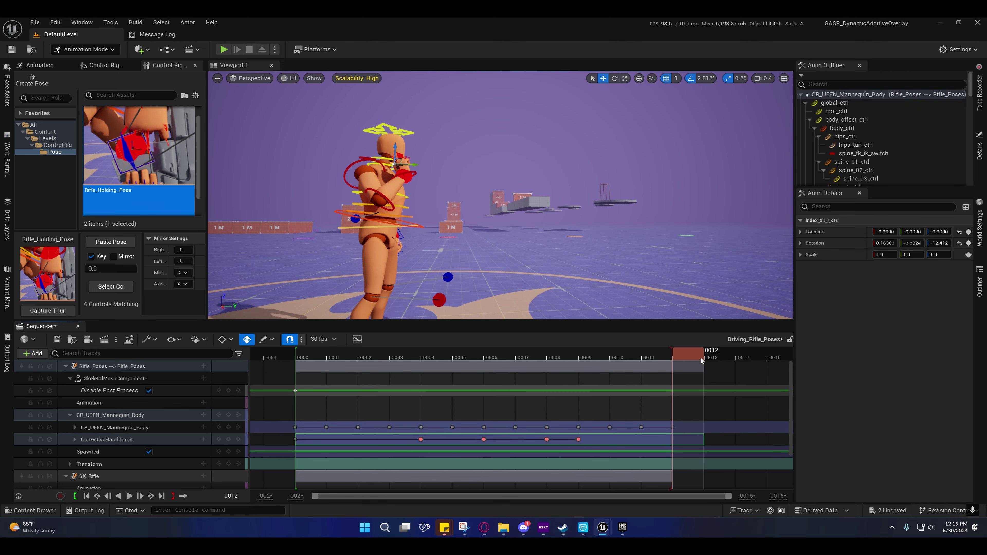
drag(699, 359, 678, 364)
drag(671, 475, 702, 472)
scroll(461, 475, down, 1)
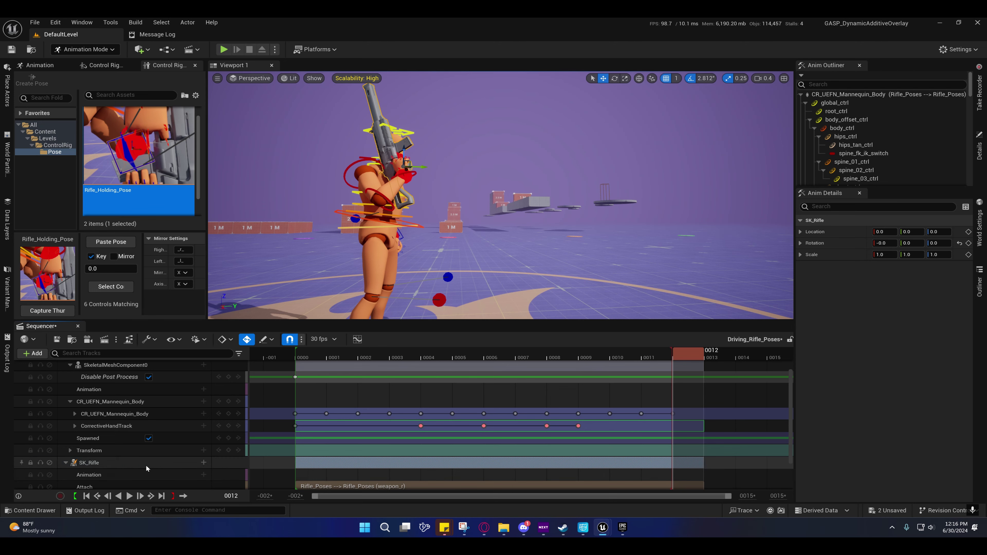
- At frame 0, rotate index_01_r_ctrl by 11.25 degrees to lift the right index finger away from the trigger
drag(685, 350, 307, 378)
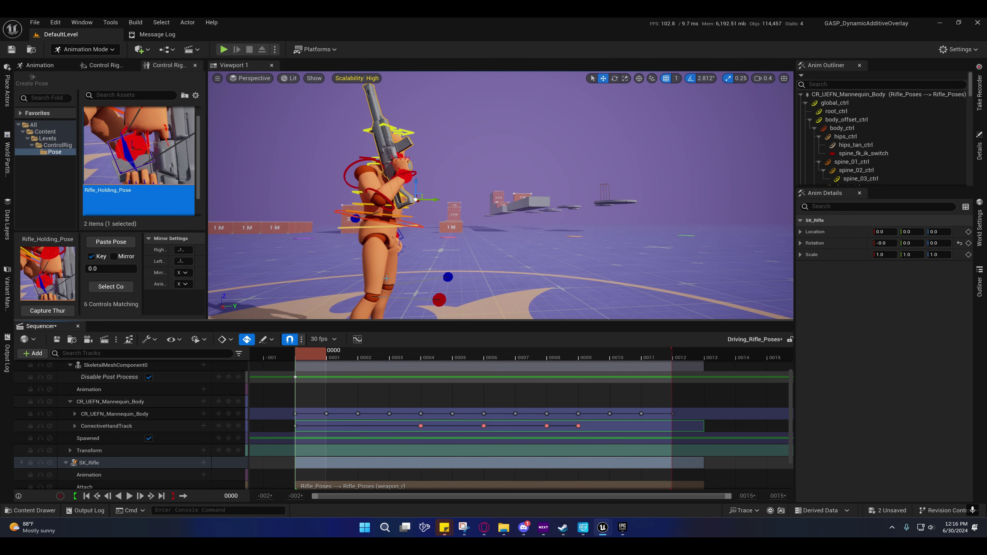
key(a)
right_drag(406, 292, 365, 305)
scroll(406, 293, down, 1)
key(w)
key(w)
scroll(500, 195, up, 1)
key(s)
key(e)
key(w)
scroll(405, 314, down, 2)
key(d)
scroll(501, 195, down, 1)
mouse_move(484, 220)
right_down()
mouse_move(484, 229)
mouse_move(478, 220)
mouse_move(490, 221)
right_up()
click(483, 219)
scroll(501, 195, up, 2)
key(s)
scroll(486, 220, down, 2)
key(e)
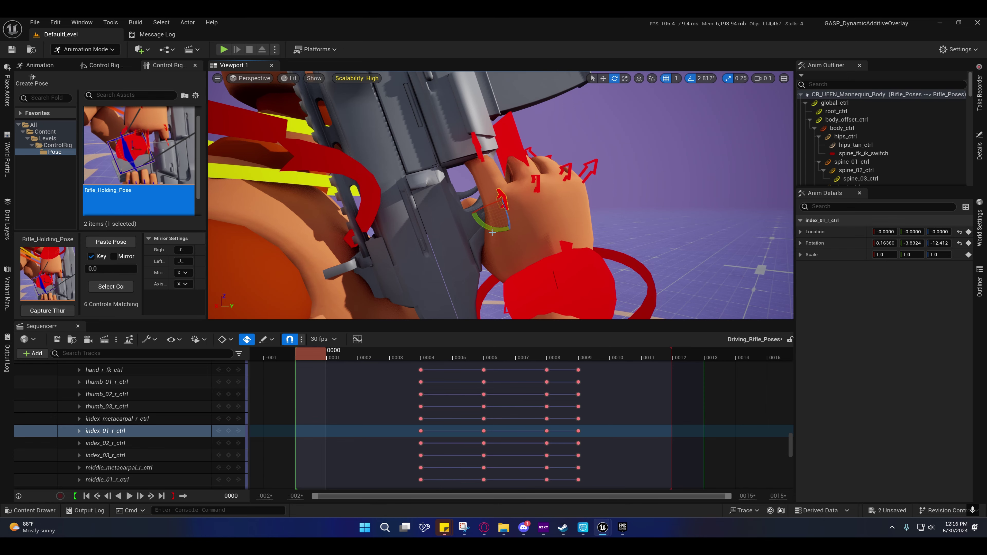
right_drag(487, 226, 520, 244)
scroll(487, 226, up, 1)
key(d)
scroll(485, 225, down, 1)
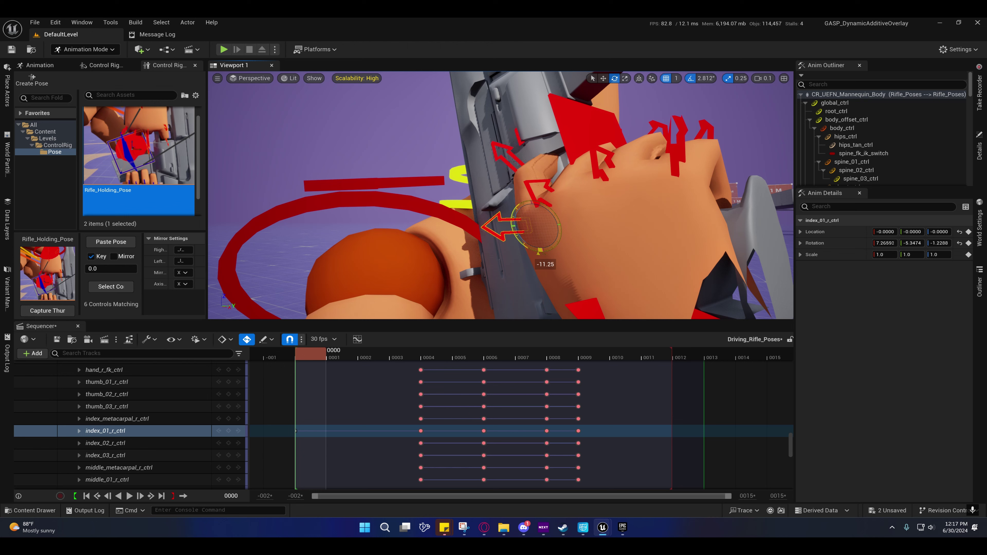
- Straighten the right index finger along the rifle by rotating index_01_r_ctrl to about 10° and index_02_r_ctrl to about 26° in Z
click(531, 199)
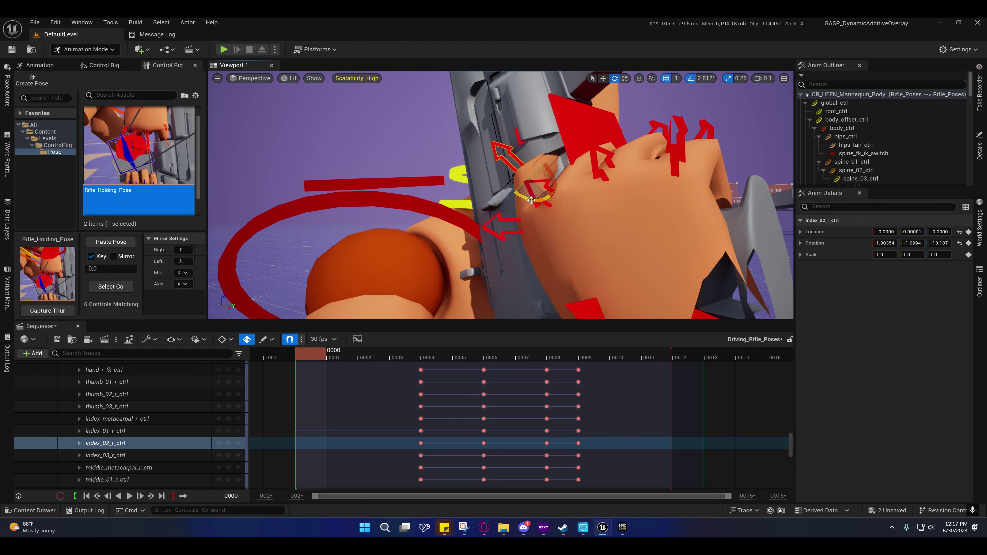
click(523, 234)
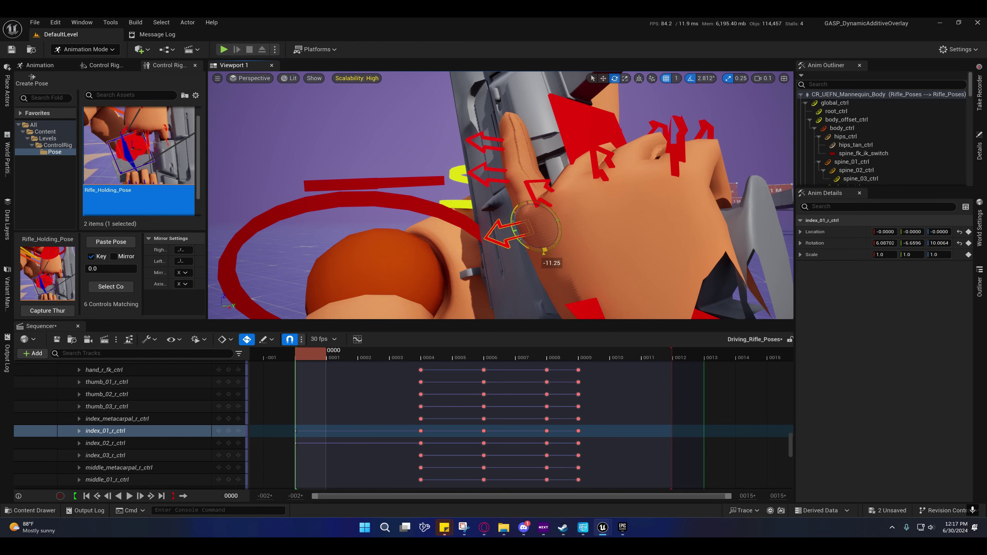
alt+drag(555, 233, 517, 249)
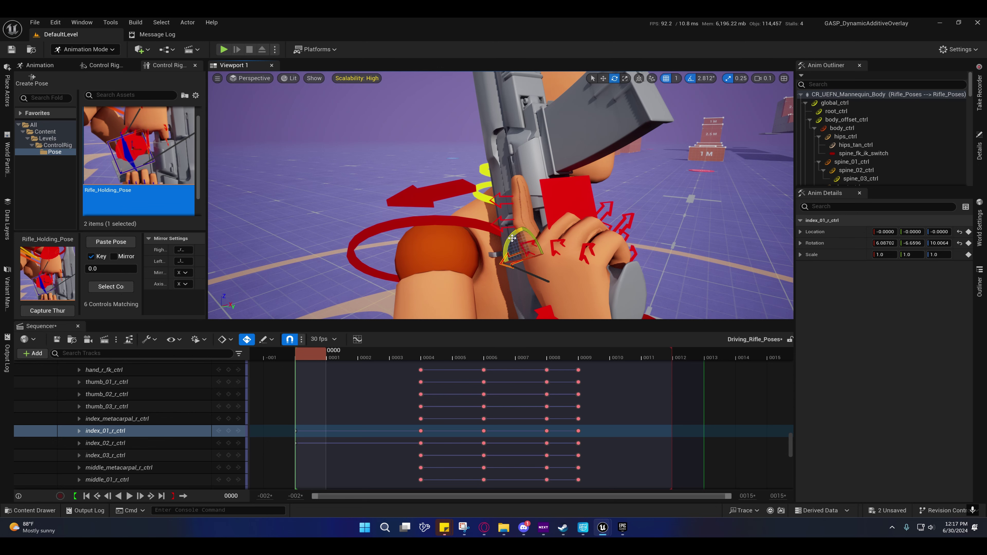
click(507, 227)
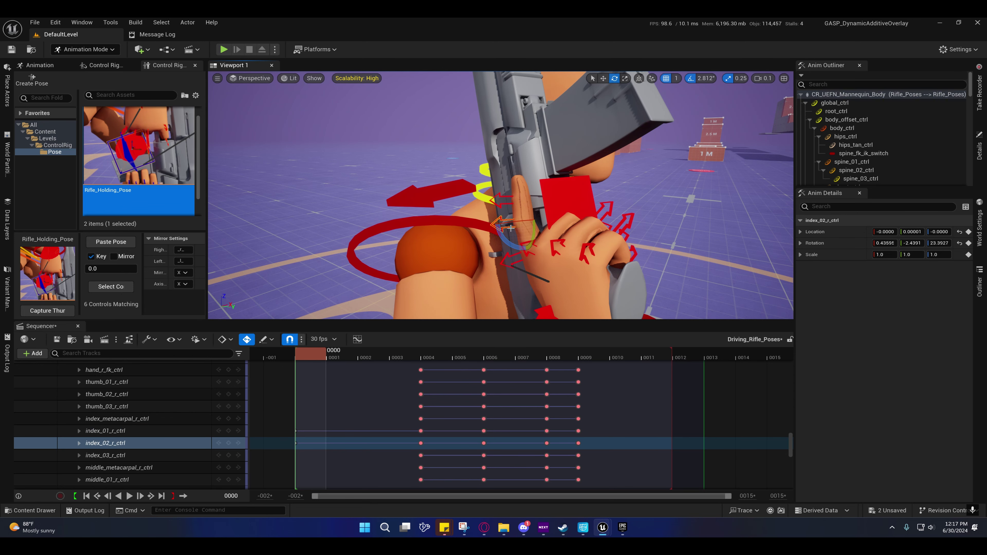
drag(507, 228, 560, 242)
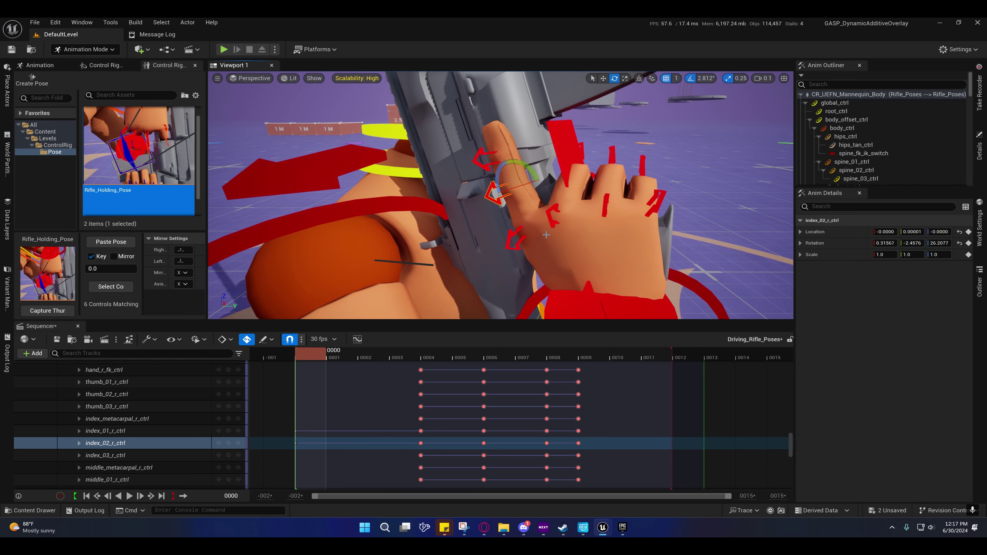
- Create a control rig pose named Rifle_Holding_FingerRest from the three right index finger controls, and save the pose asset
shift+click(515, 236)
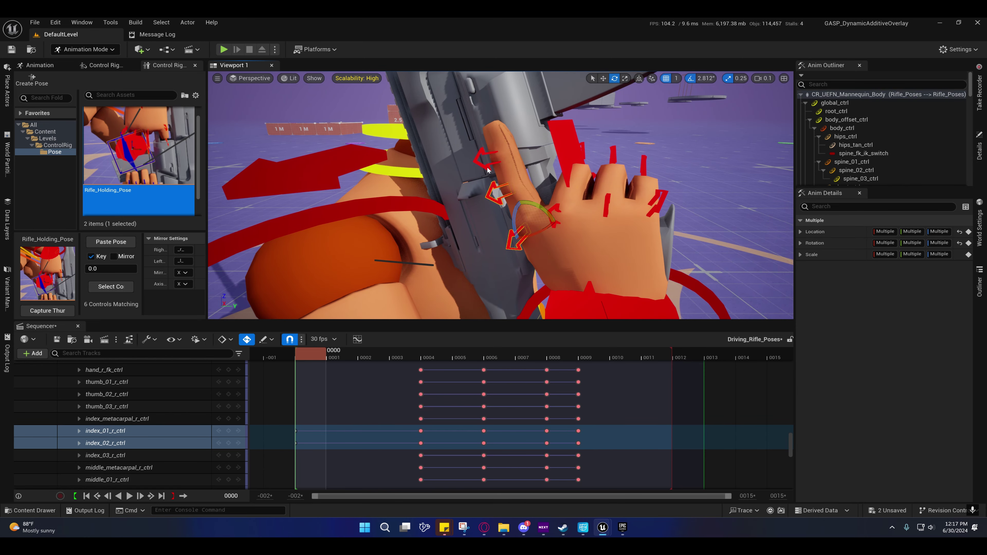
shift+click(486, 167)
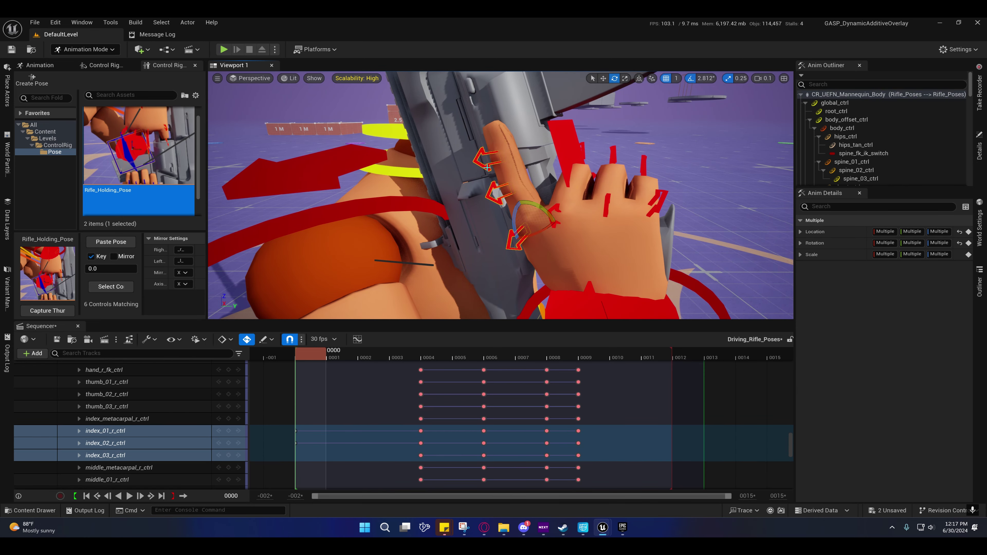
click(32, 80)
double_click(524, 247)
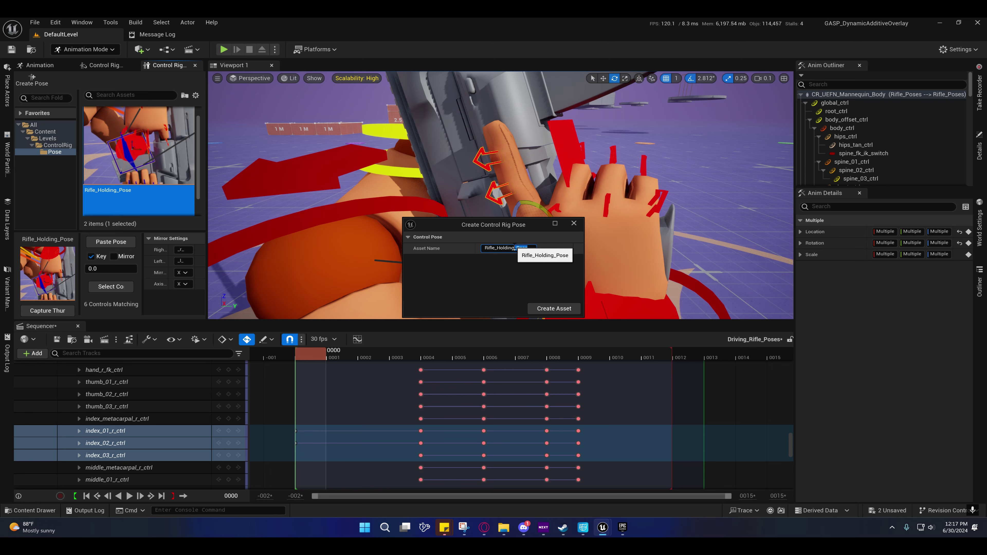
text(F)
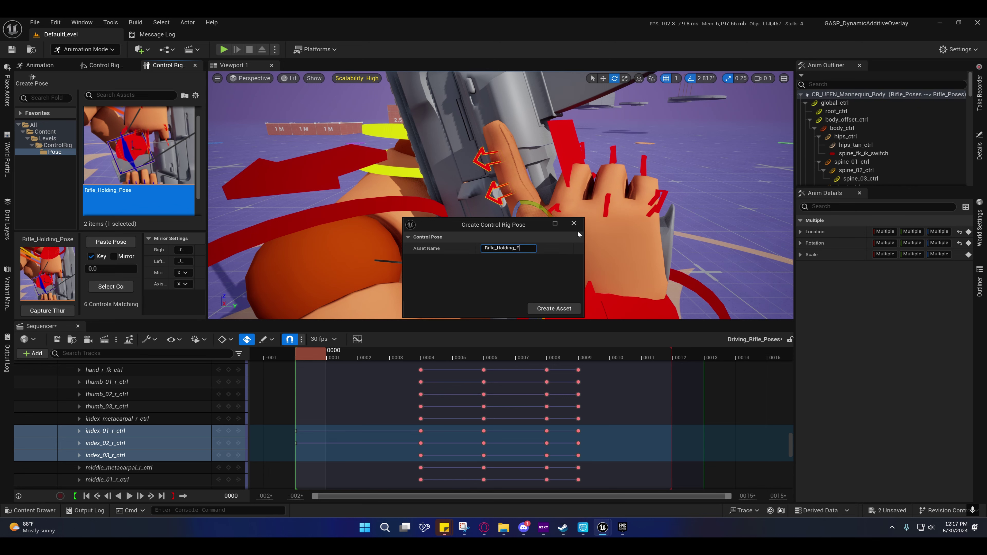
text(ingerRest)
click(554, 309)
scroll(156, 168, up, 2)
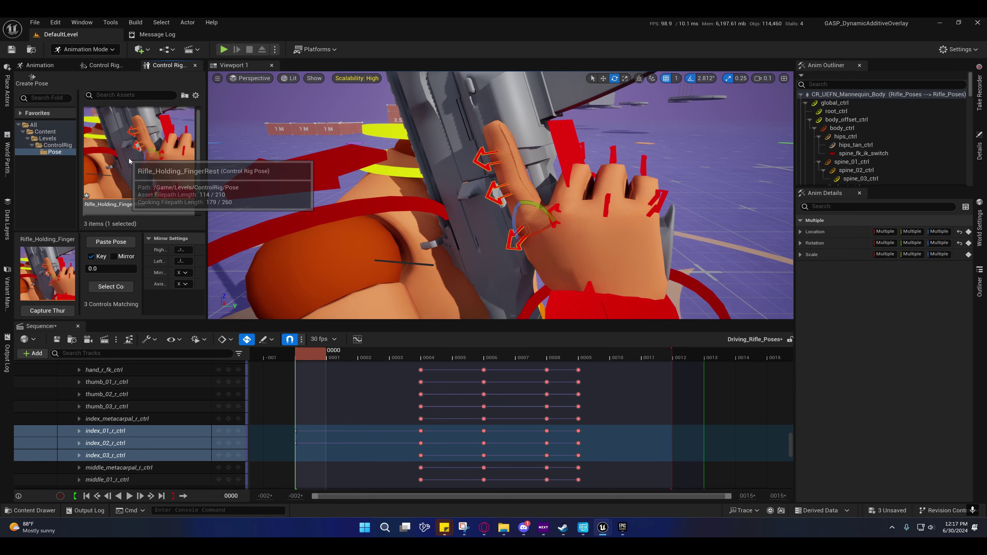
right_click(139, 170)
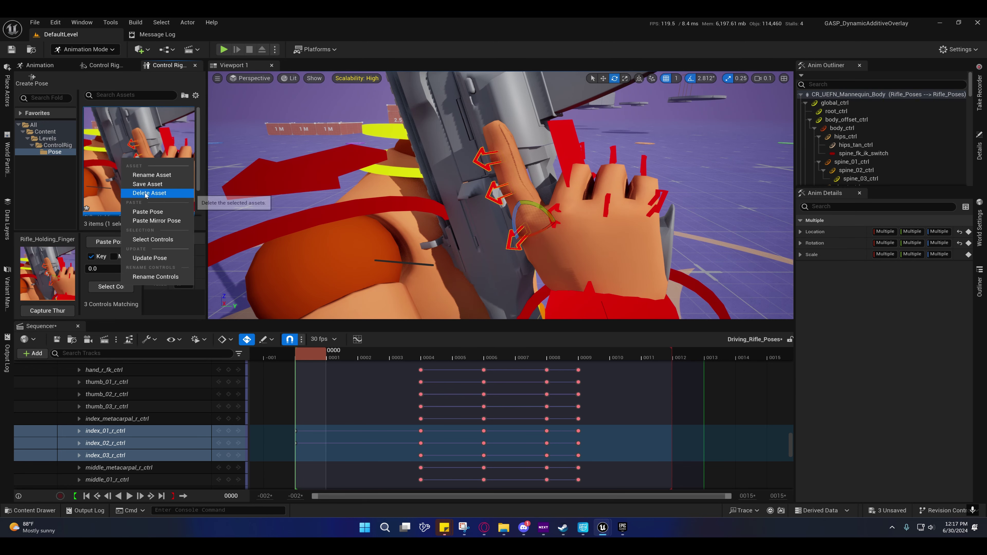
click(147, 183)
- Examine the right hand's grip and trigger finger on the rifle across the poses in frames 0 to 4
click(346, 357)
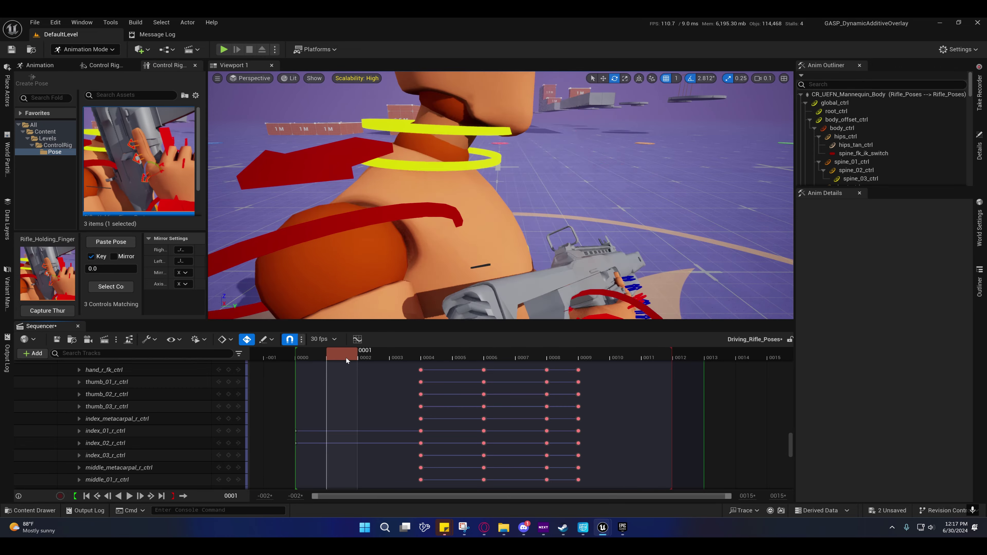
right_drag(500, 195, 334, 230)
scroll(482, 207, up, 2)
click(367, 354)
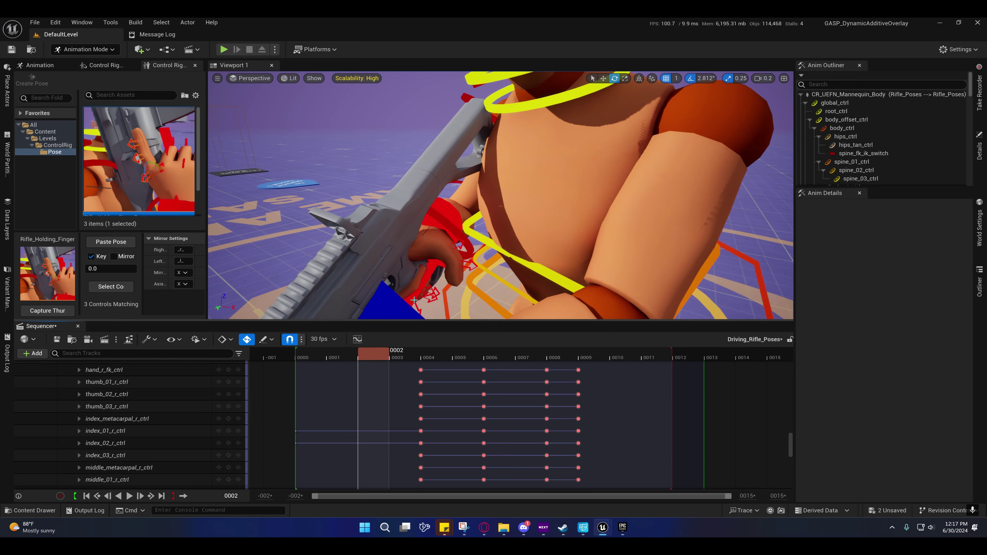
right_drag(428, 272, 381, 260)
right_drag(509, 198, 522, 200)
drag(375, 354, 438, 353)
right_drag(470, 277, 583, 273)
right_drag(517, 201, 519, 201)
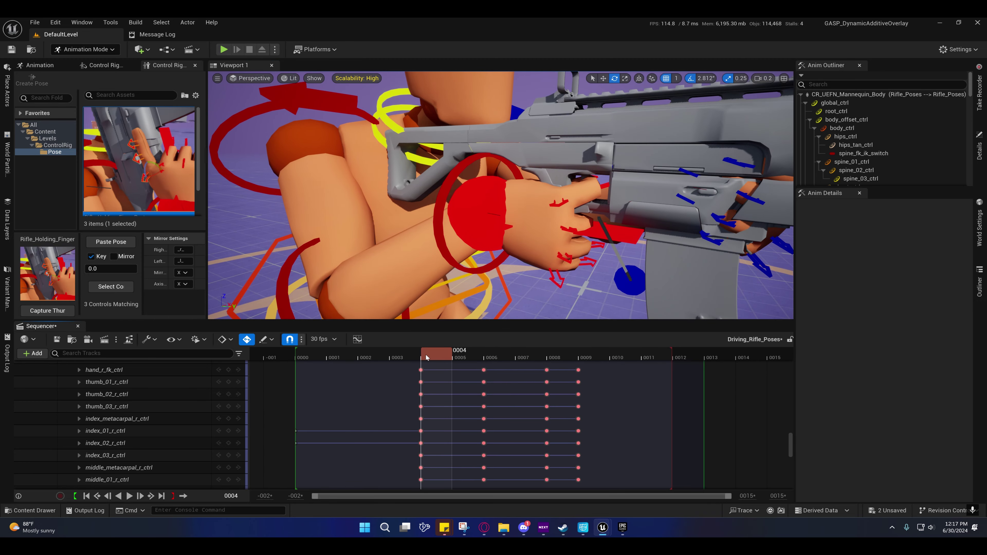
drag(426, 358, 319, 360)
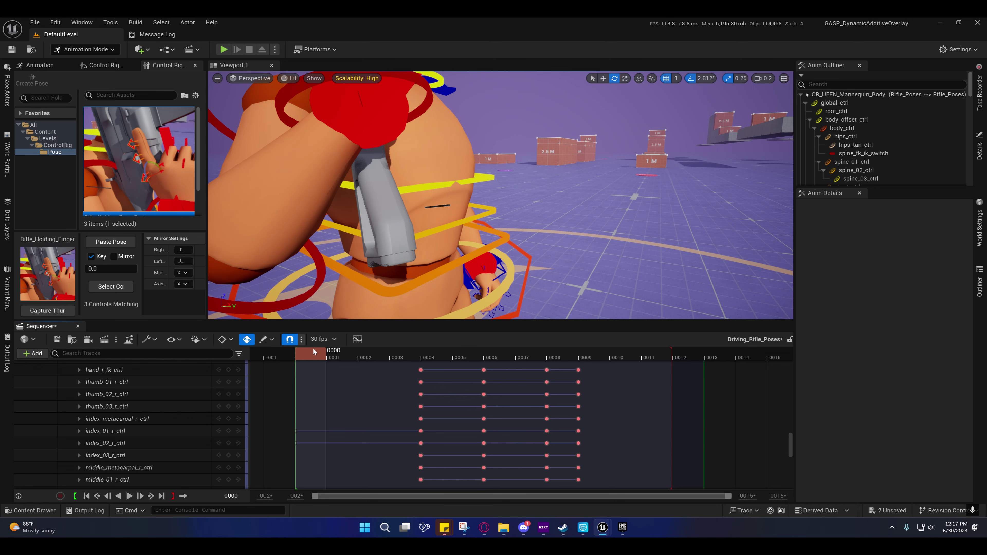
right_drag(322, 272, 346, 279)
scroll(342, 237, up, 1)
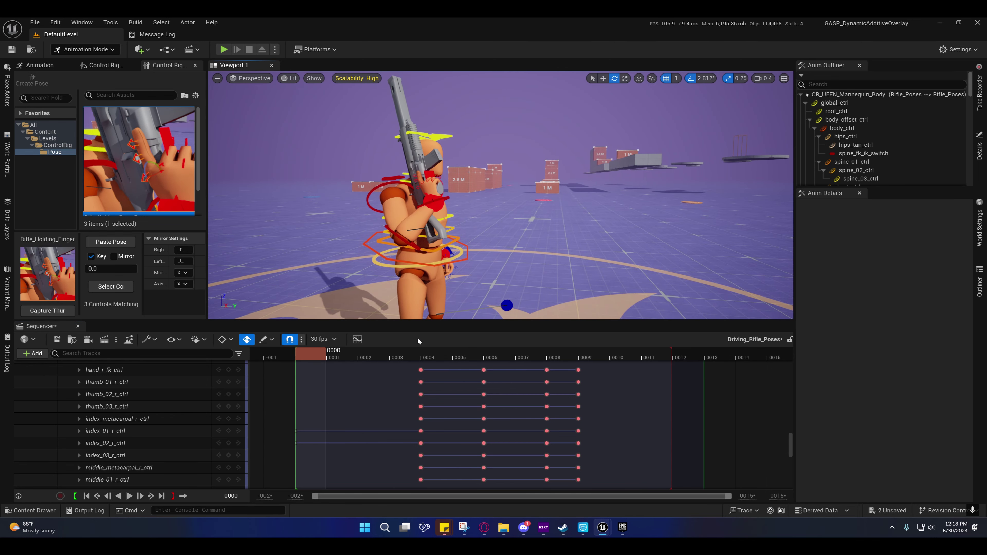
click(427, 357)
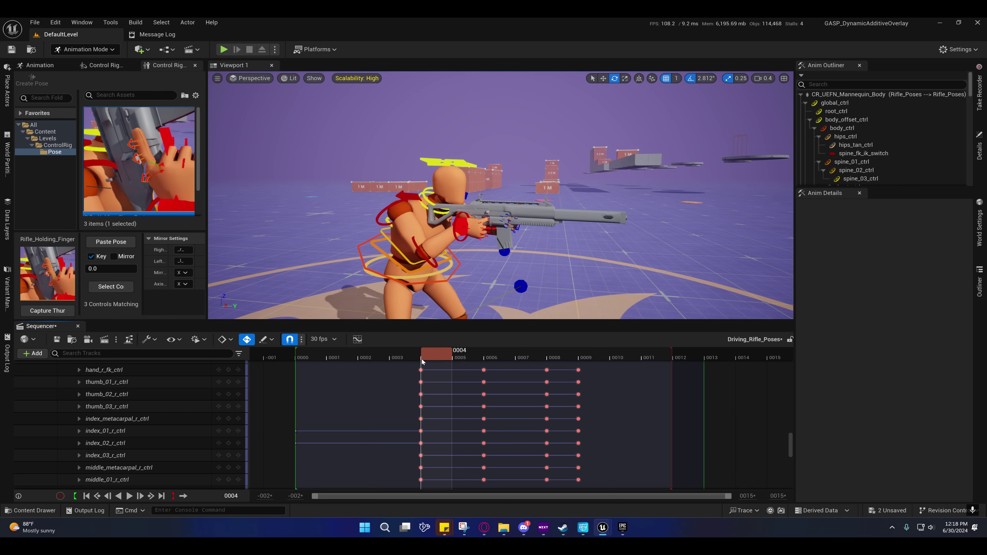
- At frame 3, select the three controls stored in the Rifle_Holding_FingerRest pose and paste the pose onto them
drag(442, 357, 408, 356)
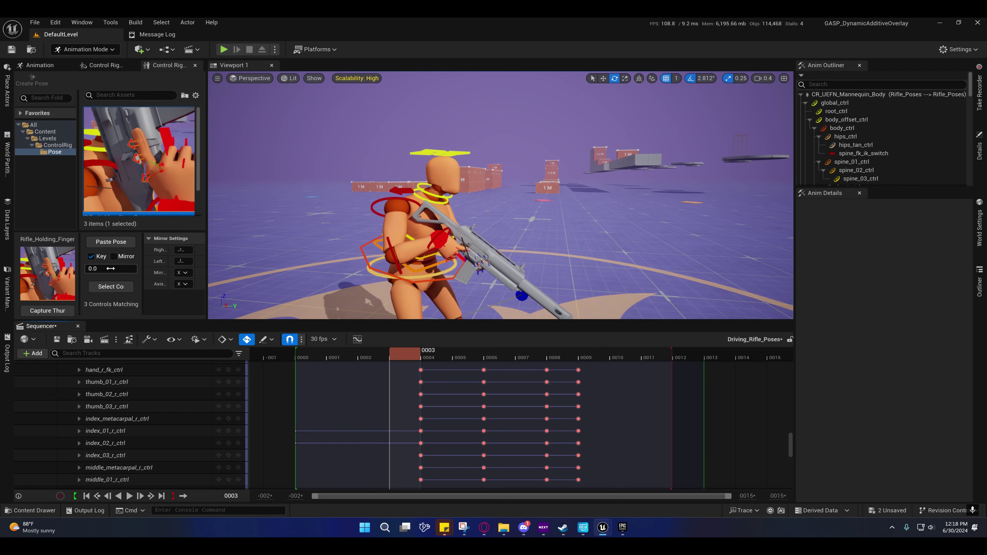
click(103, 286)
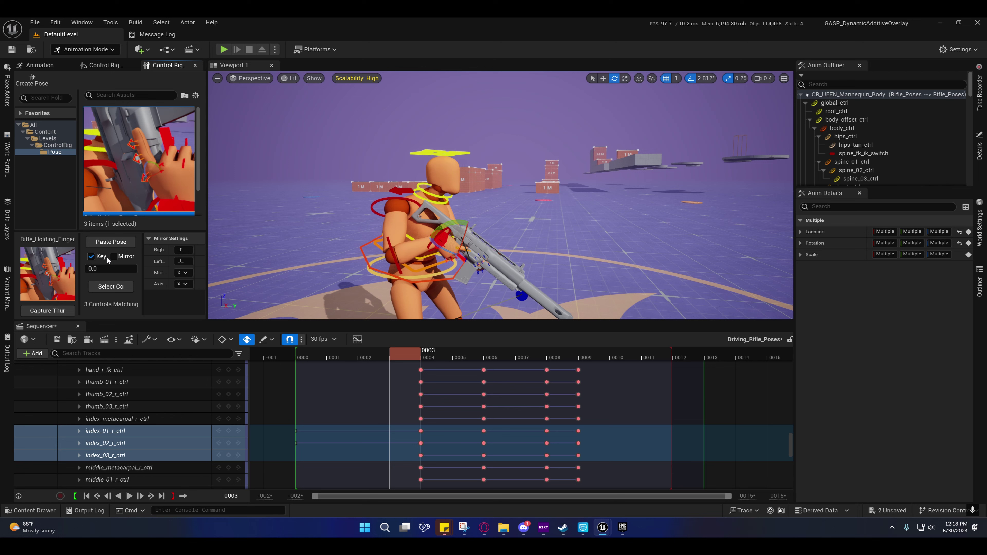
click(105, 243)
- At frame 4, rotate index_01_r_ctrl to about -15° in Y and -14° in Z to reposition the right trigger finger
drag(399, 349, 425, 363)
mouse_move(458, 272)
right_down()
mouse_move(424, 264)
mouse_move(476, 260)
mouse_move(435, 255)
mouse_move(467, 260)
right_up()
key(w)
scroll(447, 269, down, 2)
key(w)
key(s)
key(w)
click(443, 237)
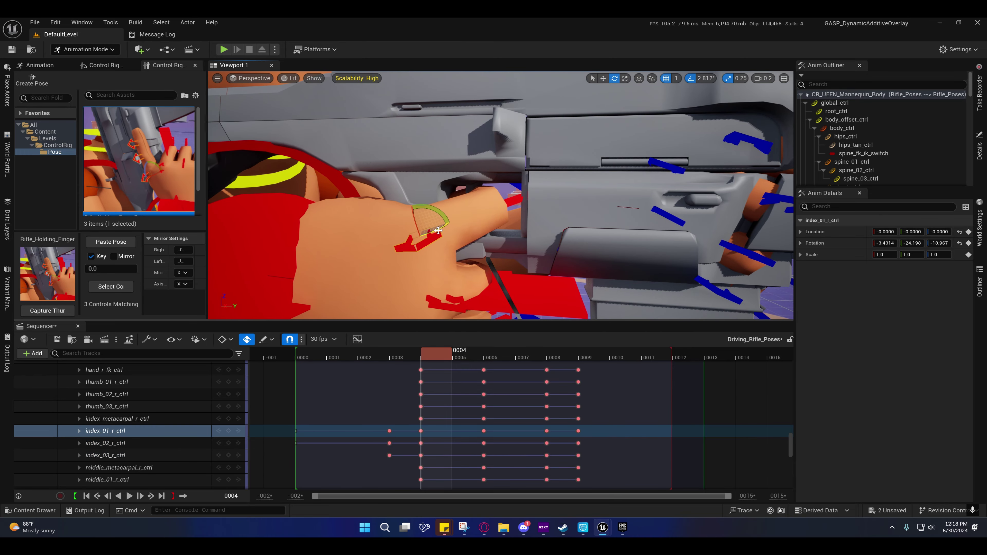
drag(438, 230, 431, 239)
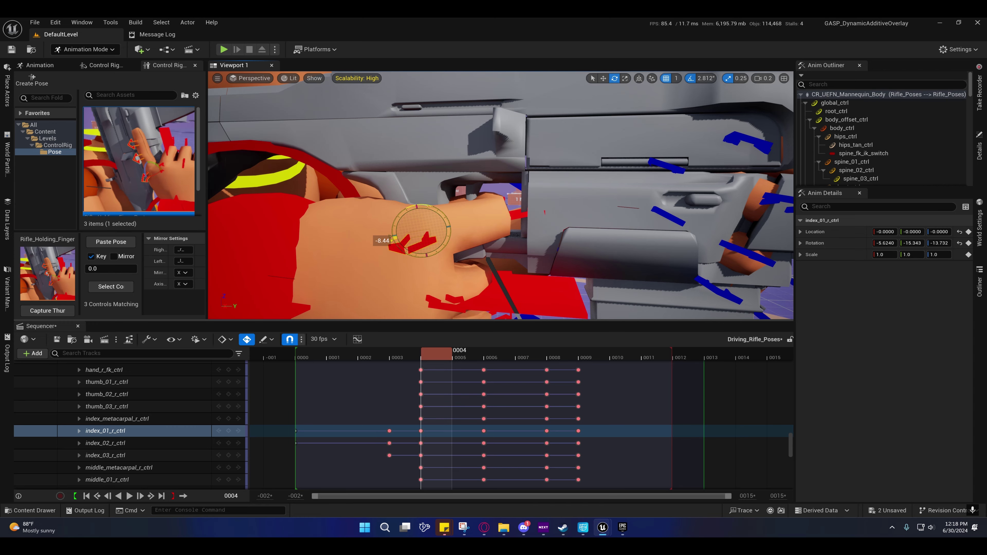
- Reshape the right index finger around the trigger by rotating index_03_r_ctrl to about 2° and index_02_r_ctrl to about -38° in Z
right_drag(518, 214, 295, 214)
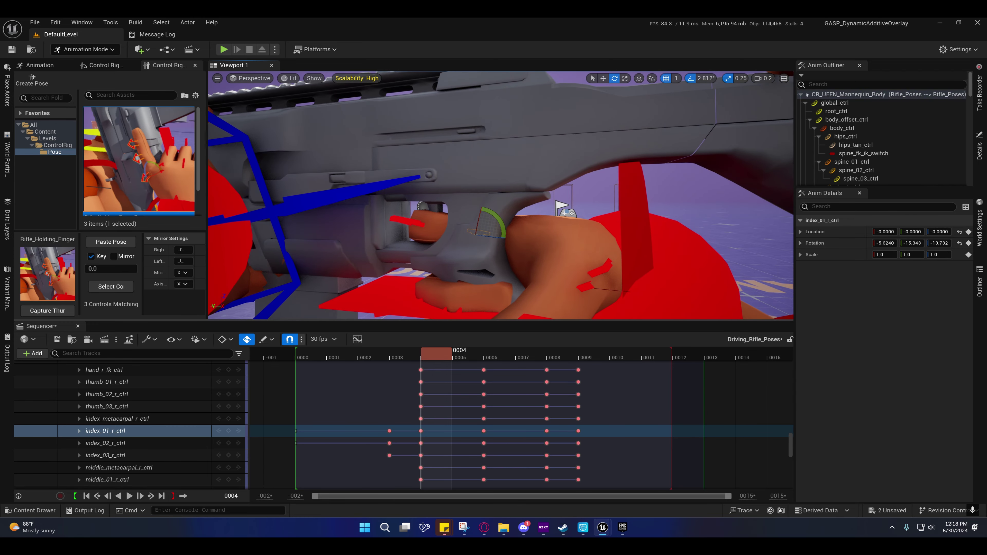
click(430, 224)
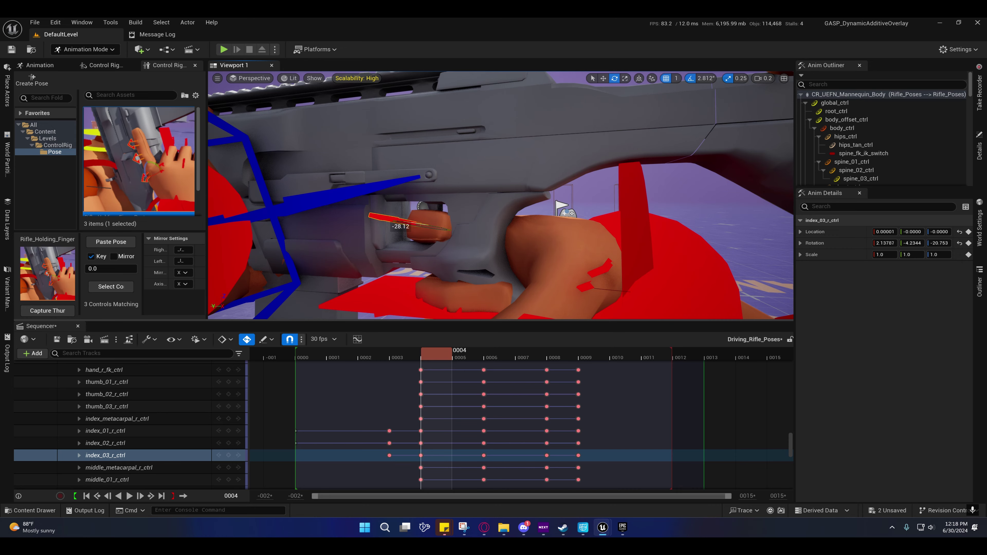
alt+drag(447, 229, 699, 233)
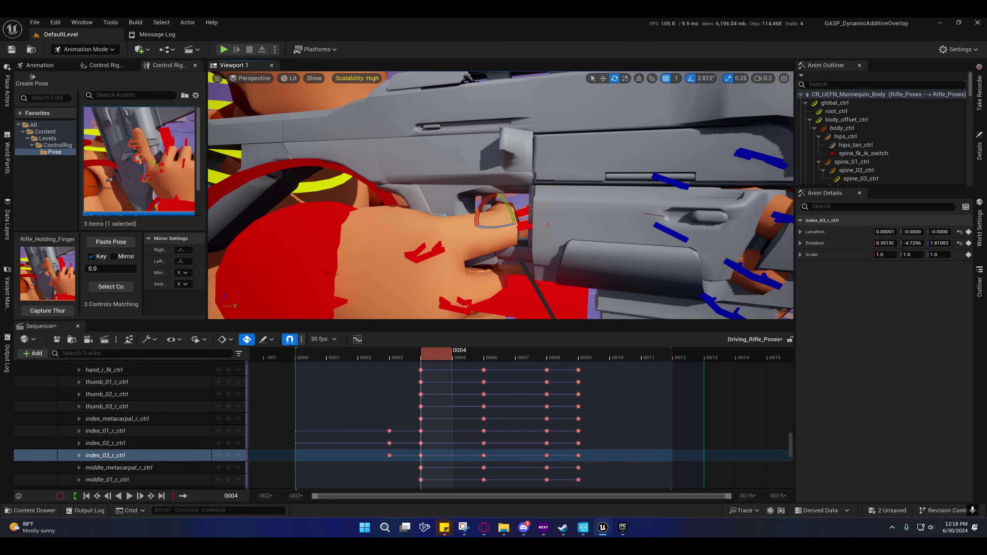
click(516, 214)
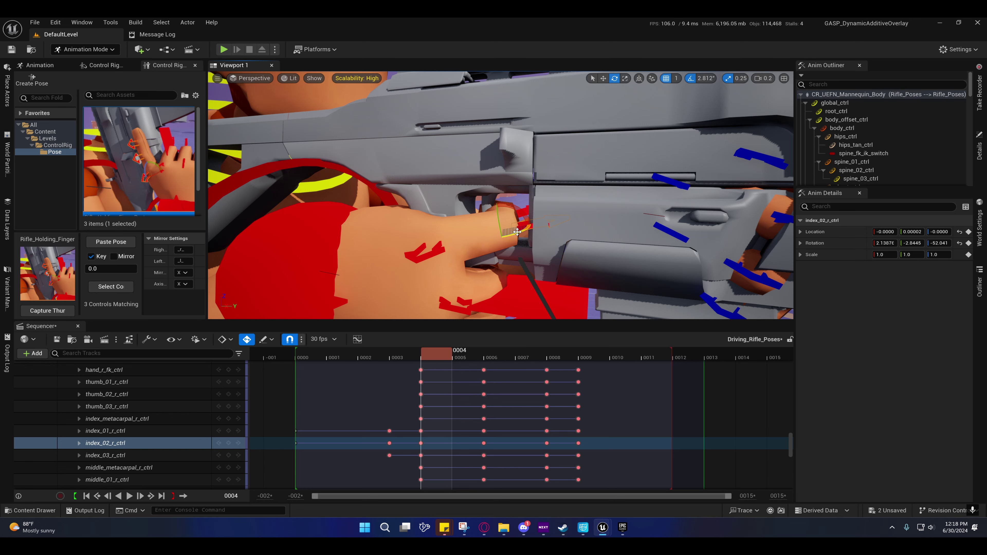
drag(517, 232, 481, 246)
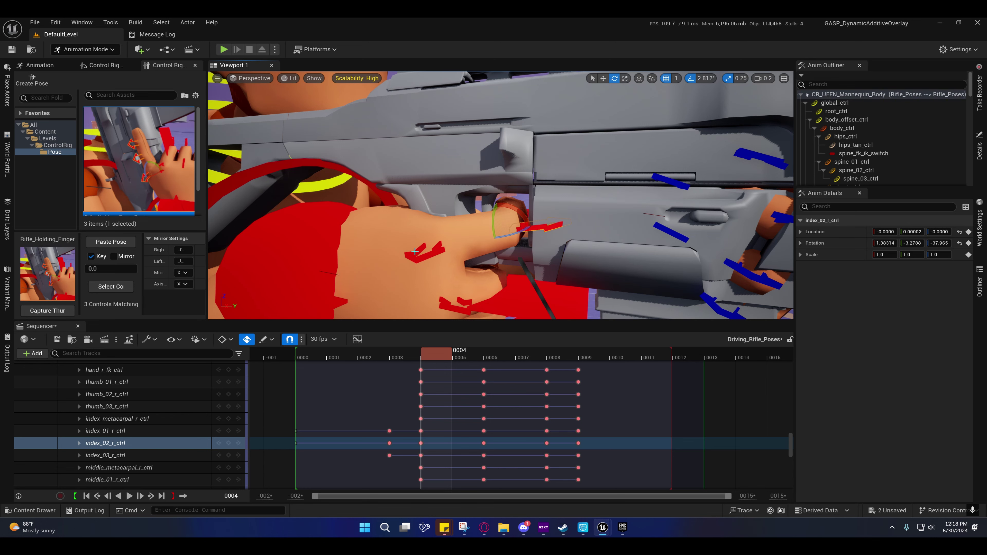
- Fine-tune the base of the right index finger by rotating index_01_r_ctrl to about -18° in Y
click(415, 252)
drag(414, 246, 409, 246)
right_drag(435, 249, 334, 230)
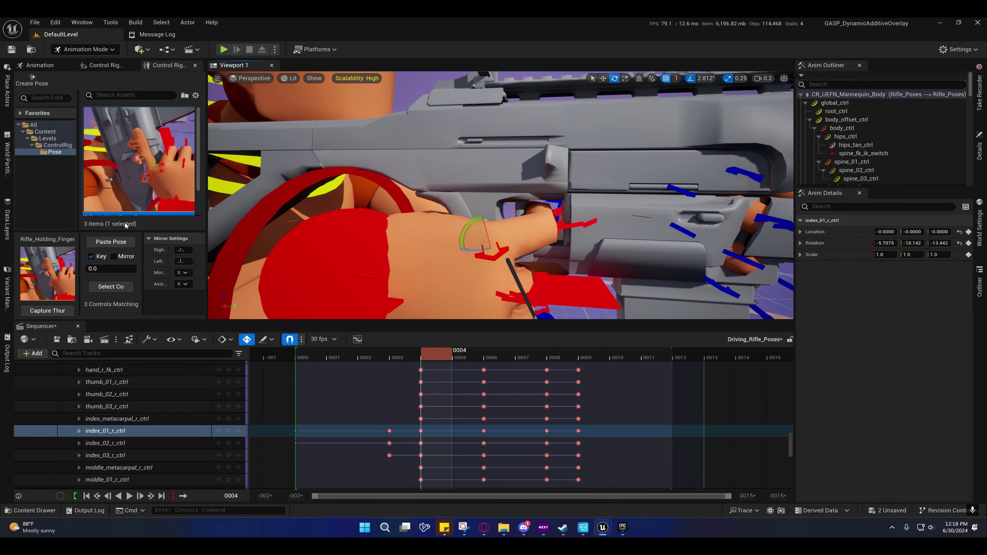
- Create a control rig pose named Rifle_Holding_FingerReady from the three right index finger controls
click(102, 288)
click(31, 81)
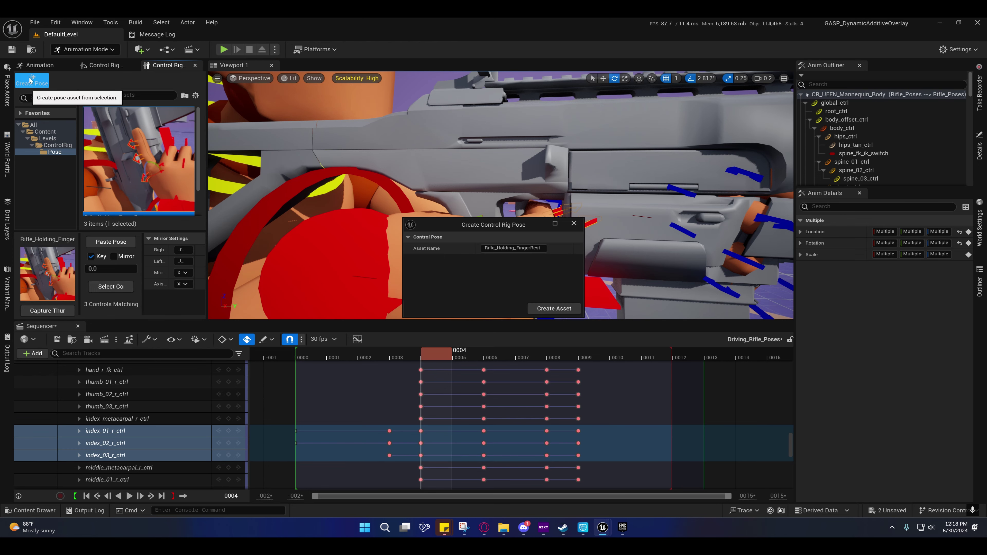
drag(531, 248, 590, 255)
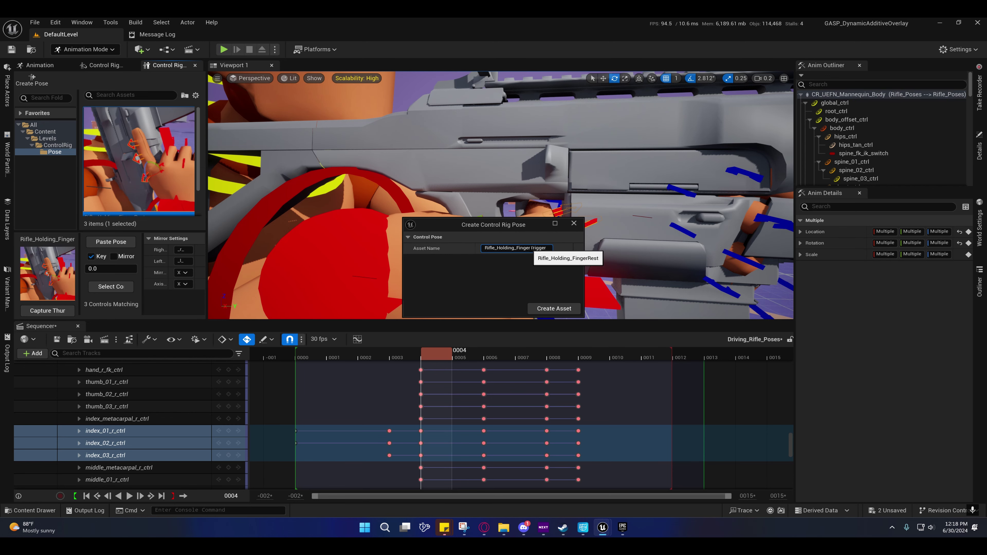
drag(530, 248, 567, 254)
text(Ready)
click(554, 312)
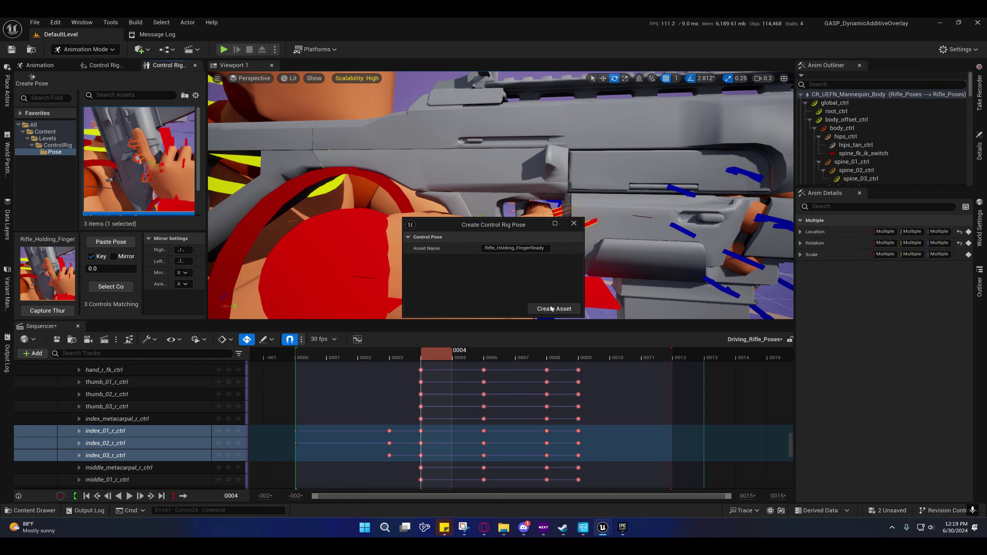
- Paste the Rifle_Holding_FingerReady pose onto the three right index finger controls at frames 5 and 8
scroll(415, 239, down, 5)
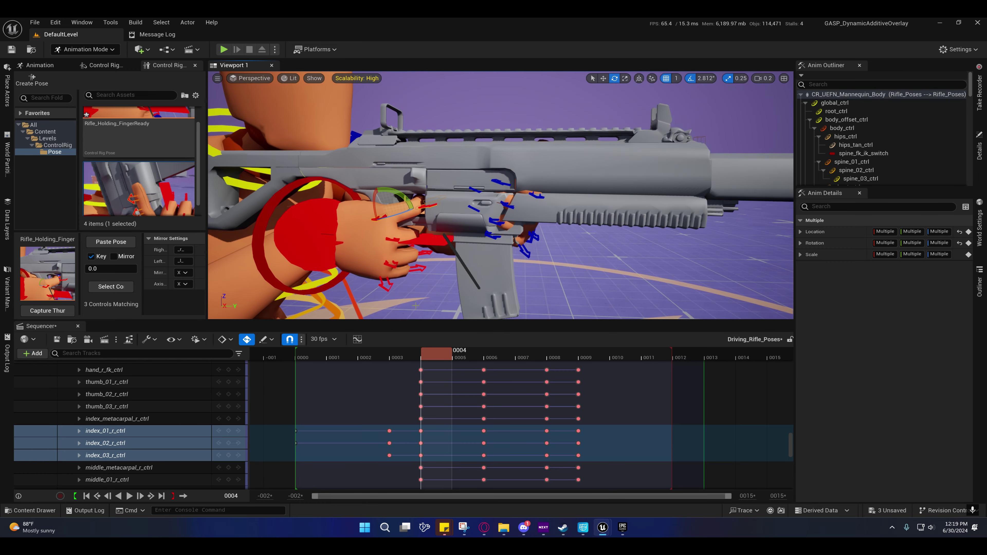
click(473, 356)
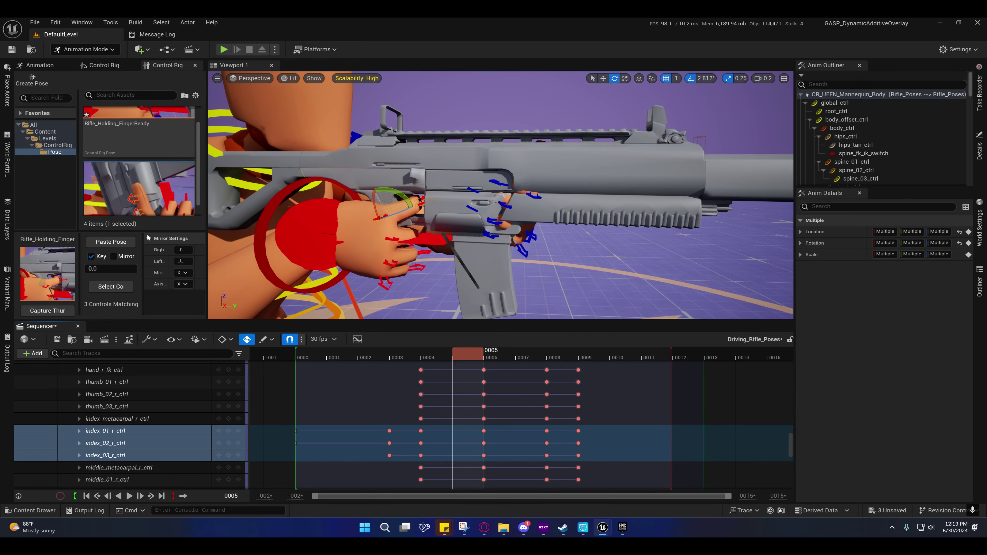
click(107, 247)
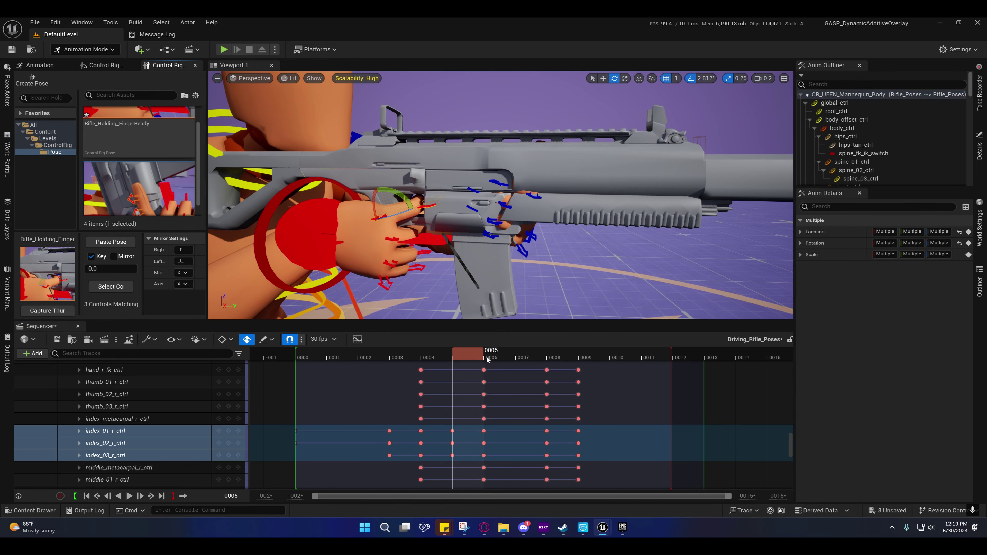
drag(481, 357, 562, 358)
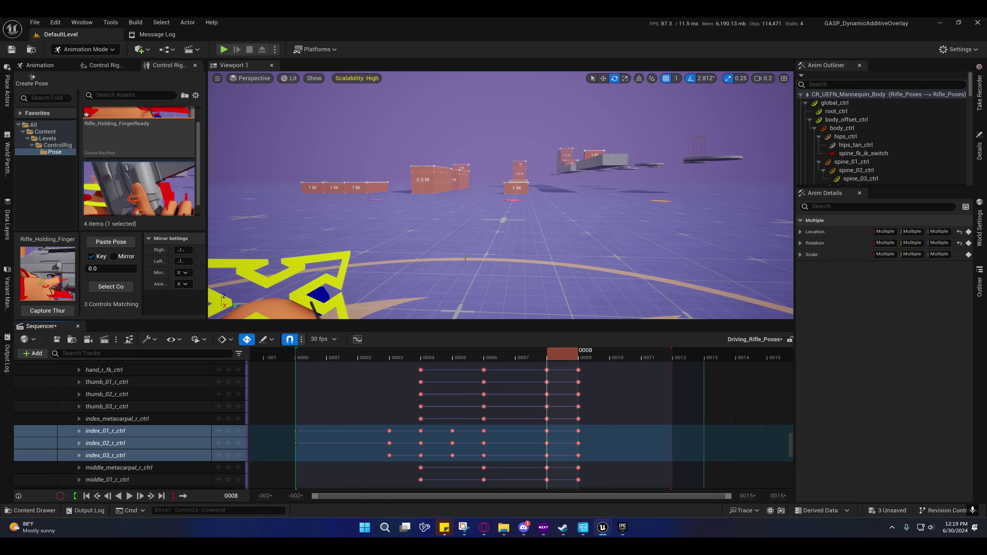
right_drag(465, 257, 341, 272)
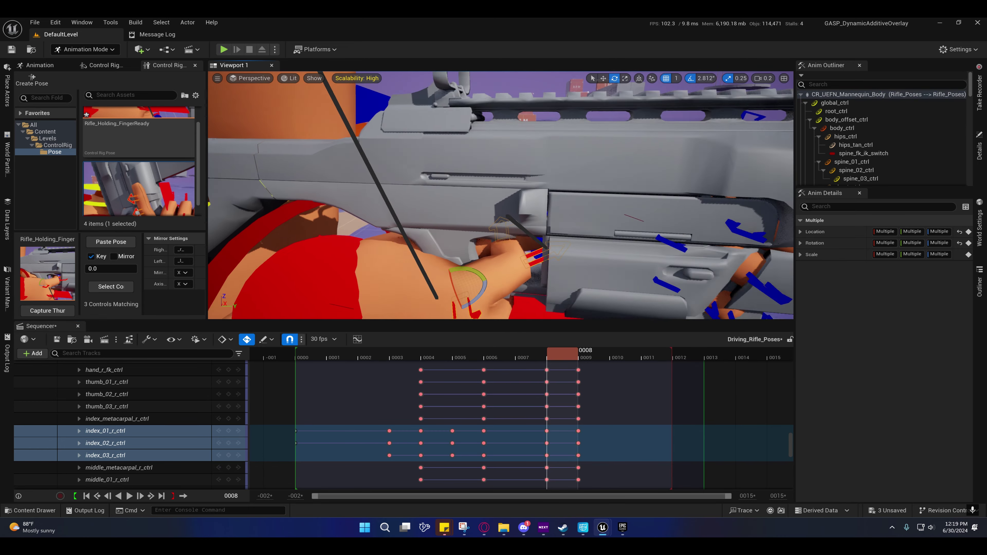
scroll(442, 293, down, 5)
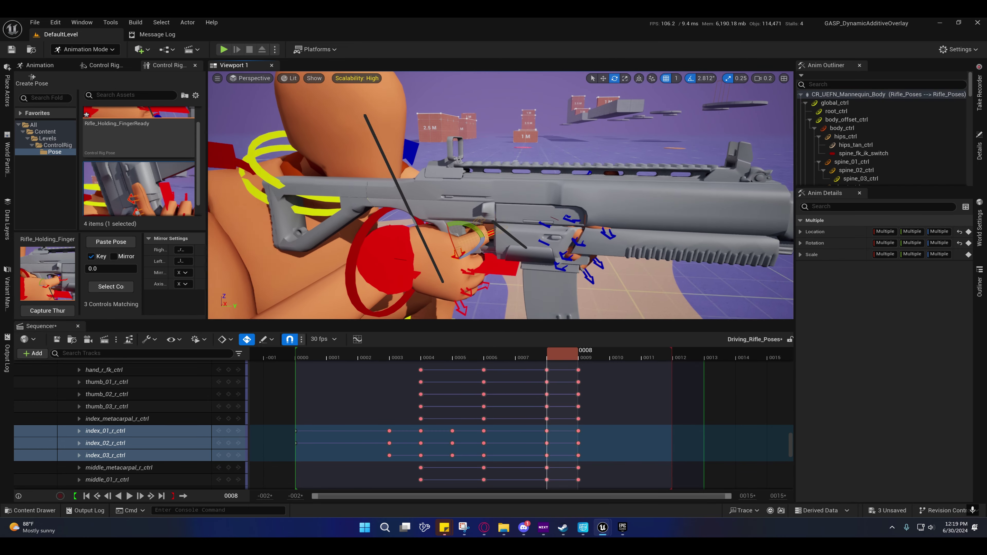
click(110, 242)
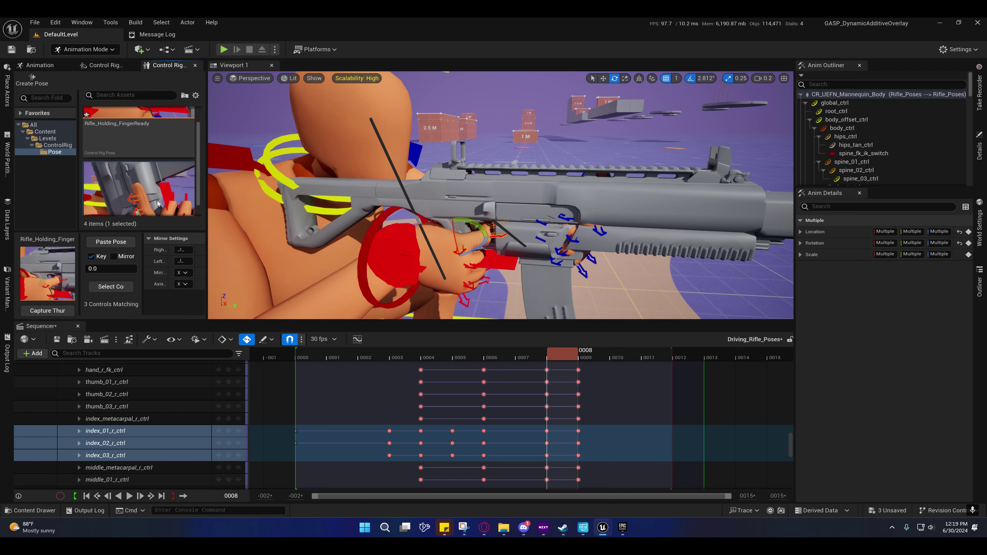
- Try to paste the finger-rest pose onto the right index finger controls at frames 7 and 6, and inspect the hand at frame 6
scroll(136, 156, down, 2)
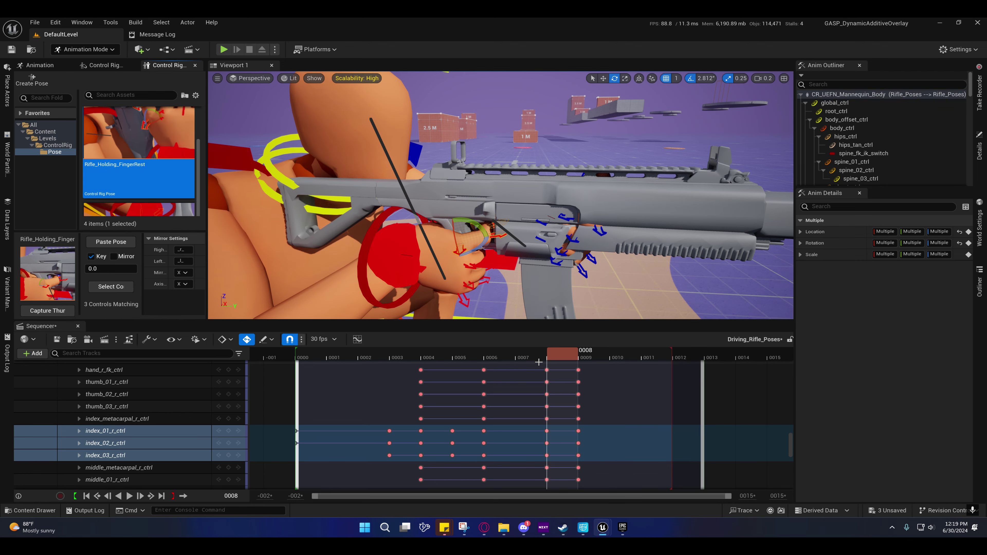
drag(562, 352, 500, 355)
click(119, 244)
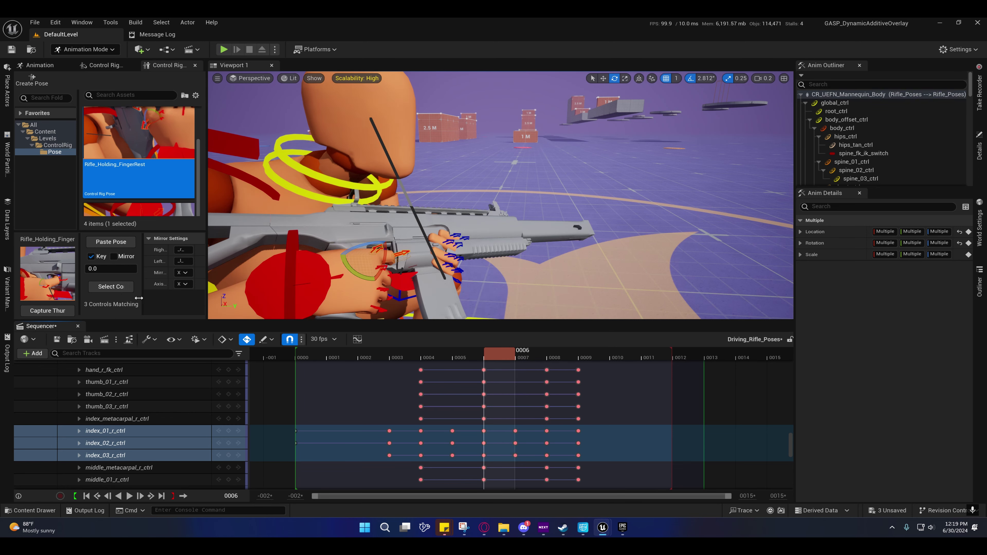
click(118, 243)
right_drag(373, 295, 295, 300)
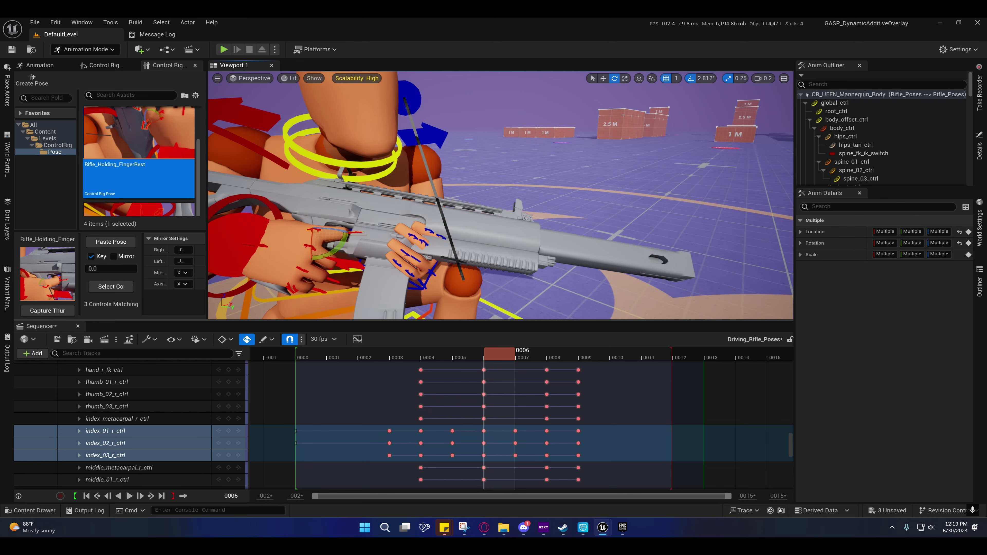
right_drag(452, 197, 394, 224)
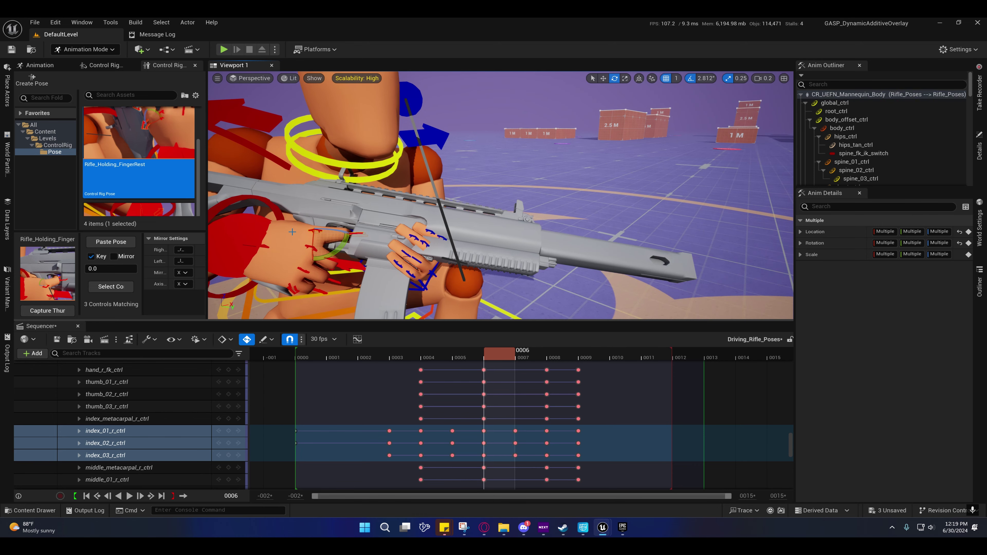
right_drag(449, 284, 465, 291)
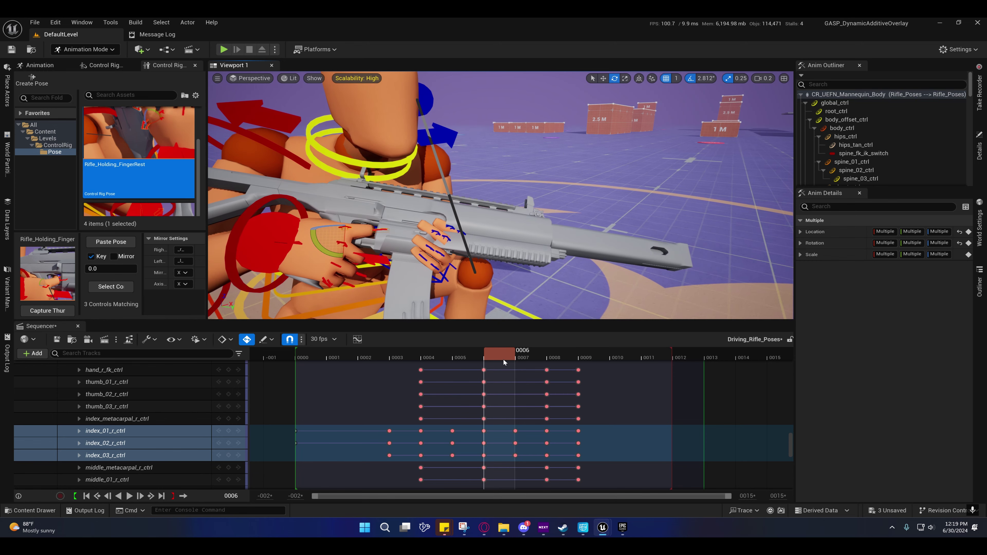
mouse_move(508, 353)
mouse_down()
mouse_move(522, 352)
mouse_move(495, 348)
mouse_up()
mouse_move(447, 279)
right_down()
mouse_move(429, 269)
mouse_move(447, 279)
right_up()
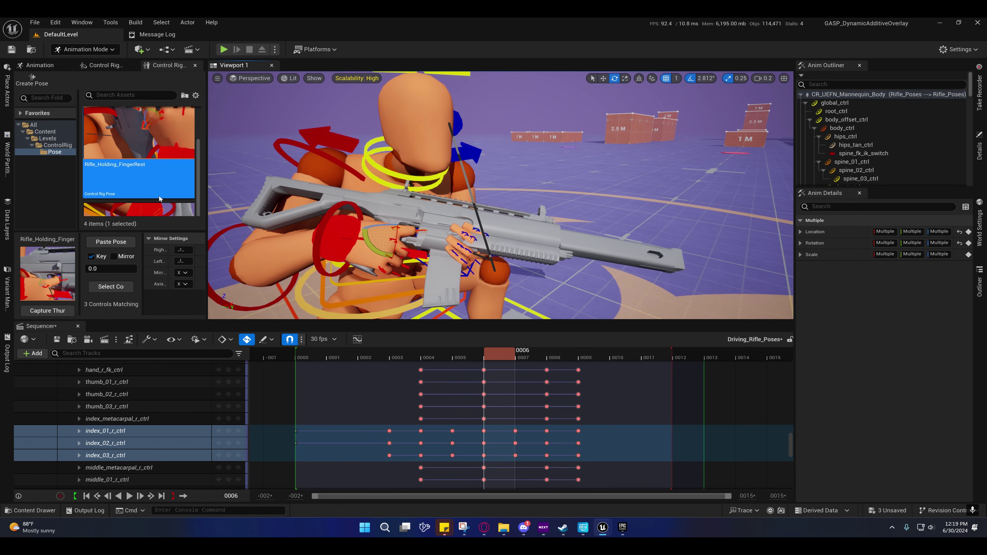
- Save the Rifle_Holding_FingerReady pose asset
click(114, 287)
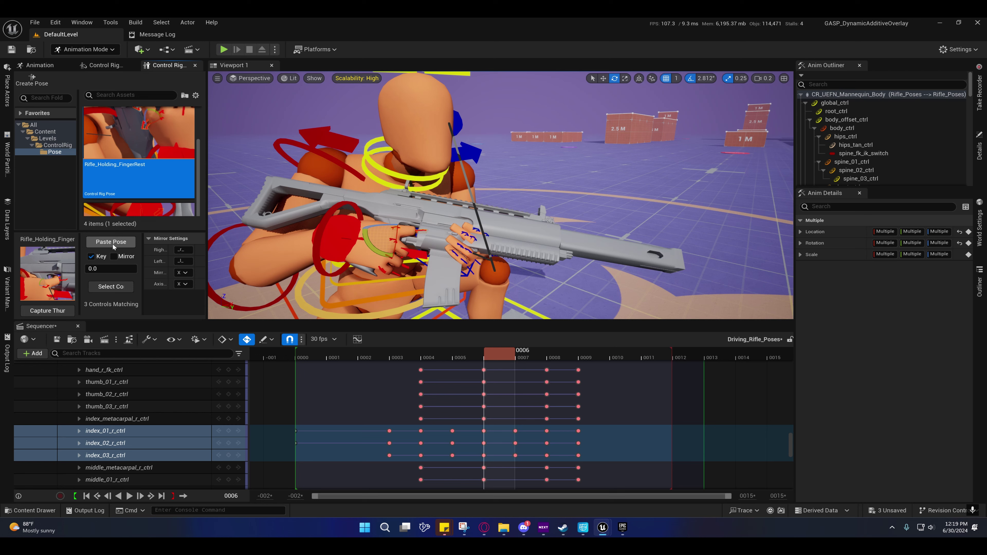
scroll(136, 175, up, 3)
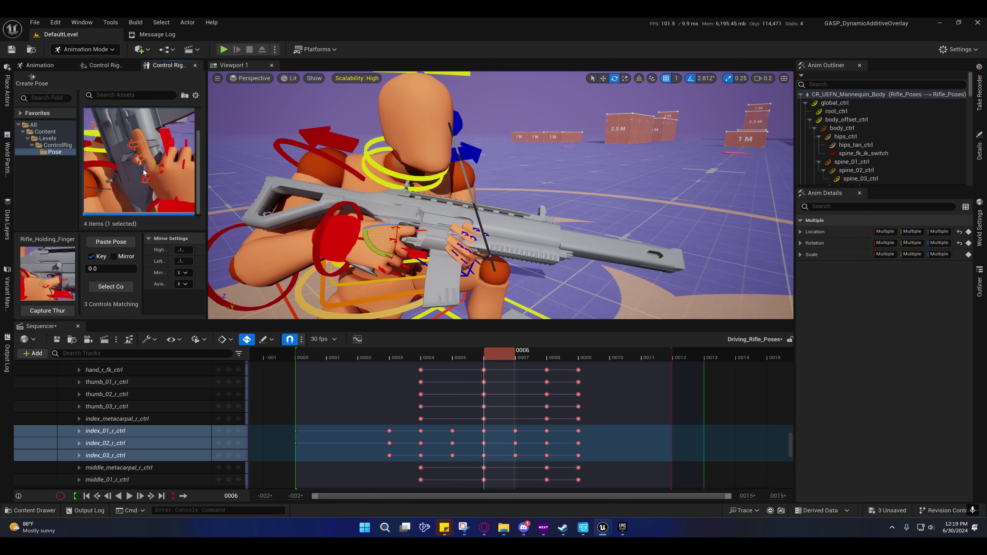
click(143, 156)
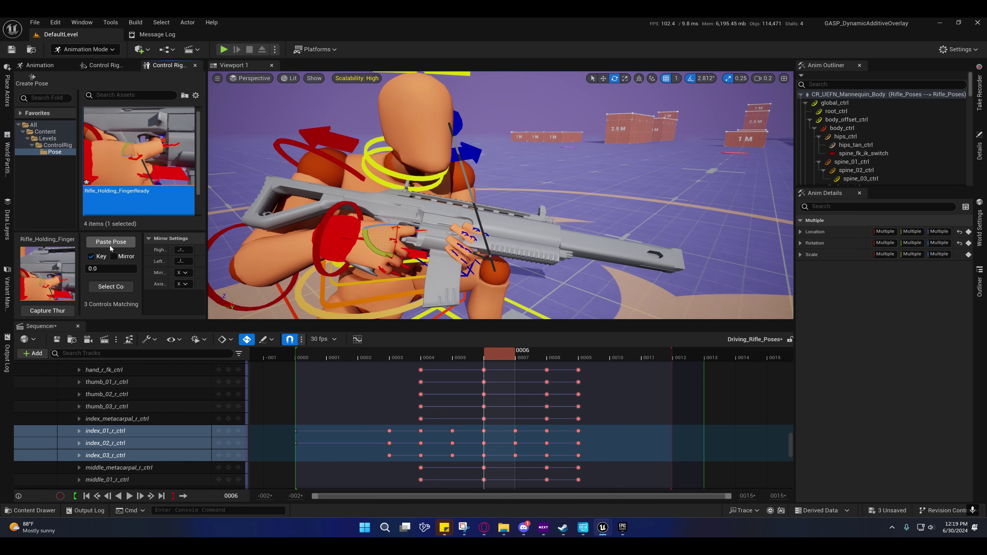
right_click(123, 171)
click(144, 198)
- At frame 6, paste the Rifle_Holding_FingerRest pose onto the three right index finger controls
click(112, 288)
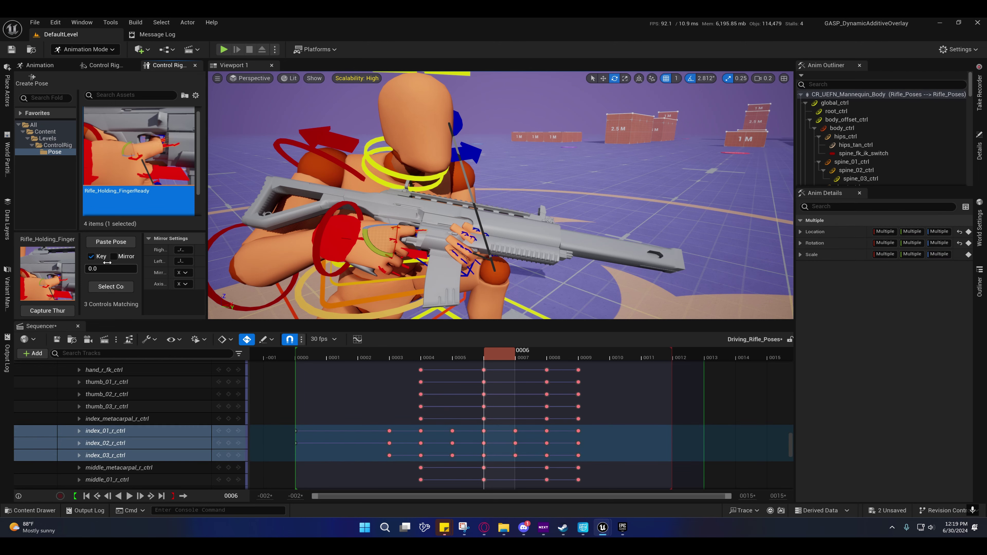
click(111, 242)
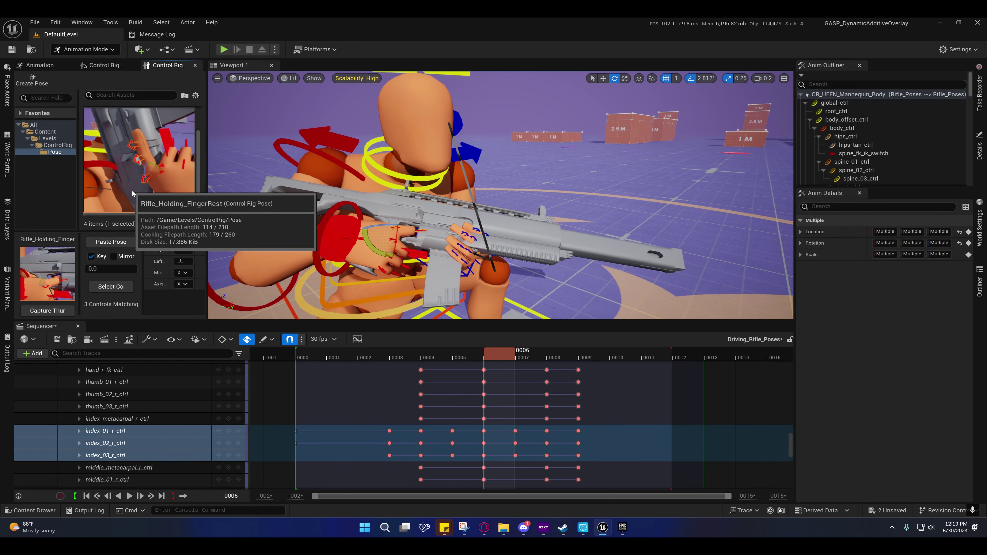
click(109, 242)
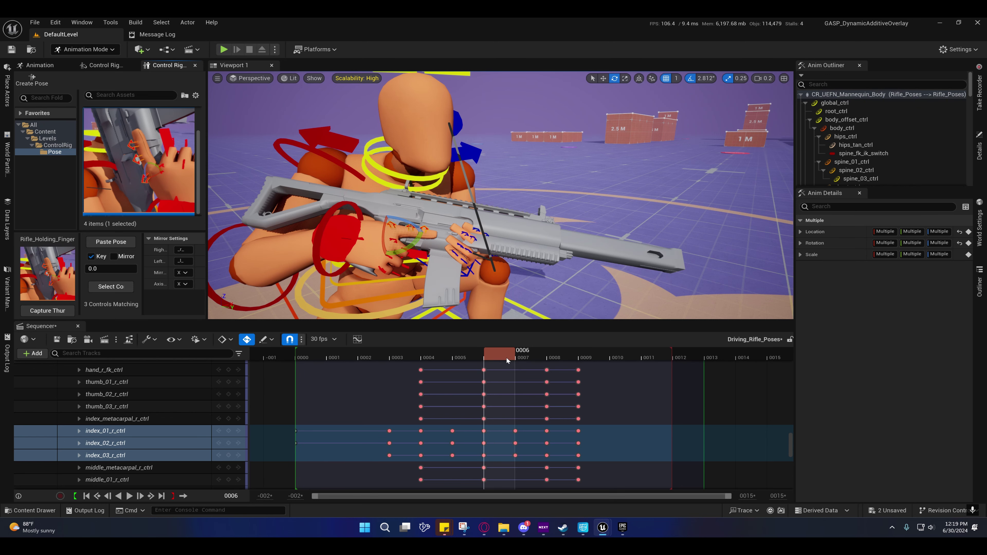
- At frame 7, paste the Rifle_Holding_FingerRest pose onto the three right index finger controls and compare the result with frame 4
drag(509, 356, 523, 355)
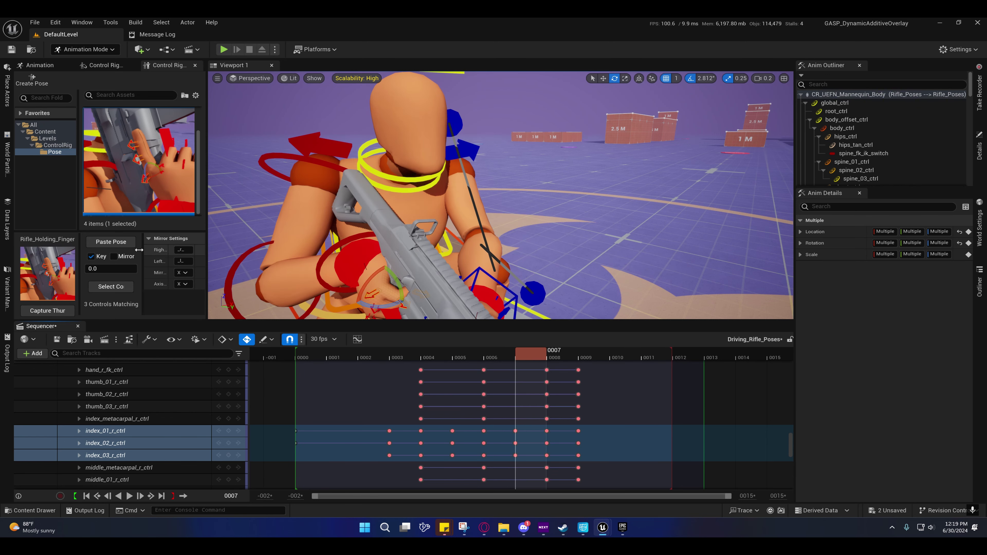
click(105, 242)
right_drag(342, 264, 330, 311)
alt+drag(331, 272, 466, 241)
scroll(500, 195, down, 1)
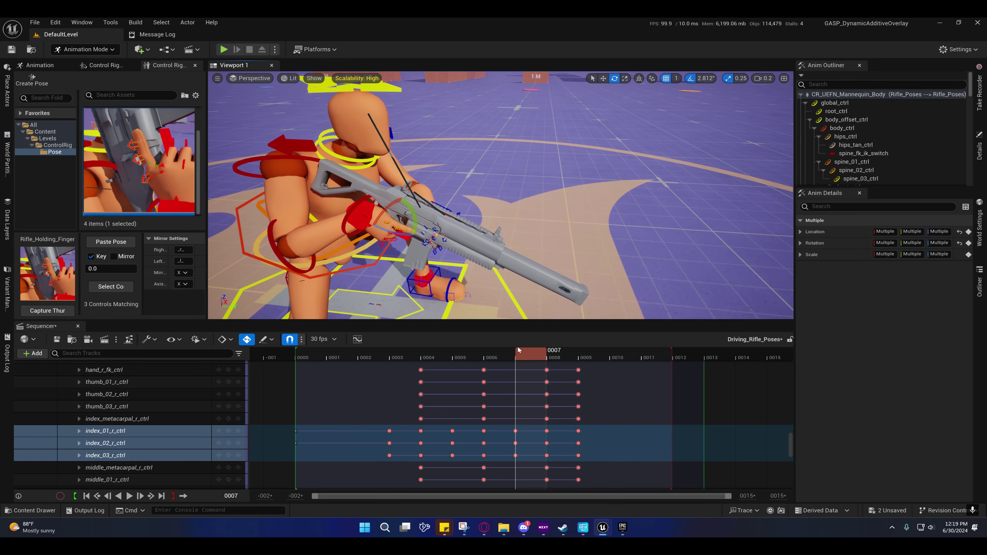
drag(530, 354, 429, 355)
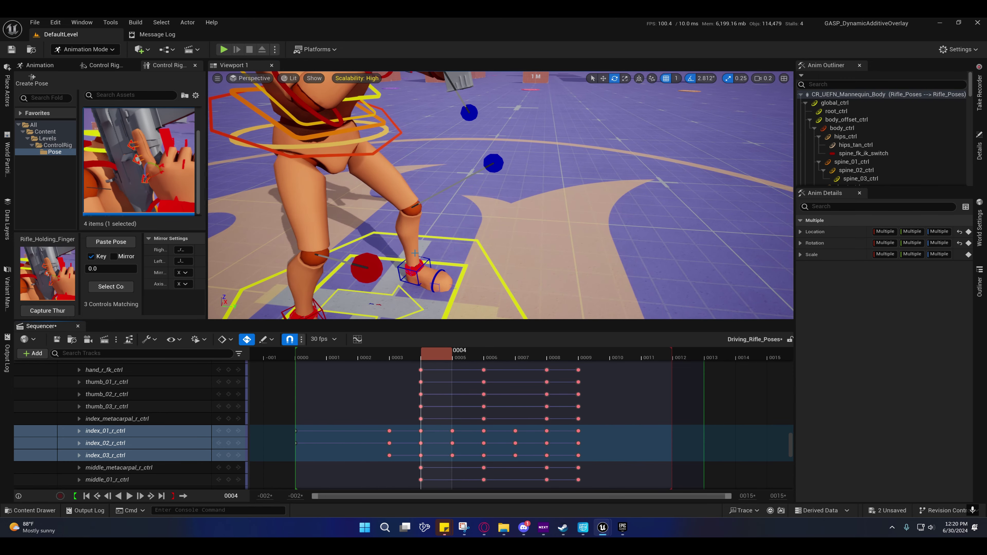
right_drag(466, 233, 459, 158)
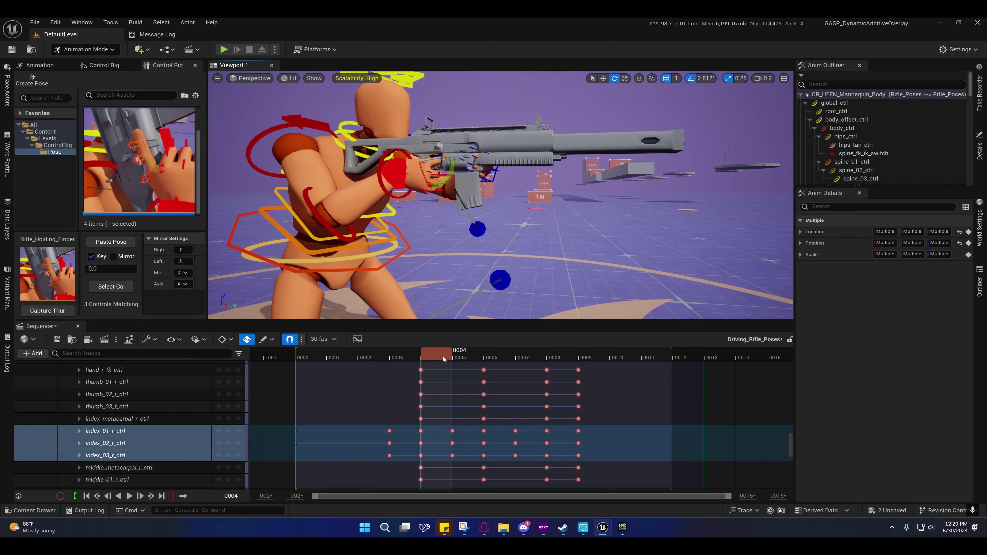
drag(444, 357, 526, 366)
right_drag(470, 276, 494, 317)
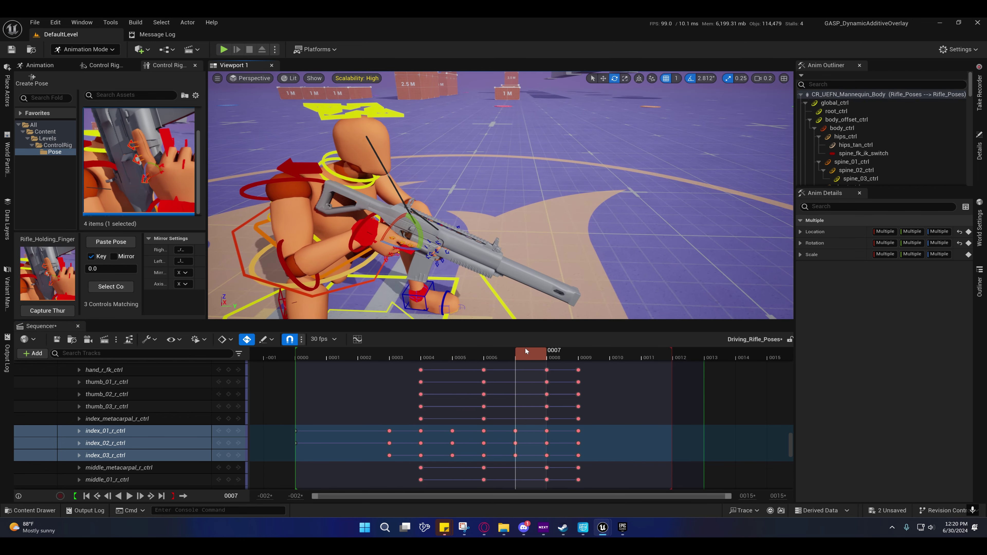
- Examine the right-hand grip on the rifle and the index finger at frames 8, 9, 11 and 12
click(552, 357)
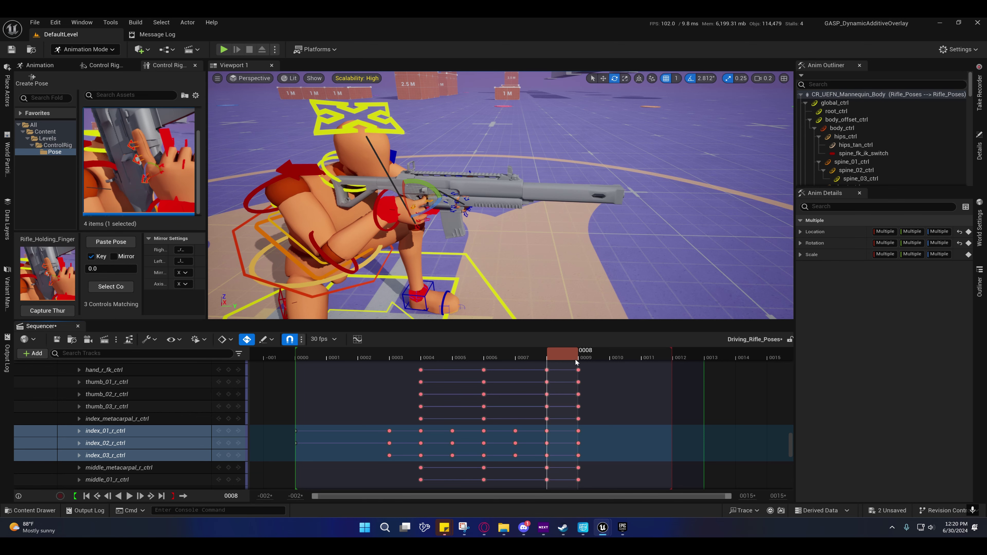
drag(575, 363, 586, 363)
right_drag(559, 272, 404, 274)
scroll(517, 231, up, 1)
key(d)
scroll(458, 259, up, 1)
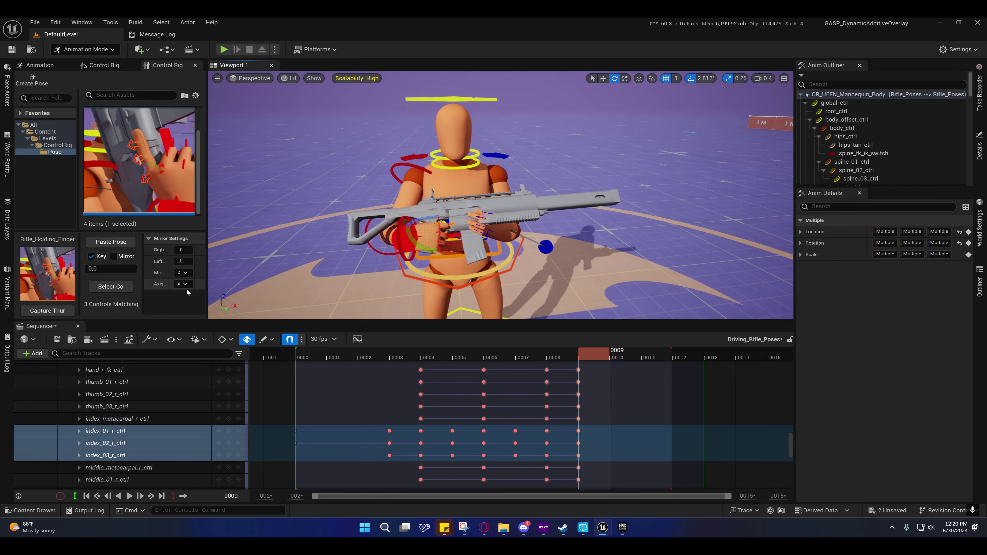
click(102, 285)
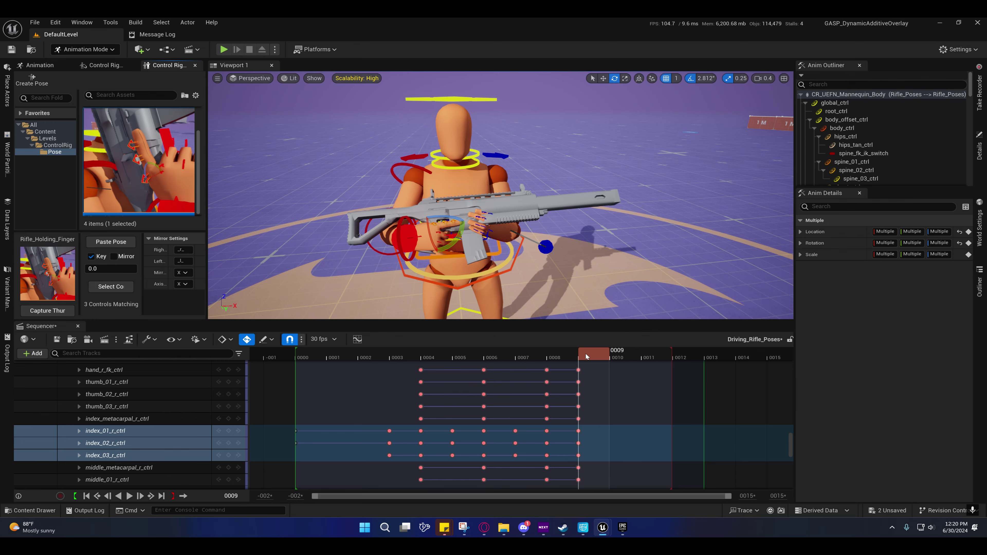
drag(585, 354, 662, 356)
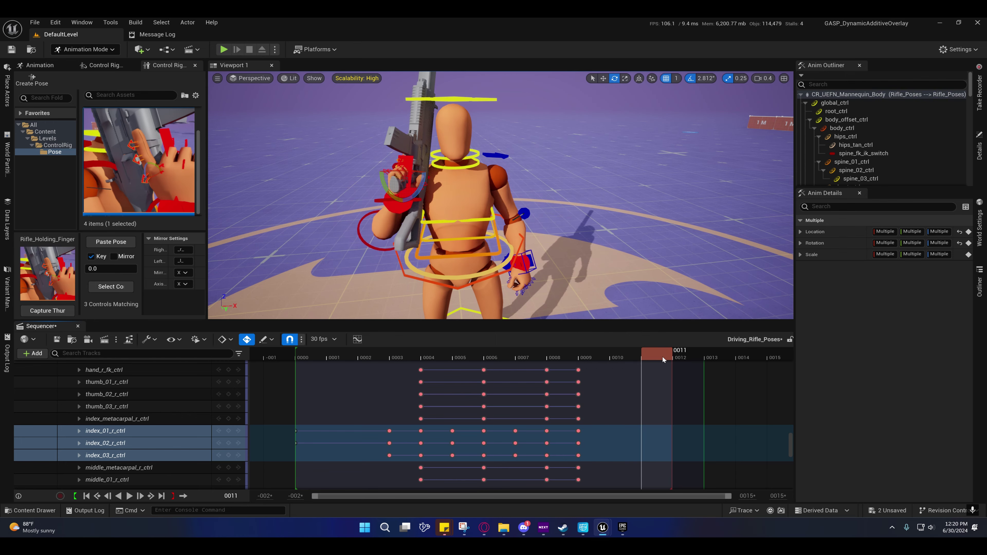
right_drag(563, 233, 758, 237)
scroll(591, 233, up, 1)
key(a)
key(a)
key(w)
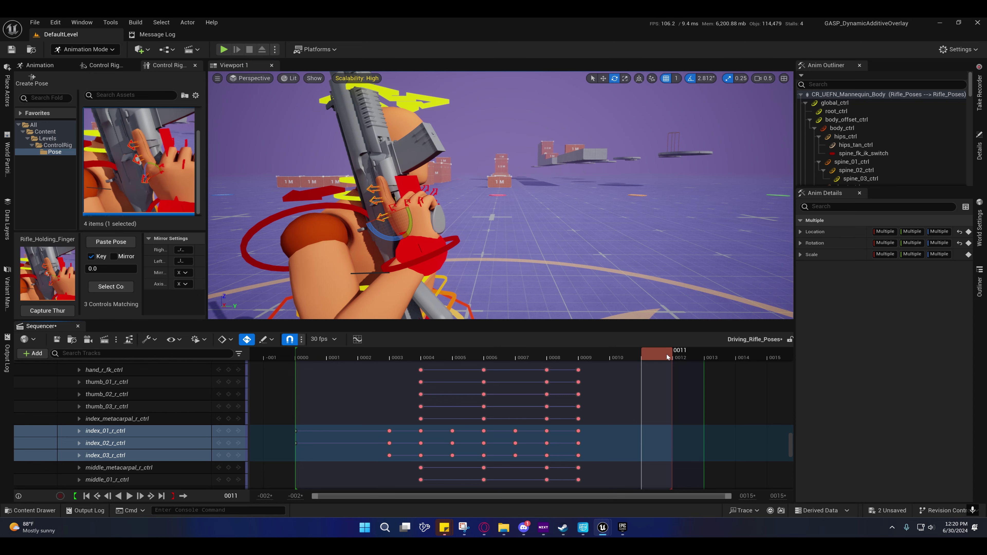
drag(666, 354, 678, 359)
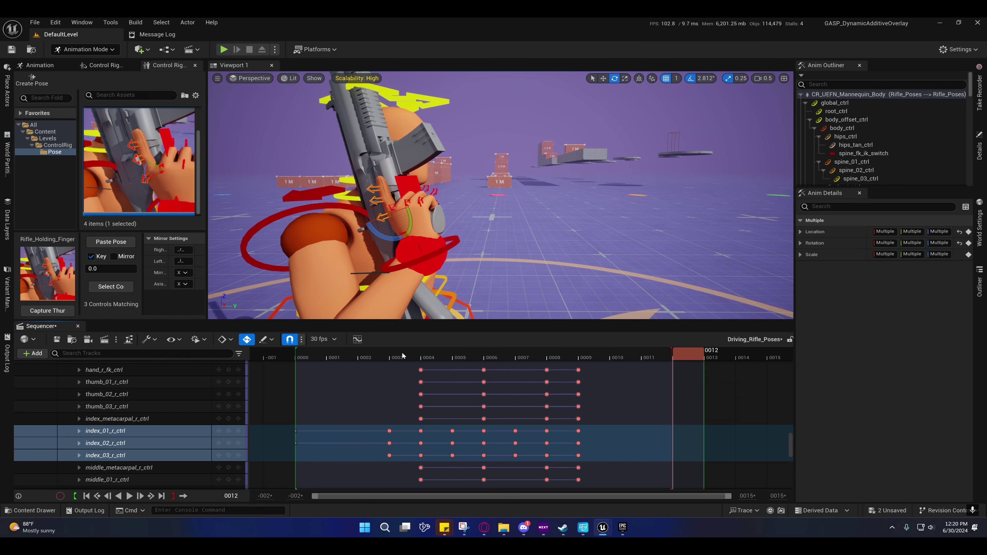
- Collapse the CorrectiveHandTrack section's list of controls in the Sequencer
scroll(150, 401, up, 4)
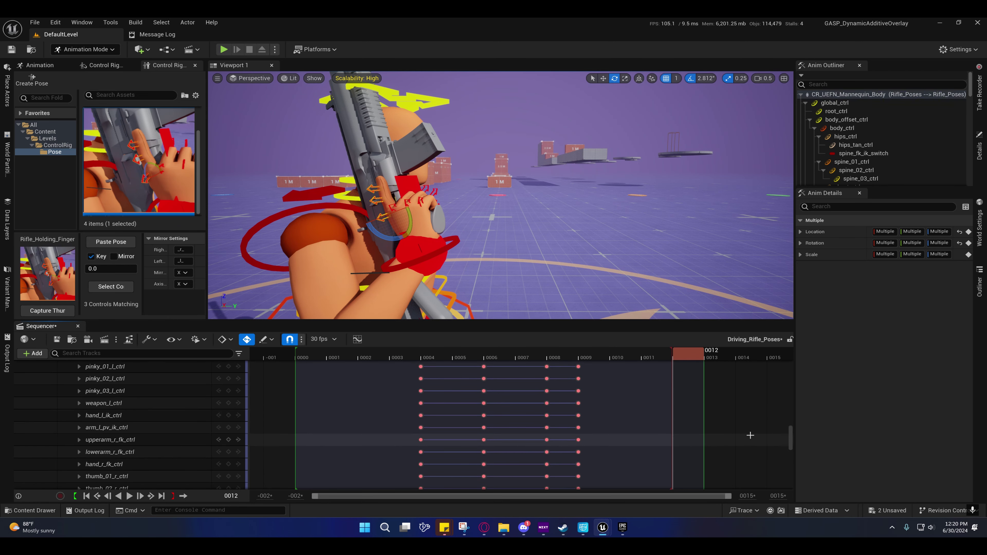
scroll(793, 393, up, 10)
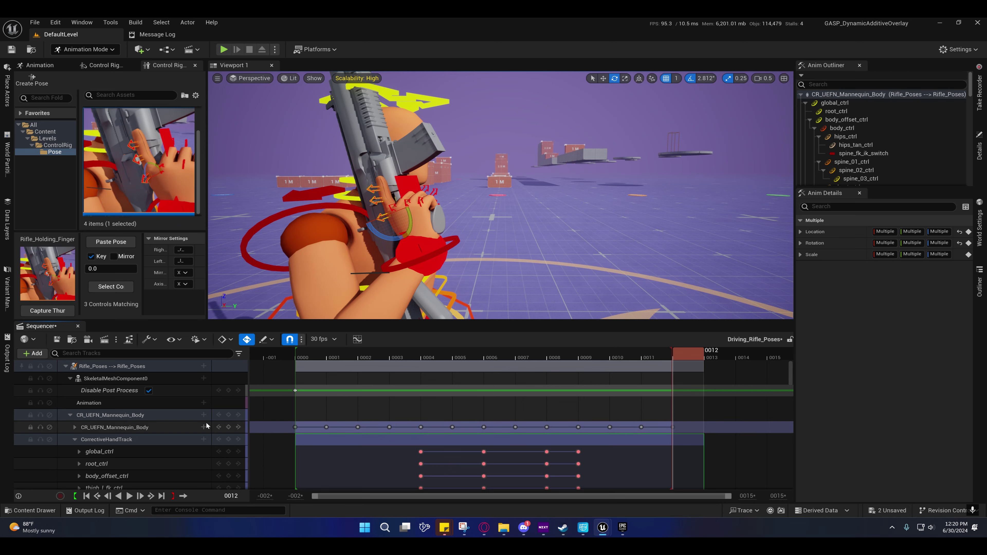
click(110, 439)
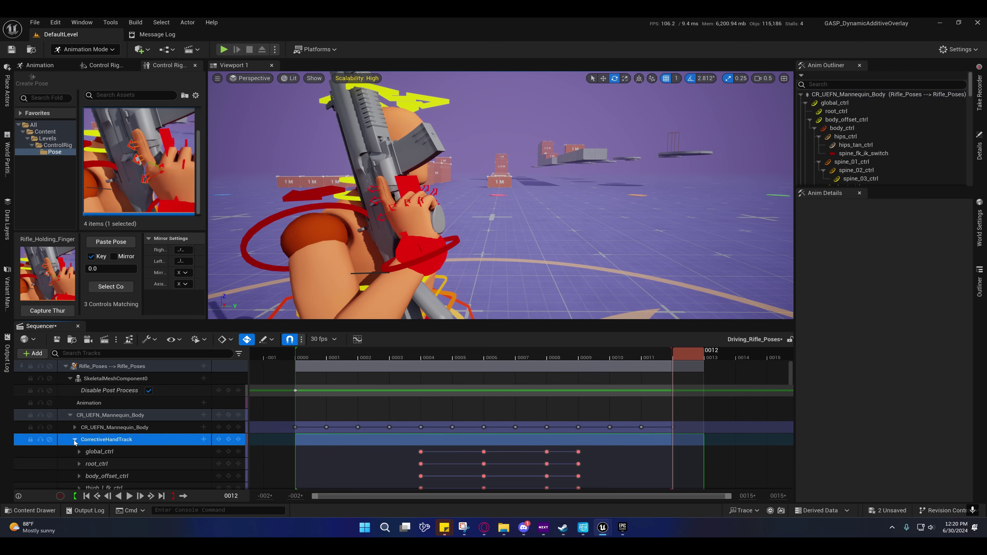
click(74, 440)
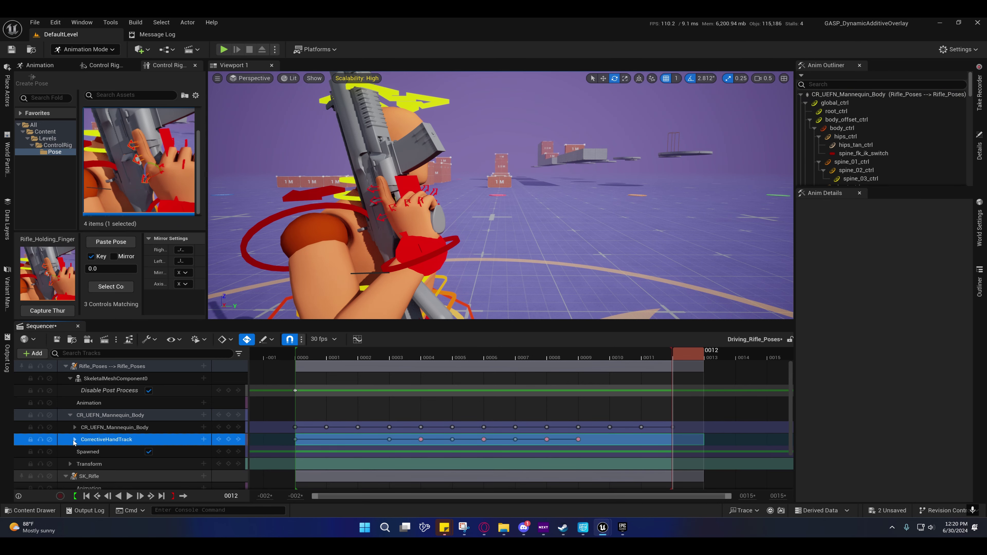
double_click(98, 439)
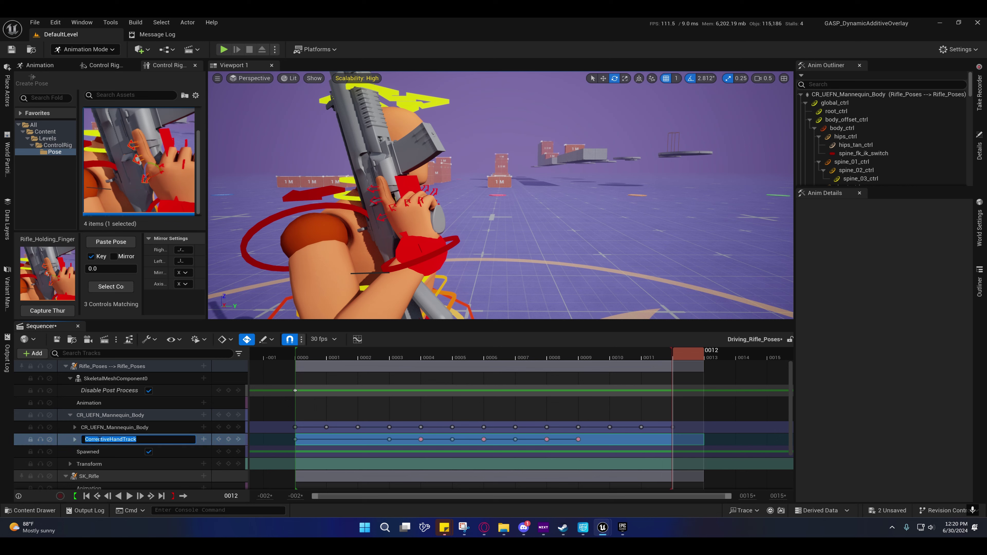
click(68, 441)
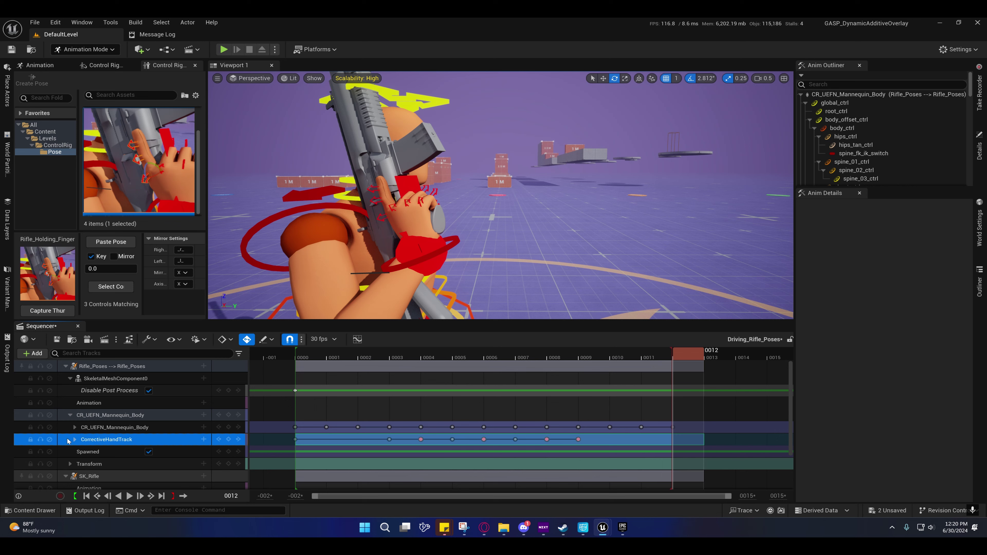
- Add a new additive section to the CR_UEFN_Mannequin_Body control rig track and name it OffhandPlacement
right_click(115, 440)
mouse_move(180, 240)
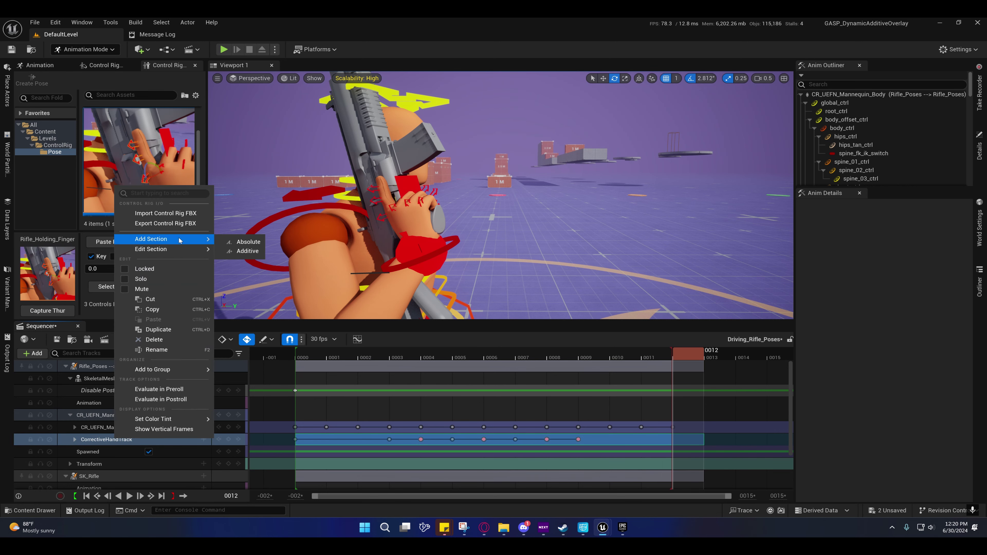
click(237, 241)
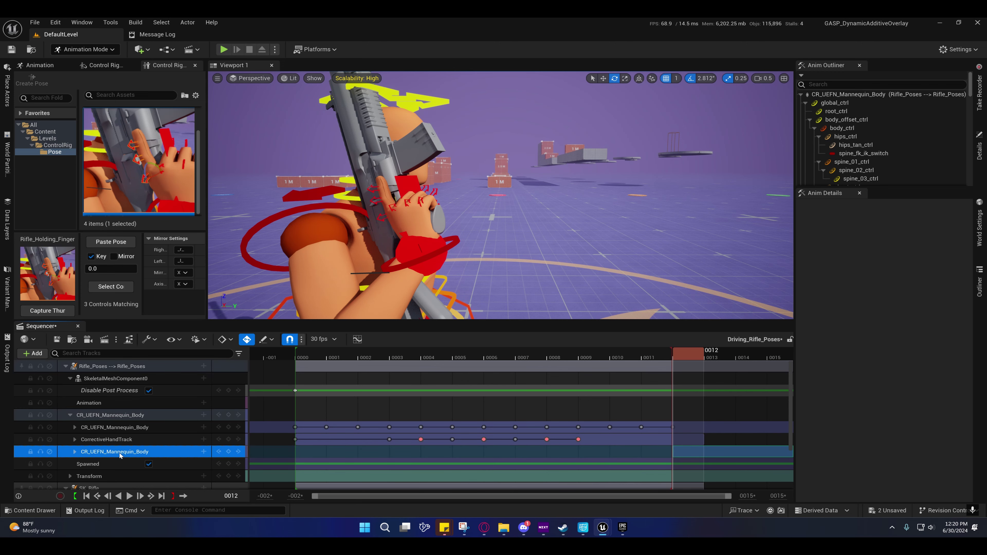
double_click(140, 451)
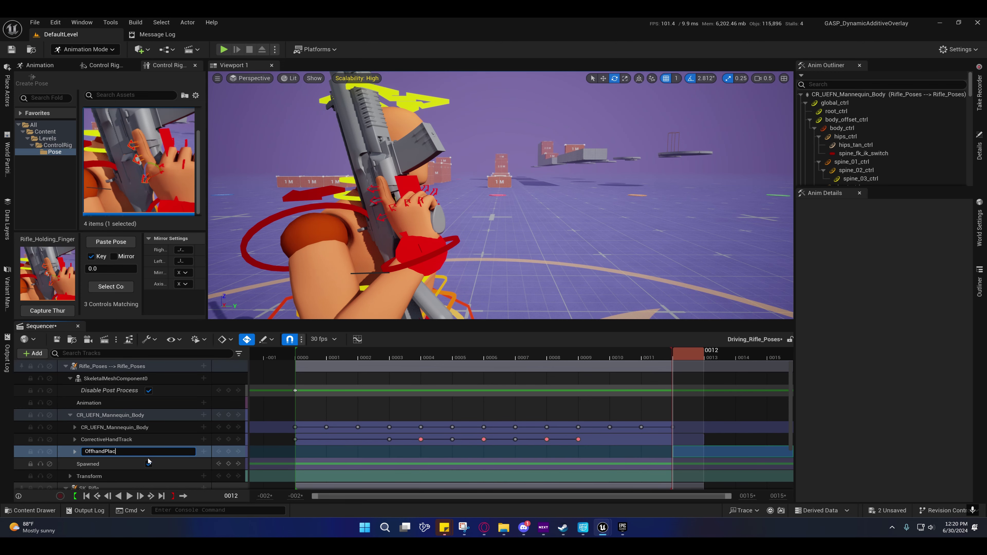
text(OffhandPlacement)
key(Return)
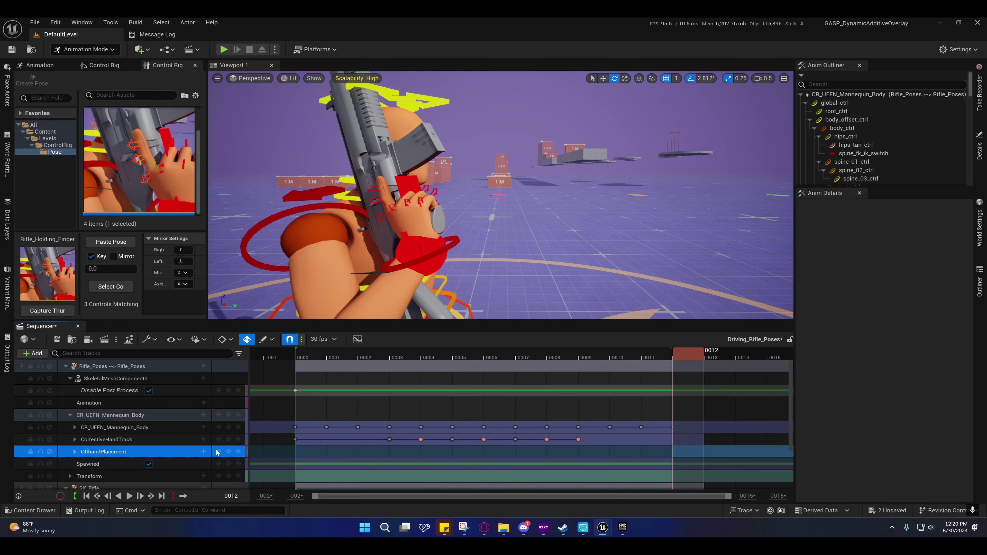
- Stretch the OffhandPlacement section to span frames 0 to 13 and add a key to it at frame 0
drag(695, 452, 311, 451)
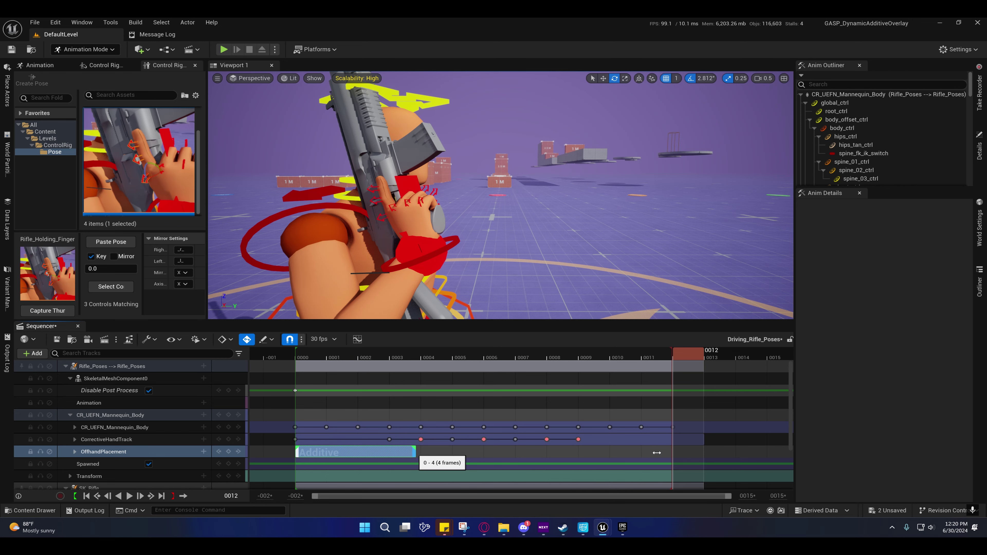
drag(415, 453, 704, 452)
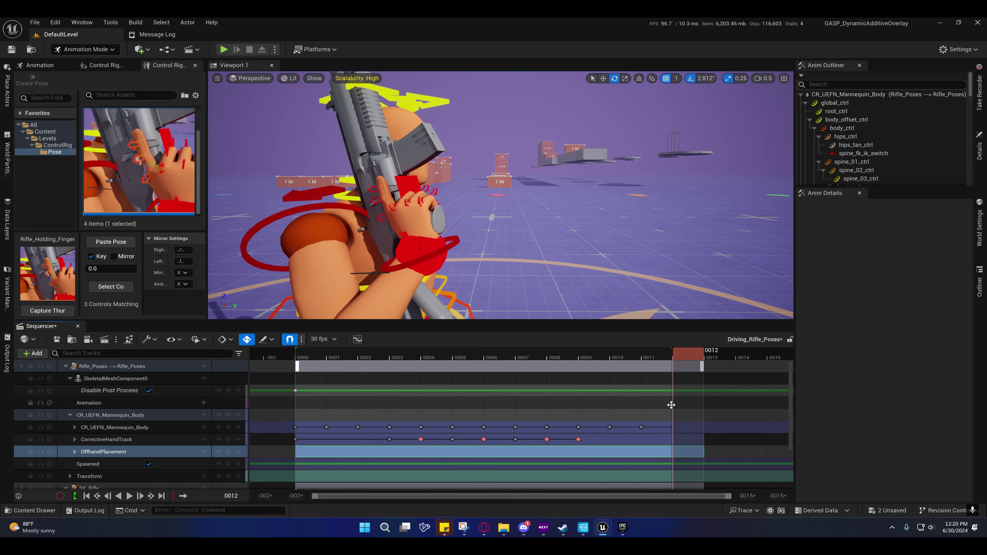
right_drag(349, 295, 268, 295)
click(317, 358)
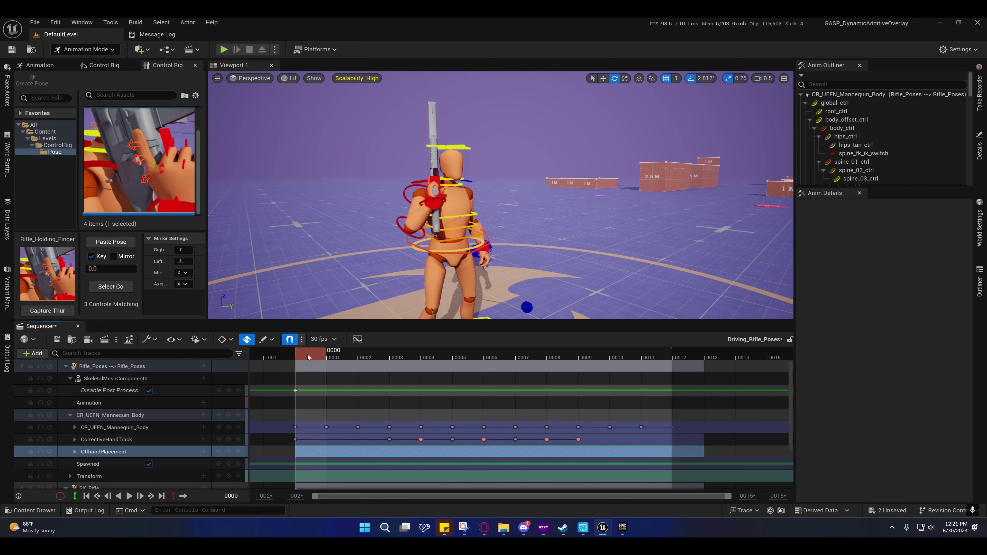
click(228, 452)
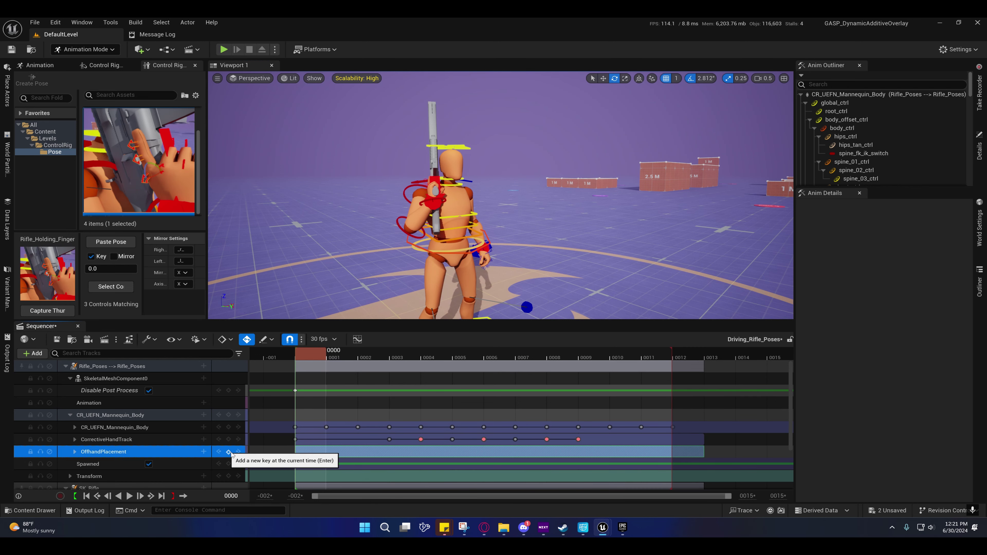
click(229, 453)
- At frame 1, switch to the move gizmo and toggle its coordinate system between world and local space
click(335, 356)
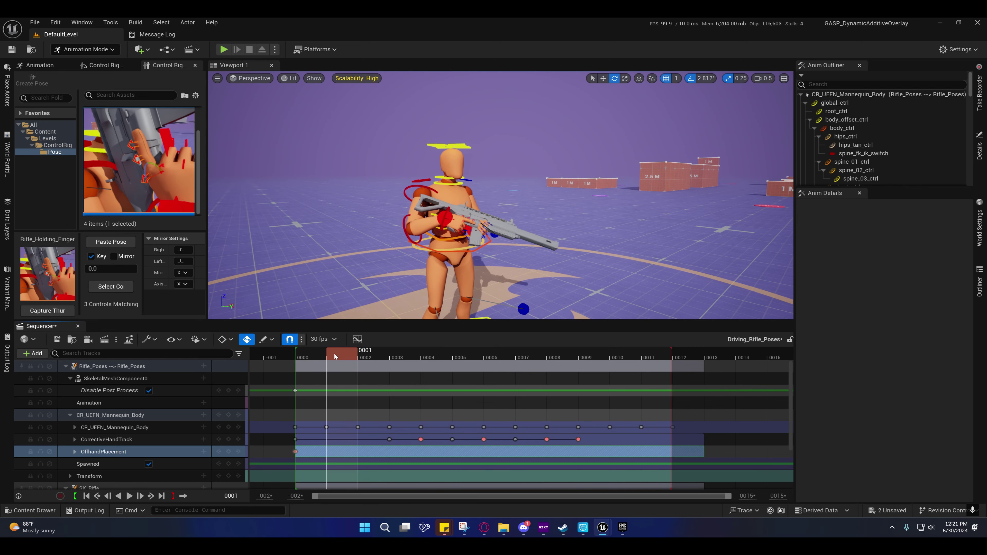
right_drag(452, 272, 439, 266)
click(354, 279)
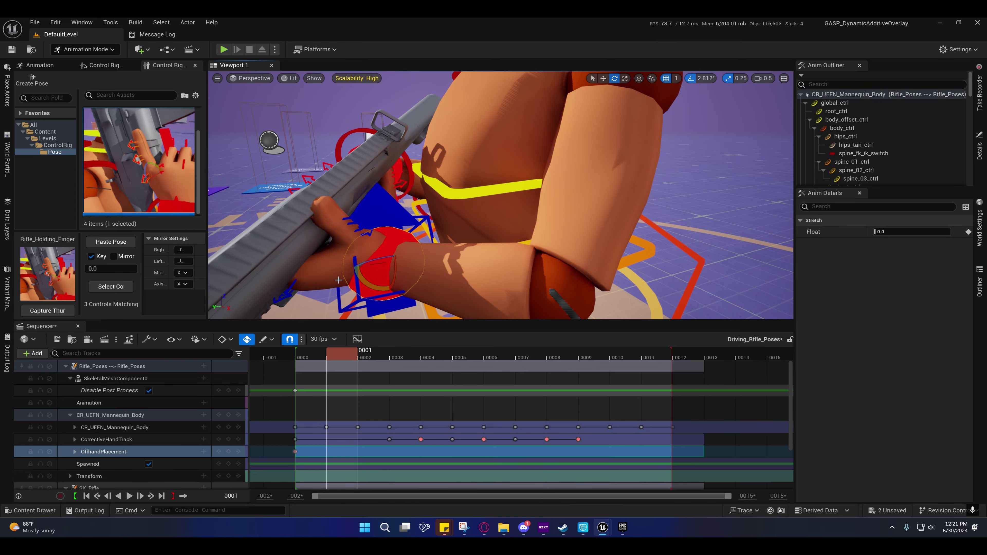
mouse_move(355, 279)
right_down()
mouse_move(393, 287)
mouse_move(373, 273)
right_up()
scroll(393, 287, down, 2)
key(w)
scroll(377, 276, down, 1)
key(w)
right_drag(439, 227, 396, 229)
key(d)
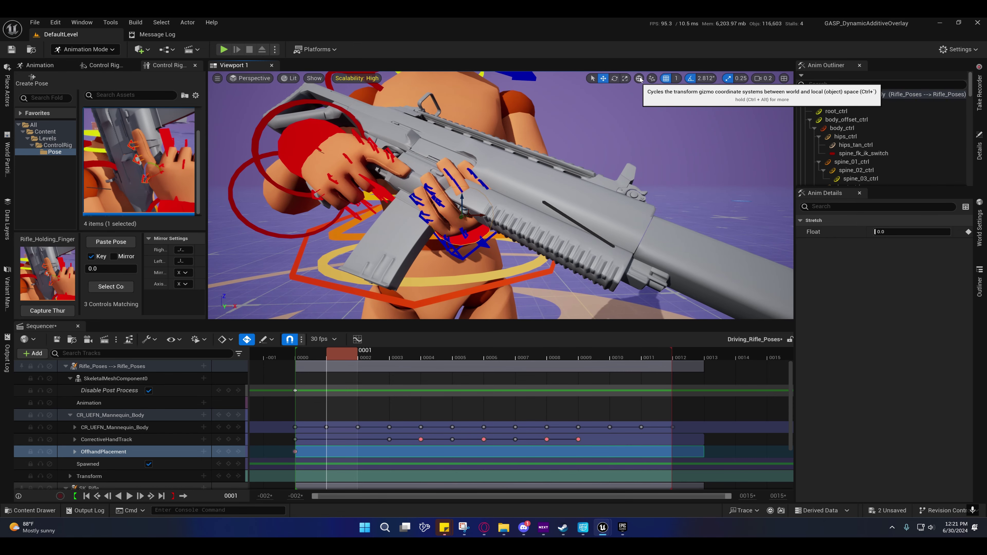
click(639, 78)
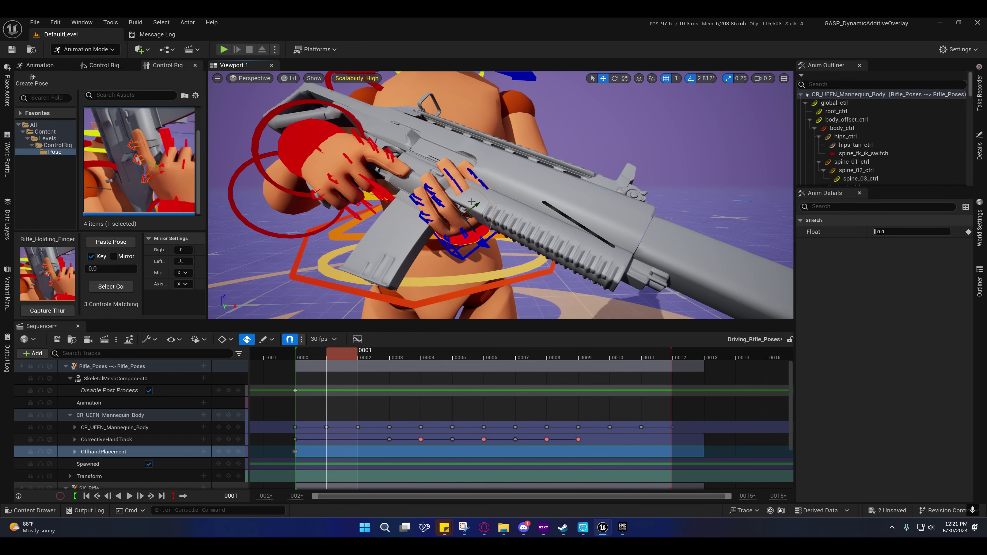
- At frame 1, move hand_l_ik_ctrl to a location of about -20.9, 36.3, -34.8 to shift the left hand relative to the rifle
scroll(482, 206, down, 1)
key(d)
right_drag(482, 206, 416, 197)
right_drag(459, 222, 608, 234)
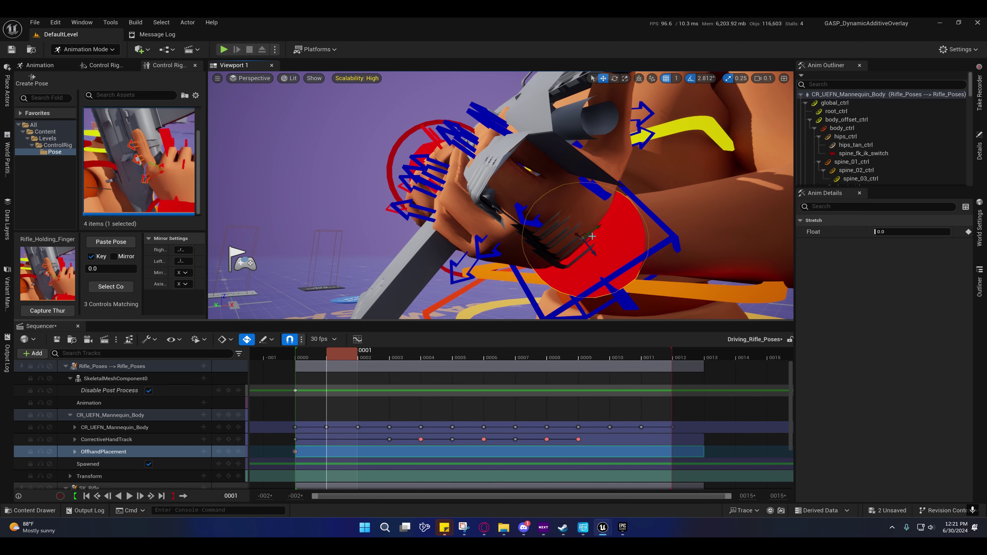
right_drag(642, 238, 657, 231)
click(570, 251)
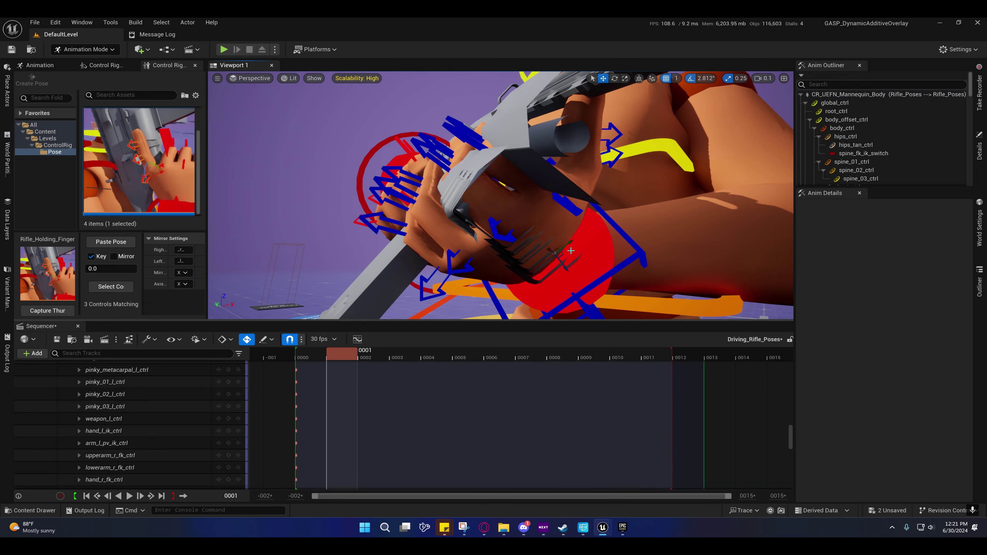
click(631, 248)
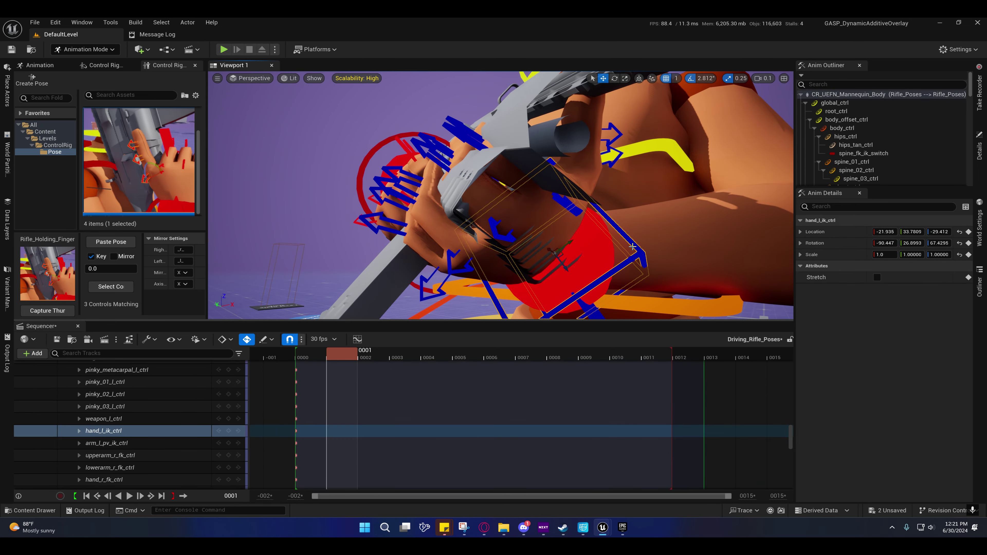
drag(564, 255, 514, 296)
right_drag(505, 291, 582, 313)
scroll(552, 303, up, 1)
right_drag(350, 241, 385, 253)
scroll(139, 162, down, 1)
scroll(140, 167, down, 3)
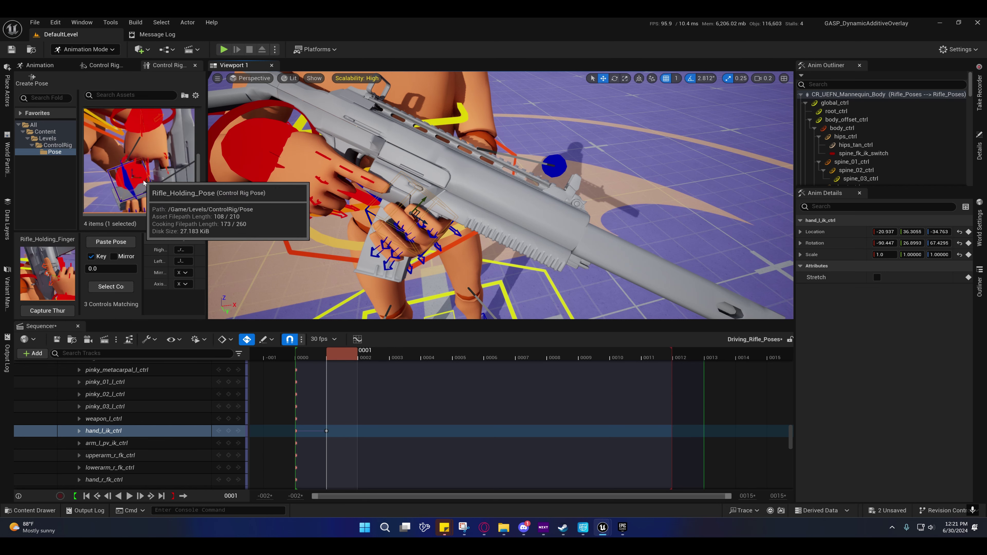
- Paste the Rifle_Holding_Pose onto hand_l_ik_ctrl at frame 1
scroll(140, 178, up, 3)
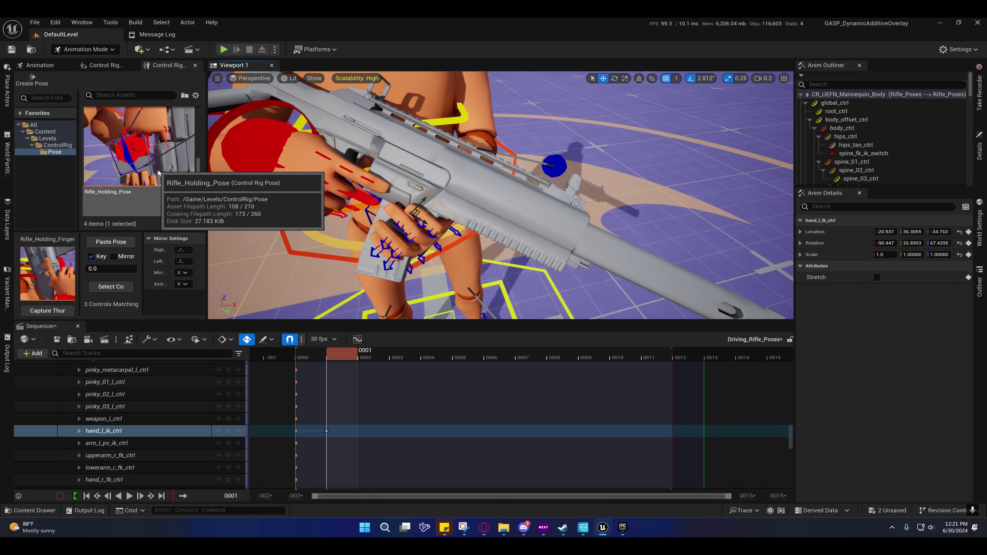
click(158, 172)
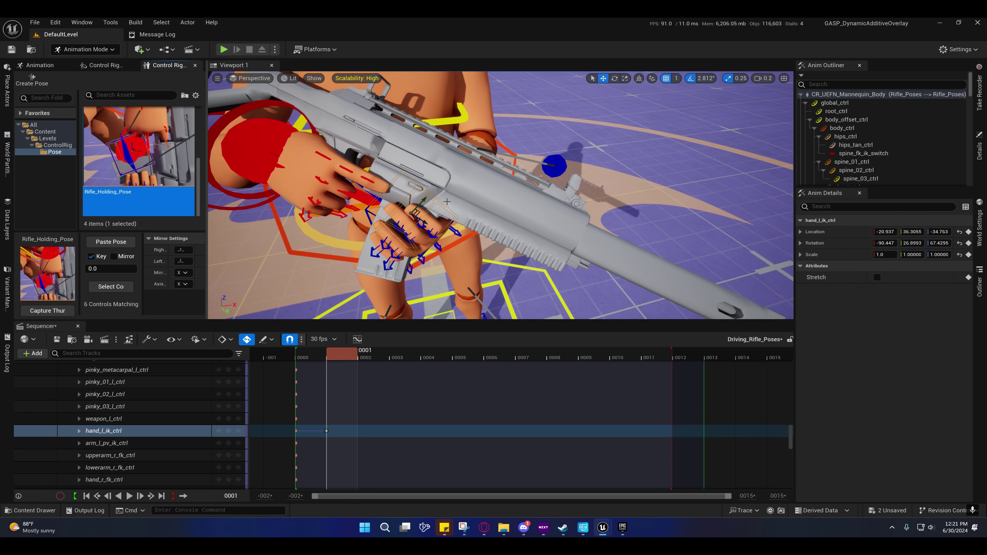
click(106, 243)
mouse_move(430, 252)
right_down()
mouse_move(470, 295)
mouse_move(536, 291)
mouse_move(430, 252)
right_up()
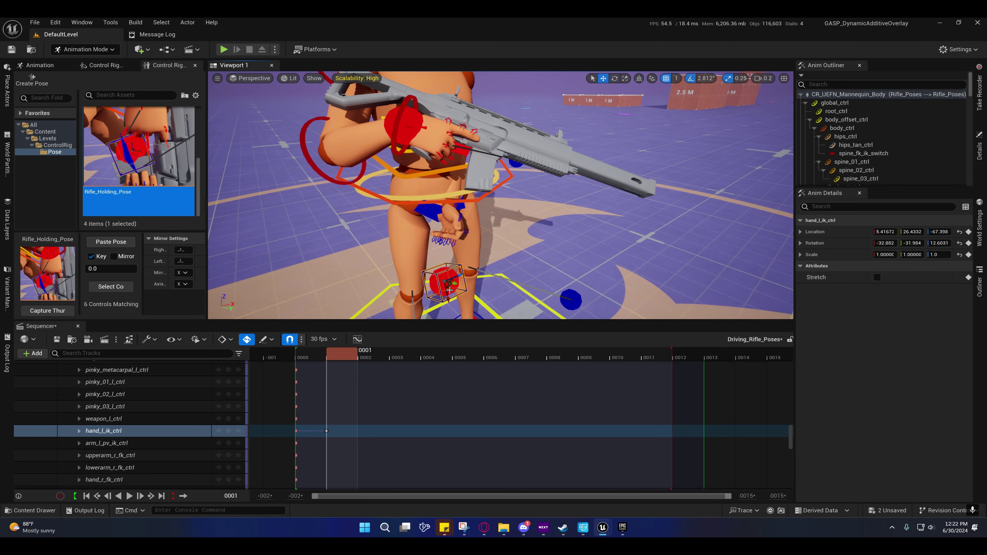
- At frame 1, move hand_l_ik_ctrl to about -15.9, 36.6, -34.0 and rotate it to about -63.6, 32.2, 91.7
drag(448, 286, 505, 178)
right_drag(505, 179, 505, 179)
drag(442, 226, 517, 229)
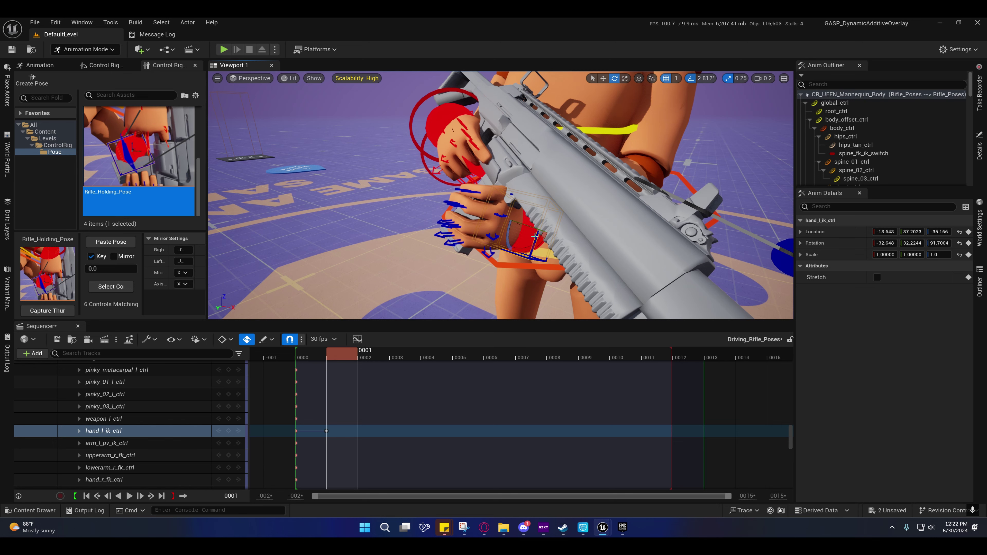
right_drag(452, 245, 529, 235)
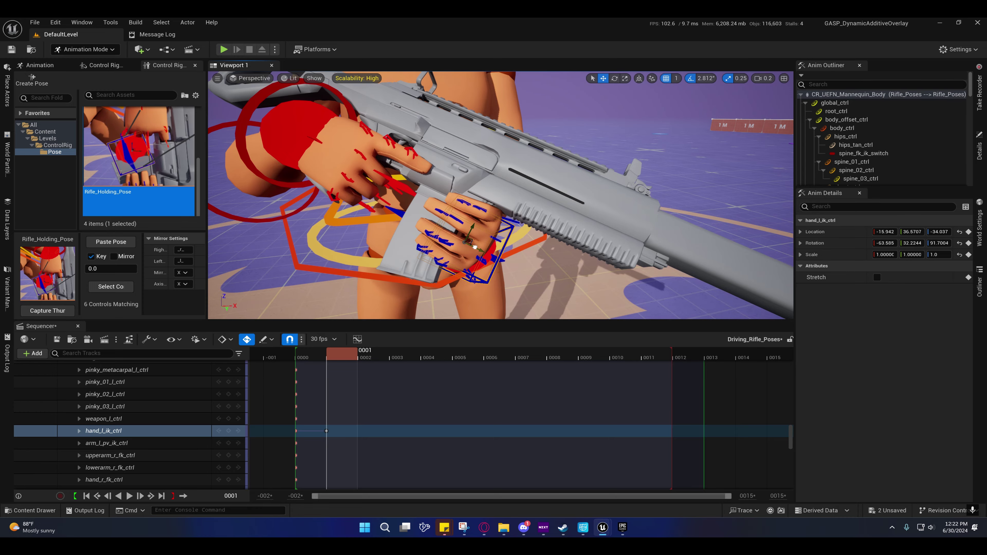
- Examine the left hand's grip on the rifle from several angles and compare it with the Lyra_Rifle animation assets
right_drag(475, 247, 641, 273)
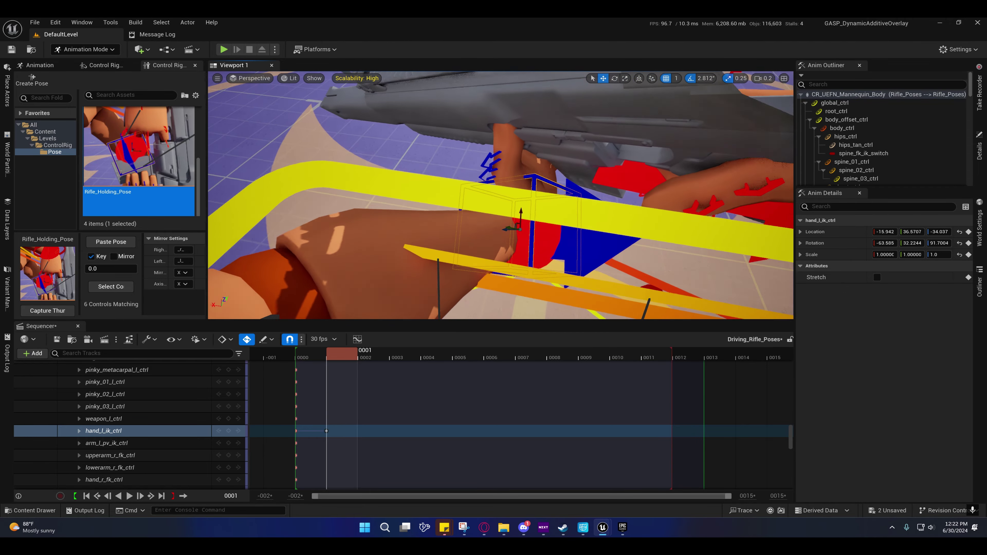
alt+drag(520, 229, 628, 281)
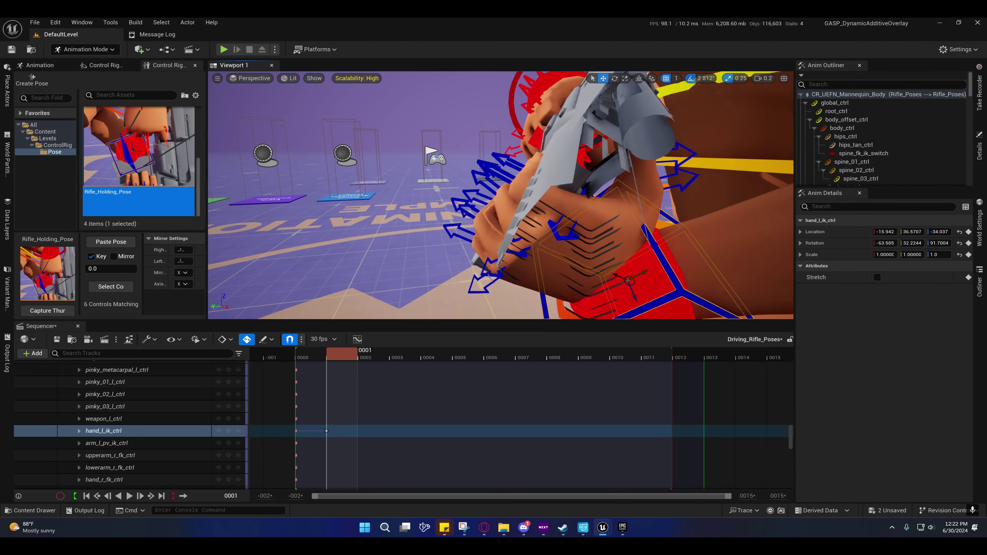
right_drag(627, 281, 502, 247)
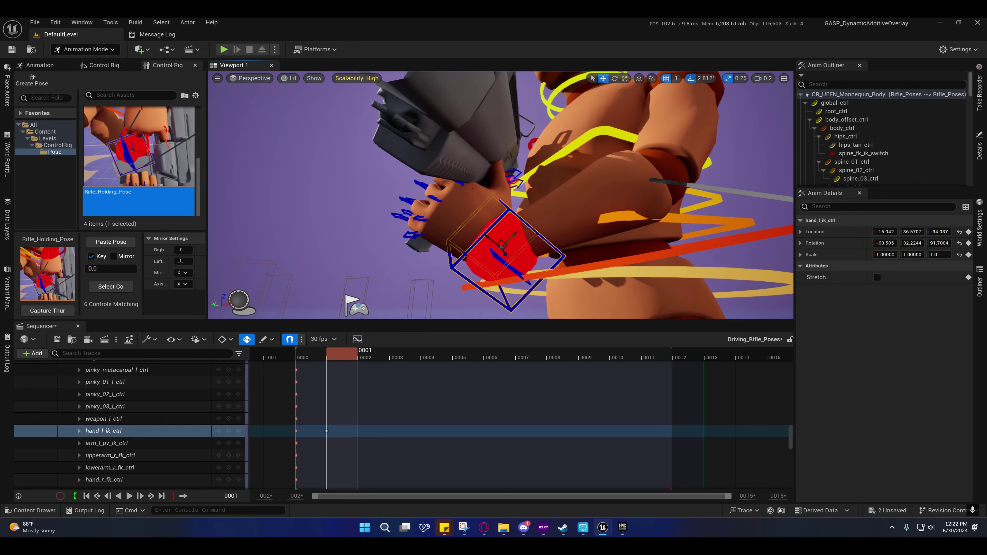
alt+drag(478, 247, 506, 279)
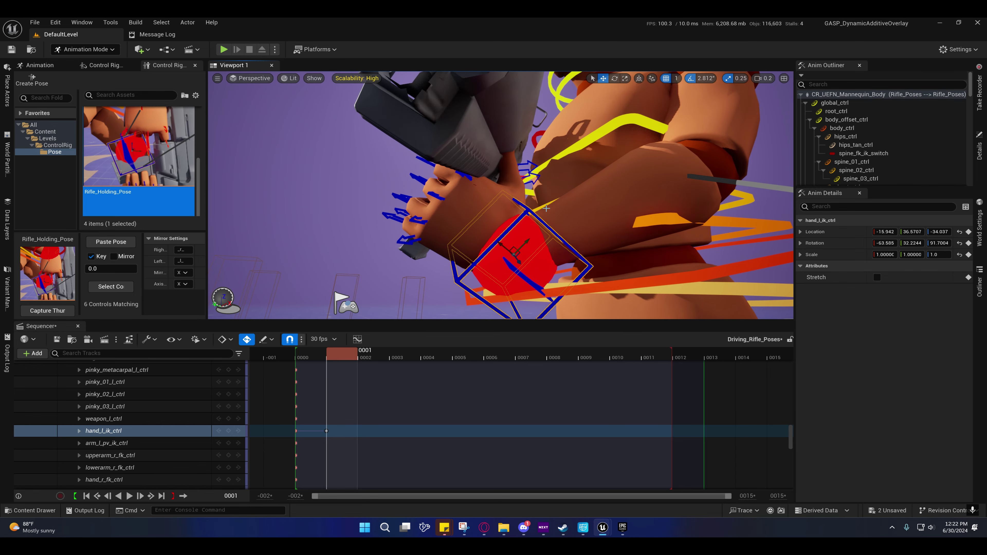
alt+drag(516, 209, 490, 210)
alt+drag(554, 234, 558, 237)
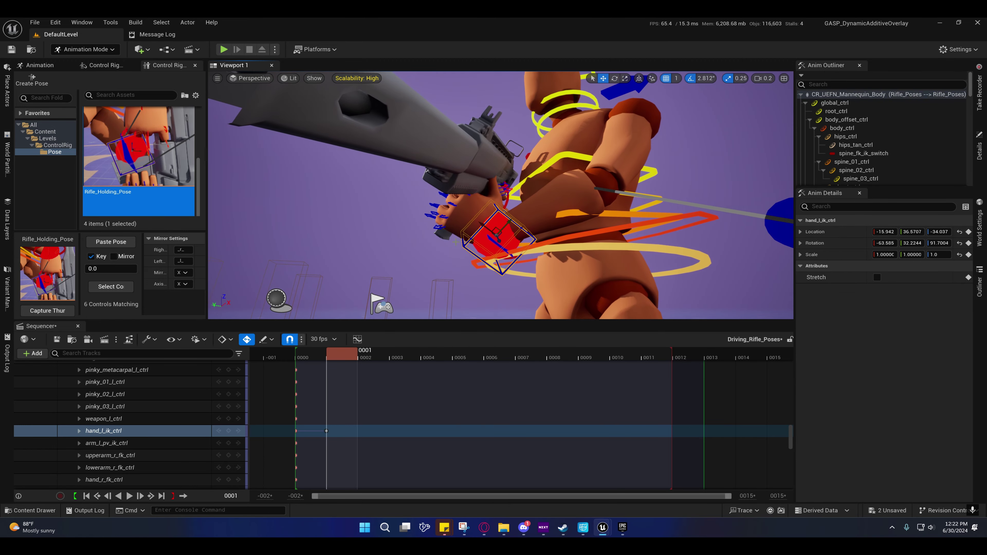
click(35, 510)
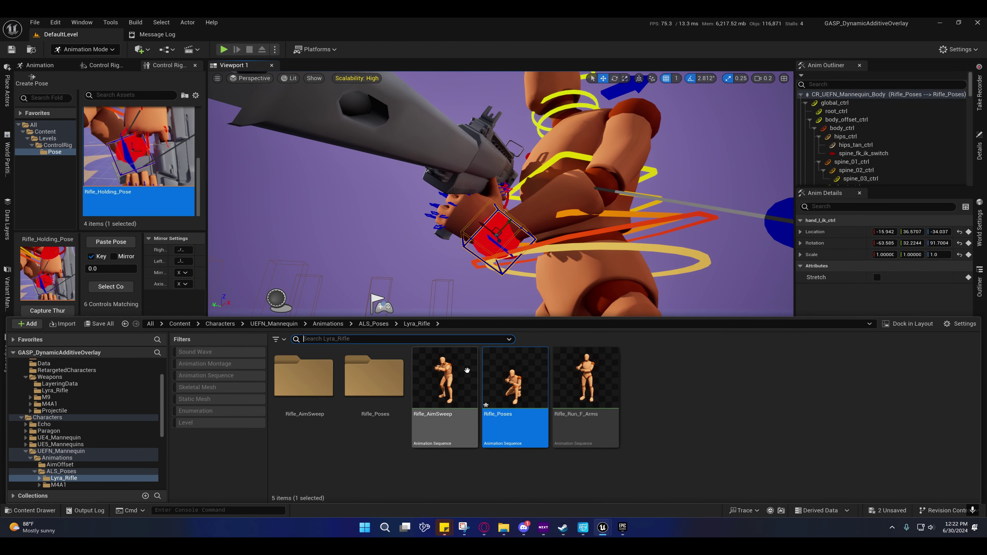
mouse_move(453, 374)
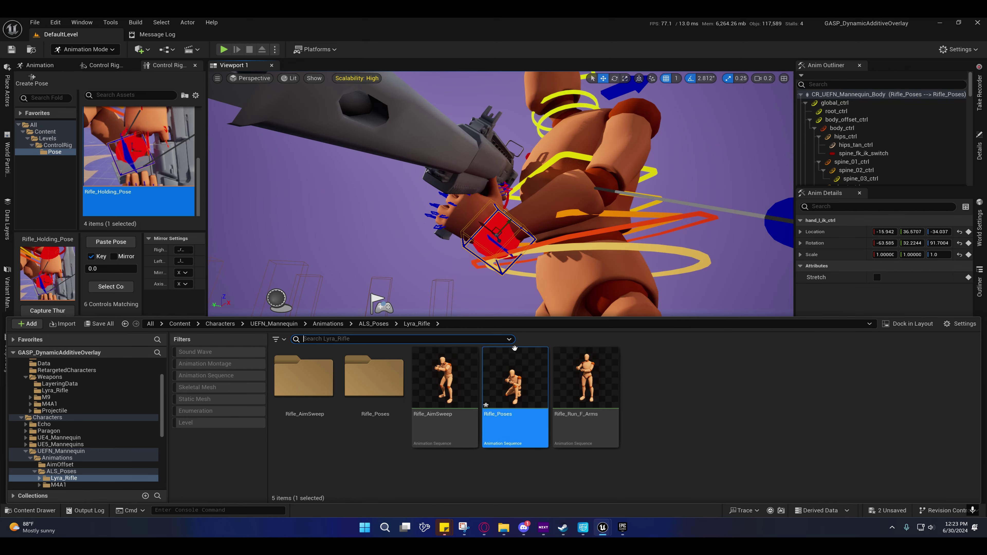
- At frame 1, rotate hand_l_ik_ctrl to about -146.0, 6.0, 80.8 and move it to about -16.1, 35.8, -26.9
alt+drag(448, 230, 478, 252)
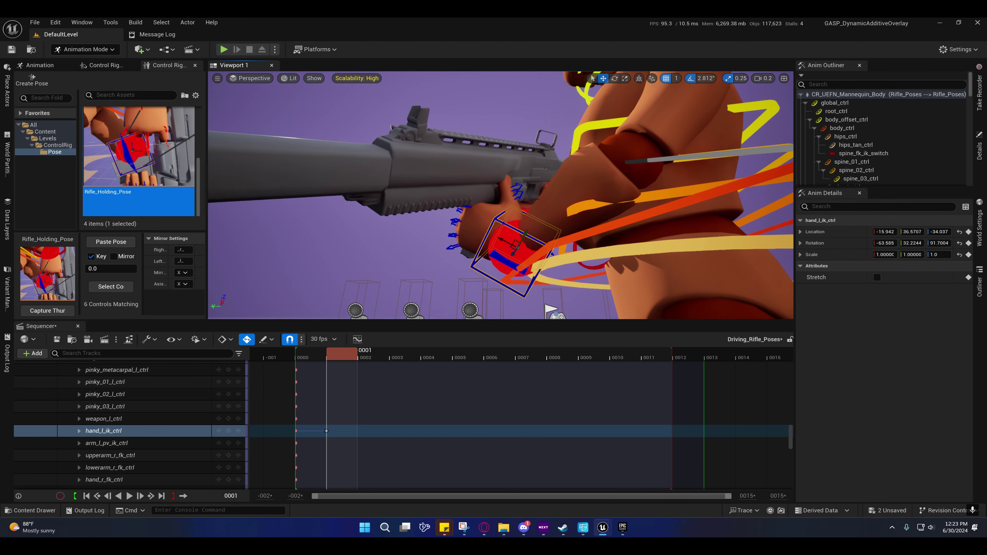
right_drag(487, 249, 527, 253)
key(e)
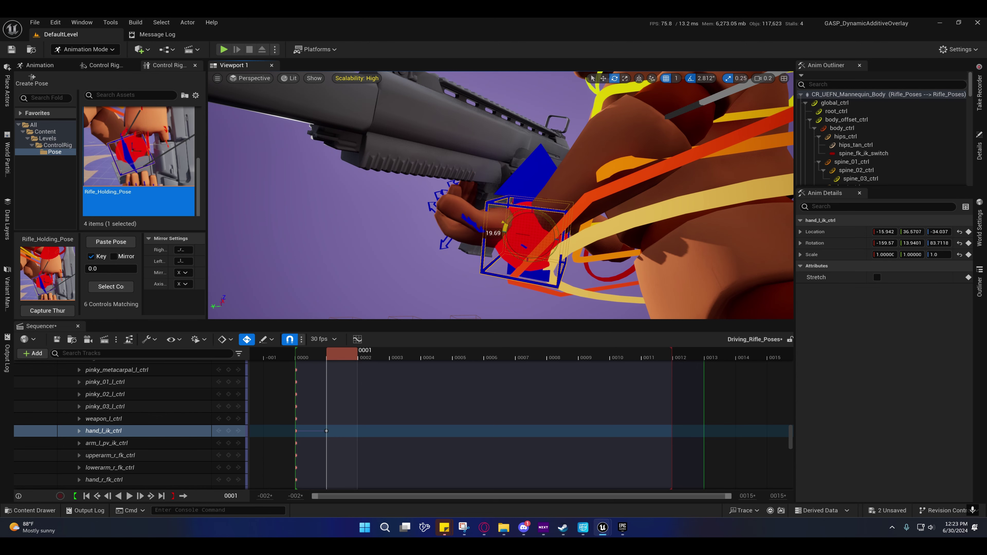
alt+drag(515, 235, 585, 250)
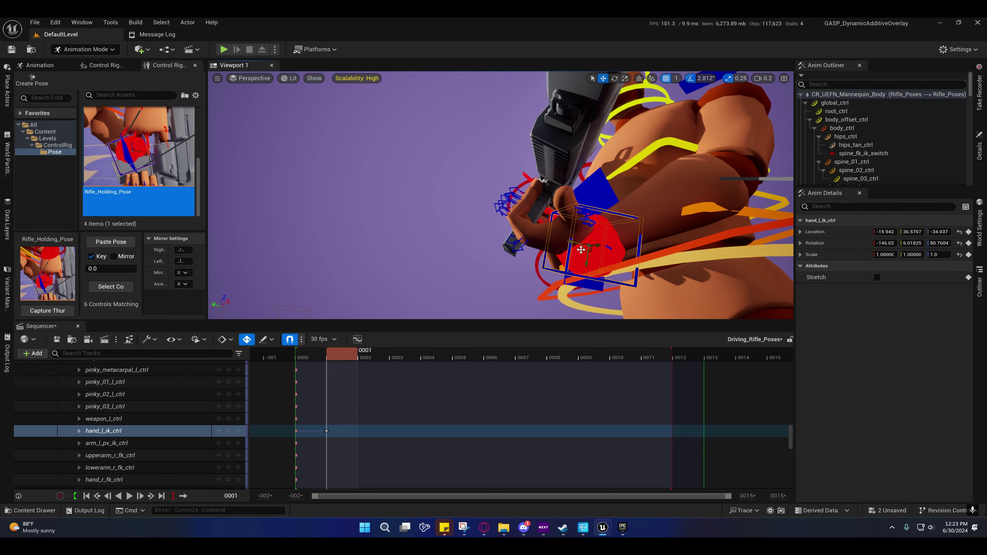
drag(581, 250, 707, 175)
alt+drag(551, 182, 505, 208)
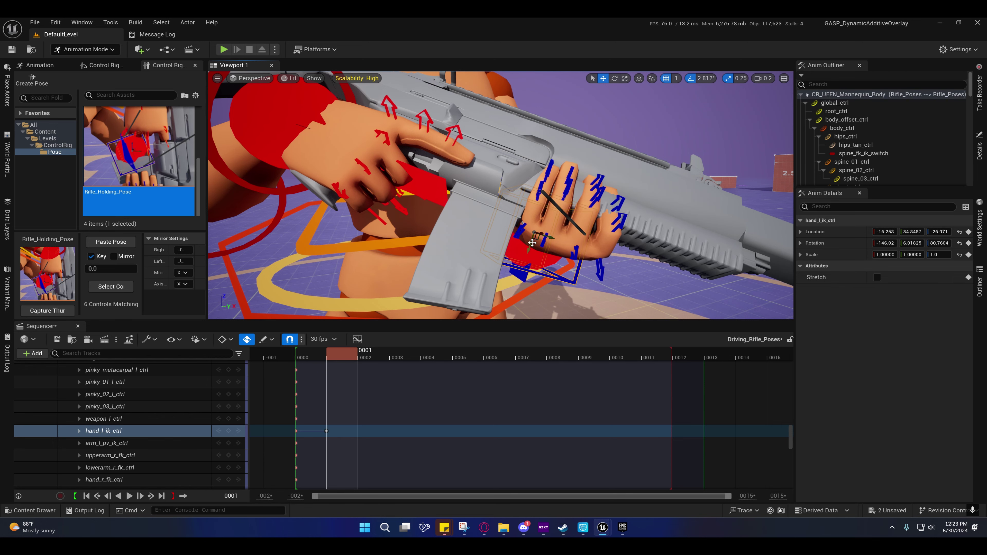
alt+drag(532, 243, 517, 204)
- Rotate thumb_01_l_ctrl to about 5.7, 14.1, 20.6 at frame 1
click(494, 204)
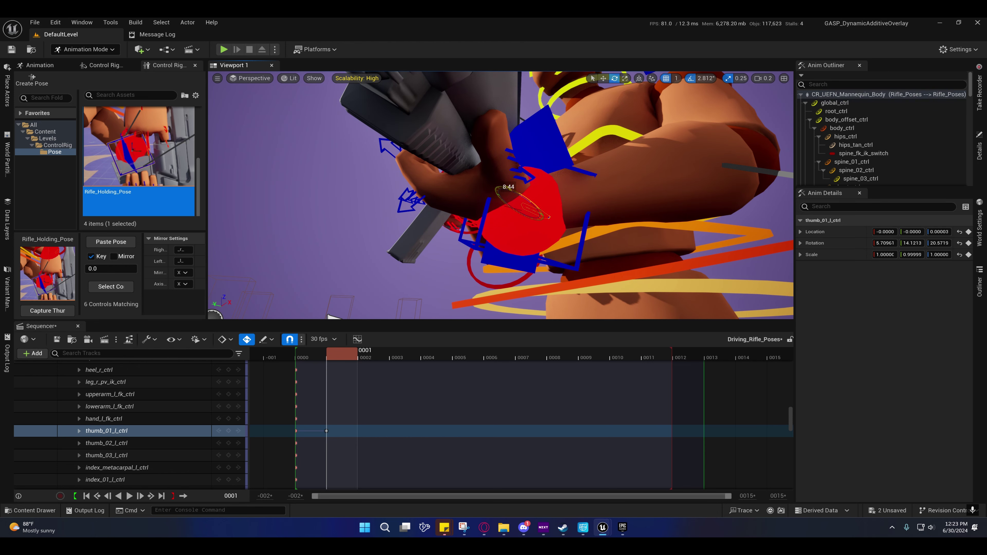
alt+drag(509, 192, 556, 213)
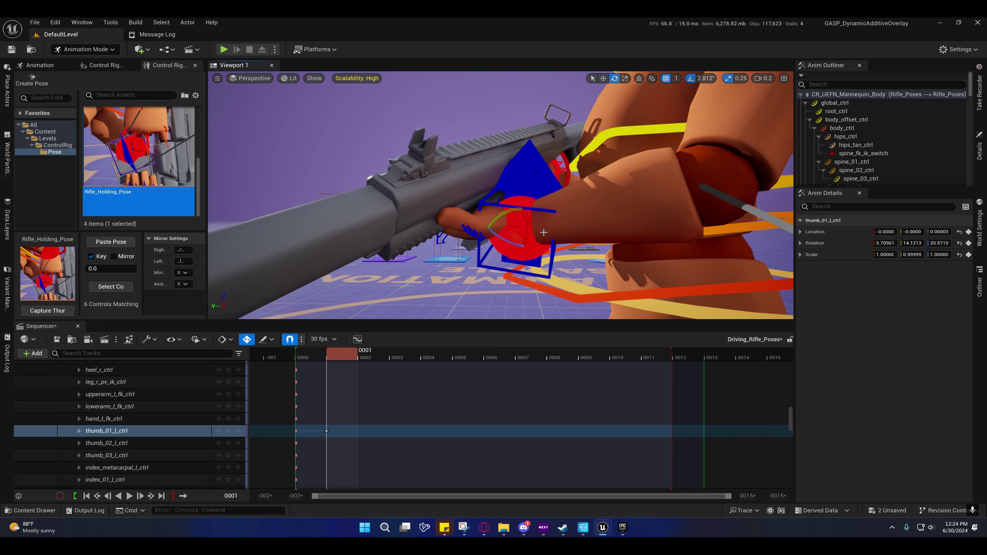
- Snap hand_l_ik_ctrl to the parent hand_r_fk_ctrl over frames 1 to 12, keeping the offset and snapping position and rotation
click(533, 210)
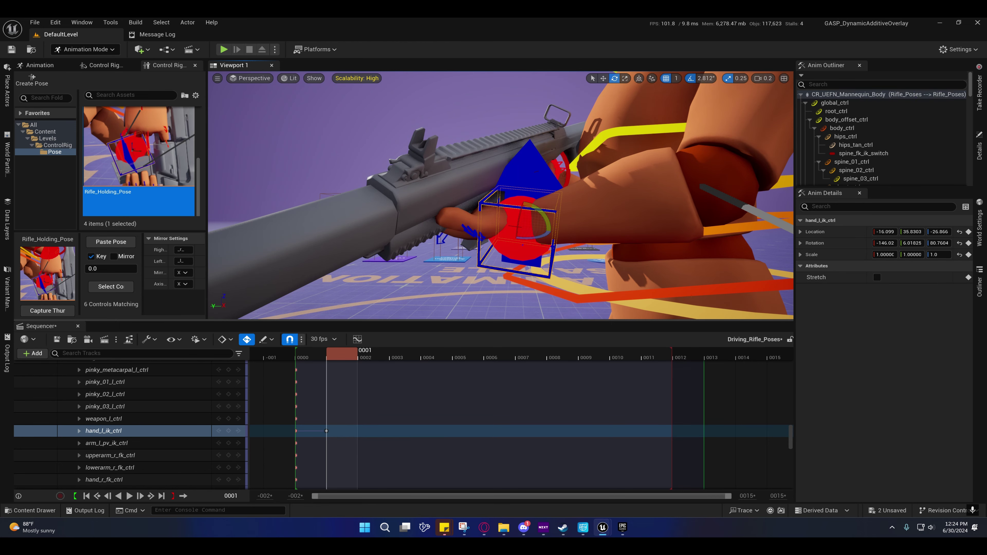
alt+drag(530, 253, 518, 211)
click(96, 68)
click(48, 86)
click(412, 209)
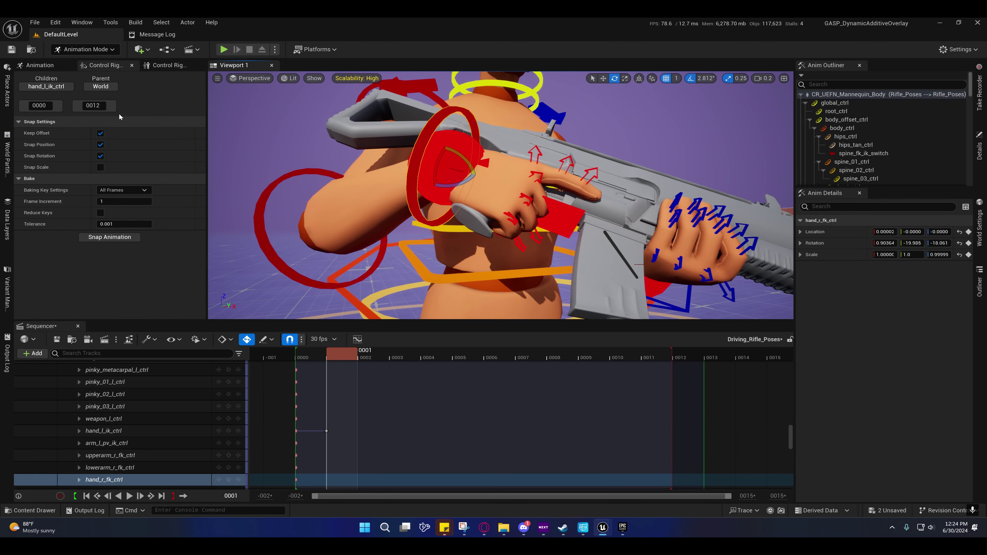
click(99, 87)
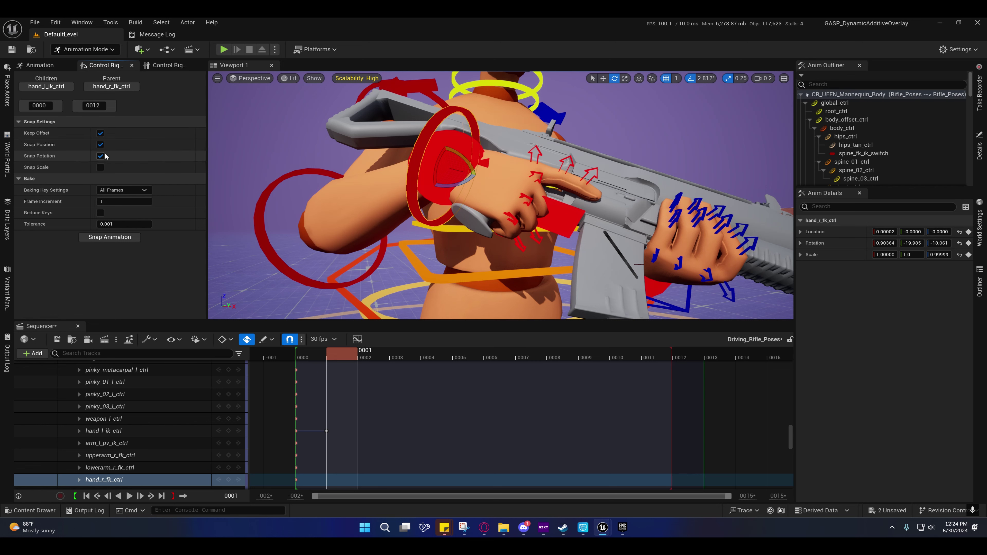
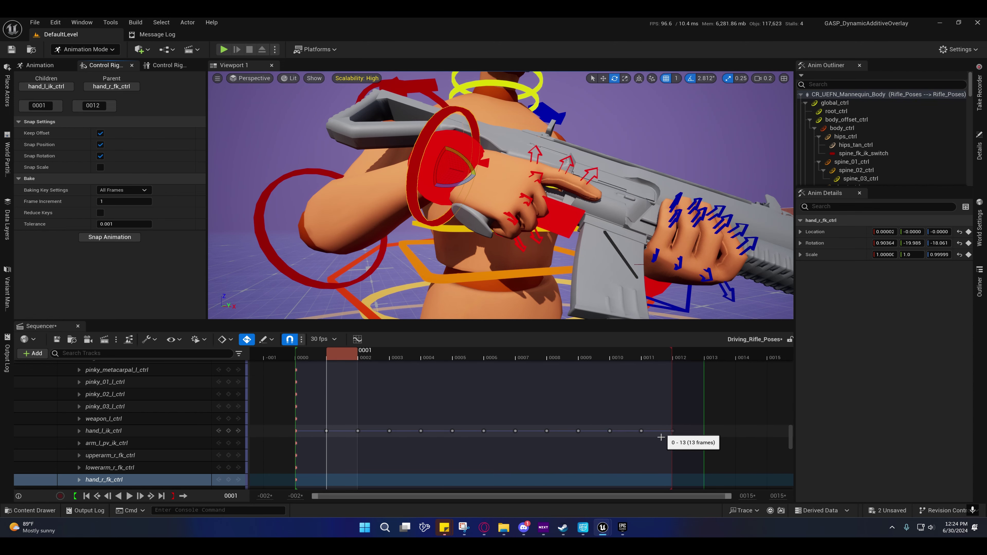
- Scrub through frames 2 to 6 and examine how the left hand follows the rifle in each pose
alt+drag(481, 265, 388, 257)
scroll(388, 256, down, 2)
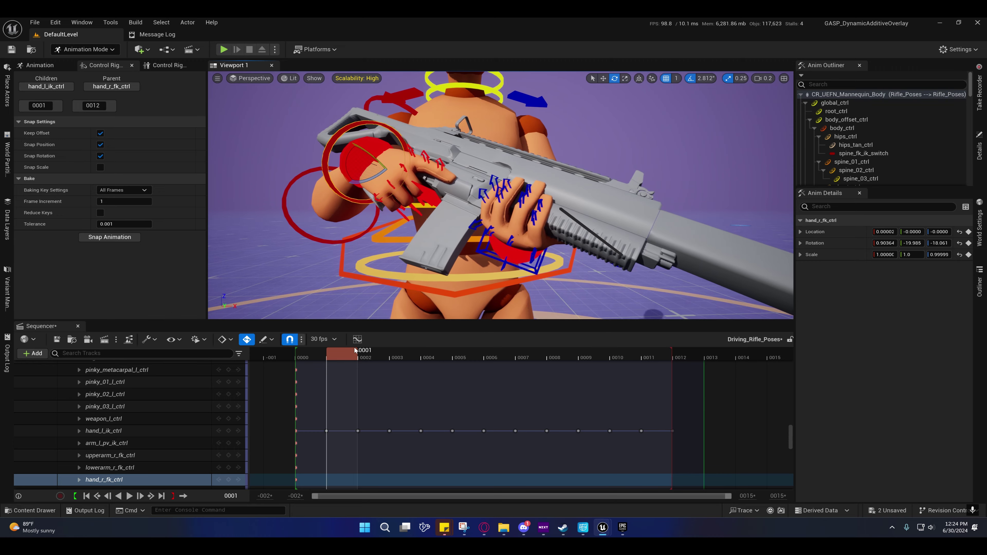
click(354, 356)
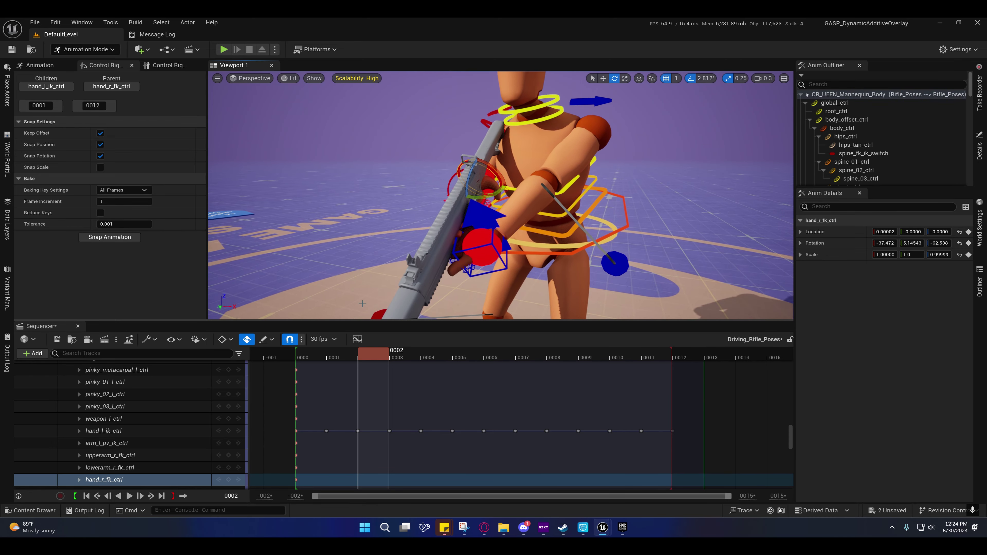
drag(375, 354, 456, 353)
right_drag(500, 234, 445, 283)
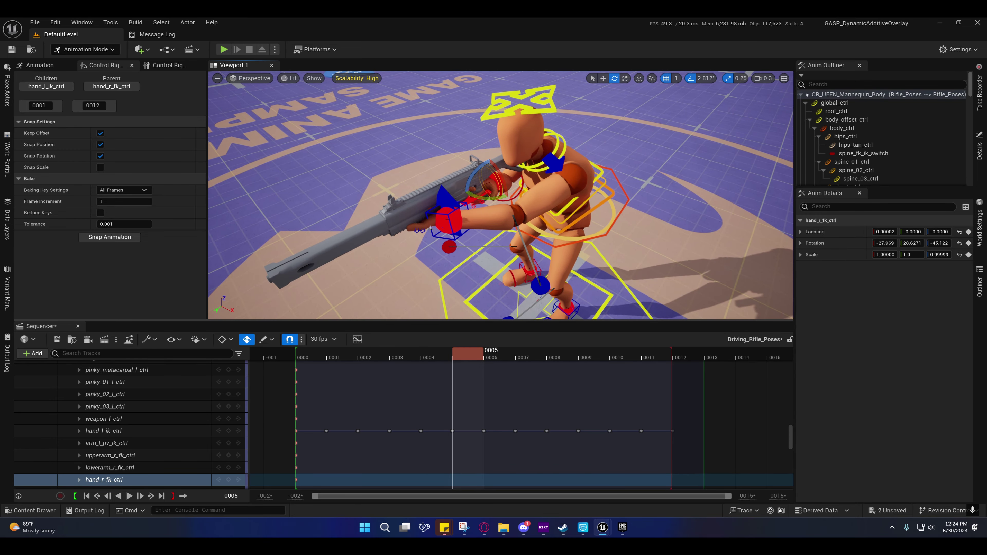
drag(484, 357, 496, 357)
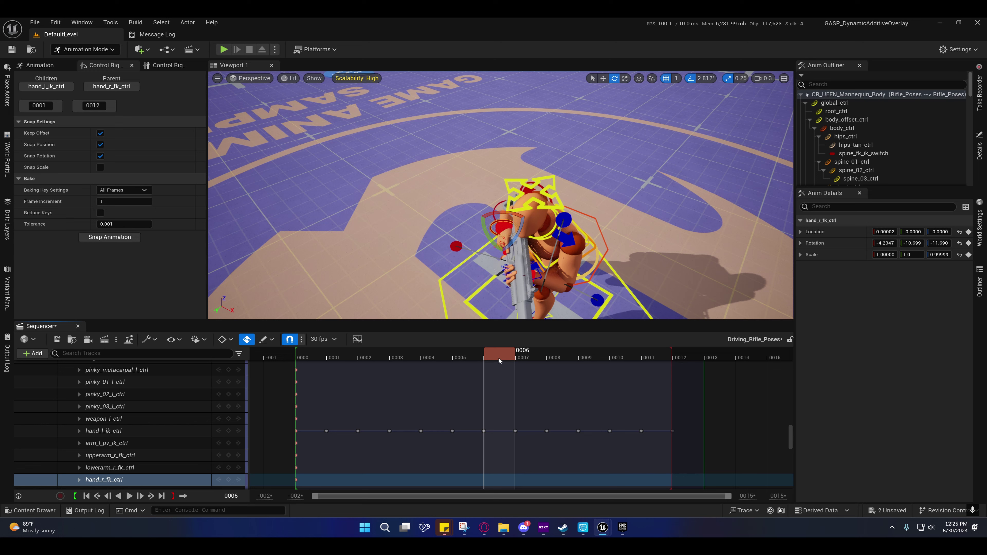
drag(490, 359, 369, 366)
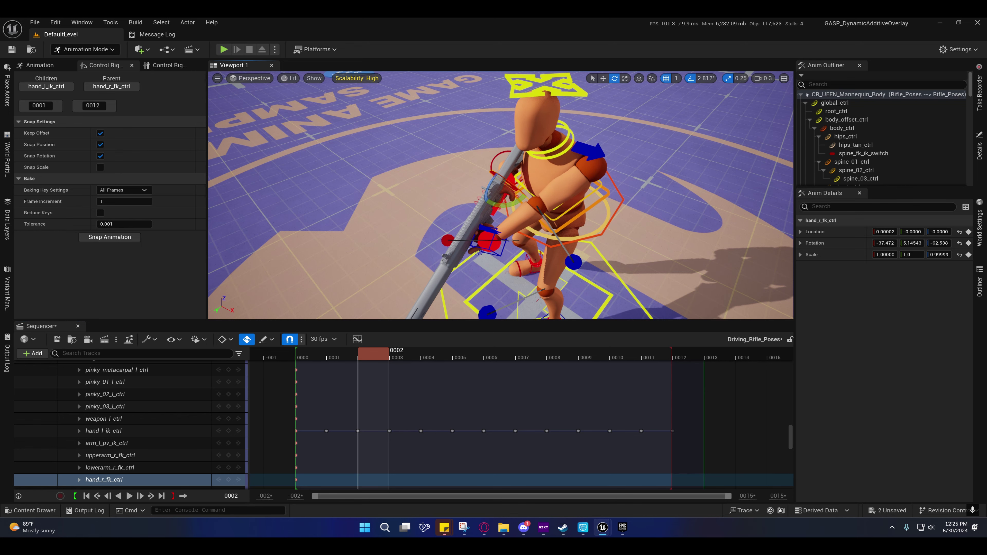
right_drag(501, 195, 518, 213)
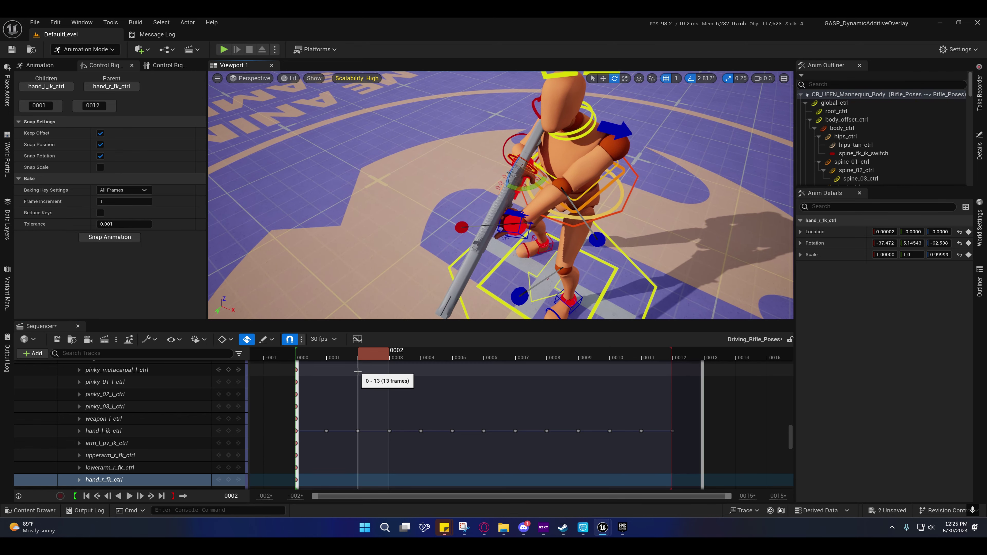
- Review the keys on the control tracks and compare hand_l_ik_ctrl's placement on the rifle at frames 1 and 2
scroll(349, 417, up, 1)
scroll(349, 418, up, 15)
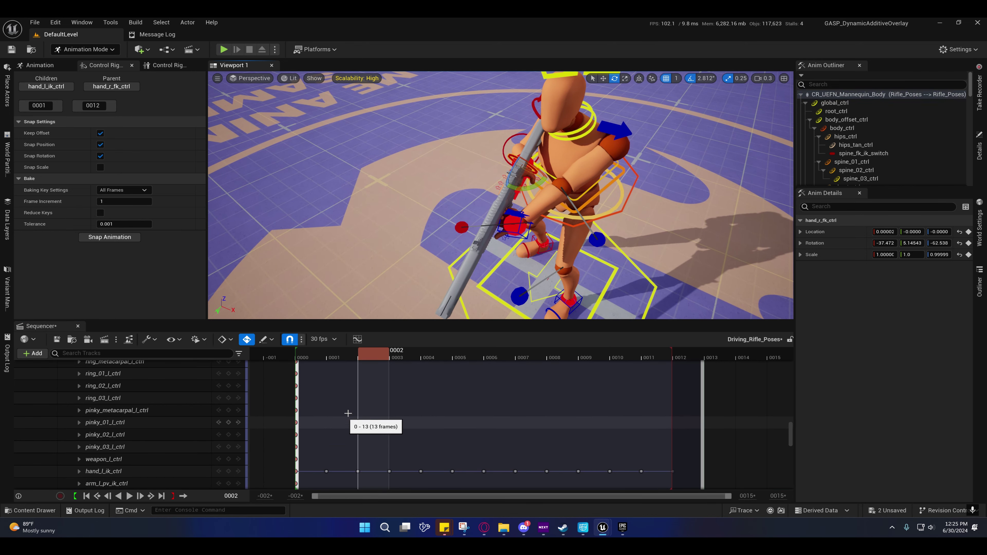
scroll(347, 401, down, 20)
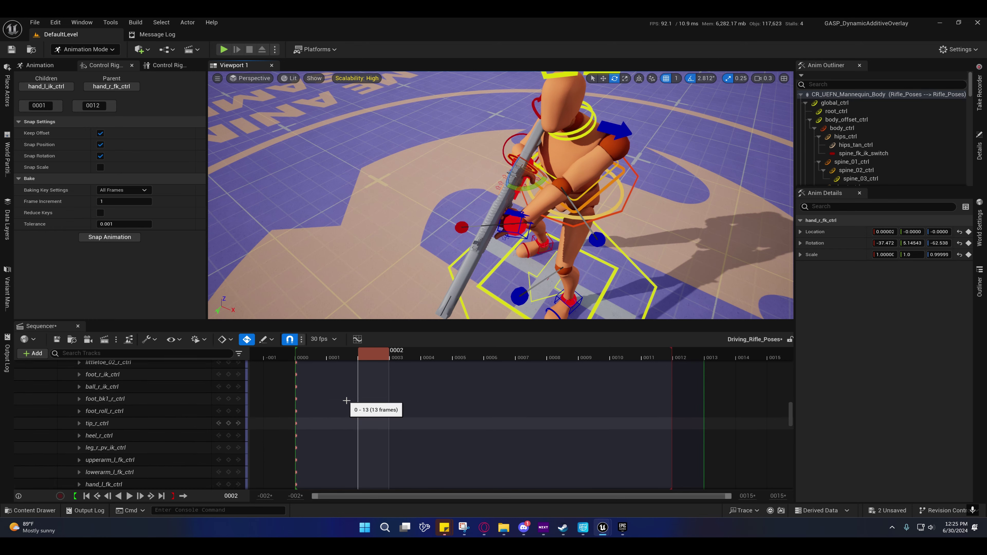
scroll(346, 400, up, 20)
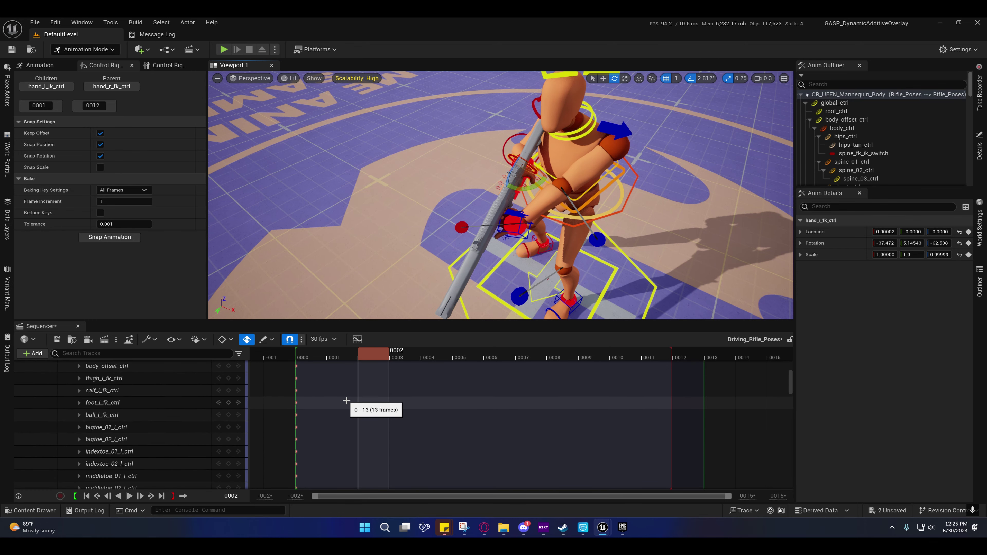
scroll(342, 398, down, 20)
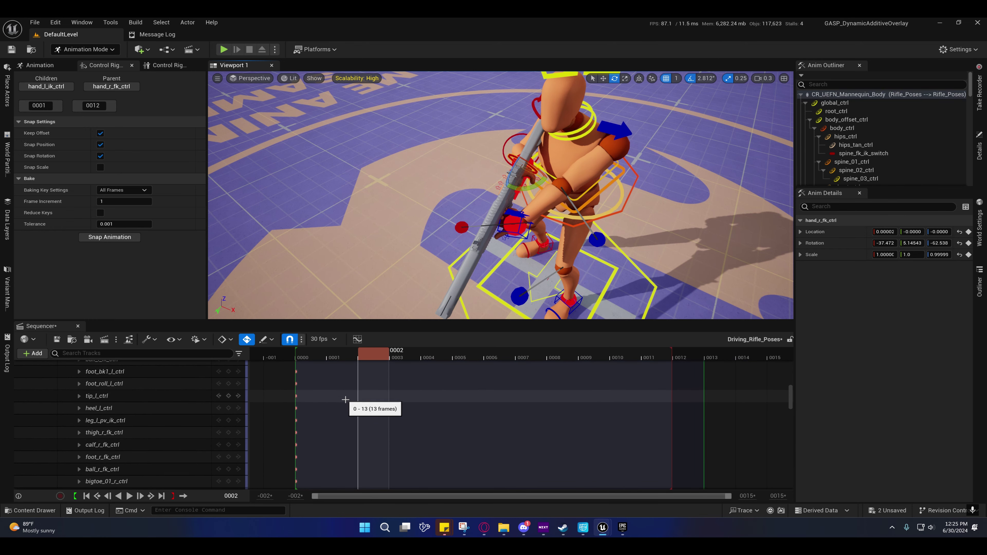
scroll(345, 389, down, 3)
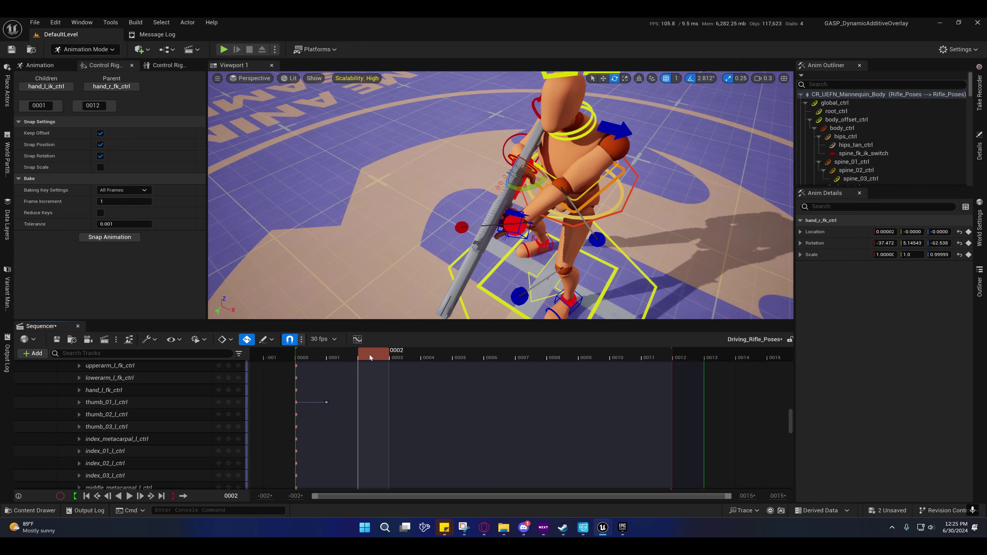
click(343, 357)
scroll(500, 195, up, 1)
mouse_move(500, 195)
right_down()
mouse_move(579, 148)
mouse_move(501, 194)
right_up()
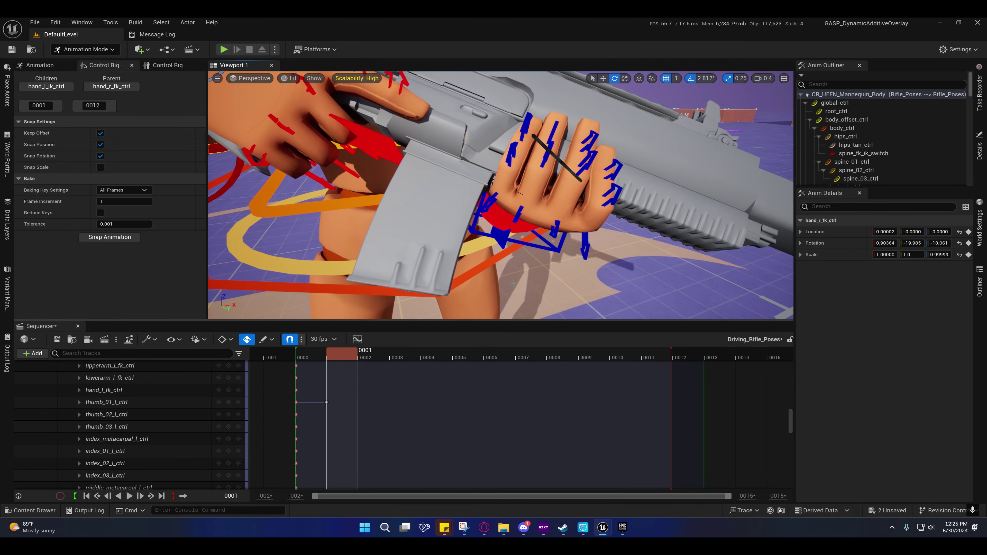
click(500, 195)
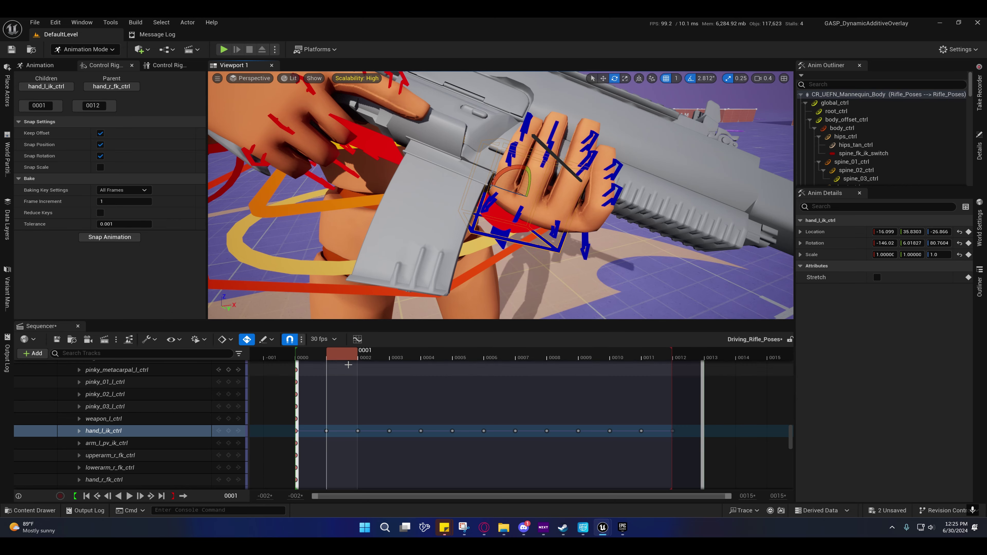
click(372, 349)
right_drag(500, 195, 500, 194)
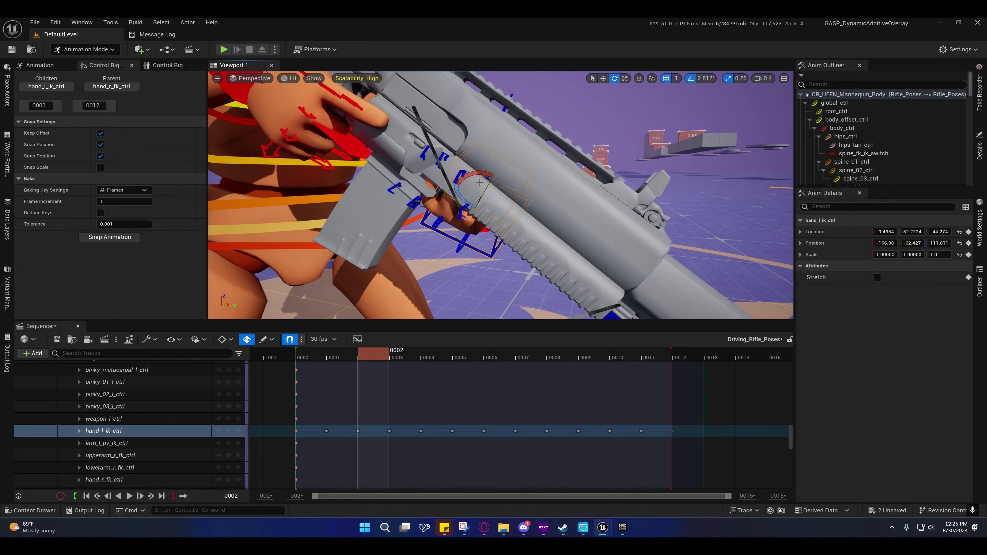
- Try rotating hand_l_ik_ctrl at frame 2 to about -82.0, -62.4, 111.8
drag(480, 175, 496, 221)
right_drag(502, 198, 502, 198)
- Paste the Rifle_Holding_Pose onto hand_l_ik_ctrl at frame 2 and switch to the move gizmo
click(166, 66)
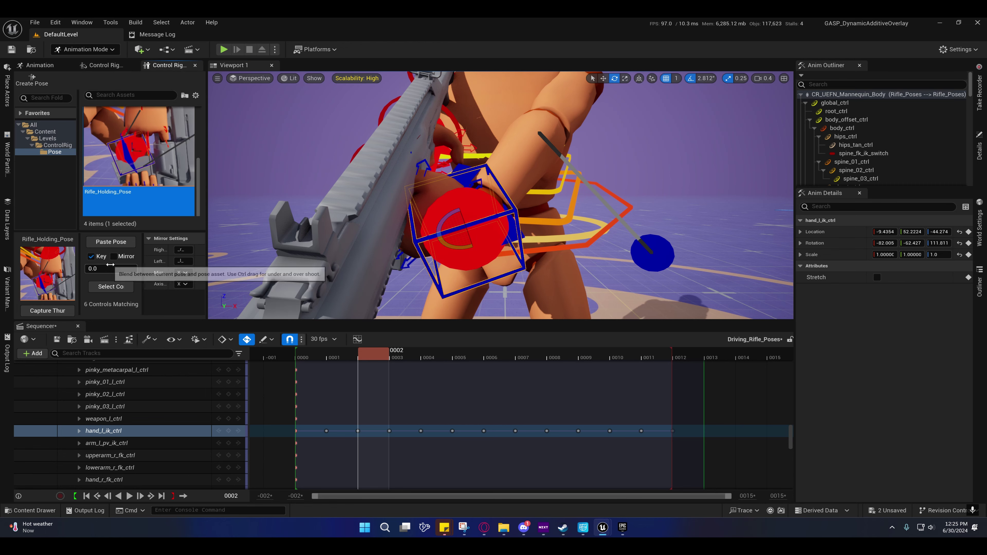
click(103, 244)
right_drag(503, 198, 503, 199)
right_drag(394, 237, 394, 236)
key(w)
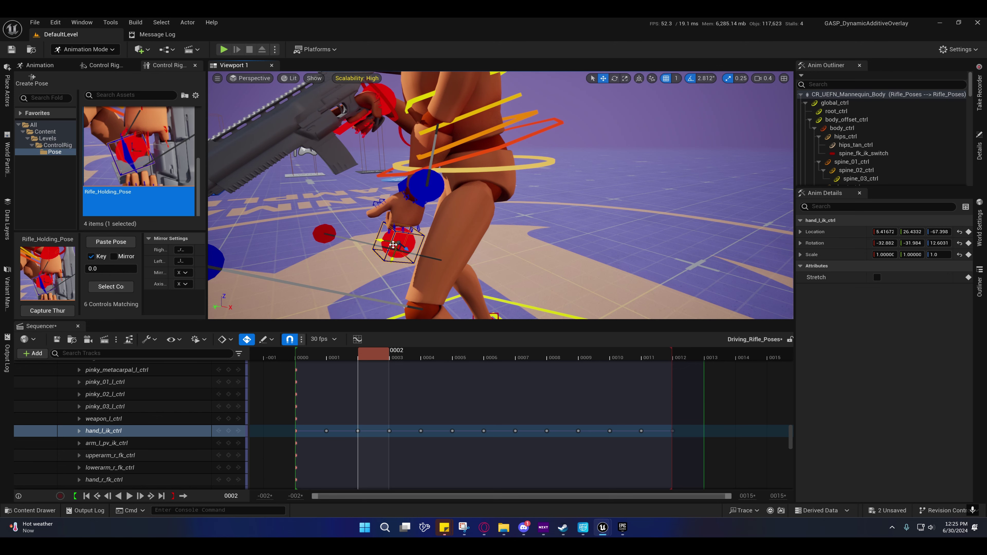
- Move hand_l_ik_ctrl at frame 2 up to the rifle, to a location of about -15.9, 45.6, -50.4
drag(396, 242, 303, 165)
right_drag(302, 164, 302, 164)
scroll(302, 164, down, 1)
right_drag(370, 189, 370, 189)
key(w)
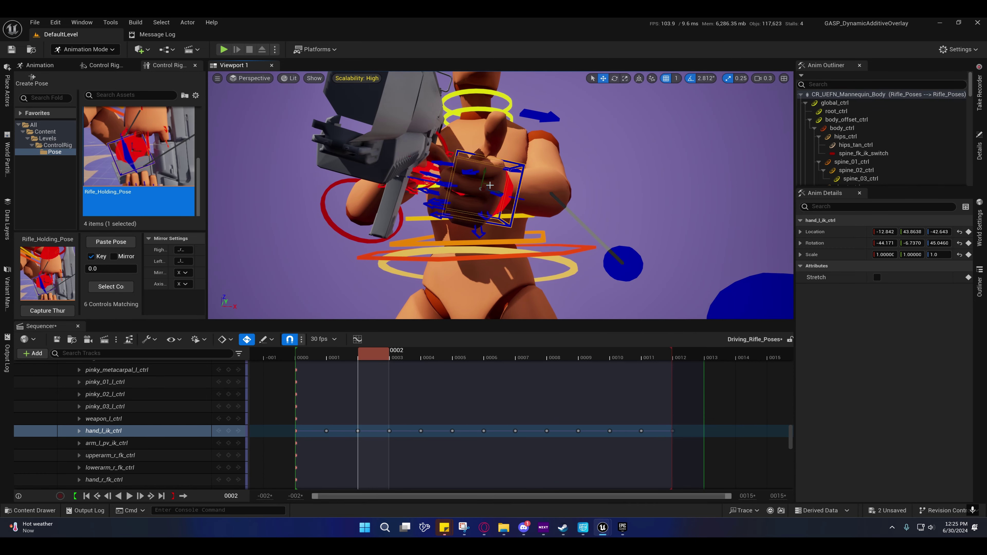
drag(484, 187, 455, 212)
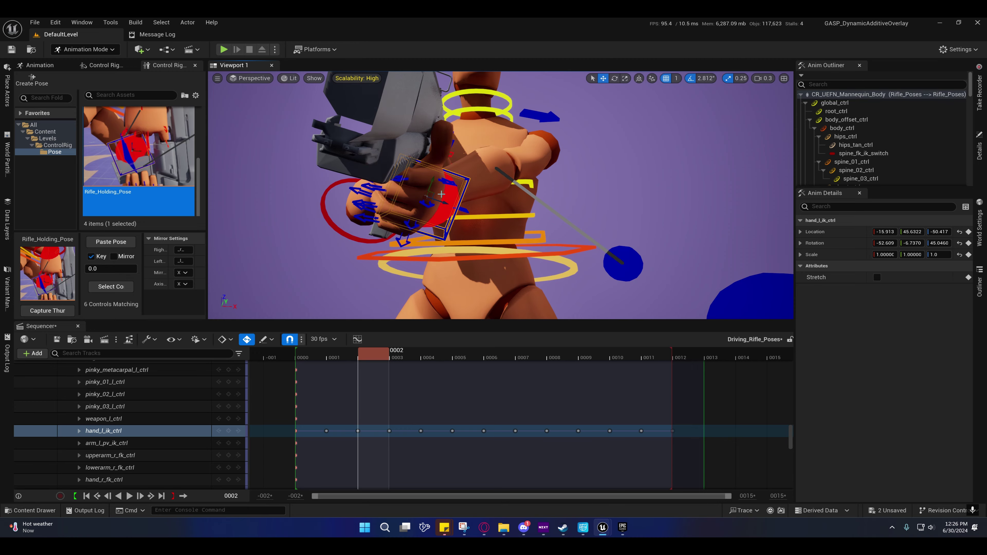
- Fine-tune hand_l_ik_ctrl's grip behind the rifle's magazine at frame 2, to a location of about -19.3, 43.3, -50.6
right_drag(441, 194, 288, 202)
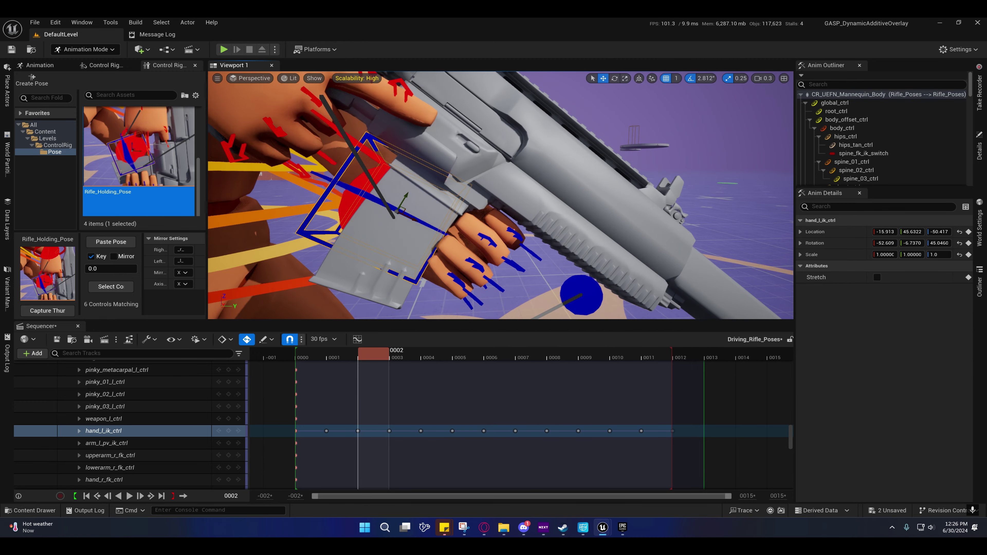
right_drag(401, 219, 375, 216)
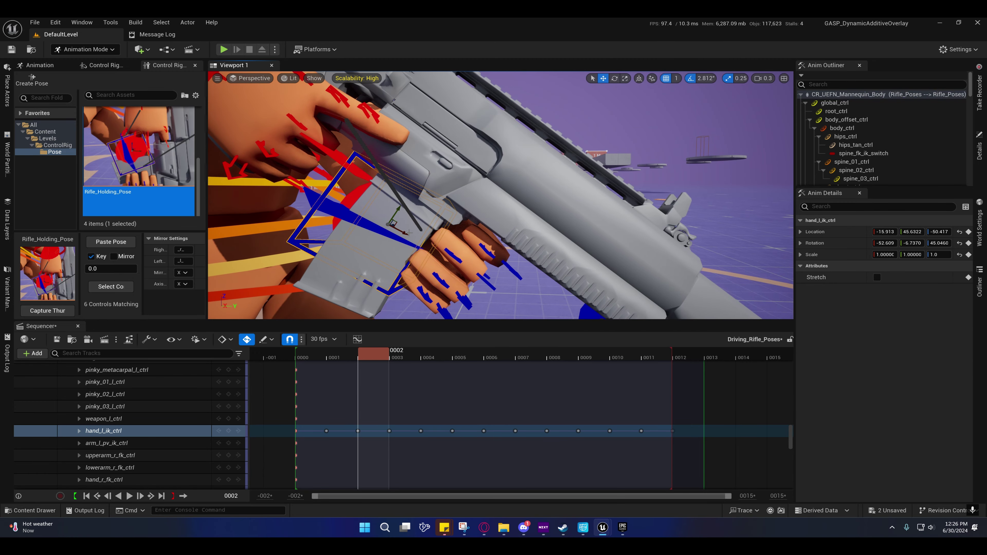
drag(406, 233, 373, 217)
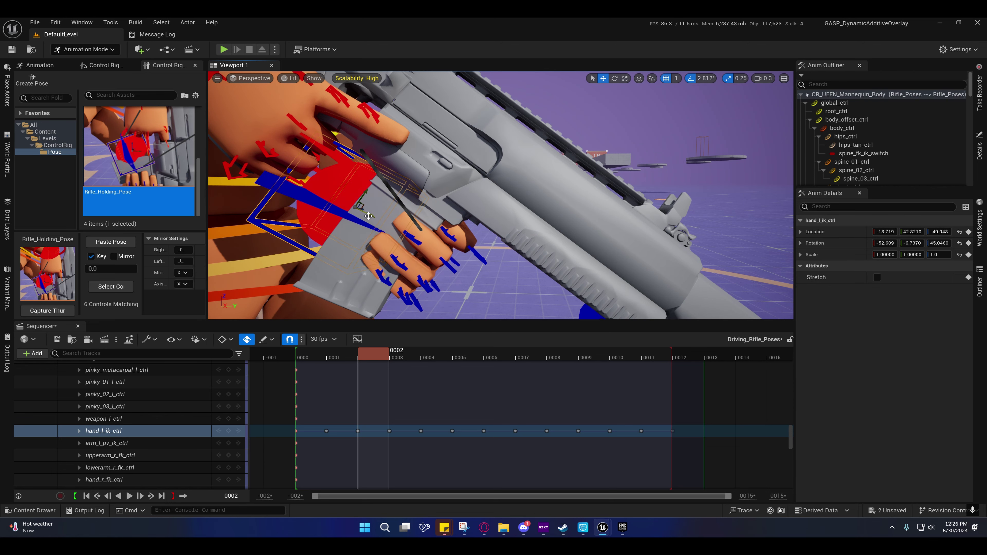
right_drag(369, 216, 417, 218)
drag(368, 216, 356, 211)
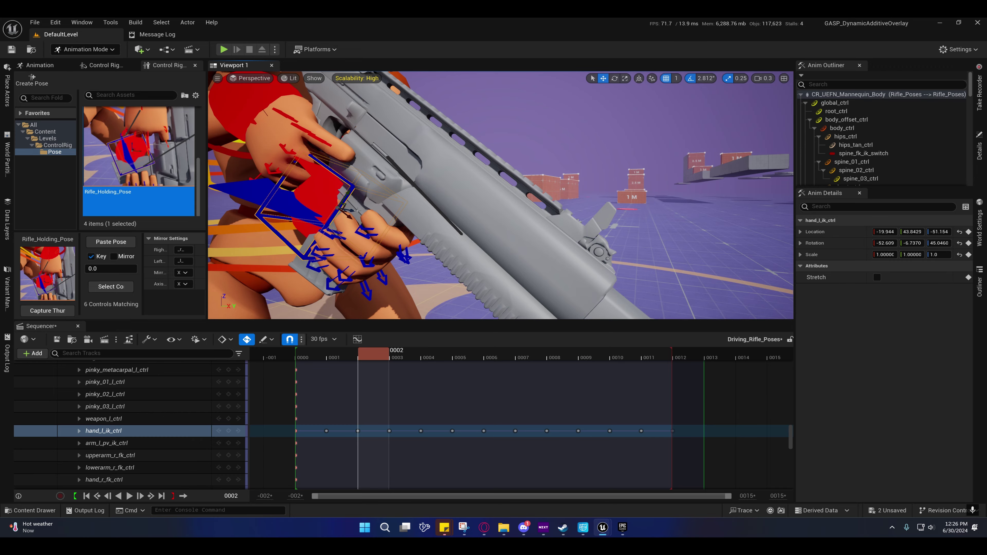
right_drag(356, 211, 469, 193)
key(ctrl+z)
- Rotate thumb_01_l_ctrl at frame 2 to about 5.6, 39.0, 20.0 to adjust the left thumb against the rifle
click(459, 199)
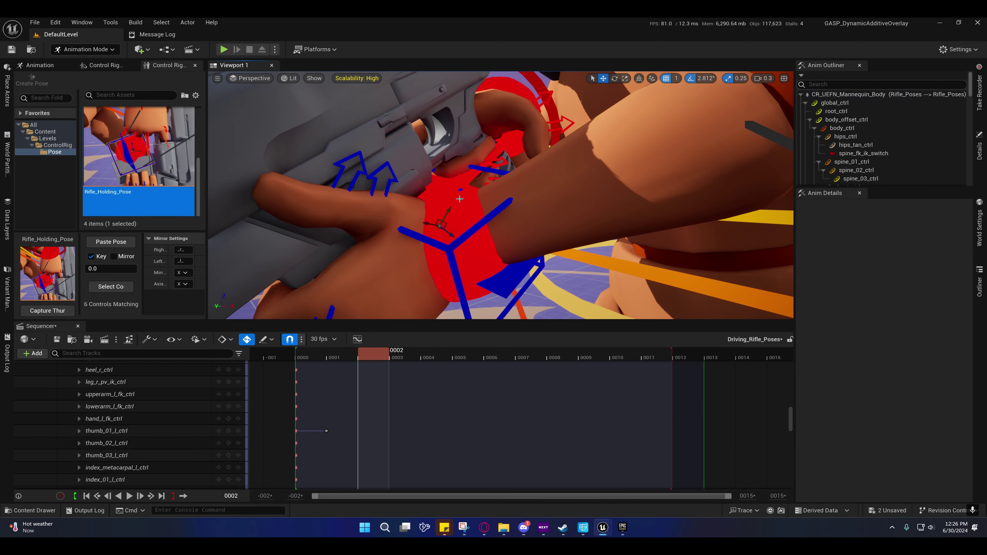
click(460, 189)
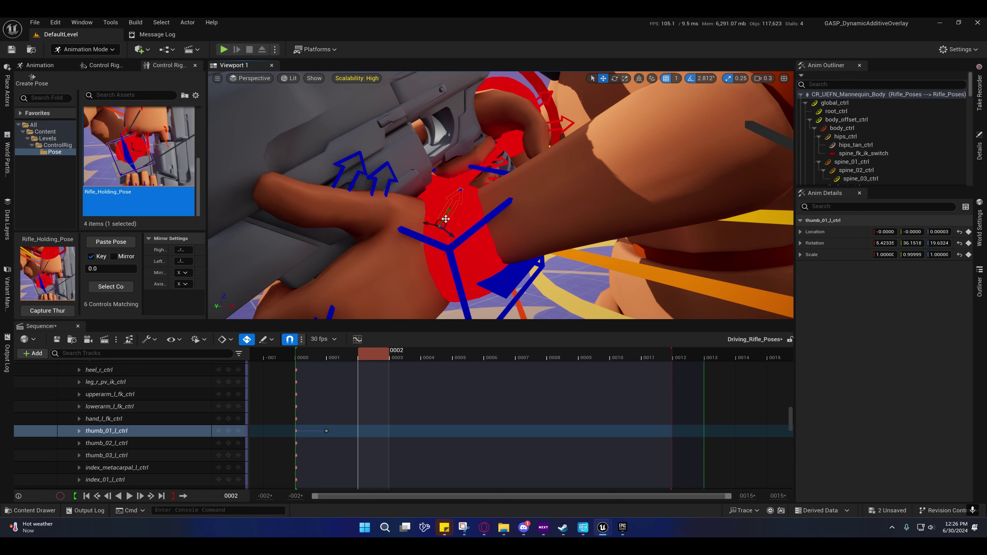
drag(436, 229, 425, 225)
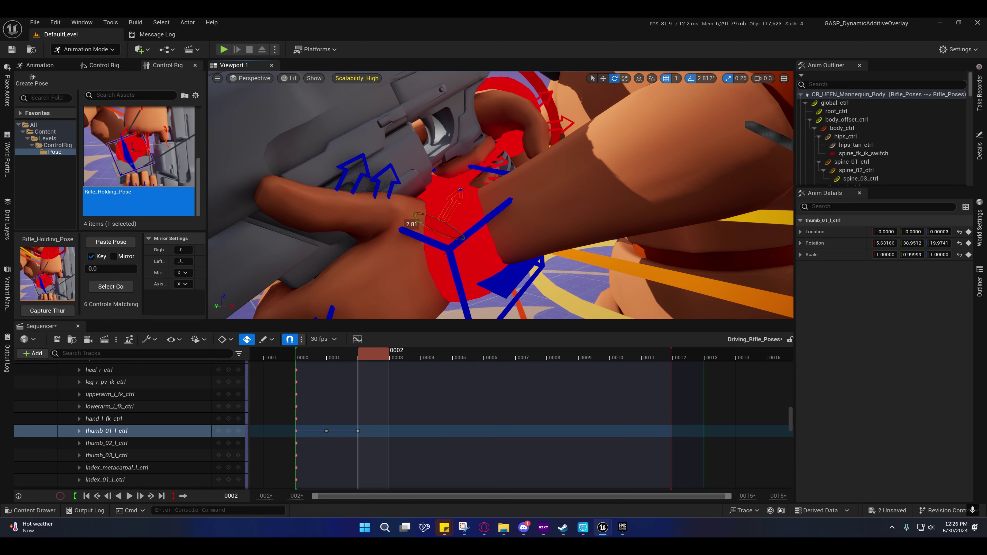
right_drag(346, 234, 467, 235)
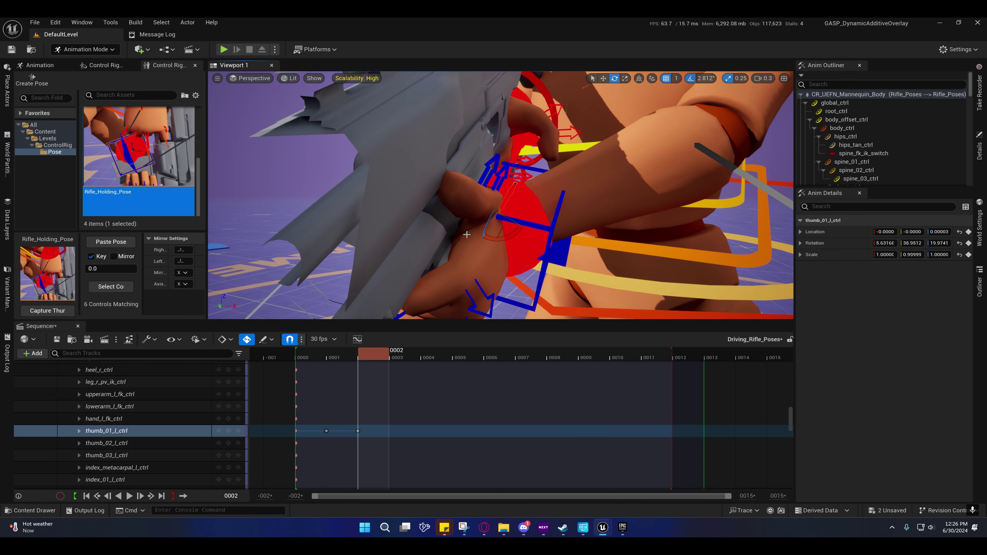
drag(504, 215, 504, 216)
right_drag(460, 230, 579, 230)
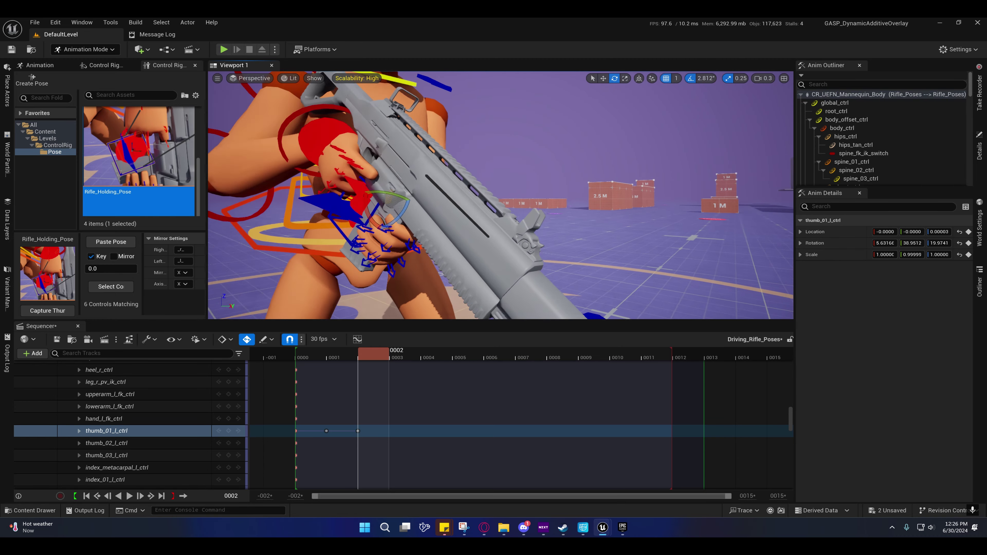
alt+drag(577, 231, 606, 232)
scroll(148, 163, down, 2)
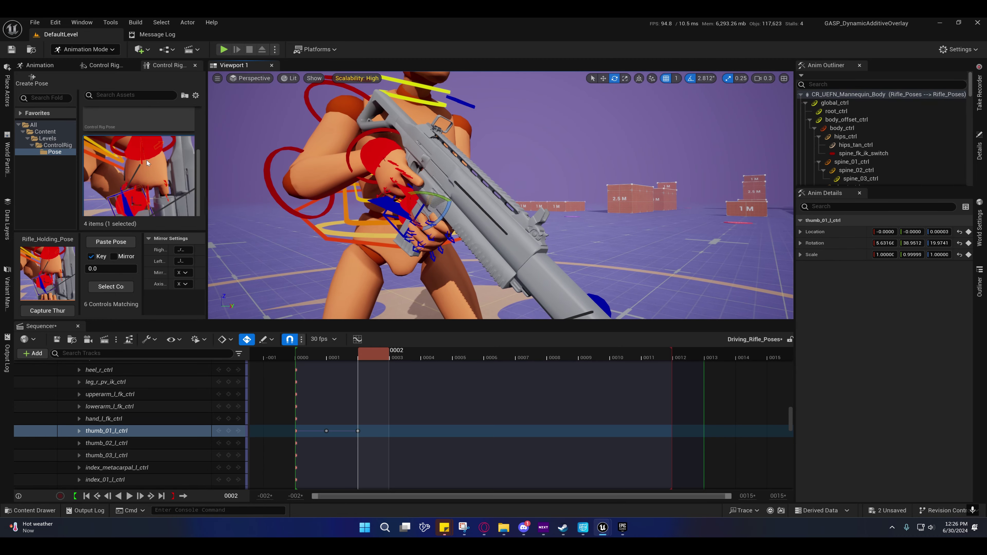
- Reselect hand_l_ik_ctrl and set the start frame for snapping it to hand_r_fk_ctrl to 2
click(34, 83)
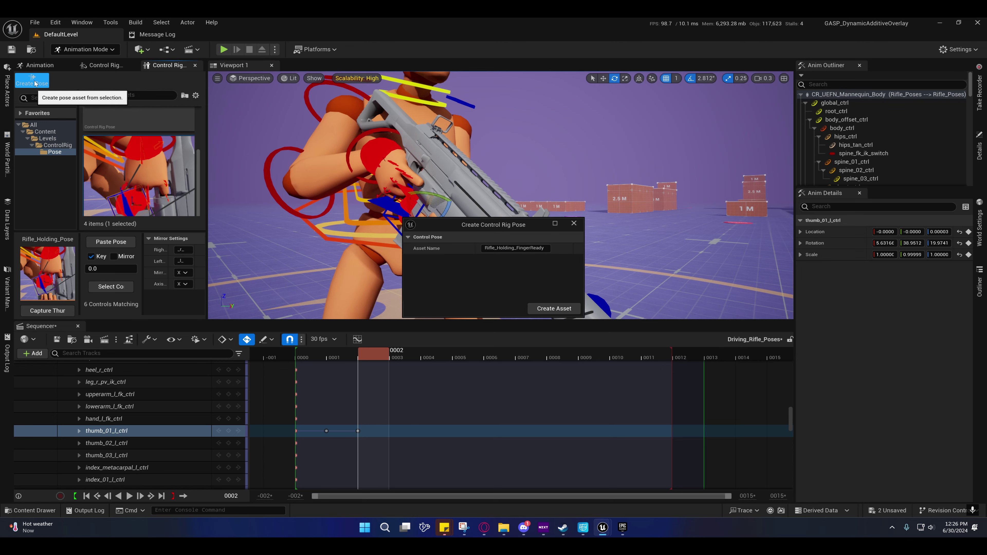
click(574, 223)
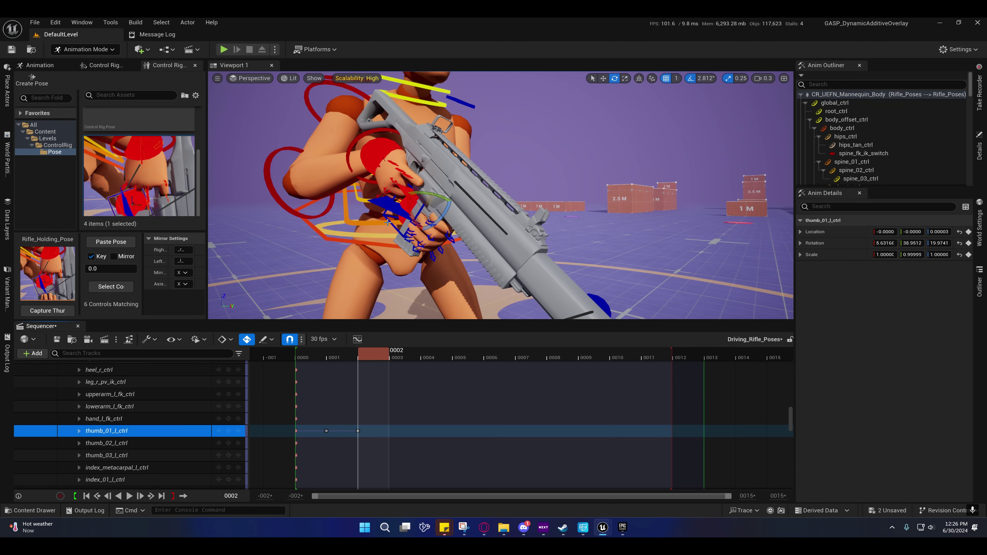
click(388, 222)
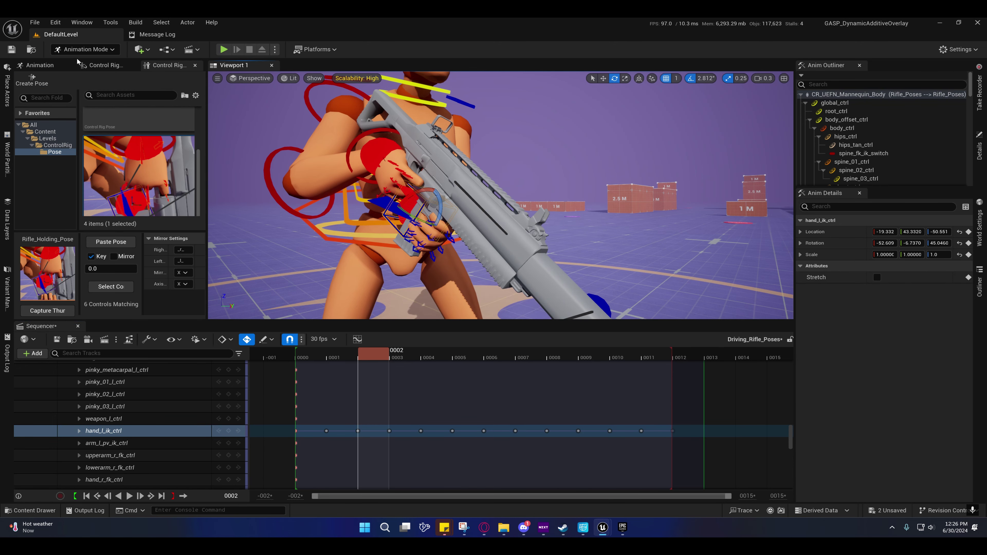
click(99, 65)
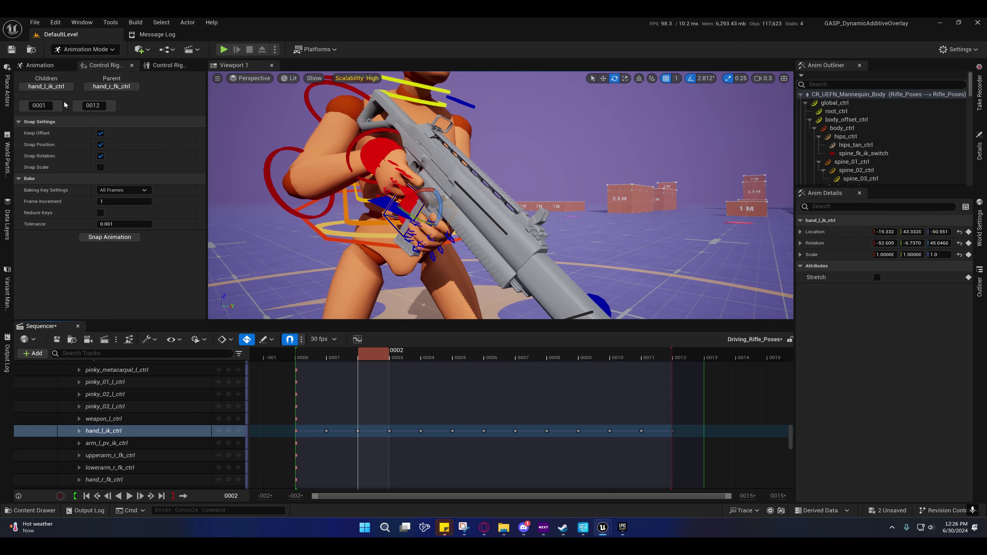
click(44, 106)
key(BackSpace)
text(2)
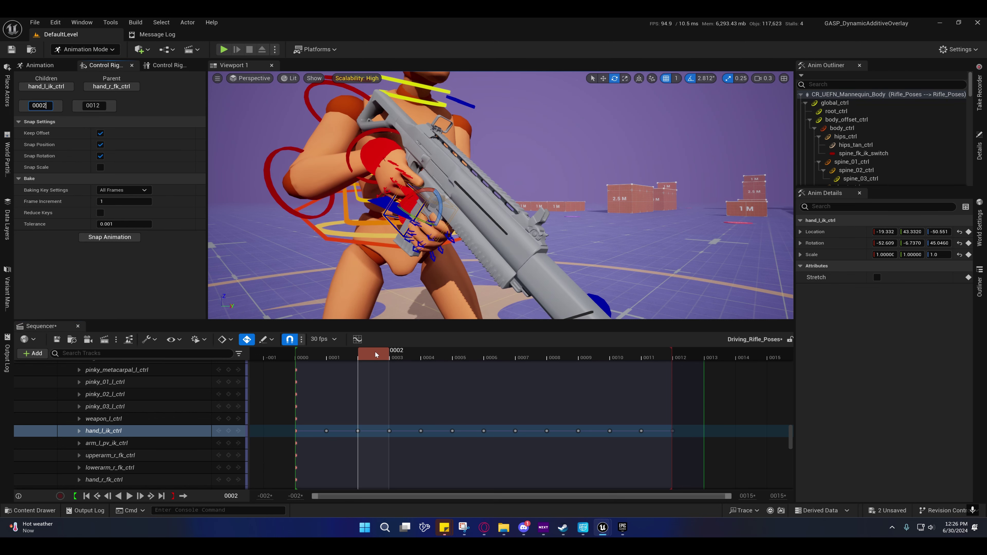
- Set the snap end frame to 5 and snap hand_l_ik_ctrl's animation to hand_r_fk_ctrl over frames 2 to 5
drag(382, 355, 394, 358)
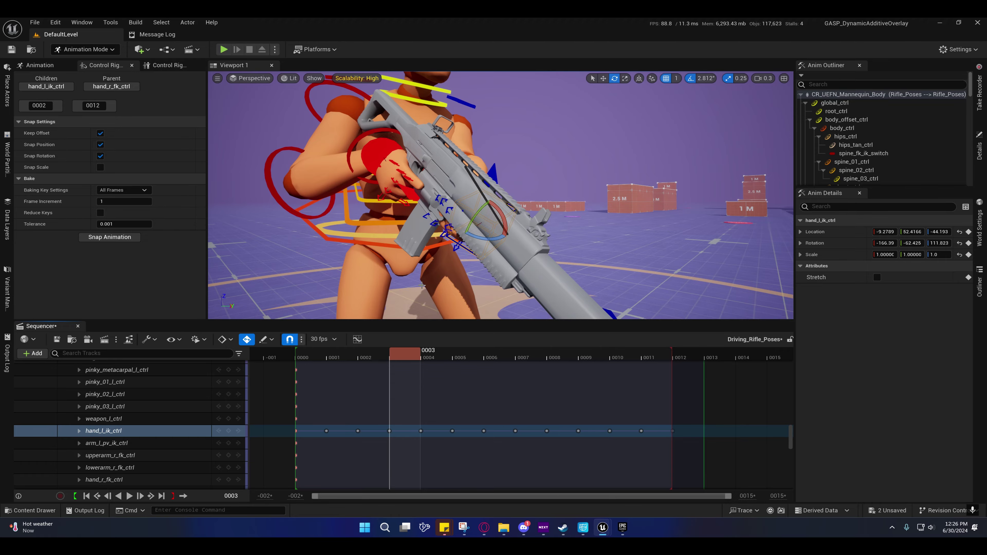
right_drag(466, 234, 414, 317)
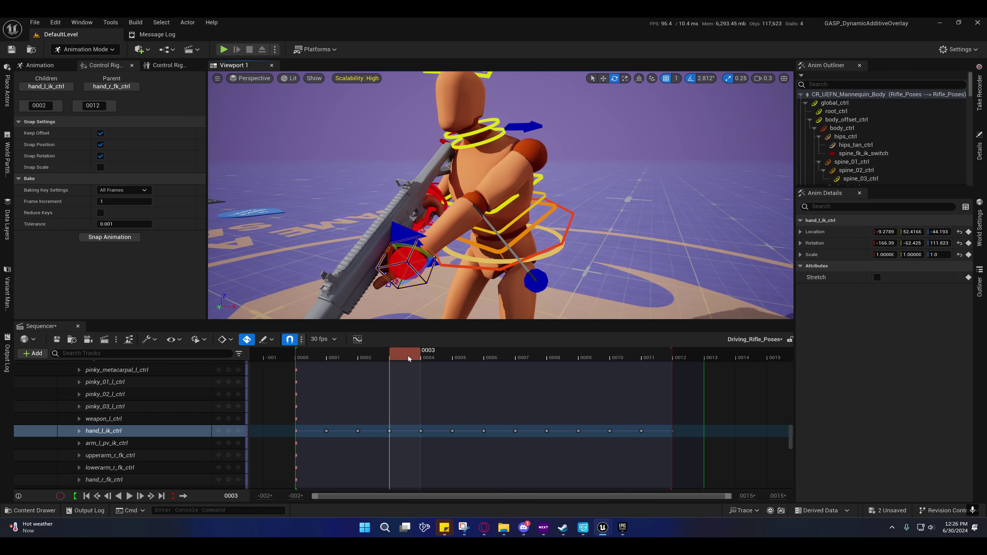
drag(408, 355, 453, 357)
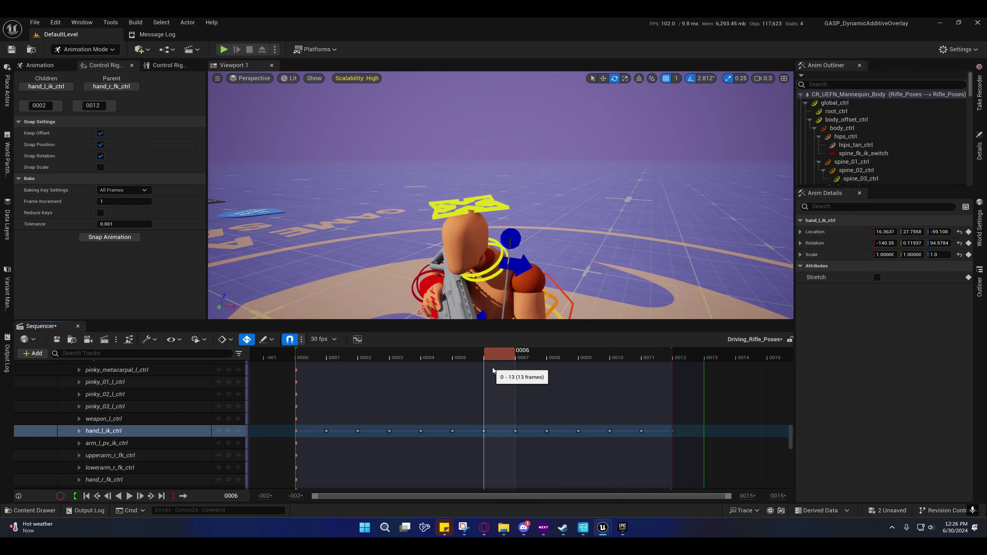
alt+drag(501, 195, 556, 217)
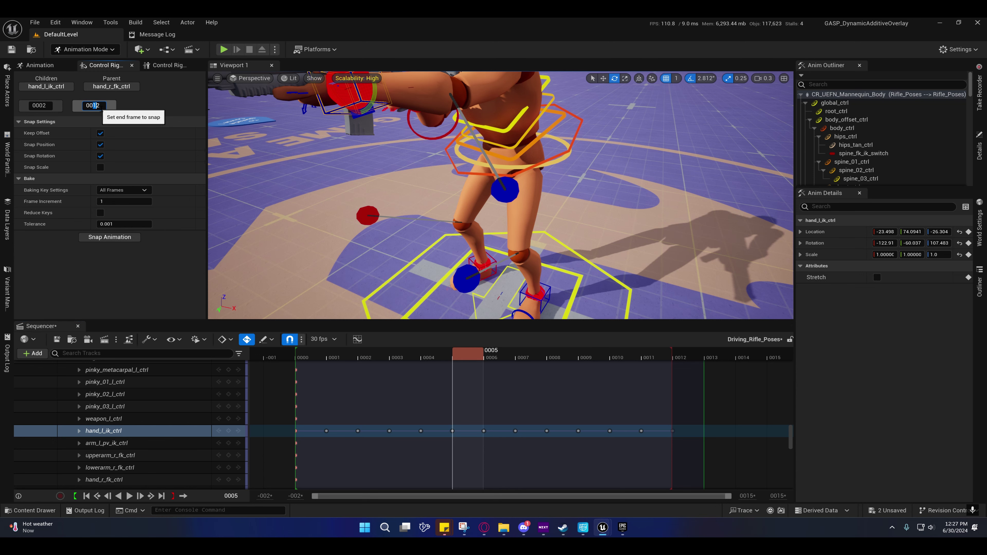
drag(93, 105, 115, 114)
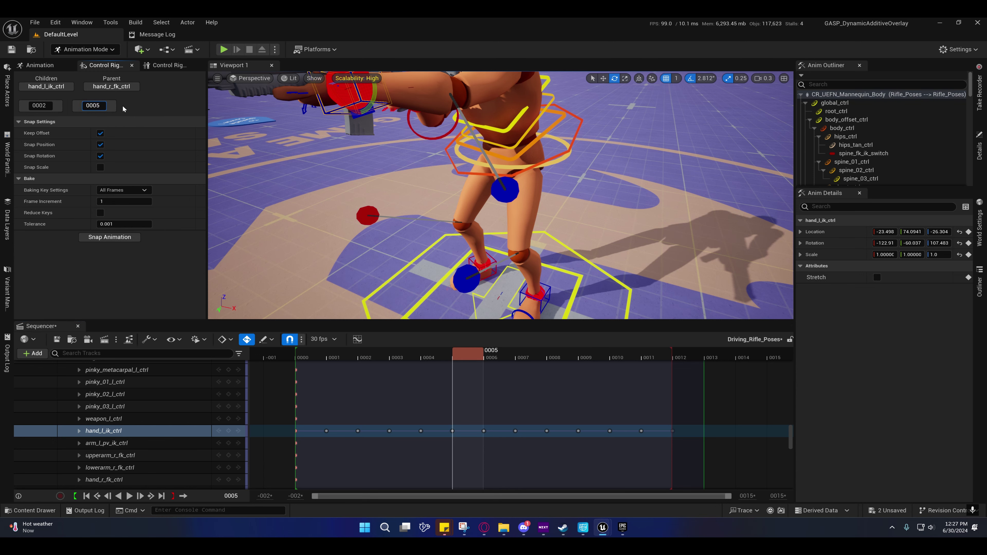
click(108, 238)
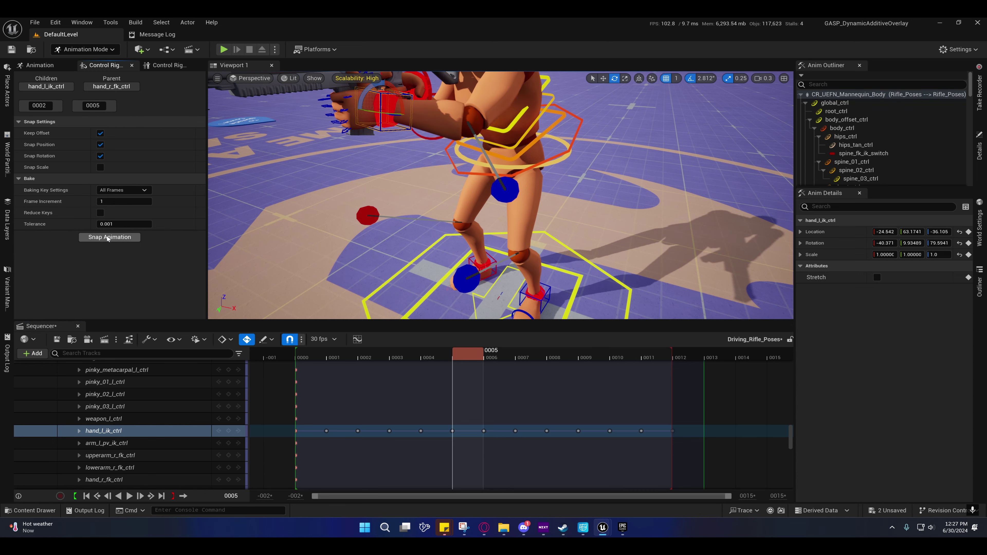
- Scrub through frames 6 to 9 and examine how the left hand sits on the rifle in each pose
drag(464, 354, 533, 385)
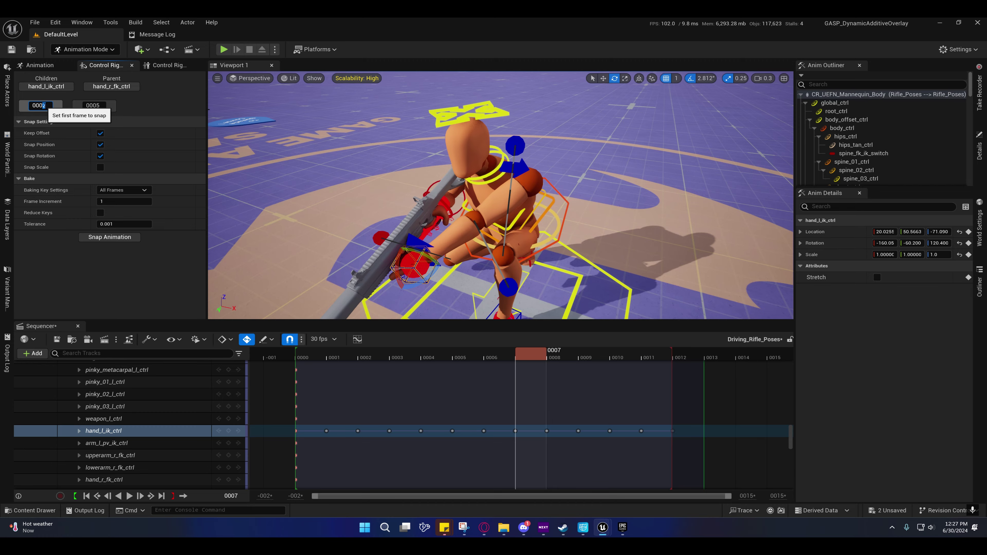
click(43, 105)
drag(526, 351, 495, 352)
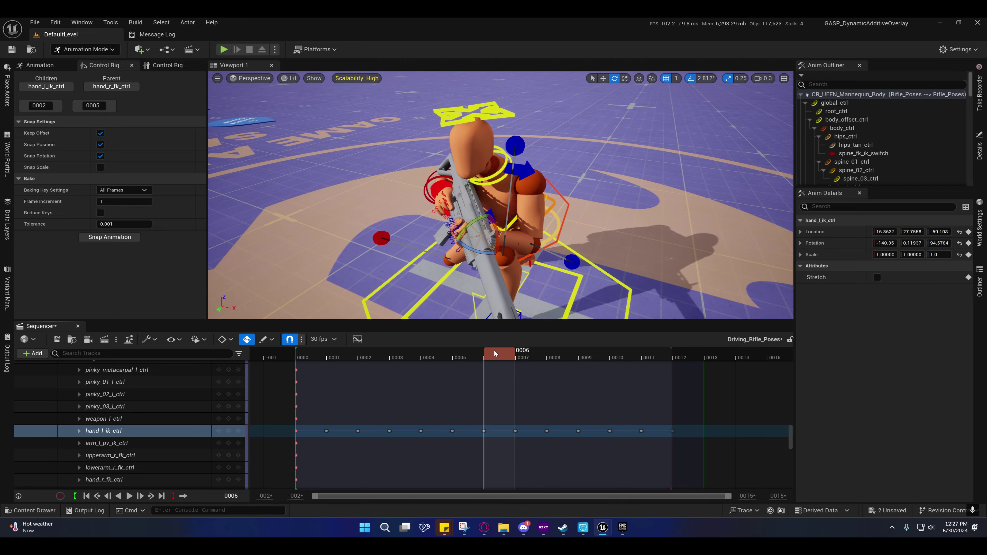
alt+drag(458, 202, 516, 202)
right_drag(517, 202, 790, 241)
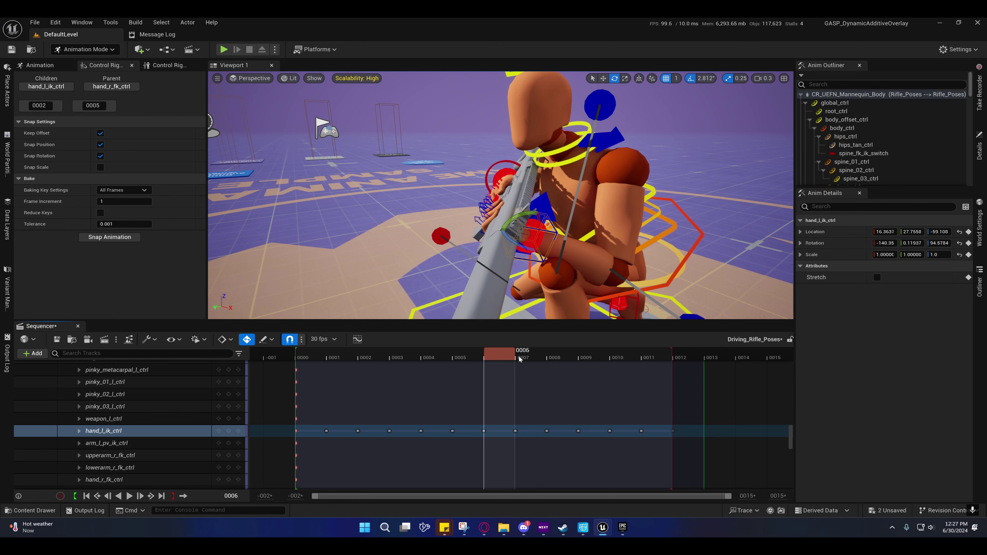
drag(519, 356, 601, 366)
right_drag(583, 272, 552, 194)
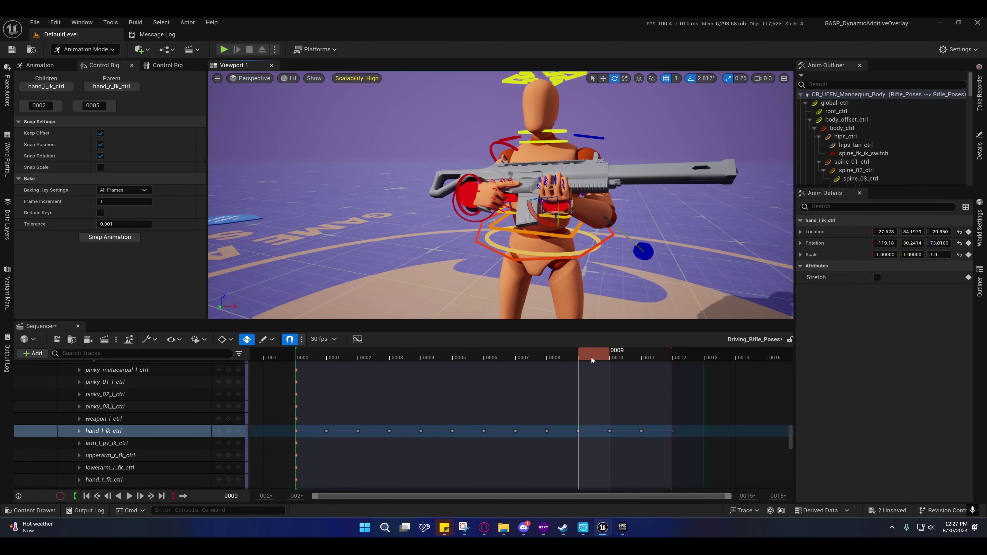
drag(602, 353, 566, 371)
- Try snapping hand_l_ik_ctrl to hand_r_fk_ctrl over frames 2 to 8
drag(96, 106, 117, 111)
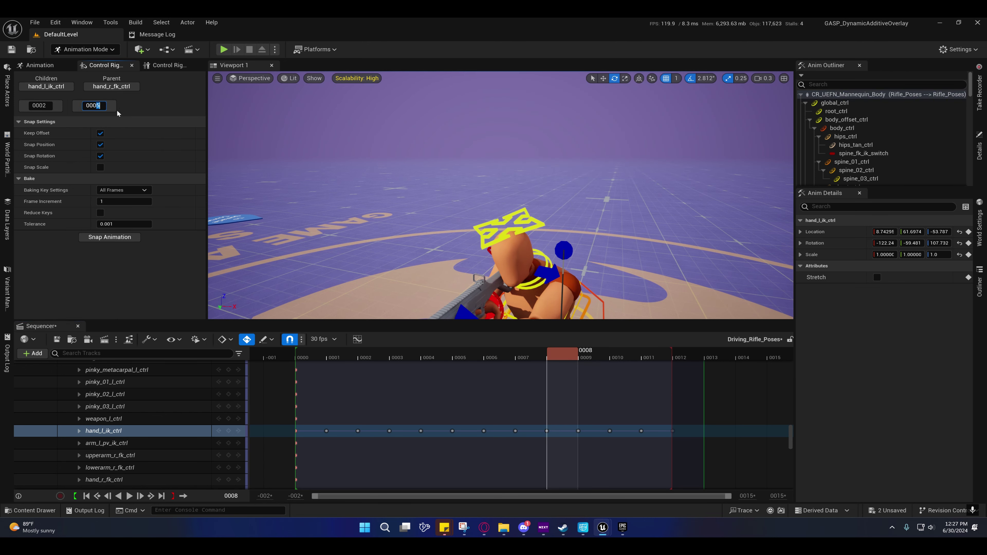
text(8)
right_drag(536, 295, 547, 314)
click(531, 353)
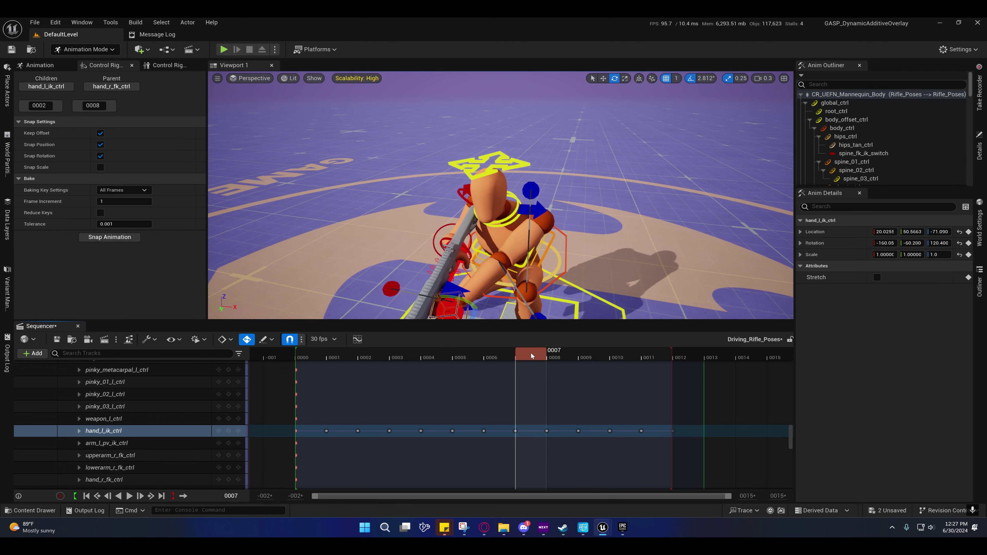
click(498, 356)
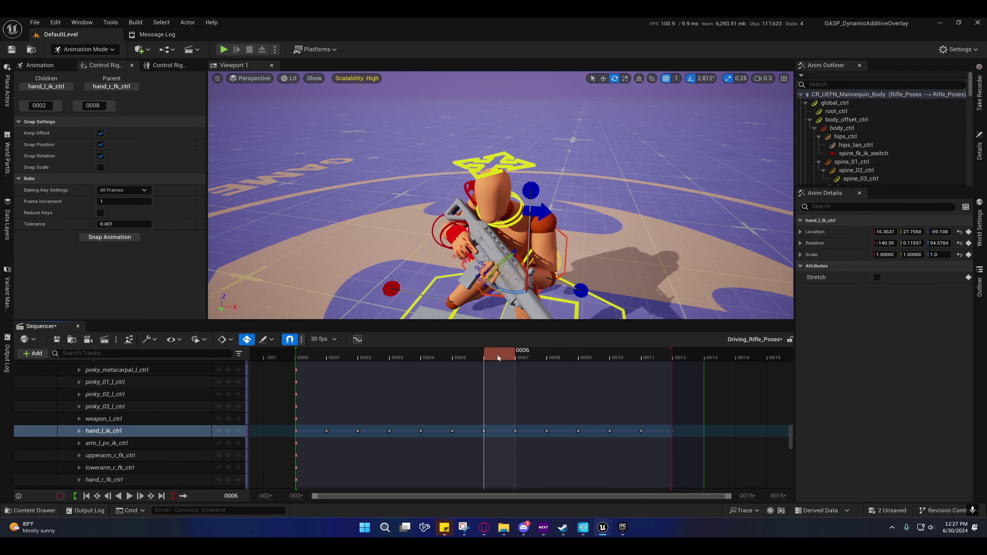
click(101, 238)
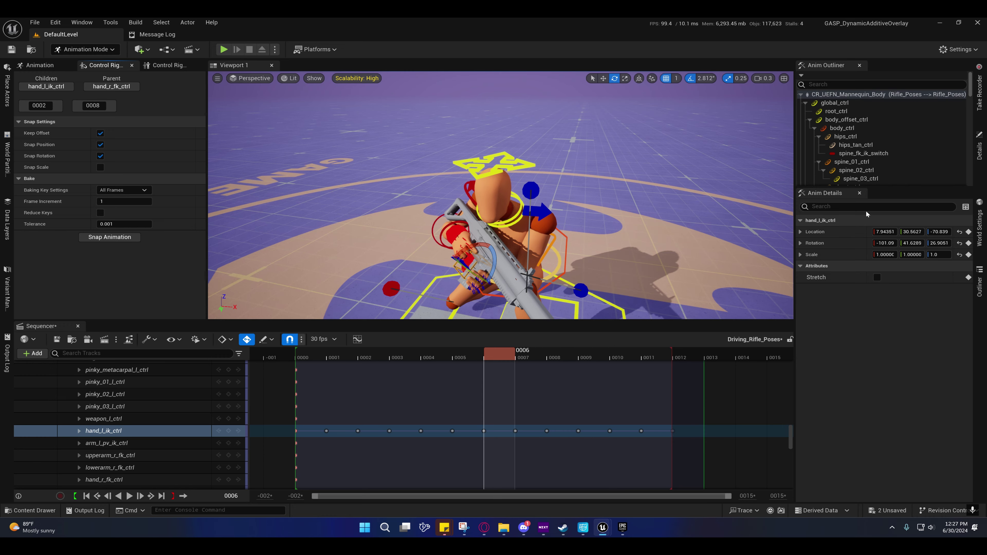
shift+click(887, 223)
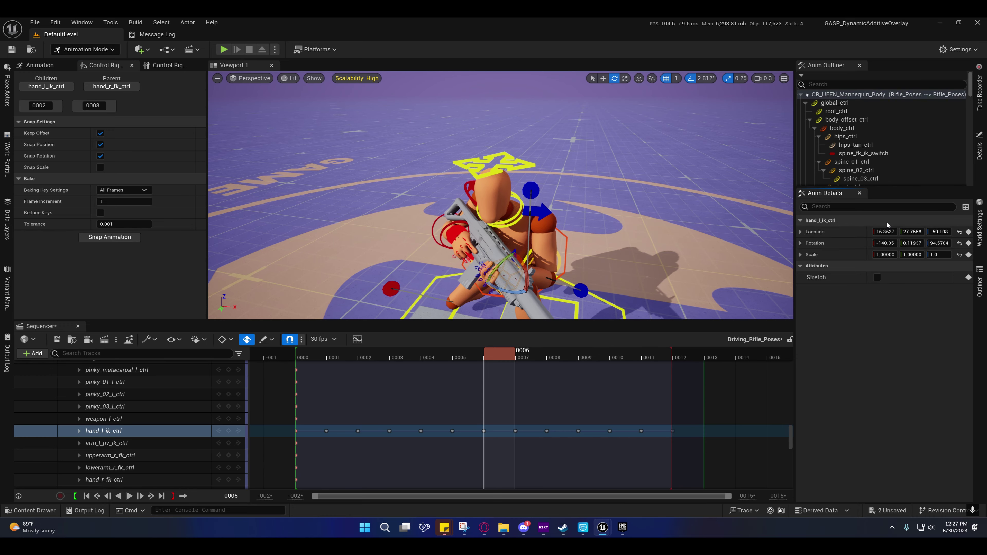
- Examine the left arm and hand of the kneeling pose at frame 6 from the side
key(w)
right_drag(583, 214, 501, 214)
key(a)
scroll(598, 214, up, 1)
key(d)
key(w)
key(s)
key(a)
scroll(684, 216, down, 1)
key(d)
key(a)
key(d)
scroll(540, 290, down, 1)
- Move the left arm's pole vector control, arm_l_pv_ik_ctrl, at frame 6 to in front of the forward shin
click(539, 290)
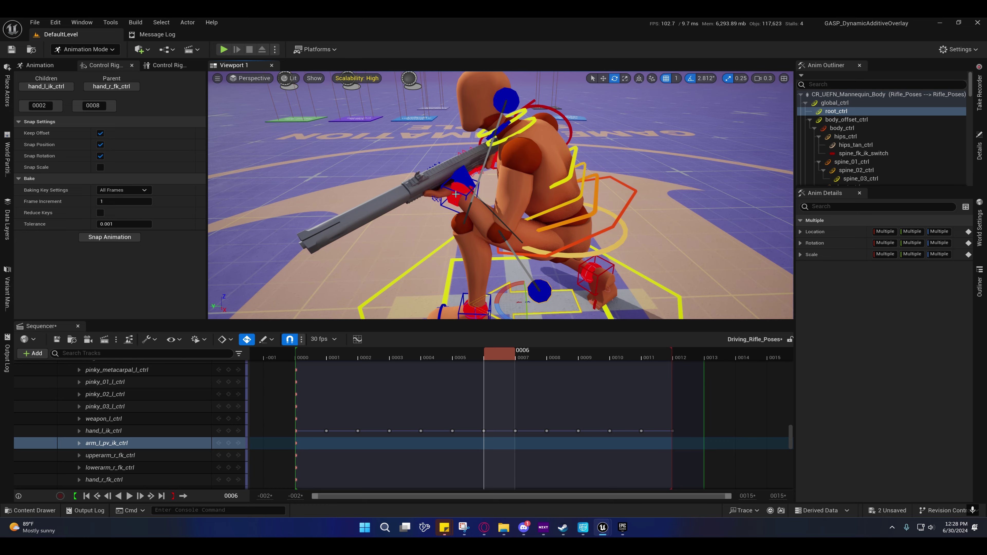
right_drag(470, 220, 455, 202)
key(w)
scroll(470, 219, up, 1)
key(q)
key(e)
alt+drag(532, 212, 548, 210)
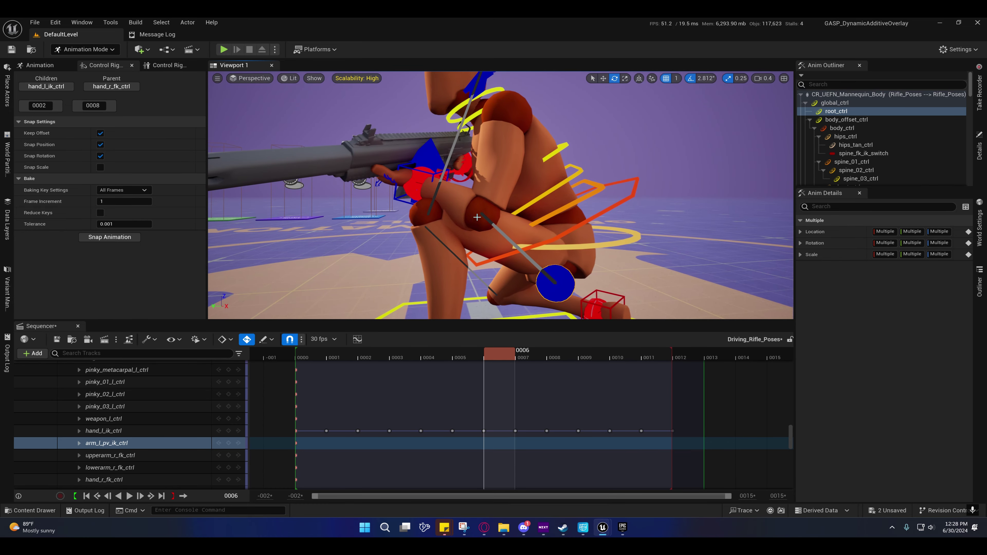
scroll(469, 206, down, 1)
alt+drag(469, 206, 489, 230)
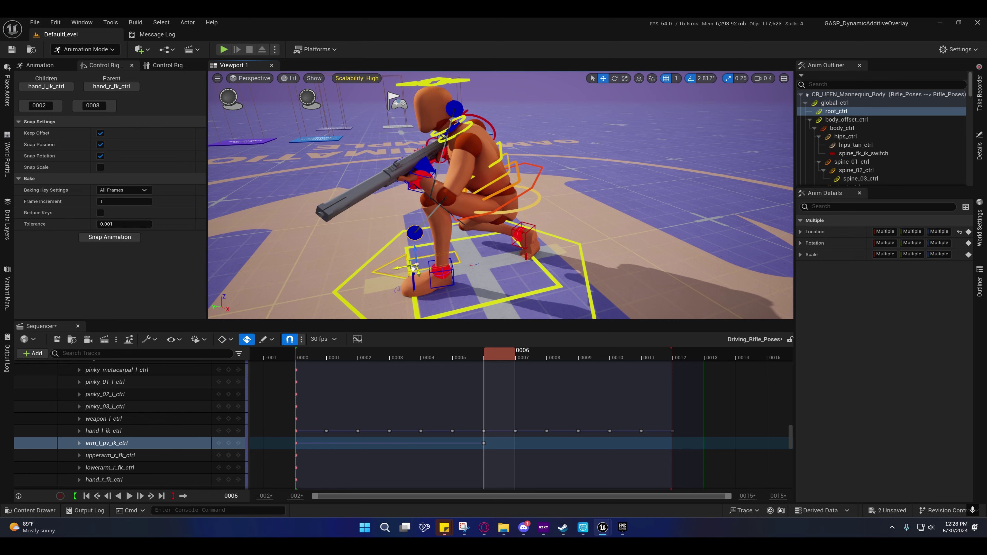
- Undo the move of the left arm's pole vector control at frame 6
drag(389, 260, 427, 249)
scroll(459, 249, up, 2)
right_drag(500, 272, 504, 338)
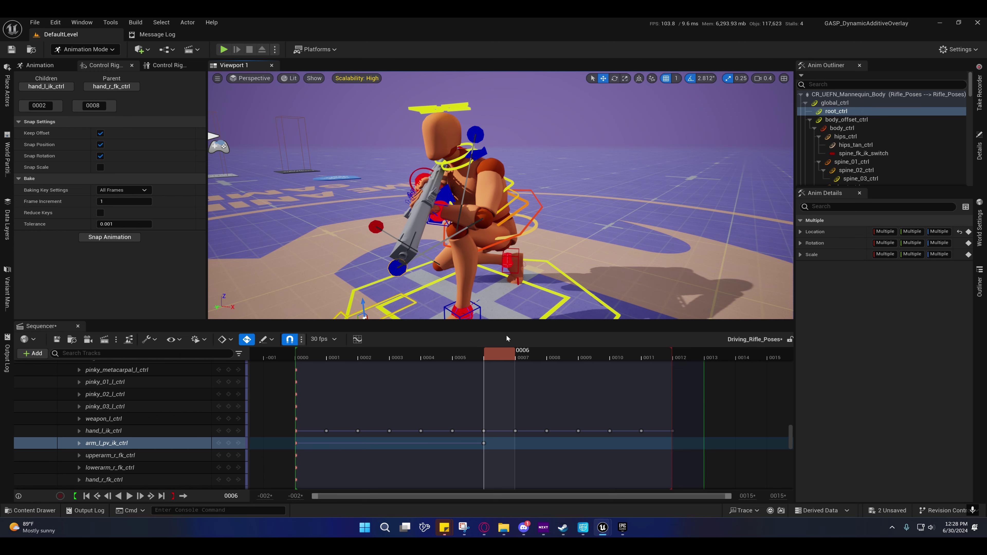
key(ctrl+z)
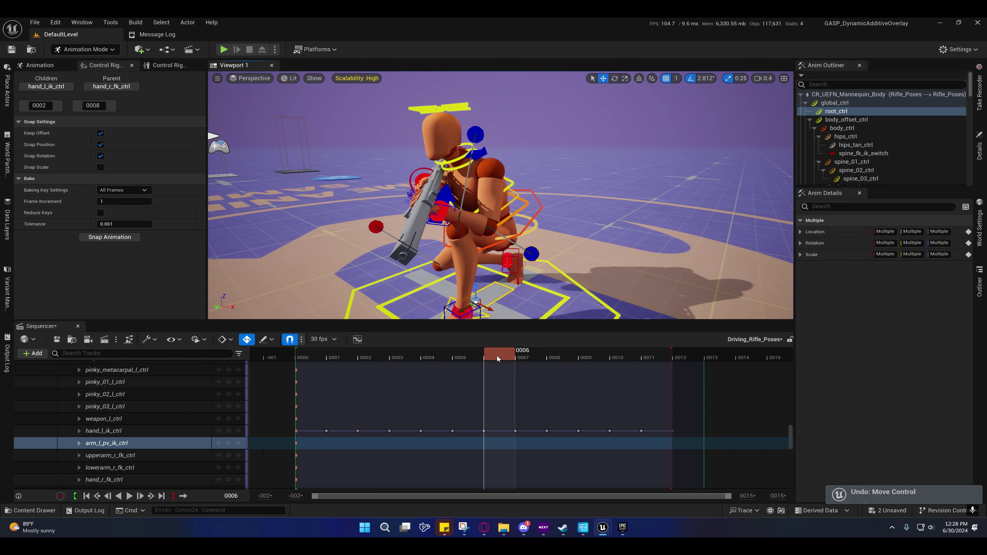
- Key arm_l_pv_ik_ctrl at frames 5 and 7 to hold the neighbouring poses
drag(496, 356, 470, 356)
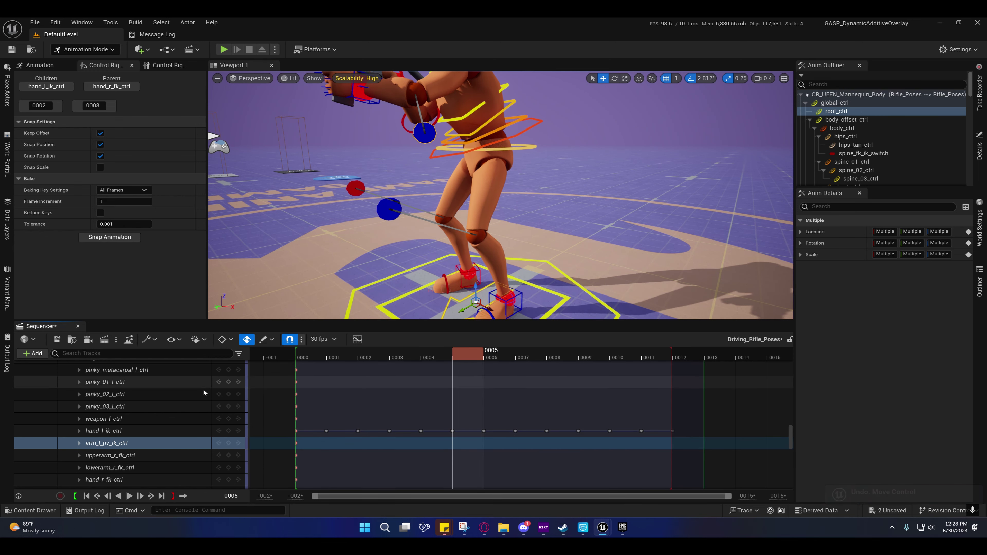
click(229, 443)
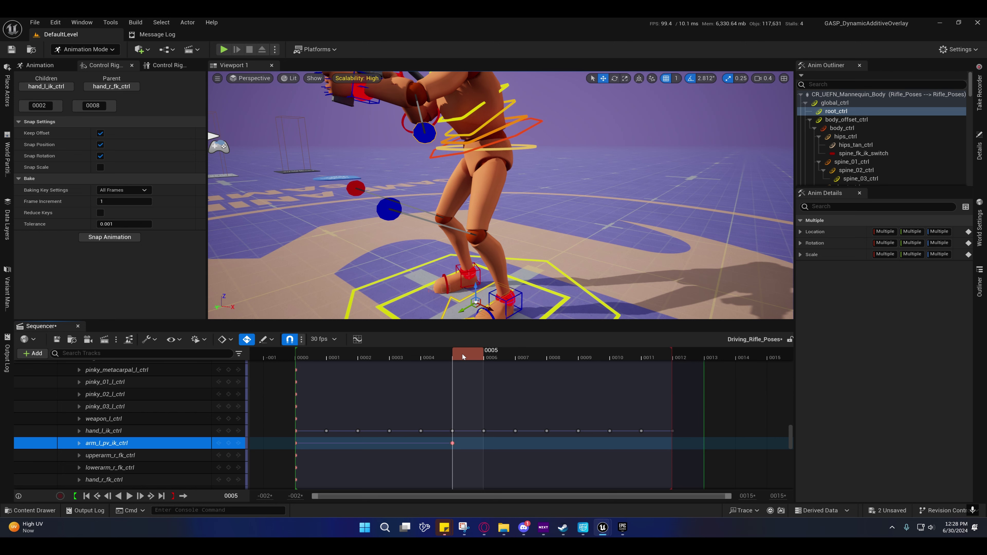
click(510, 361)
click(529, 359)
click(228, 443)
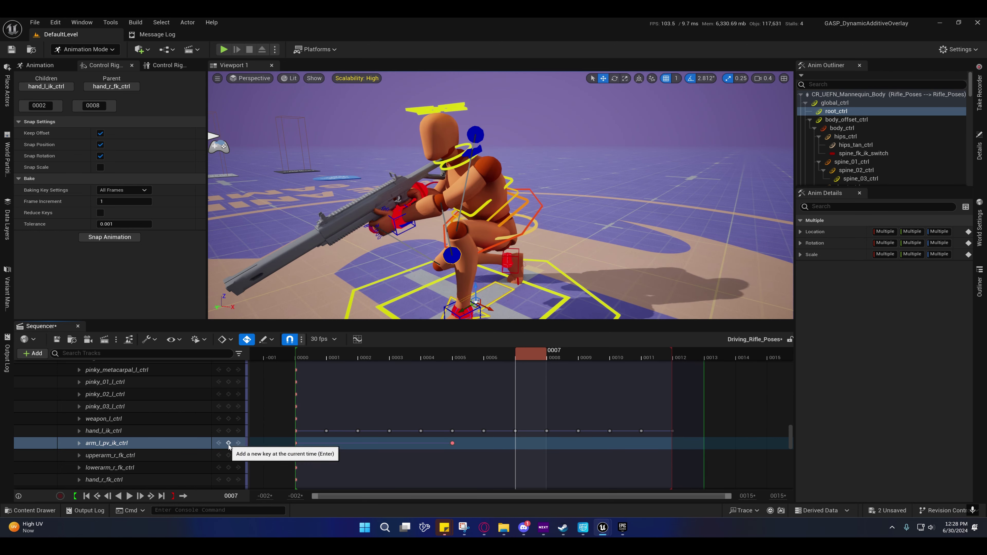
- Try to reposition the left arm's pole vector control in the kneeling pose at frame 6
click(492, 356)
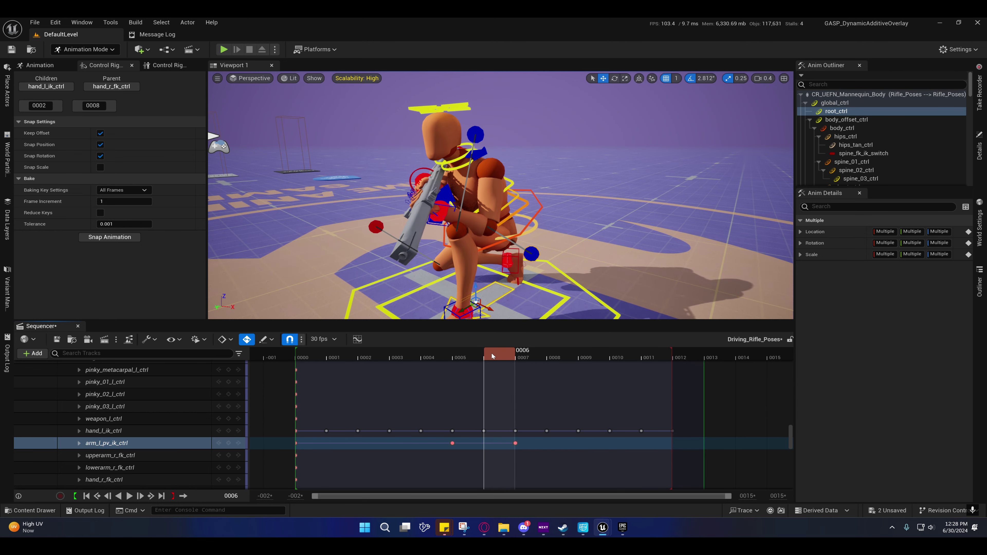
right_drag(453, 299, 440, 290)
drag(443, 283, 437, 317)
right_drag(437, 317, 416, 315)
key(ctrl+z)
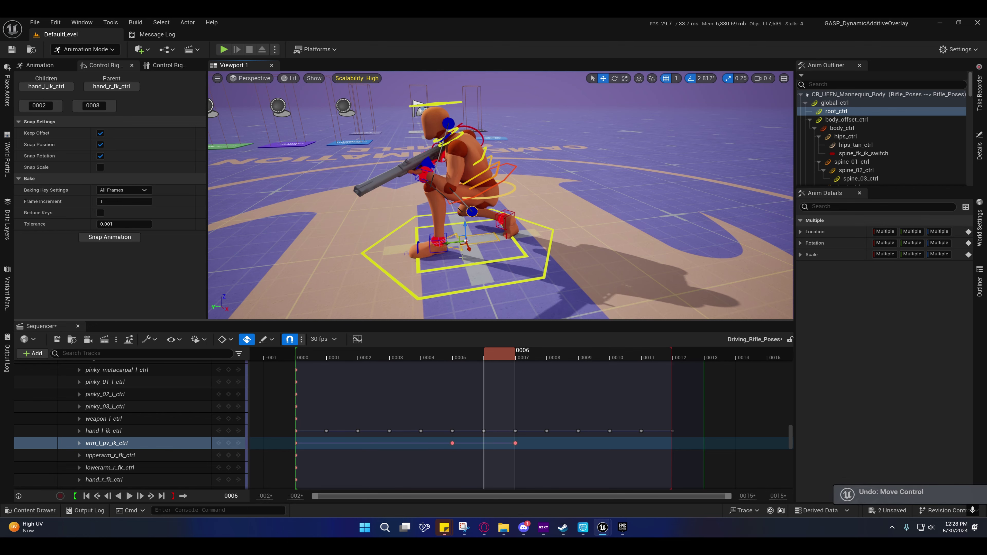
- Select only arm_l_pv_ik_ctrl, switch the transform gizmo to world space, and move the control at frame 6 to about Y 65.7
click(469, 245)
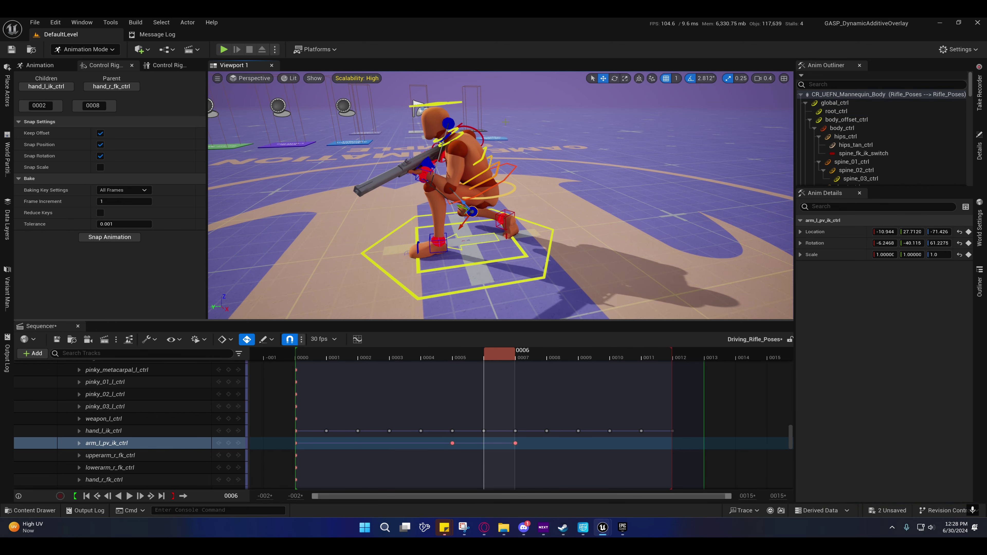
click(639, 78)
right_drag(403, 223, 517, 229)
alt+drag(478, 228, 494, 229)
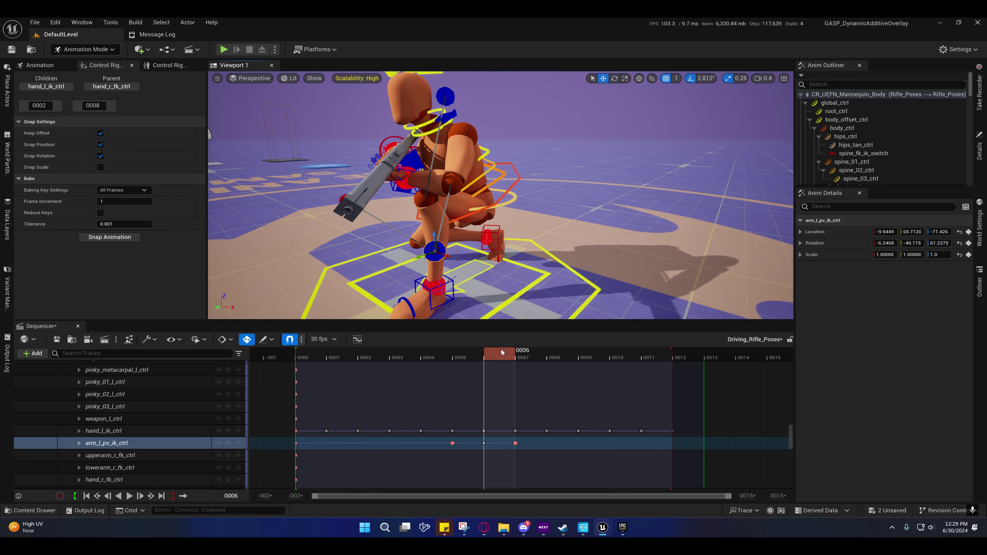
- Try to move the left arm's pole vector control down and inward at frame 10 to lower the raised elbow
click(527, 351)
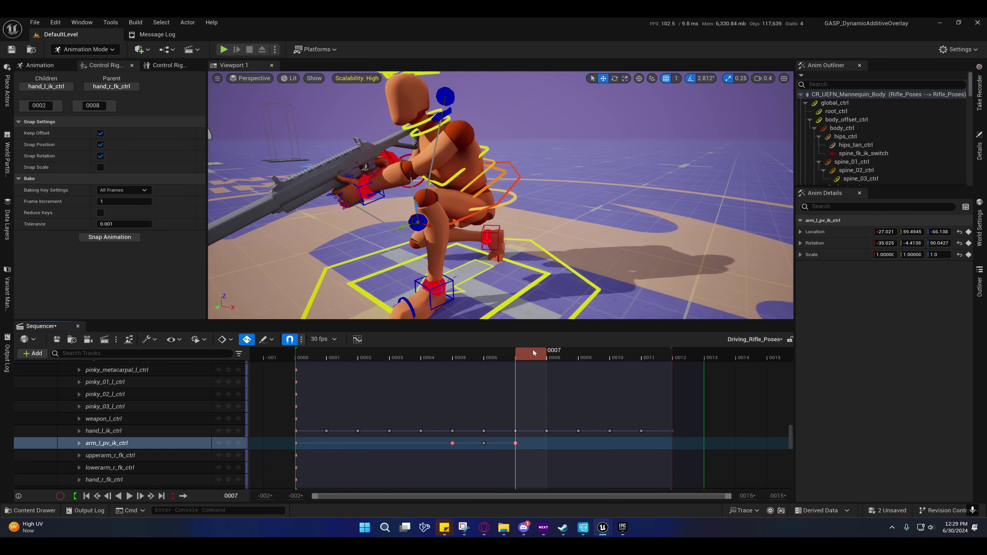
drag(533, 349, 591, 358)
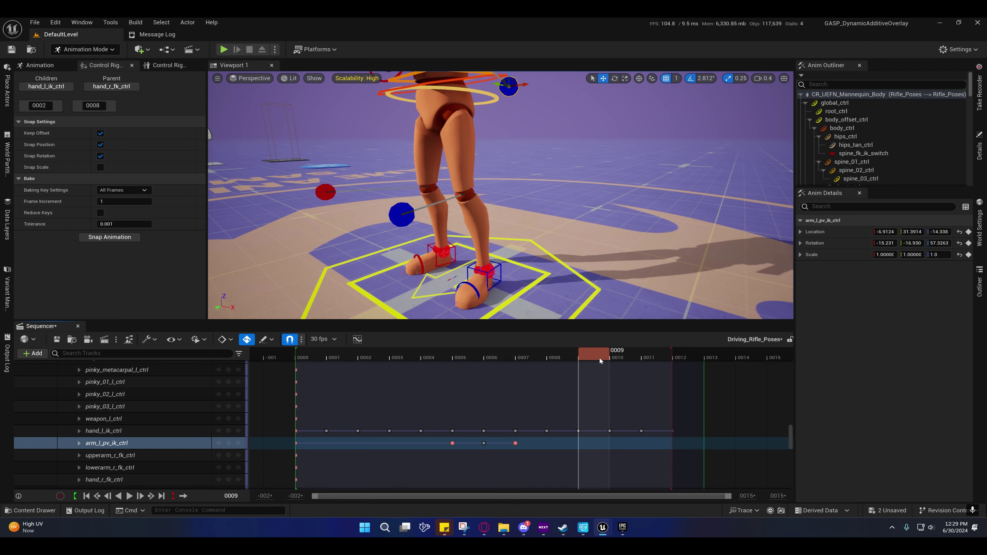
right_drag(598, 241, 602, 221)
alt+drag(571, 253, 563, 255)
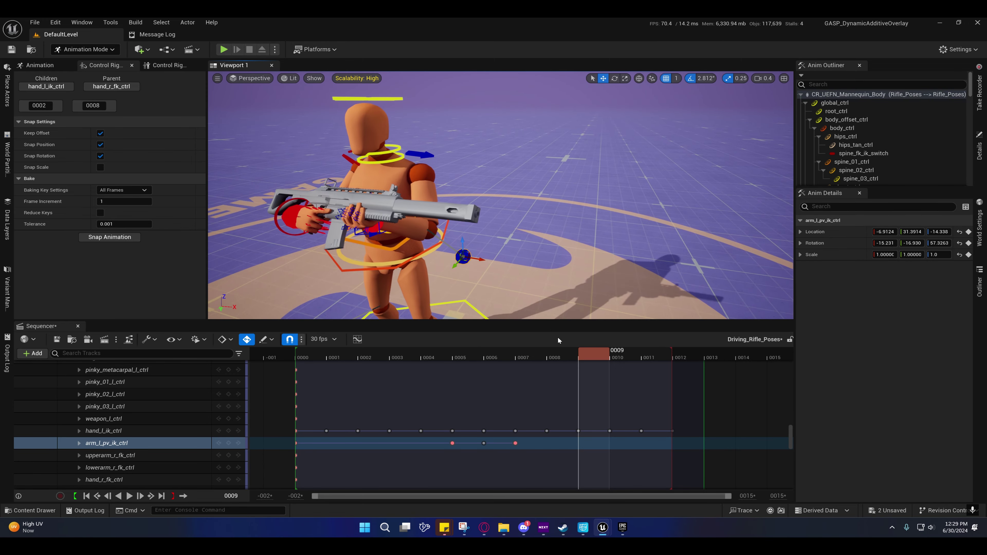
click(624, 357)
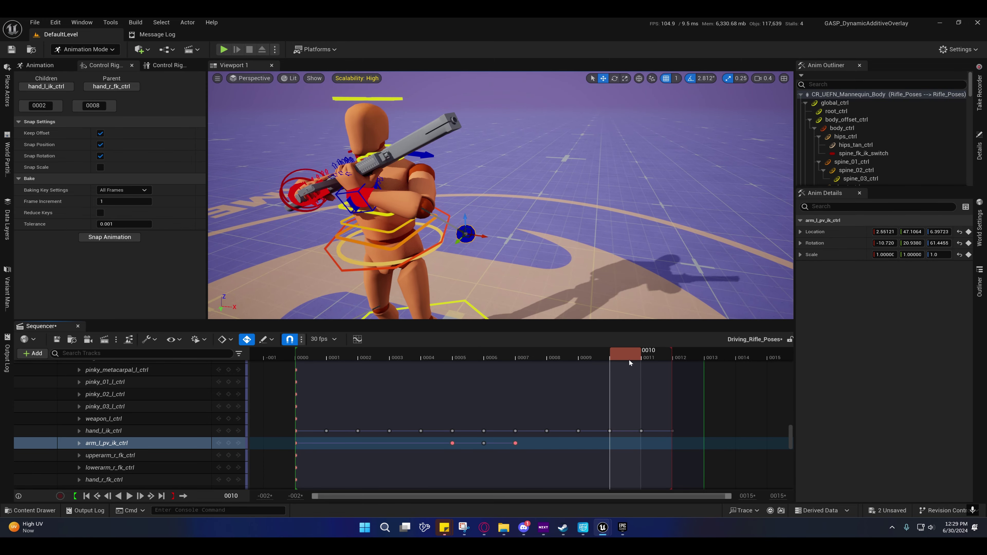
mouse_move(583, 241)
right_down()
mouse_move(571, 256)
mouse_move(564, 249)
mouse_move(571, 226)
right_up()
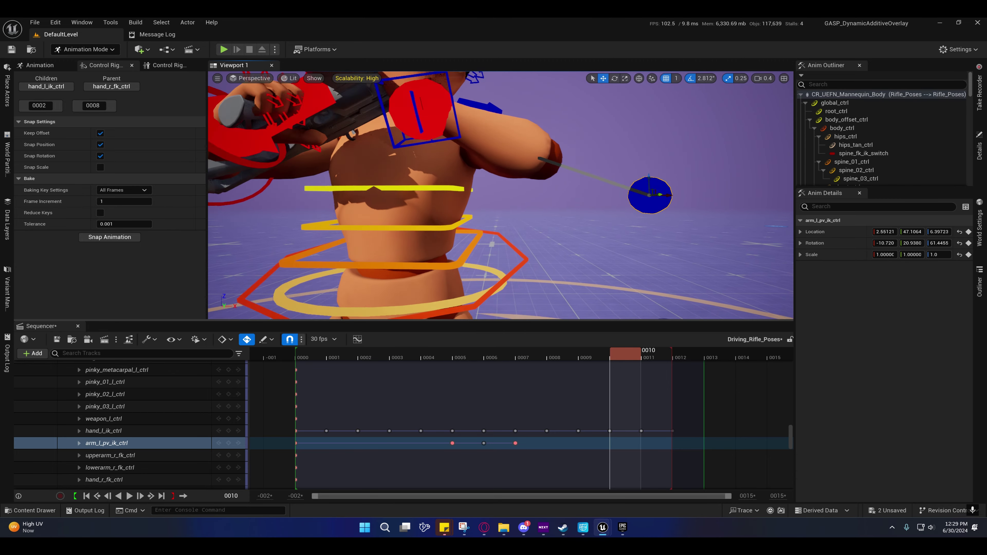
mouse_move(491, 277)
right_down()
mouse_move(482, 272)
mouse_move(485, 245)
mouse_move(509, 252)
mouse_move(490, 277)
right_up()
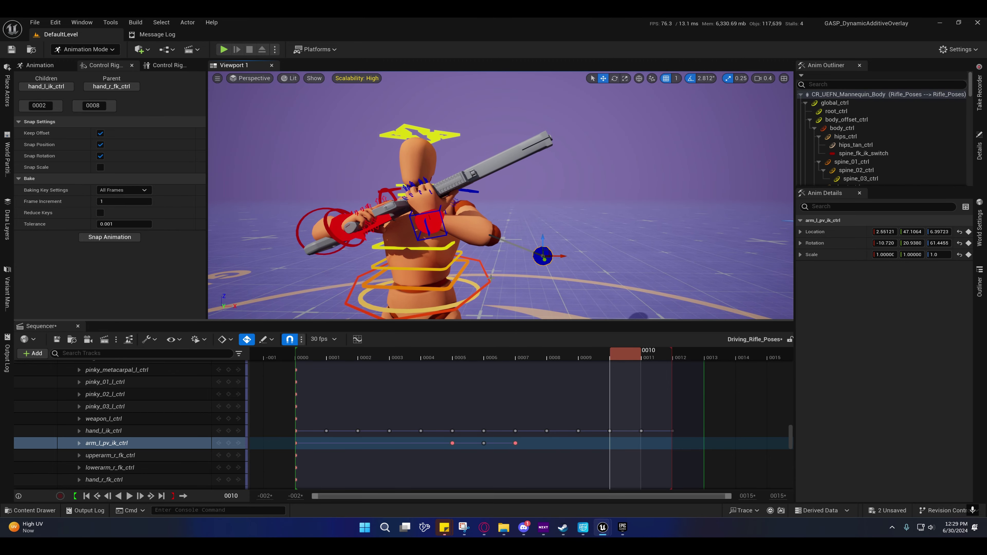
drag(550, 252, 496, 297)
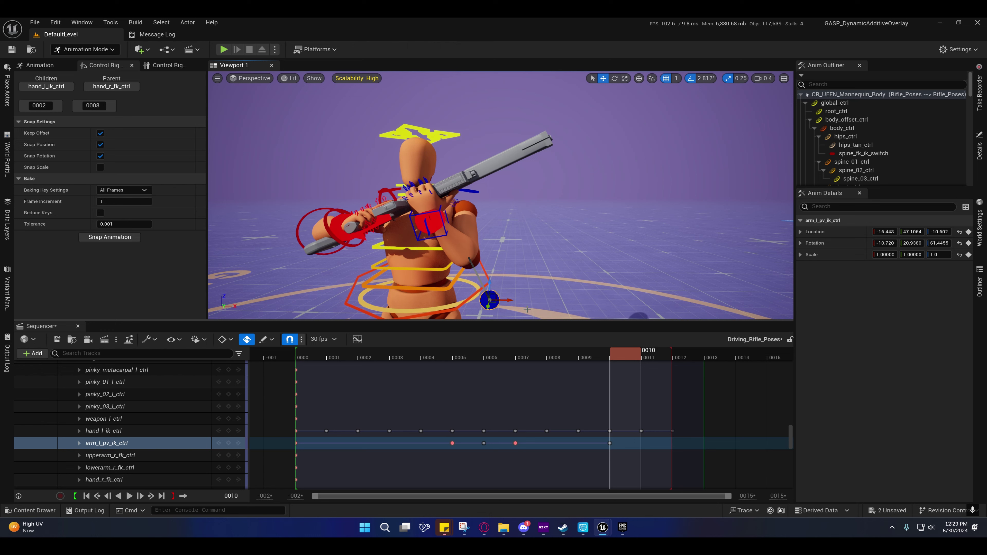
key(ctrl+z)
- Key arm_l_pv_ik_ctrl at frames 9 and 11
drag(621, 359, 600, 356)
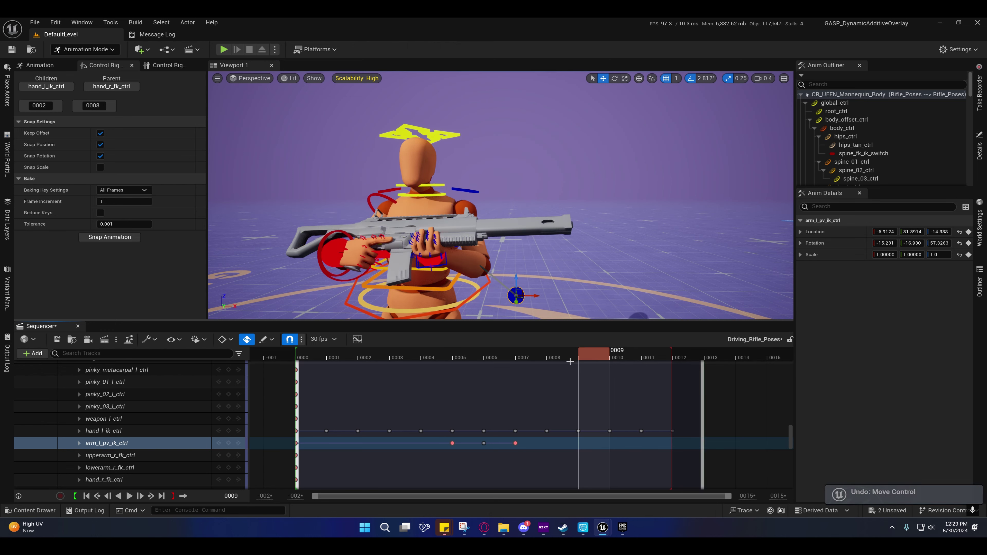
click(228, 443)
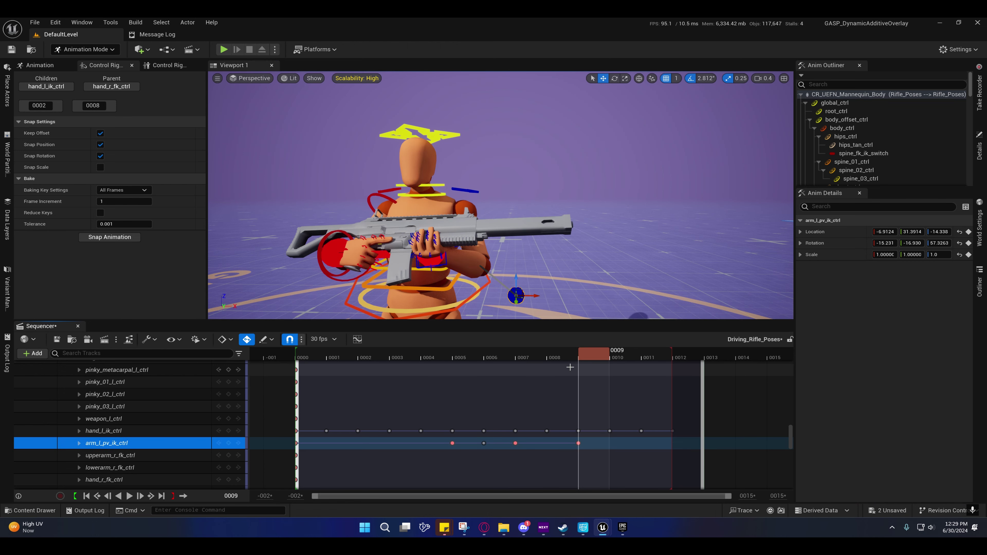
drag(599, 357, 642, 361)
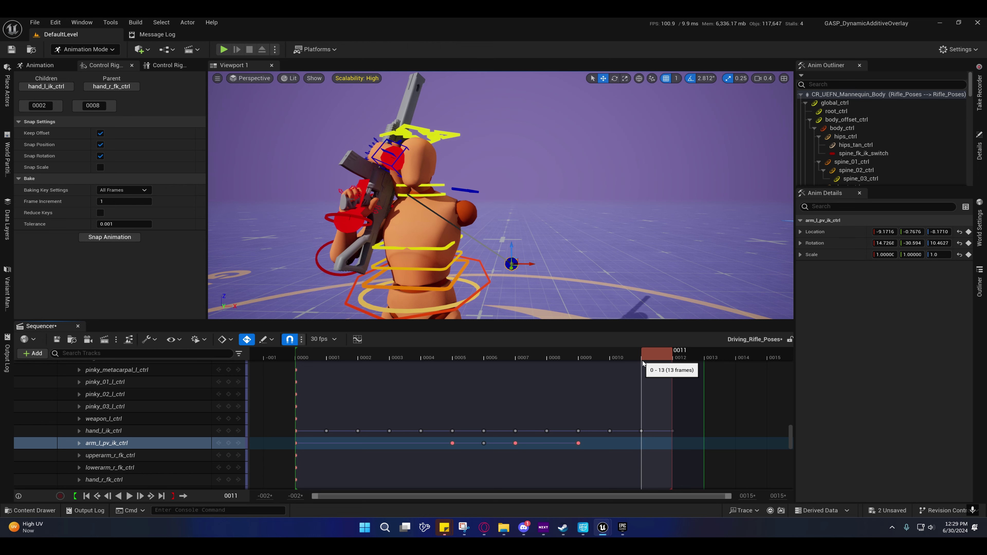
click(229, 443)
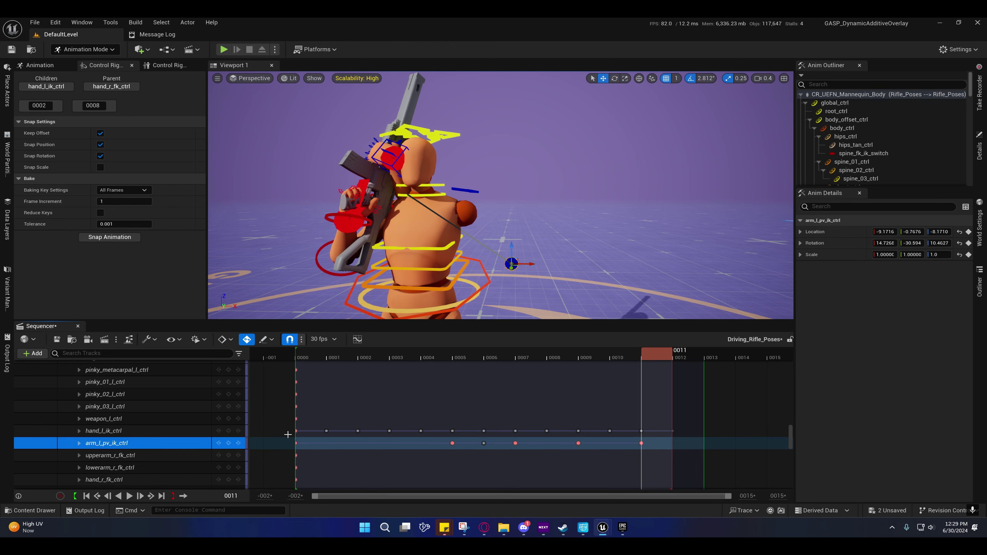
- Move arm_l_pv_ik_ctrl at frame 10 down and inward to about X -7.4, Z -5.6 and key it there
key(Left)
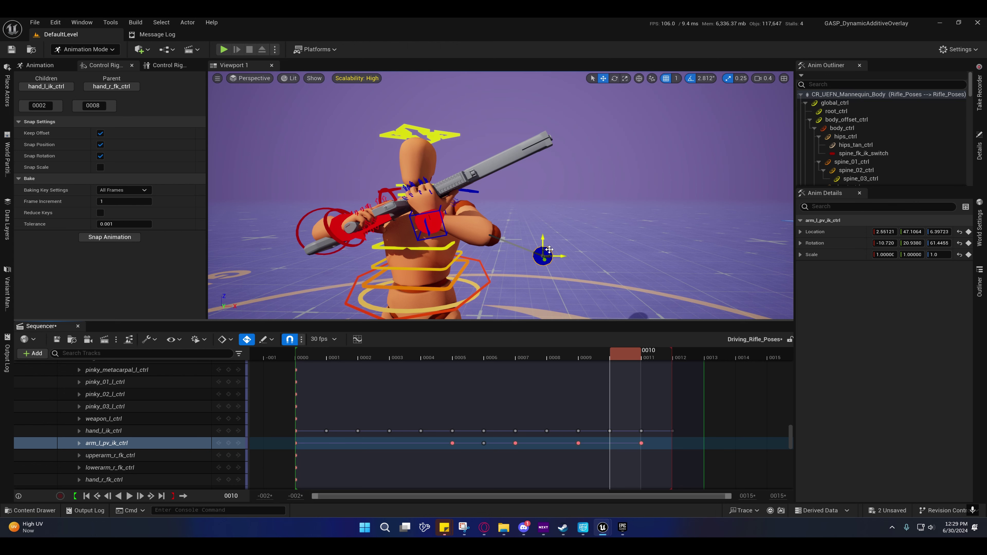
drag(549, 250, 505, 289)
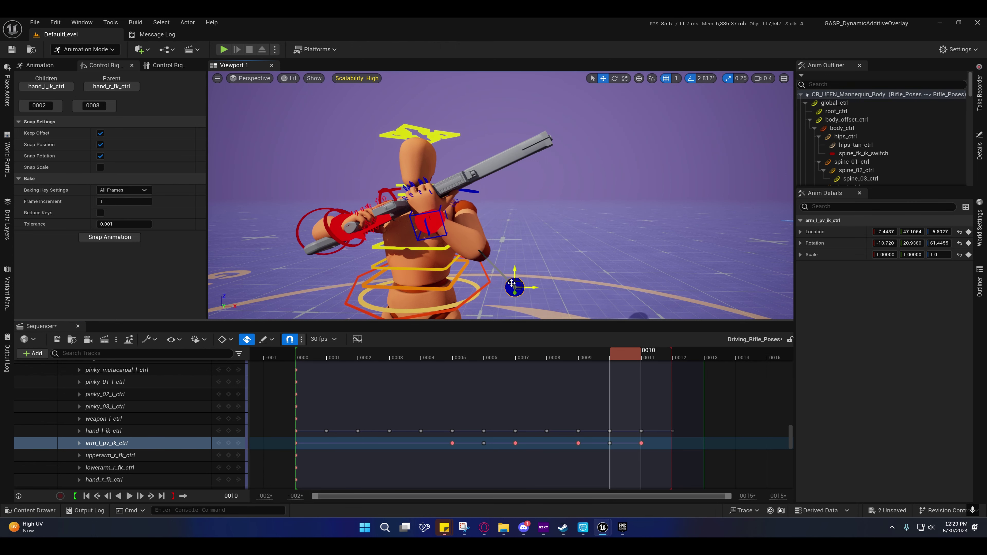
click(228, 443)
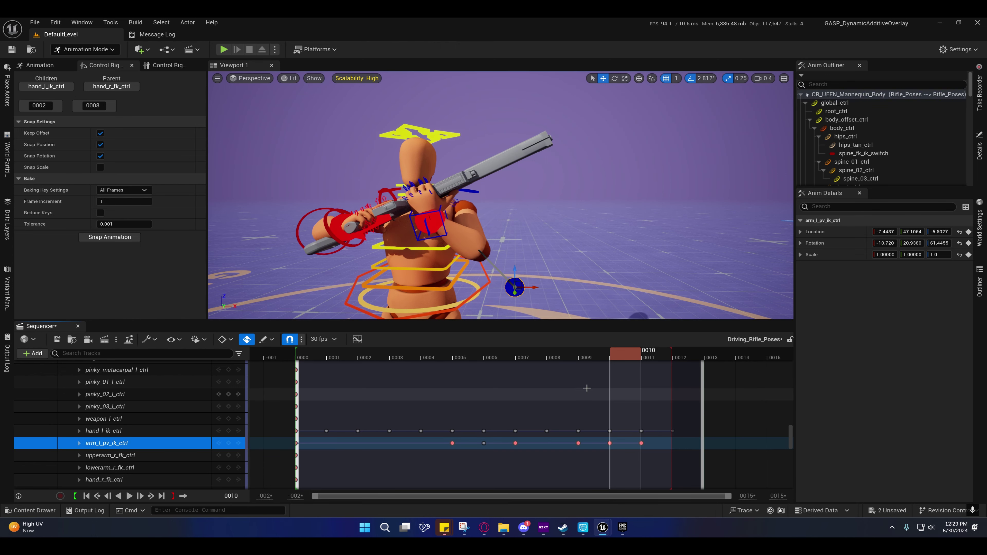
- Delete the hand_l_ik_ctrl keys at frames 11 and 12 to release the left hand from the rifle
click(645, 356)
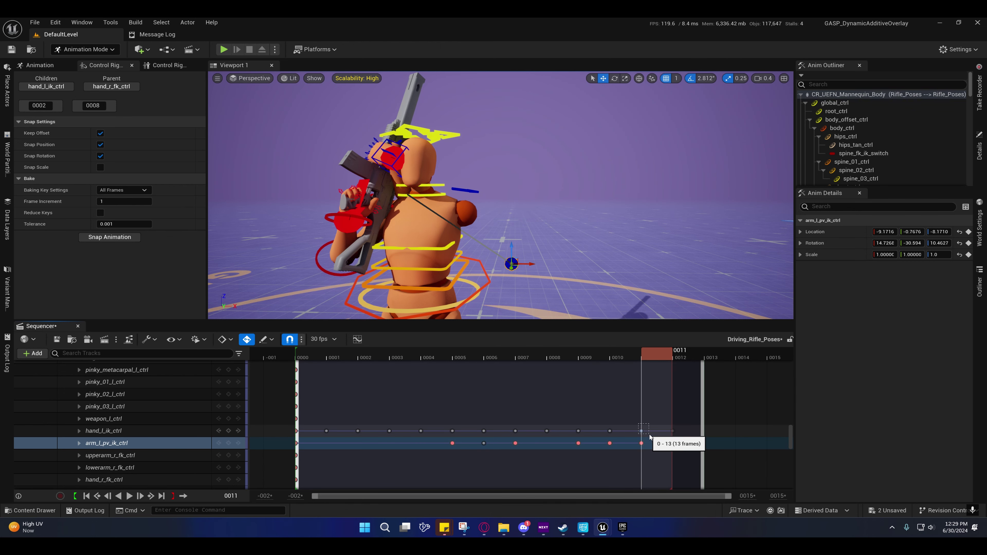
key(Delete)
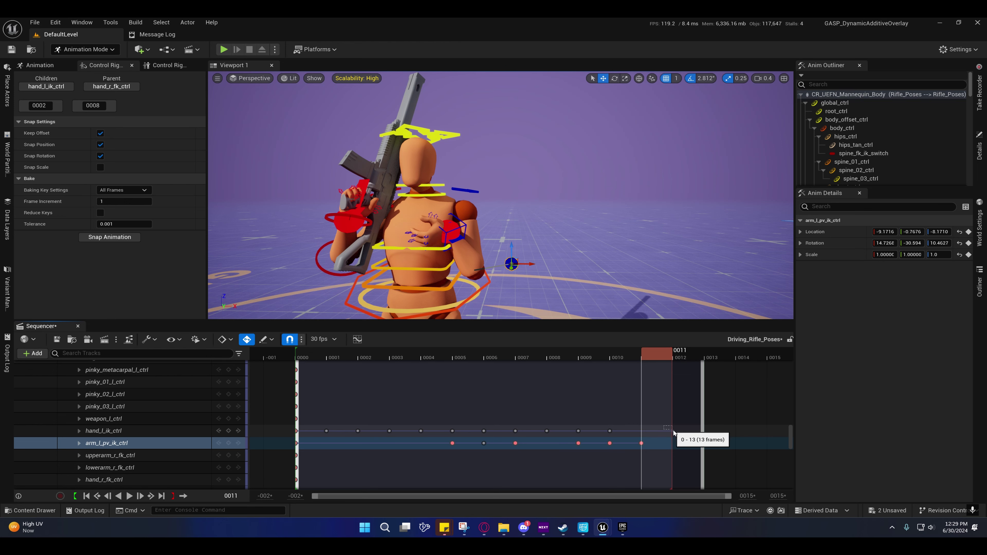
drag(673, 431, 676, 431)
key(Delete)
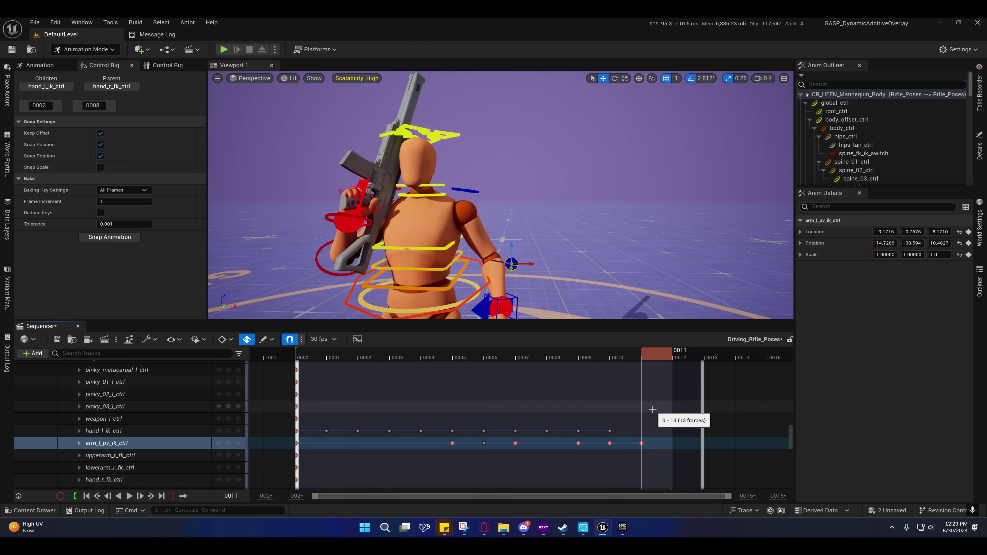
right_drag(593, 272, 594, 311)
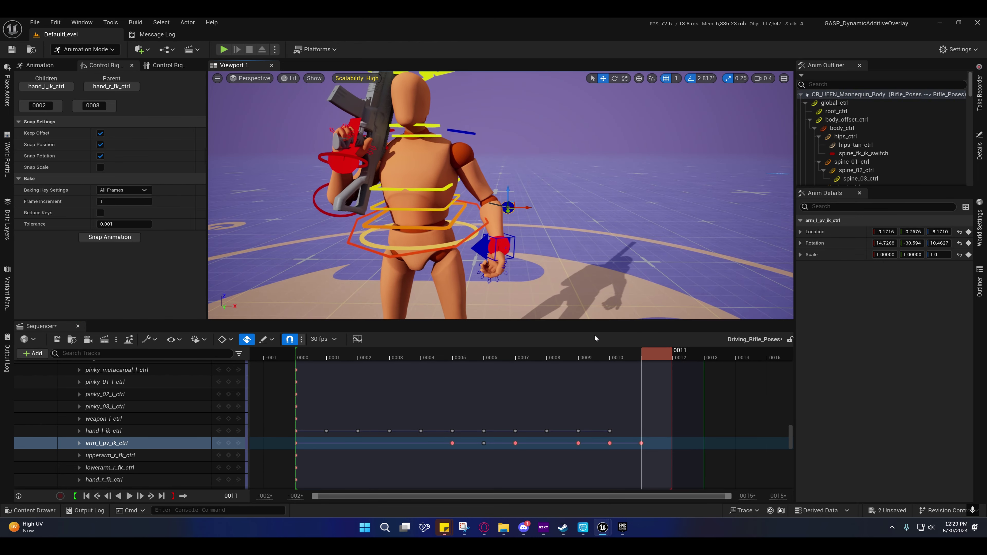
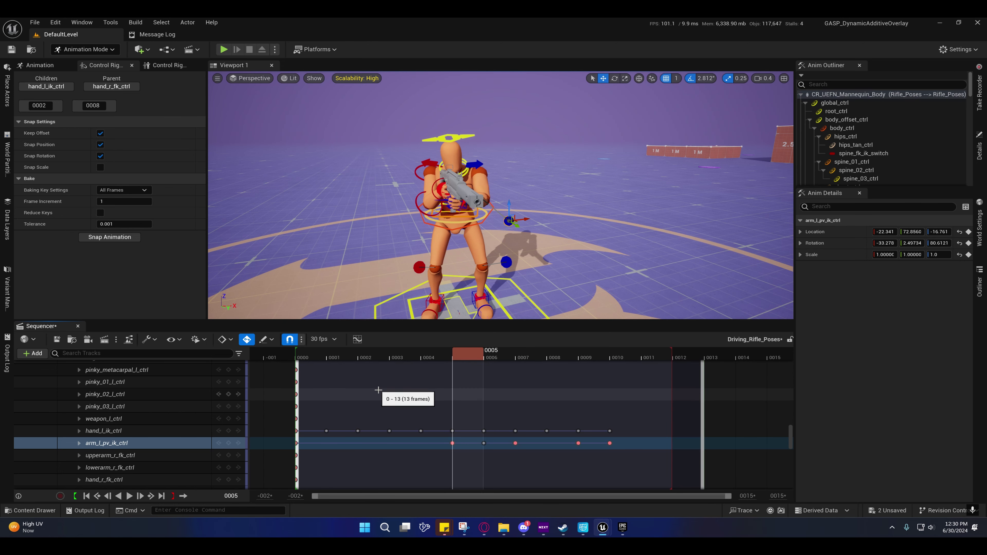
- Open the Rifle_Run_F_Arms animation sequence from the Lyra_Rifle folder and return to the level's Sequencer
click(41, 511)
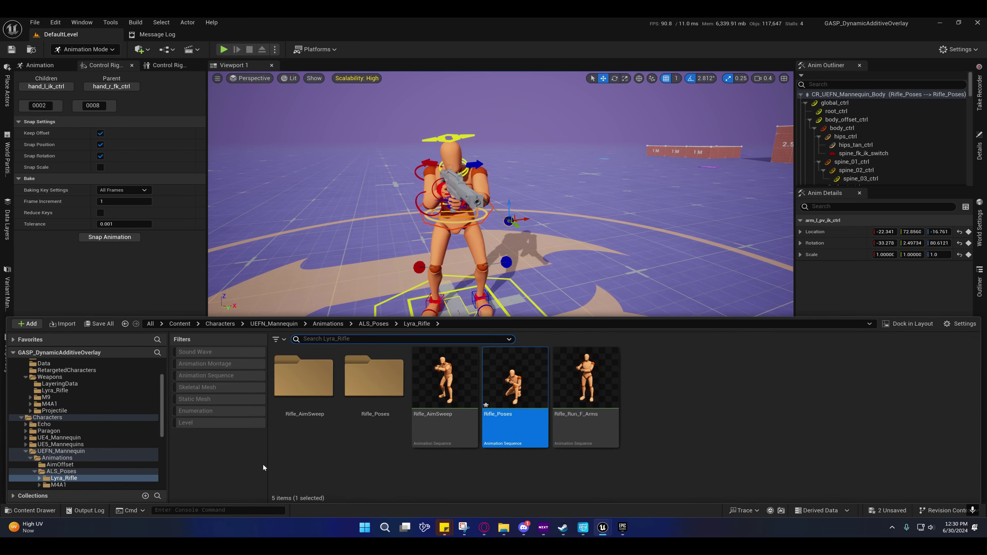
double_click(587, 383)
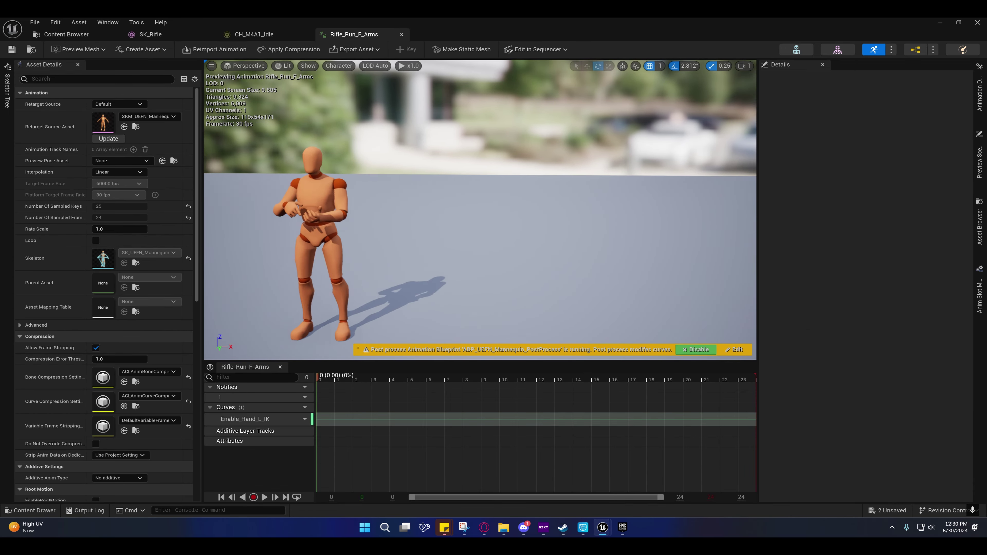
click(939, 23)
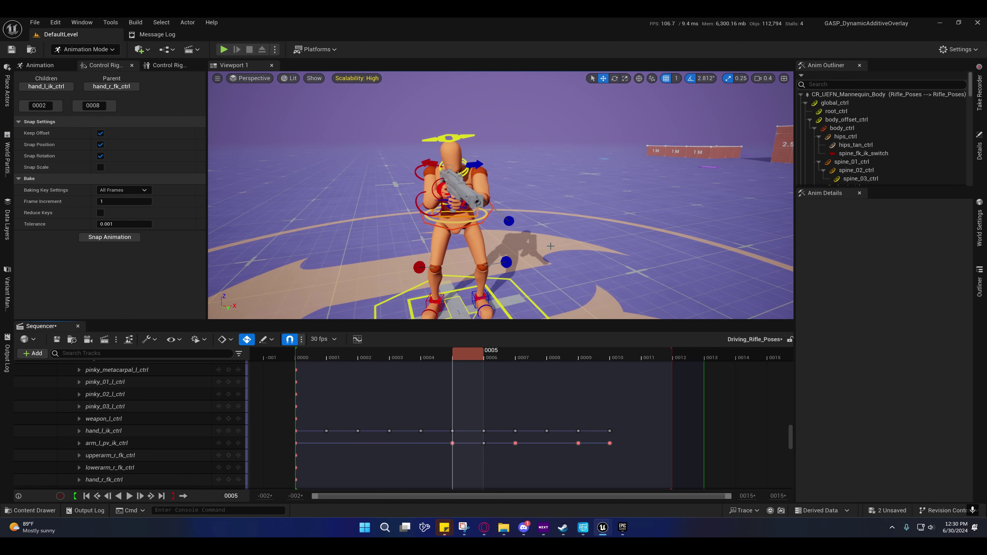
- Compare the rifle pose at frame 9 with the arm and hand pose at the start of Rifle_Run_F_Arms
drag(469, 359, 589, 367)
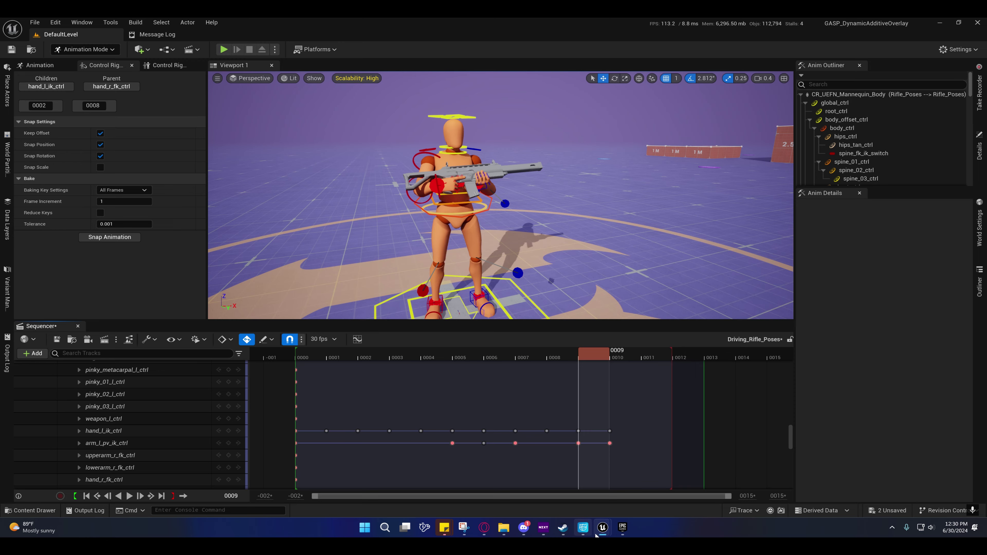
mouse_move(602, 528)
click(699, 474)
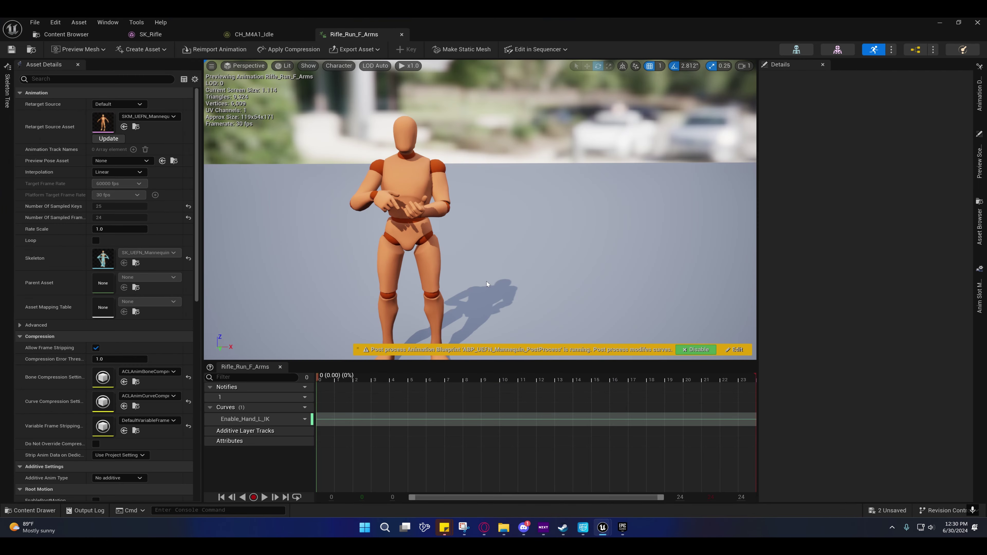
key(w)
right_drag(480, 210, 430, 223)
scroll(485, 188, down, 1)
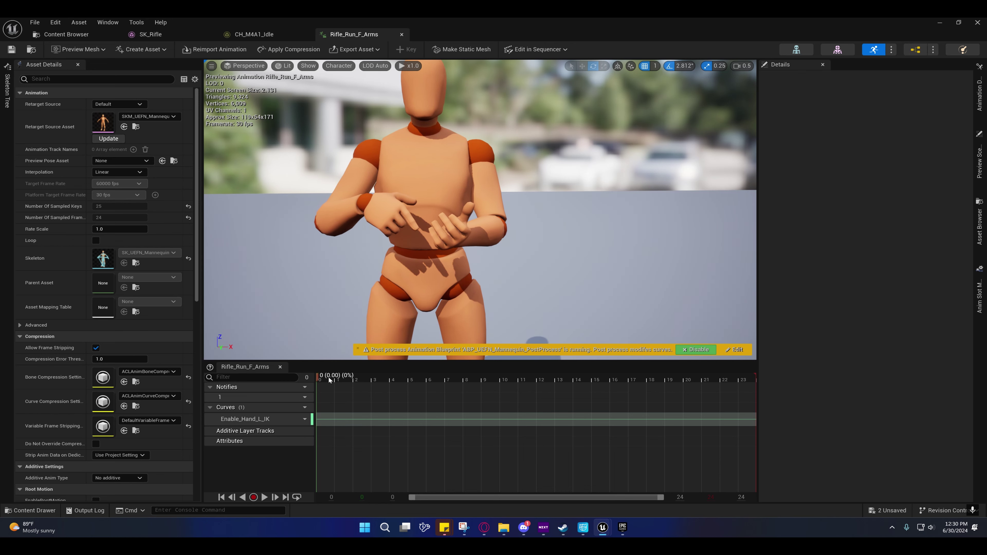
drag(328, 376, 311, 389)
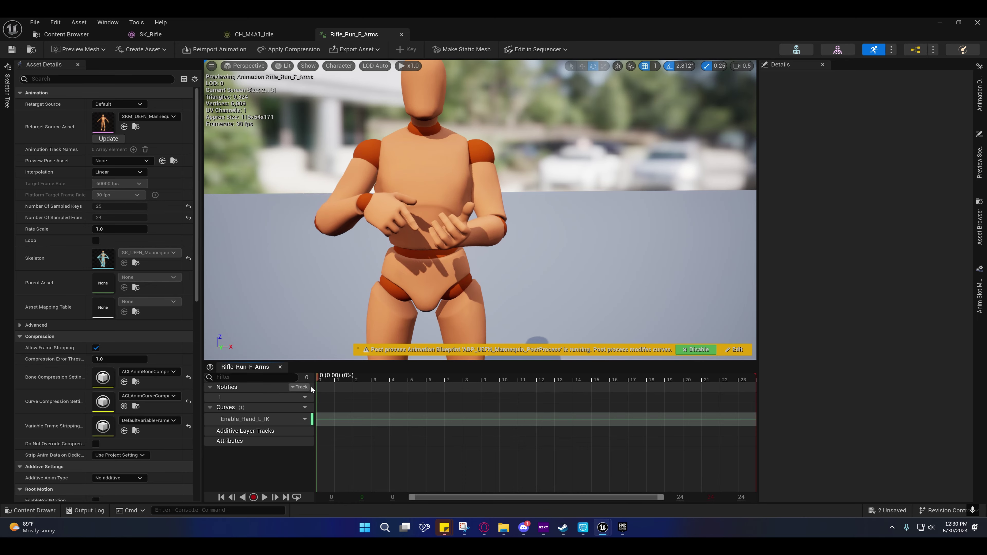
- Return to the level's Sequencer, examine the rifle pose at frame 9 up close and select hand_r_fk_ctrl
click(938, 24)
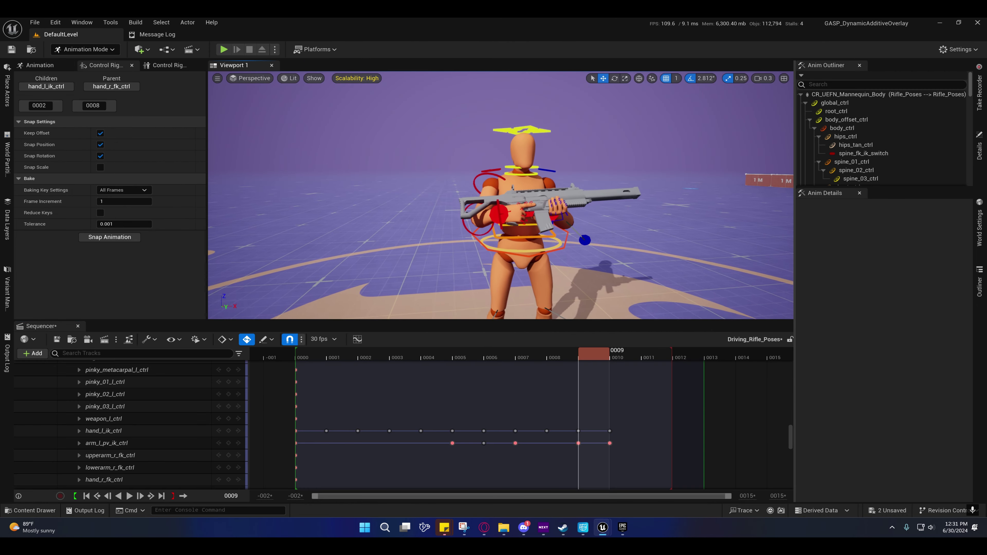
key(w)
right_drag(500, 194, 552, 210)
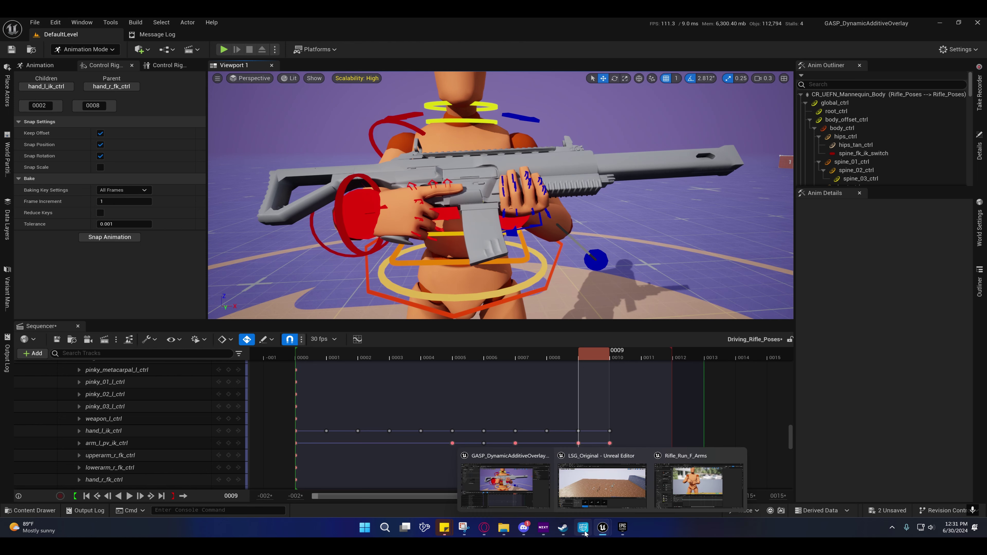
mouse_move(595, 355)
mouse_down()
mouse_move(616, 353)
mouse_move(561, 356)
mouse_move(580, 355)
mouse_up()
drag(482, 230, 460, 235)
right_drag(481, 230, 436, 217)
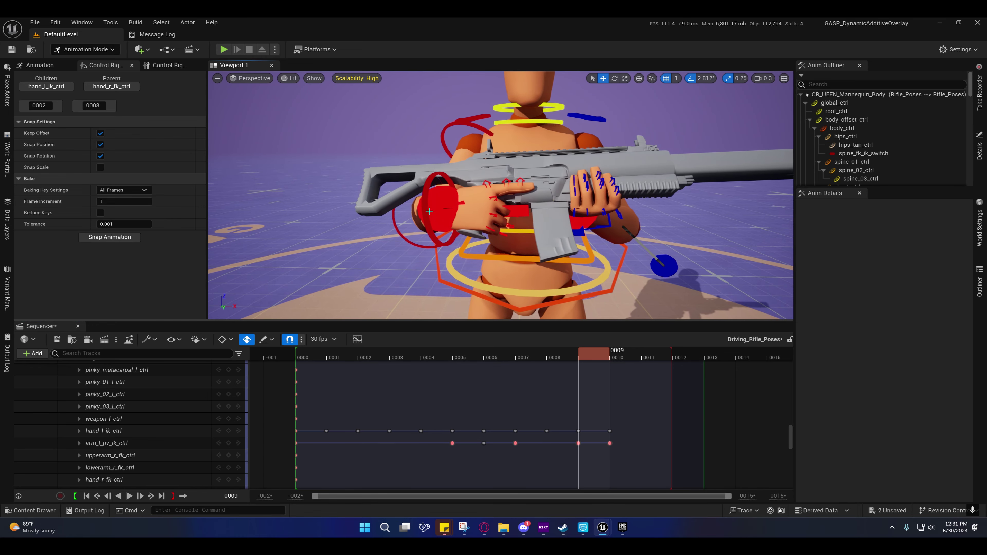
click(444, 129)
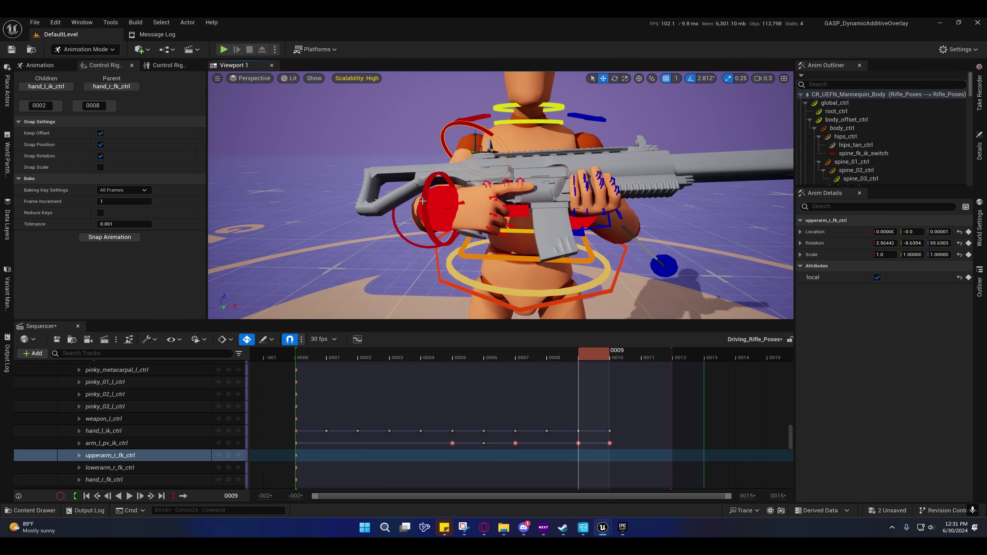
click(431, 208)
- Enable arm_r_fk_ik_switch on global_ctrl at frame 9 so the right arm uses IK controls
scroll(150, 443, up, 5)
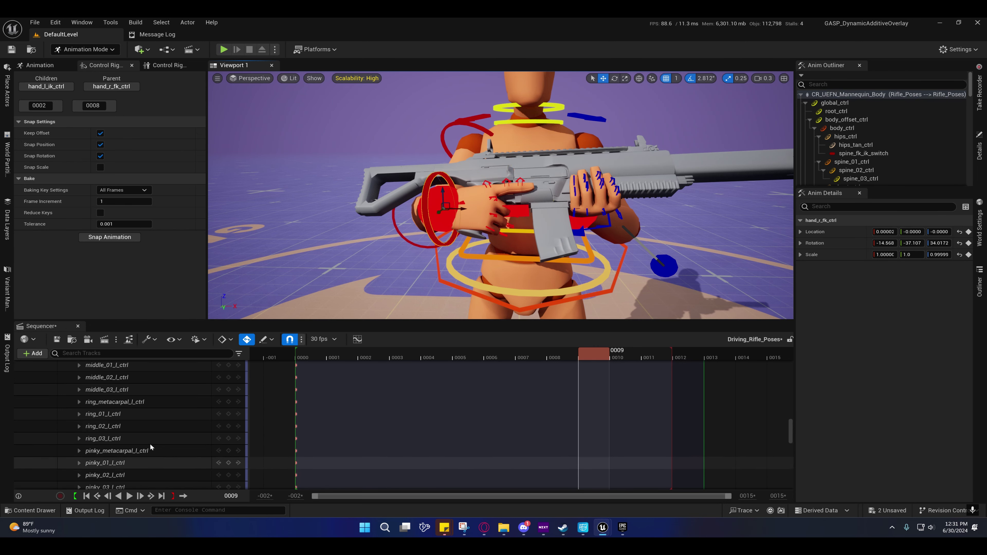
scroll(162, 450, up, 10)
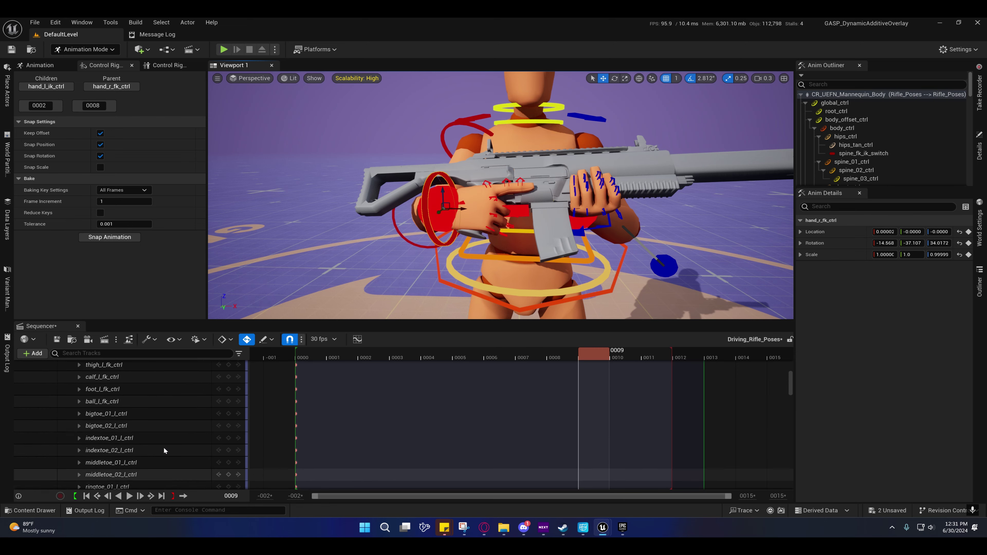
click(75, 427)
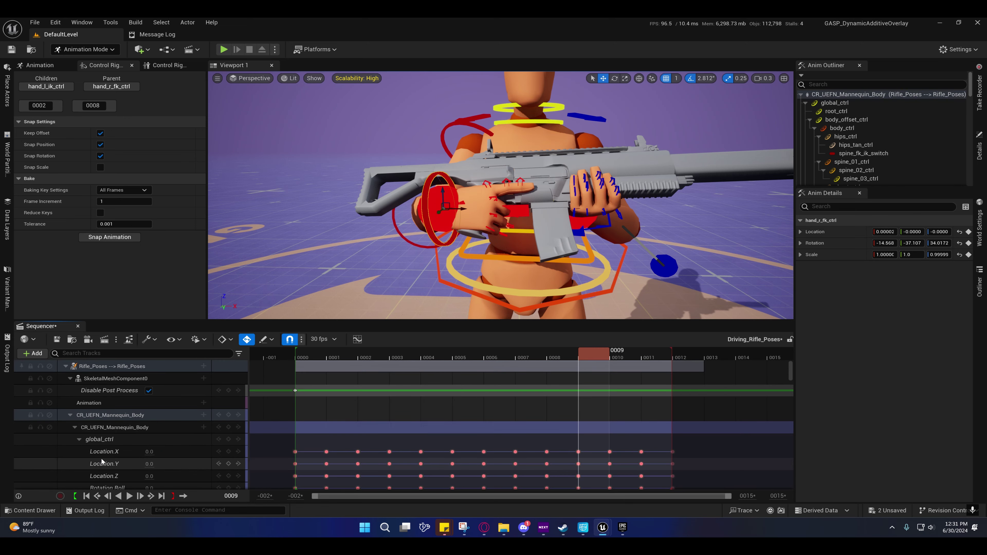
scroll(99, 457, down, 3)
scroll(99, 455, down, 3)
click(148, 425)
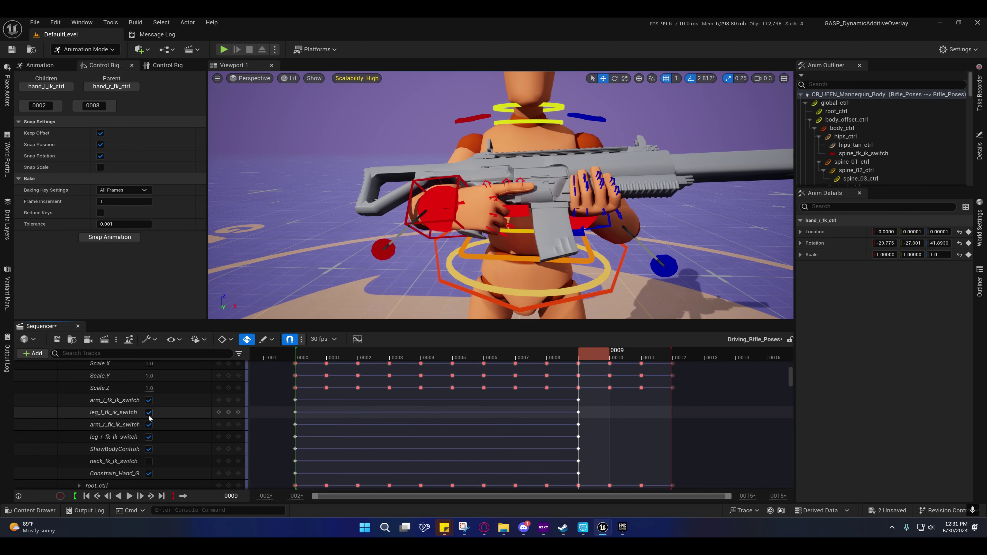
click(148, 425)
click(148, 425)
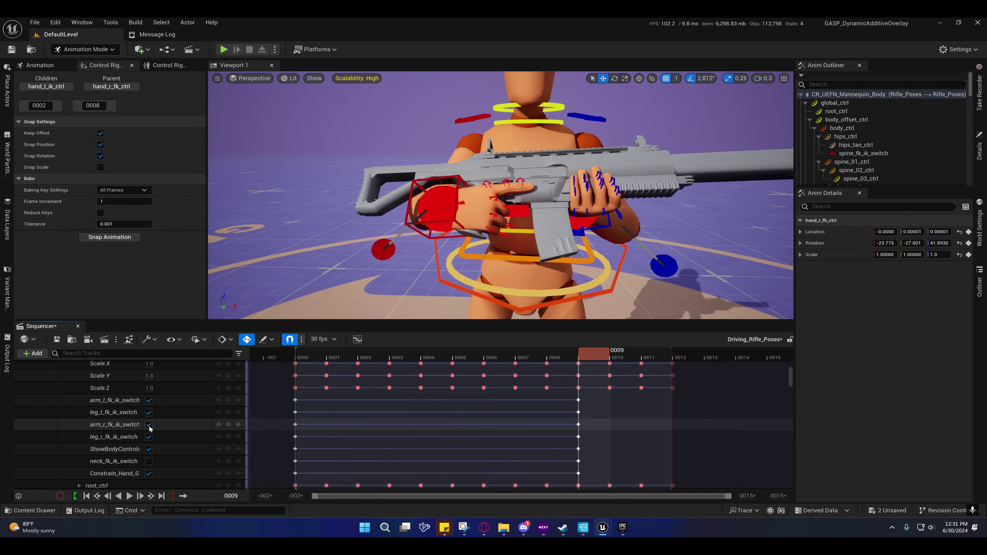
click(149, 425)
click(148, 424)
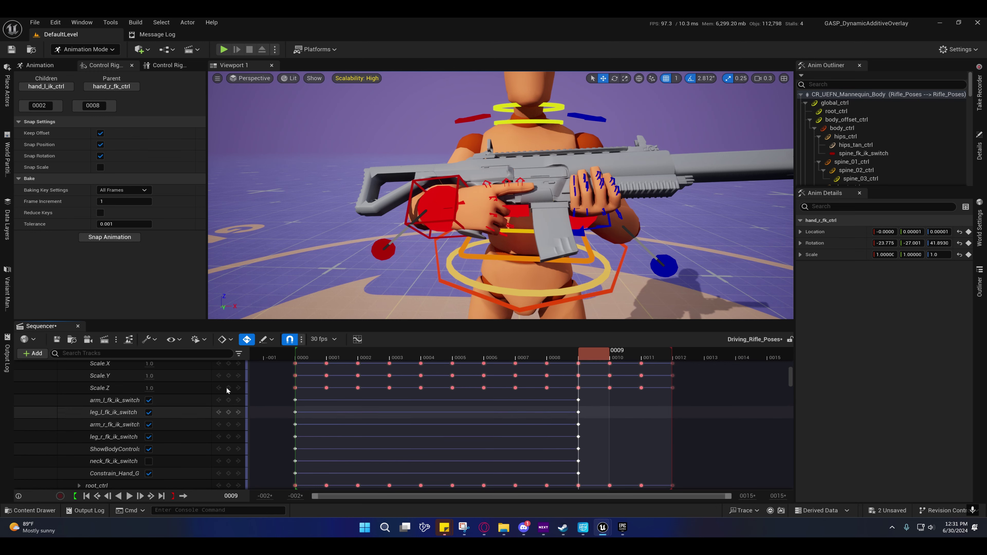
- Select the IK hand controls, elbow pole vector controls and clavicle controls of both arms together
click(408, 212)
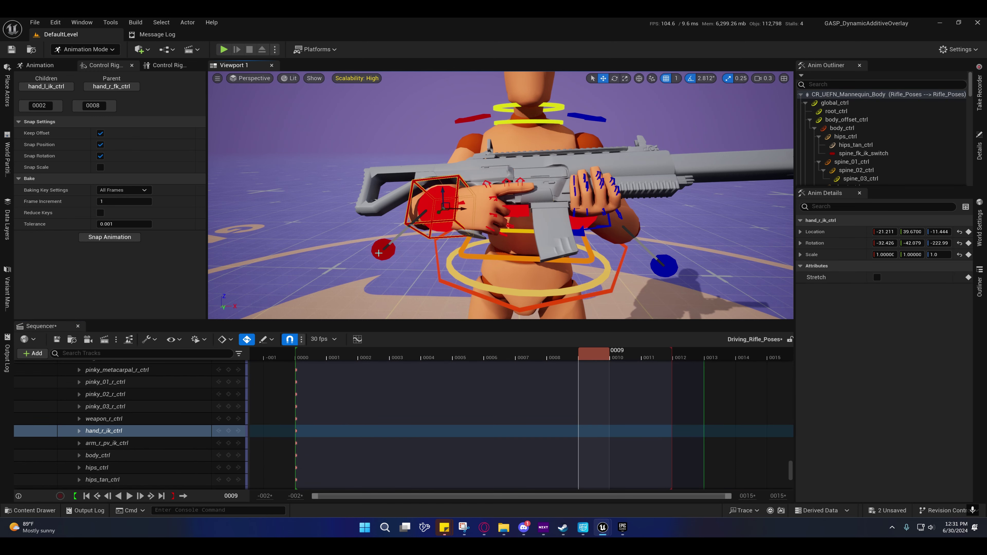
ctrl+click(380, 248)
click(473, 119)
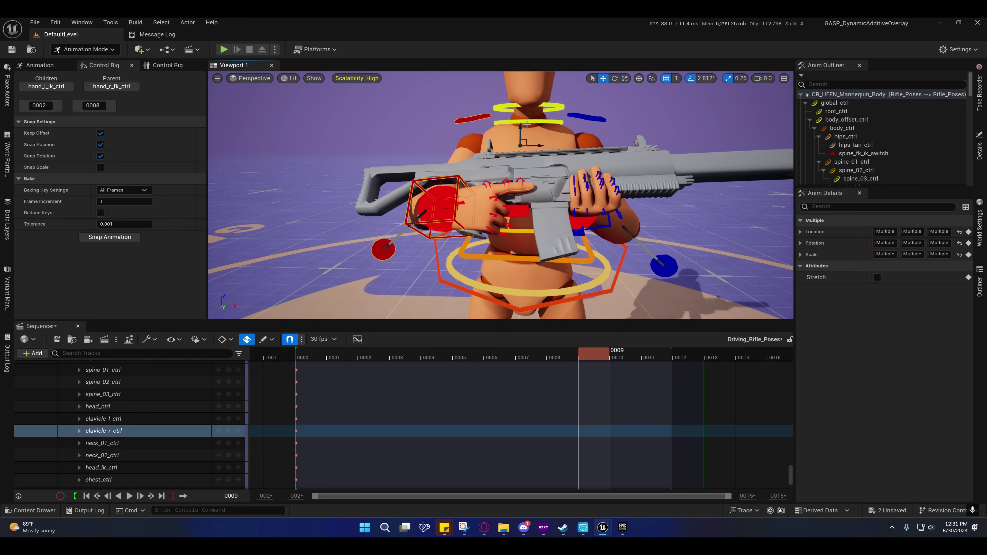
ctrl+click(595, 117)
ctrl+click(663, 267)
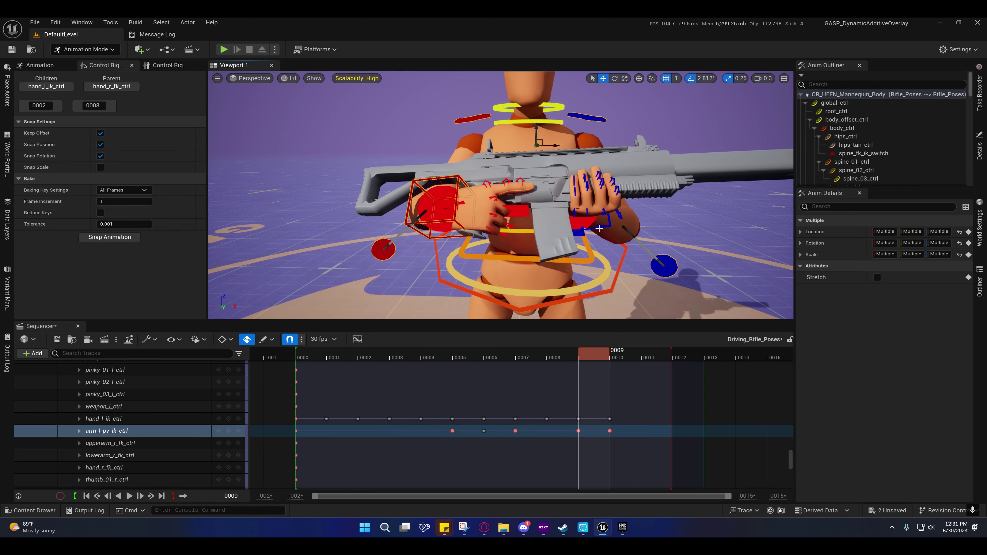
ctrl+click(599, 227)
- Save the selected arm controls as a Control Rig pose named Rifle_Holding_Pose and locate it among the saved poses
alt+drag(604, 236, 478, 235)
alt+drag(668, 233, 703, 235)
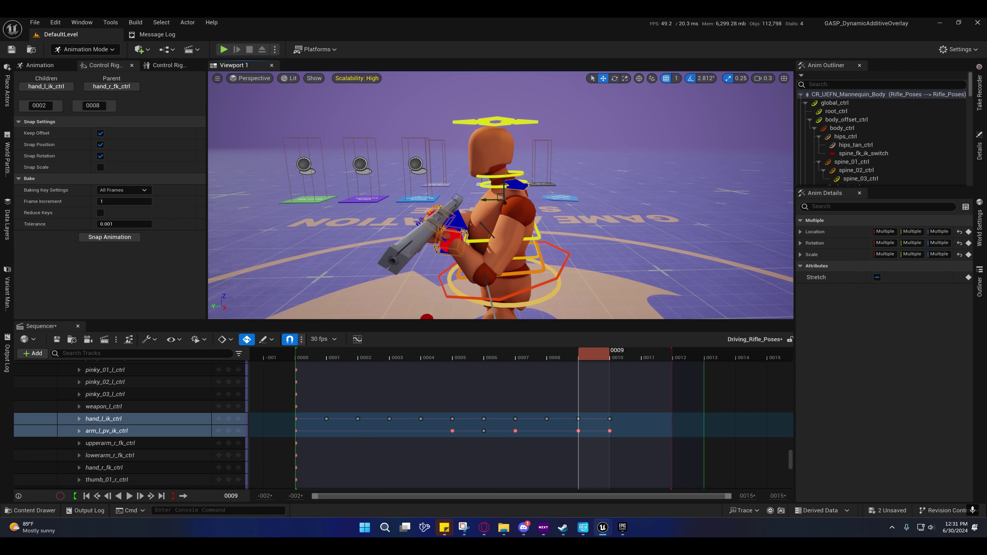
key(s)
right_drag(513, 184, 513, 241)
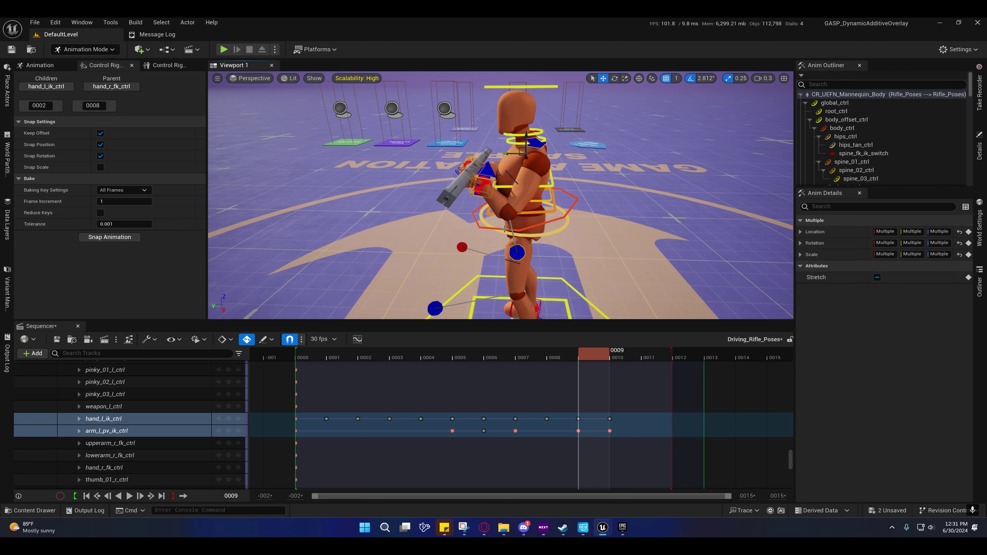
alt+drag(505, 229, 560, 203)
key(f)
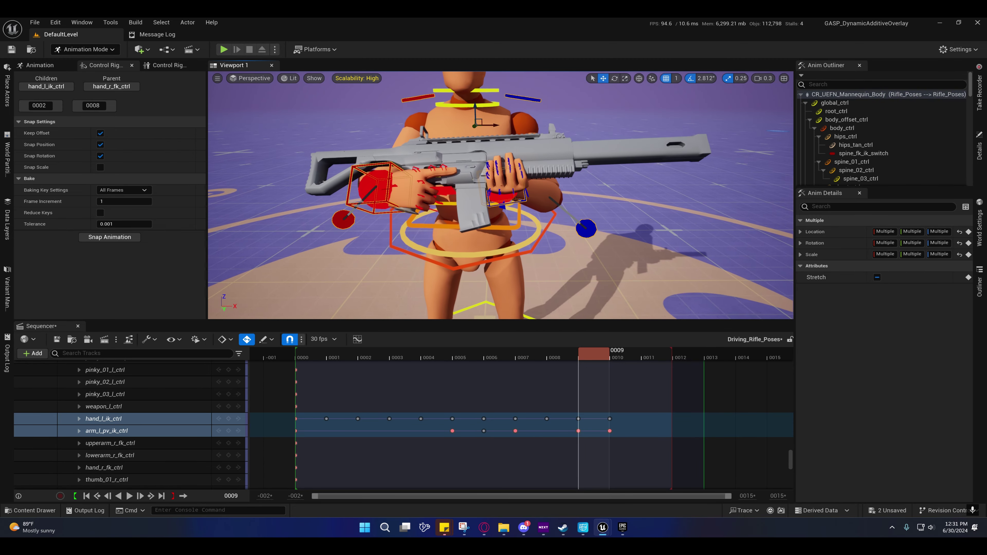
click(166, 66)
click(32, 79)
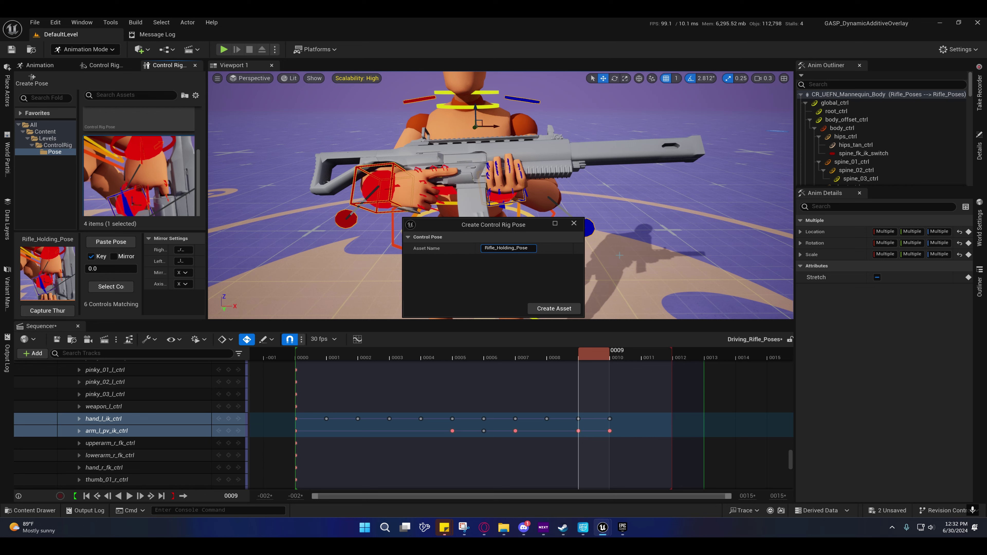
click(550, 308)
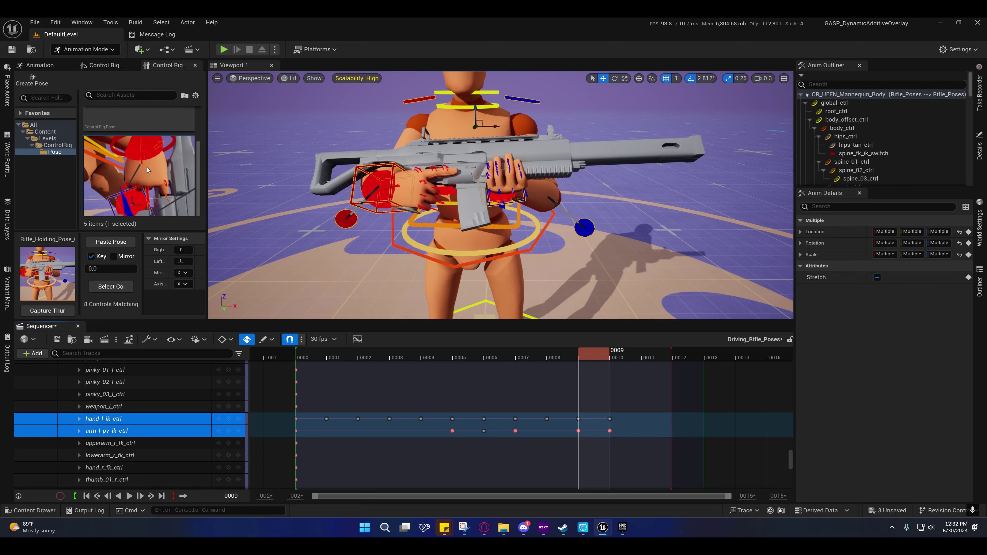
scroll(146, 170, up, 4)
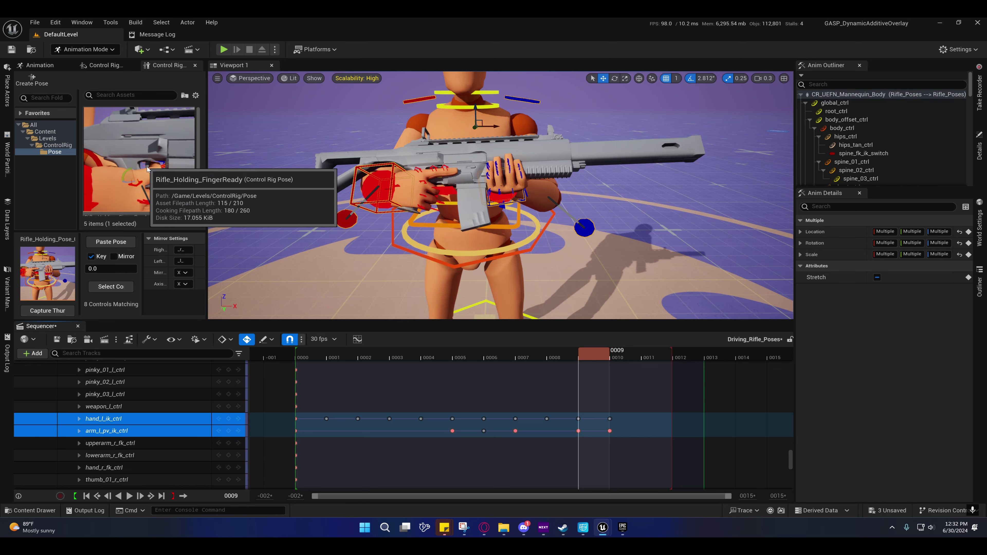
scroll(146, 167, down, 3)
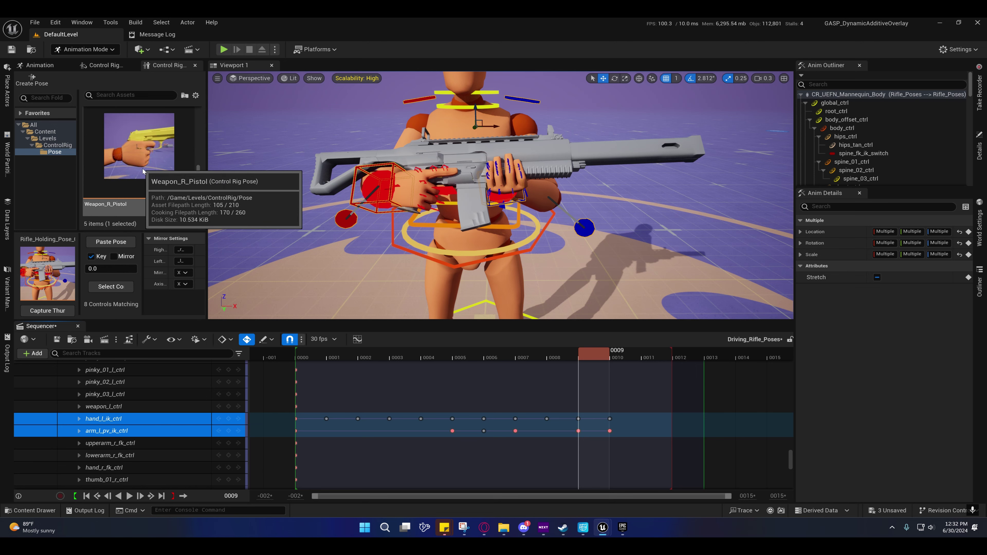
scroll(142, 170, down, 3)
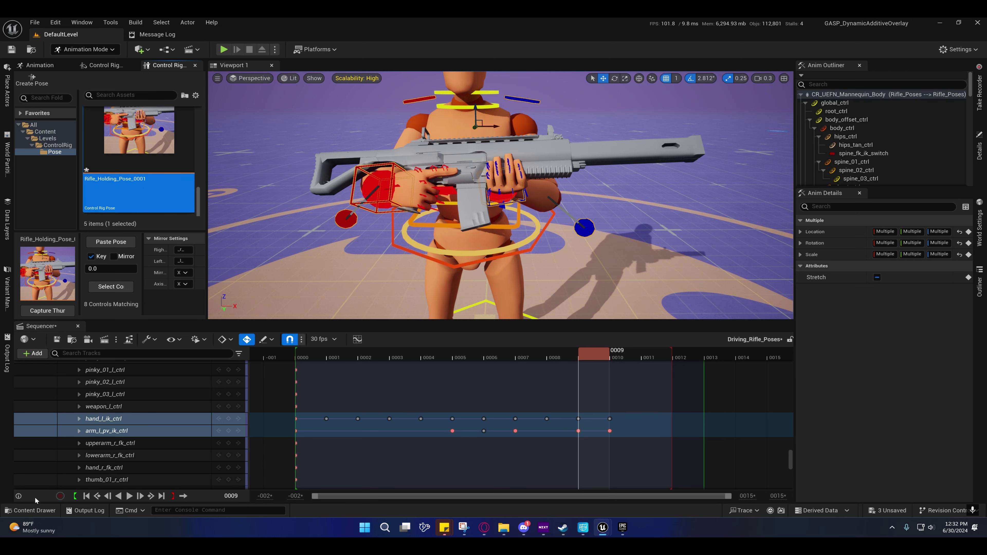
- Save the Driving_Rifle_Poses level sequence and close Sequencer
click(31, 510)
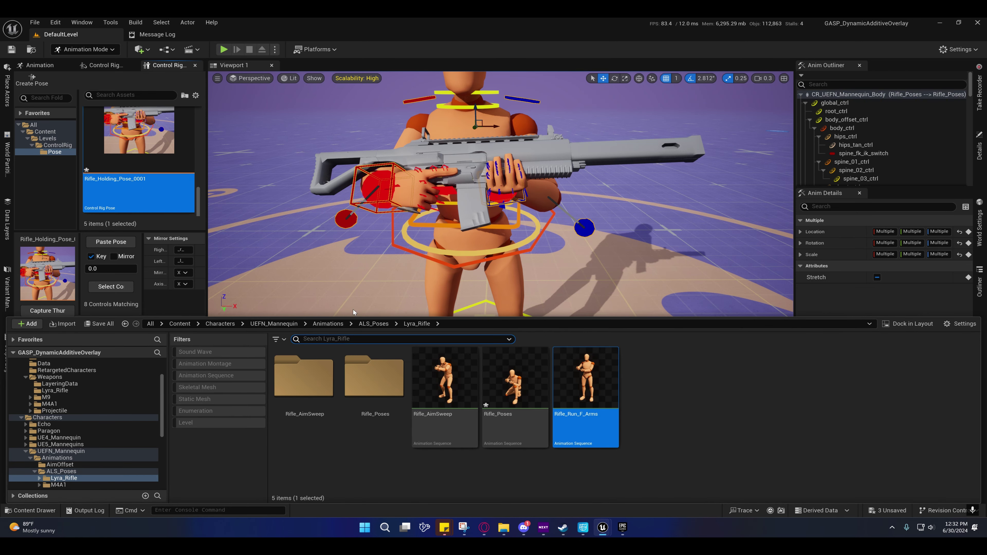
right_drag(543, 272, 544, 266)
click(57, 340)
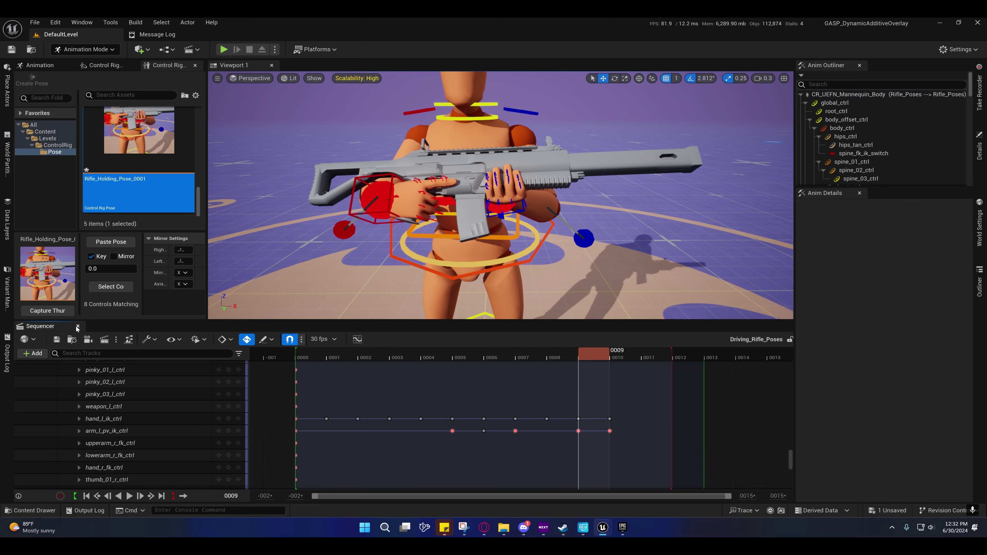
click(79, 325)
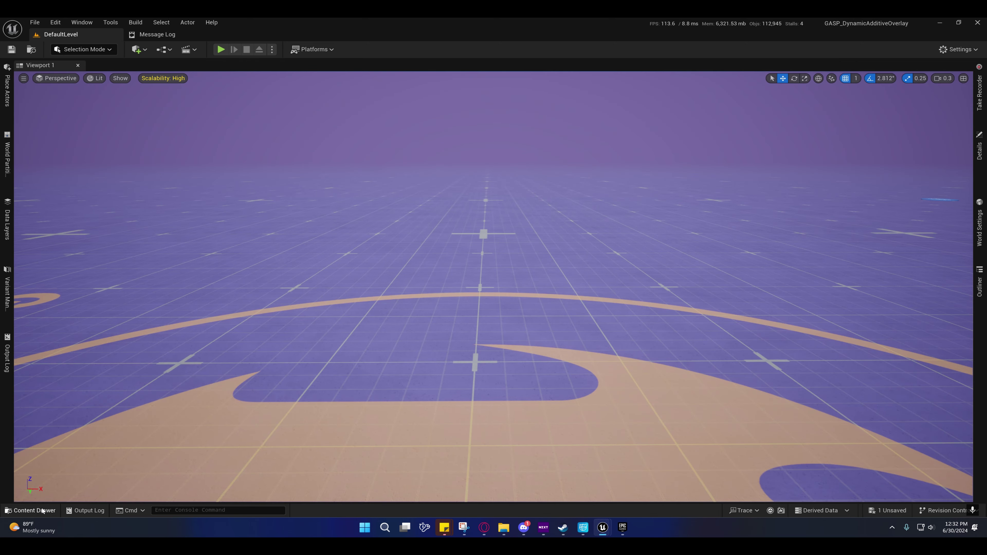
- Open the Rifle_Run_F_Arms animation and bake it to the CR UEFN Mannequin Body control rig in Sequencer
click(31, 510)
double_click(572, 384)
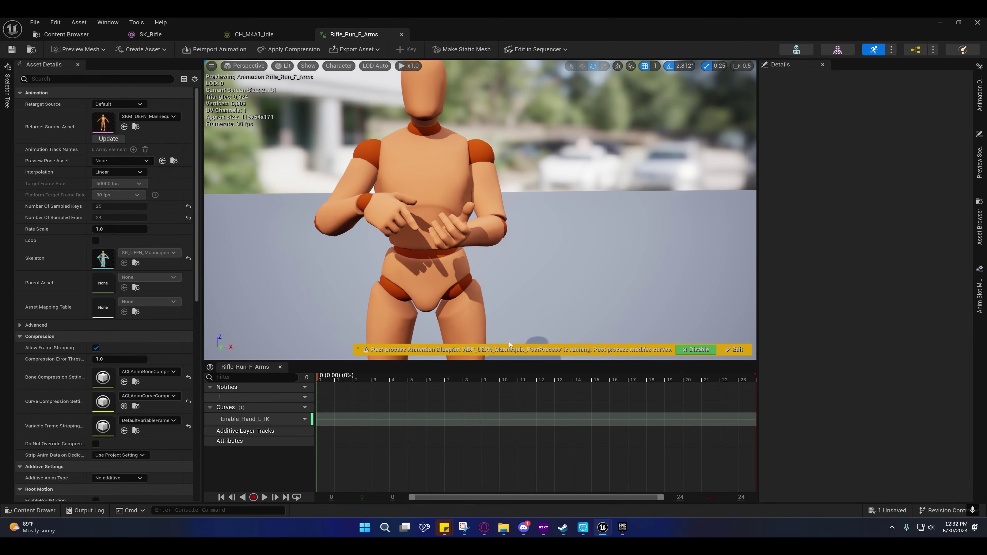
click(518, 48)
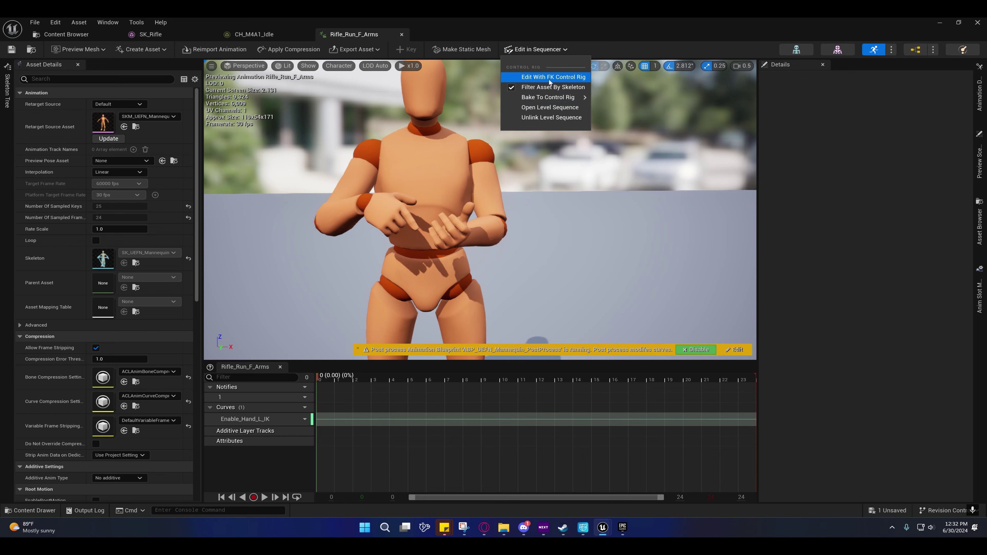
mouse_move(557, 96)
click(632, 113)
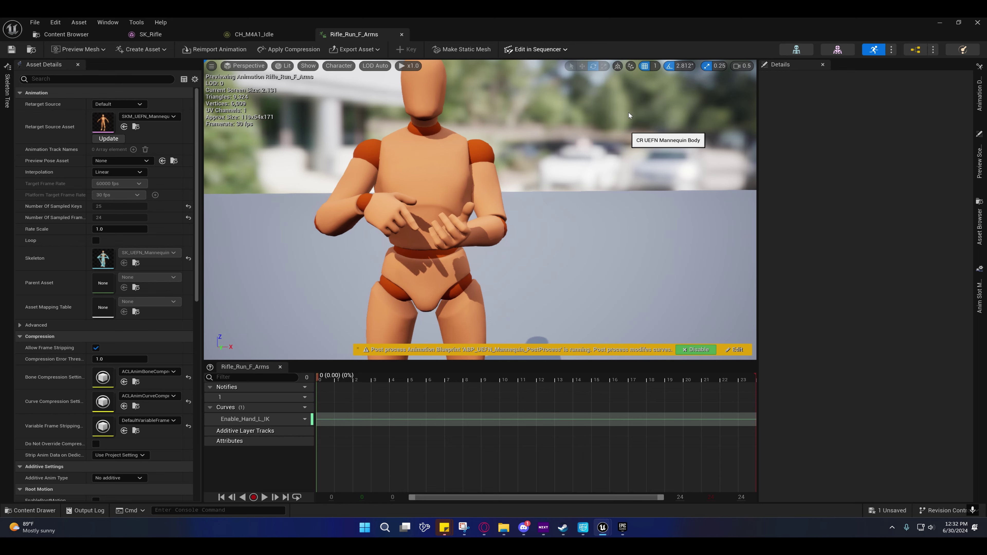
click(543, 311)
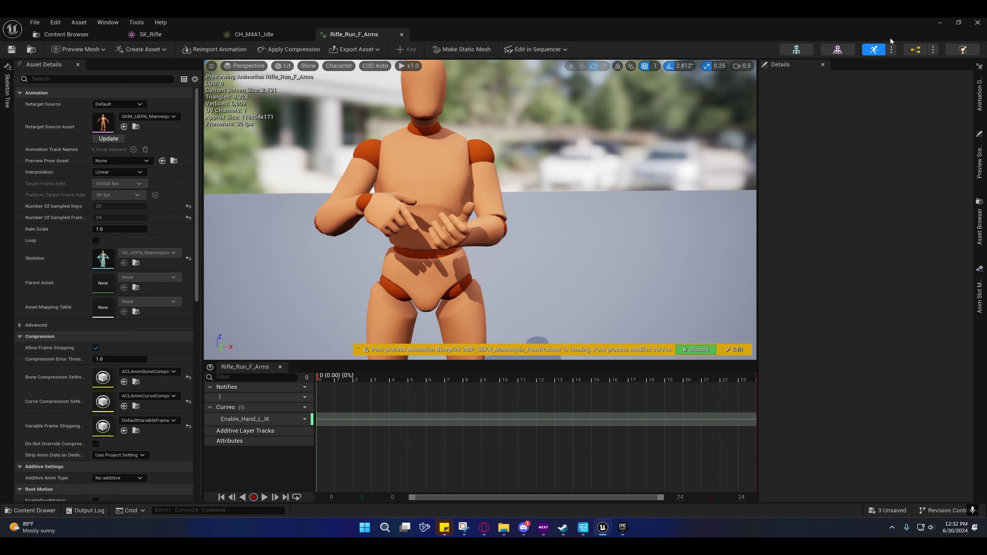
- Return to the level and place the rifle skeletal mesh from the Weapons/Lyra_Rifle folder on the floor beside the mannequin
click(938, 24)
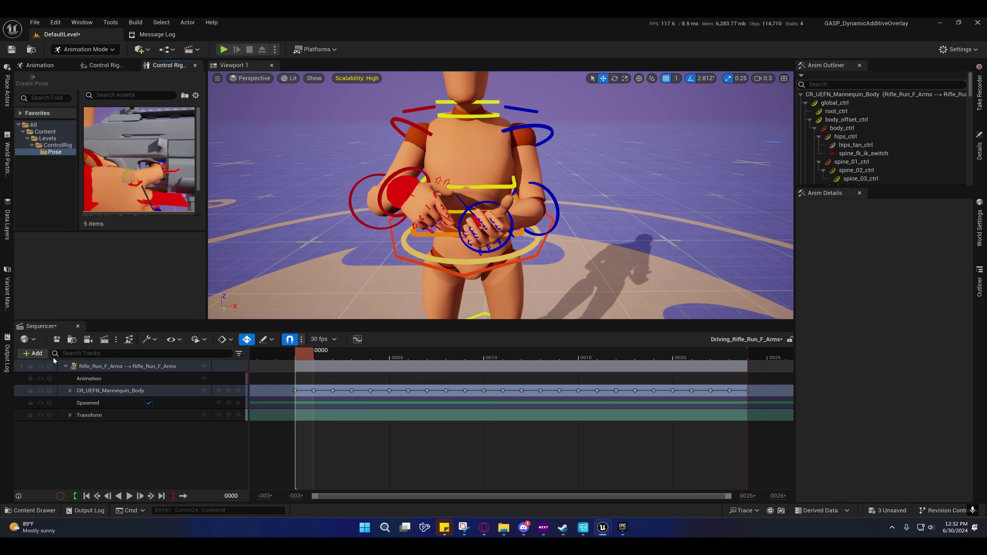
click(32, 353)
click(31, 510)
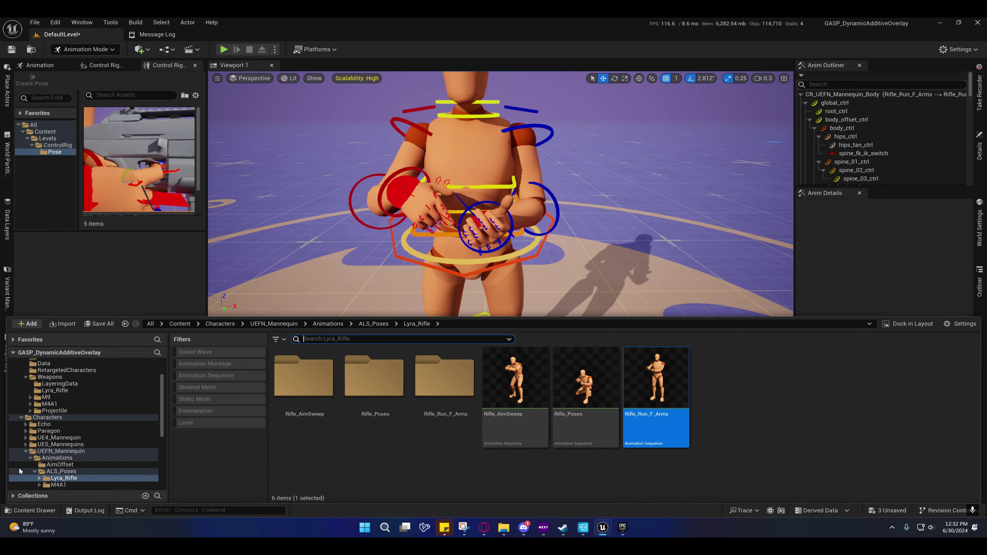
click(49, 390)
drag(374, 375, 350, 279)
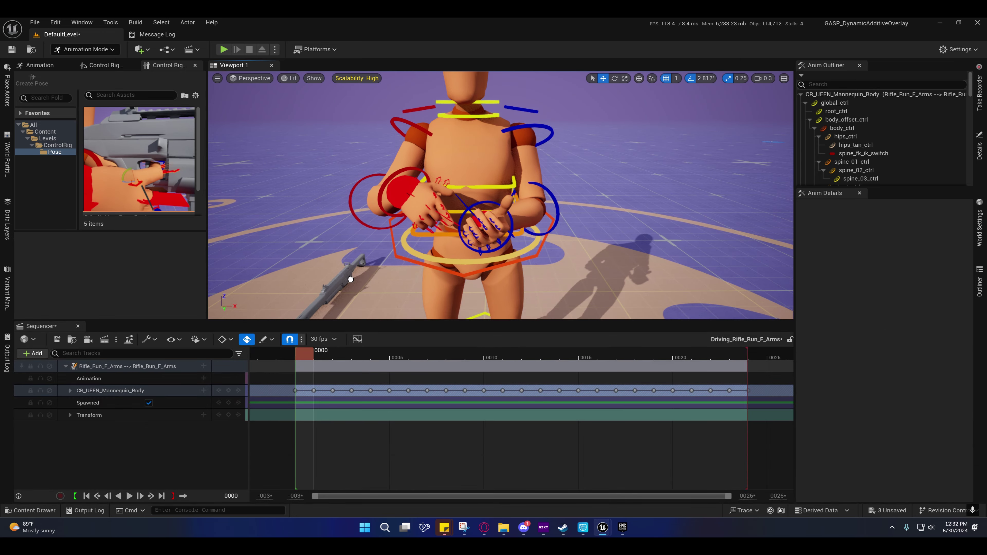
- Add the SK_Rifle actor placed beside the mannequin to the level sequence
key(s)
mouse_move(389, 276)
right_down()
mouse_move(369, 274)
mouse_move(330, 296)
mouse_move(392, 276)
right_up()
scroll(389, 276, up, 2)
click(33, 352)
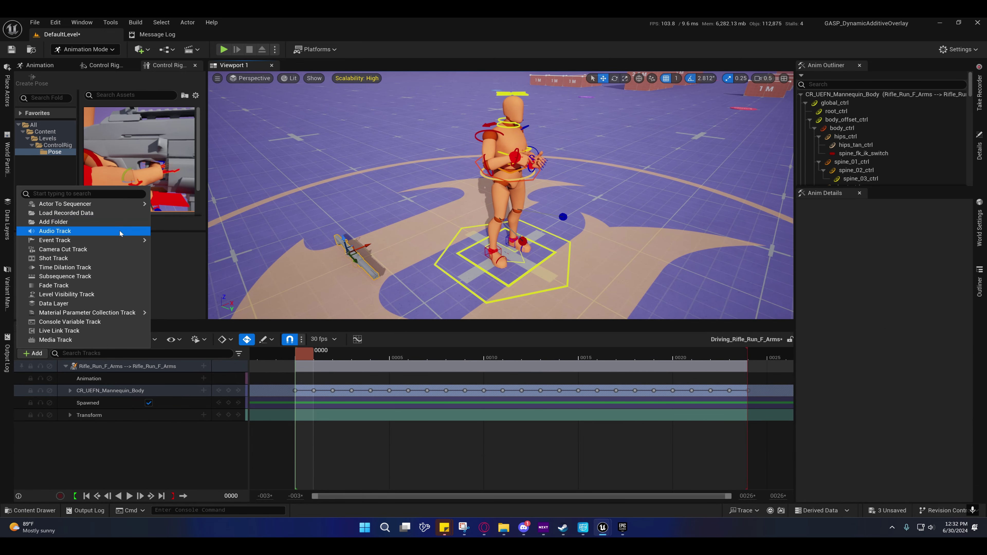
mouse_move(136, 203)
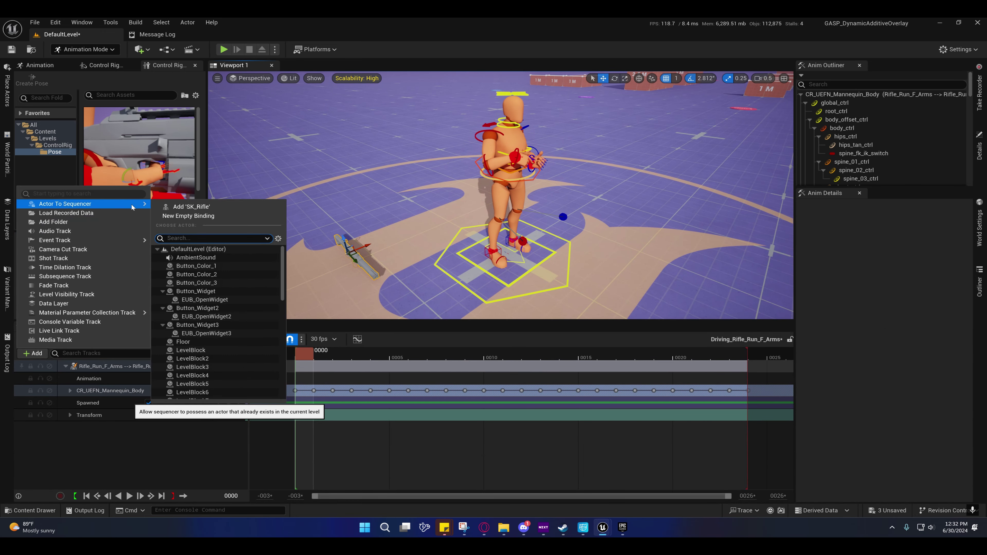
click(203, 208)
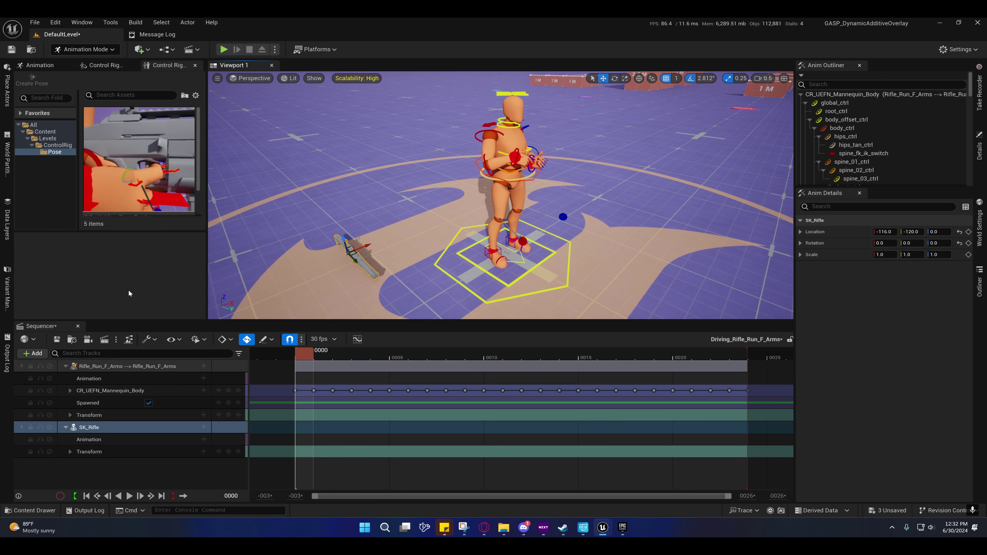
- Attach SK_Rifle to the weapon_r bone of Rifle_Run_F_Arms and extend the attachment past the end of the playback range
click(203, 426)
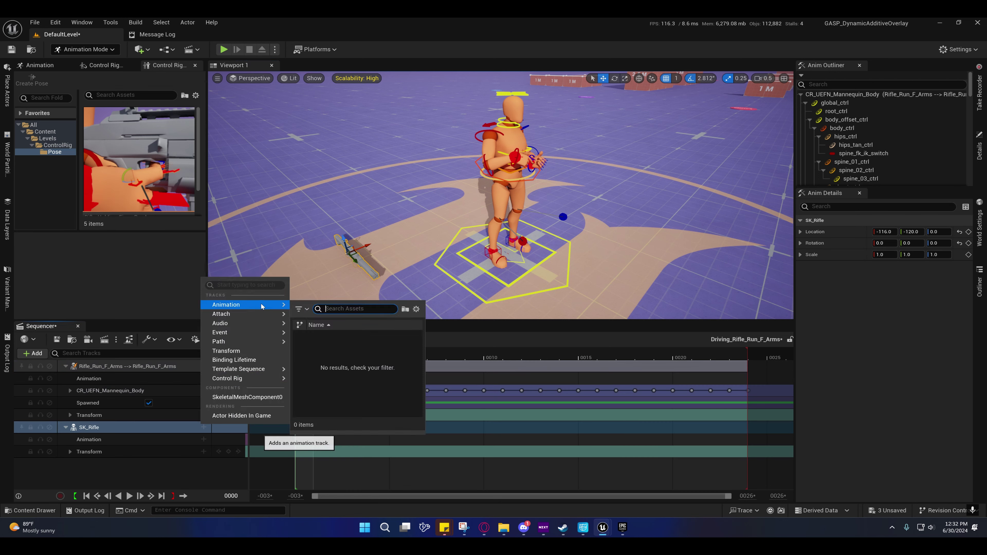
mouse_move(283, 316)
click(337, 336)
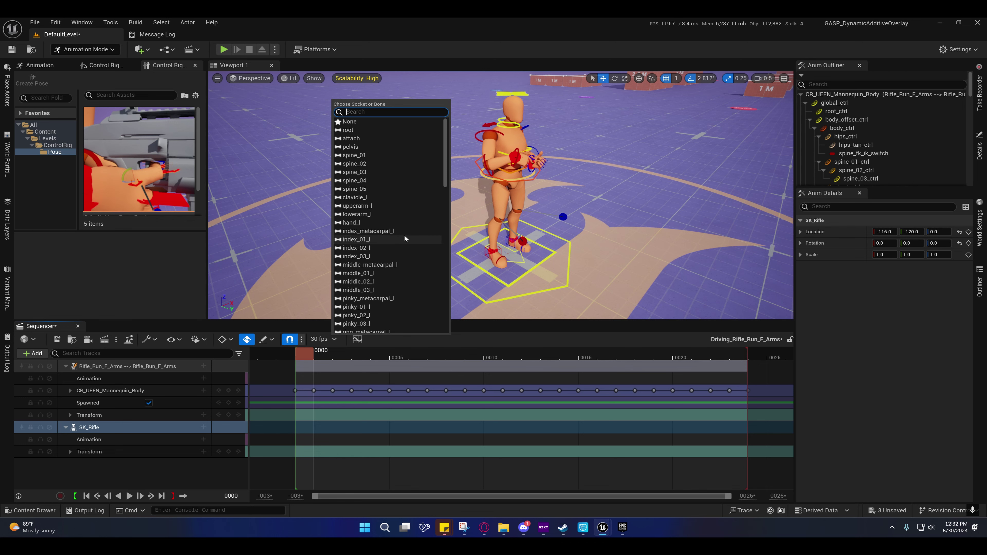
text(weap)
click(360, 130)
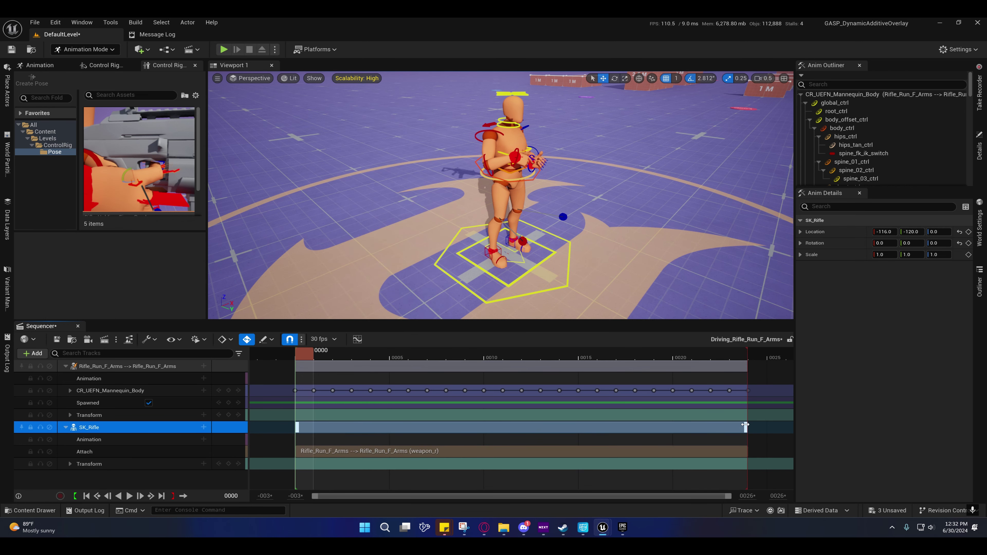
drag(749, 423, 759, 427)
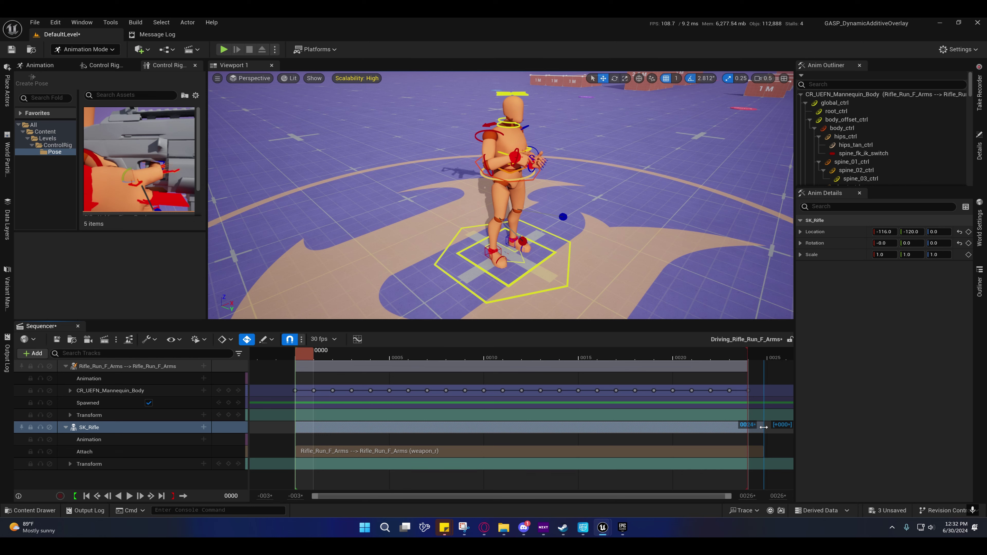
- Add an additive section to the CR_UEFN_Mannequin_Body control rig track
click(112, 393)
right_click(111, 394)
mouse_move(204, 191)
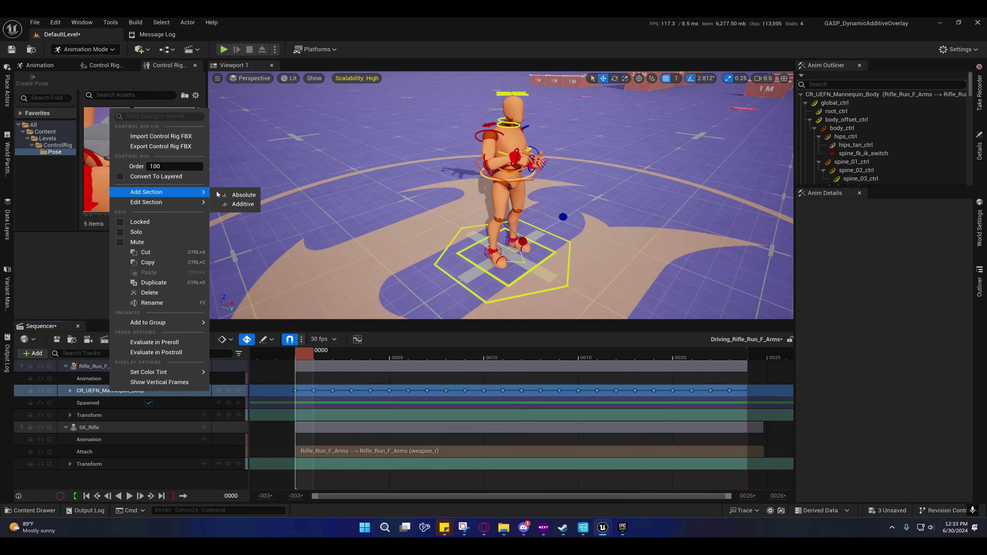
click(242, 204)
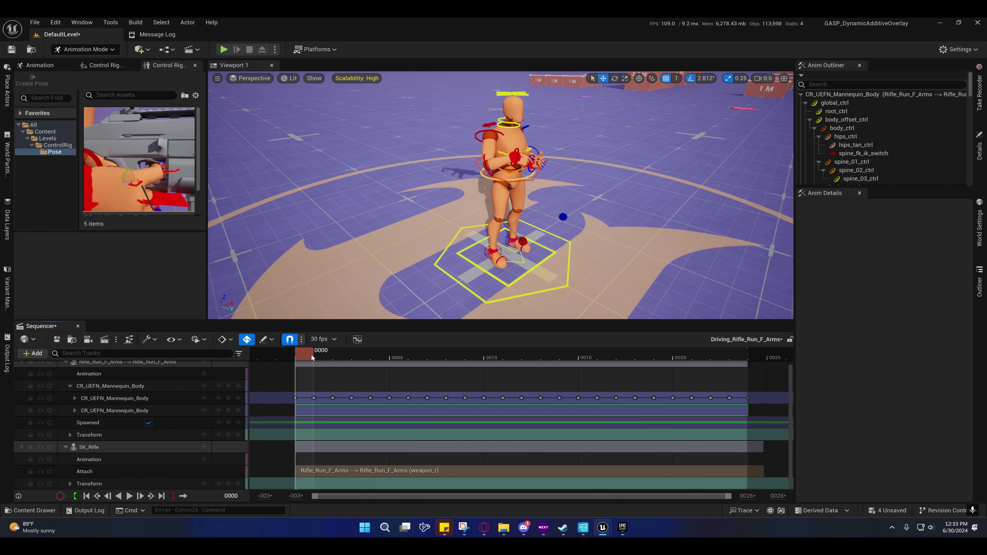
- Reset the location of SK_Rifle to 0, 0, 0 so it sits on the mannequin's weapon bone
mouse_move(500, 195)
right_down()
mouse_move(412, 196)
mouse_move(488, 194)
right_up()
click(89, 446)
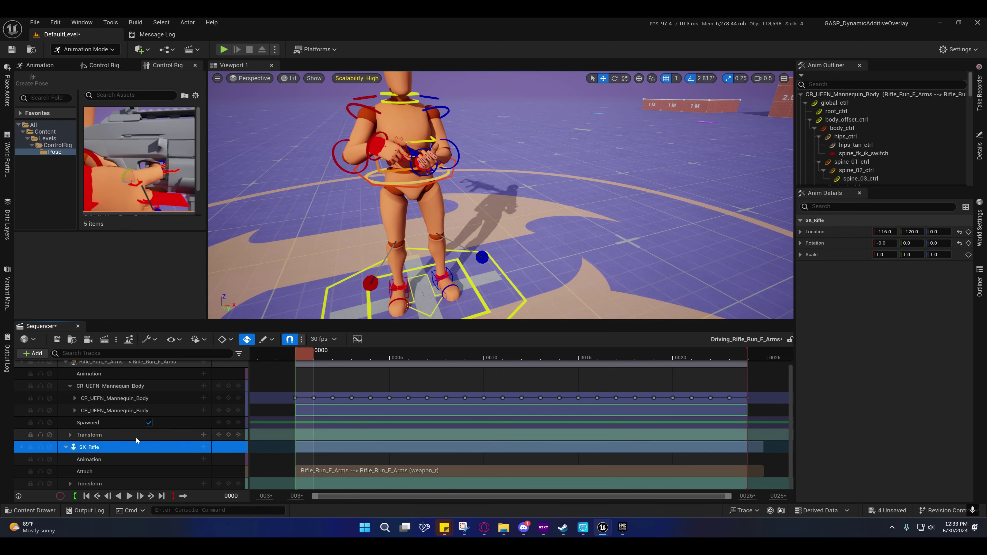
click(959, 232)
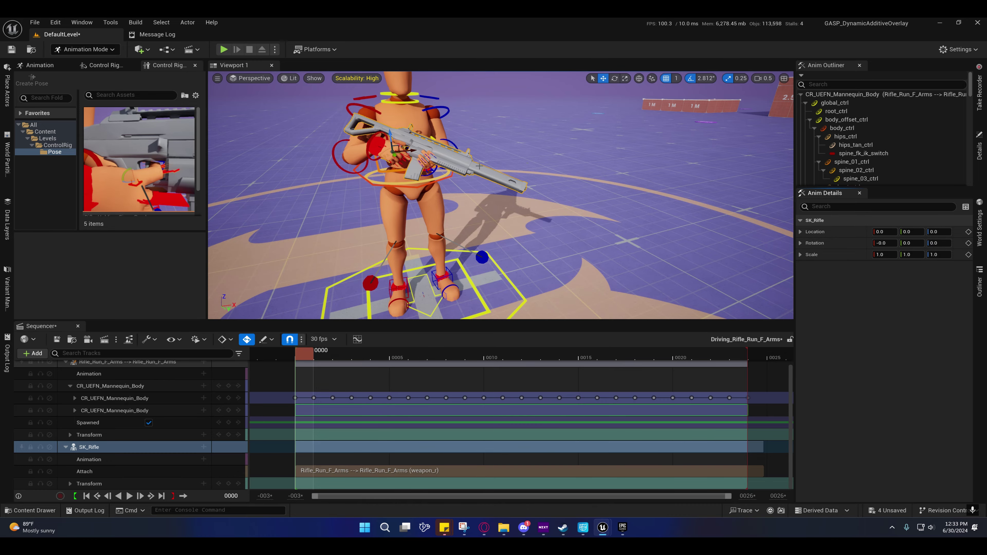
- Examine from several angles how the attached rifle sits in the mannequin's hands
key(w)
right_drag(453, 177, 501, 183)
scroll(454, 178, down, 2)
key(s)
scroll(400, 152, down, 2)
key(a)
key(s)
right_drag(412, 177, 474, 178)
key(a)
scroll(439, 176, up, 1)
key(s)
- In the base control rig section, delete the global_ctrl switch keys after frame 0, from arm_l_fk_ik_switch through Constrain_Hand_G
click(75, 398)
scroll(111, 412, down, 10)
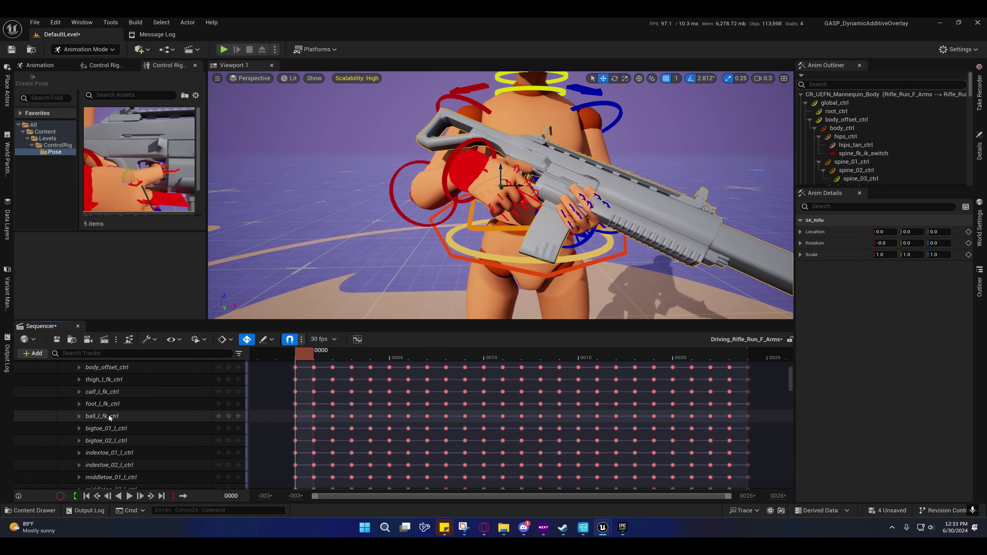
scroll(111, 412, up, 10)
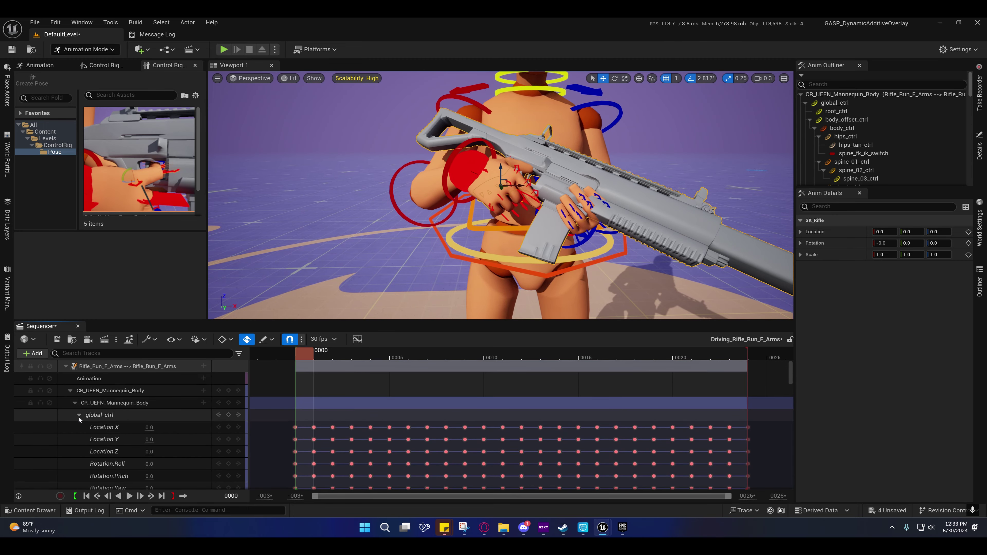
scroll(152, 415, down, 9)
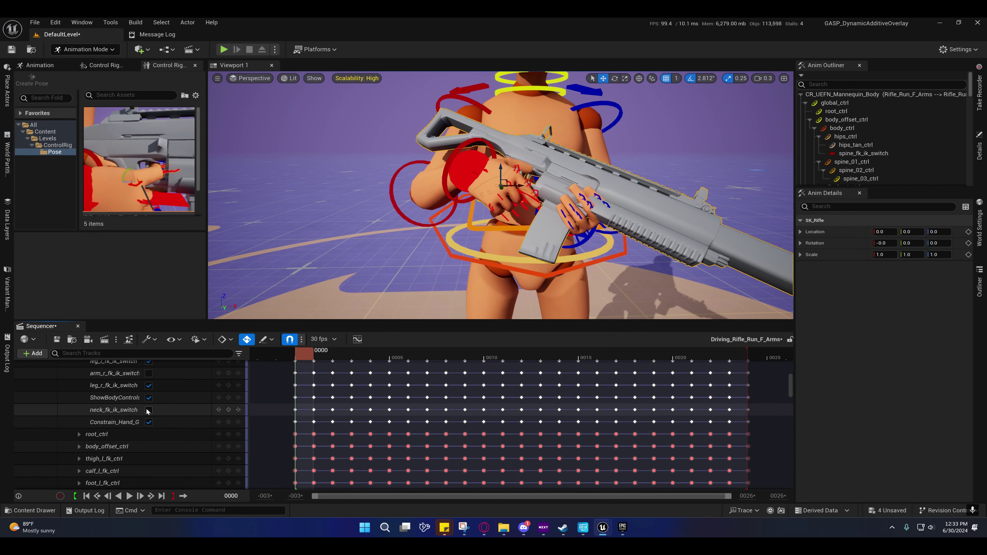
scroll(148, 411, up, 1)
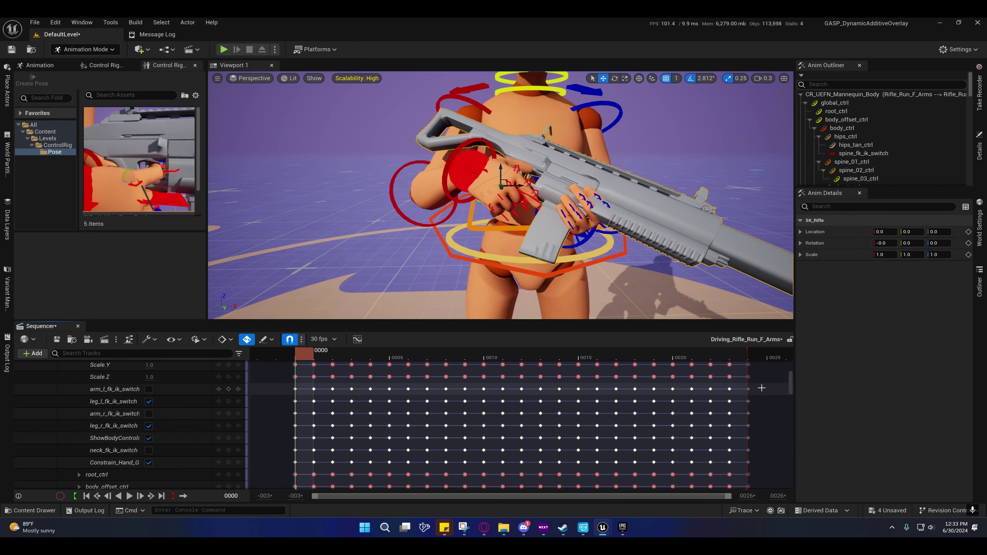
drag(761, 388, 306, 466)
key(Delete)
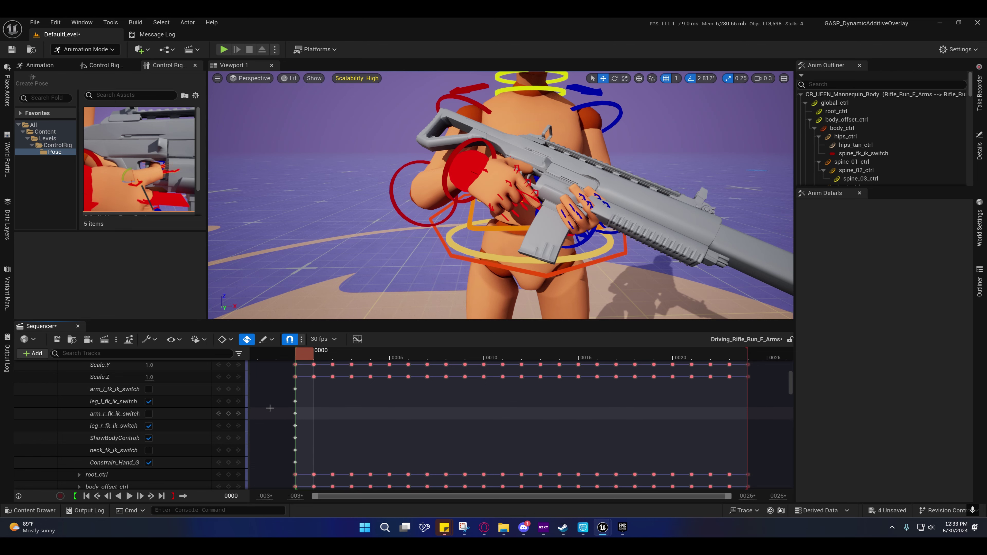
- Enable arm_l_fk_ik_switch and arm_r_fk_ik_switch on global_ctrl to put both arms in IK
click(149, 389)
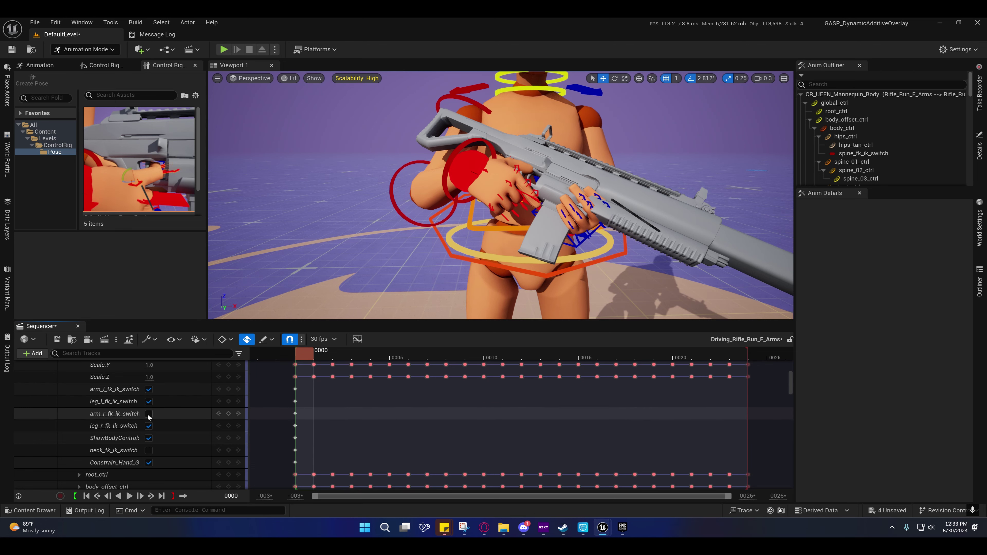
click(148, 414)
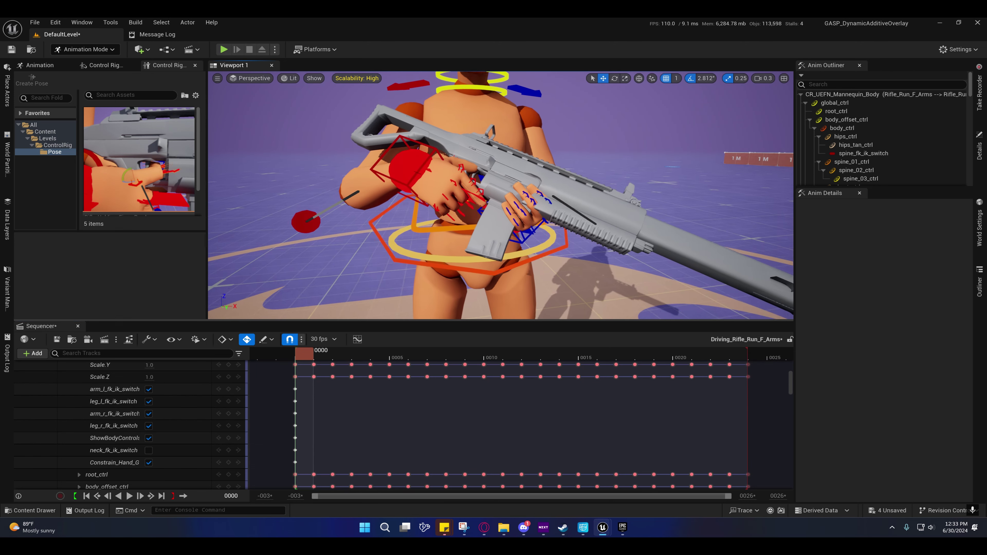
right_drag(500, 195, 490, 188)
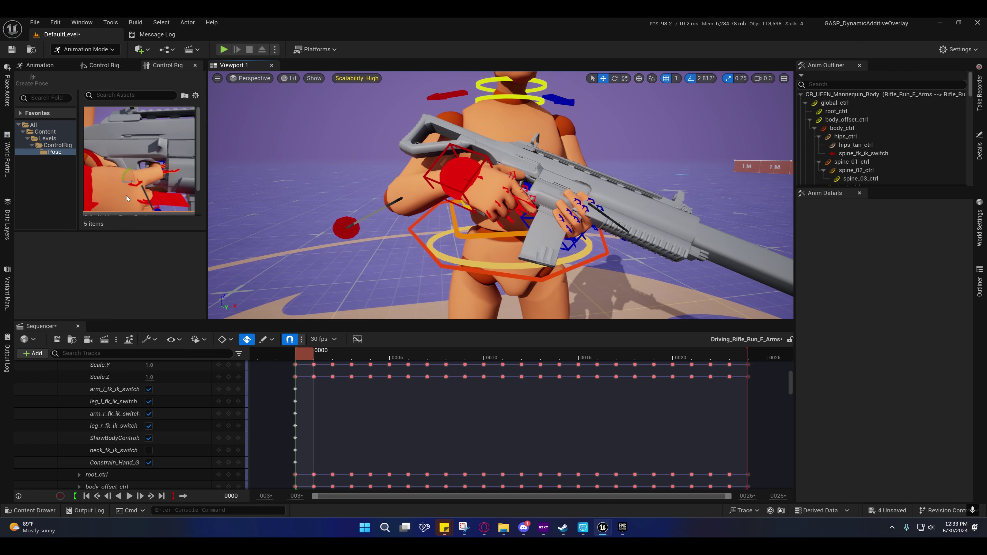
- Choose the saved rifle-holding pose with eight controls and select its matching controls in the additive control rig section
scroll(135, 197, down, 4)
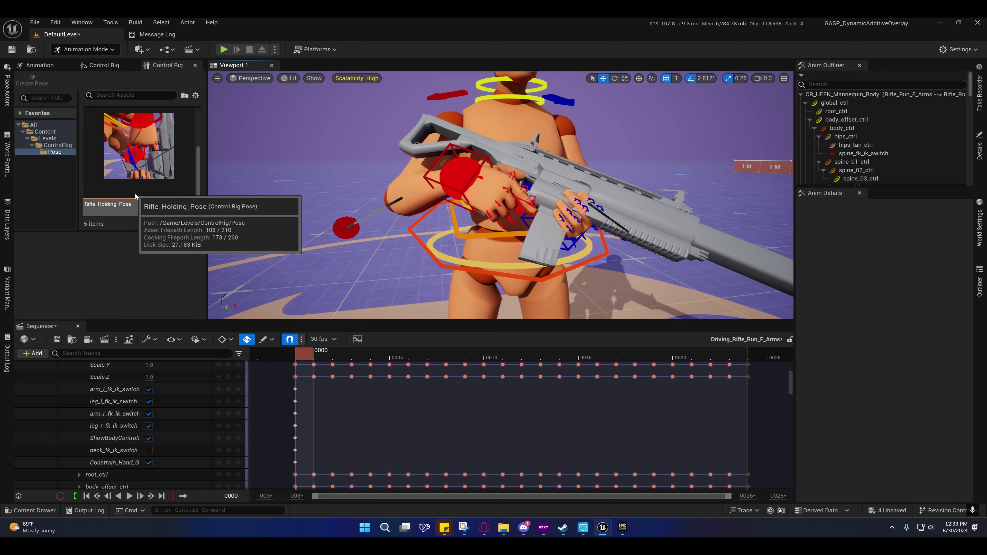
scroll(132, 194, up, 2)
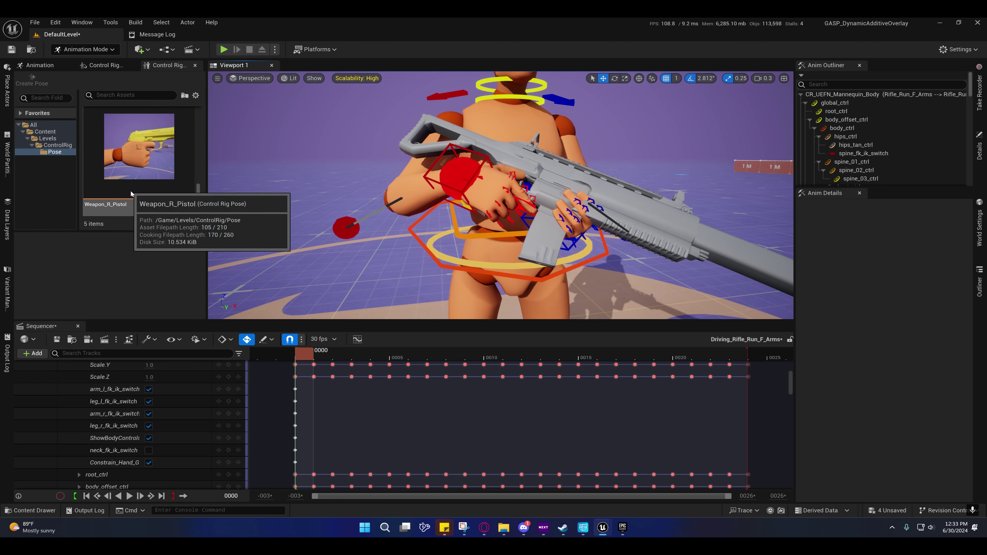
scroll(134, 196, down, 2)
scroll(136, 198, up, 2)
click(138, 201)
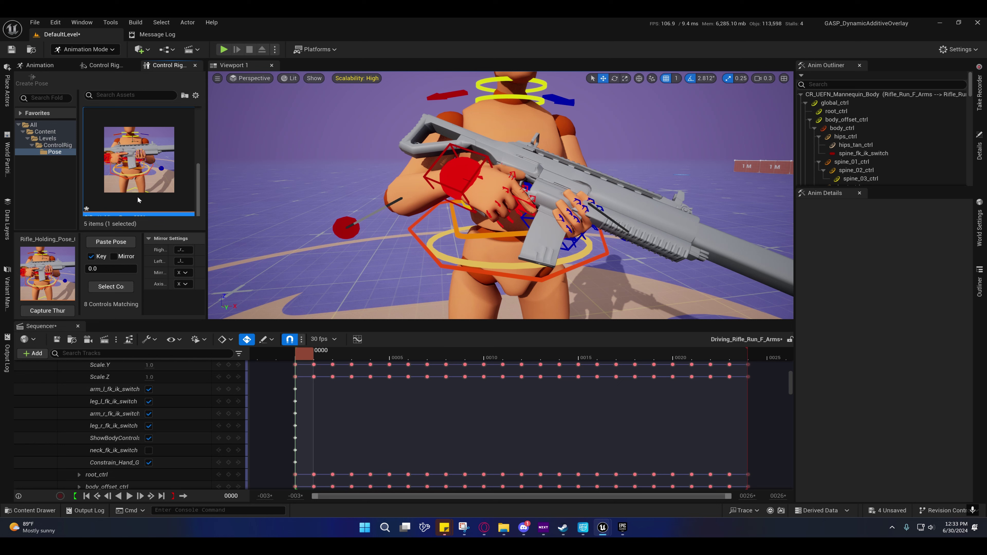
click(113, 286)
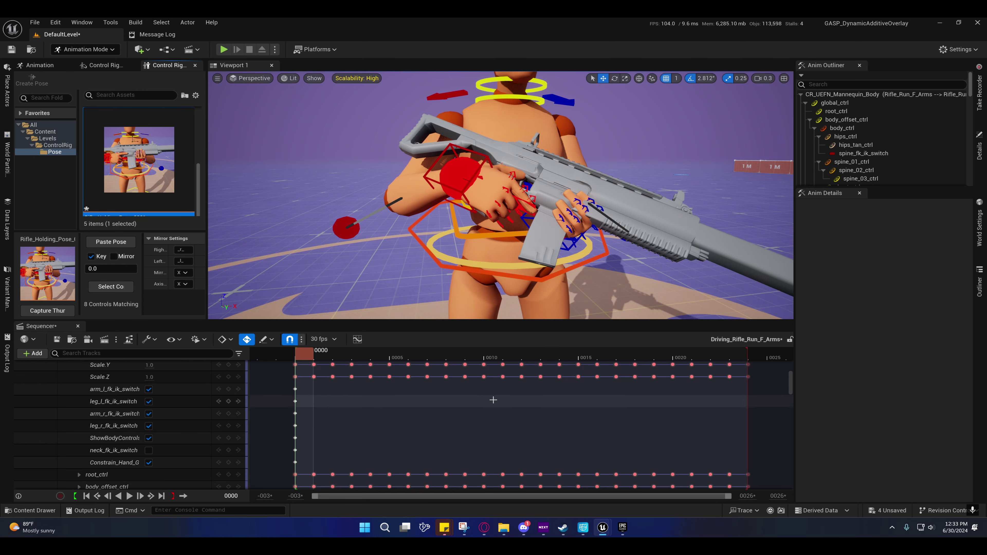
drag(790, 383, 792, 362)
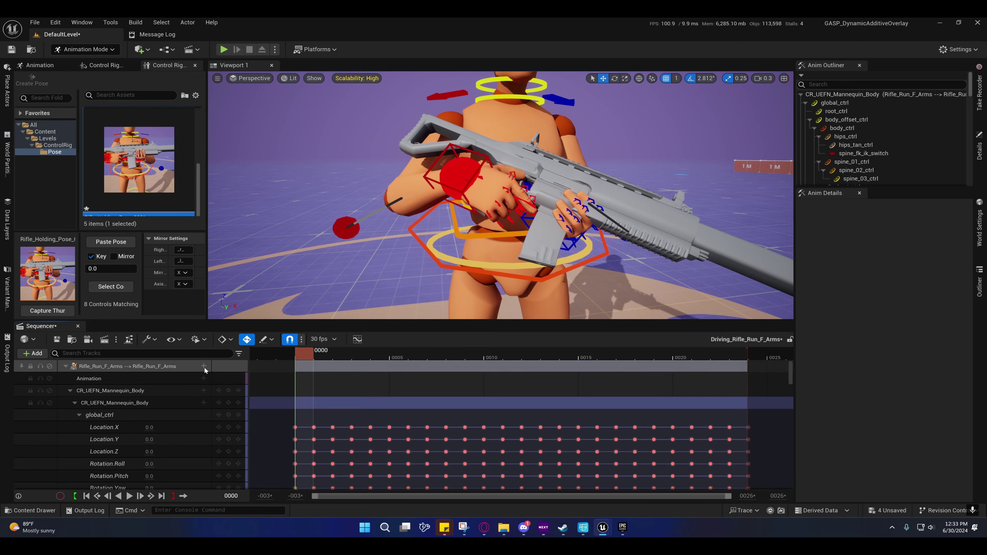
click(75, 403)
click(97, 415)
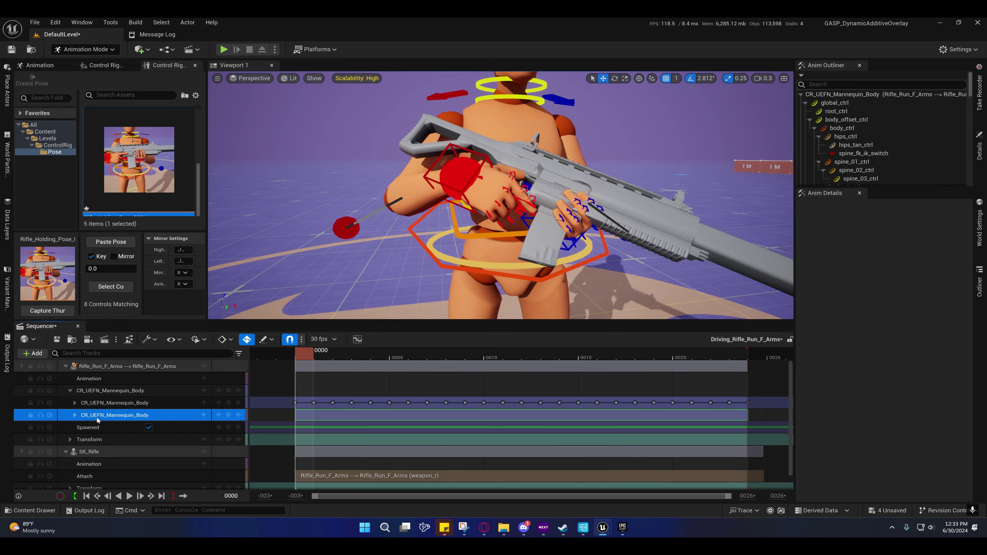
click(110, 288)
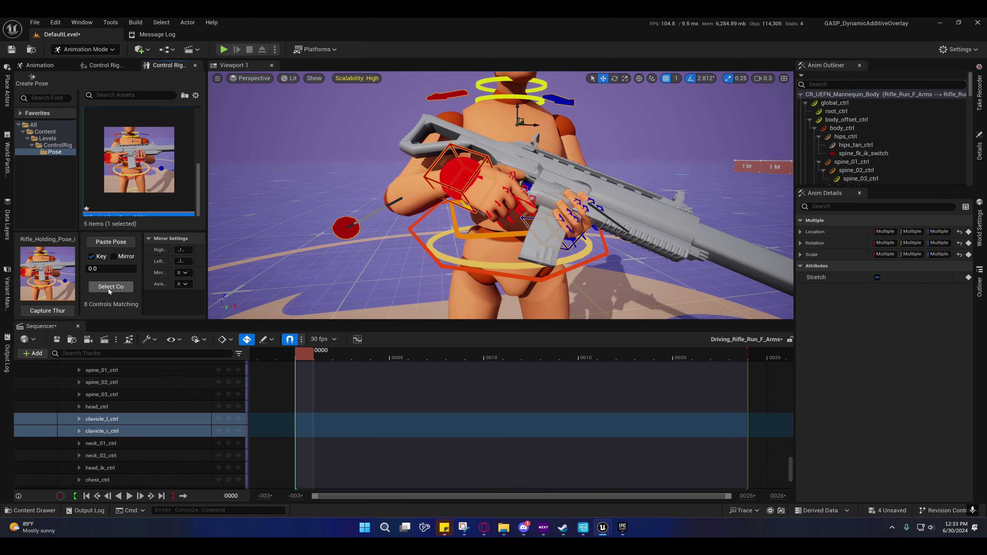
- Try pasting the rifle-holding pose onto the selected arm controls at frame 0, and undo the paste
key(d)
right_drag(500, 195, 334, 195)
scroll(466, 195, up, 2)
key(s)
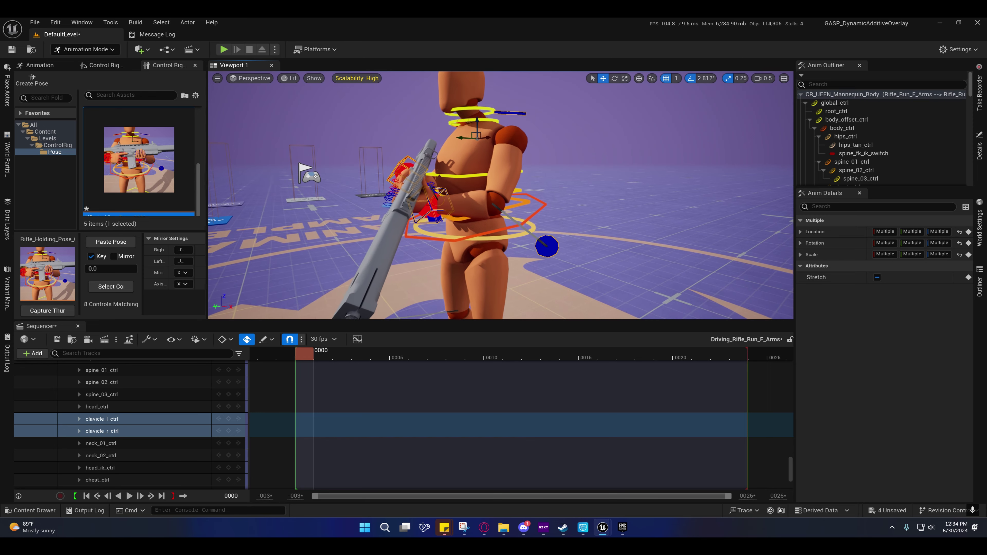
click(116, 243)
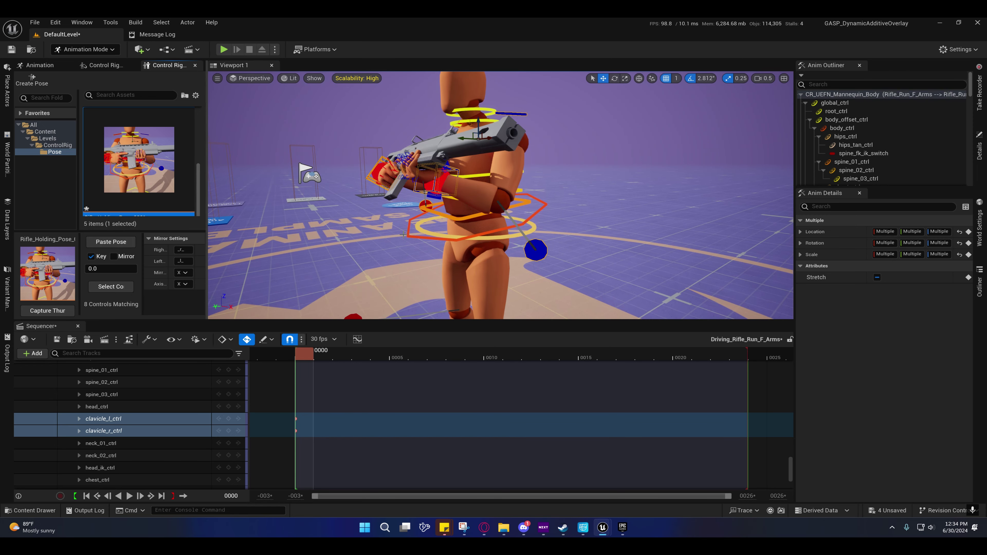
key(a)
right_drag(403, 234, 421, 234)
scroll(412, 234, down, 2)
key(s)
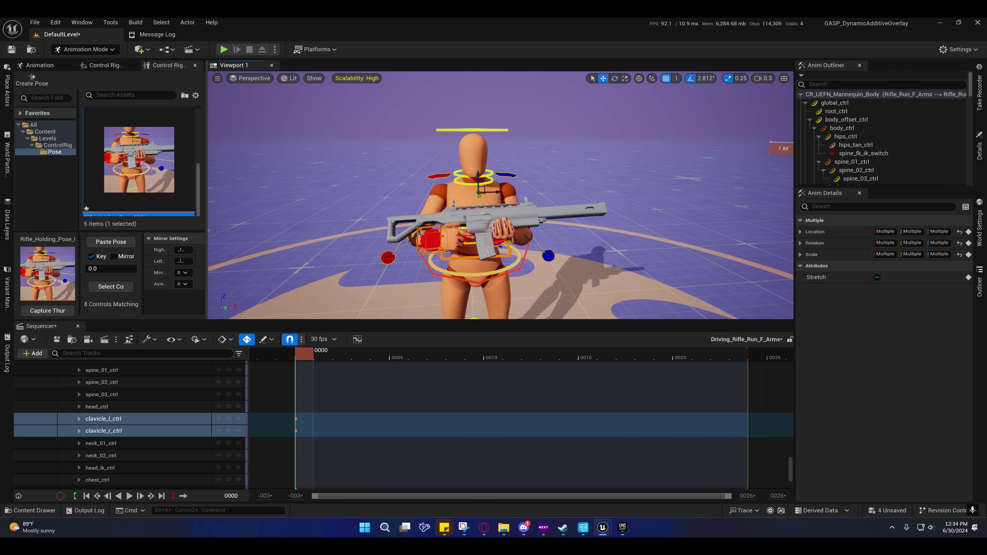
drag(309, 353, 302, 373)
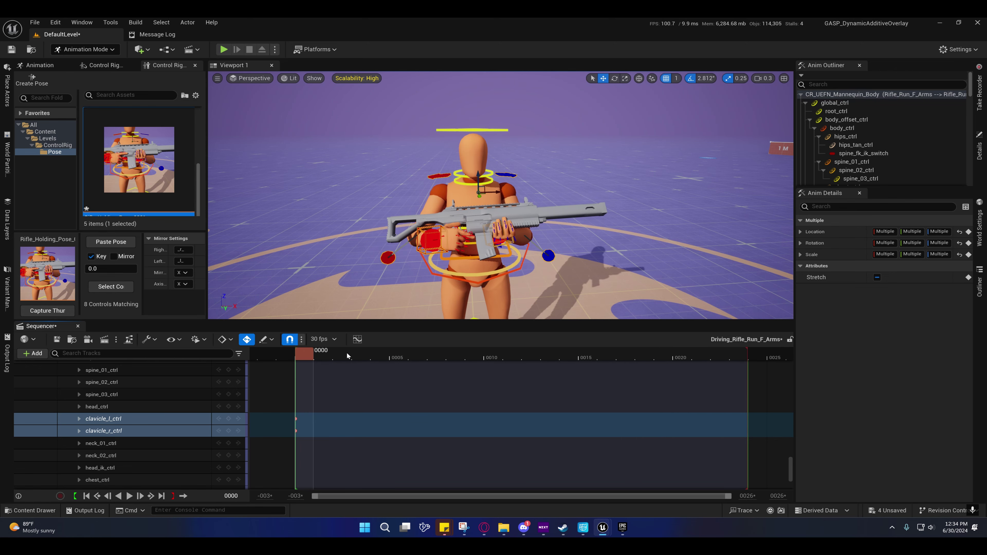
key(ctrl+z)
- Reposition hand_l_ik_ctrl in local space to about X -19.2, Y 36.4, Z -35.4, near the rifle's magazine
right_drag(497, 264, 447, 290)
scroll(377, 226, up, 5)
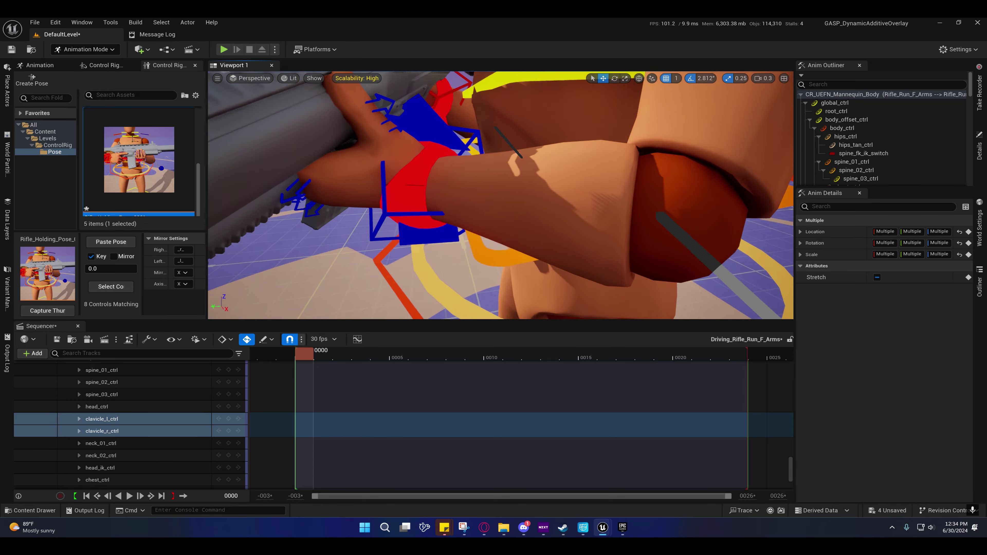
click(384, 222)
alt+drag(384, 222, 468, 130)
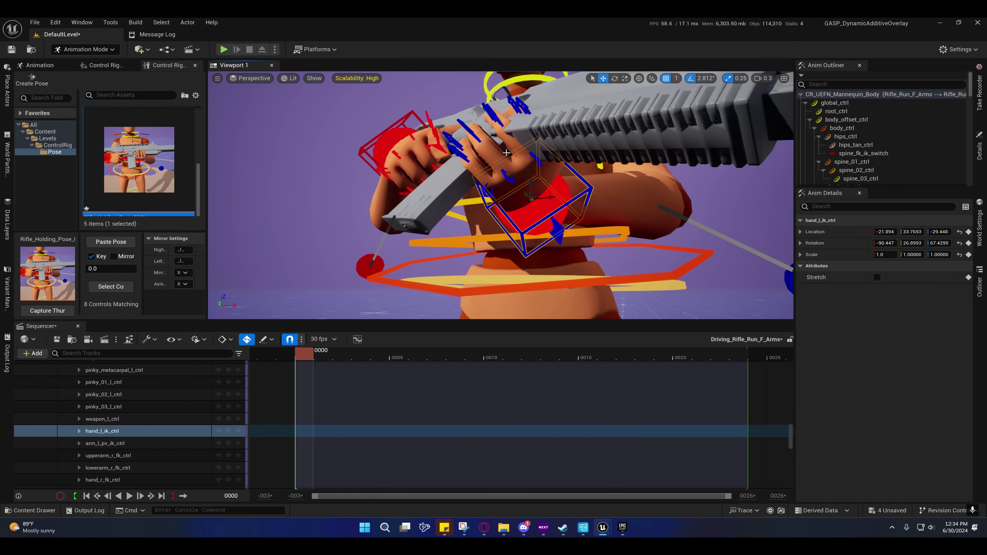
click(639, 78)
drag(544, 192, 517, 238)
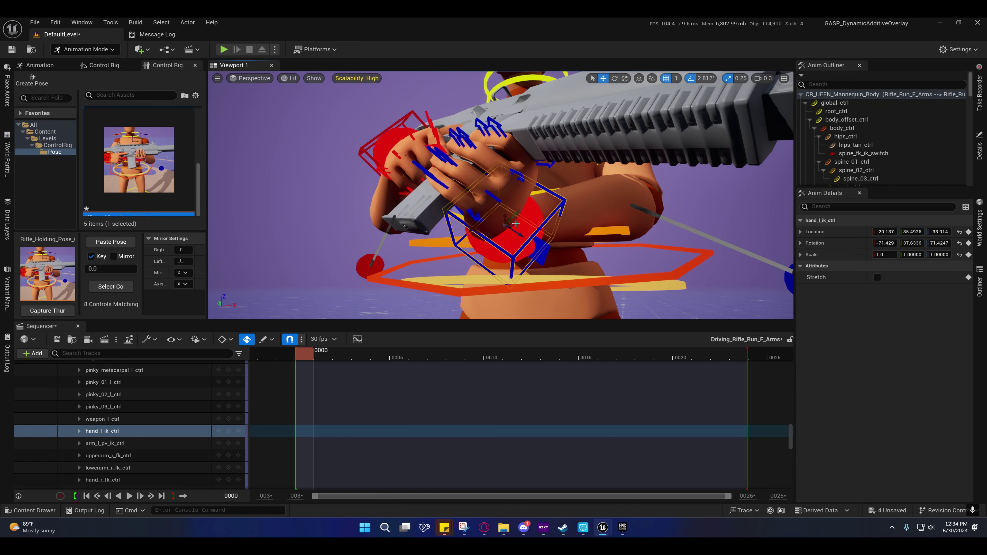
drag(514, 224, 505, 230)
- Rotate hand_l_ik_ctrl in local space to about X -136.1, Y -30.5, Z 47.0 so the left palm turns up toward the rifle
right_drag(504, 230, 345, 217)
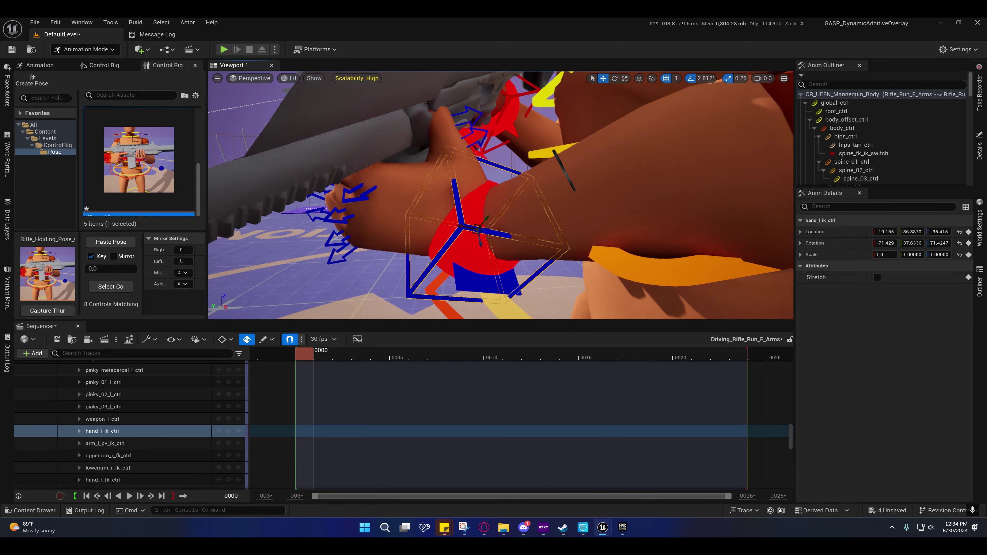
right_drag(437, 235, 652, 241)
scroll(634, 238, down, 1)
right_drag(513, 202, 493, 197)
key(e)
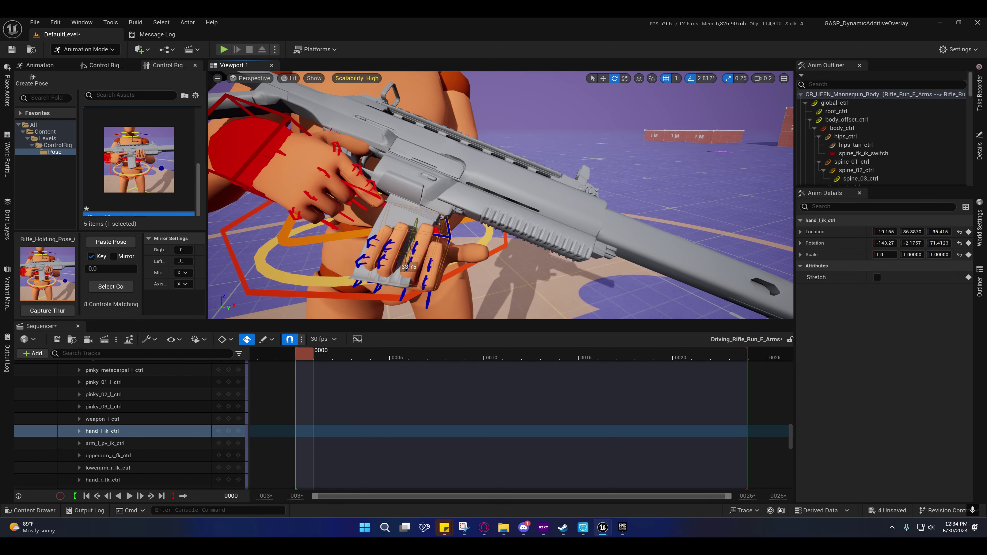
alt+drag(412, 249, 272, 233)
alt+drag(369, 210, 421, 220)
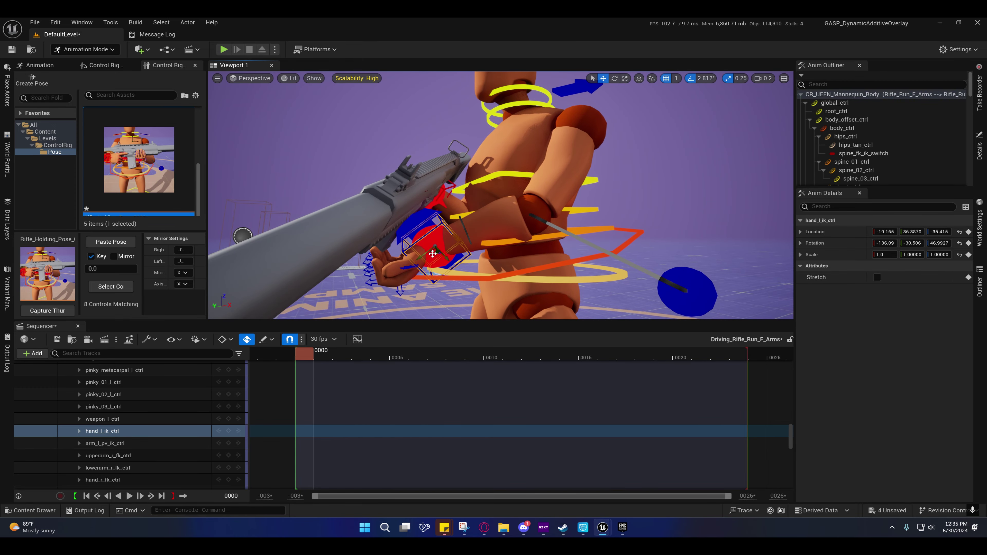
- Move hand_l_ik_ctrl up to the rifle at about X -27.2, Y 33.9, Z -26.1 and rotate it to about X -137.3, Y -32.4, Z 49.4
drag(433, 252, 590, 211)
alt+drag(408, 167, 429, 205)
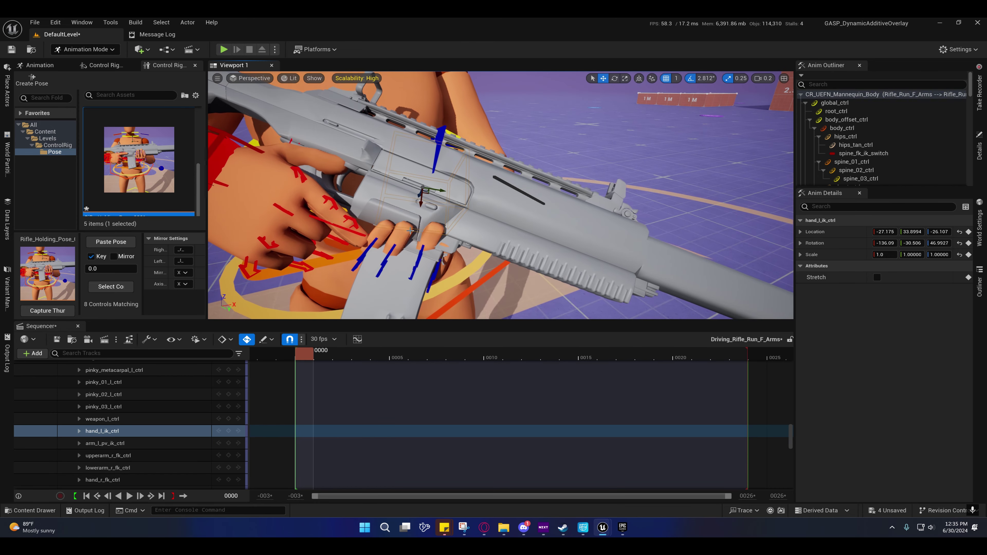
key(e)
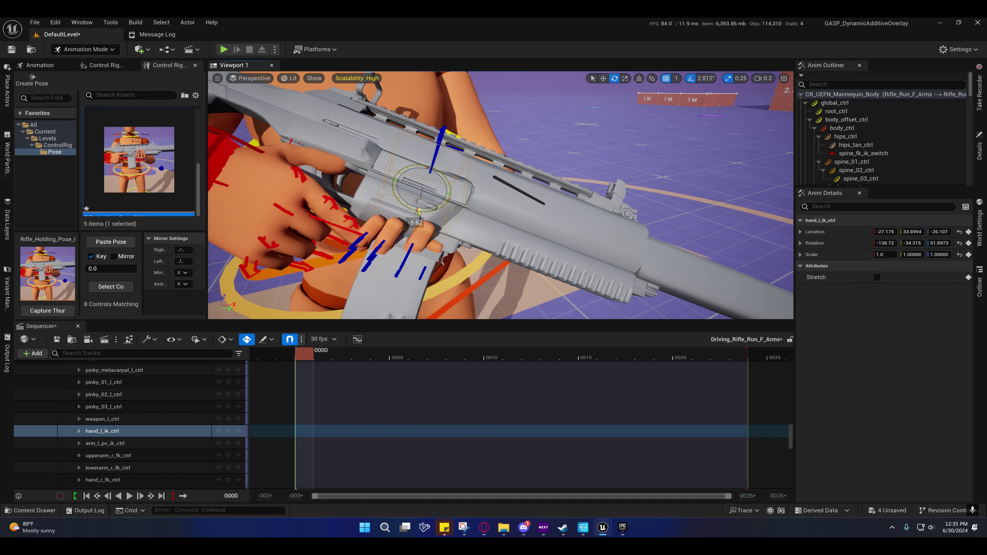
scroll(147, 186, down, 3)
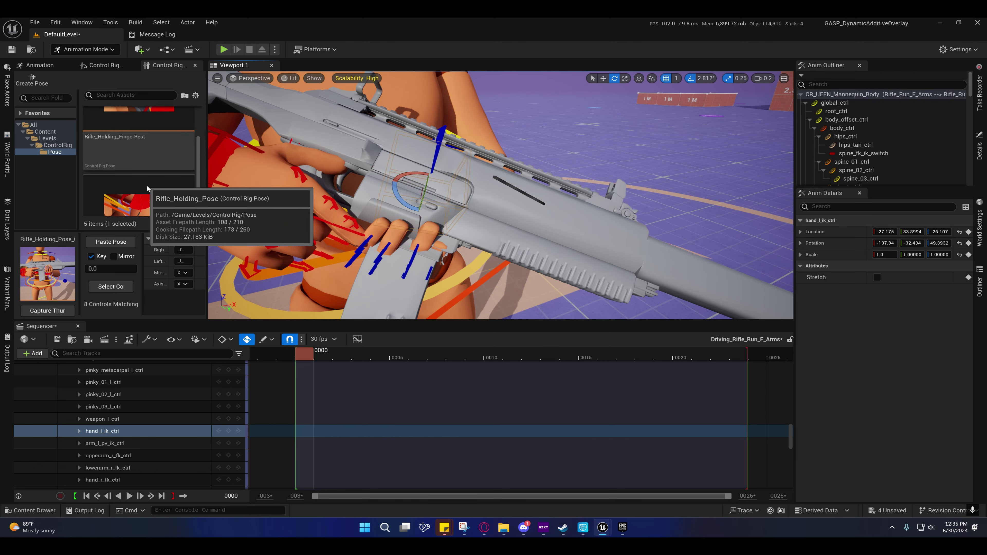
scroll(146, 186, down, 2)
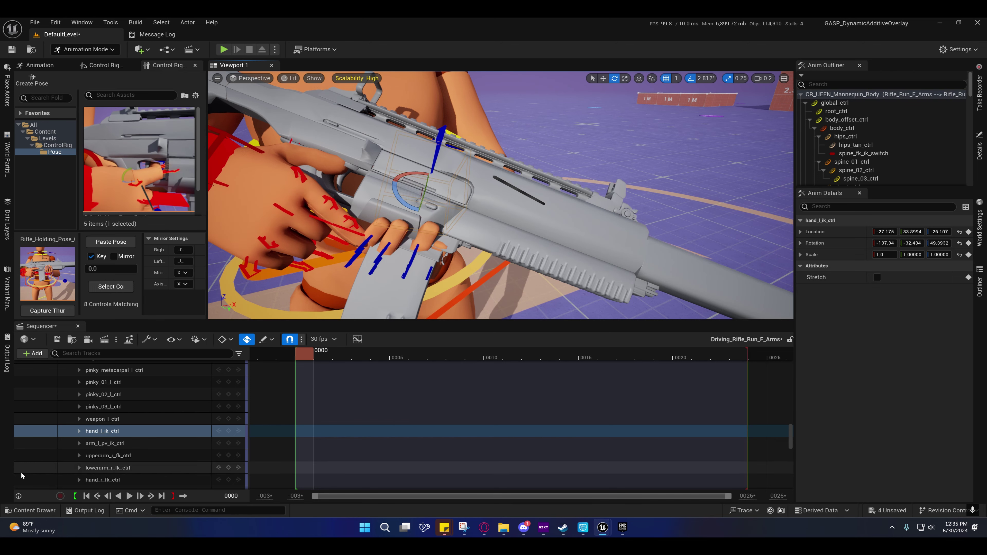
- Move hand_l_ik_ctrl forward under the rifle's handguard to about X -19.4, Y 37.0, Z -20.1
scroll(404, 237, down, 1)
key(d)
right_drag(388, 233, 365, 239)
alt+drag(456, 202, 462, 204)
key(q)
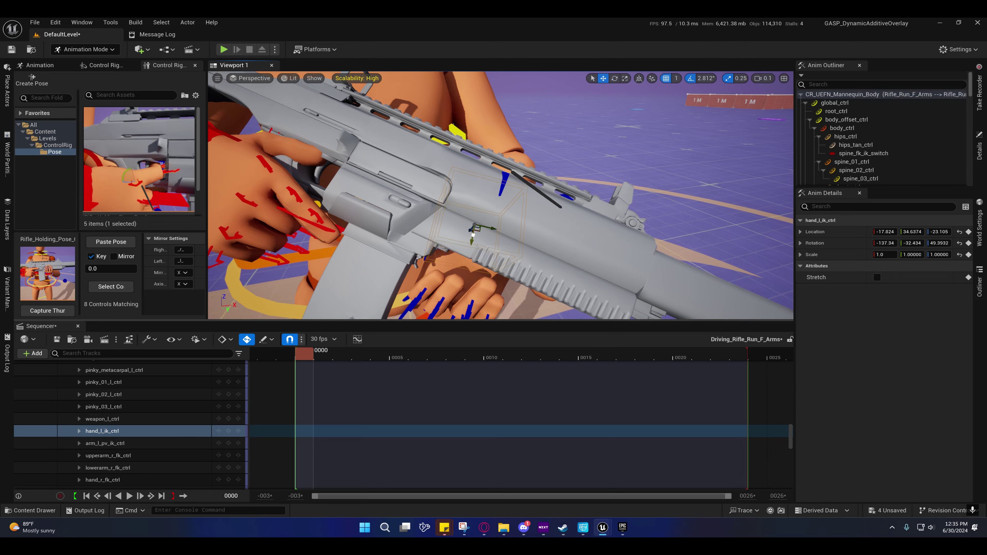
right_drag(476, 228, 486, 186)
mouse_move(508, 241)
alt+mouse_down()
mouse_move(511, 264)
mouse_move(481, 227)
mouse_move(496, 228)
alt+mouse_up()
right_drag(481, 226, 408, 256)
scroll(493, 233, up, 1)
alt+drag(408, 256, 424, 242)
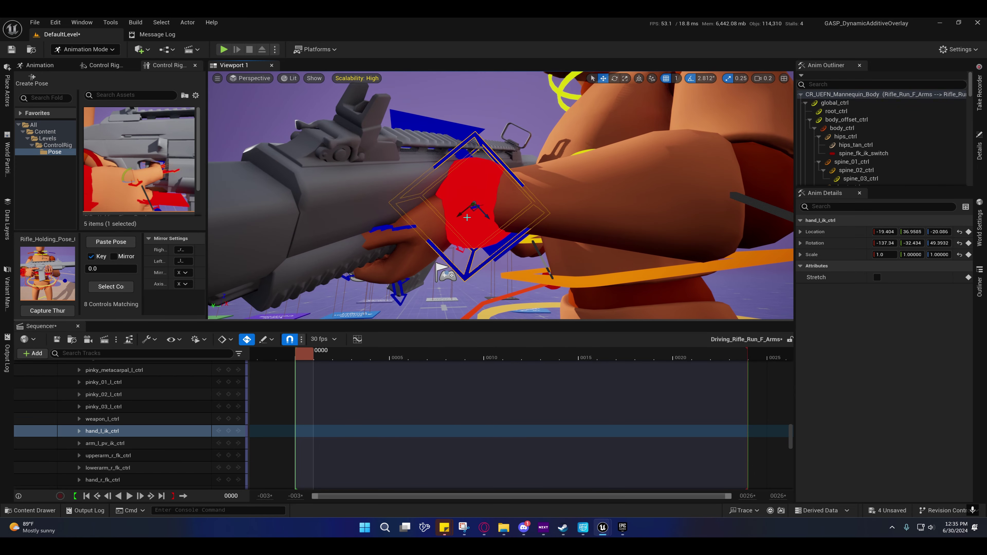
- Rotate thumb_01_l_ctrl to about X 3.4, Y 12.9, Z 35.0 so the left thumb rests along the handguard
click(482, 209)
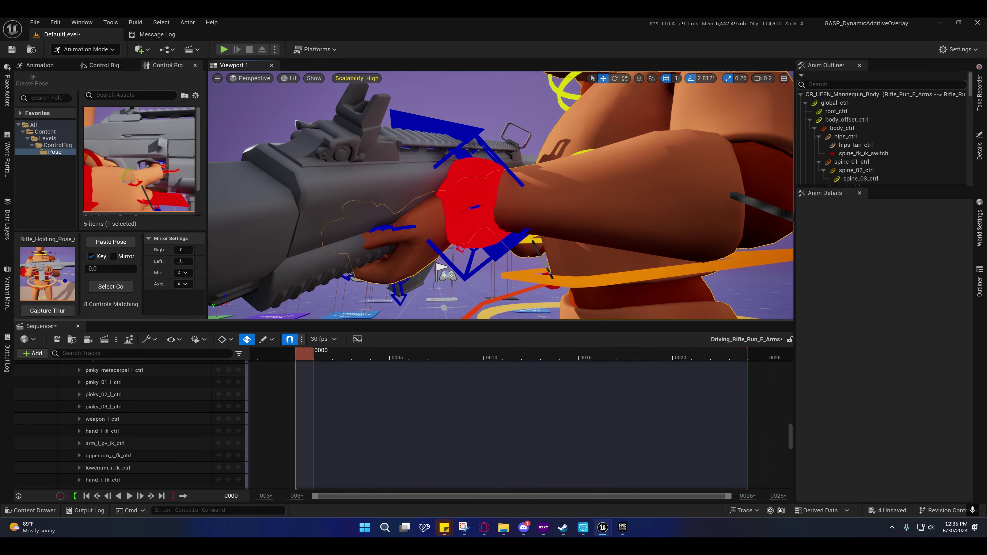
click(473, 208)
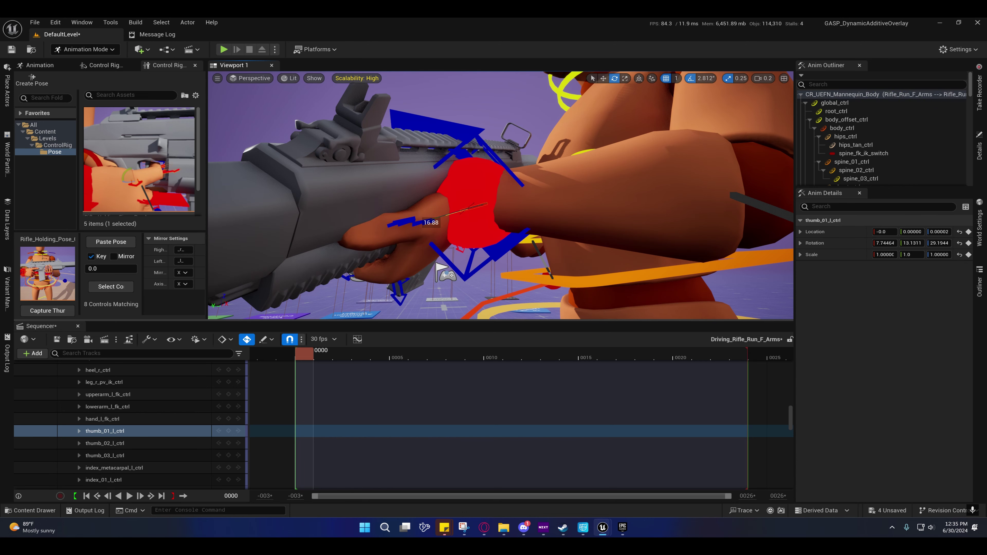
right_drag(462, 206, 533, 210)
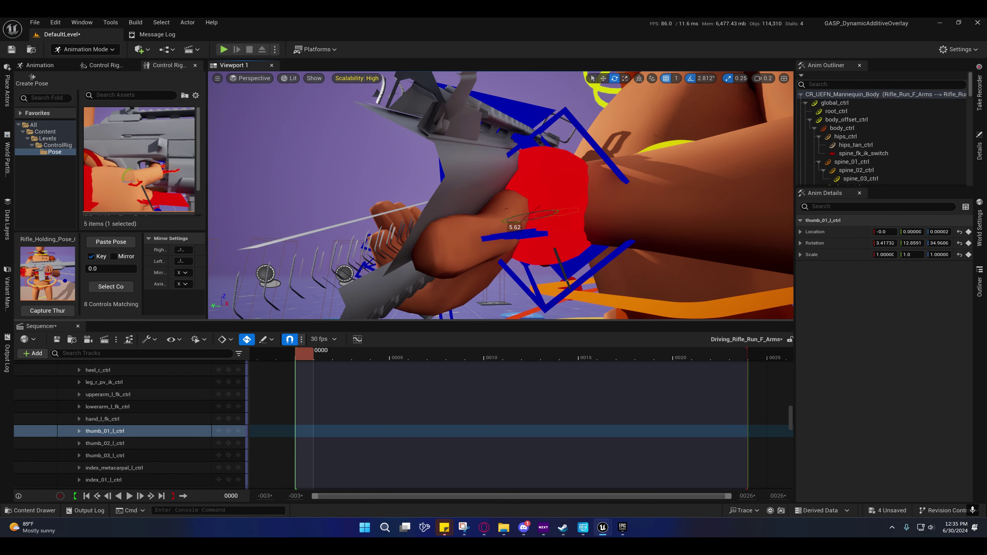
right_drag(530, 214, 495, 258)
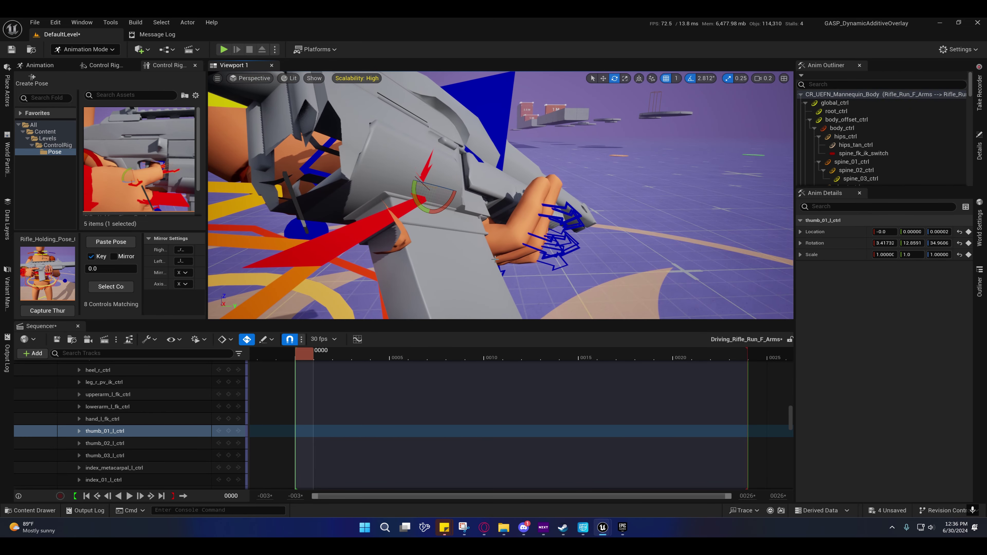
- Curl the left pinky around the handguard, rotating pinky_02_l_ctrl to about Z -38.7 and pinky_03_l_ctrl to about Z -23.6
click(527, 246)
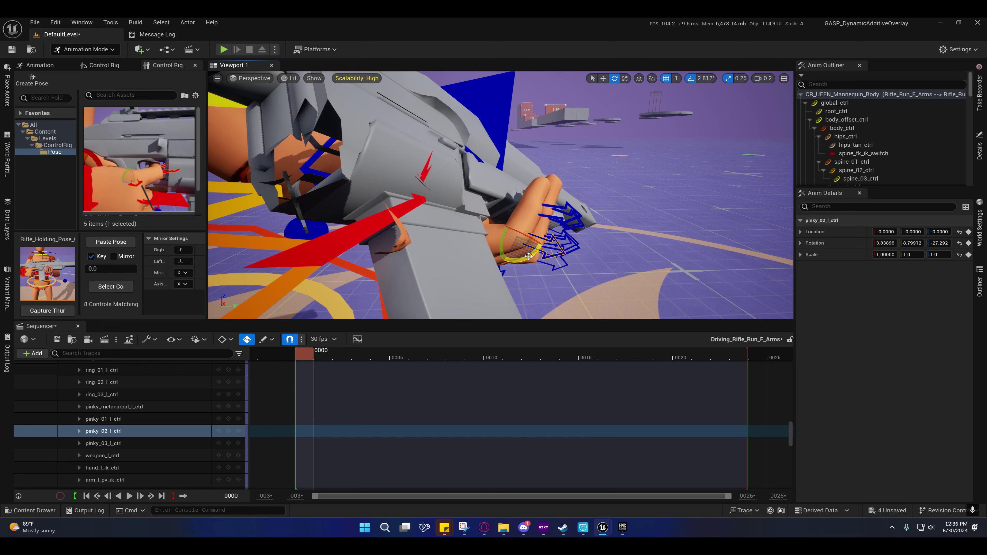
mouse_move(503, 225)
alt+mouse_down()
mouse_move(479, 227)
mouse_move(502, 225)
alt+mouse_up()
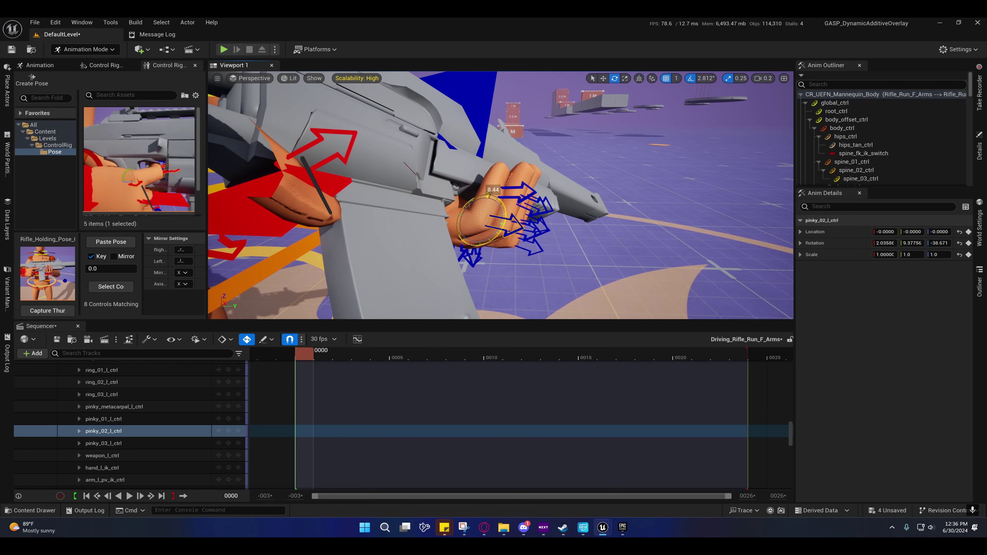
click(499, 197)
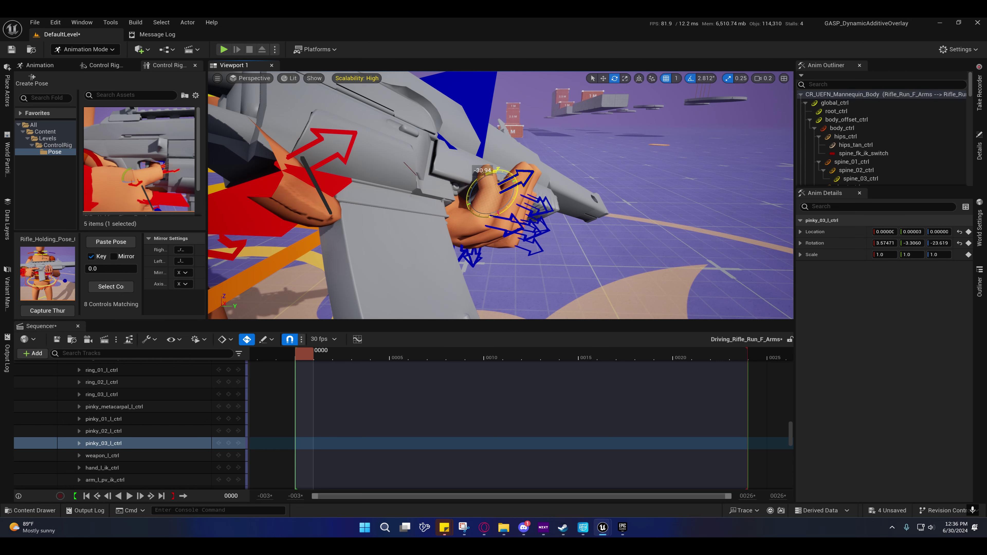
alt+drag(508, 253, 464, 186)
- Adjust the left ring and middle fingertips, rotating ring_03_l_ctrl to about Z -7.3 and middle_03_l_ctrl to about Z -15.7
click(462, 214)
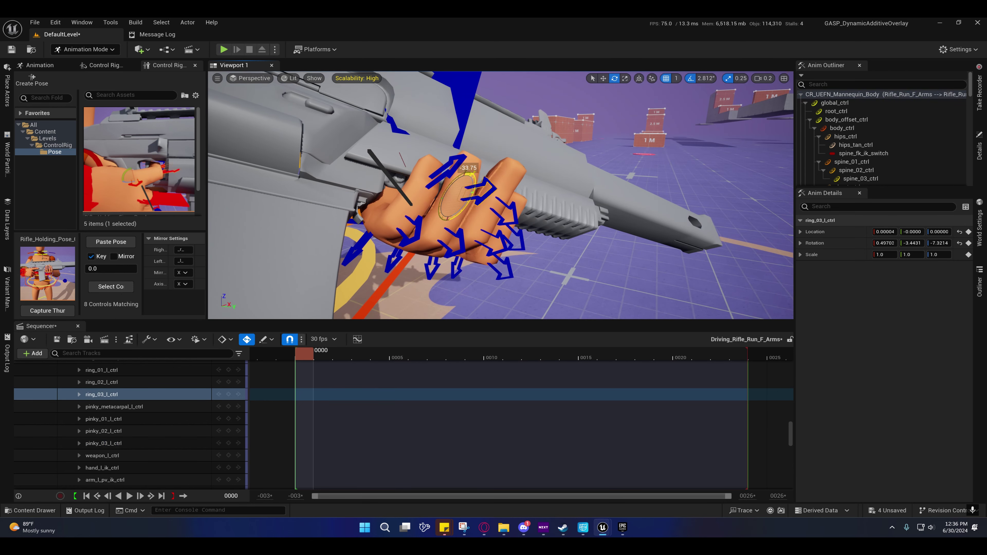
click(499, 215)
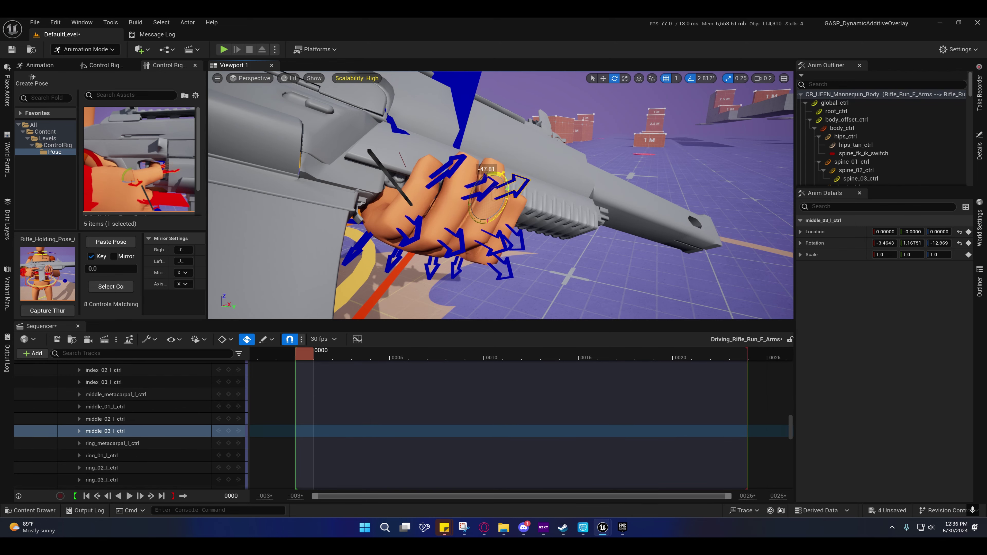
alt+drag(517, 247, 392, 277)
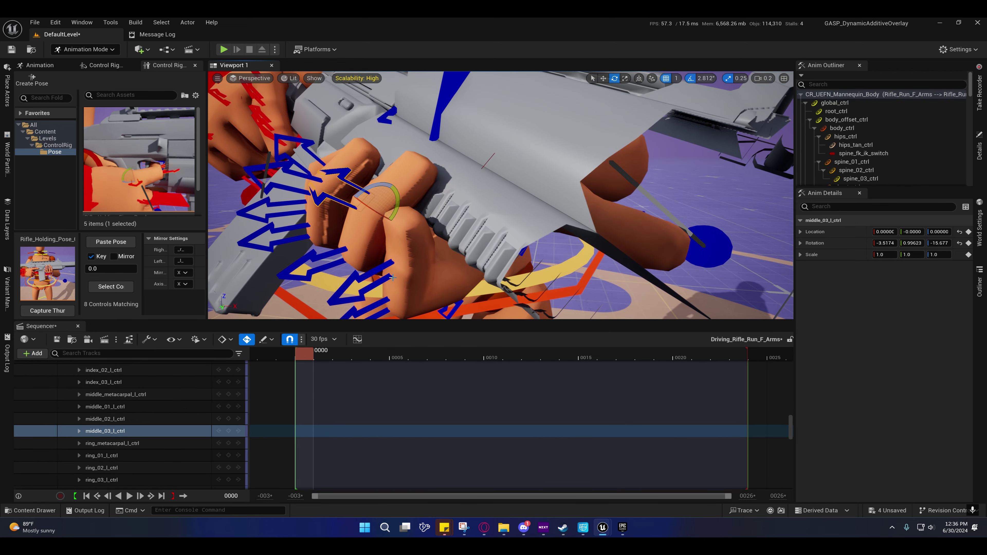
- Rotate ring_02_l_ctrl against the handguard and set index_02_l_ctrl's rotation to about Z -51.5
click(294, 239)
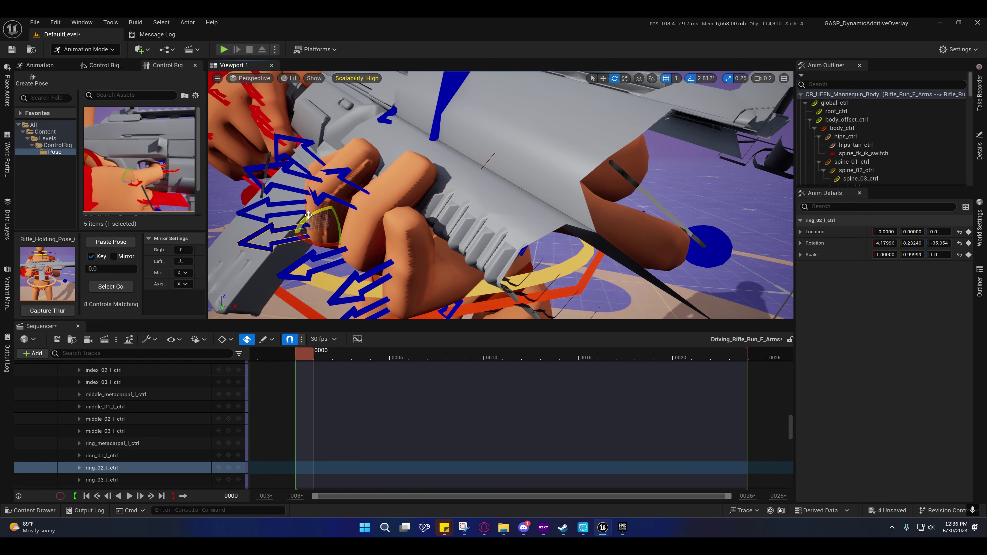
drag(308, 214, 393, 254)
click(383, 272)
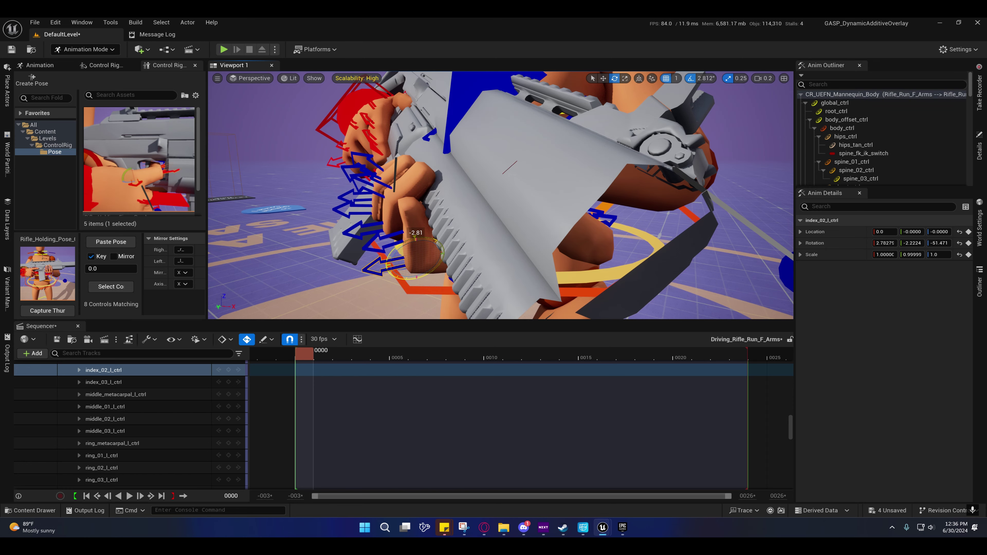
key(s)
right_drag(393, 255, 367, 249)
key(s)
- Extend the additive CR_UEFN_Mannequin_Body section's end to frame 25 and collapse its list of controls
mouse_move(303, 357)
mouse_down()
mouse_move(728, 381)
mouse_move(306, 373)
mouse_up()
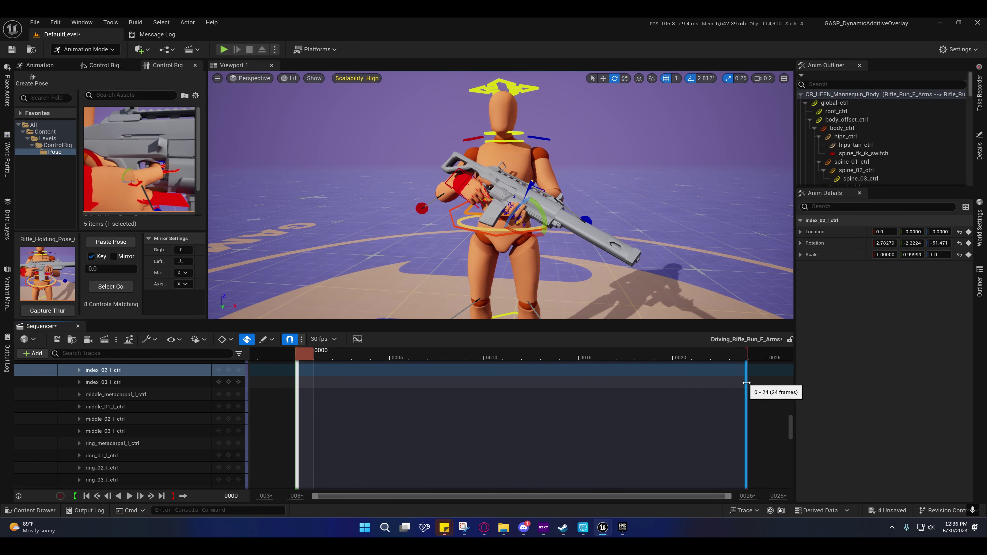
drag(748, 383, 773, 379)
scroll(176, 402, up, 5)
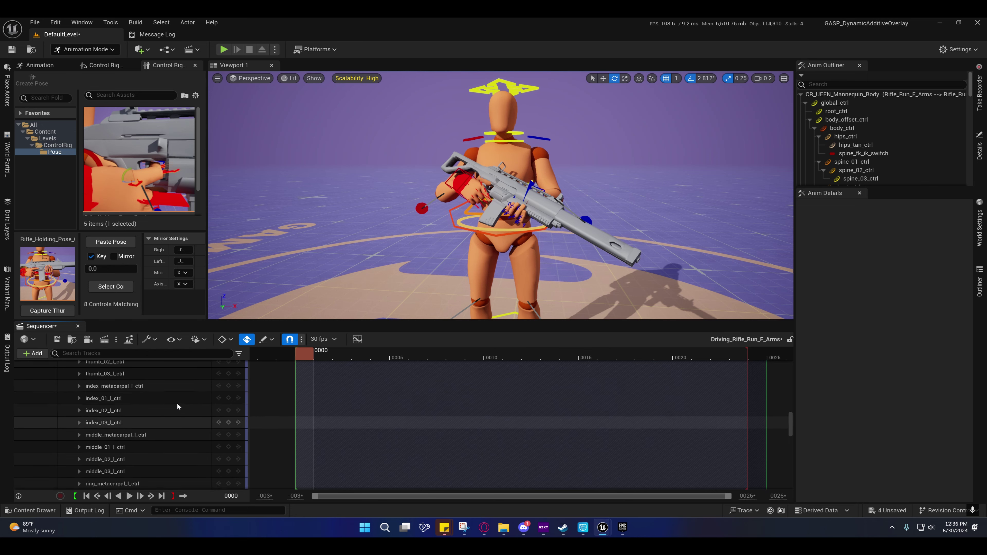
scroll(196, 408, up, 10)
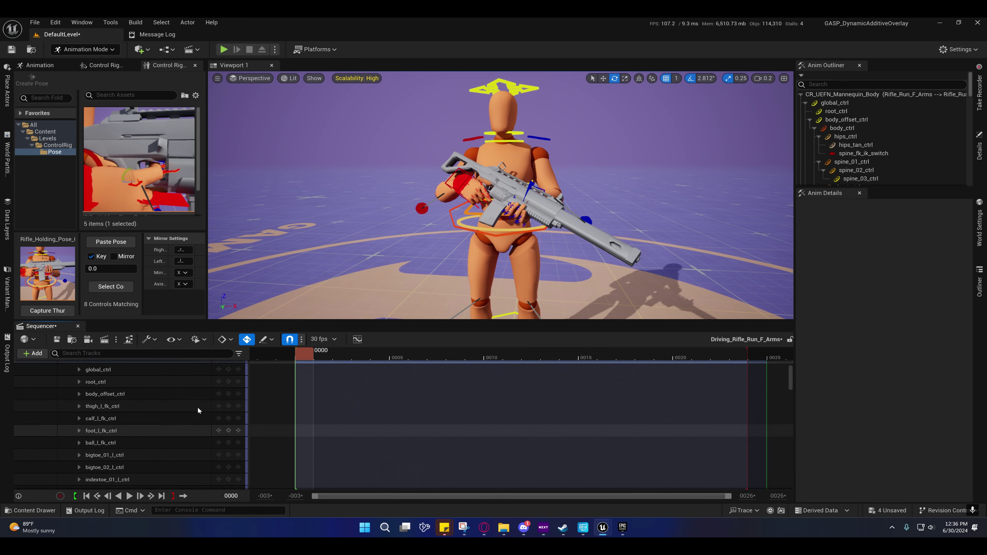
click(75, 415)
click(101, 415)
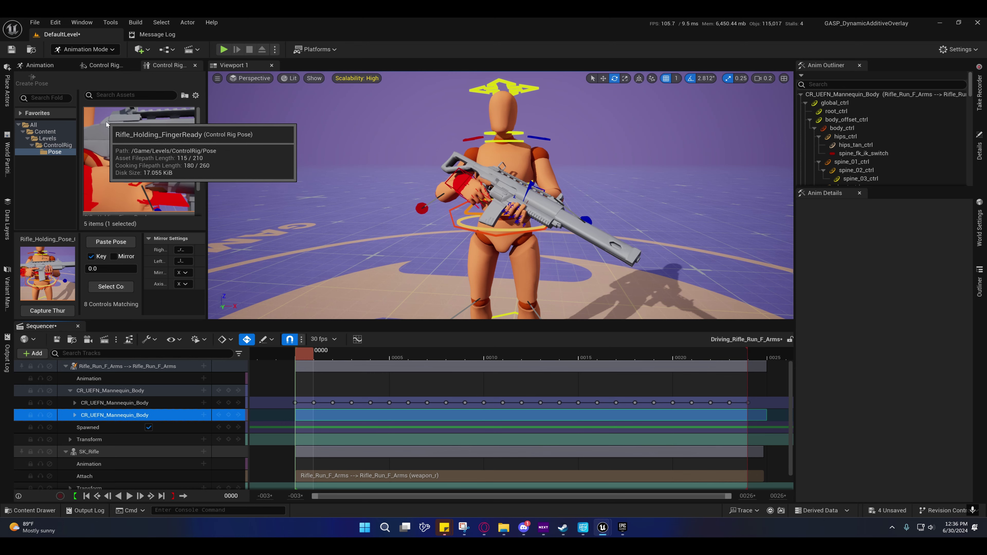
- Set up the Control Rig snapper with hand_l_ik_ctrl as the child and hand_r_ik_ctrl as the parent
click(104, 65)
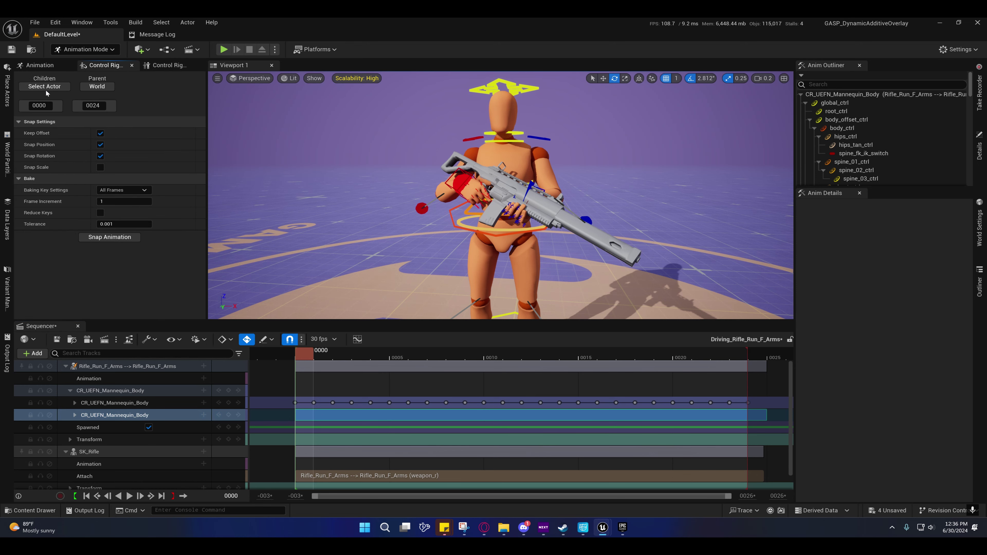
right_drag(500, 195, 408, 200)
scroll(484, 198, up, 1)
key(w)
key(d)
click(435, 159)
key(e)
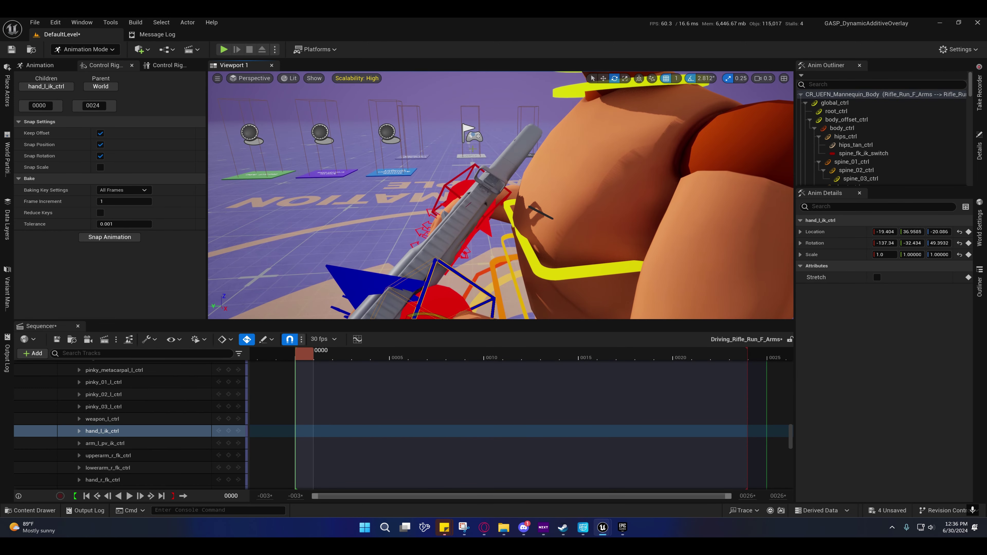
click(459, 176)
click(100, 86)
- Snap hand_l_ik_ctrl's animation to hand_r_ik_ctrl over frames 0 to 24, and scrub the timeline to check the grip
right_drag(349, 163, 447, 163)
key(s)
key(w)
key(s)
click(100, 237)
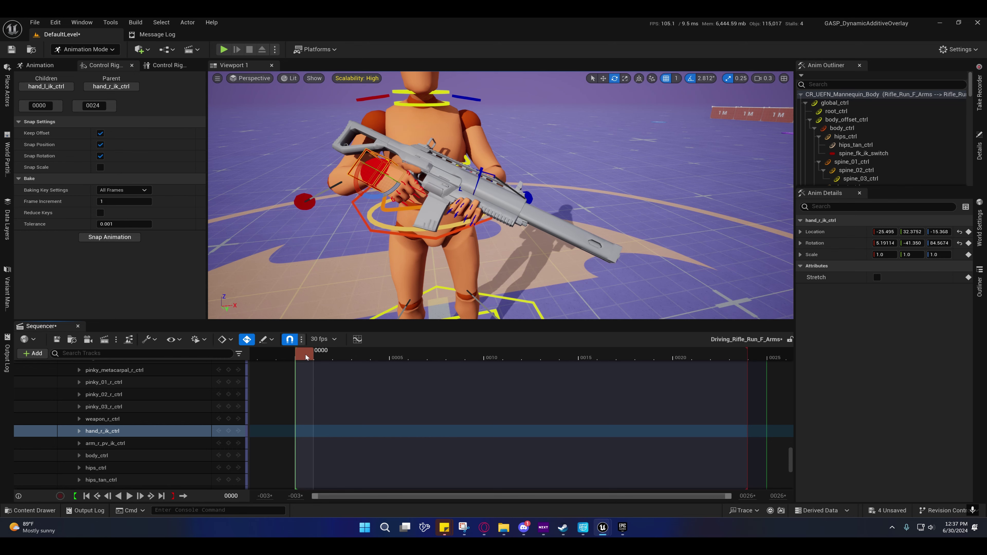
mouse_move(306, 357)
mouse_down()
mouse_move(316, 357)
mouse_move(303, 357)
mouse_up()
key(d)
right_drag(372, 176, 303, 176)
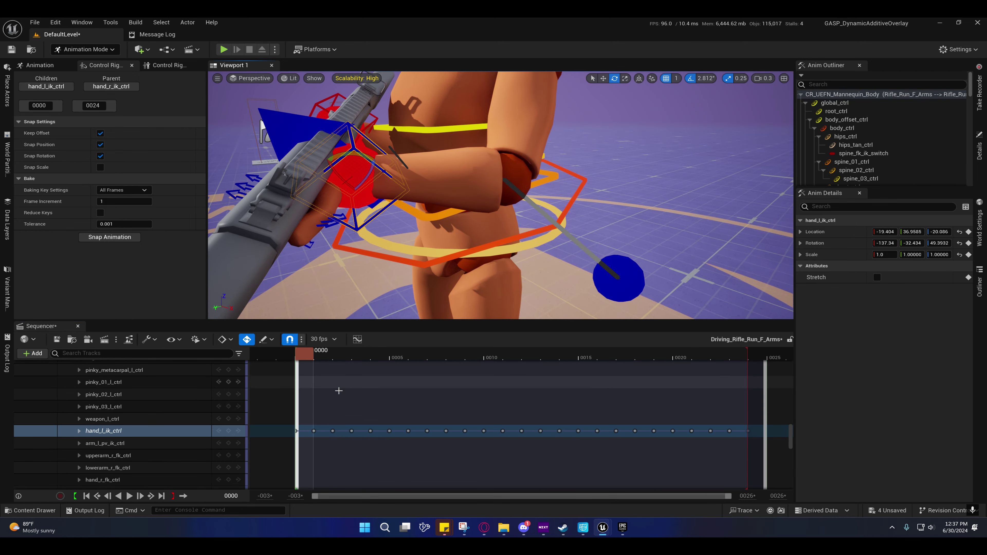
alt+drag(423, 264, 552, 237)
scroll(438, 224, down, 3)
key(w)
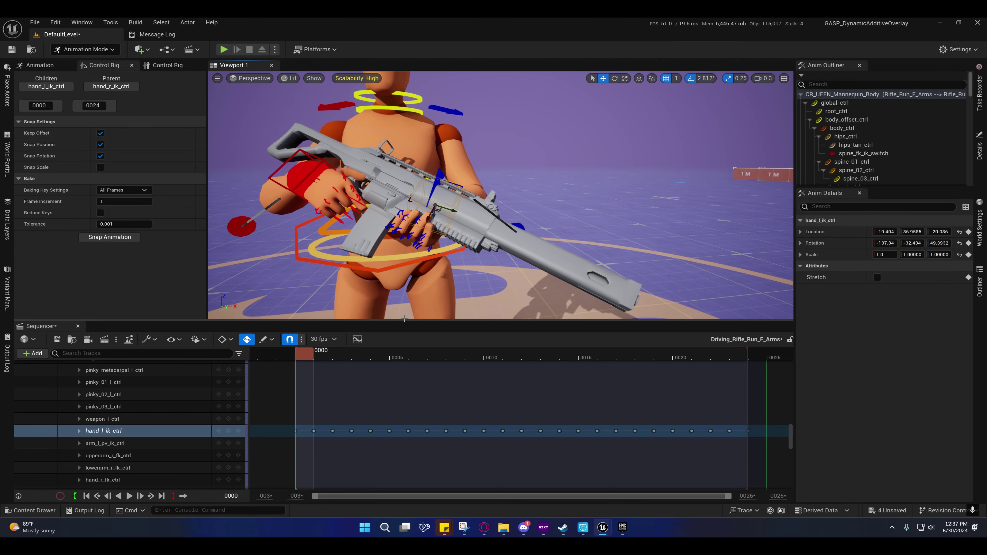
drag(330, 354, 304, 355)
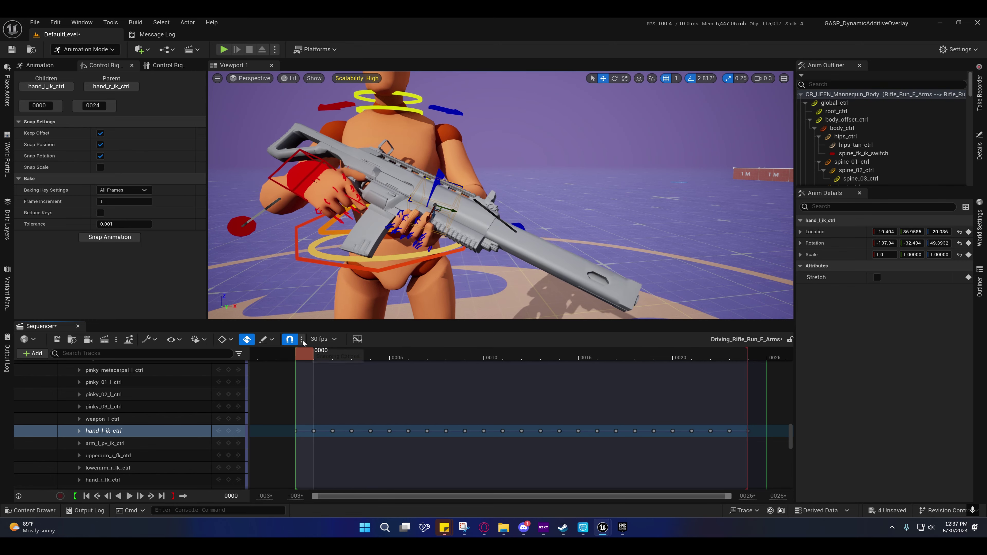
- Save and close the Driving_Rifle_Run_F_Arms sequence, and switch to the LSG_Original project's editor window
click(56, 339)
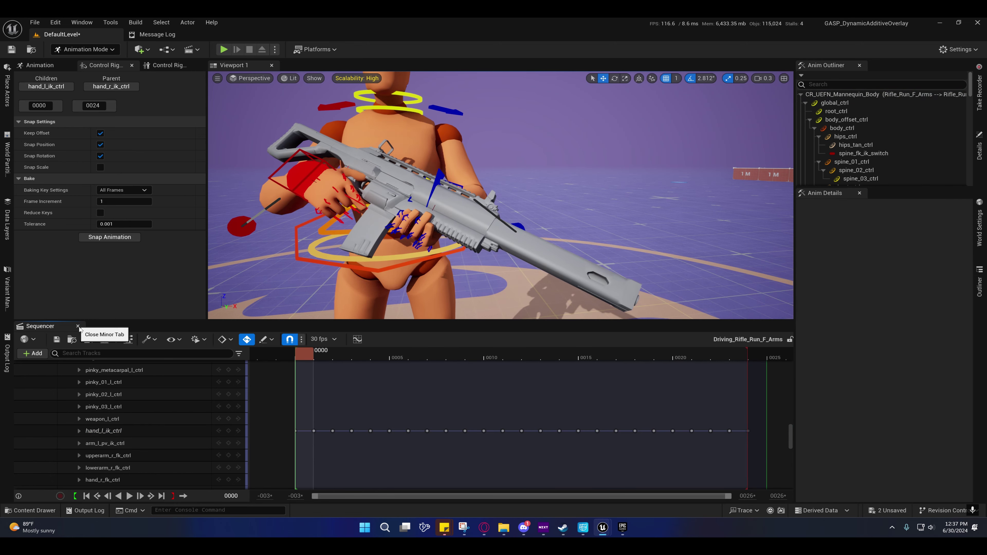
click(78, 326)
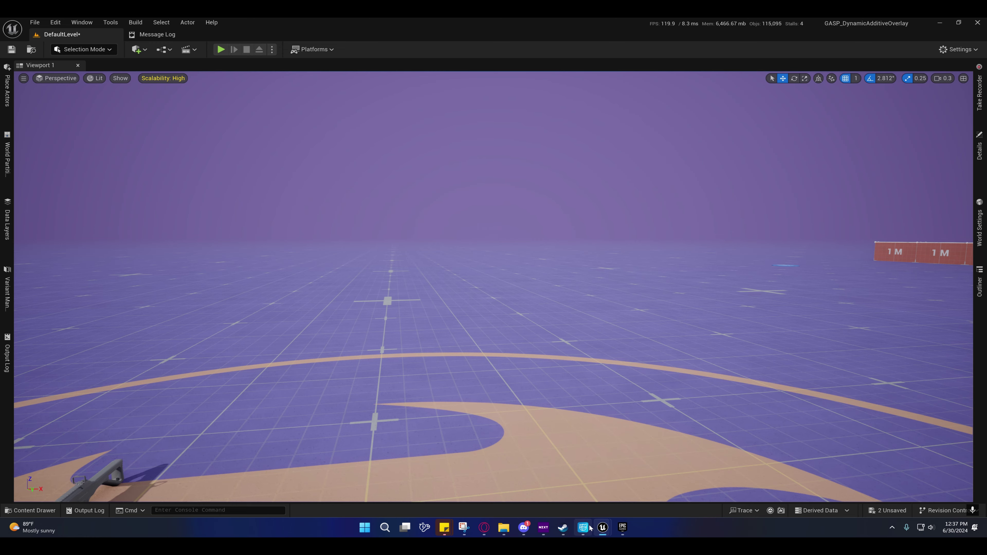
mouse_move(610, 534)
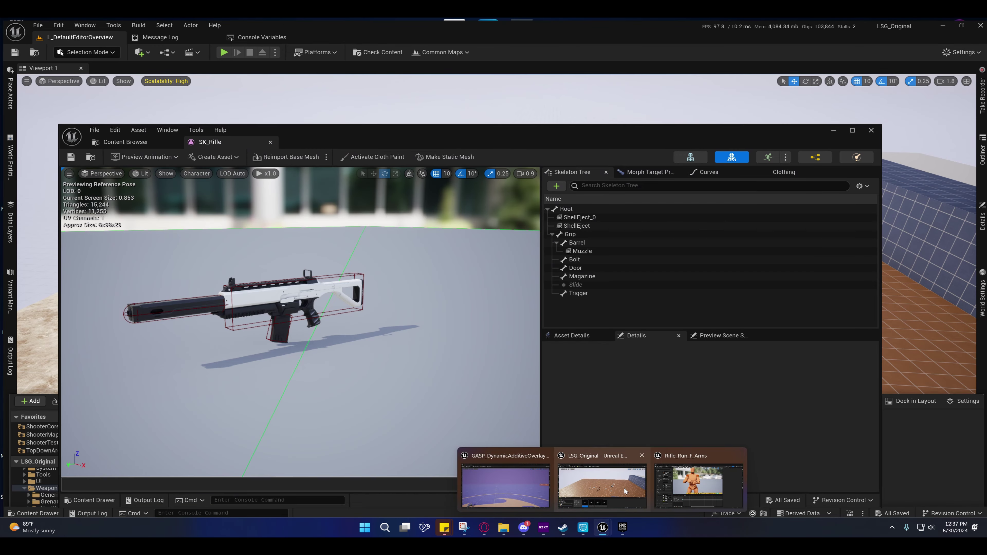
click(624, 488)
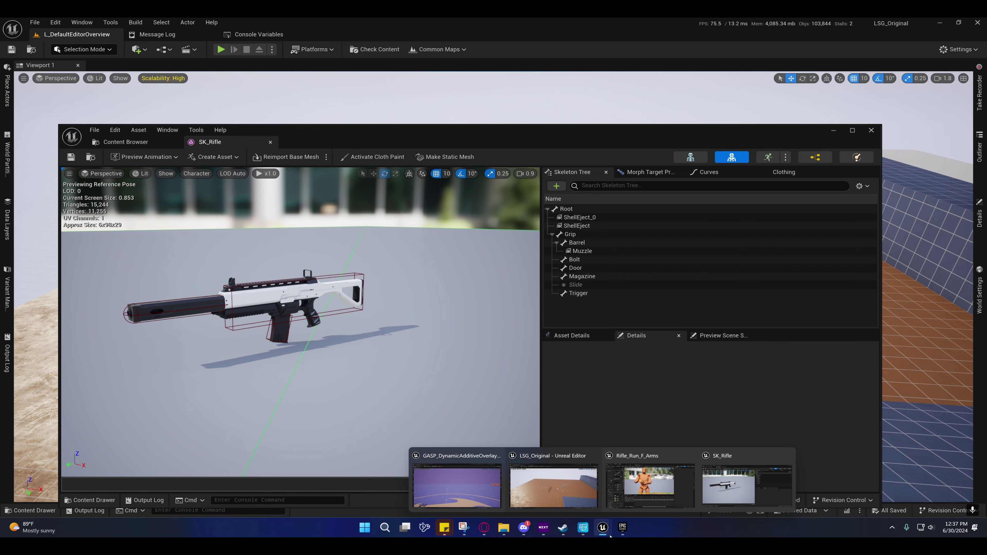
- Switch to the GASP_DynamicAdditiveOverlay project's Rifle_Run_F_Arms window and open the CBP_SandboxCharacter blueprint from the Blueprints folder
click(592, 456)
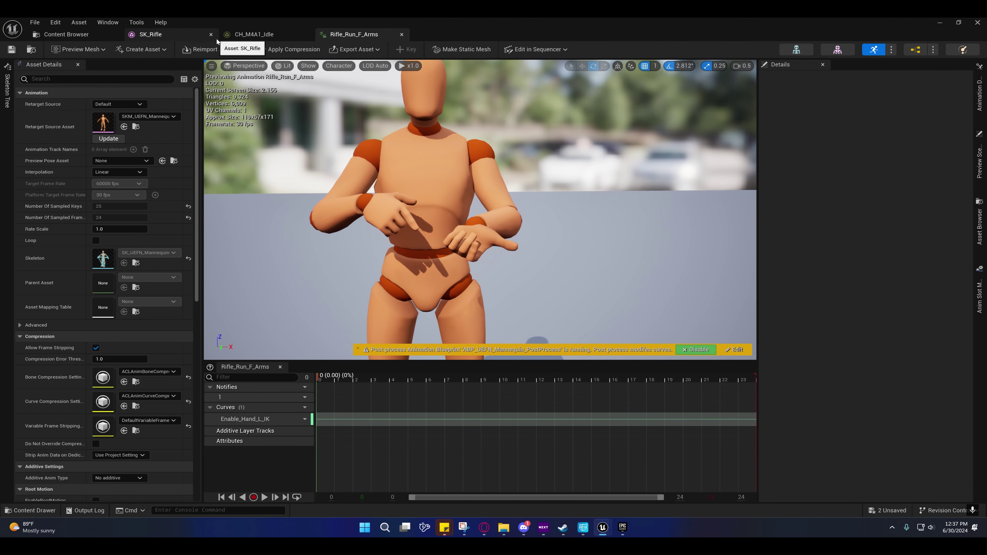
click(30, 510)
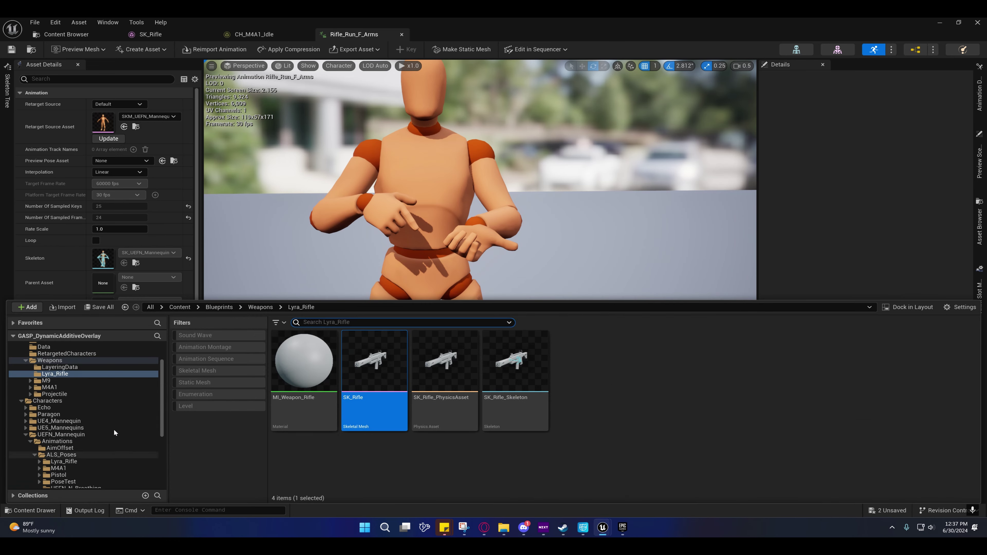
scroll(89, 389, up, 3)
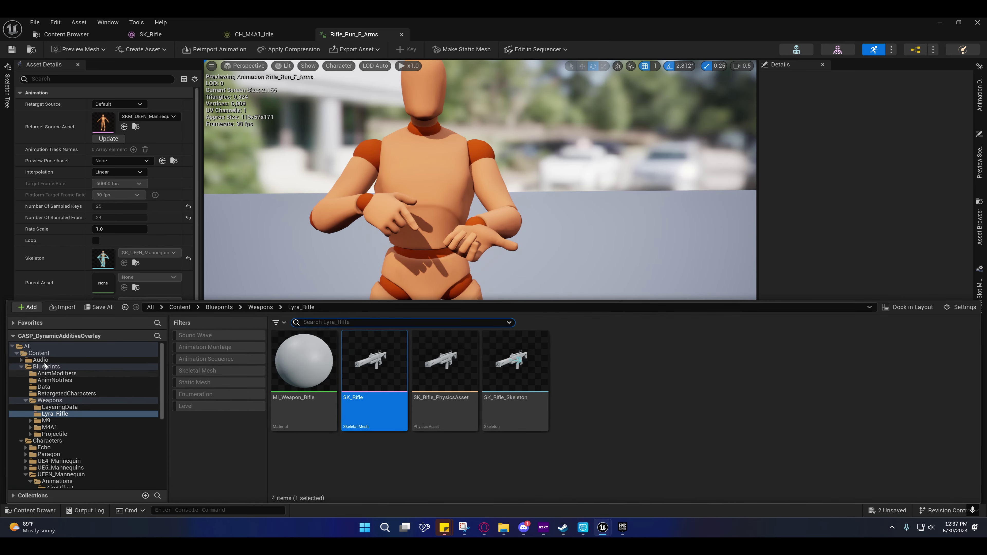
click(44, 367)
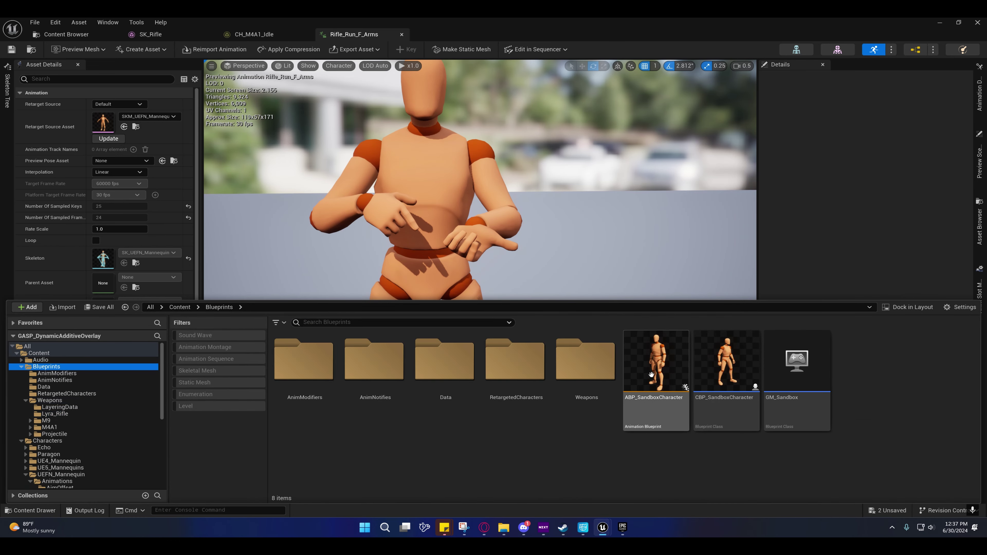
double_click(727, 365)
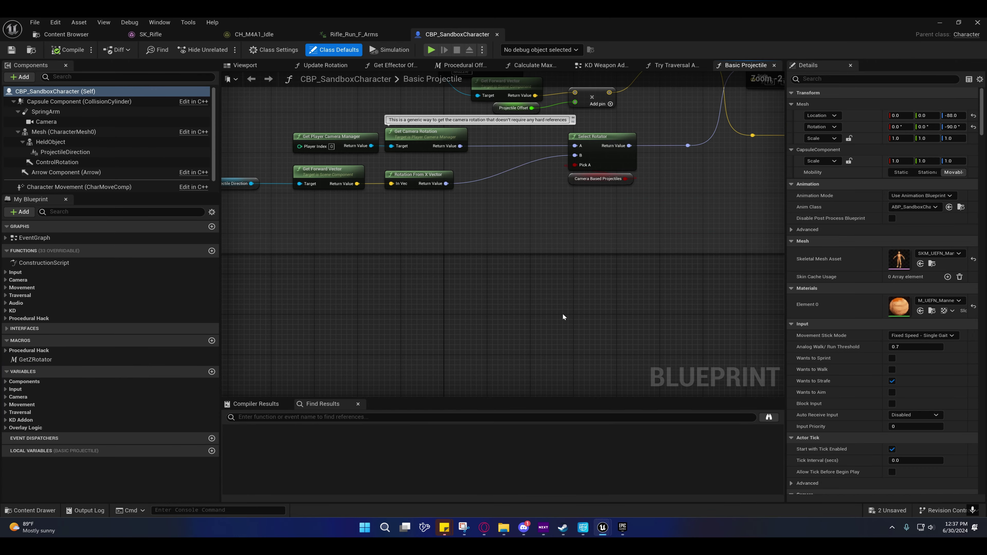
- Select the ST_OverlayData variable under Overlay Logic and expand Index [1] of its default value
right_drag(423, 234, 307, 314)
scroll(481, 266, down, 4)
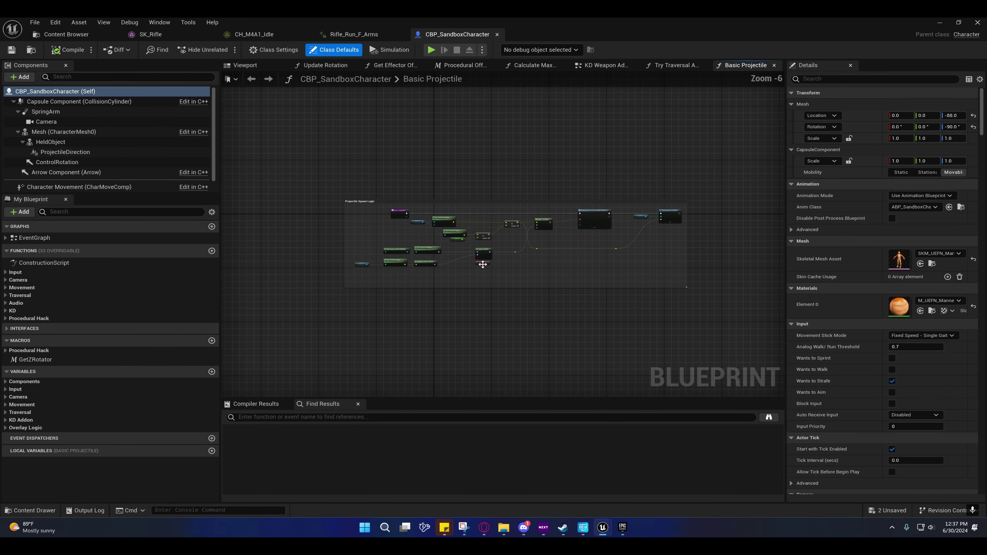
scroll(482, 267, up, 2)
right_drag(506, 264, 570, 239)
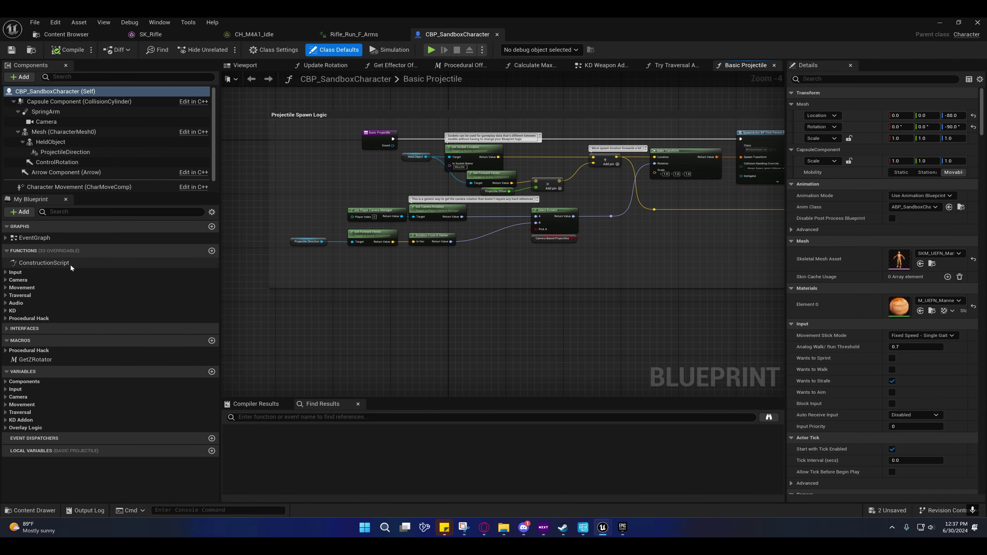
click(24, 427)
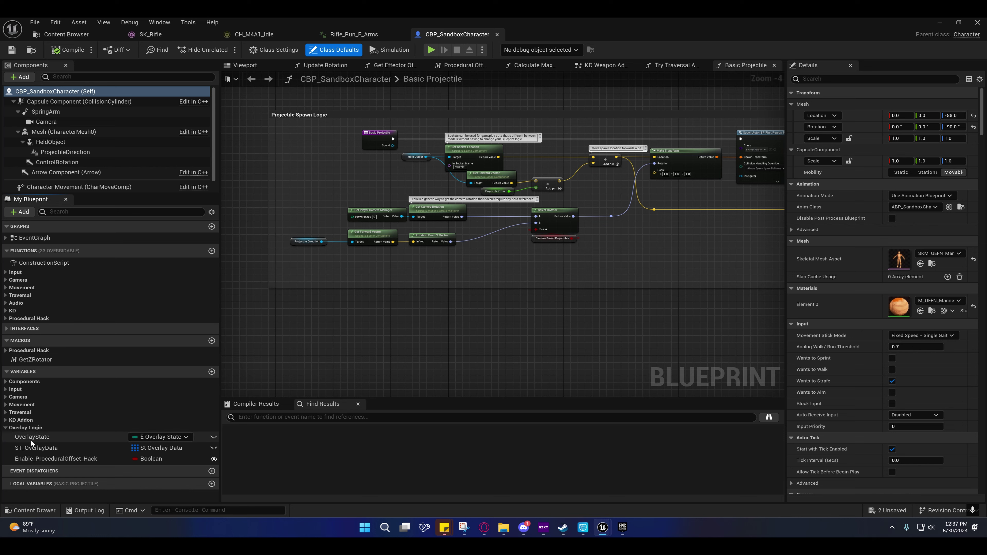
click(35, 447)
click(790, 240)
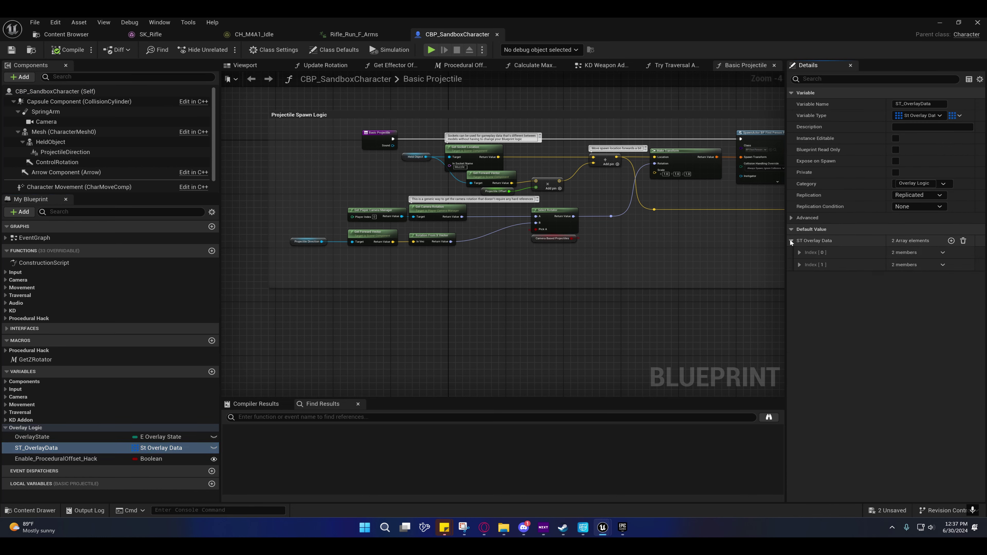
click(798, 265)
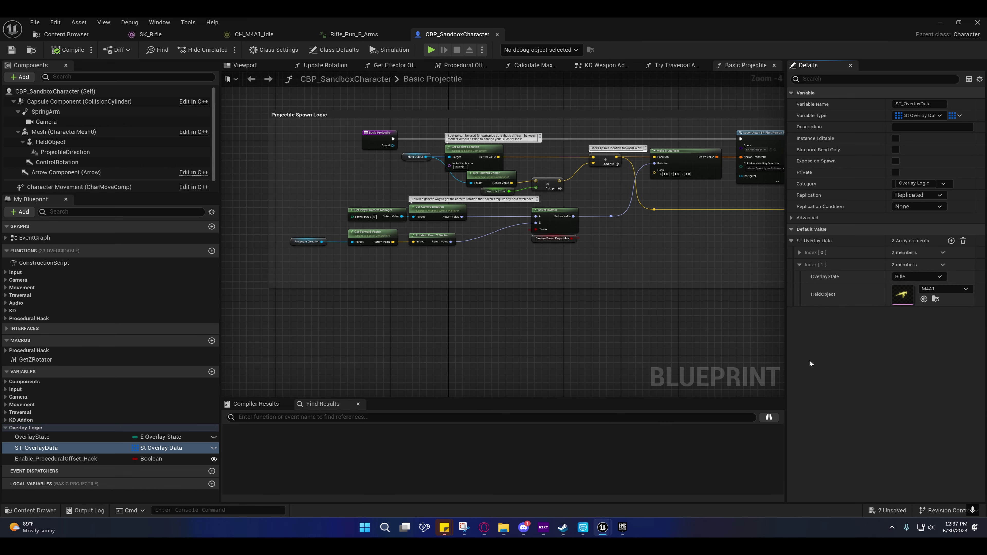
- Assign SK_Rifle from the Lyra_Rifle weapon folder as the Rifle overlay entry's HeldObject
click(42, 513)
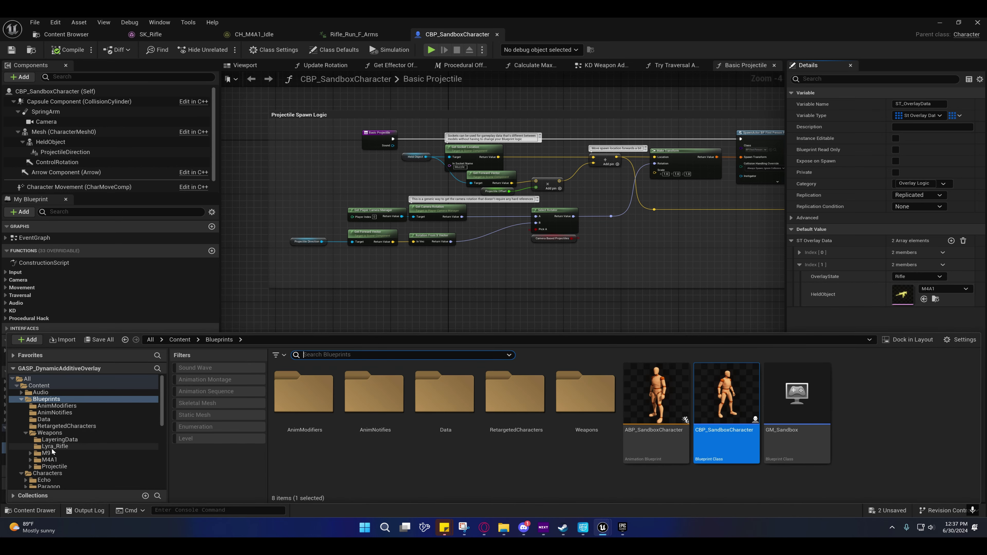
click(55, 446)
click(374, 404)
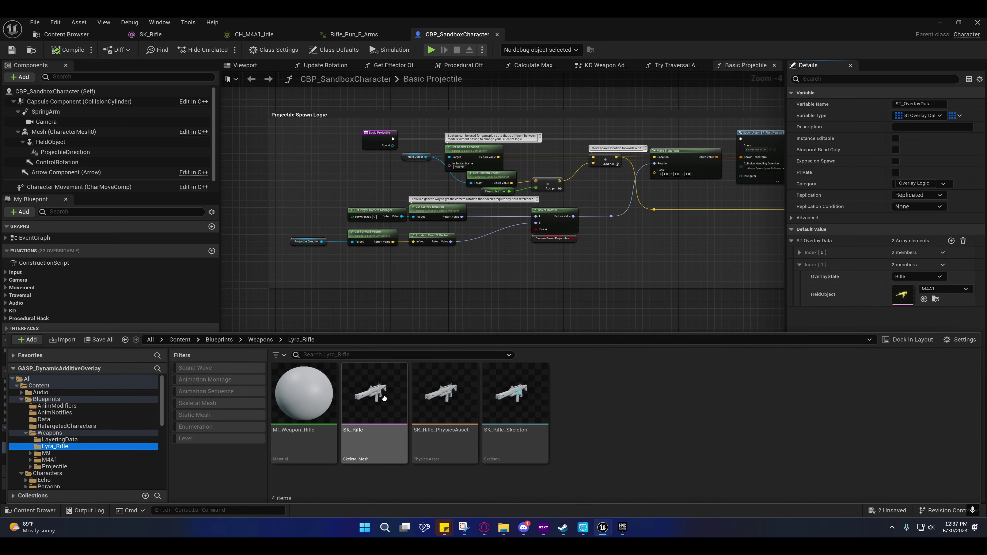
click(924, 299)
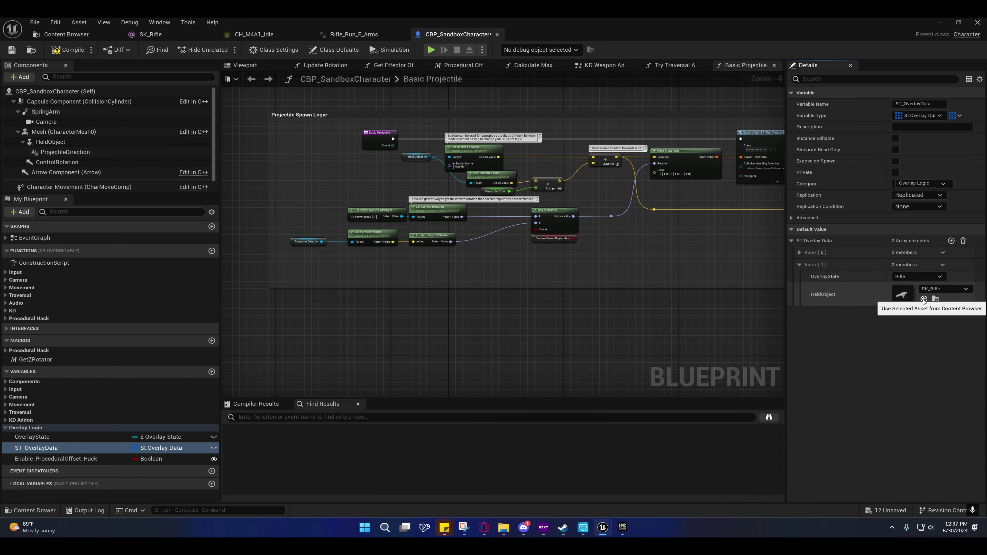
click(28, 510)
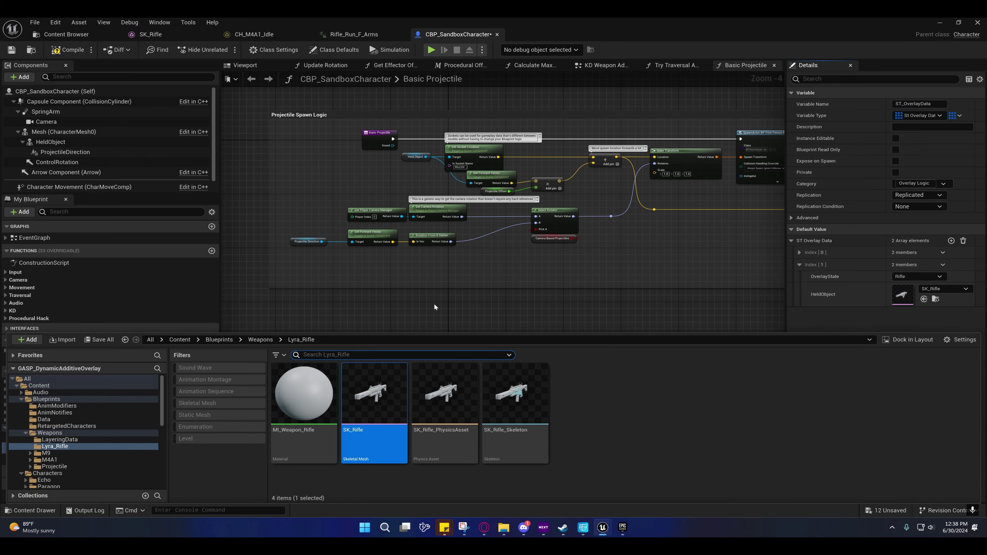
right_drag(434, 303, 427, 258)
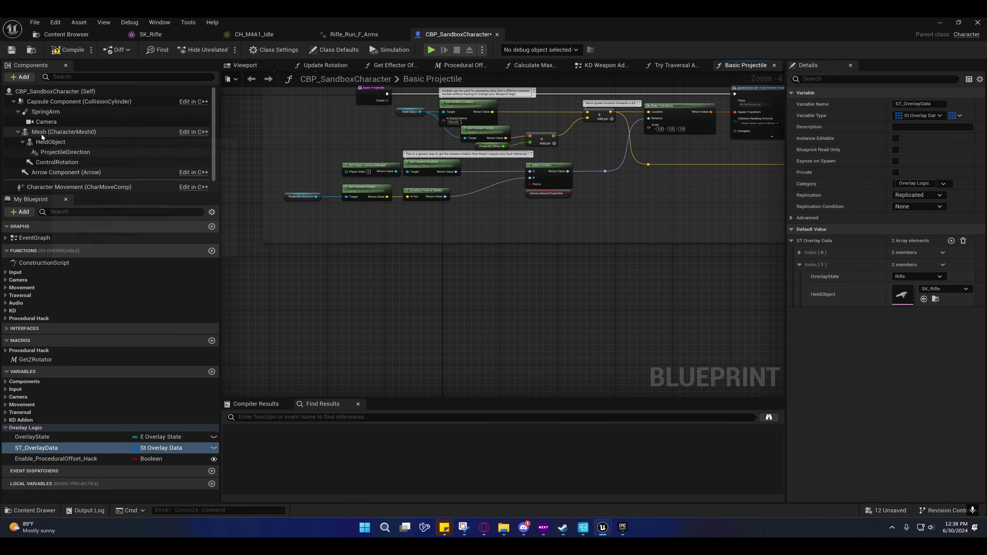
- Locate the Mesh component's Anim Class asset and open the ABP_SandboxCharacter animation blueprint
click(50, 132)
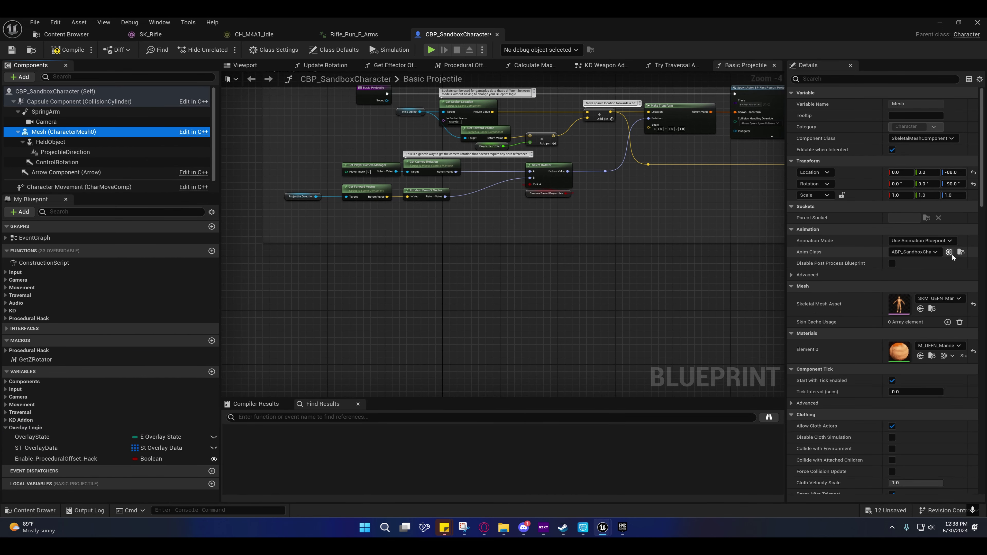
click(961, 252)
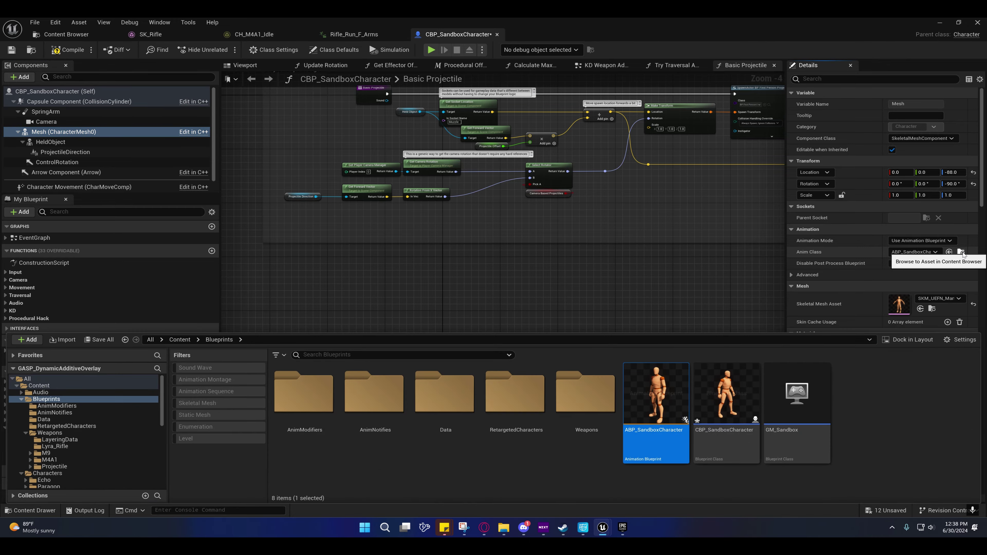
double_click(656, 400)
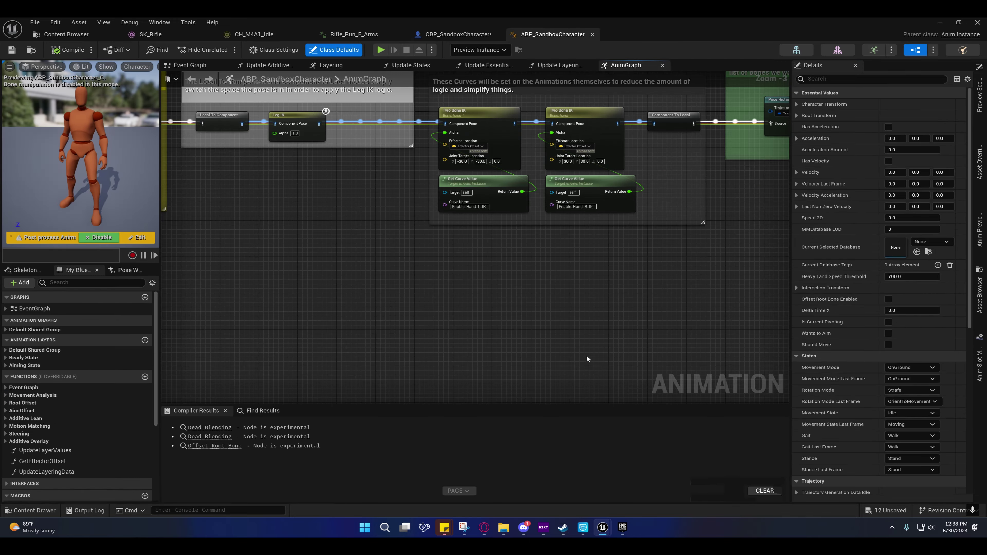
- Find the OverlayState state machine in the AnimGraph and open it
right_drag(360, 247, 664, 268)
right_drag(486, 270, 746, 295)
right_drag(481, 287, 788, 244)
scroll(456, 249, down, 1)
scroll(456, 250, down, 2)
right_drag(282, 281, 429, 271)
scroll(429, 271, up, 5)
right_drag(500, 333, 206, 193)
double_click(403, 259)
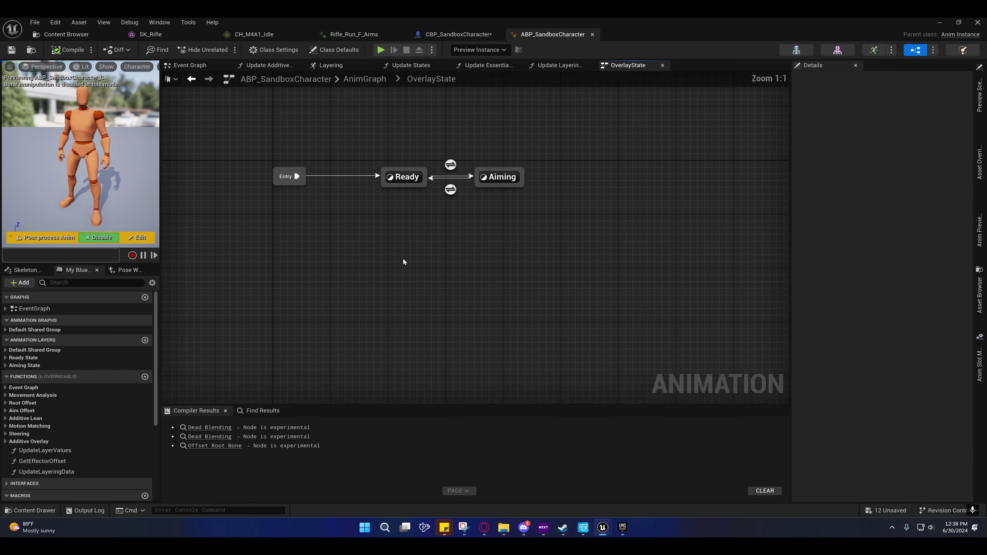
- Enter the Ready state and open its RifleArmed animation layer
double_click(490, 246)
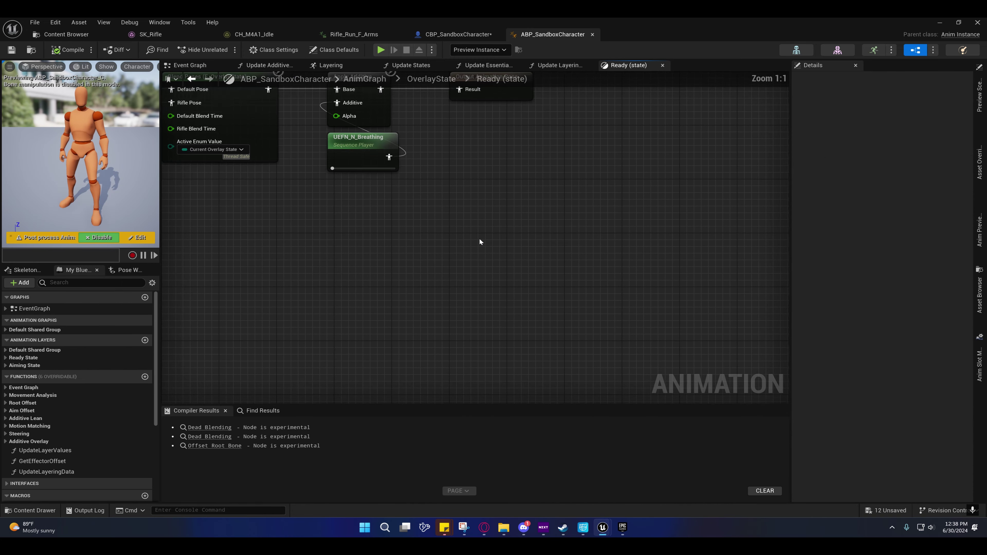
scroll(480, 242, up, 3)
click(252, 241)
double_click(250, 241)
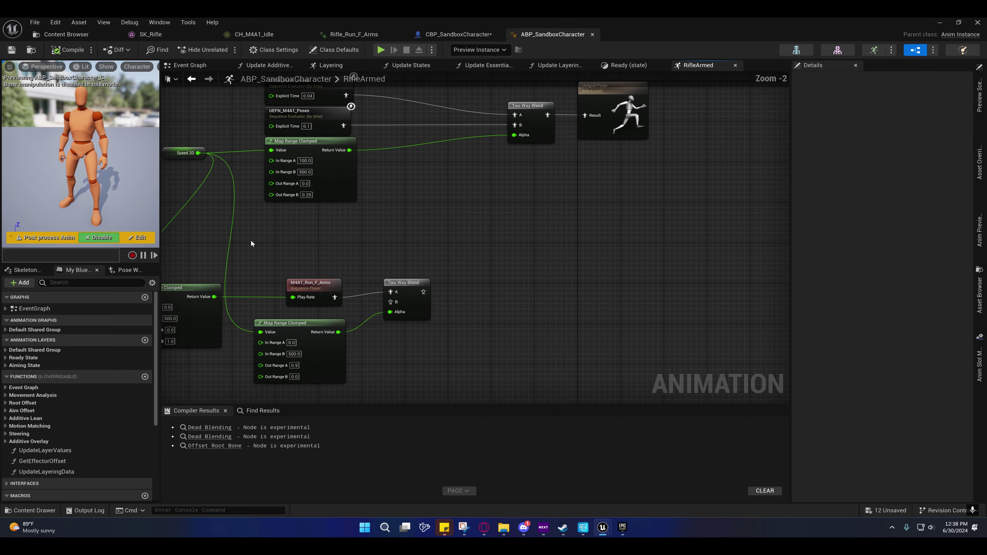
- Move the M4A1_Run_F_Arms player with its Map Range Clamped and Two Way Blend nodes farther from the pose nodes
right_drag(293, 251, 414, 238)
scroll(398, 238, down, 3)
scroll(397, 238, up, 1)
drag(446, 325, 491, 317)
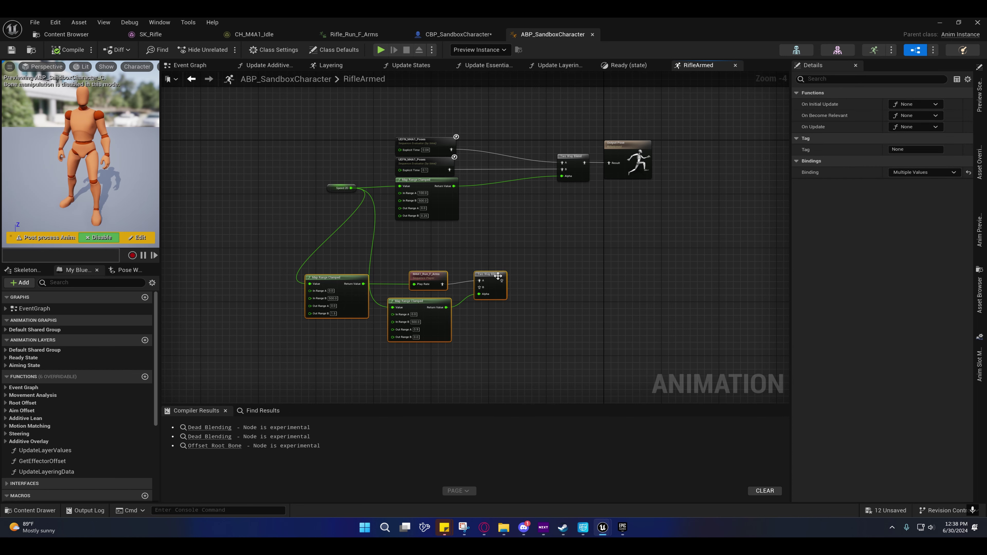
drag(492, 273, 543, 307)
- Replace the sequence in both UEFN_M4A1_Poses evaluators of RifleArmed with Rifle_Poses from the Lyra_Rifle animation folder
right_drag(498, 241, 459, 311)
click(457, 293)
scroll(482, 271, up, 2)
scroll(472, 296, up, 1)
click(400, 194)
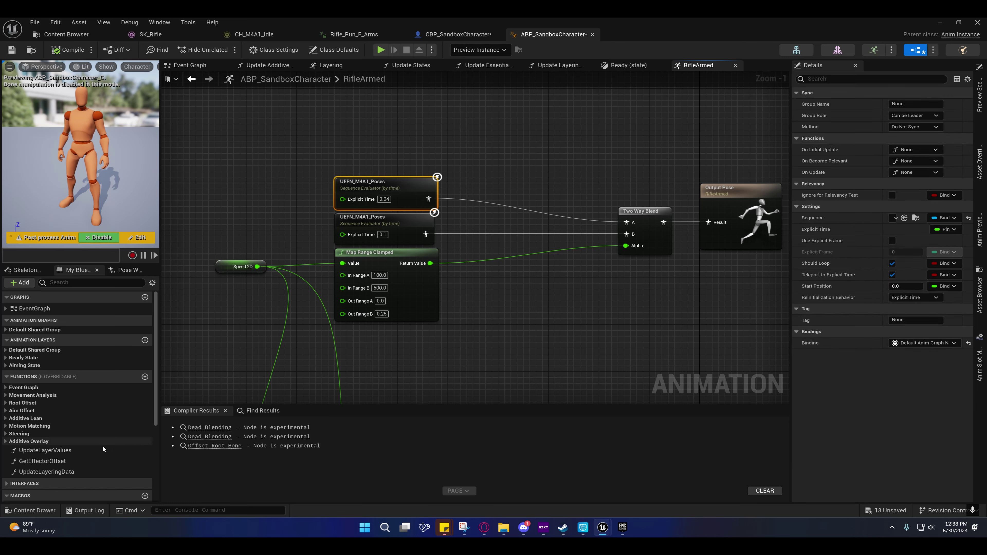
click(44, 511)
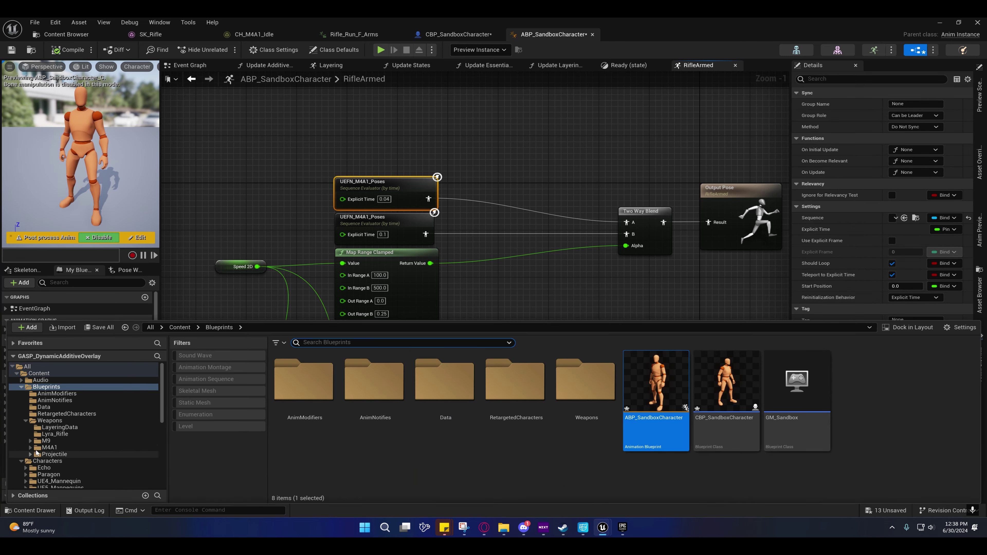
scroll(65, 447, down, 2)
click(64, 454)
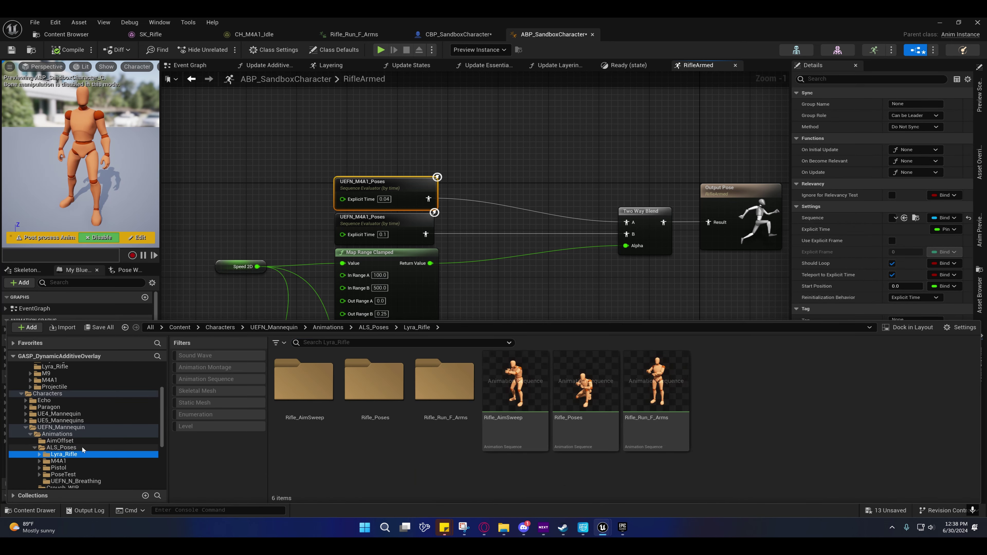
click(591, 395)
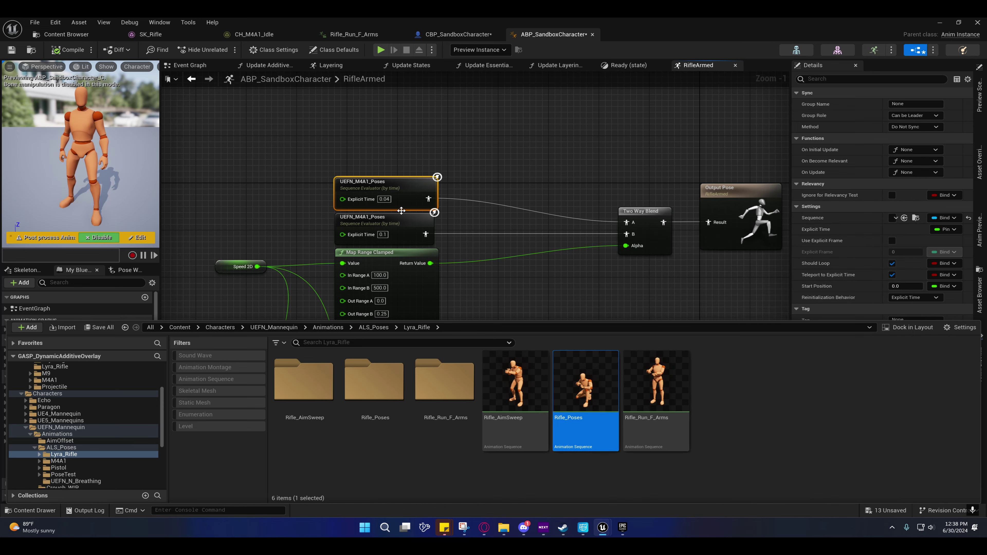
right_drag(487, 233, 526, 227)
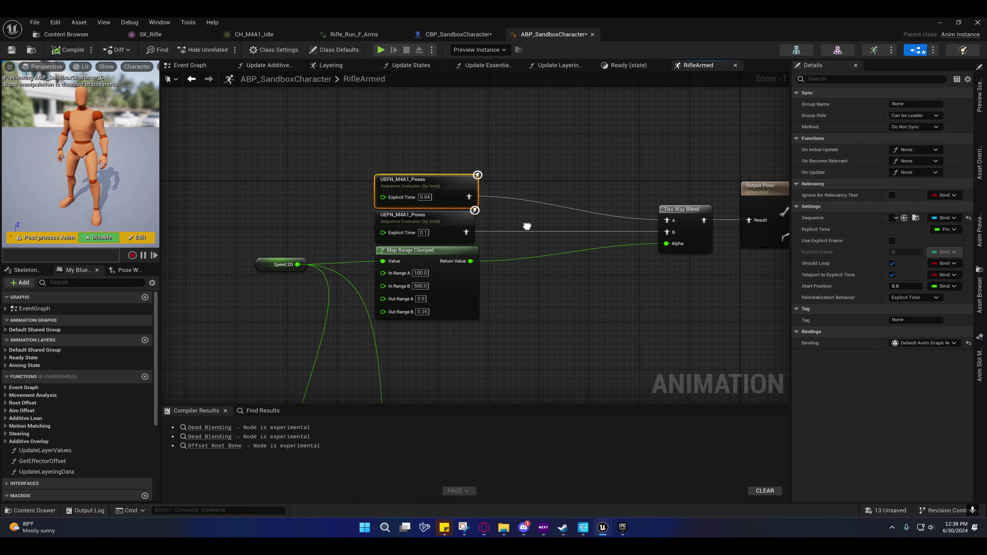
click(904, 218)
click(431, 215)
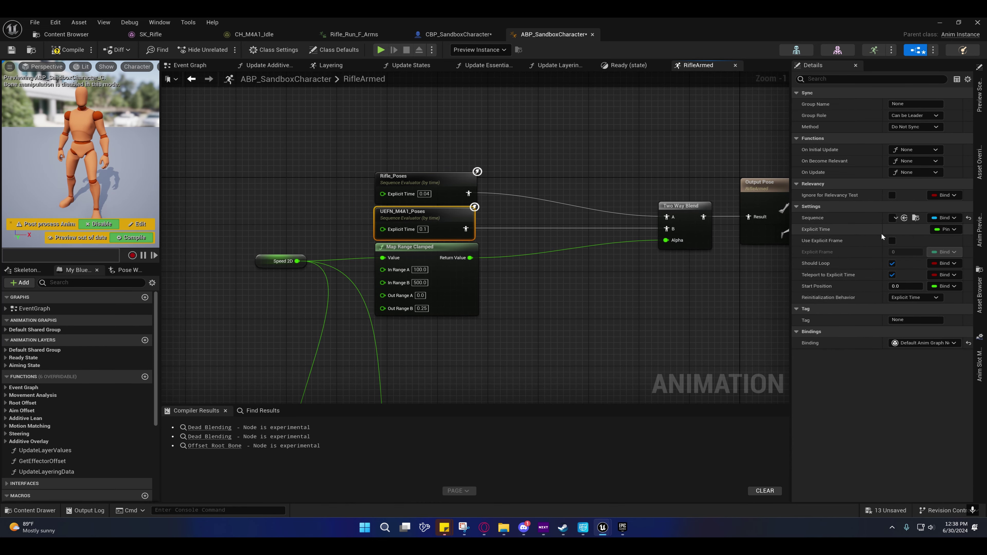
click(905, 217)
right_drag(534, 278, 483, 241)
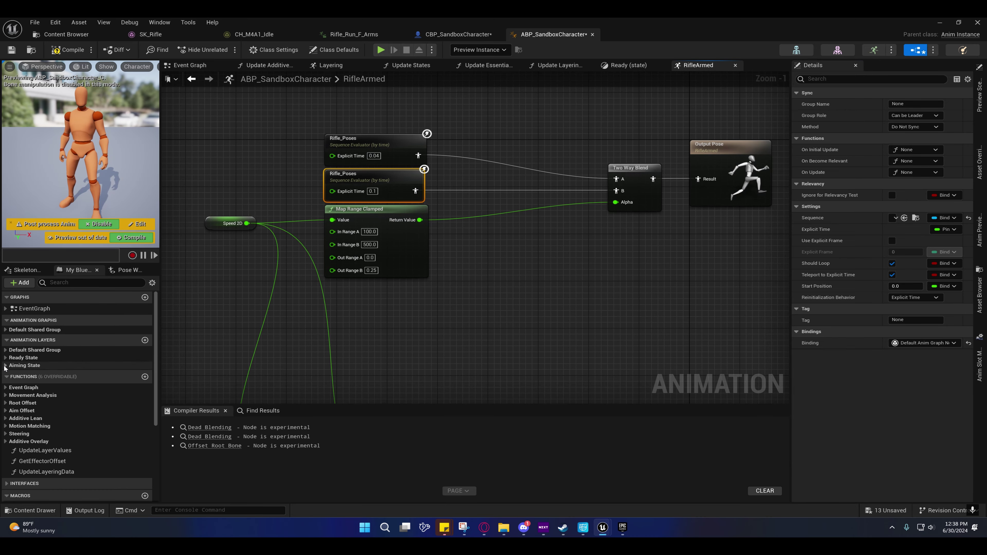
- Open the RifleAiming layer and set both UEFN_M4A1_Poses evaluators to Rifle_Poses
click(5, 366)
double_click(38, 384)
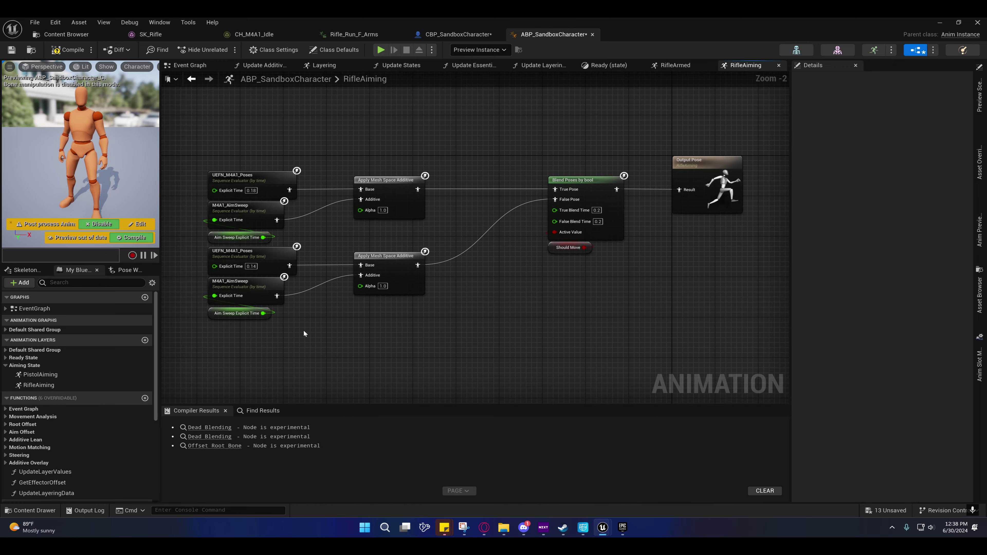
right_drag(304, 333, 394, 320)
click(331, 244)
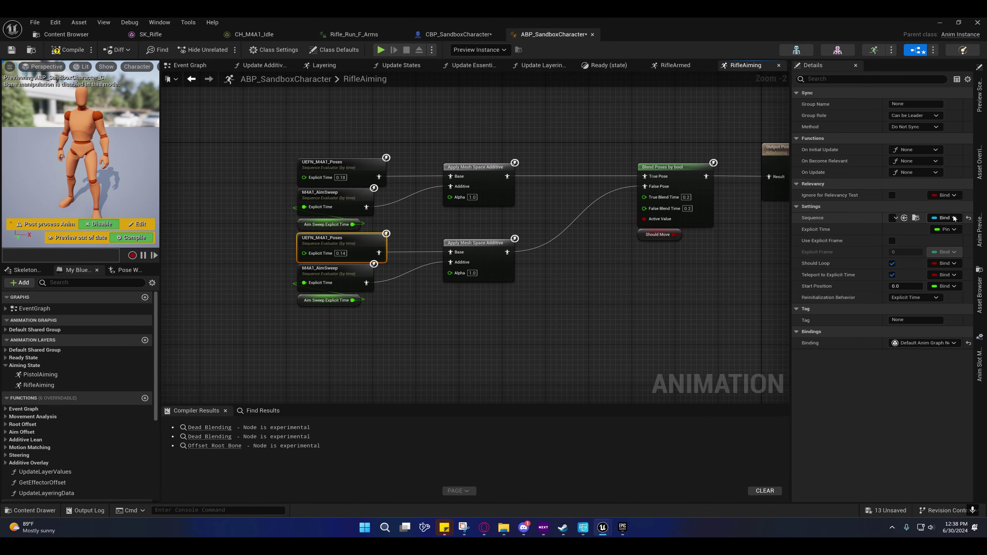
click(320, 167)
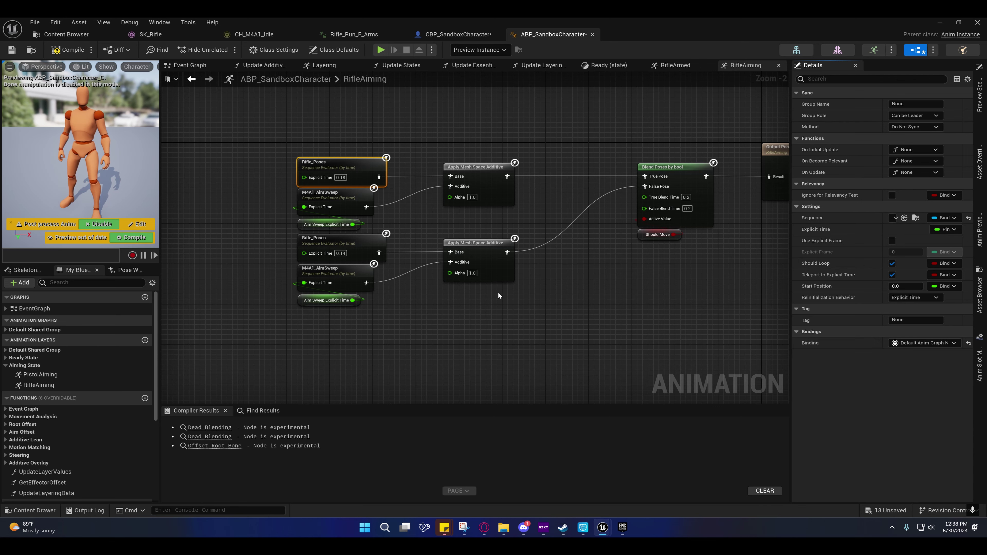
- Set the M4A1_AimSweep evaluator feeding the lower Apply Mesh Space Additive node to Rifle_AimSweep
right_drag(499, 296, 500, 268)
click(344, 248)
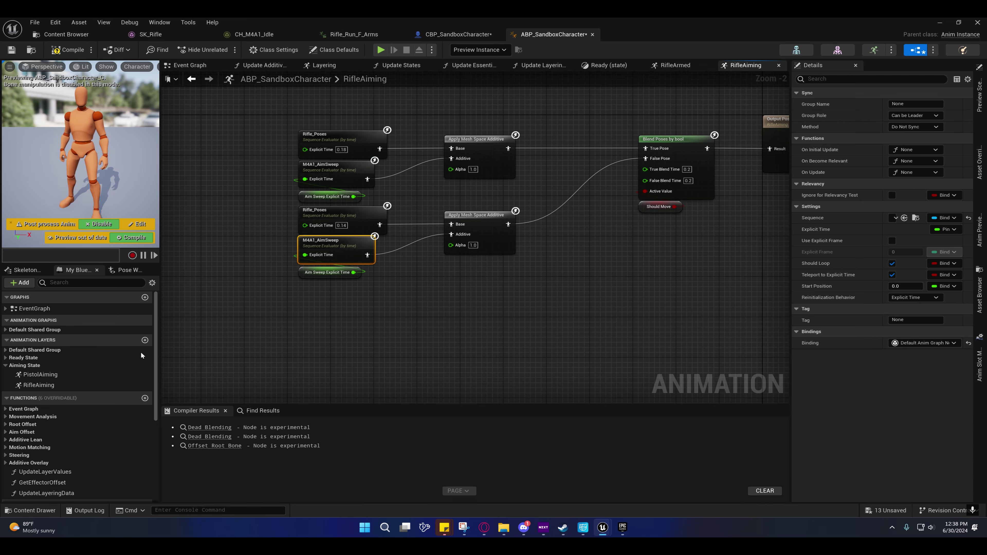
click(37, 509)
click(513, 398)
right_drag(430, 278, 443, 306)
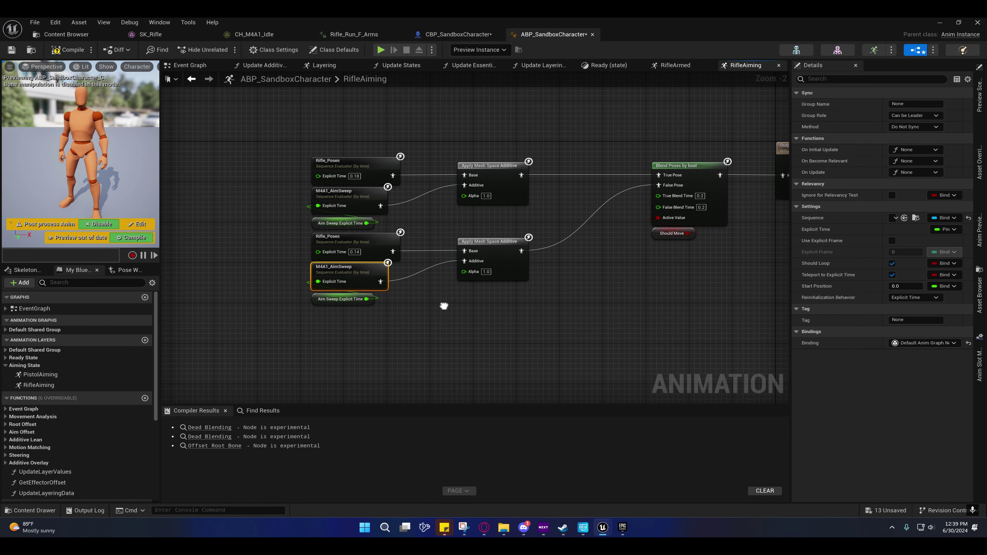
click(903, 218)
right_drag(670, 275, 564, 275)
right_drag(481, 272, 462, 192)
- Replace the M4A1_Run_F_Arms sequence in the RifleArmed layer's sequence player with Rifle_Run_F_Arms from the Lyra_Rifle animation folder
click(659, 66)
scroll(482, 284, down, 1)
click(443, 267)
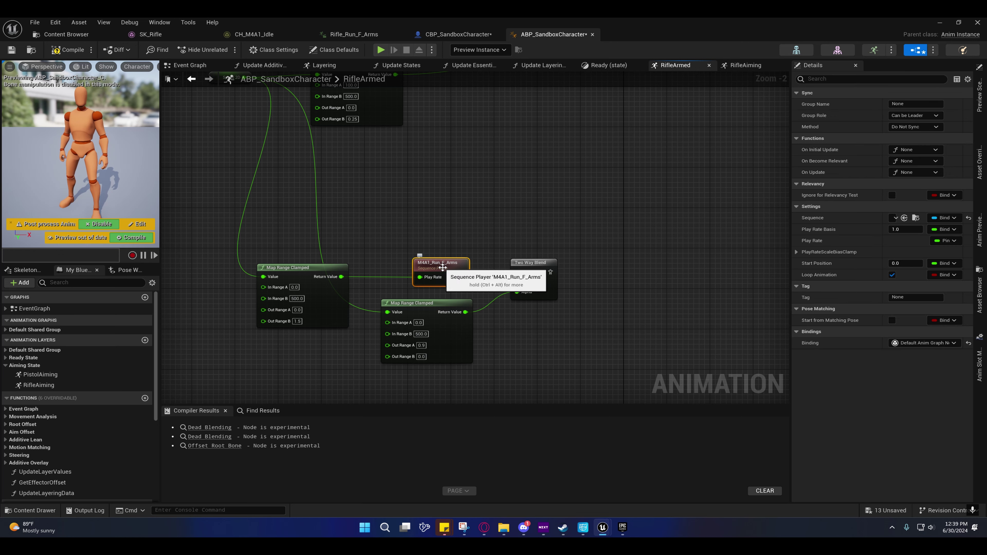
right_drag(415, 280, 460, 257)
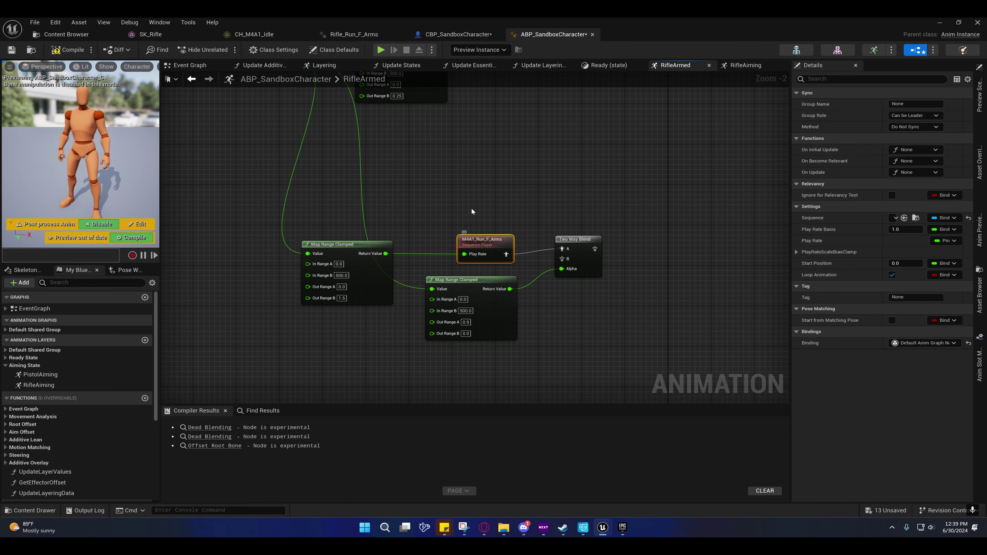
scroll(471, 208, down, 1)
right_drag(471, 207, 454, 272)
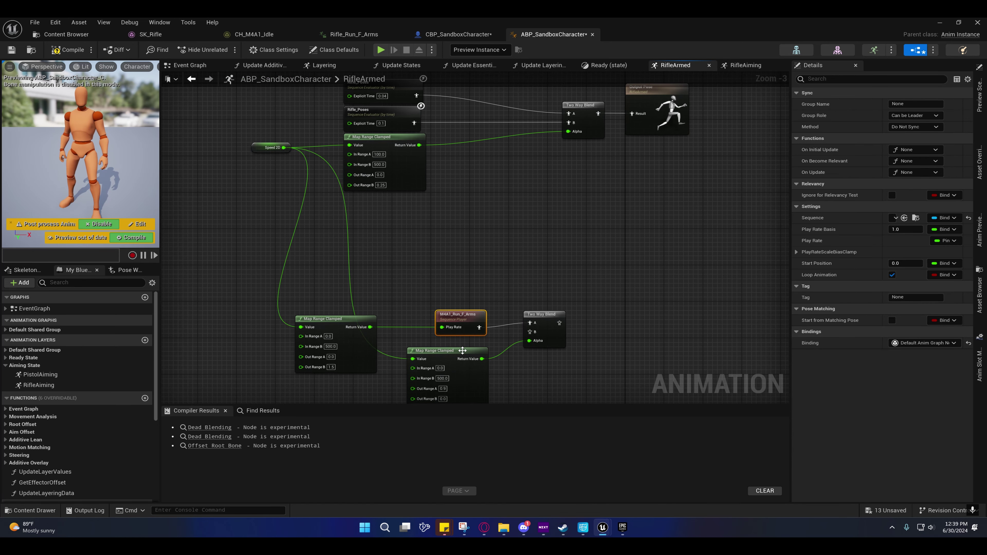
click(29, 513)
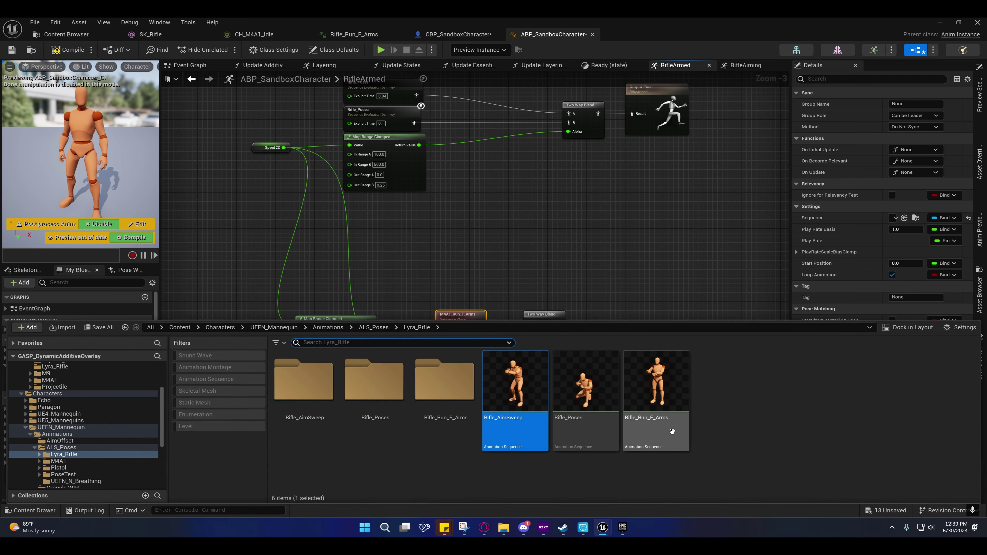
right_drag(545, 303, 550, 261)
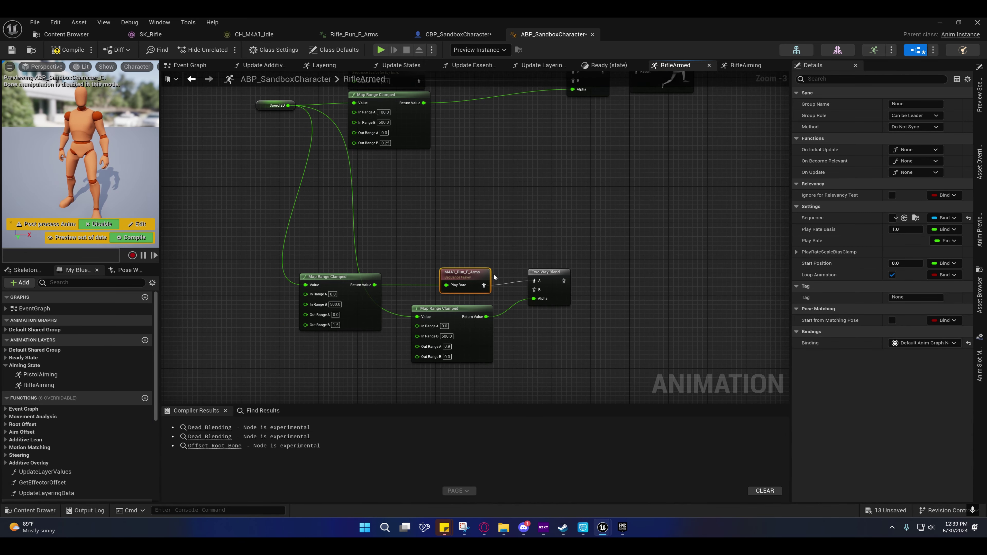
click(903, 218)
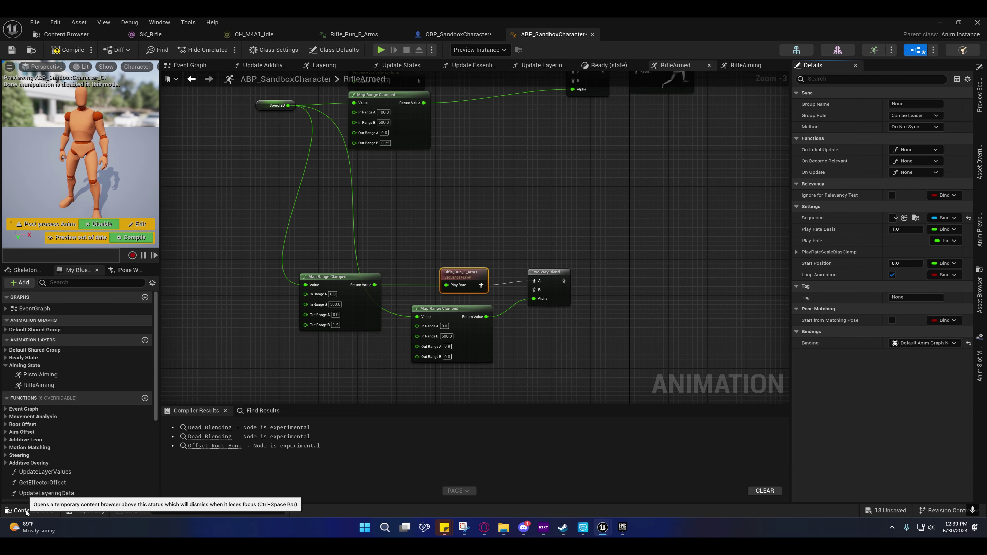
- Open the Rifle_Run_F_Arms animation and set its additive type to Mesh Space with the base pose type Frame from this animation
right_drag(462, 255, 490, 294)
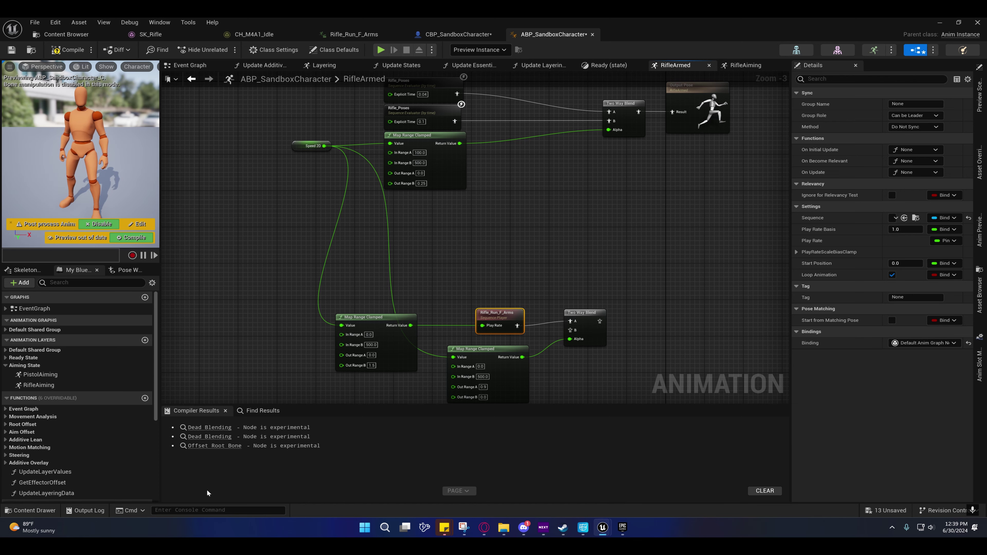
click(31, 510)
double_click(650, 391)
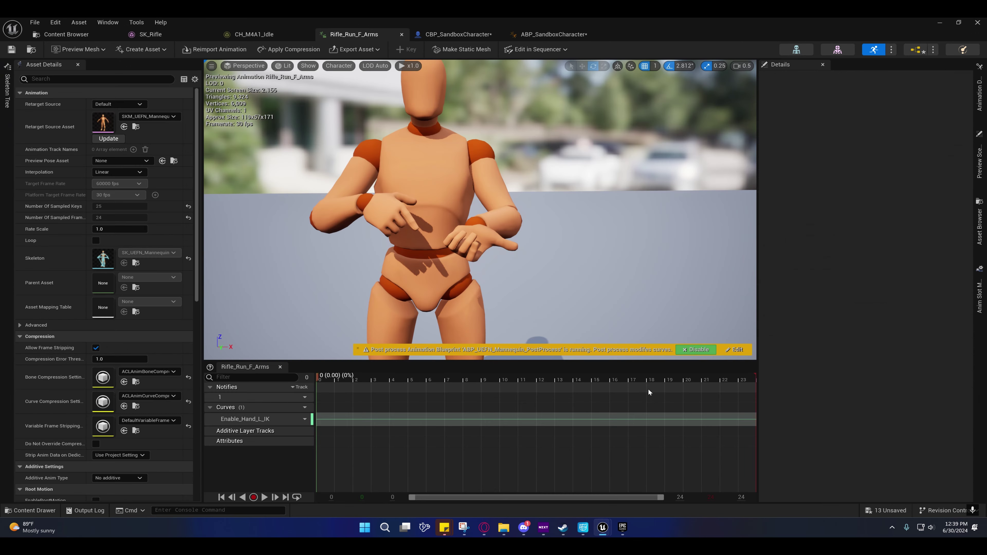
scroll(99, 403, down, 3)
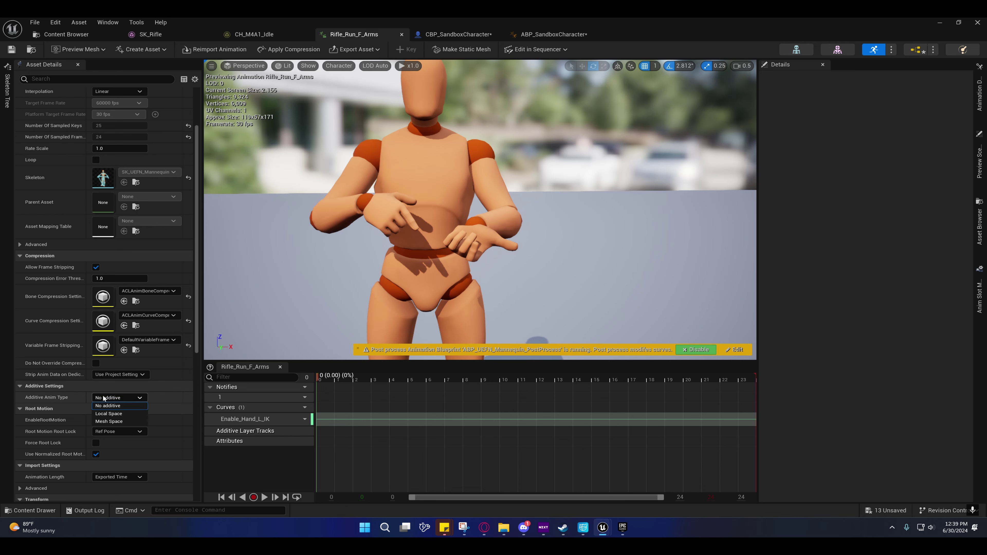
click(105, 421)
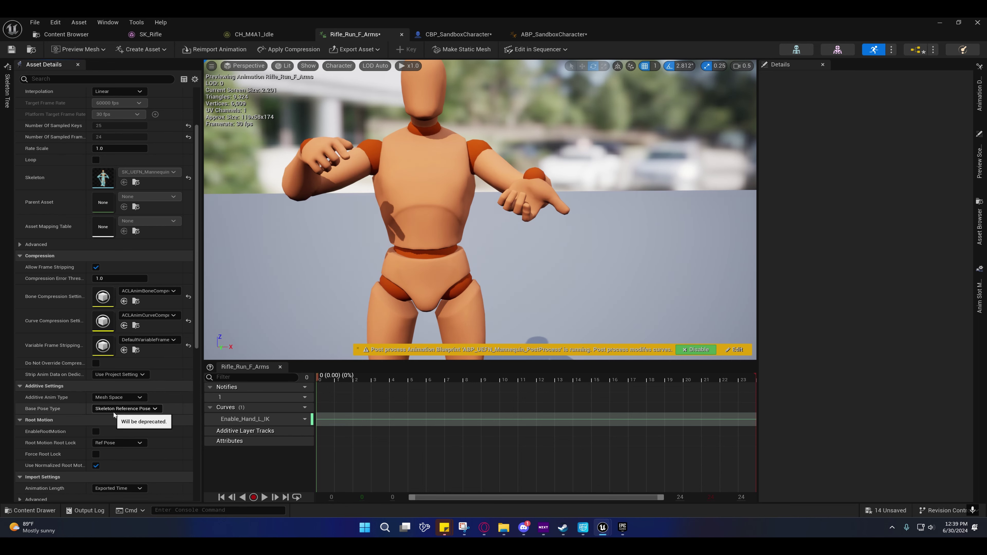
click(115, 409)
click(125, 446)
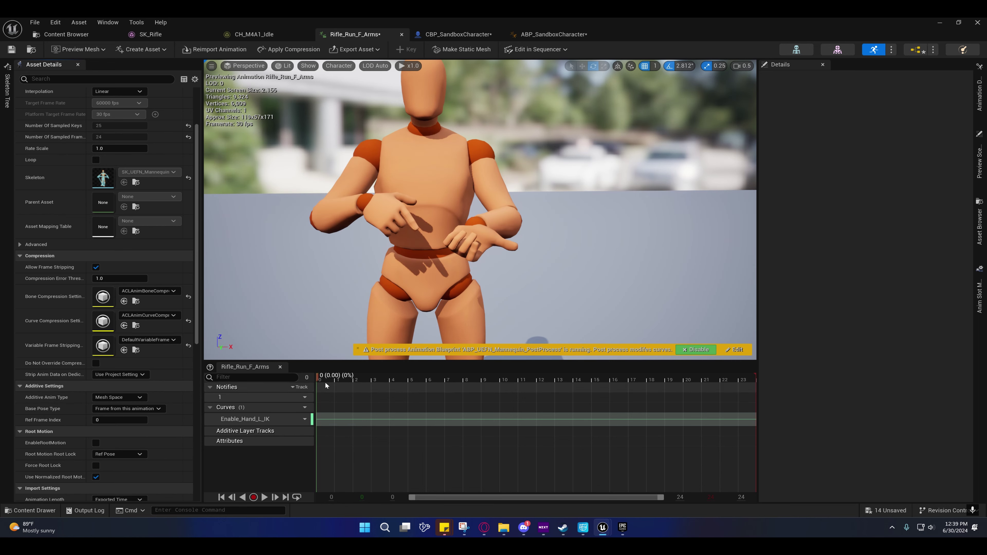
drag(323, 379, 227, 293)
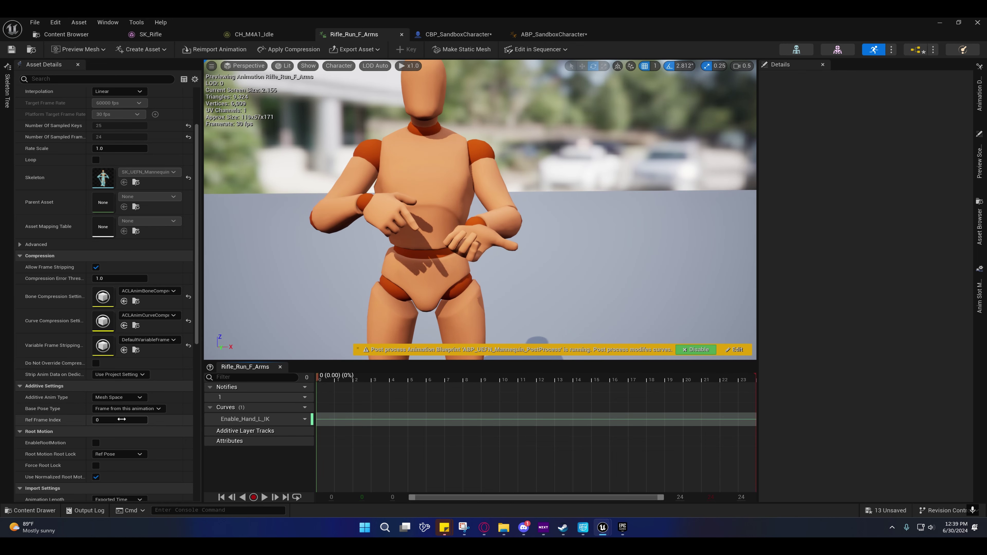
- Change the additive animation type of Rifle_Run_F_Arms to Local Space
click(118, 396)
click(122, 408)
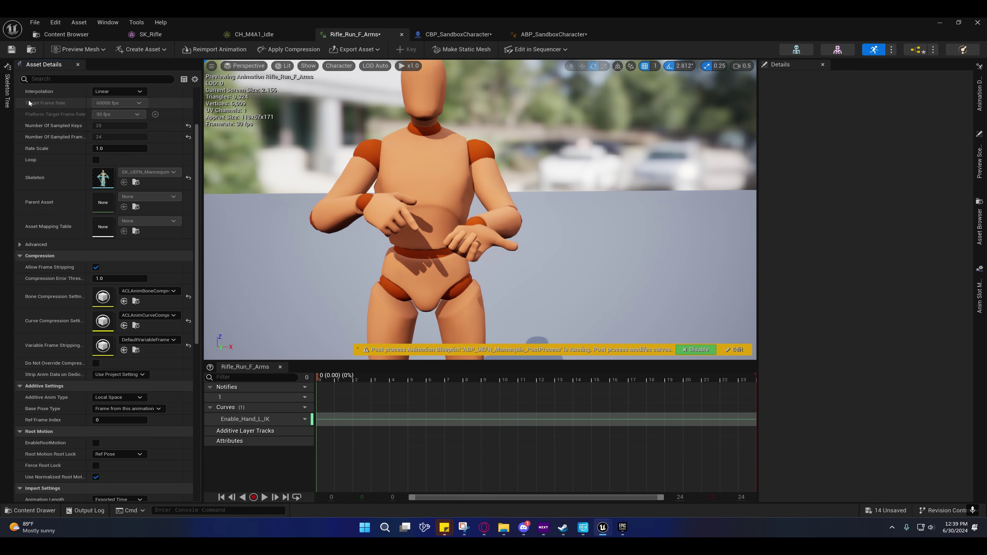
click(35, 510)
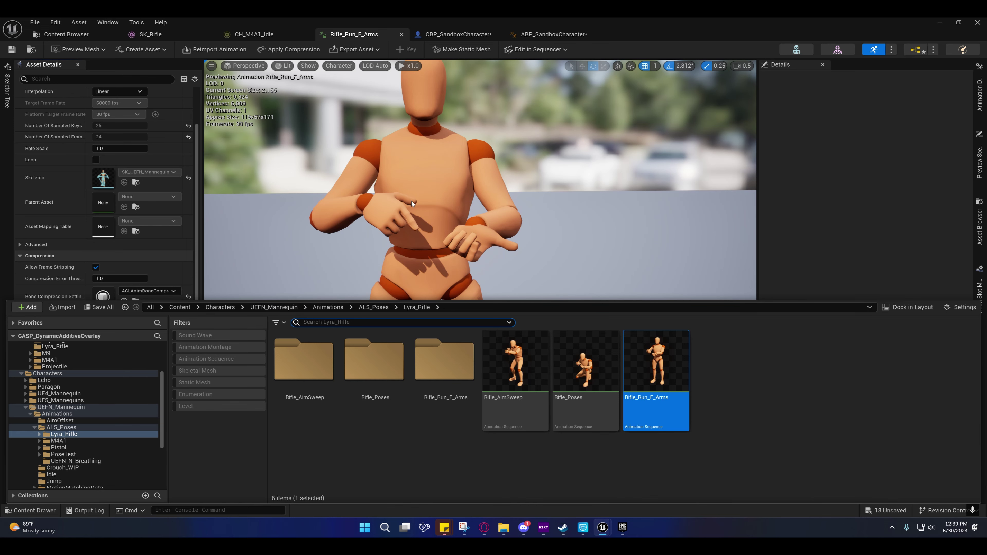
- Open the Rifle_Poses animation from the Lyra_Rifle folder and set its interpolation to Step
click(458, 35)
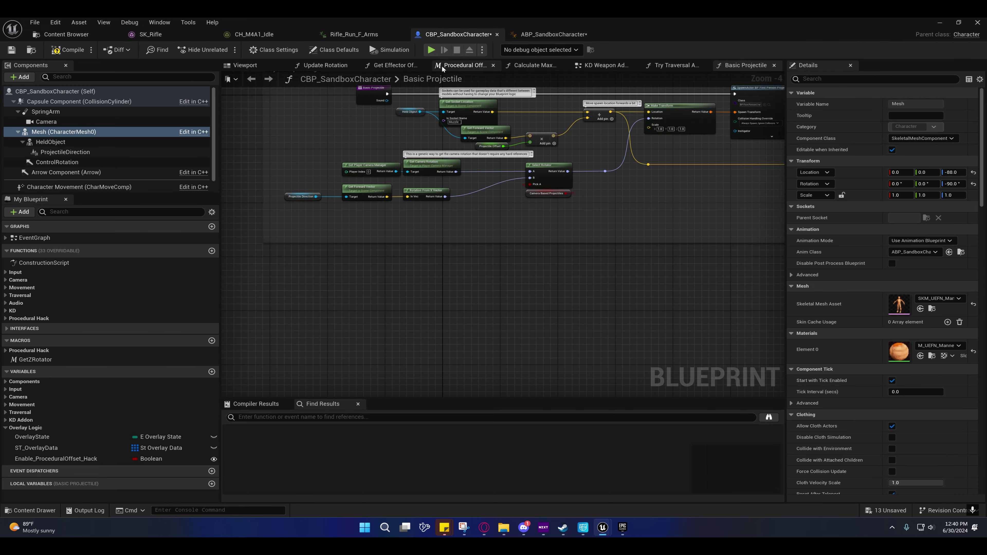
click(534, 34)
right_drag(489, 227, 401, 295)
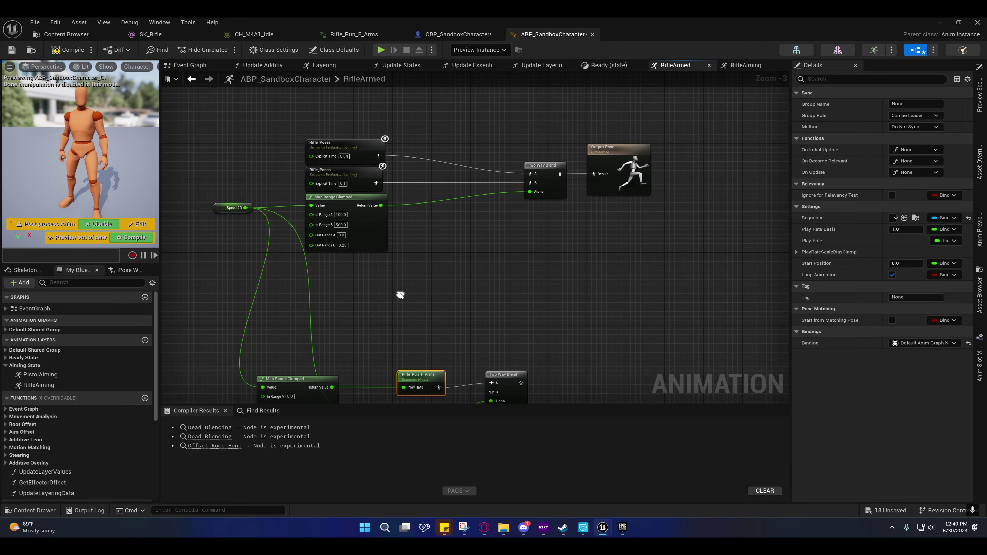
click(25, 511)
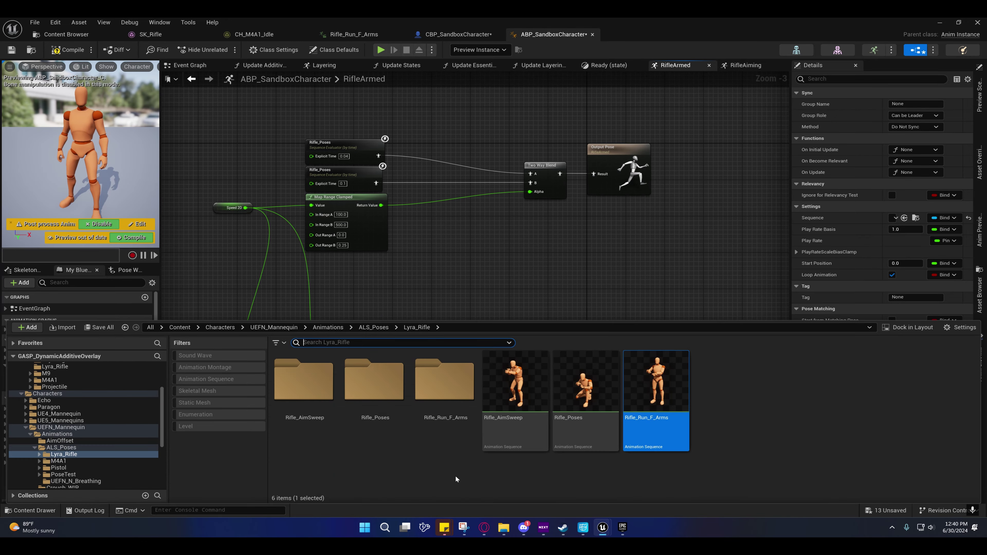
double_click(584, 386)
scroll(125, 191, up, 5)
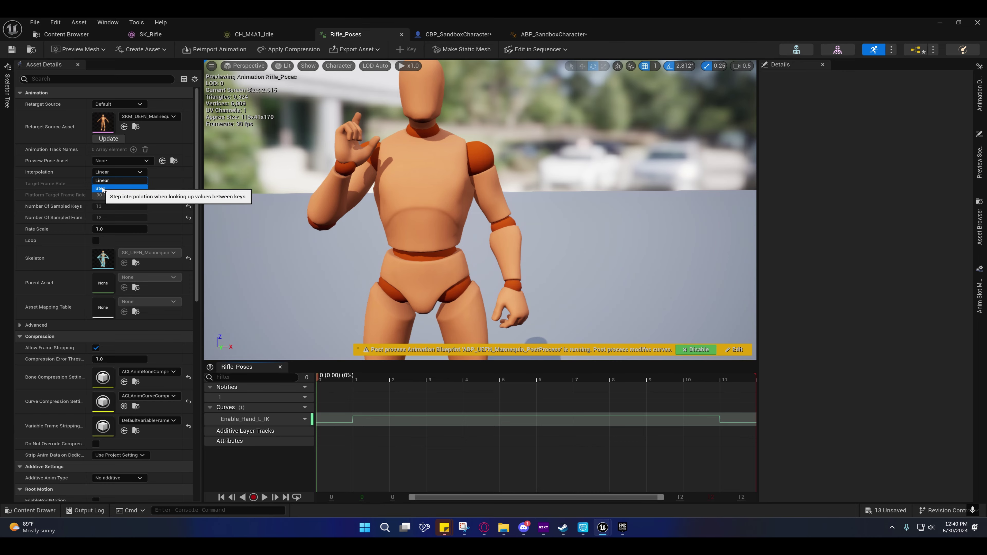
click(103, 189)
- Save all unsaved assets of the project
click(29, 510)
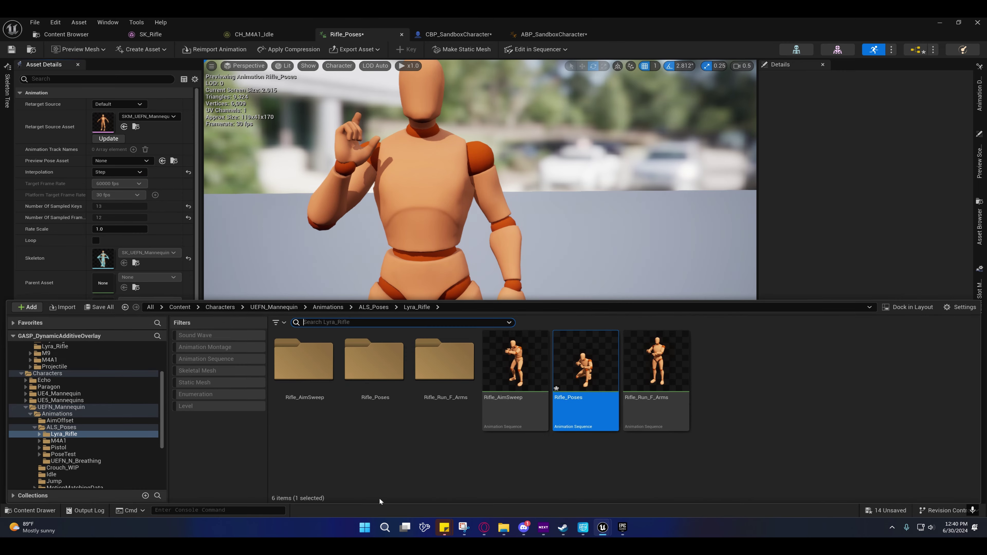
click(522, 396)
click(579, 359)
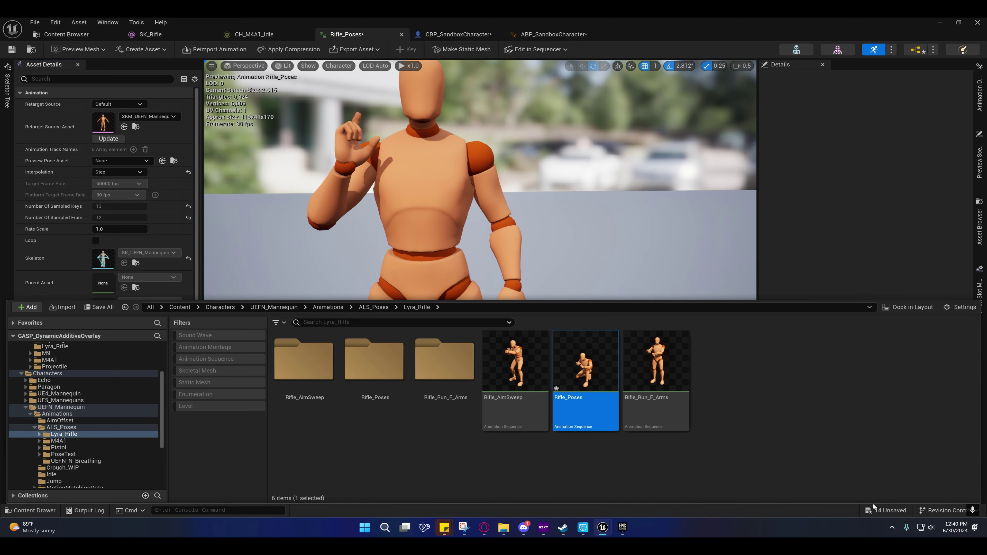
click(875, 510)
click(556, 367)
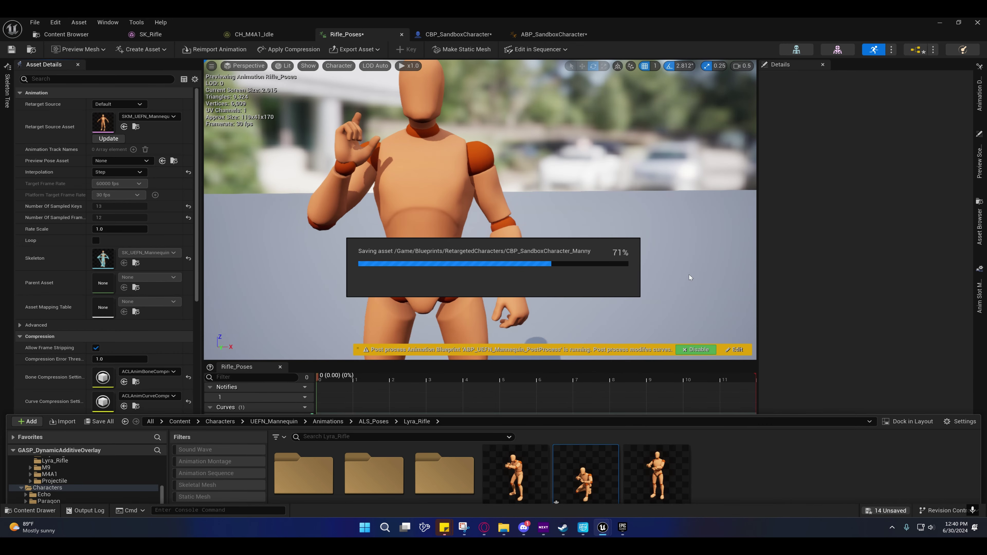
- Play the level from the main editor and move the character around to test the rifle poses and run arms
click(938, 24)
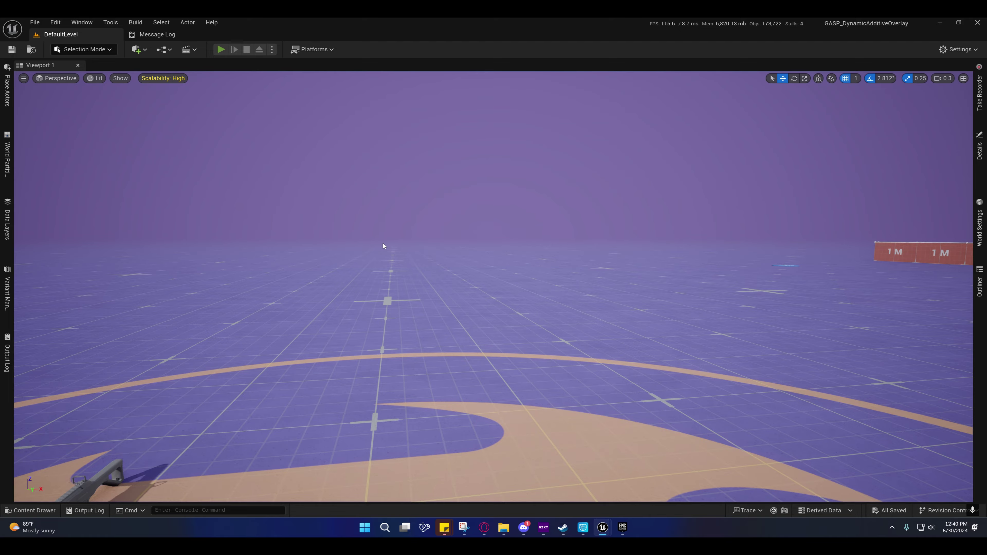
key(alt+p)
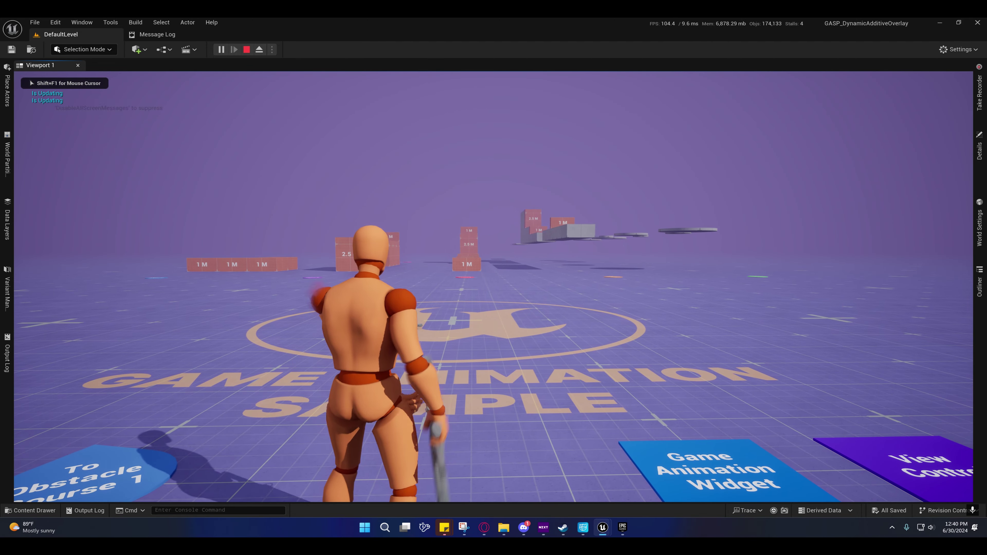
key(s)
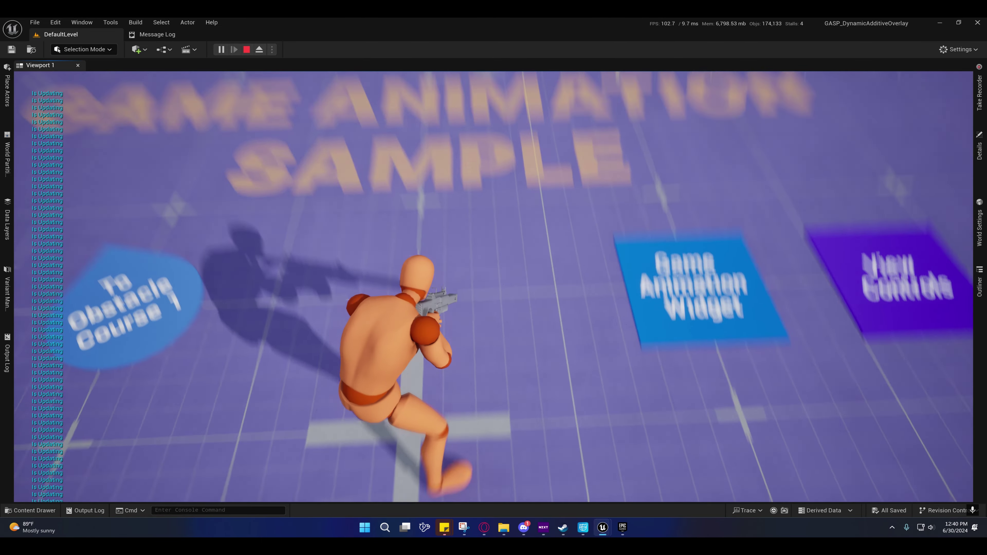
key(w)
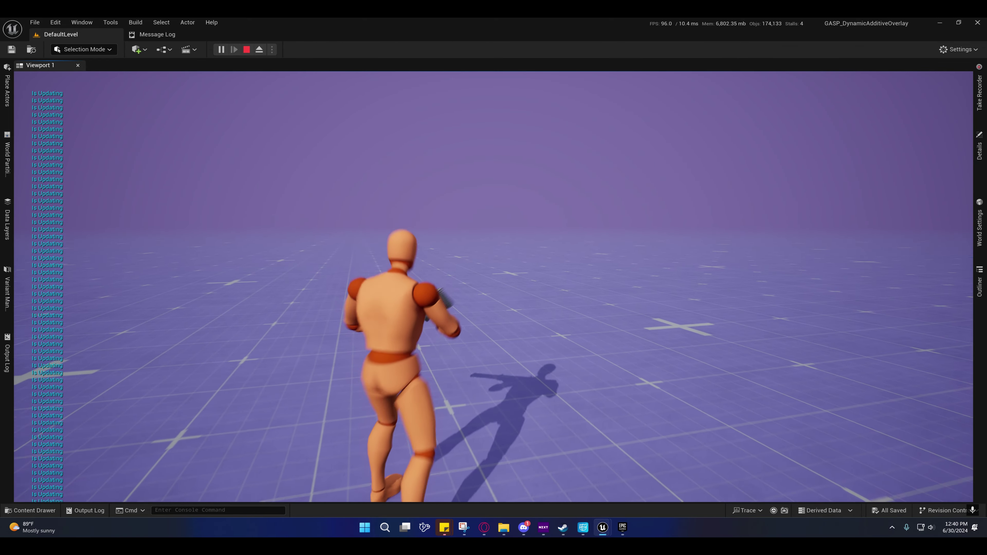
key(shift+F1)
click(45, 238)
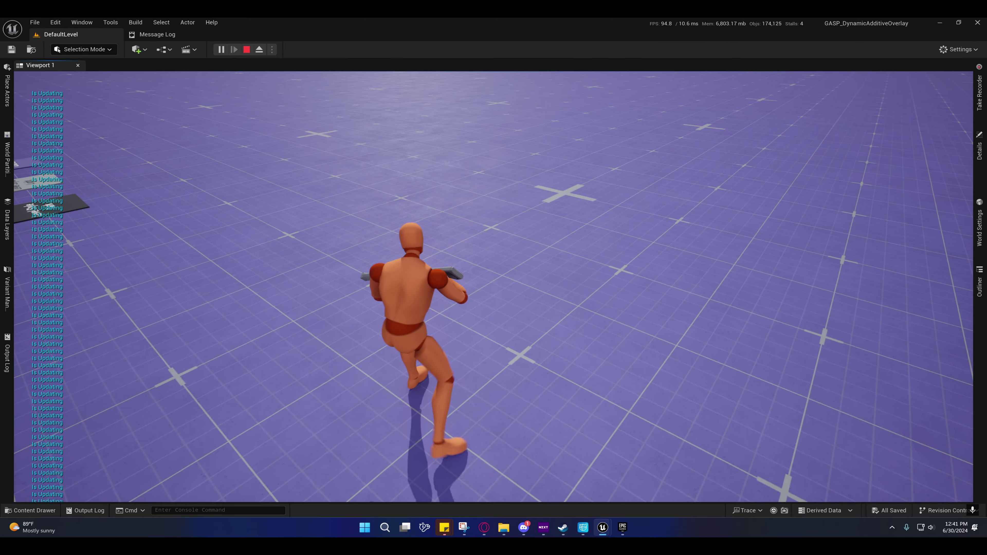
- Eject from the player, fly the camera around the character to examine how both hands hold the rifle, and end the play session
key(shift+F1)
click(259, 49)
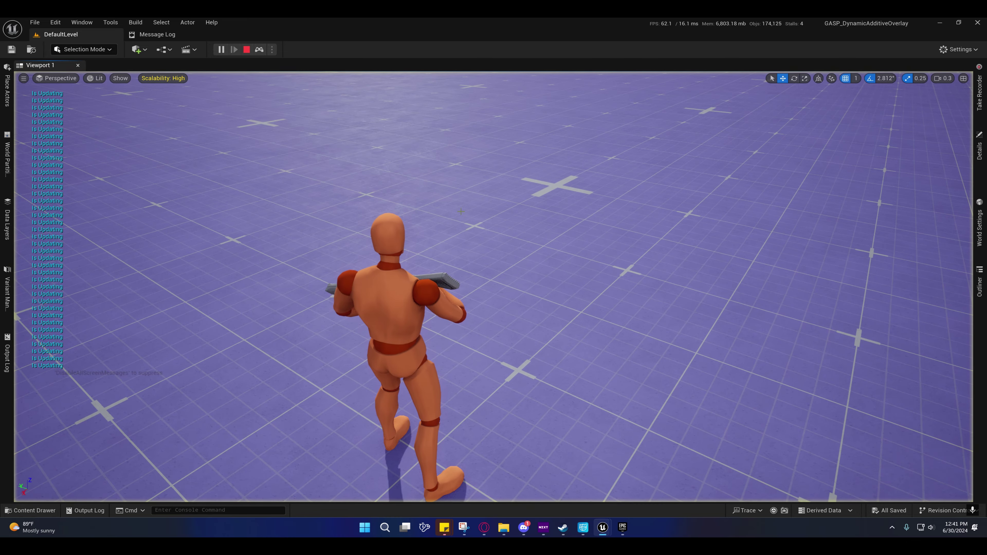
key(w)
mouse_move(305, 186)
right_down()
mouse_move(218, 186)
mouse_move(295, 186)
right_up()
key(d)
scroll(494, 287, up, 2)
right_drag(494, 287, 307, 212)
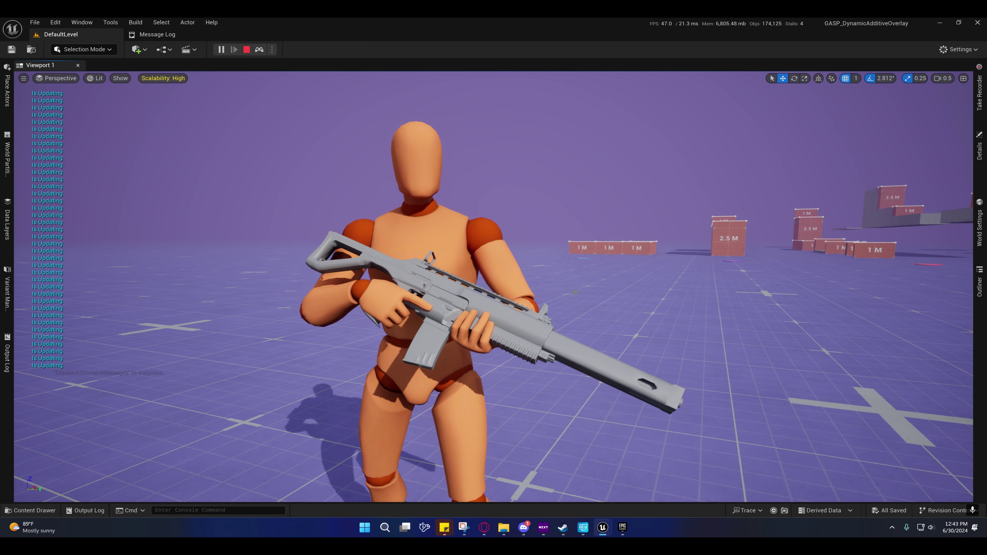
right_drag(575, 292, 248, 264)
key(d)
scroll(575, 292, down, 3)
key(s)
key(e)
key(w)
scroll(494, 286, down, 1)
scroll(494, 287, up, 3)
key(a)
key(w)
key(s)
key(a)
key(w)
key(s)
key(d)
key(w)
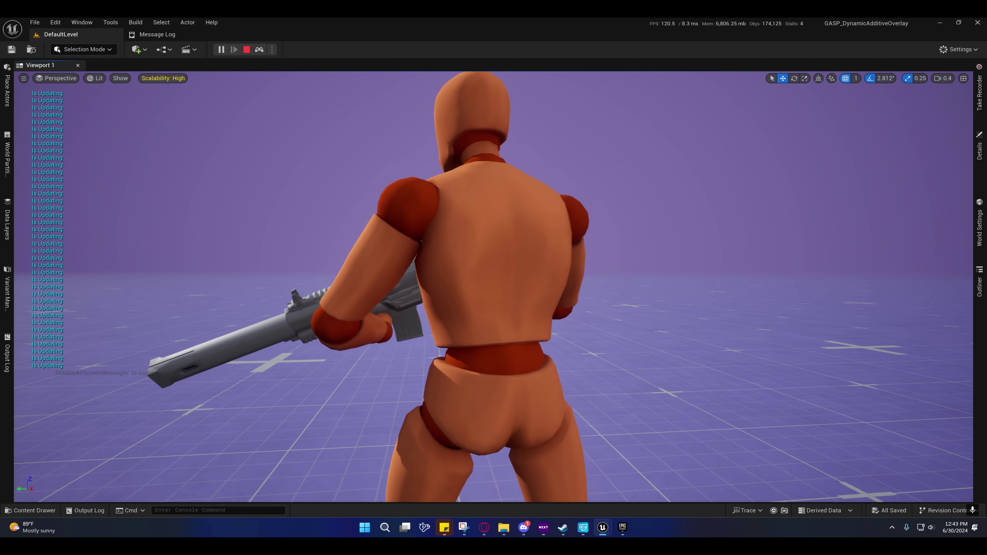
key(a)
right_drag(471, 341, 437, 334)
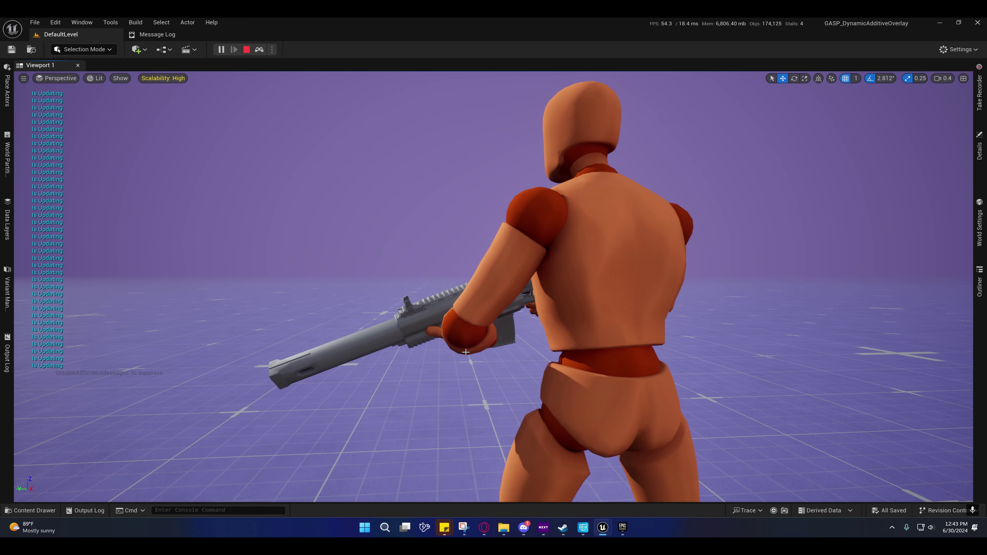
right_drag(465, 351, 464, 350)
key(s)
key(a)
scroll(465, 352, up, 1)
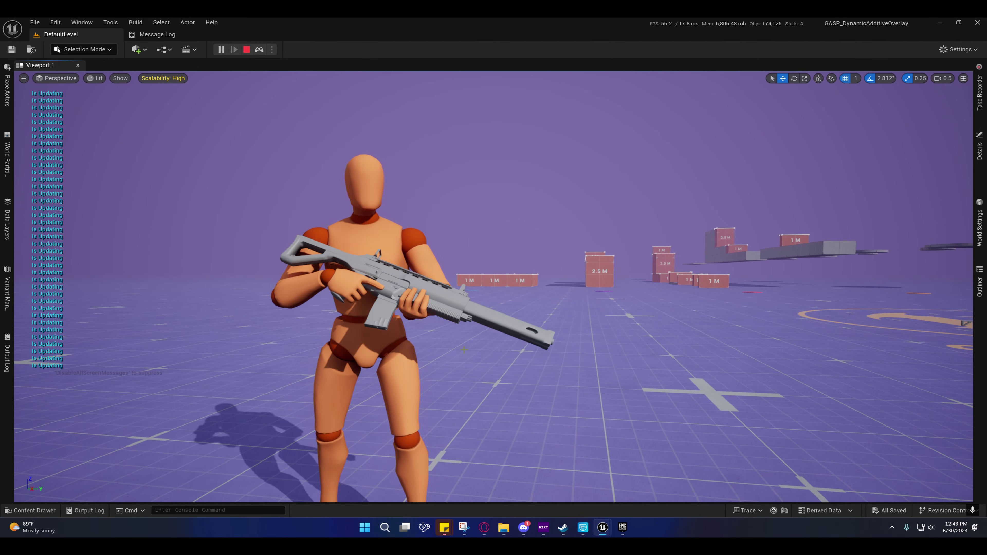
key(Escape)
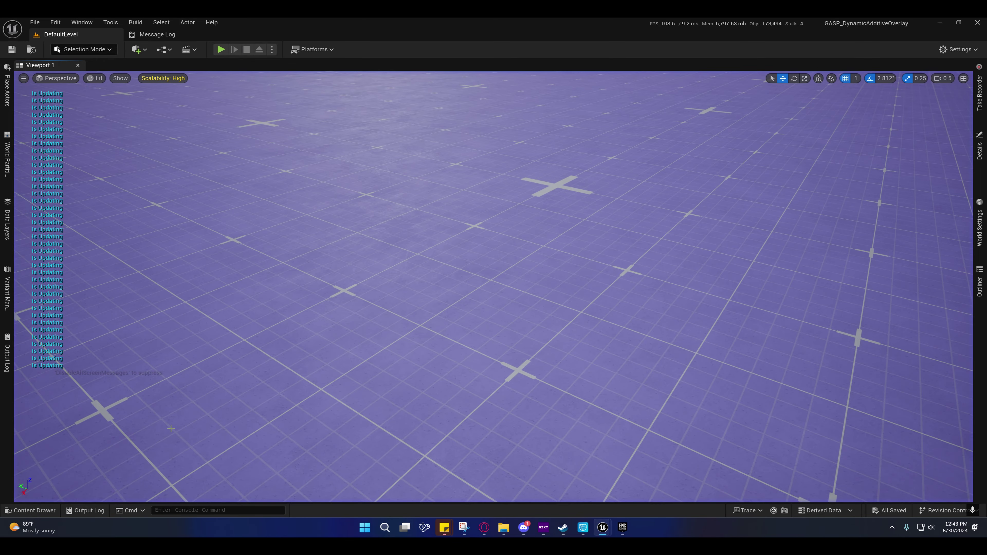
- Open Rifle_Poses for editing in its Driving_Rifle_Poses sequence and return to the level editor
click(40, 511)
double_click(585, 425)
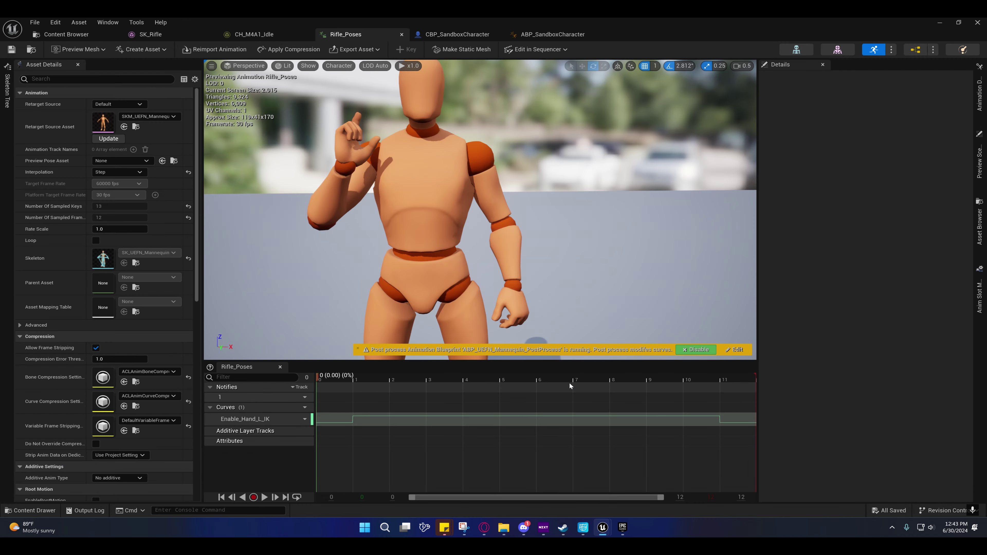
click(535, 49)
click(540, 111)
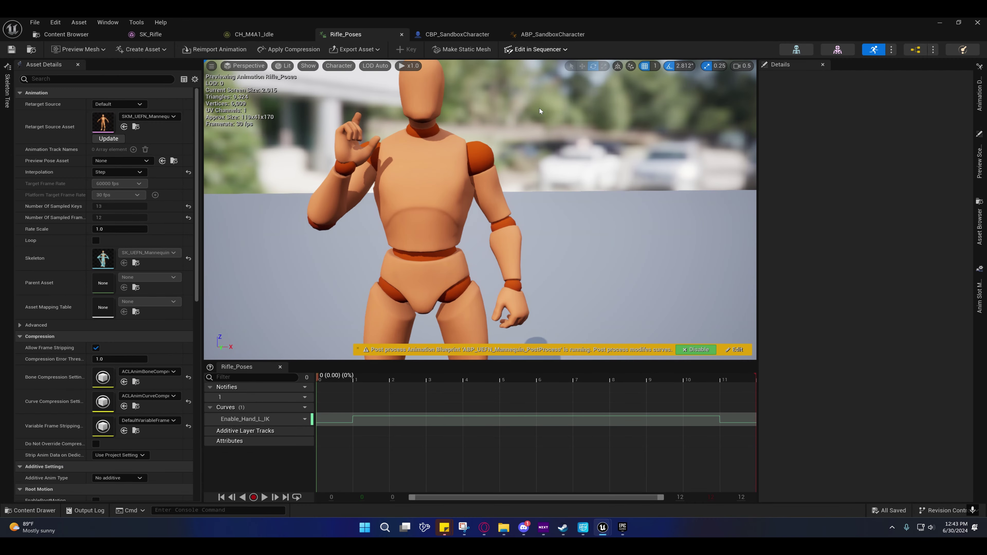
click(938, 23)
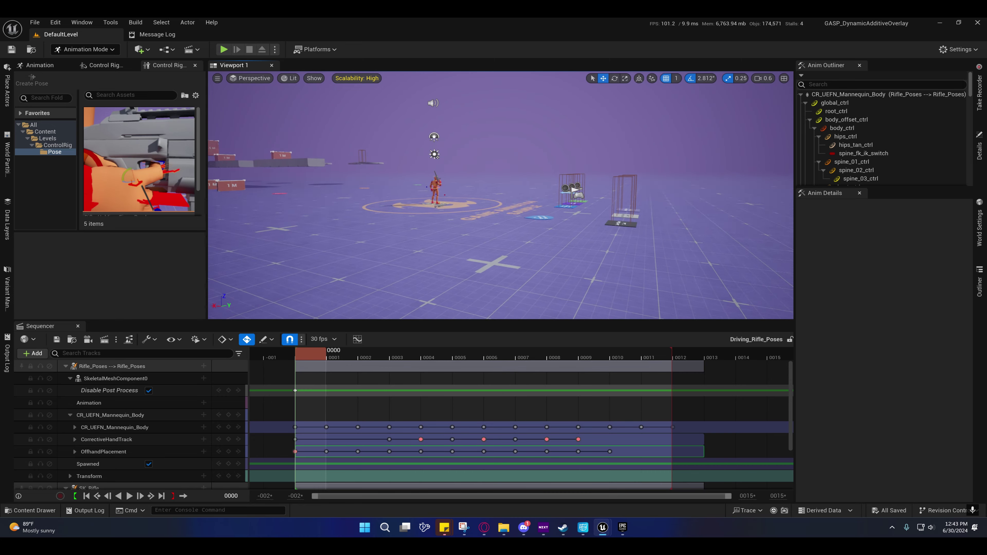
- Scrub through the frames of Driving_Rifle_Poses to compare how the character's arms and body hold the rifle in each pose
key(w)
right_drag(500, 194, 350, 229)
scroll(447, 204, up, 3)
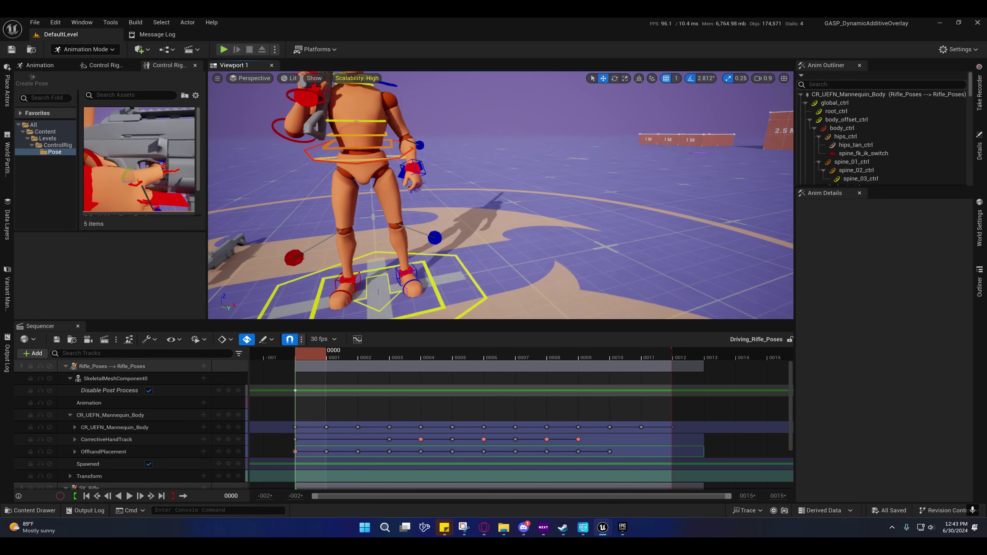
key(w)
mouse_move(421, 255)
right_down()
mouse_move(392, 218)
mouse_move(412, 264)
mouse_move(421, 256)
right_up()
key(s)
scroll(422, 256, down, 3)
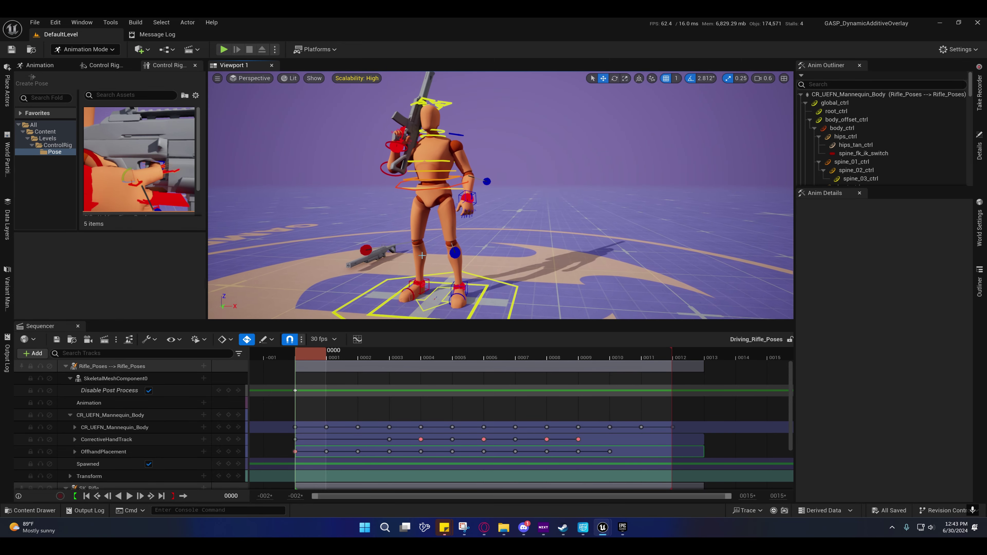
click(355, 359)
drag(355, 359, 392, 366)
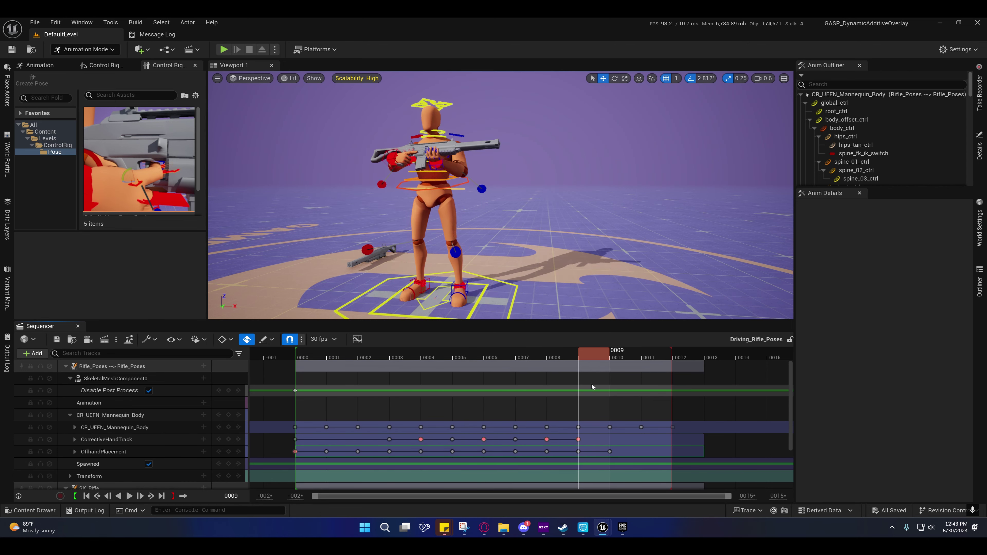
key(Right)
drag(628, 386, 579, 384)
click(457, 384)
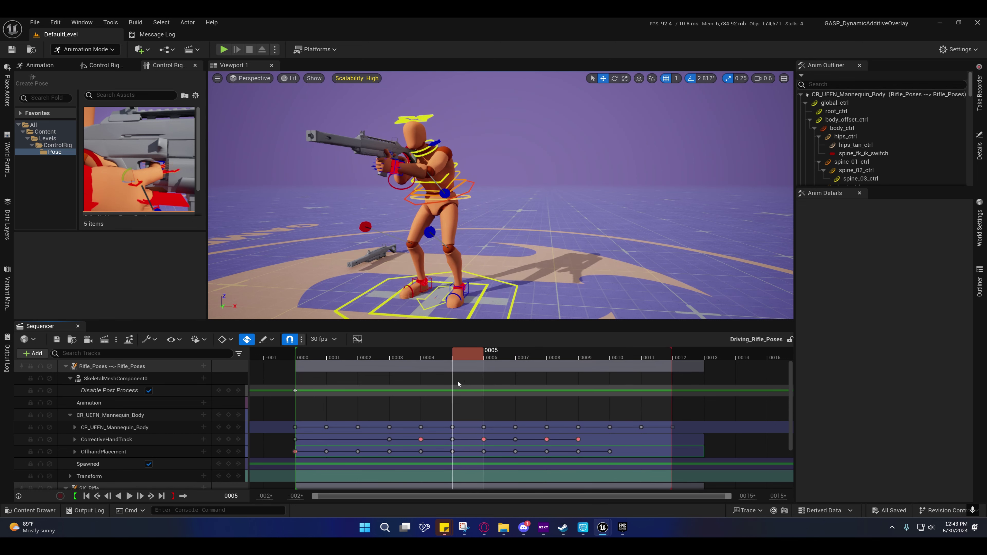
click(383, 388)
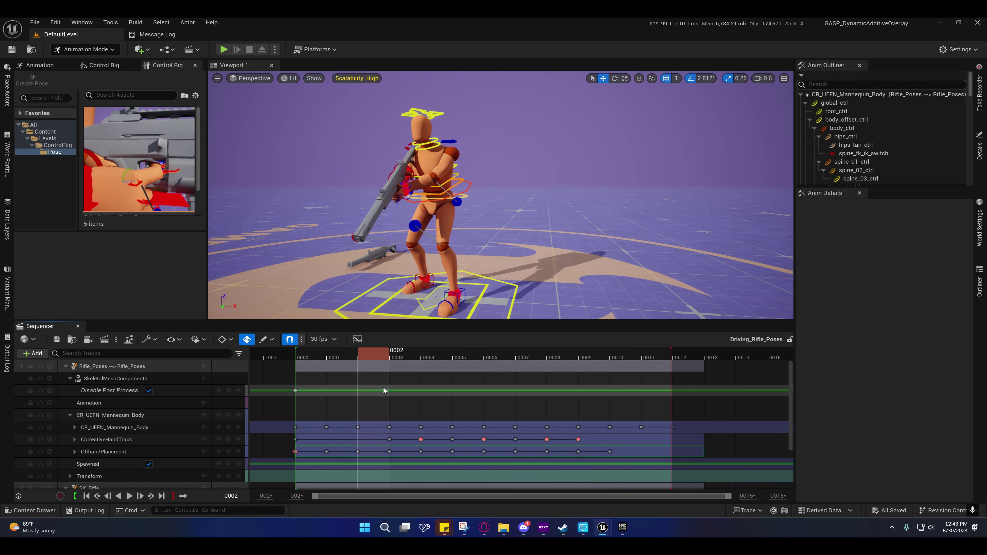
- At frame 1, move arm_l_pv_ik_ctrl to about -19.0, 6.0, -10.3 to adjust the left elbow, and save and close the sequence
click(344, 391)
right_drag(369, 272, 221, 249)
key(s)
scroll(501, 195, down, 3)
key(w)
key(a)
key(w)
key(e)
key(d)
key(s)
scroll(500, 195, up, 1)
right_drag(510, 194, 460, 259)
click(417, 254)
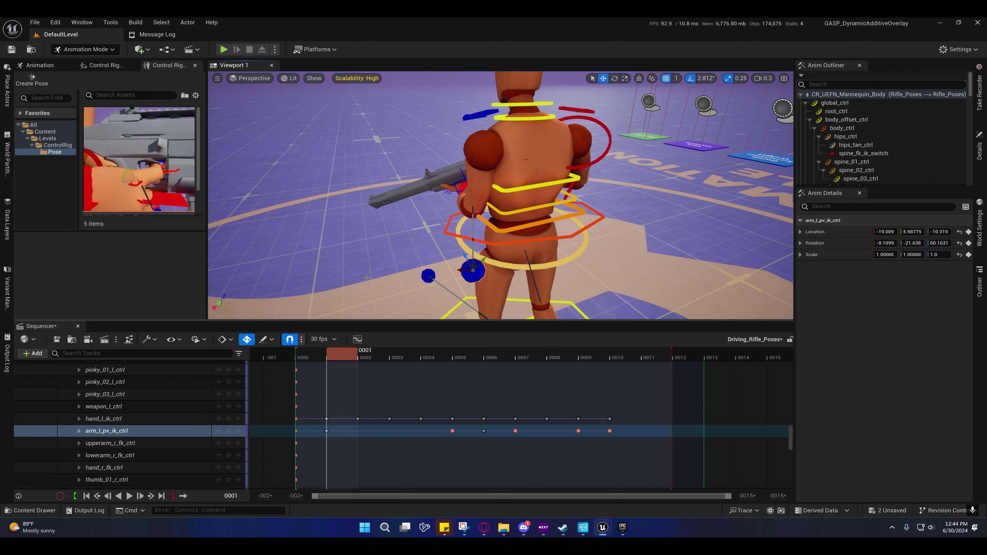
click(57, 340)
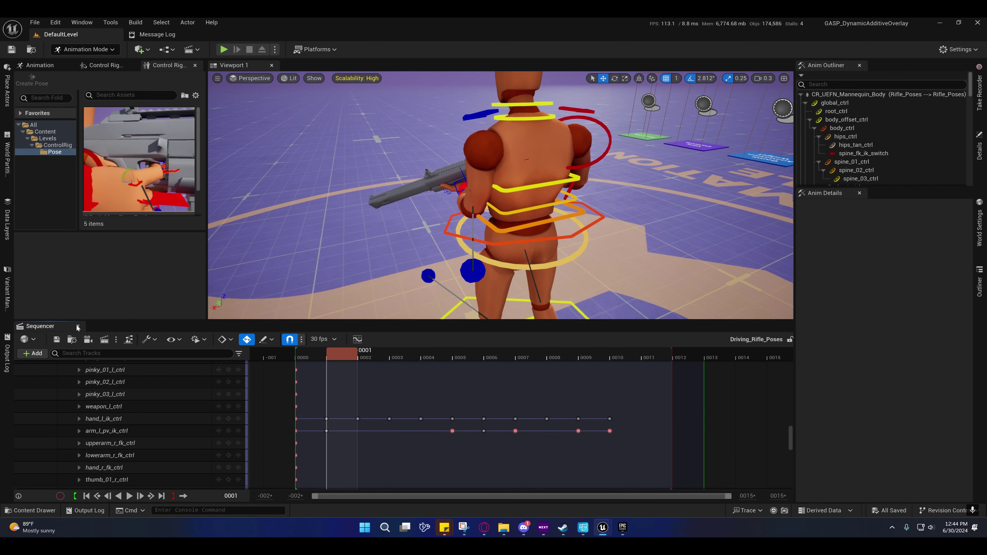
click(77, 328)
- Play the level with the rifle equipped on the character and eject from the player
click(221, 51)
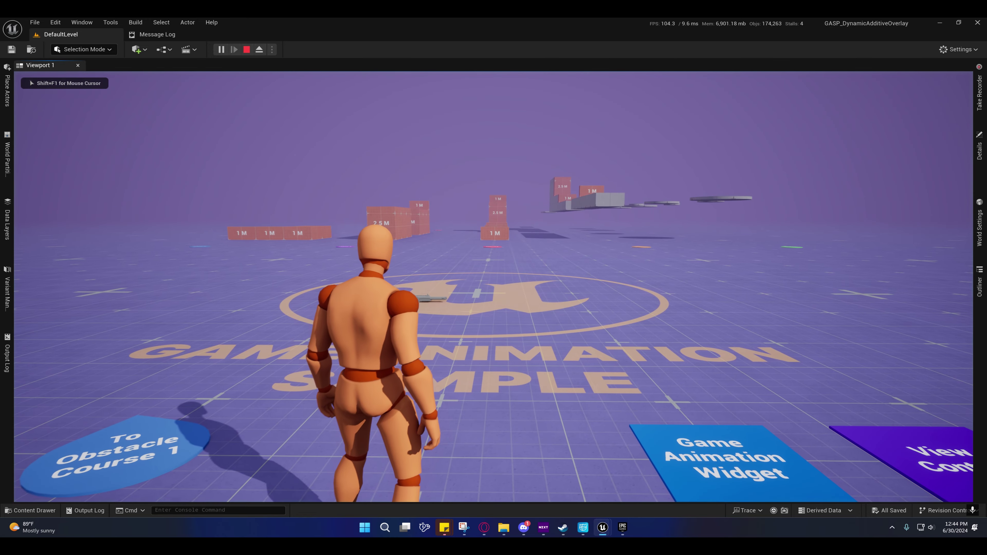
key(1)
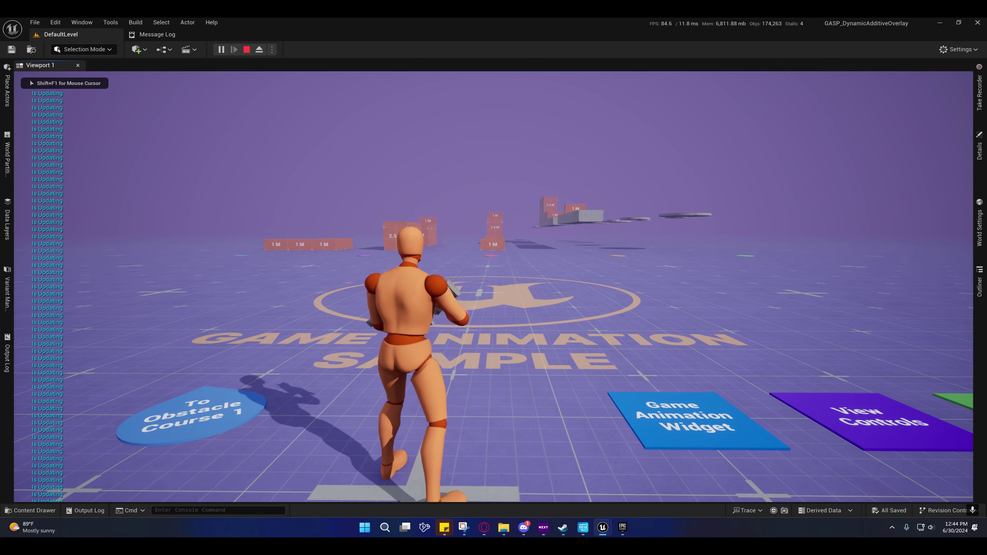
key(shift+F1)
click(259, 49)
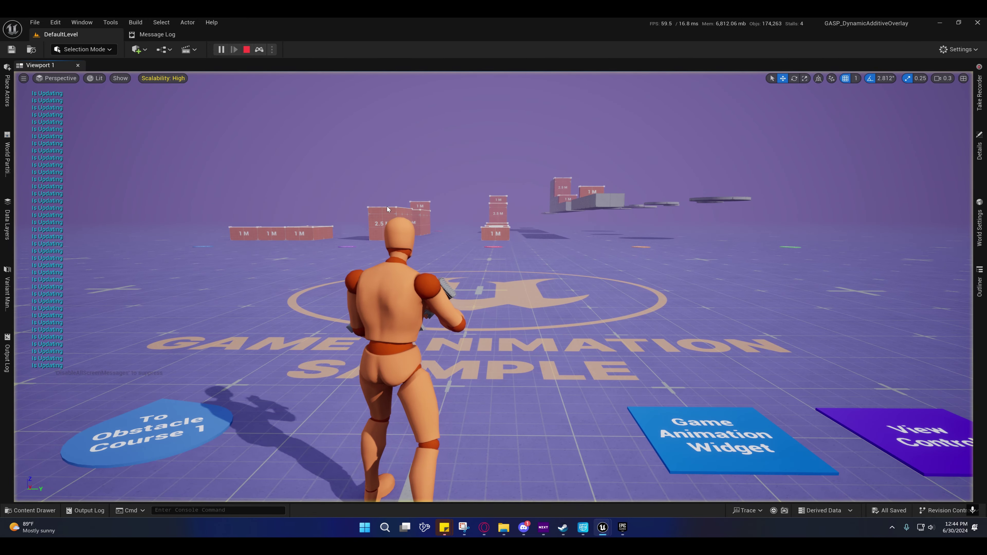
- Fly the camera around the character to examine the left elbow and how both hands grip the rifle from the sides, back and front
key(w)
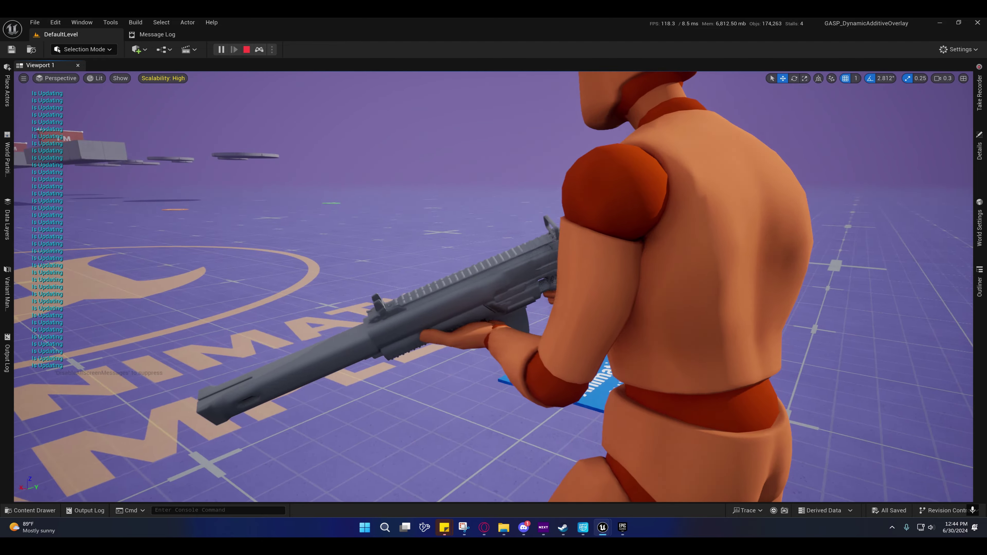
key(a)
key(d)
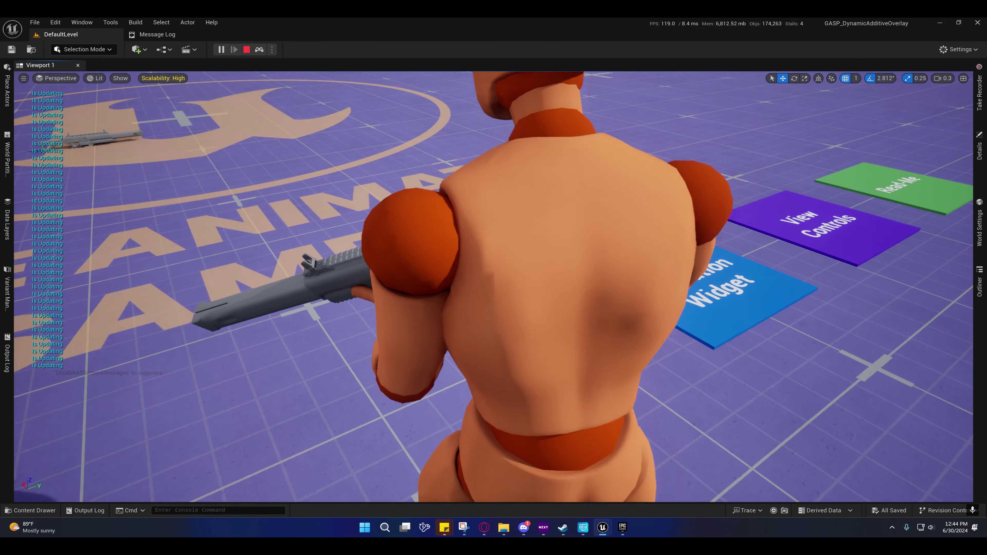
key(s)
key(w)
key(d)
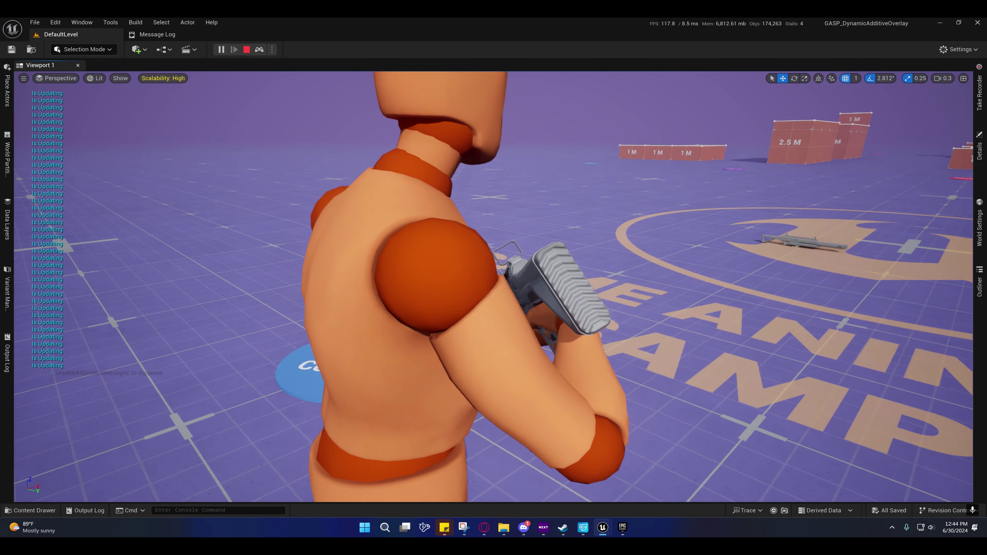
key(d)
key(s)
key(w)
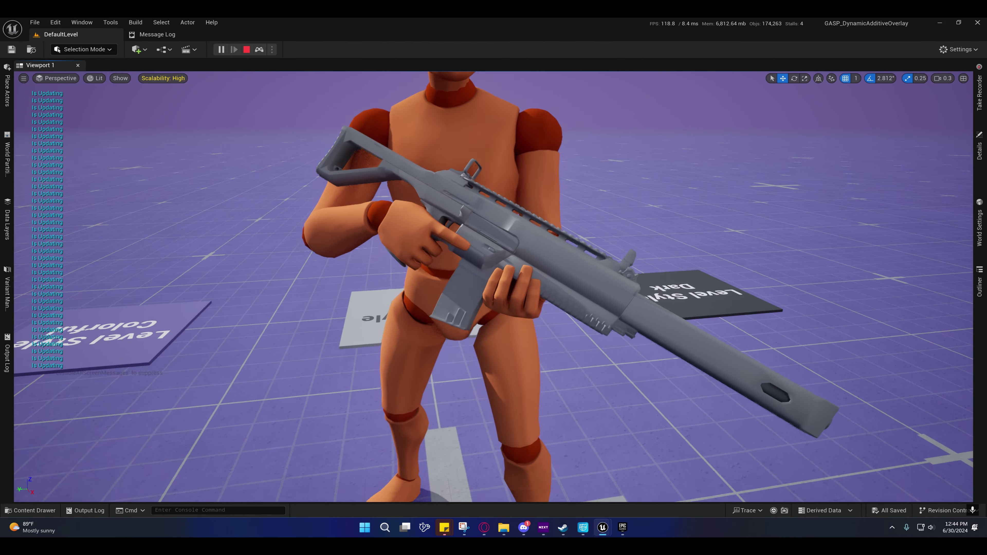